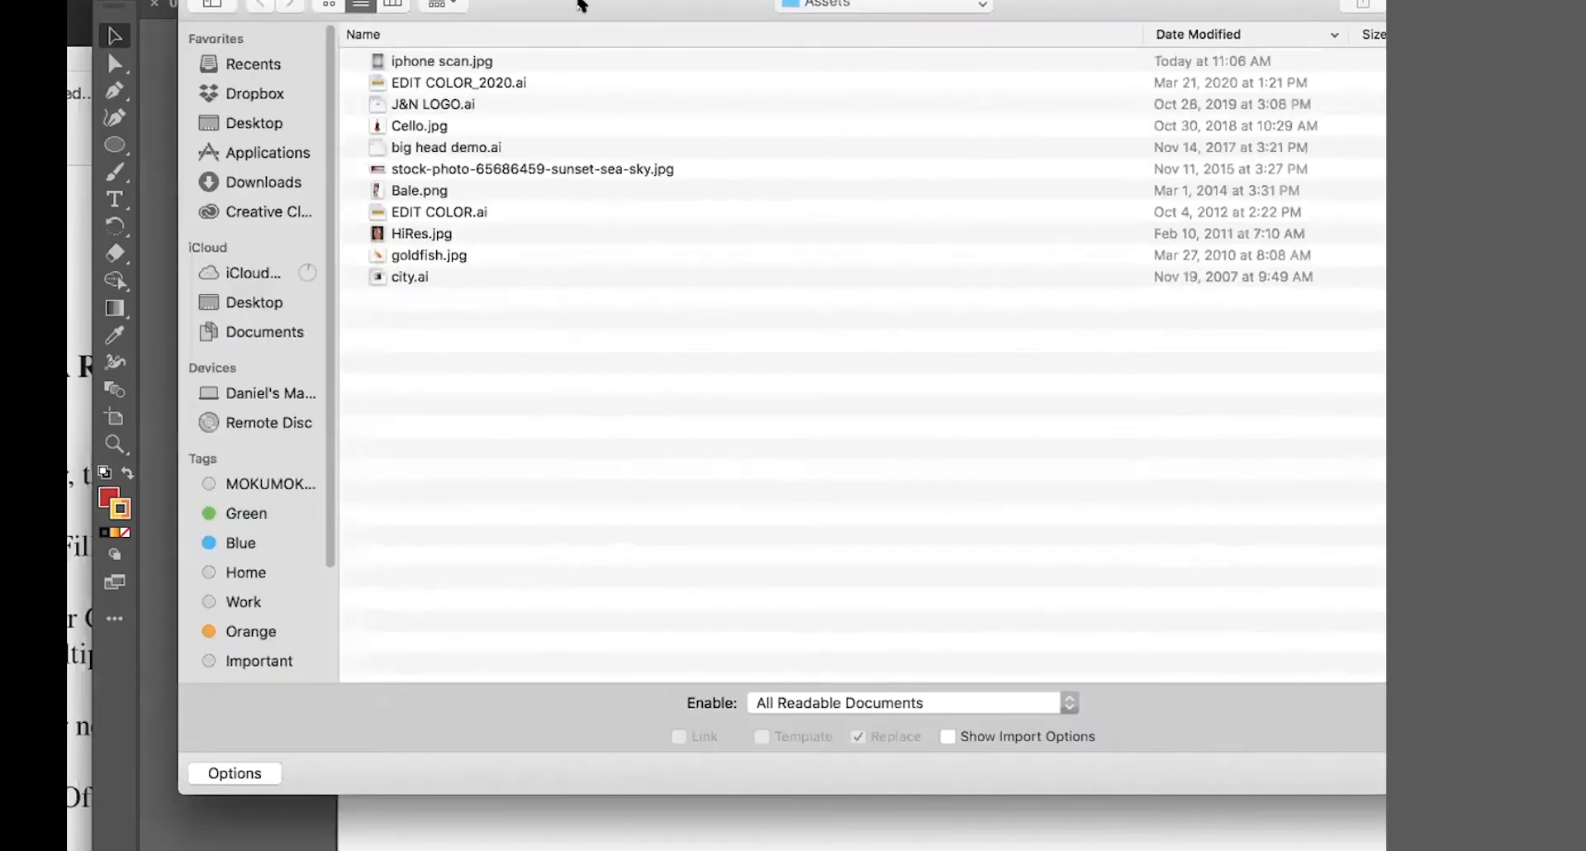
- Place iphone scan.jpg near the artboard's upper-left corner and HiRes.jpg to the right of it
left_click(399, 66)
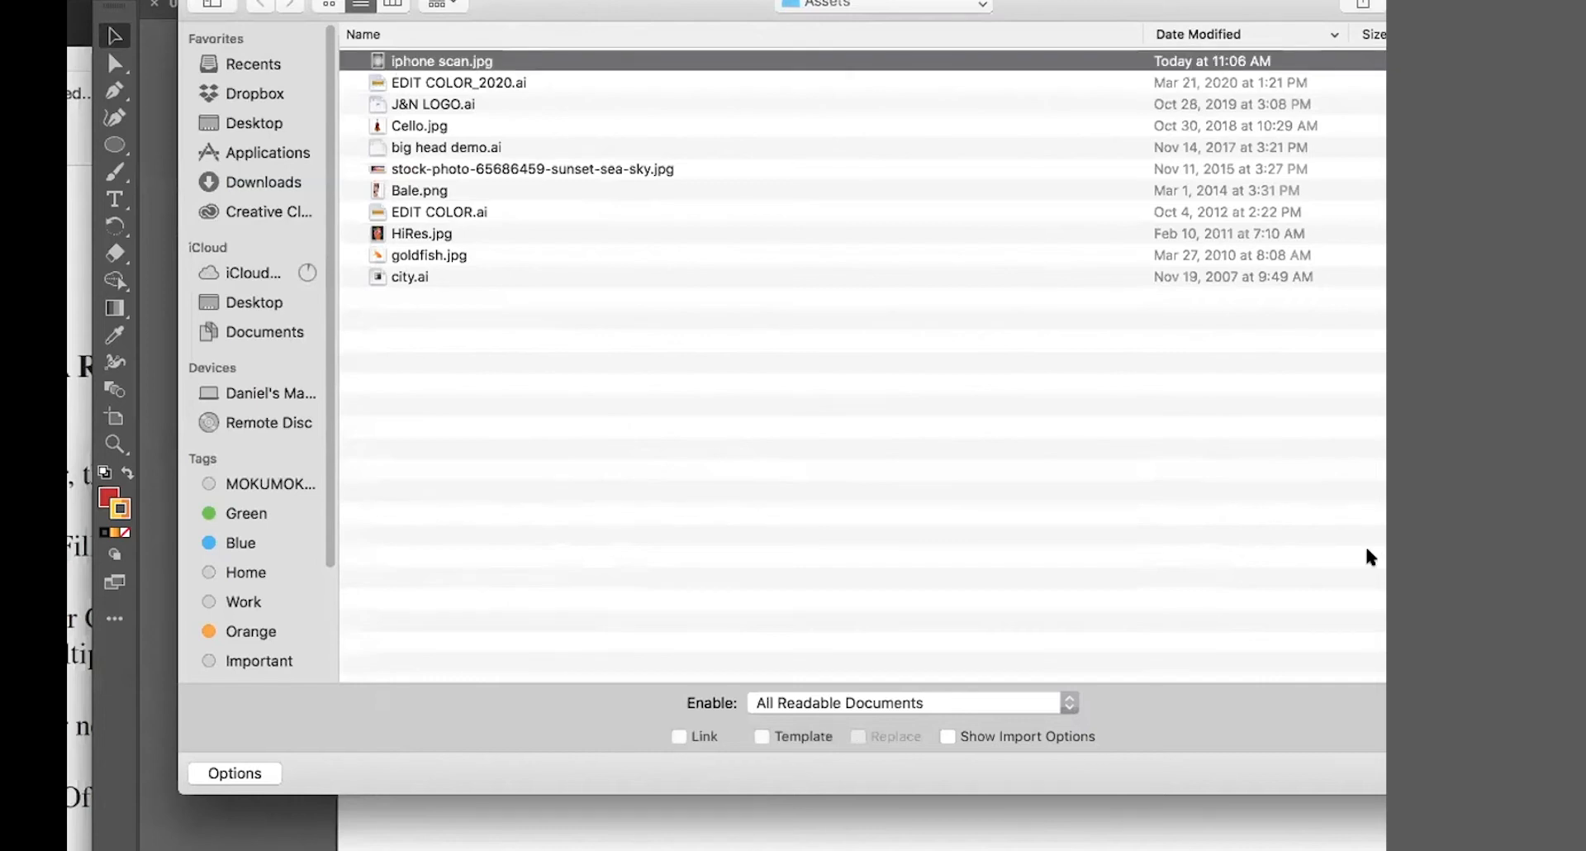
left_click_drag(544, 4, 441, 0)
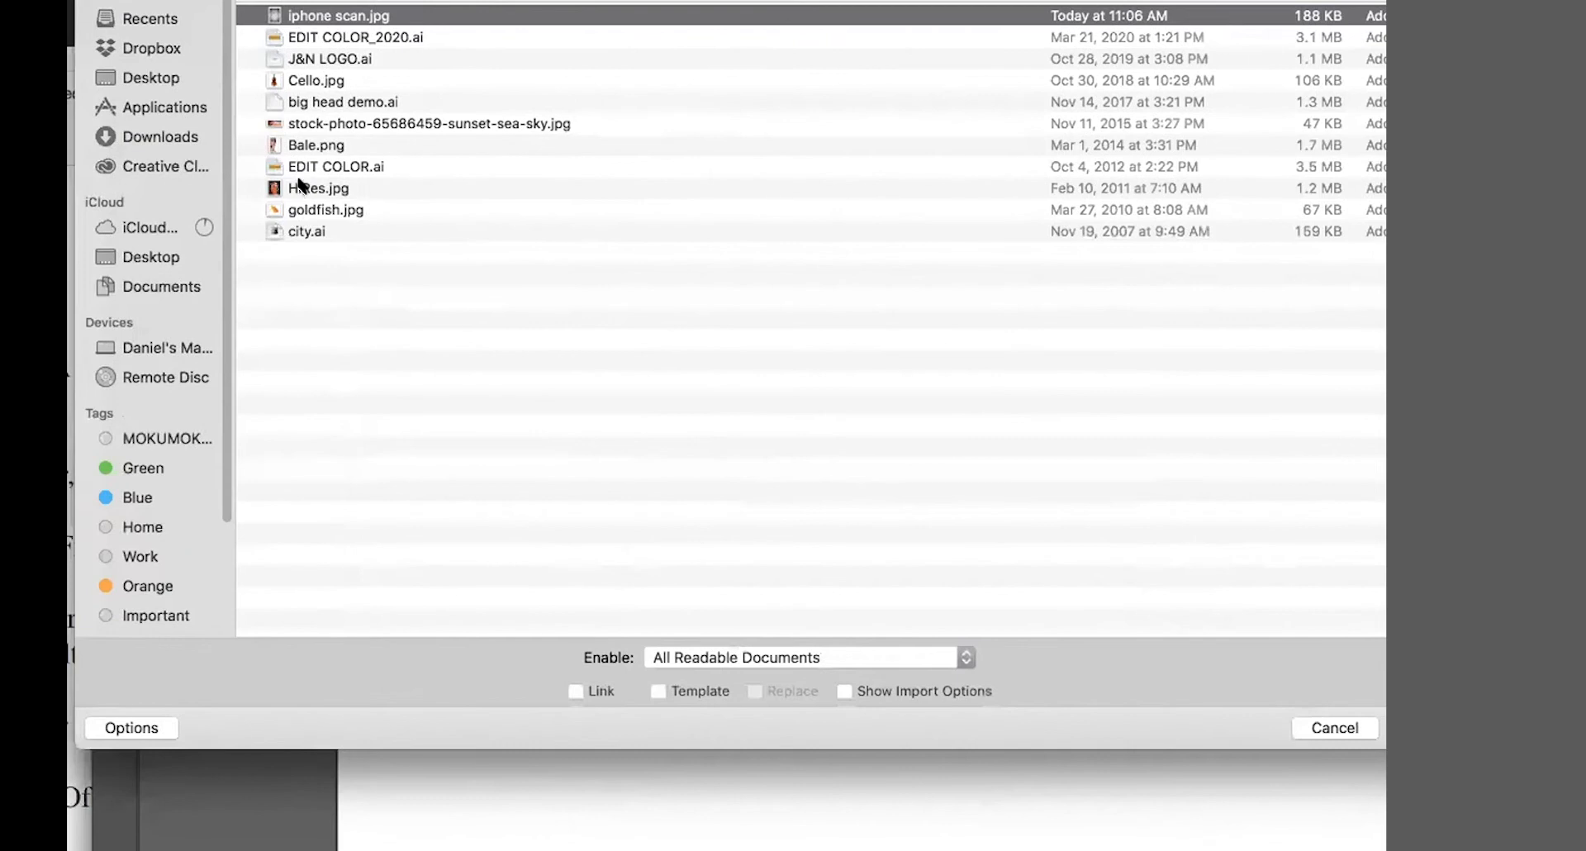
left_click(302, 188, "super")
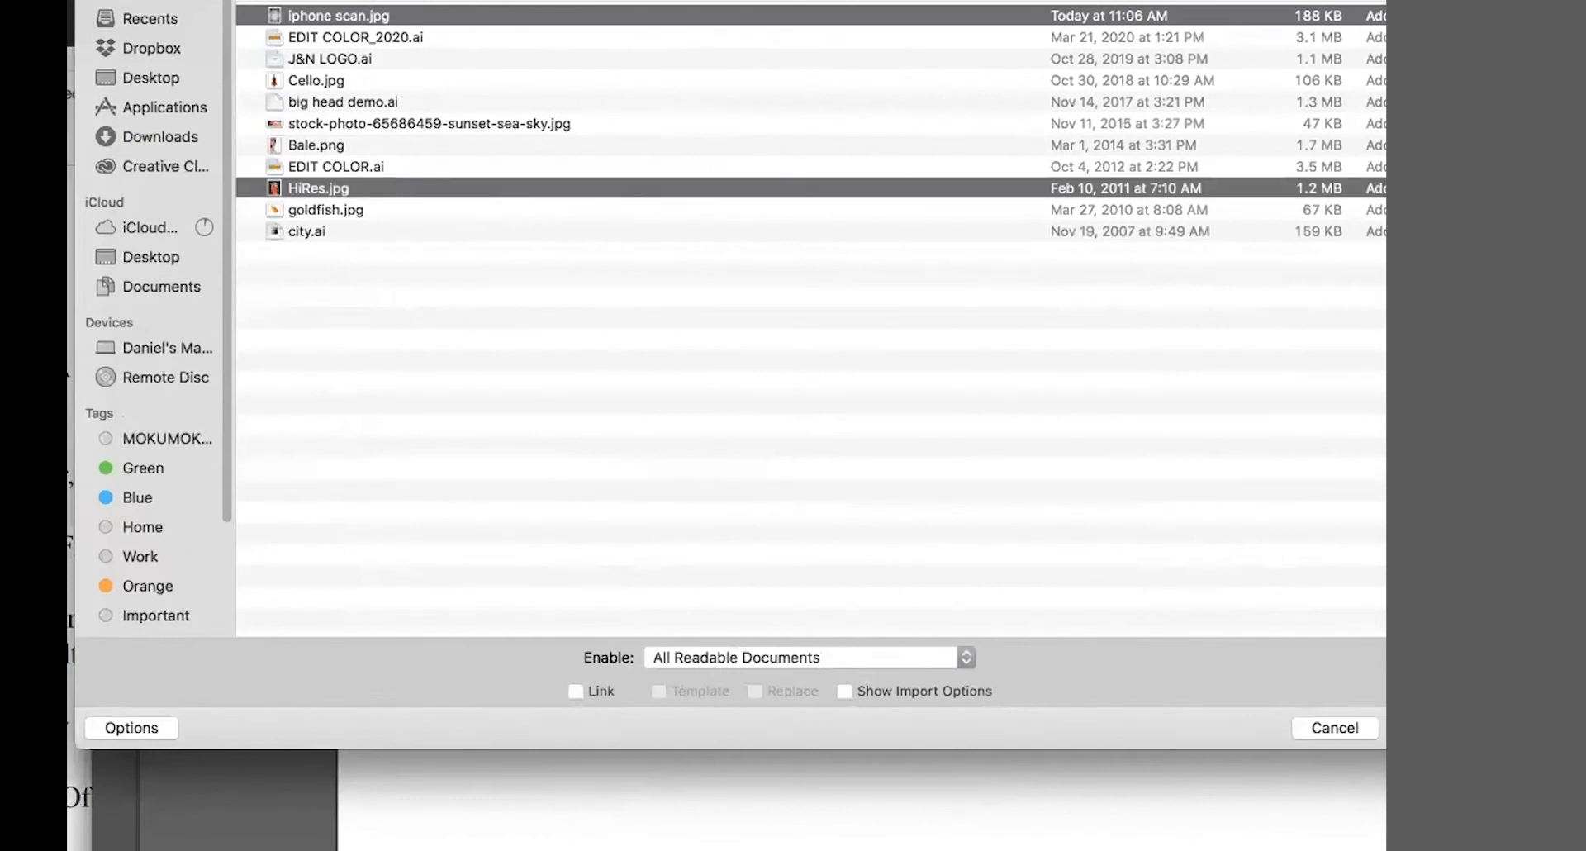
left_click_drag(1384, 2, 1269, 2)
left_click(1305, 729)
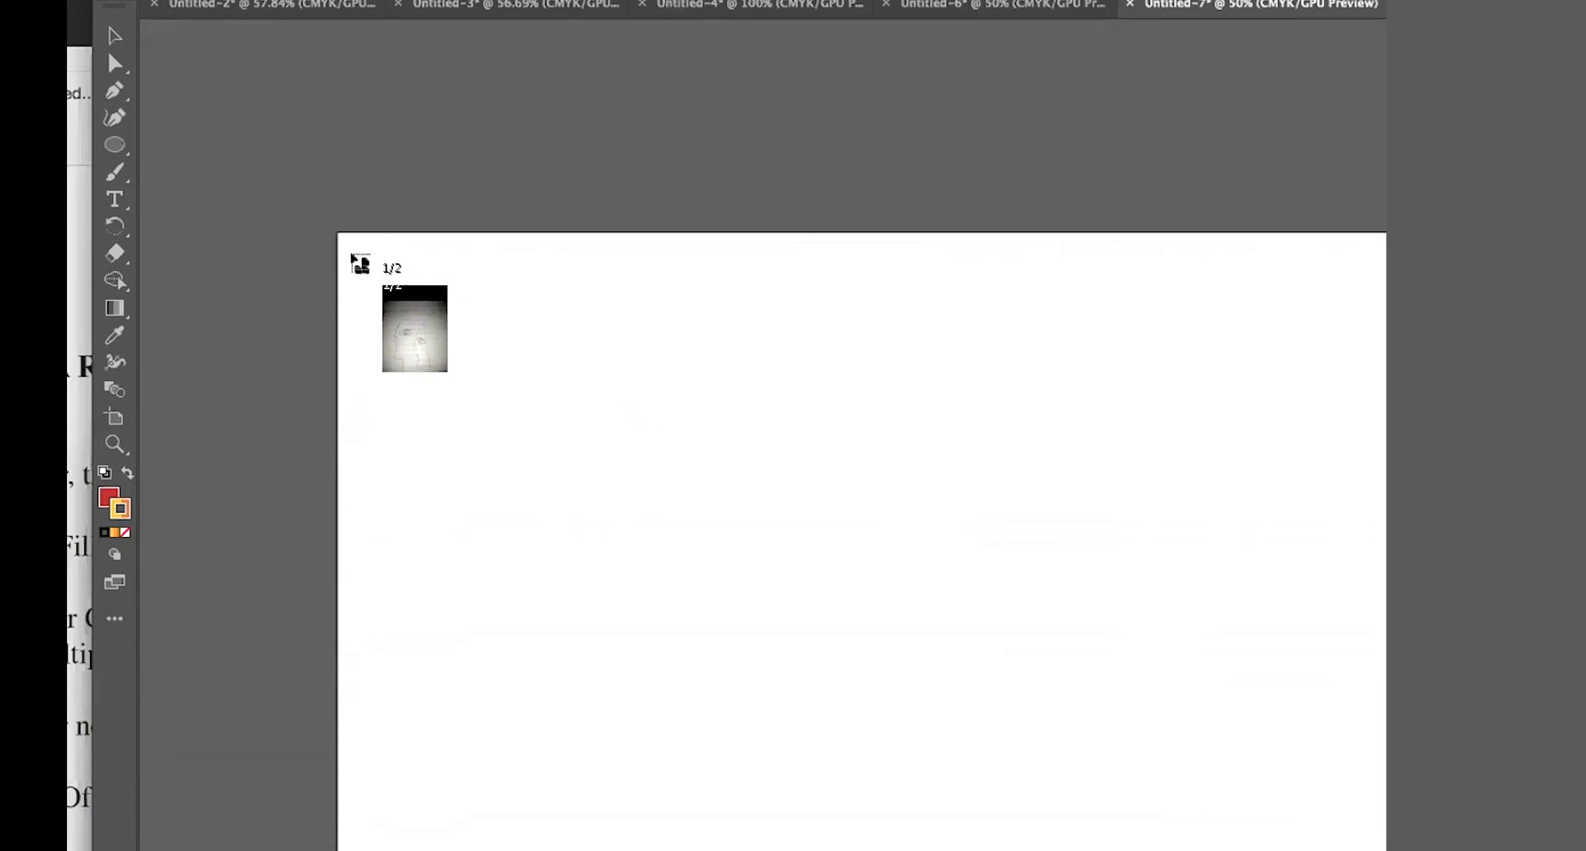
left_click(354, 249)
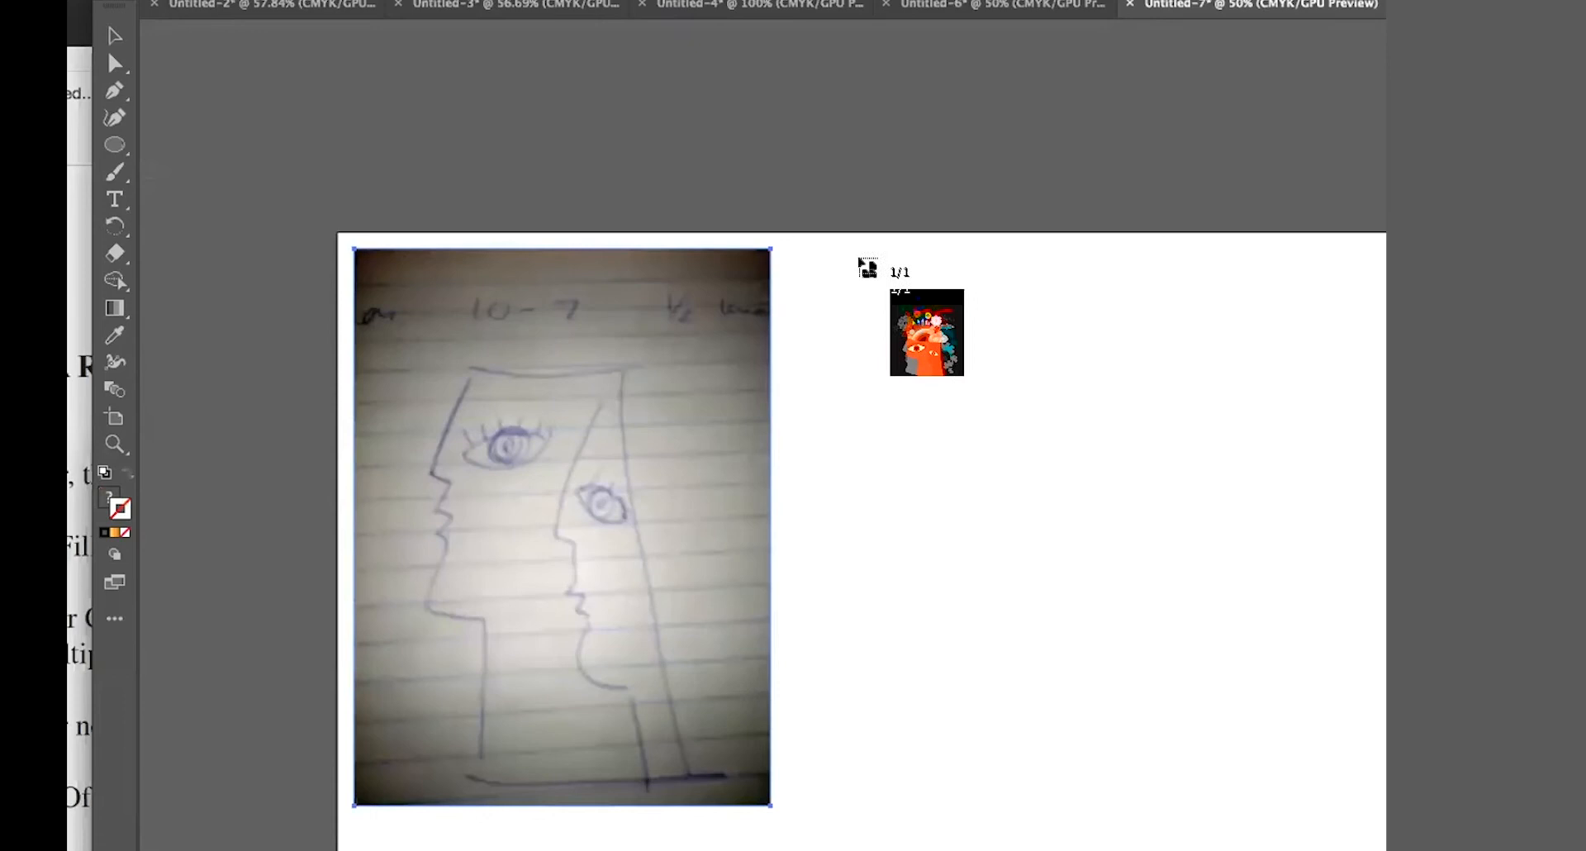
left_click(860, 258)
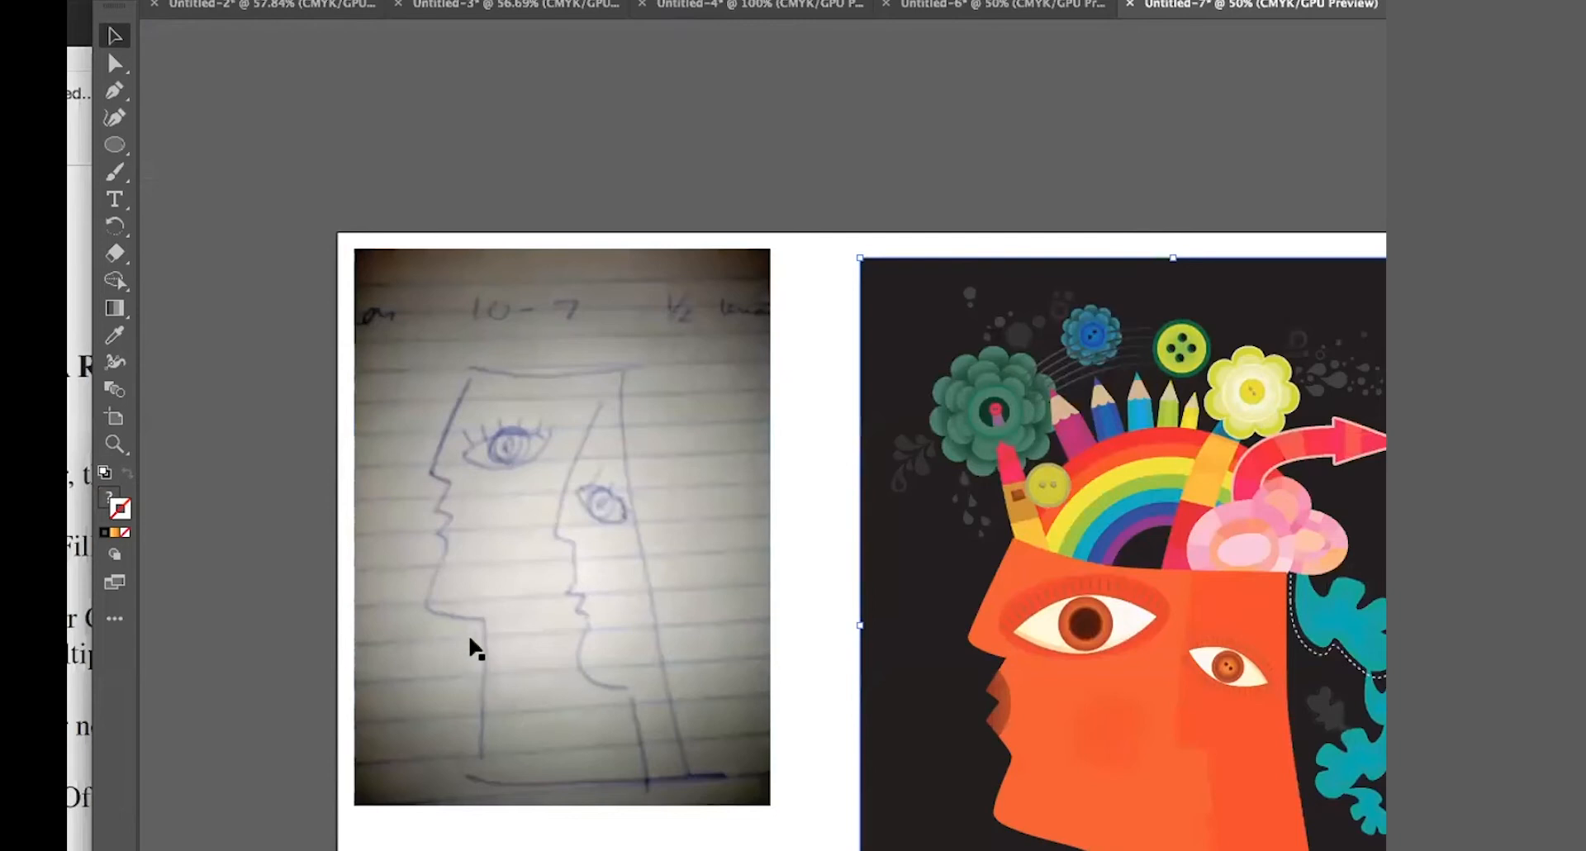
- Delete the placed colour head illustration and move the sketch photo to the right half of the artboard
key("ctrl+minus")
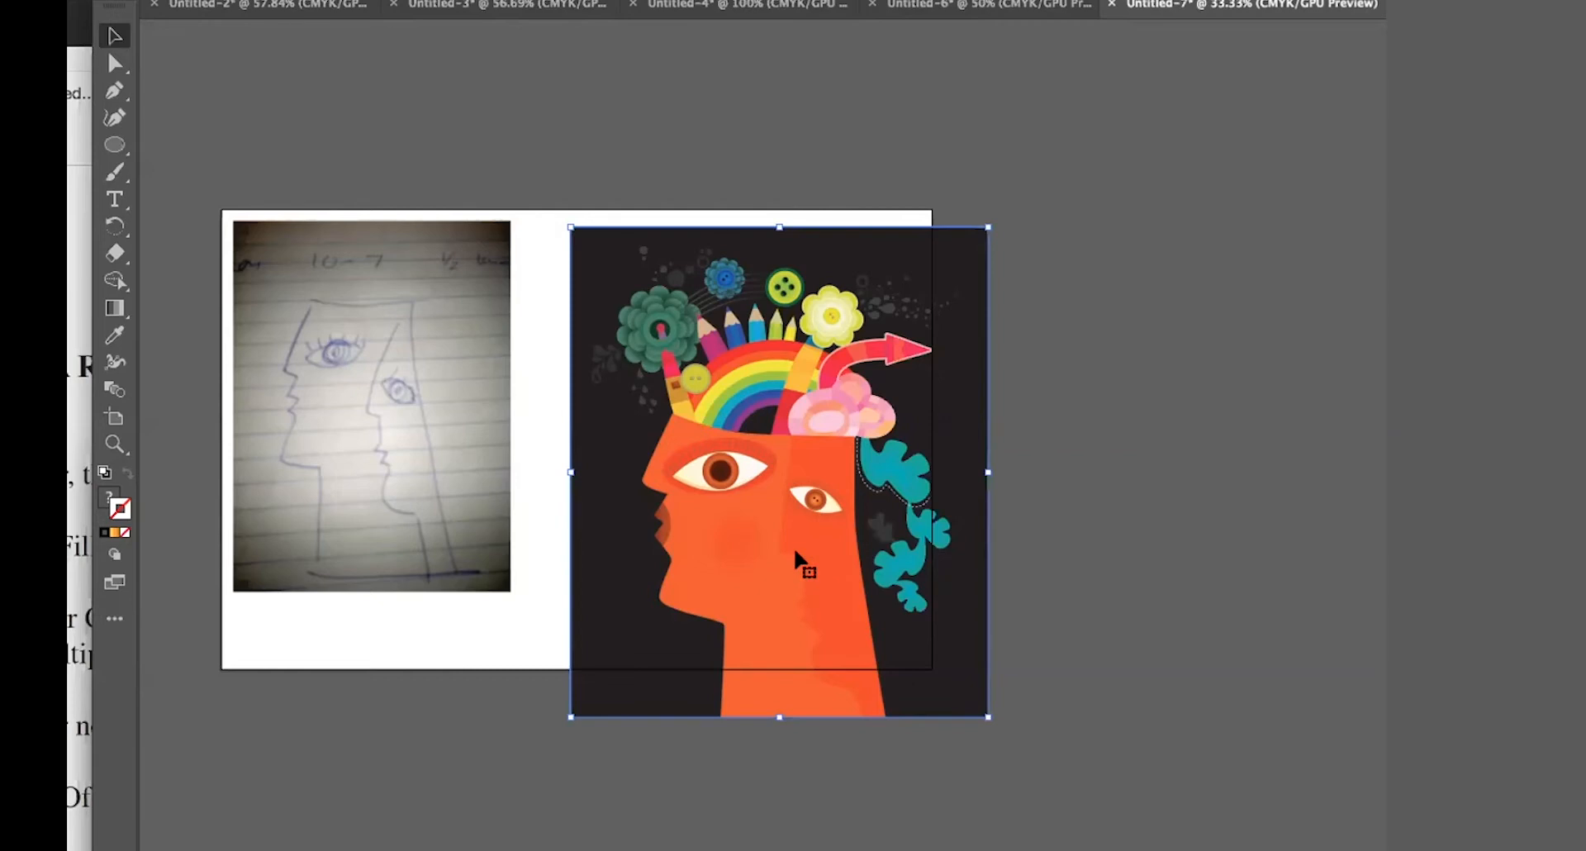
key("Delete")
left_click(380, 463)
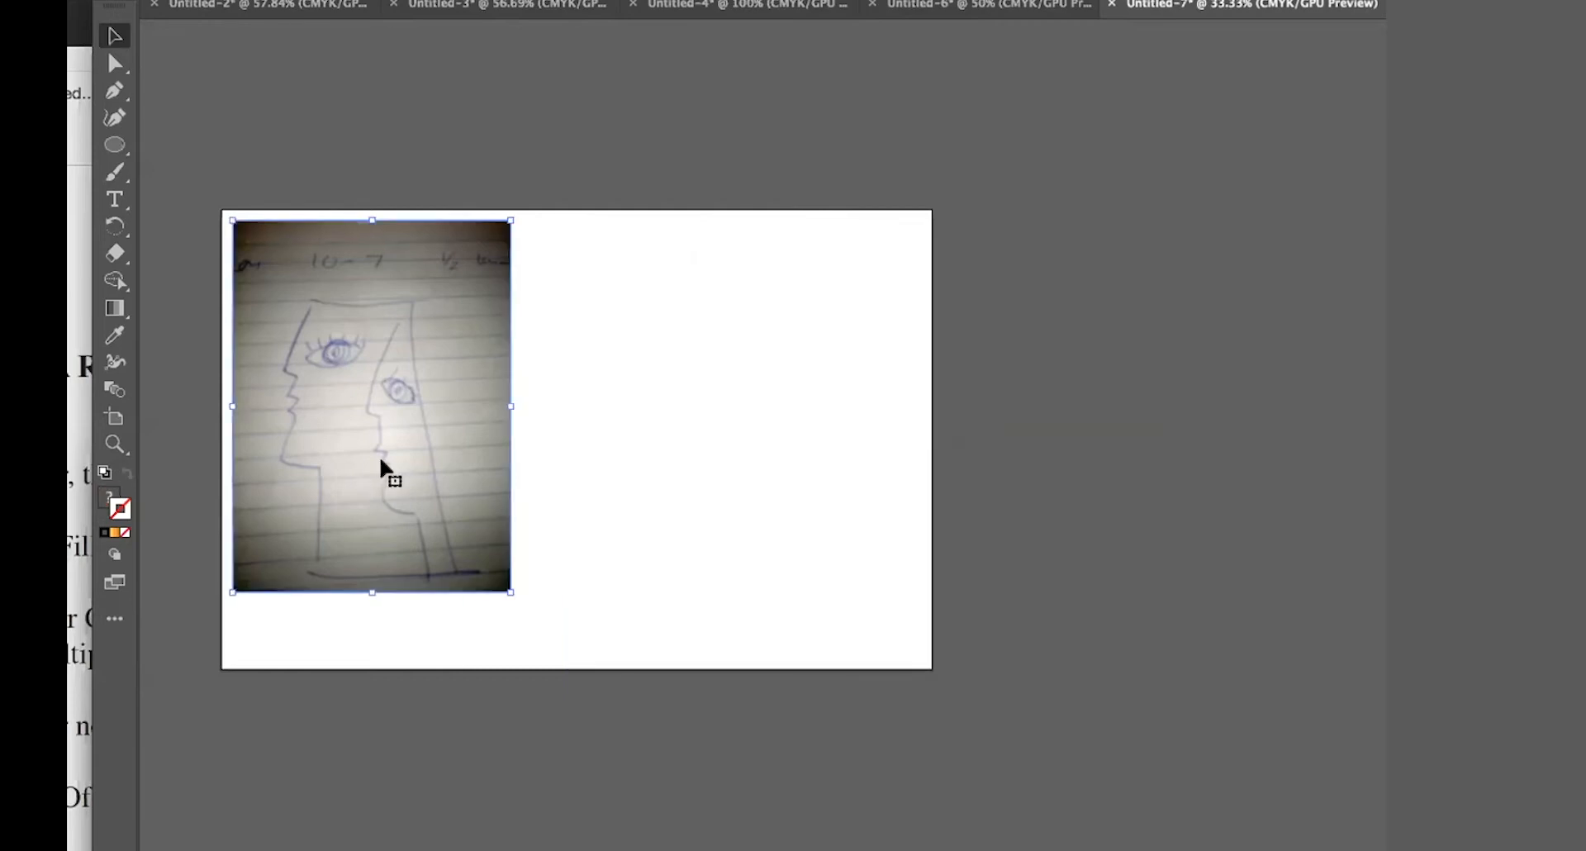
left_click_drag(381, 462, 746, 481)
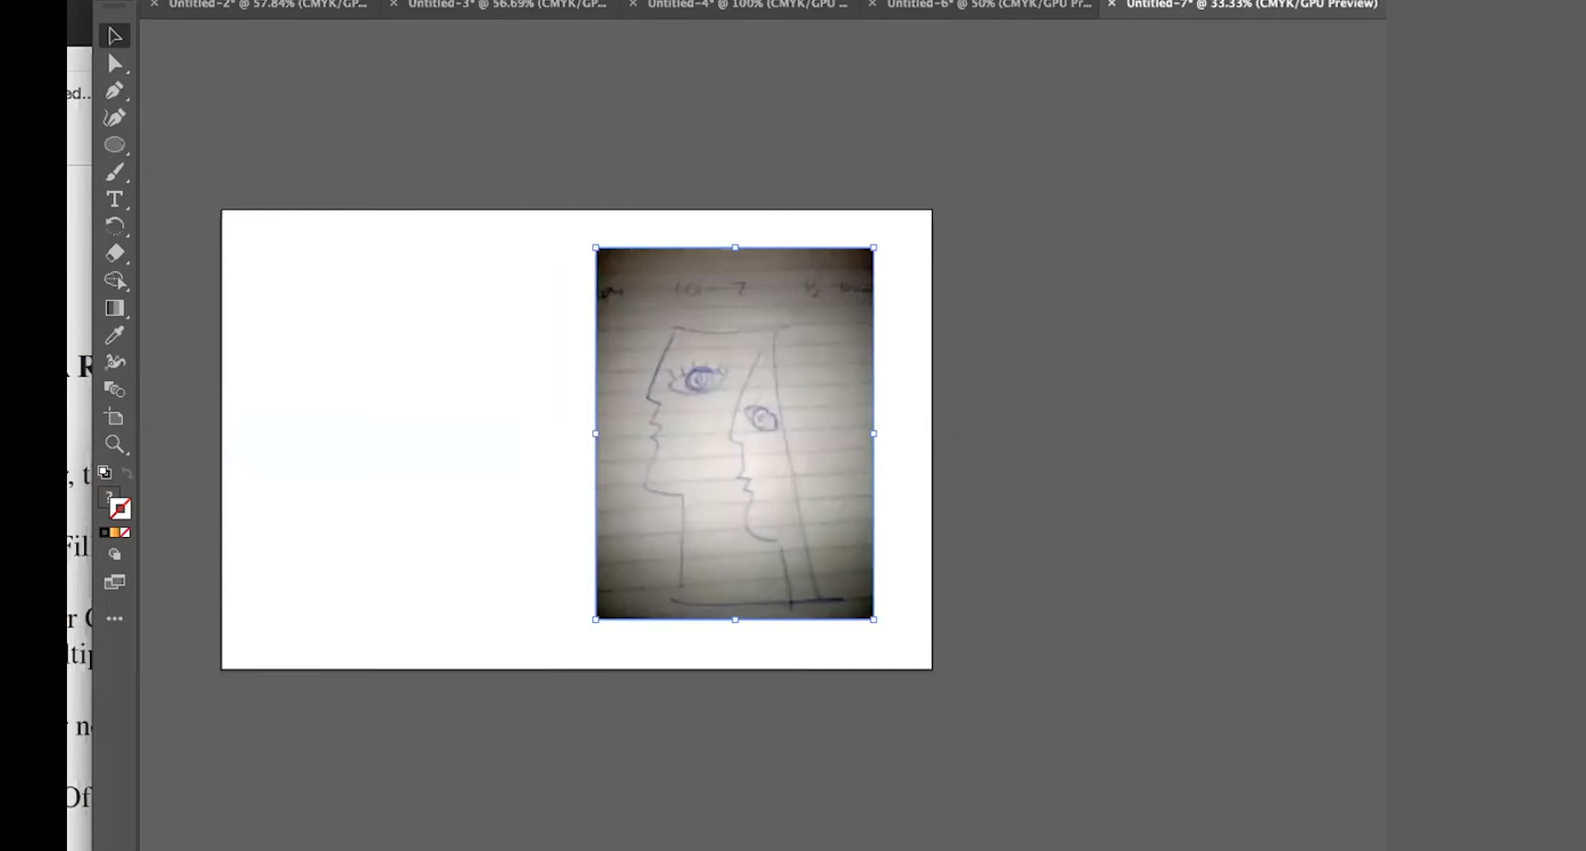
- Bring up the layer list and turn Layer 1, which holds the sketch photo, into a template layer
left_click_drag(1385, 66, 1166, 64)
left_click_drag(1264, 40, 1533, 67)
left_click_drag(1384, 66, 1137, 62)
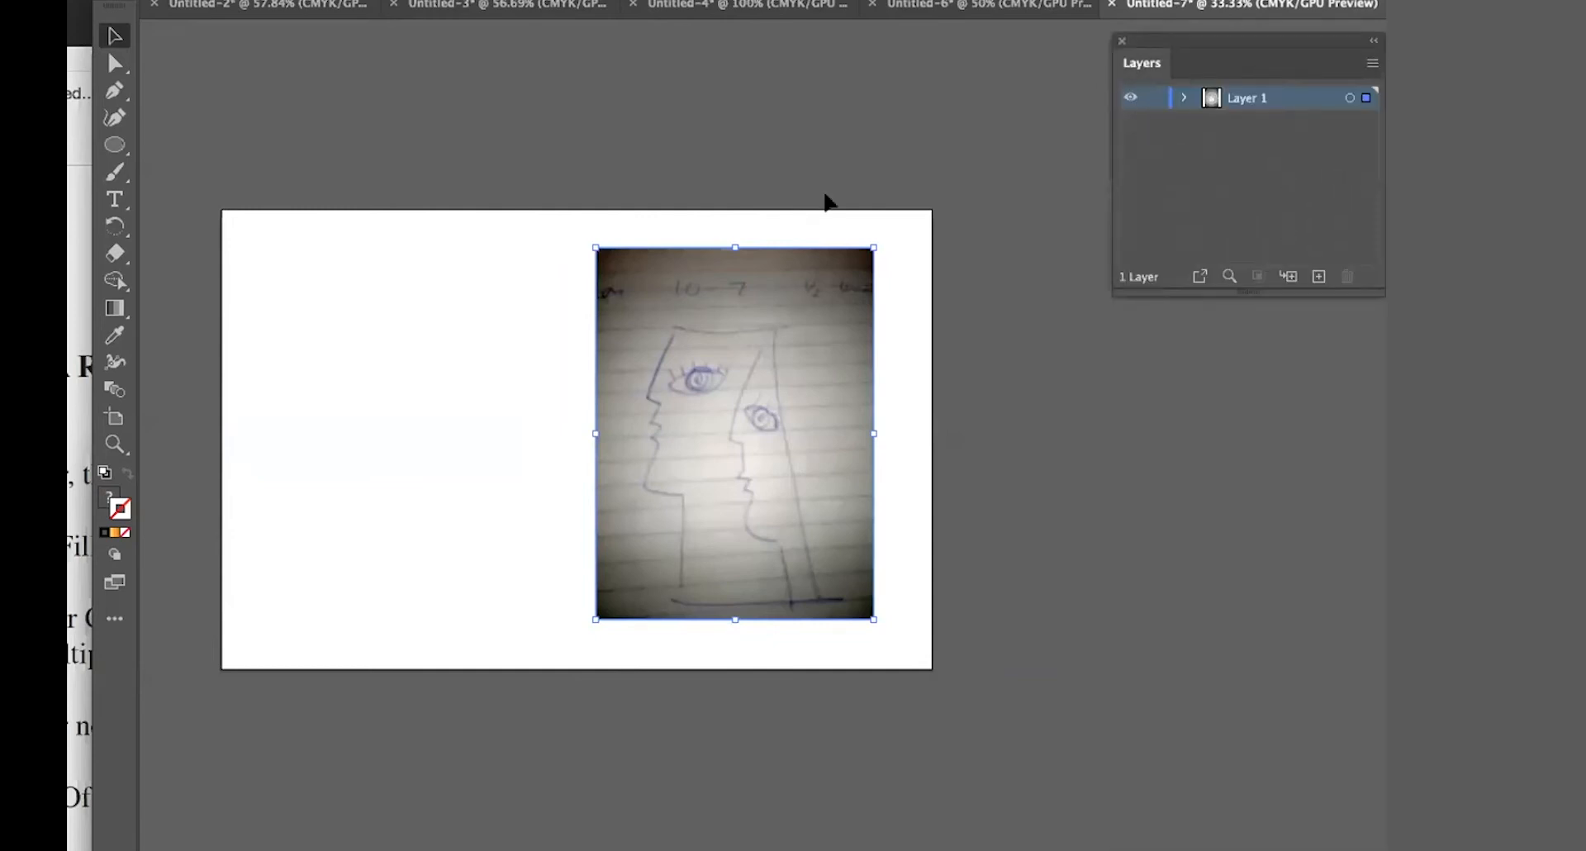
left_click_drag(1163, 29, 1075, 62)
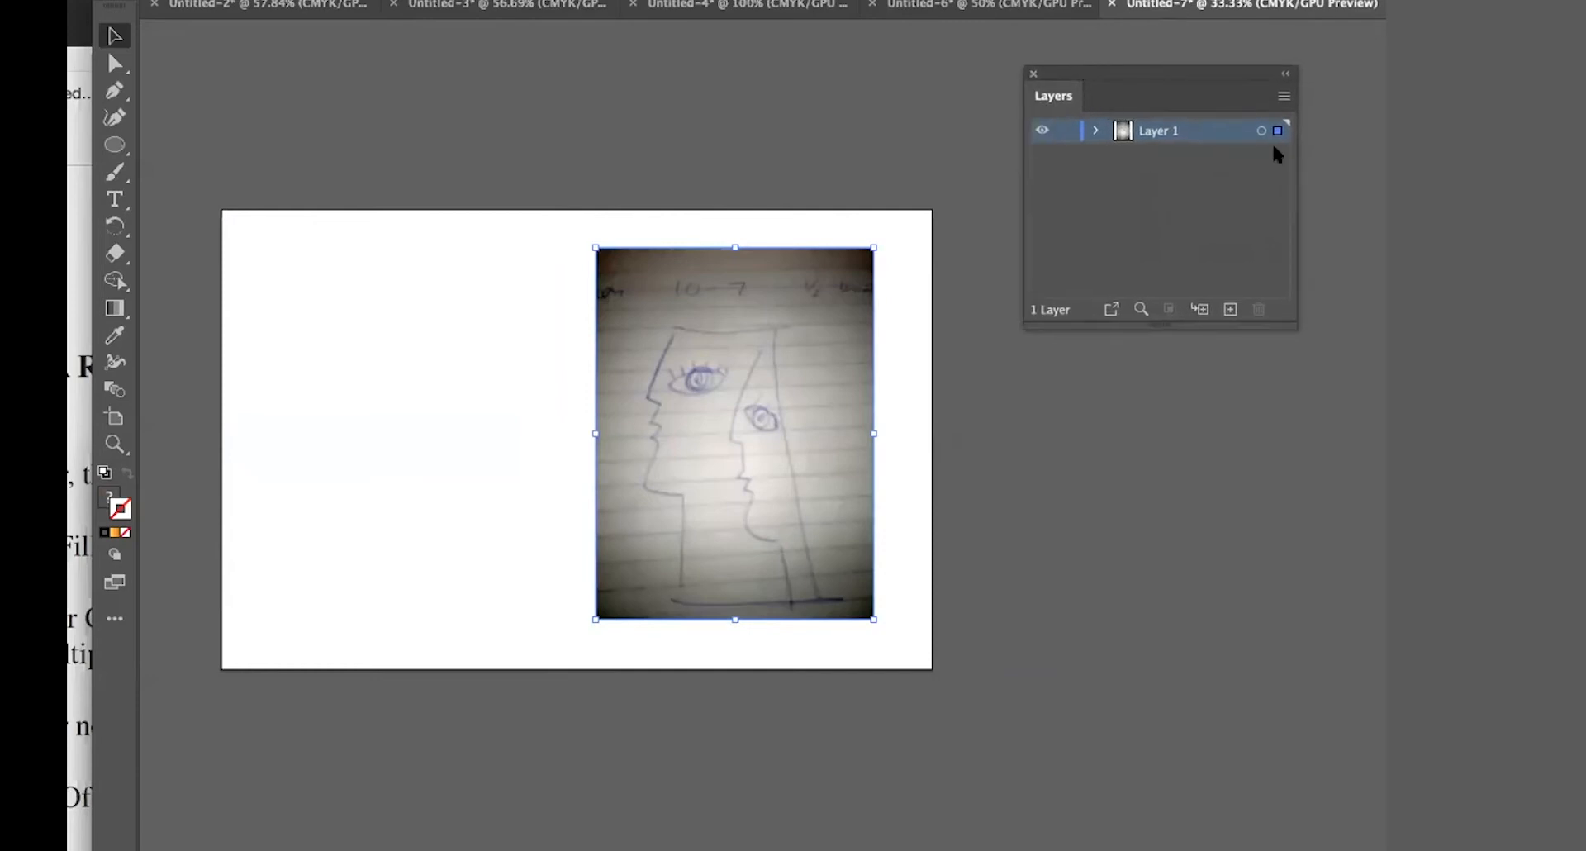
left_click(1284, 96)
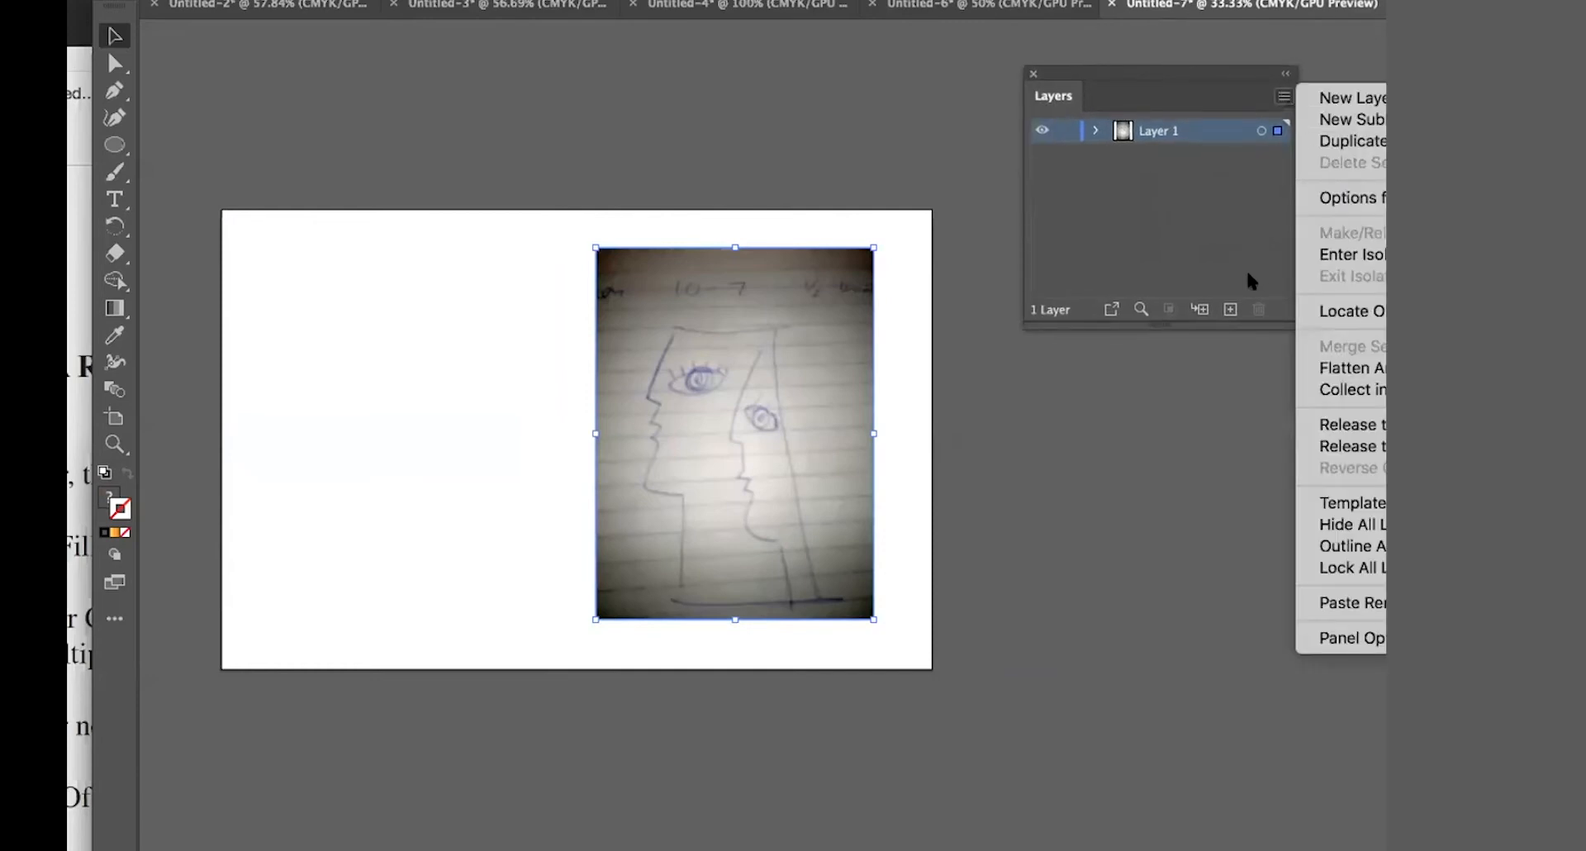
left_click(1322, 502)
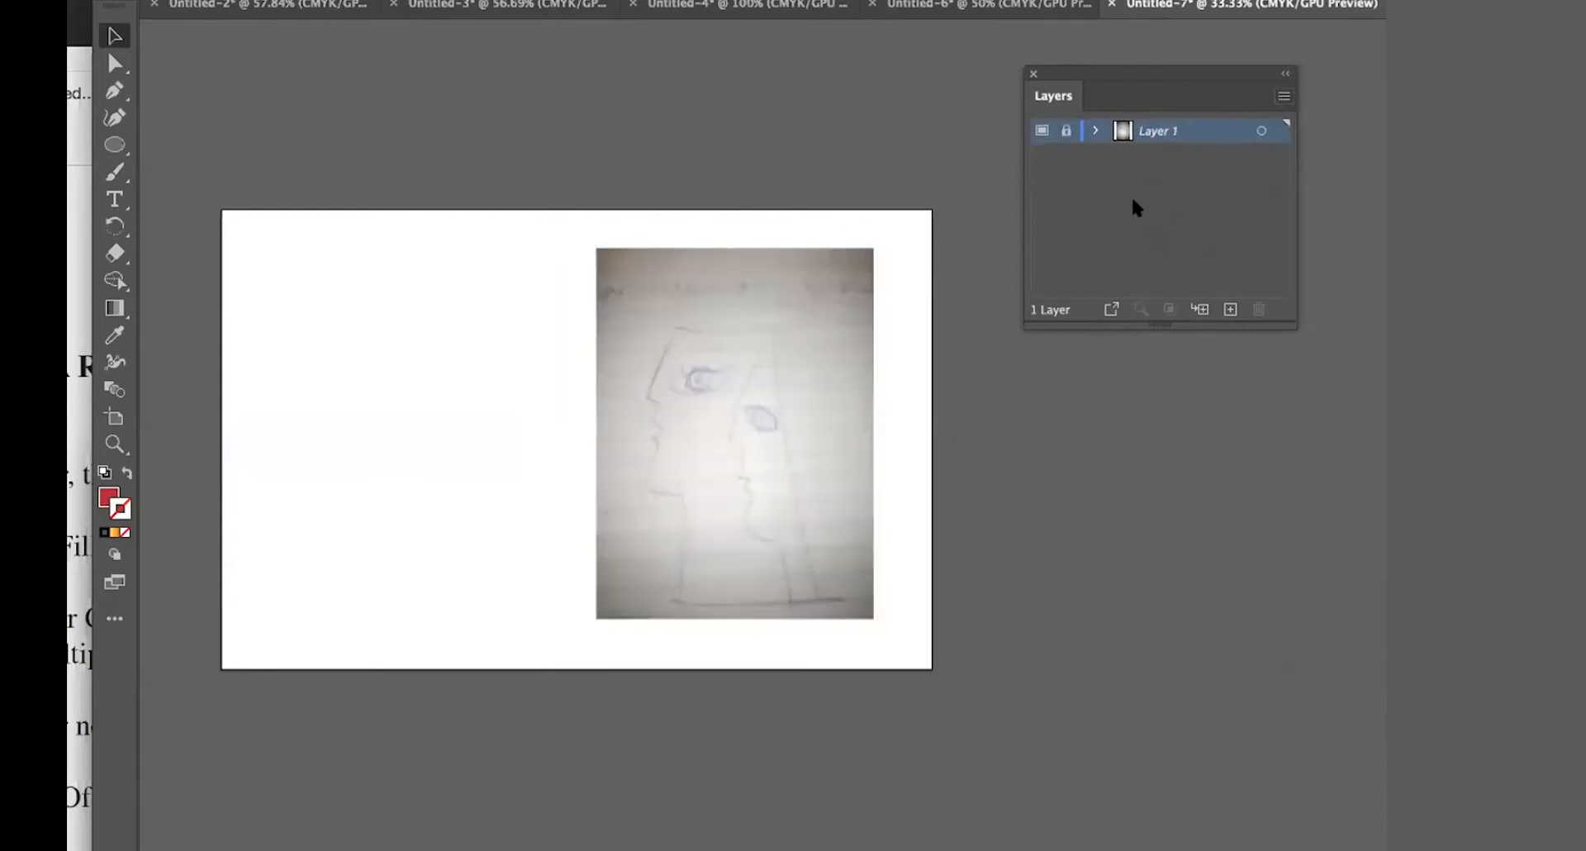
left_click(1067, 131)
left_click(1038, 129)
left_click(1038, 129)
left_click(1039, 129)
left_click(1040, 131)
- Create a new layer named Original Illustration above the template layer
left_click(1229, 310, "alt")
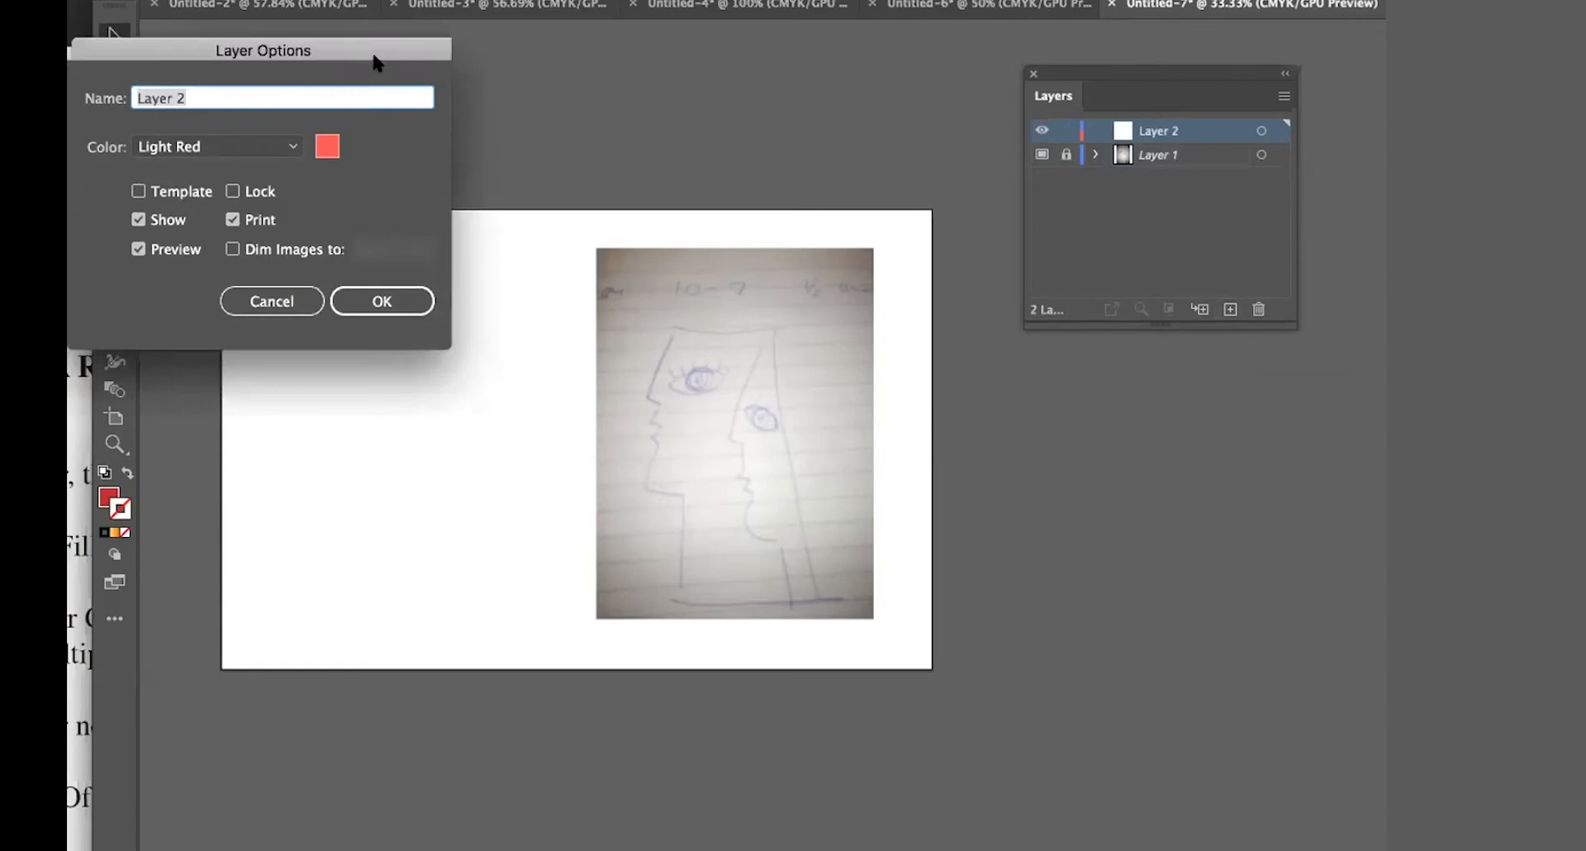
left_click_drag(373, 58, 791, 122)
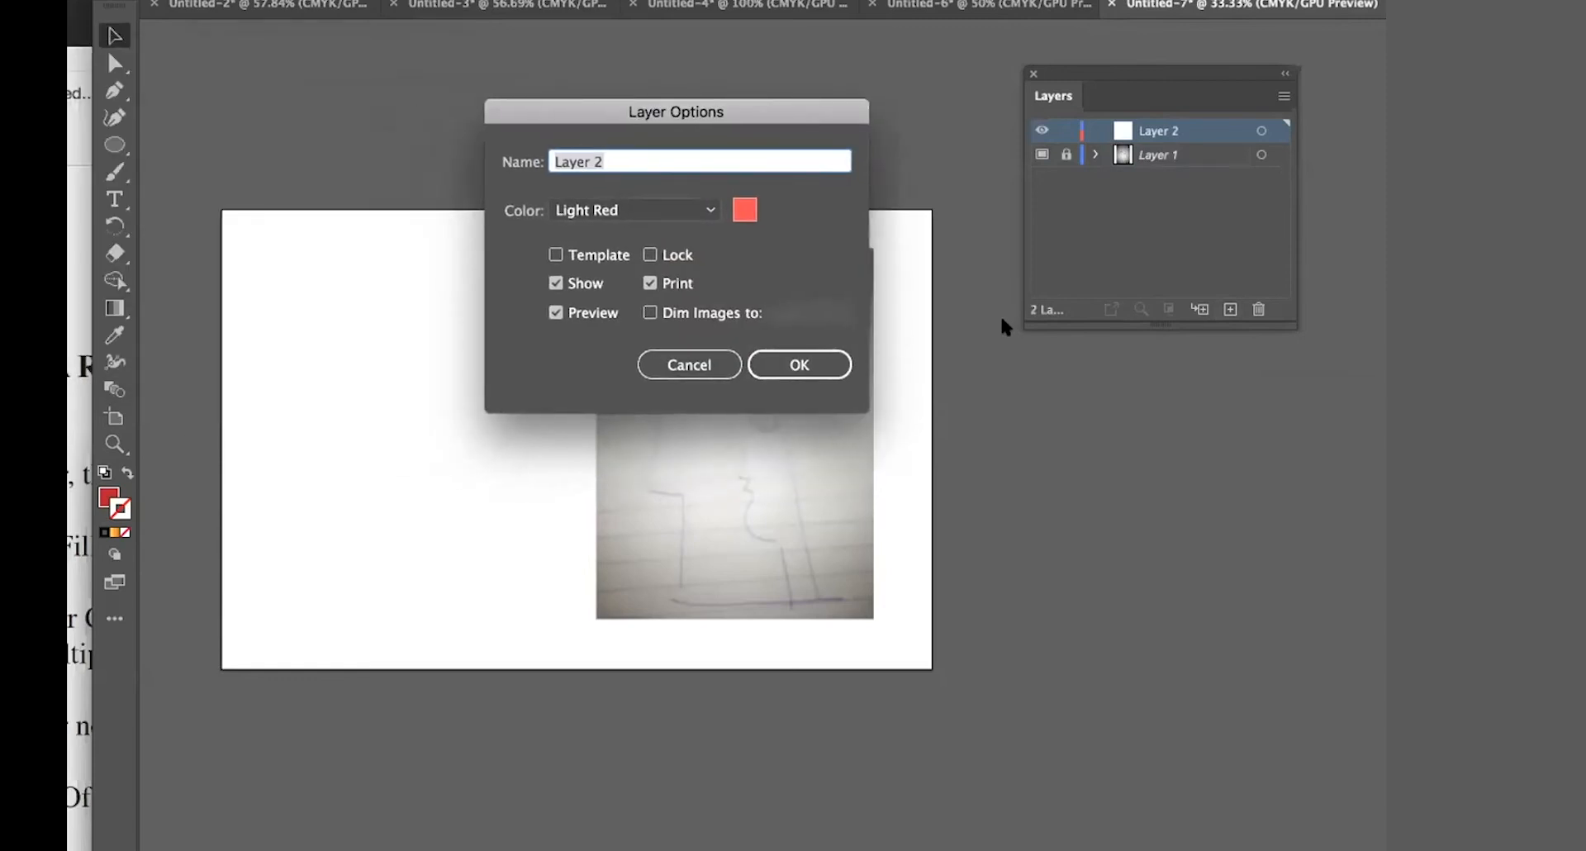
type("Orign")
key("BackSpace")
type("inal Illustrat")
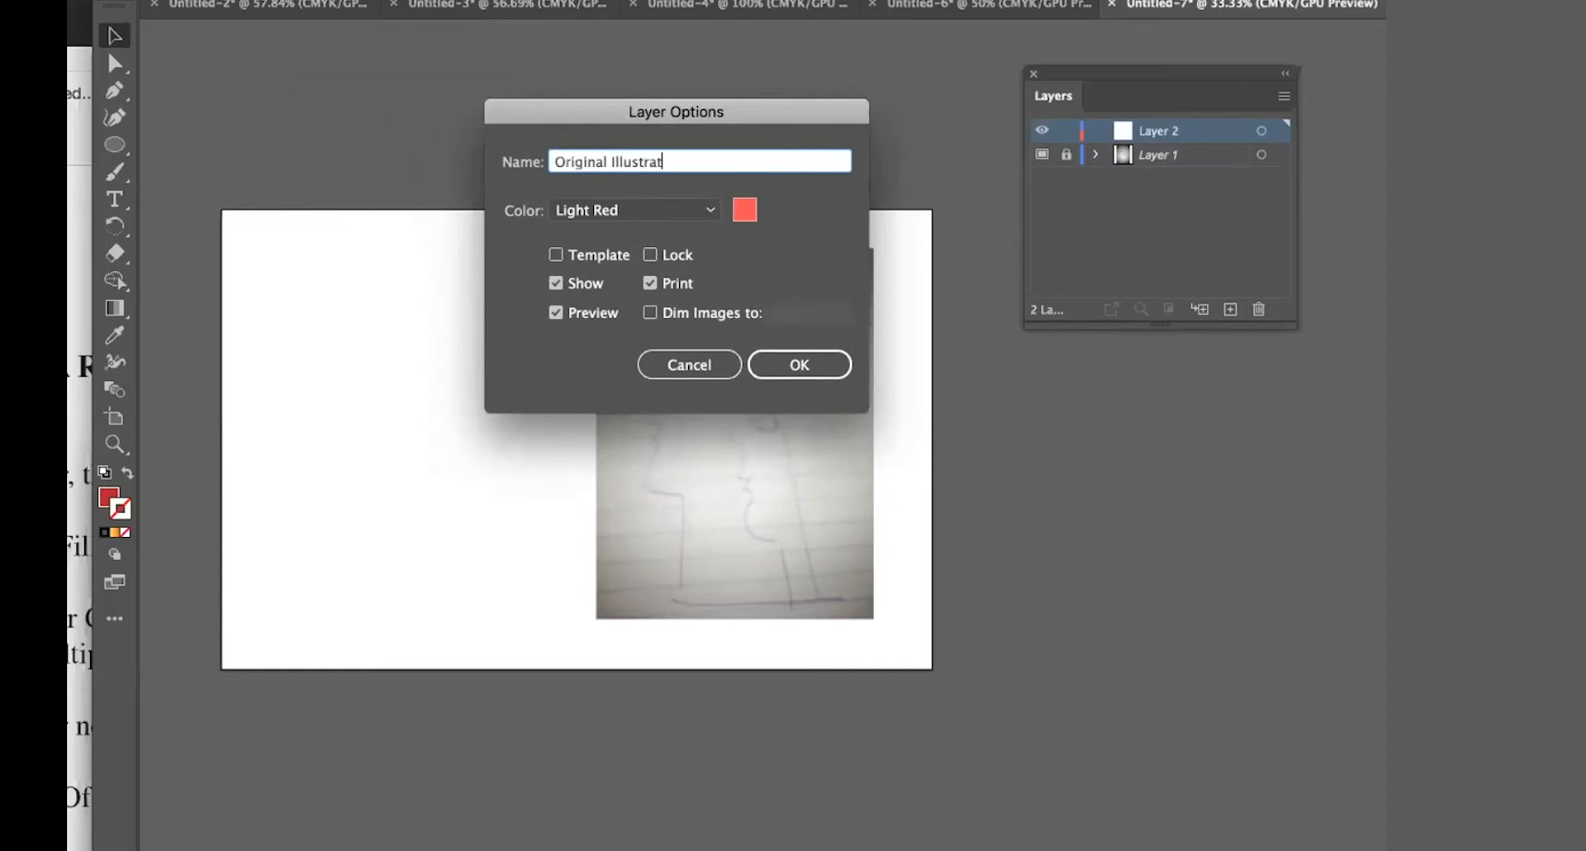
type("ion")
key("Return")
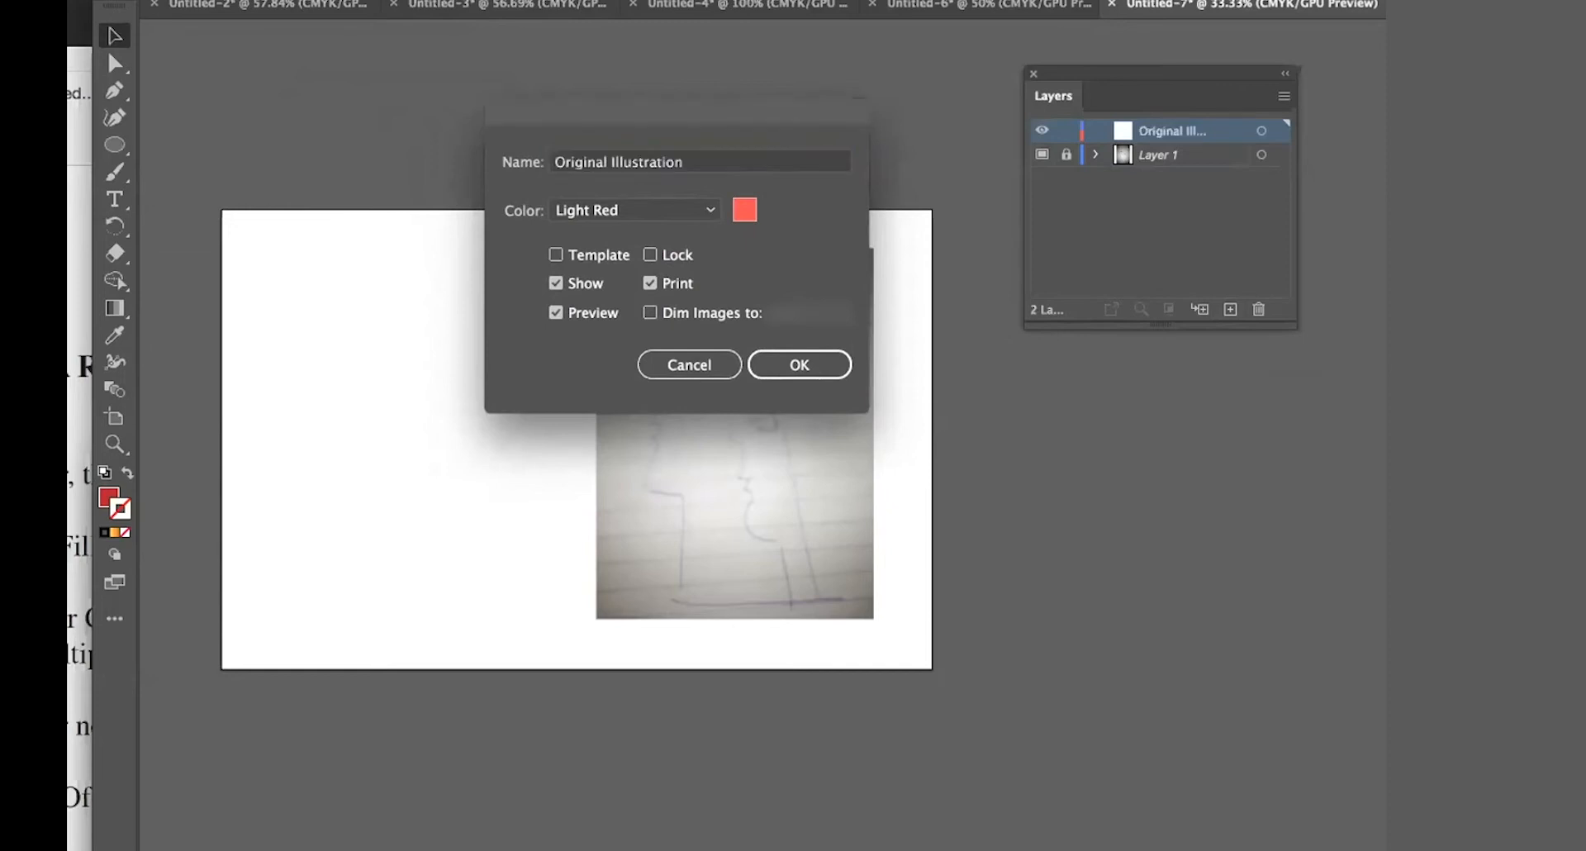
- Place HiRes.jpg on the Original Illustration layer, starting near the artboard's upper-left corner
left_click(235, 0)
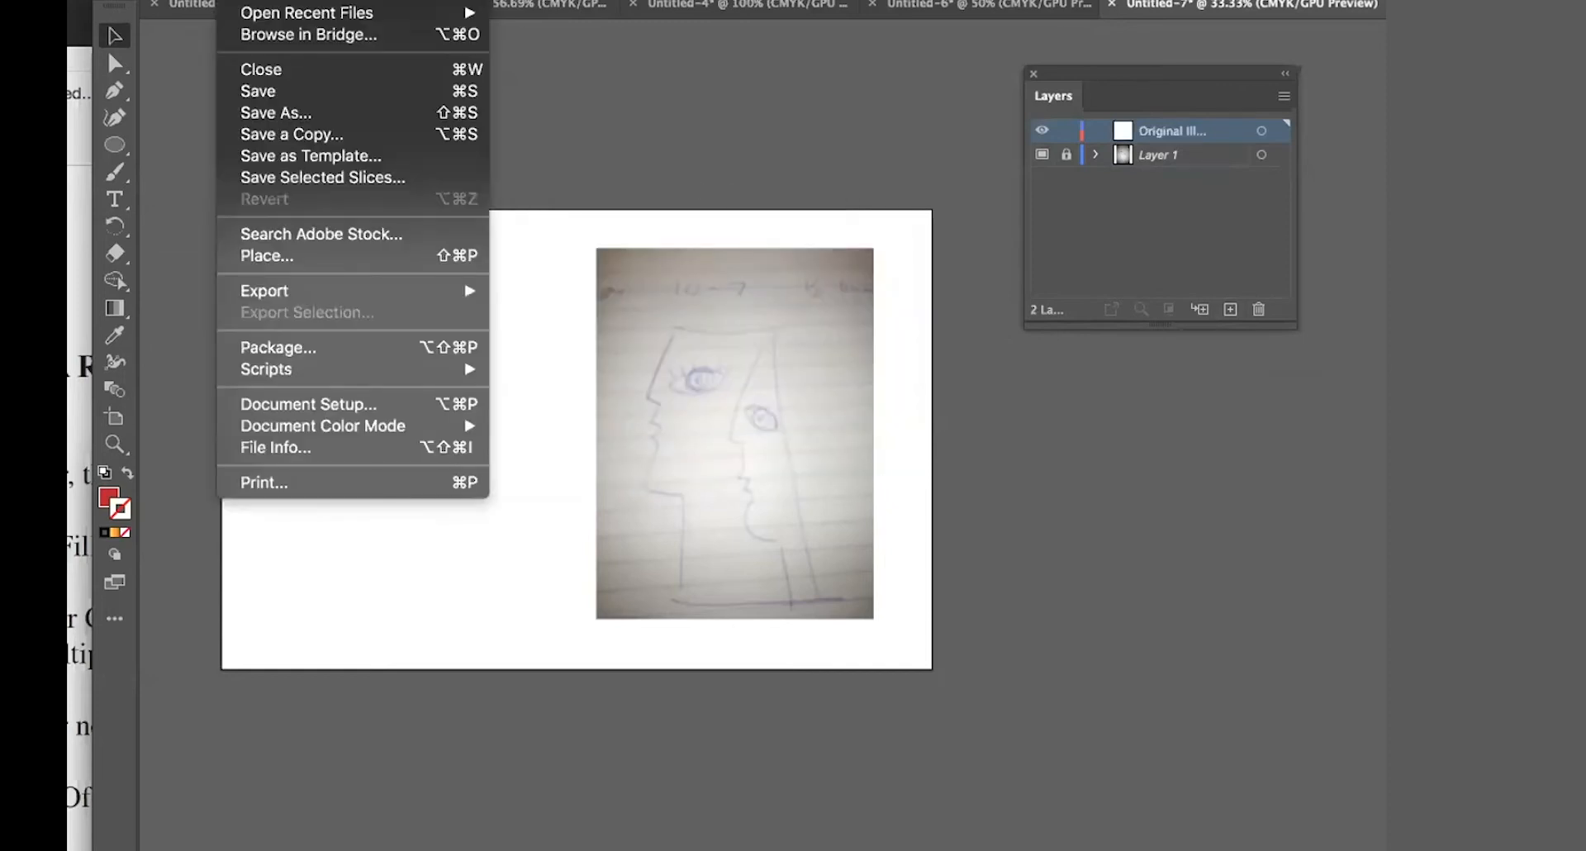
left_click(256, 256)
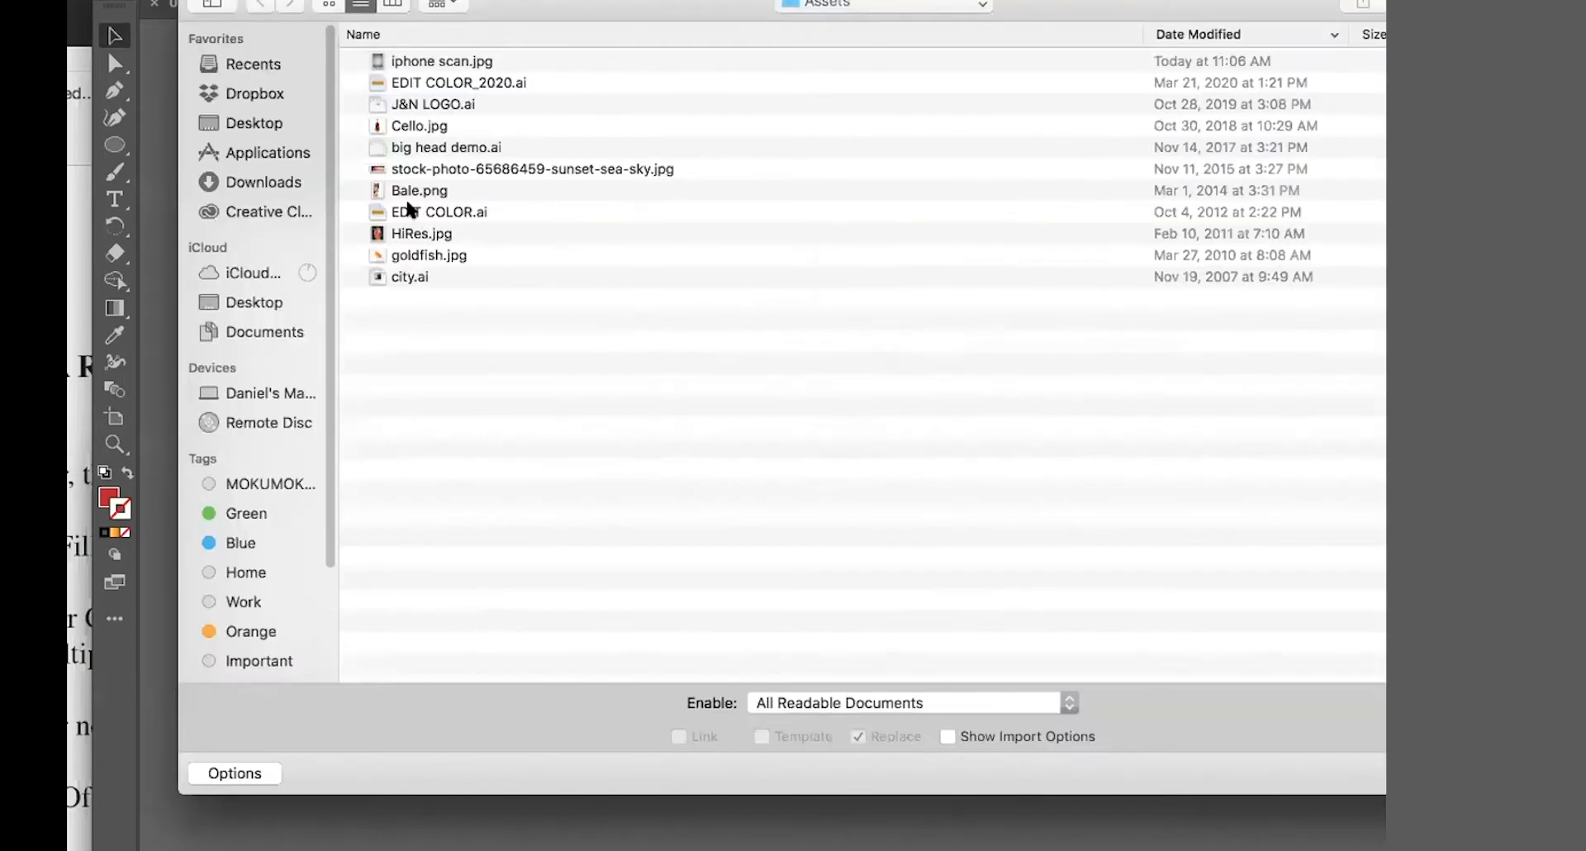
left_click(417, 233)
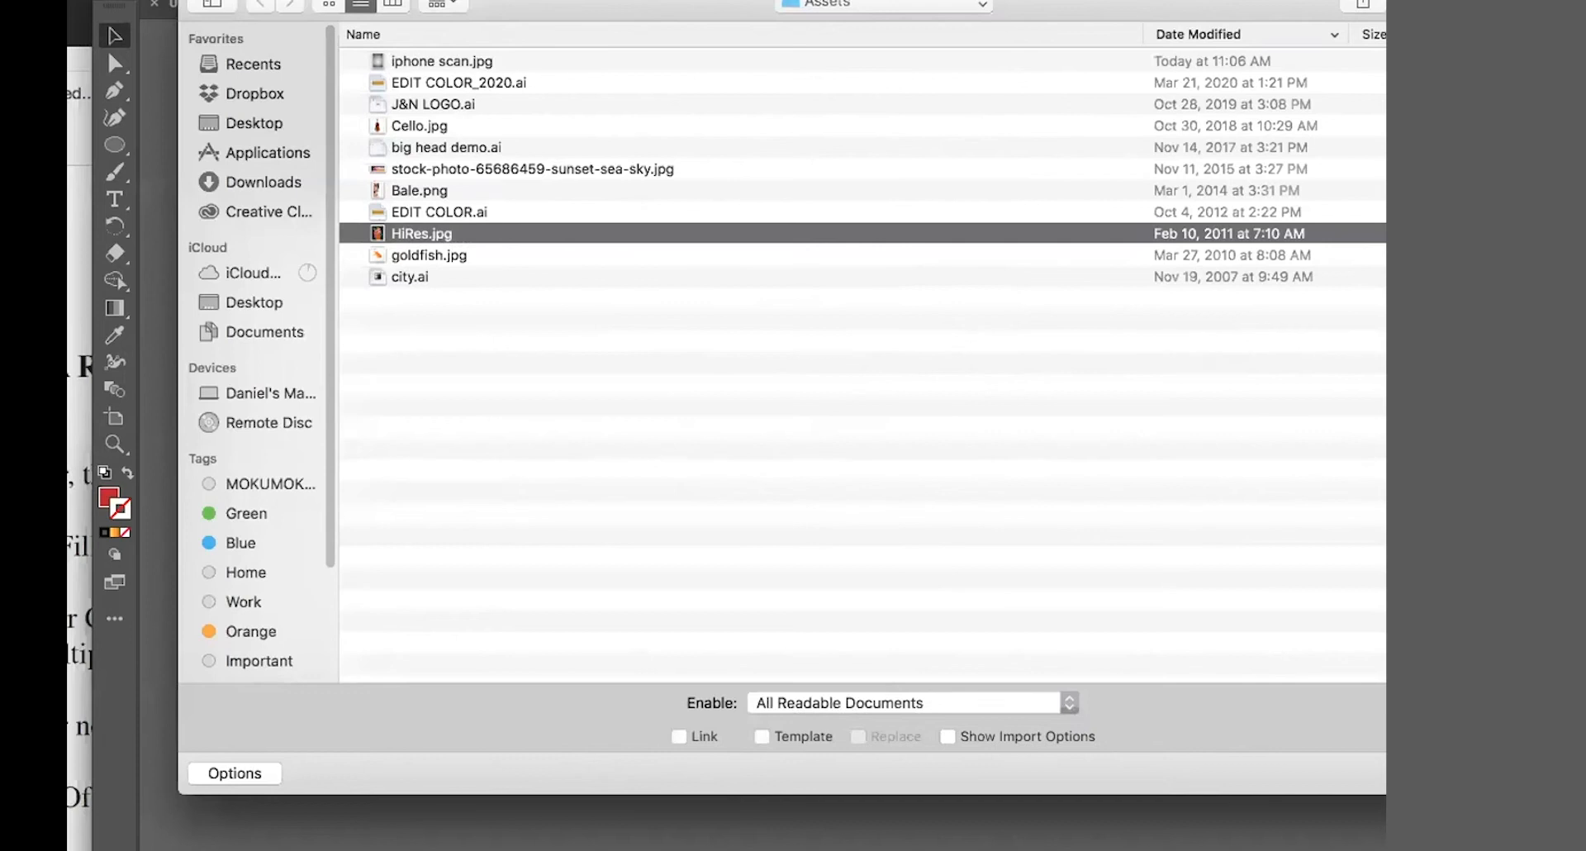
double_click(377, 234)
left_click(255, 237)
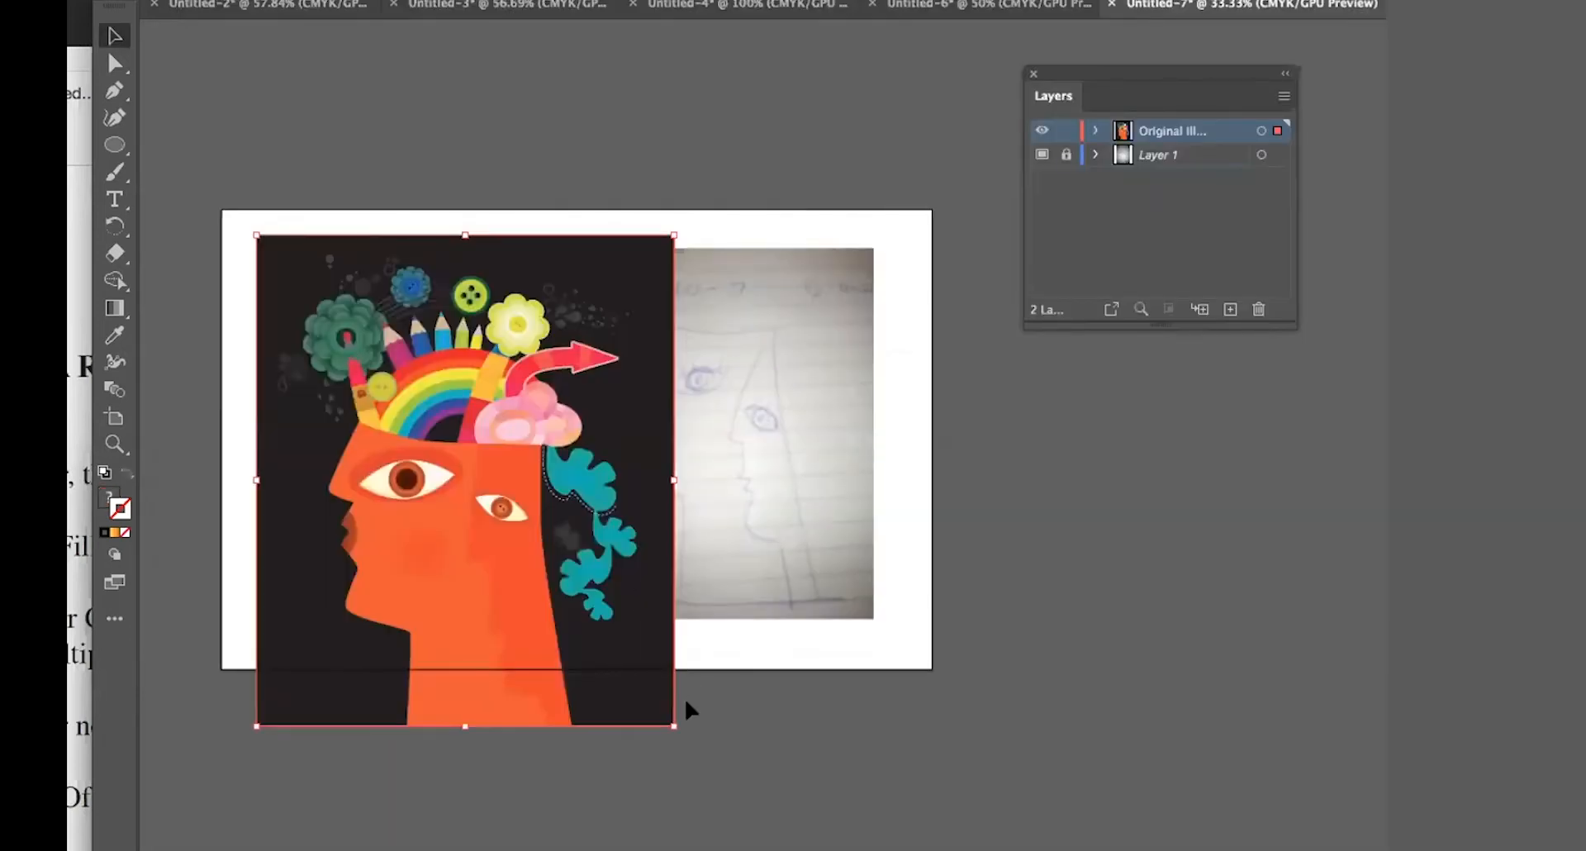
- Scale down the placed head illustration and position it beside the sketch on the left half of the artboard
left_click_drag(674, 726, 570, 604)
left_click_drag(458, 530, 509, 557)
left_click(1180, 742)
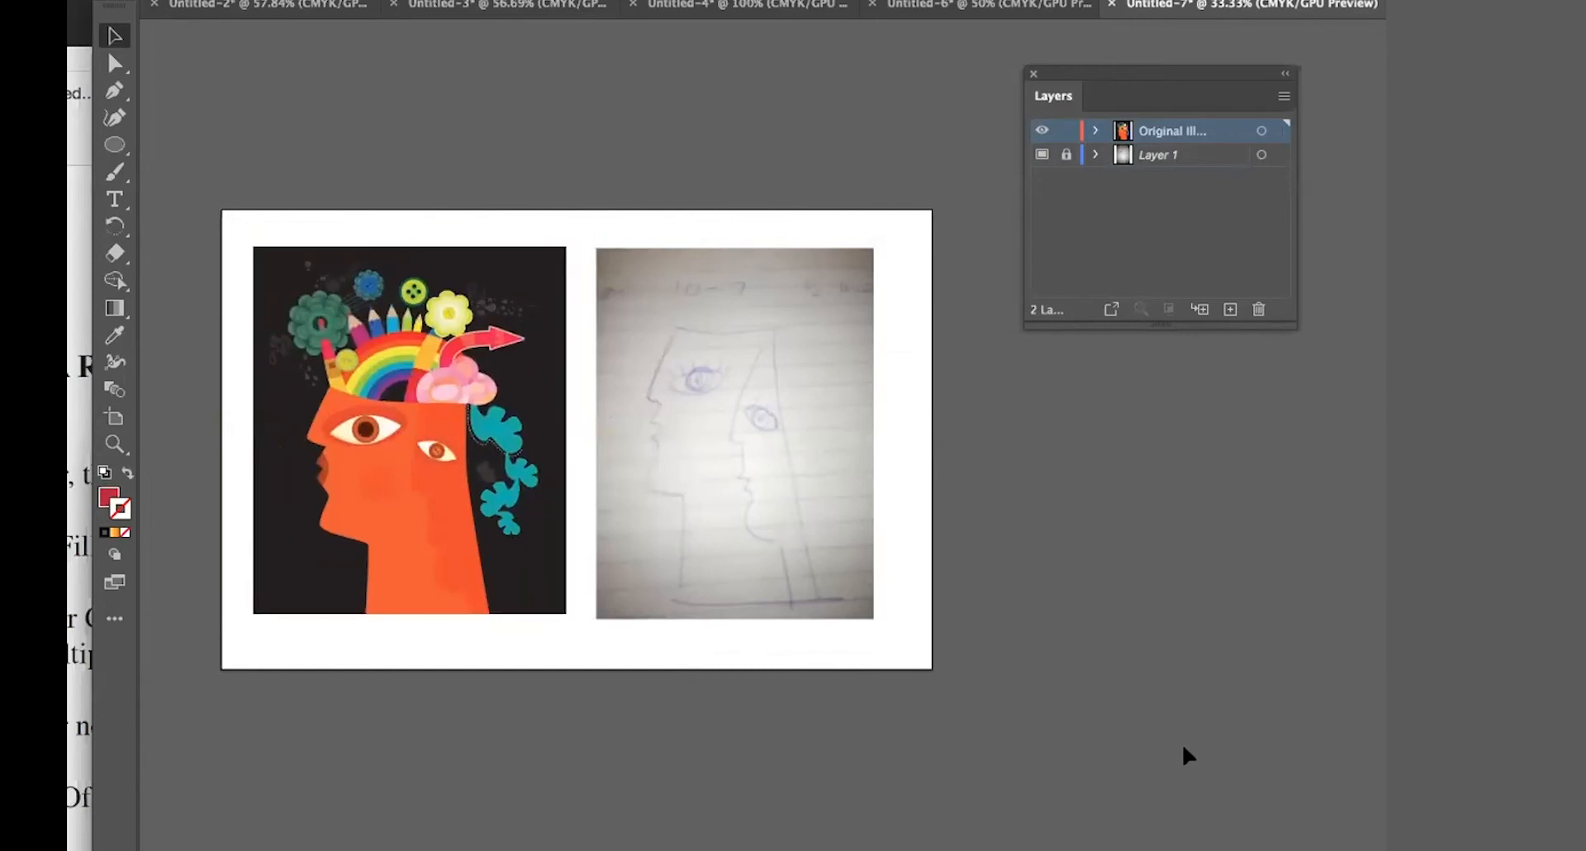
- Lock the Original Illustration layer and create a new layer named My illustration above it
left_click(1066, 130)
left_click(1230, 309, "alt")
type("My illustration")
key("Return")
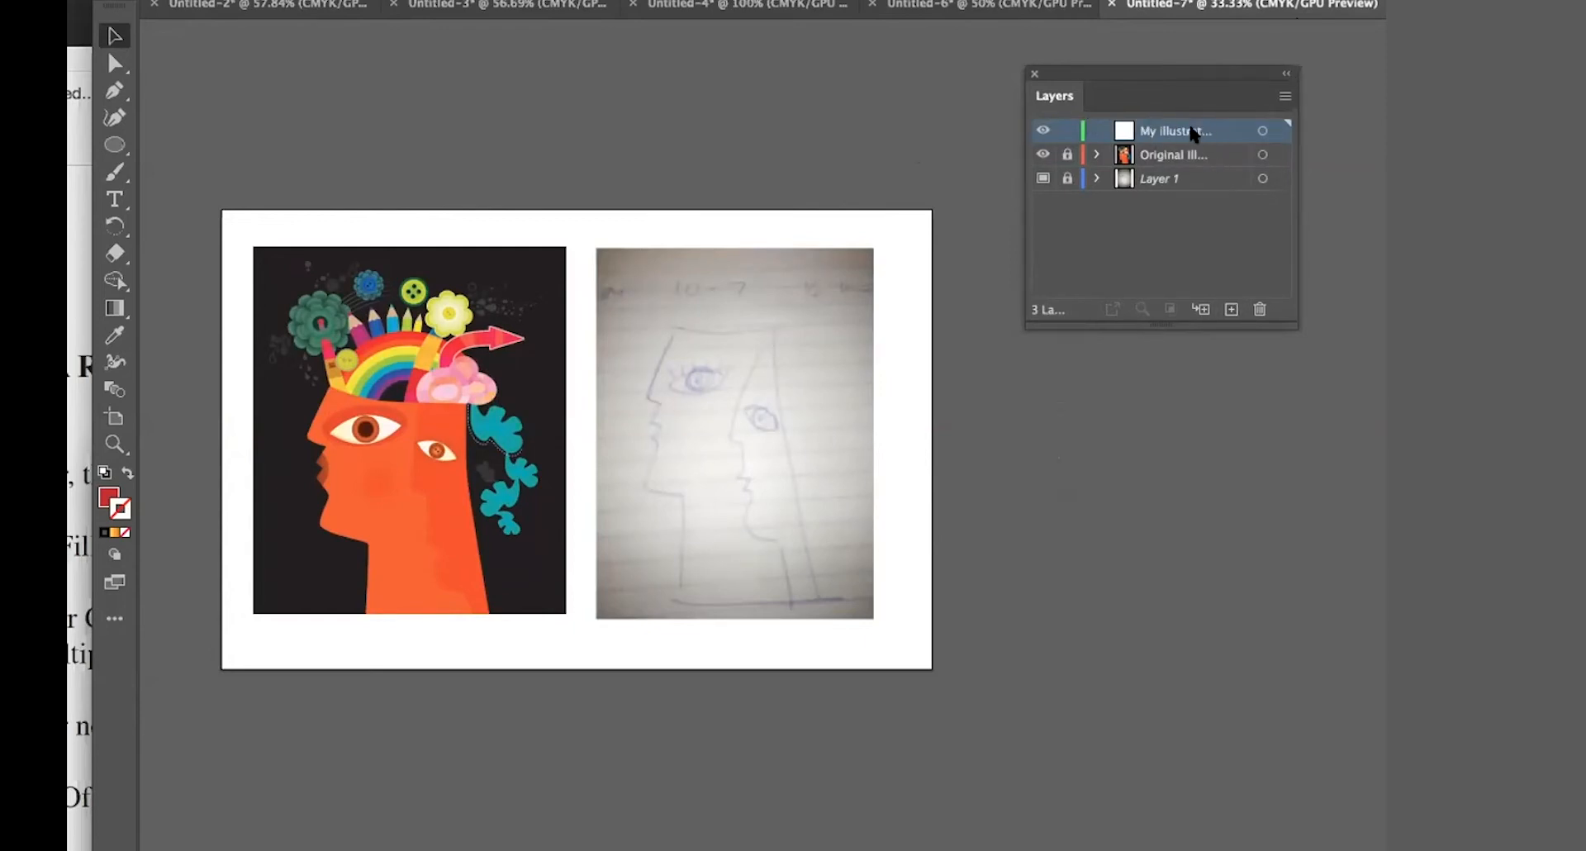
- With the Pen tool, trace the sketched face profile from the forehead's top corner past nose and lips to a curved chin
mouse_move(712, 464)
left_mouse_down()
mouse_move(772, 485)
mouse_move(908, 615)
left_mouse_up()
left_click(116, 88)
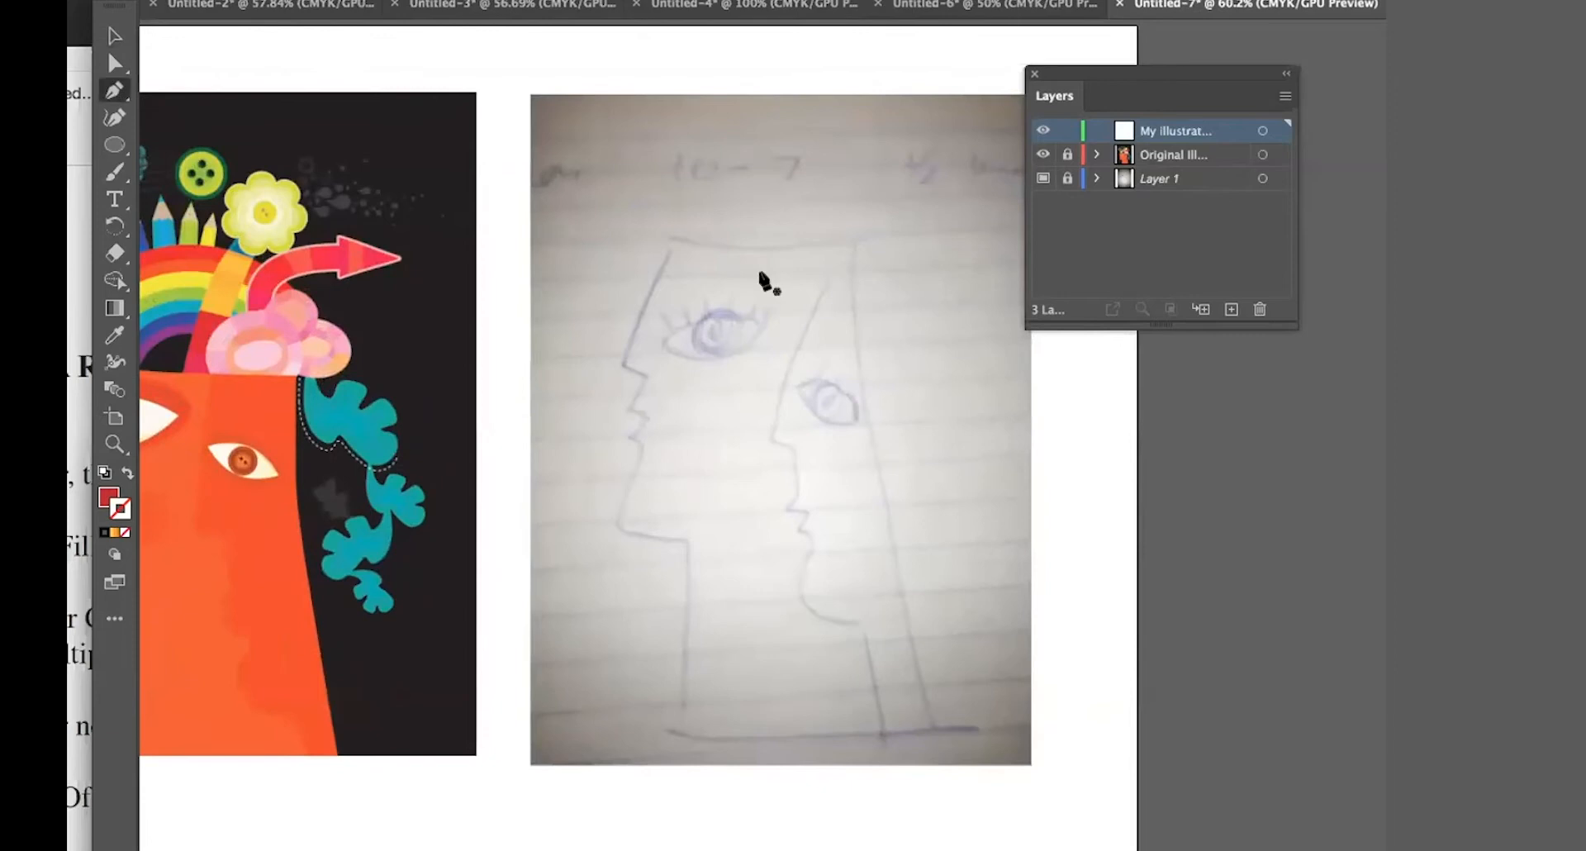
left_click(672, 228)
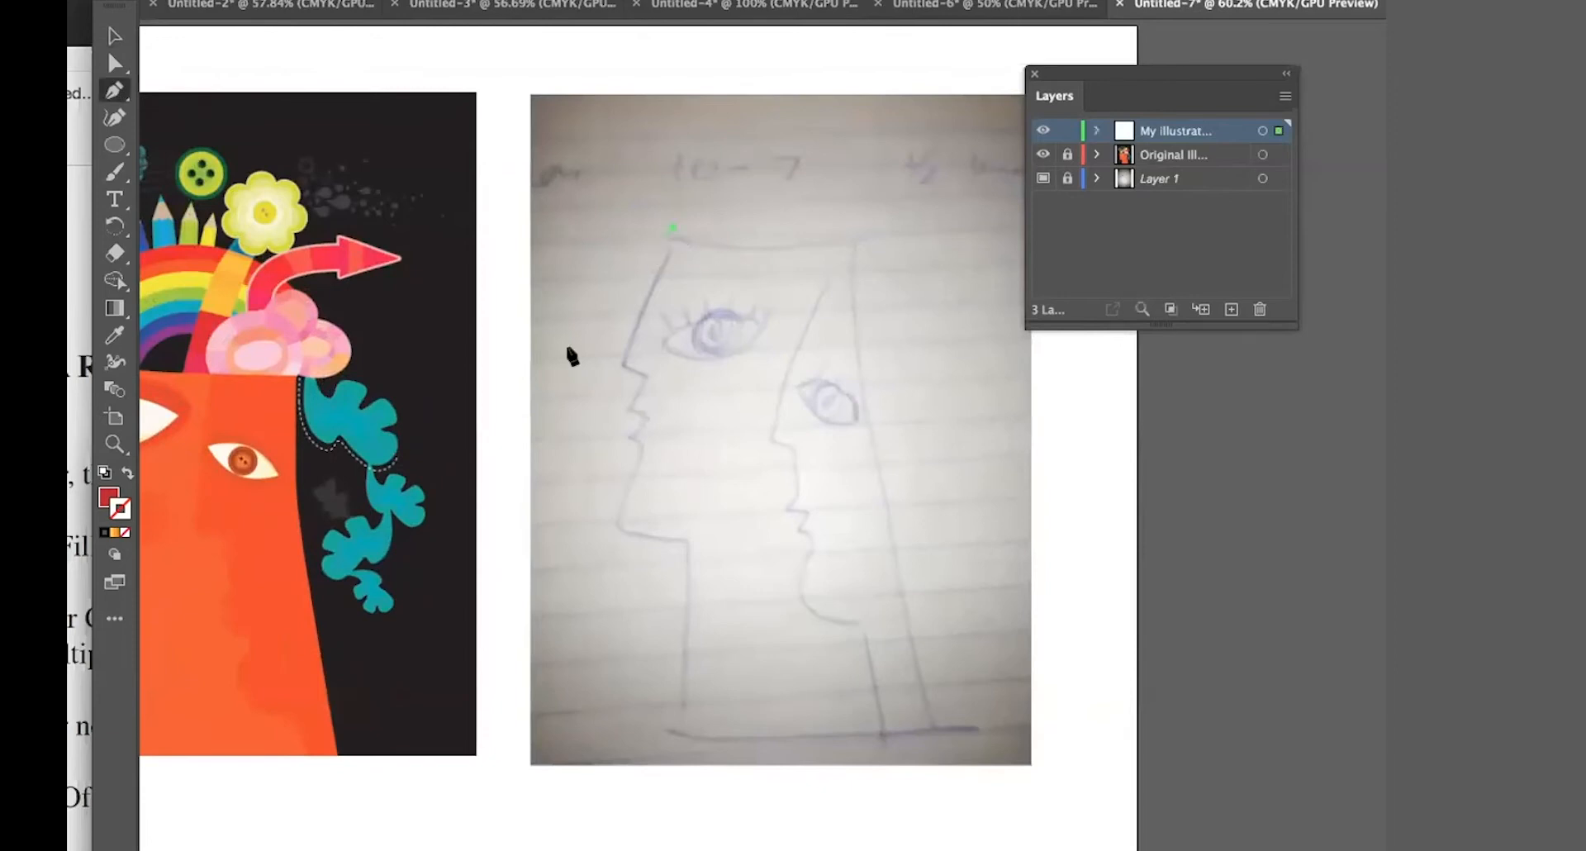
left_click(616, 362)
left_click(646, 374)
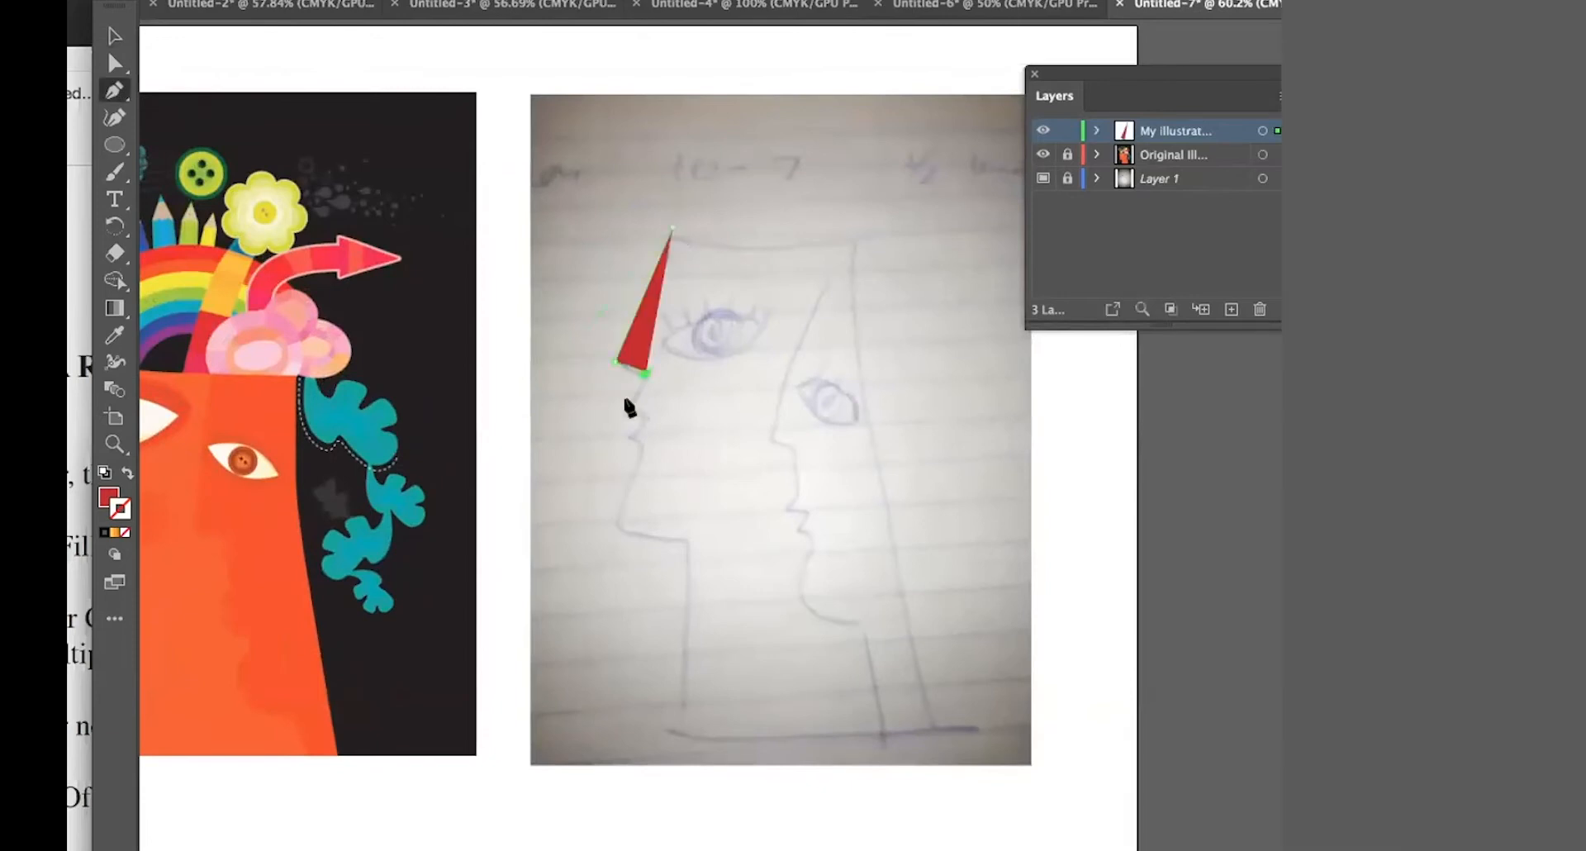
left_click(627, 406)
left_click(646, 420)
left_click(629, 432)
left_click_drag(642, 447, 636, 459)
left_click_drag(611, 521, 625, 531)
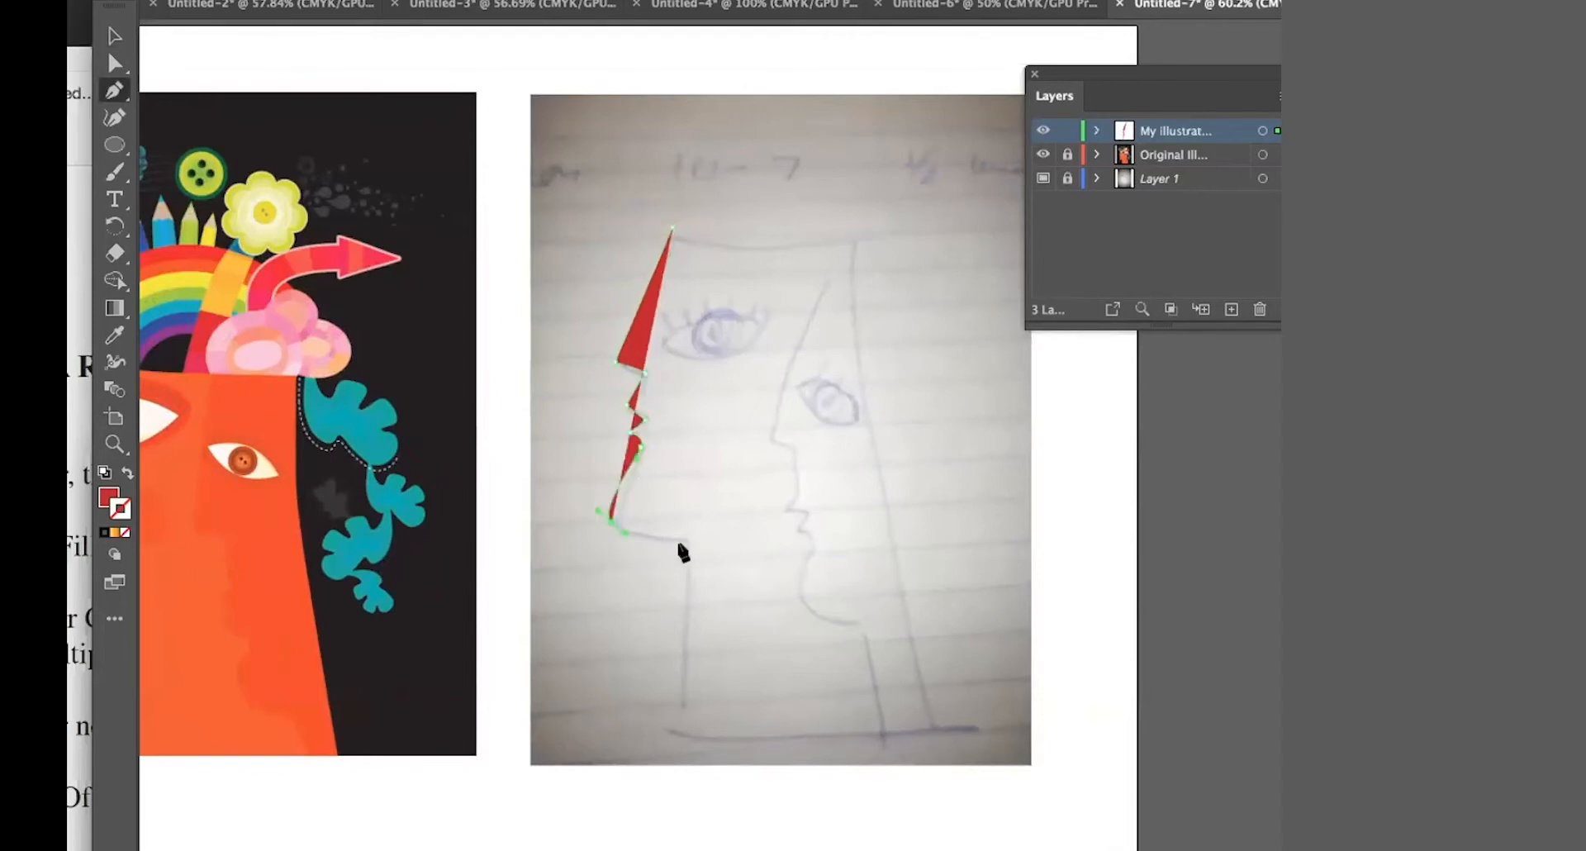
- Continue the path along the jaw, neck, curved base and back of the head, closing it with a concave top edge
left_click(692, 542)
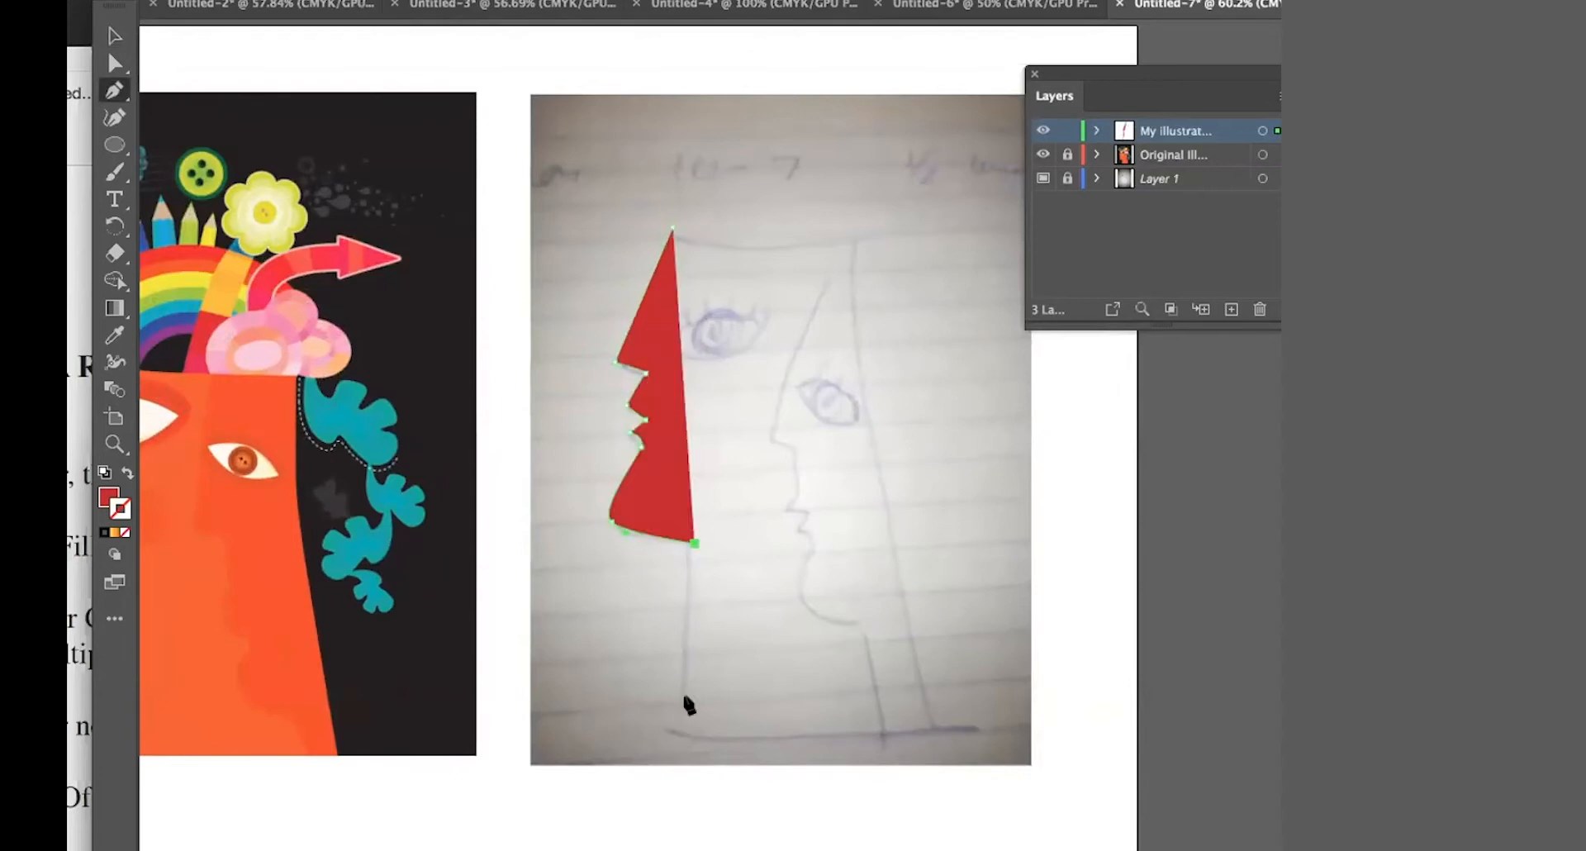
left_click(647, 731)
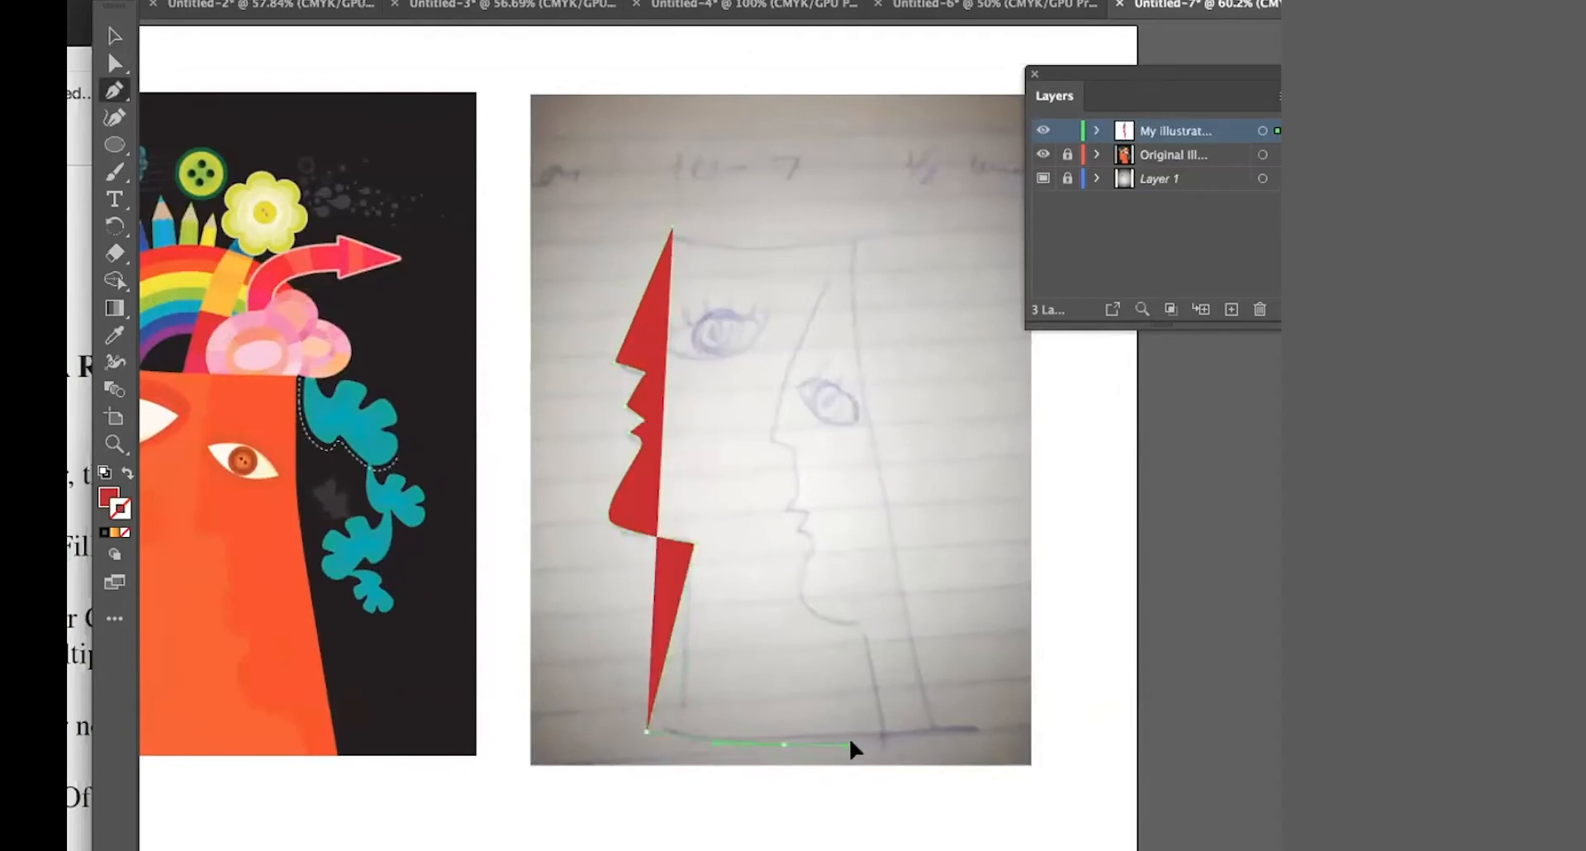
left_click_drag(783, 744, 857, 744)
left_click(934, 730)
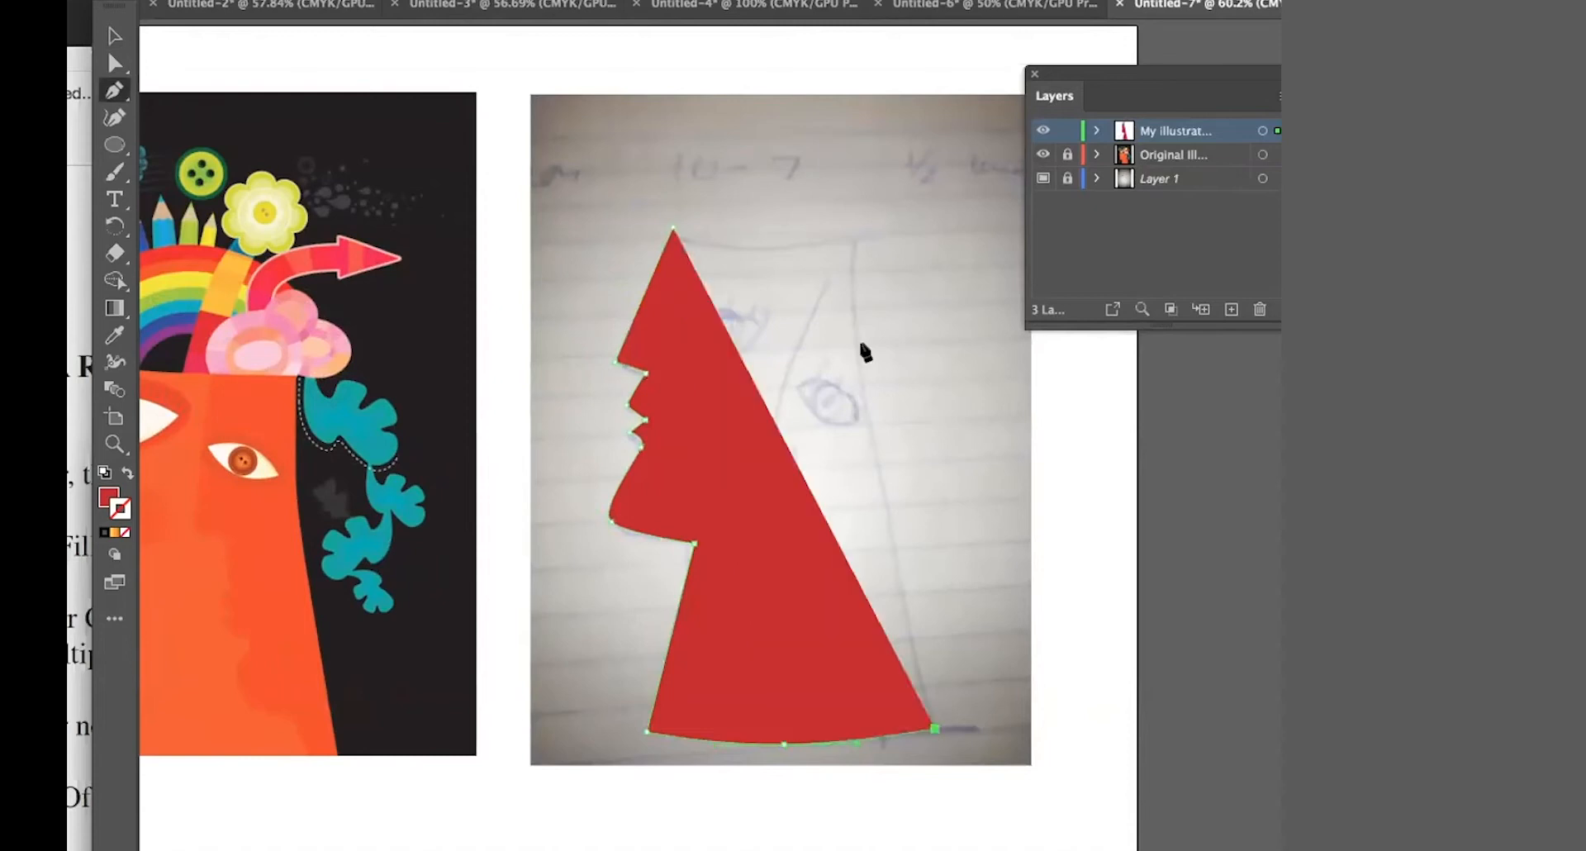
left_click_drag(879, 232, 891, 176)
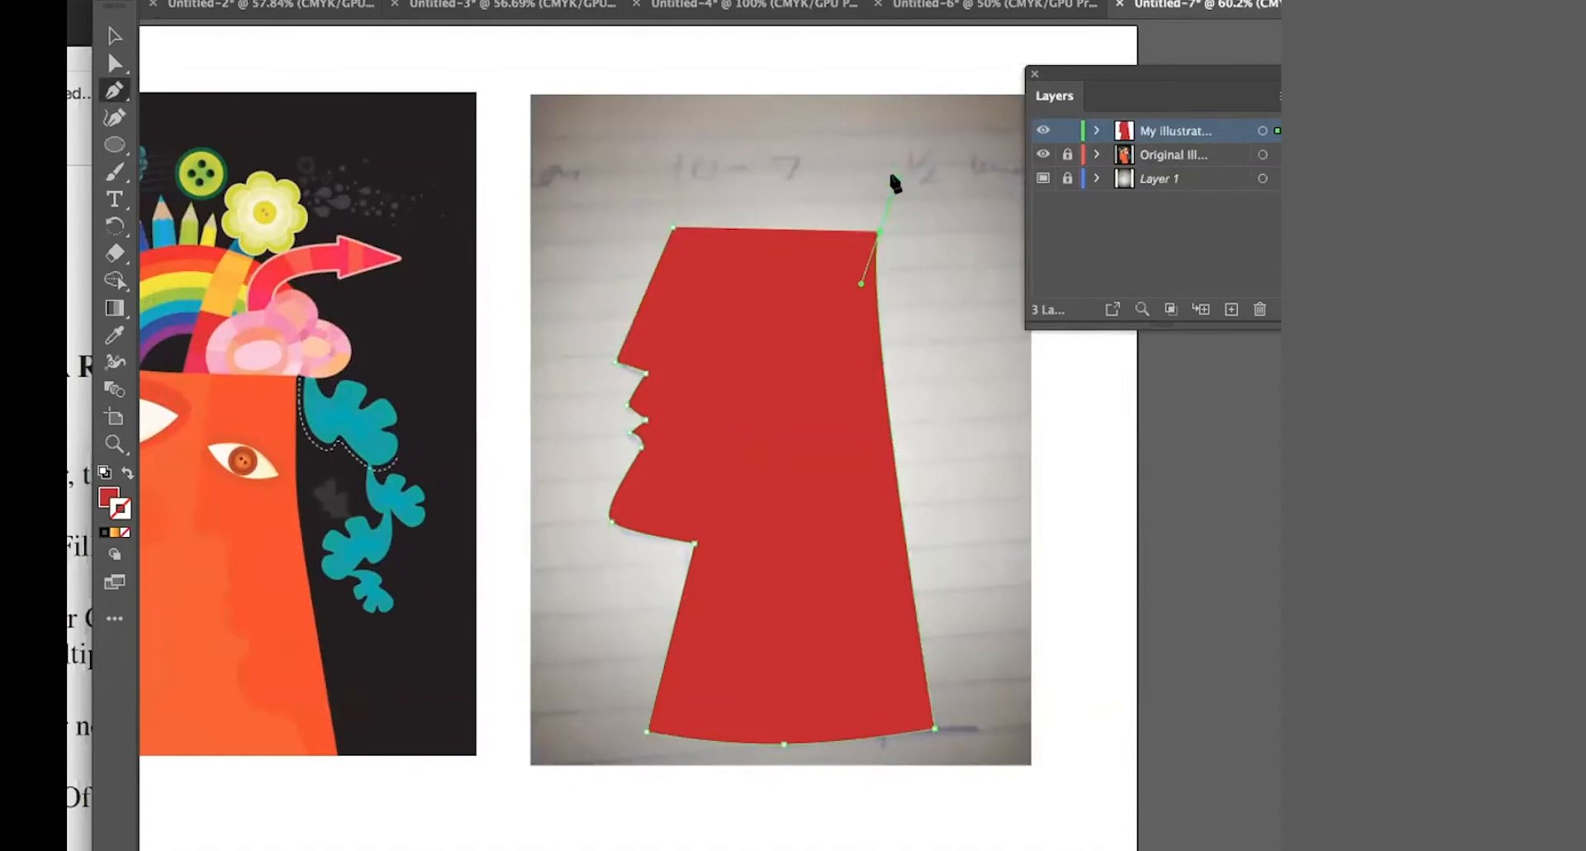
left_click(878, 235)
left_click_drag(771, 250, 719, 248)
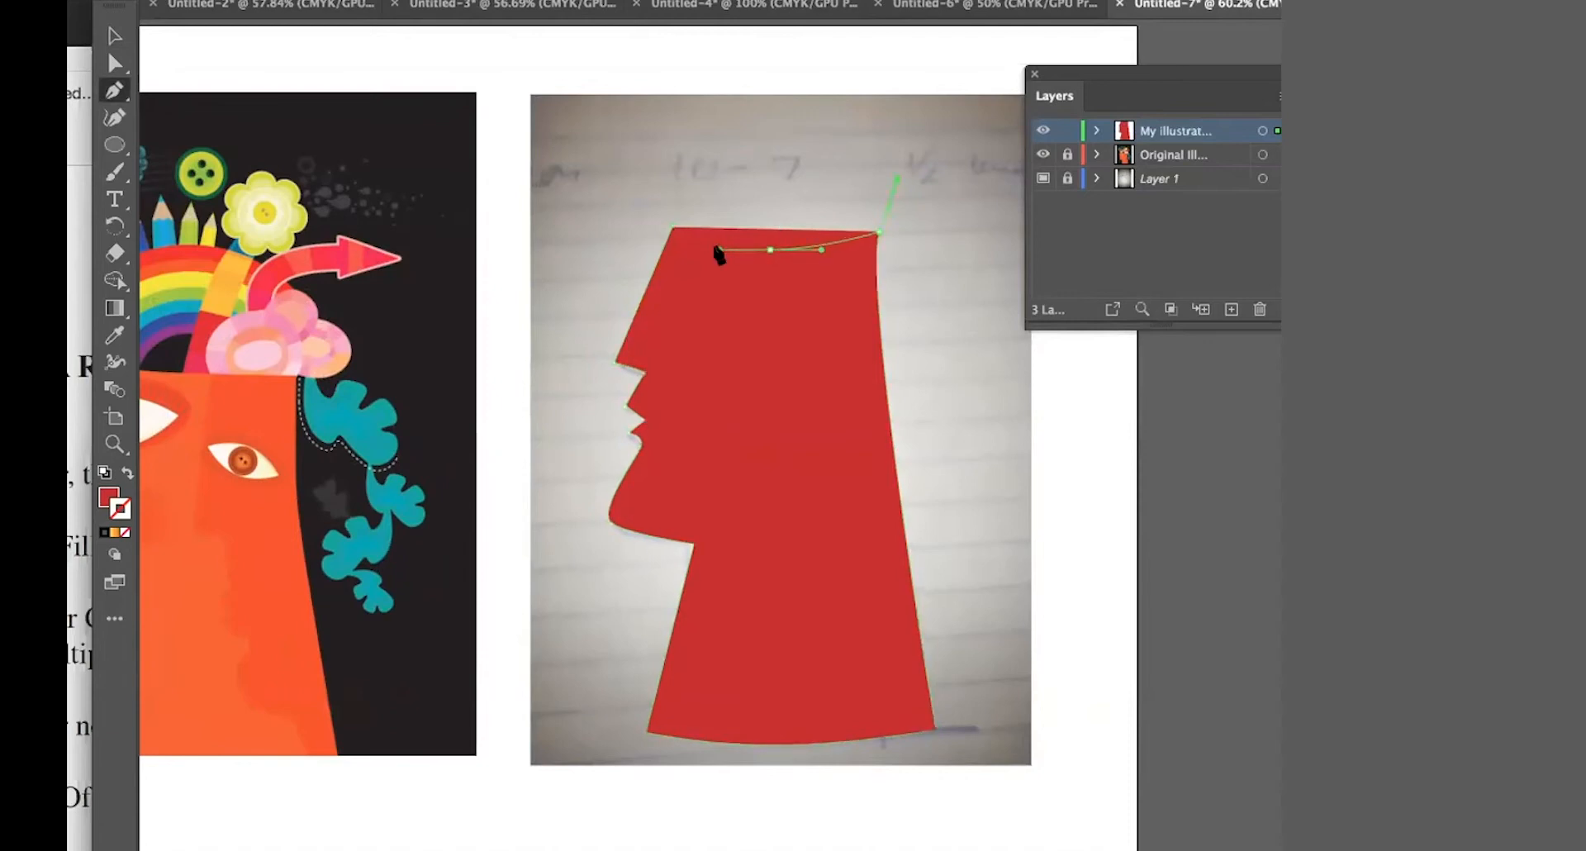
left_click(670, 226)
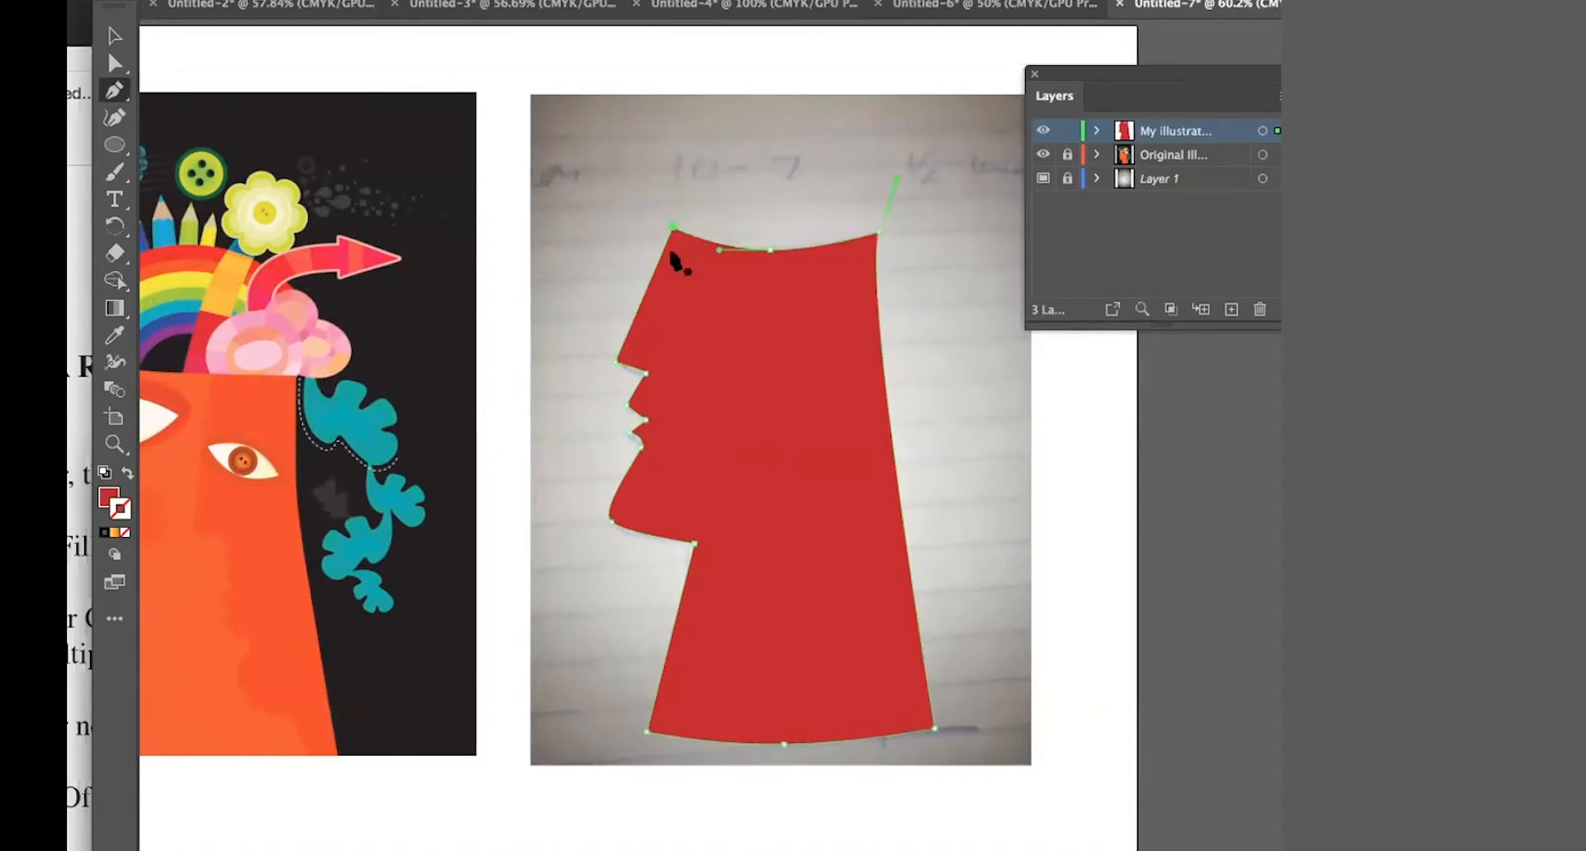
- Fill the traced head shape with the orange sampled from the face in the original illustration
key("i")
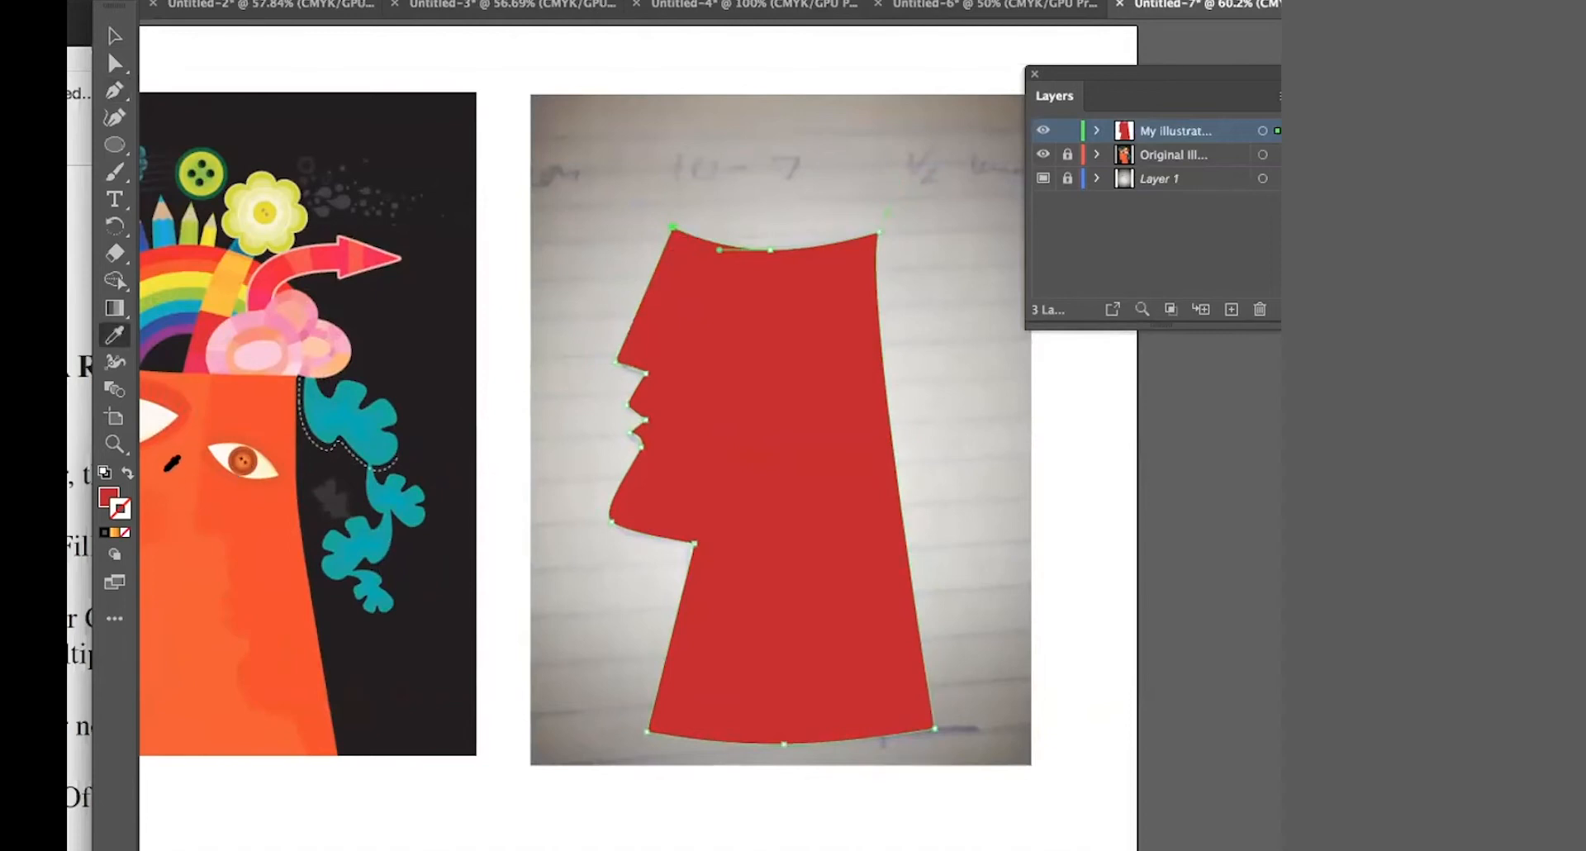
left_click(165, 471)
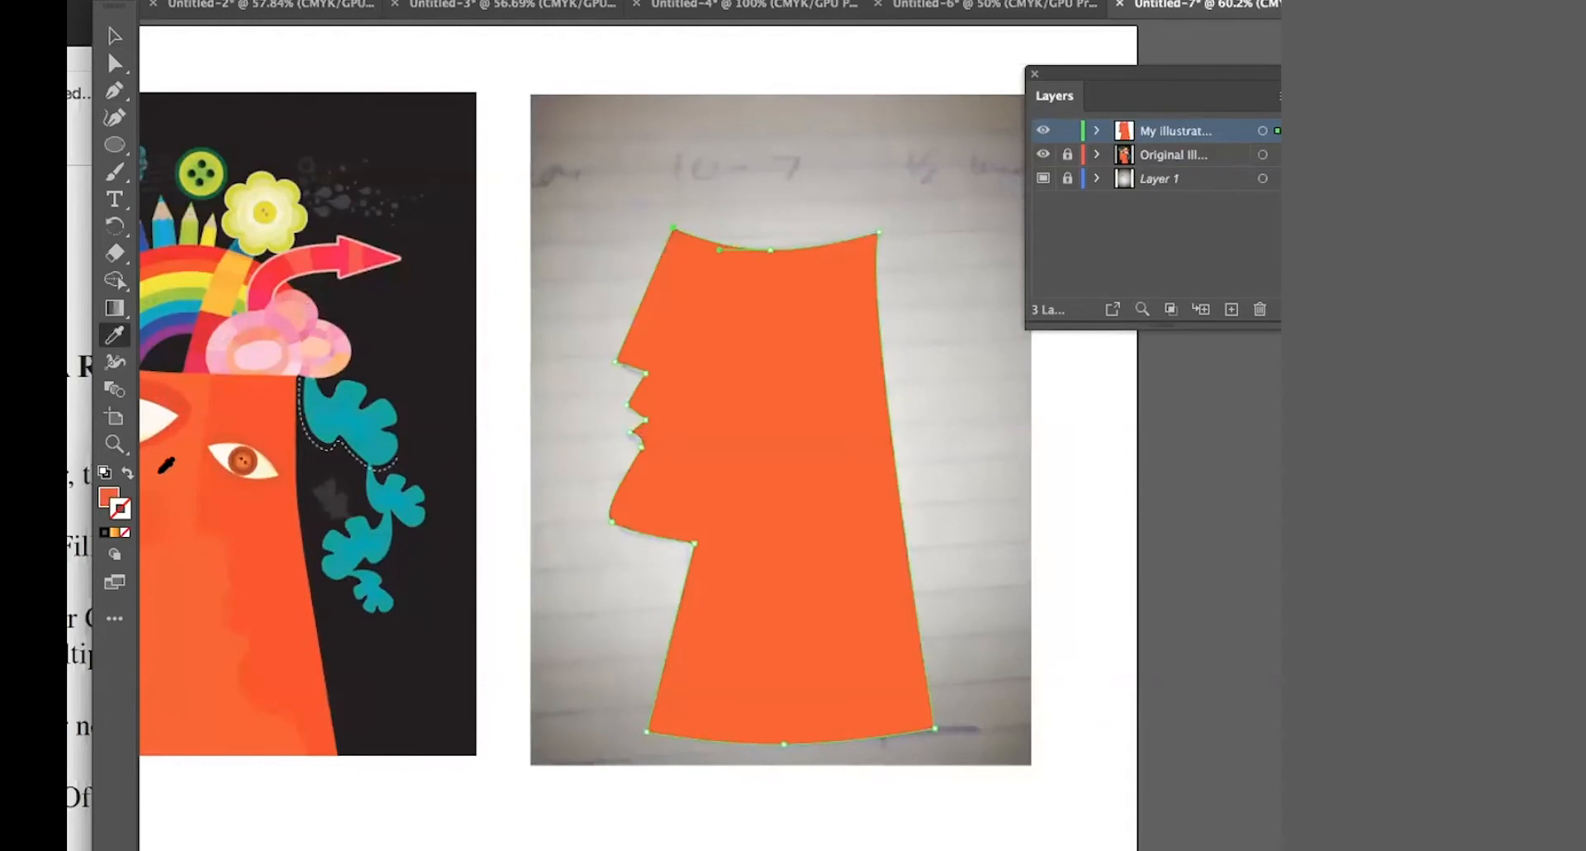
- Try a yellower orange fill, ef852e, on the head shape and resample the face colour from the original illustration
double_click(105, 497)
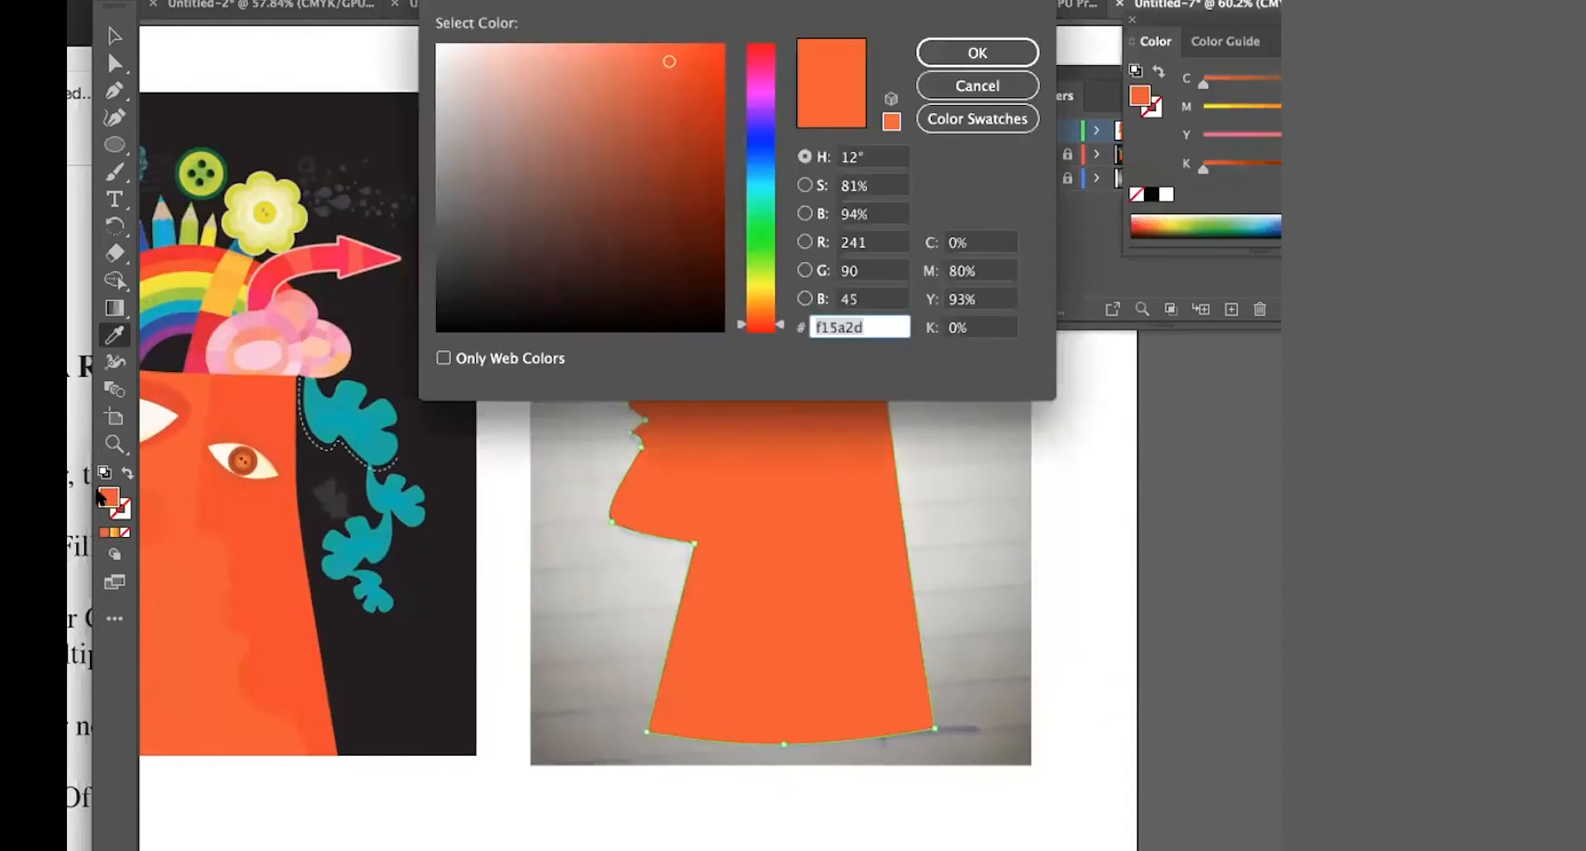
left_click_drag(764, 317, 764, 304)
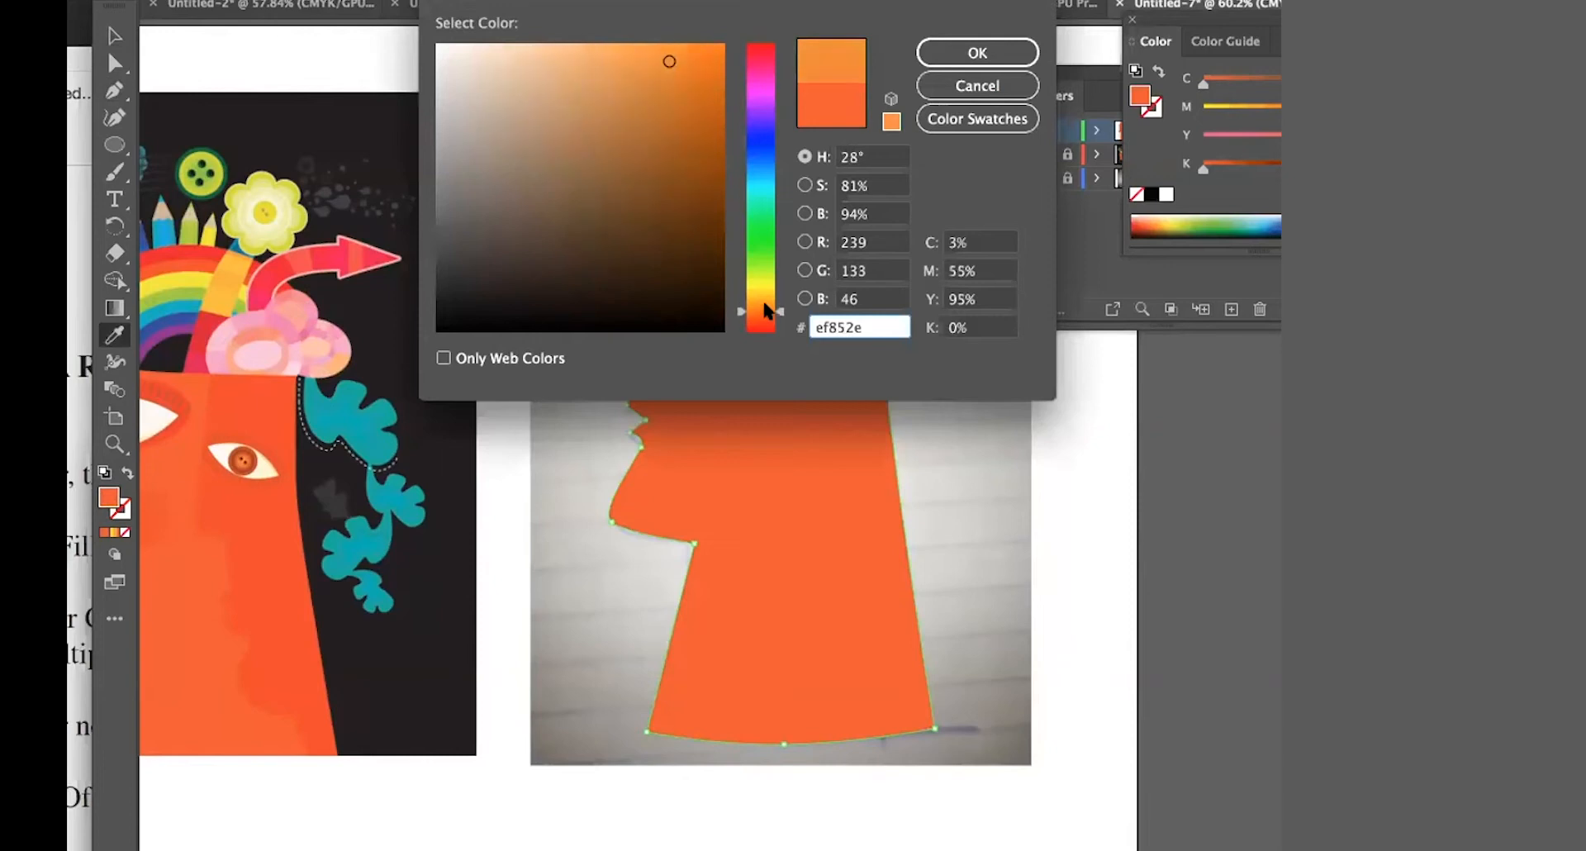
left_click(973, 52)
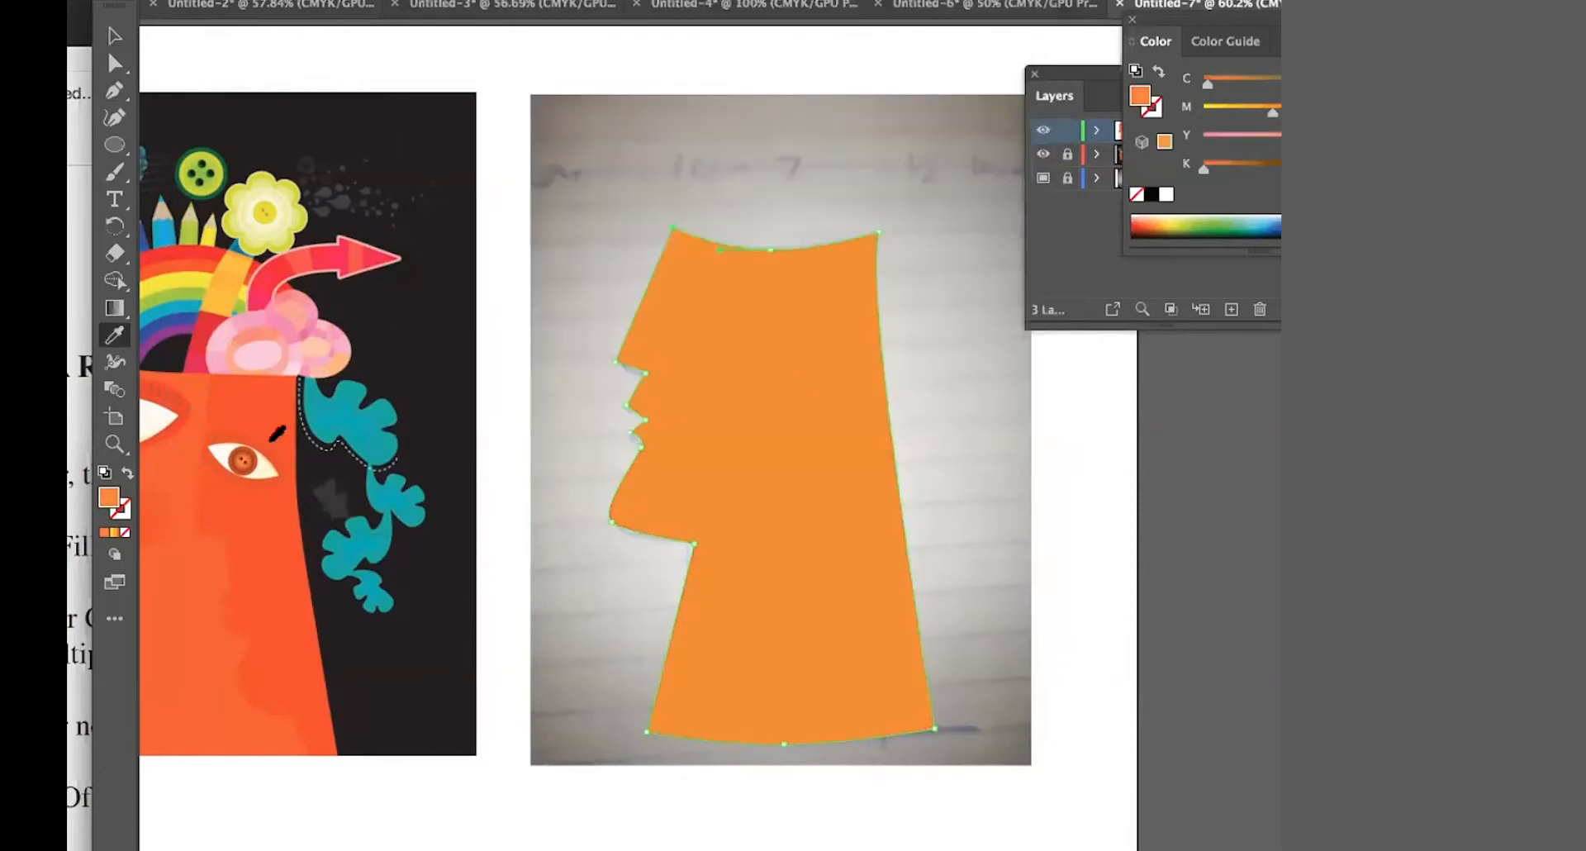
left_click(173, 484)
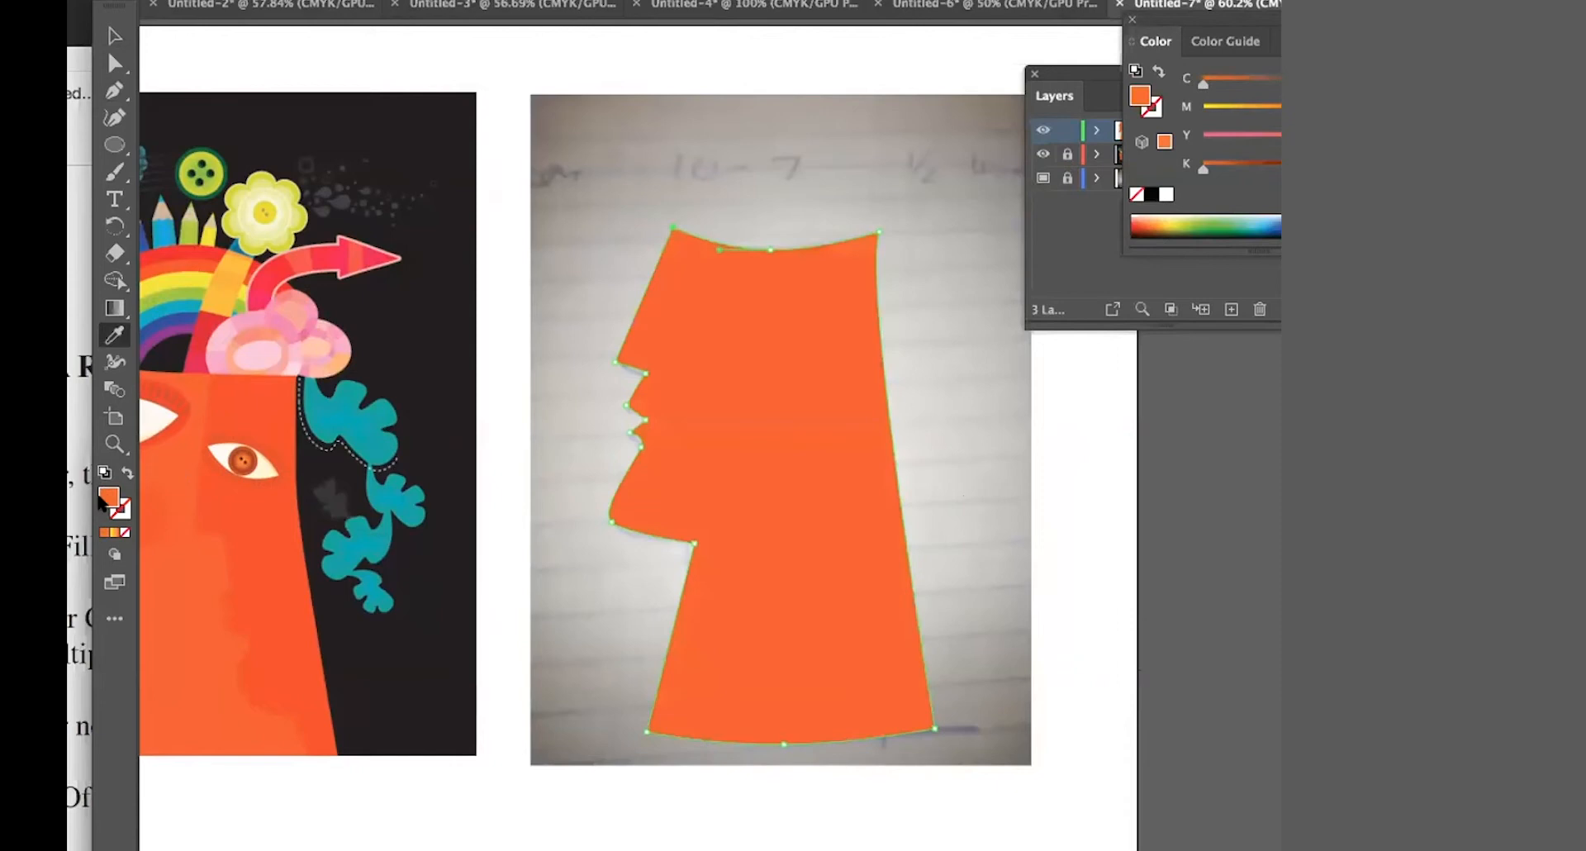
- Soften the head shape's fill to a paler orange with hue 12°, 70% saturation and 93% brightness
double_click(109, 497)
left_click(637, 57)
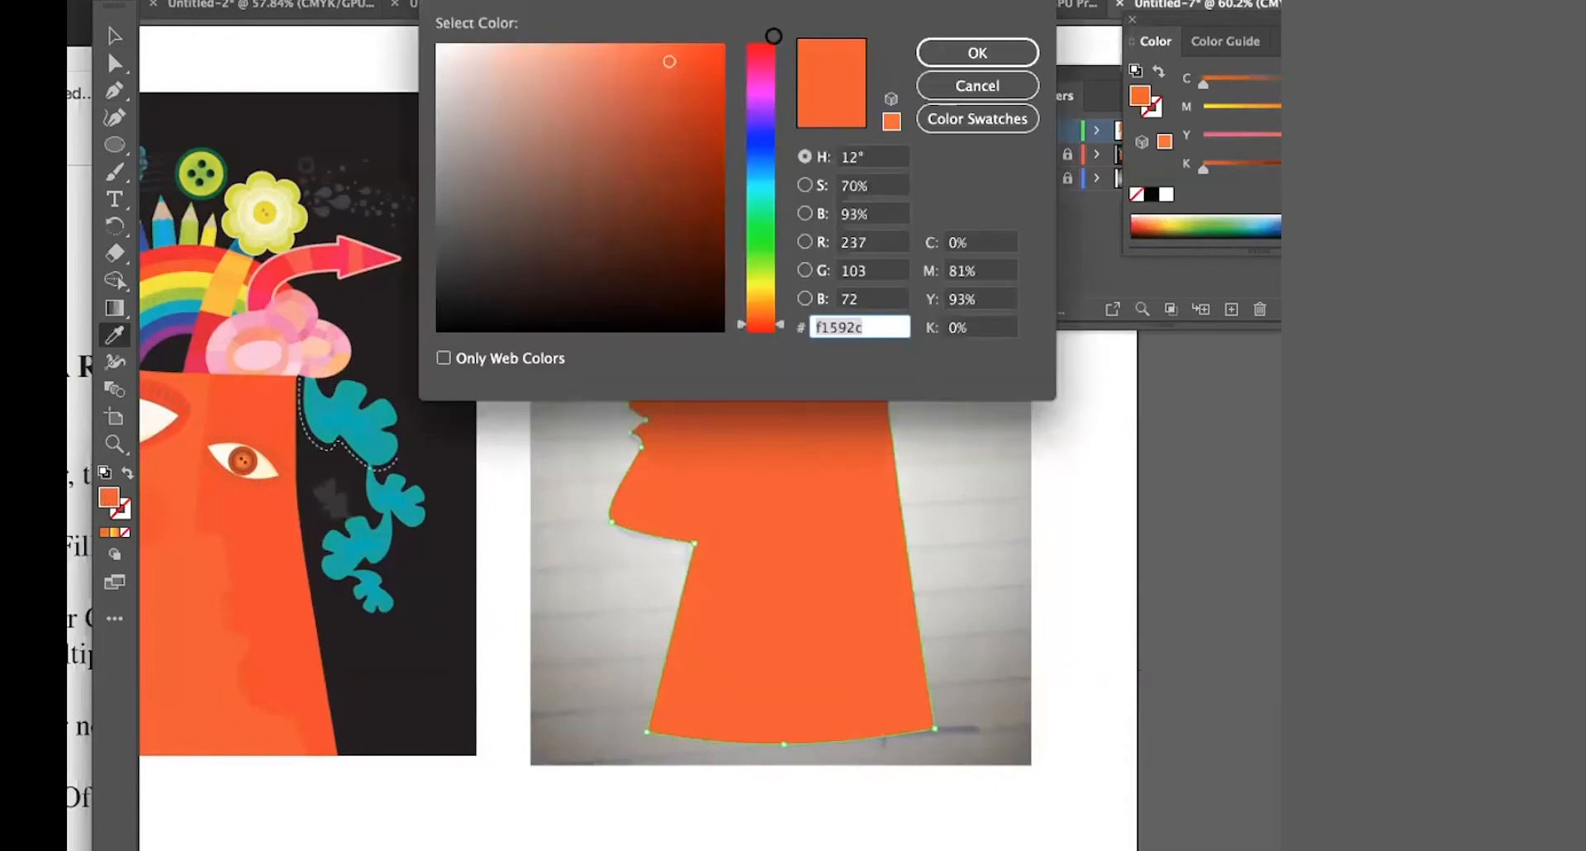
left_click(975, 52)
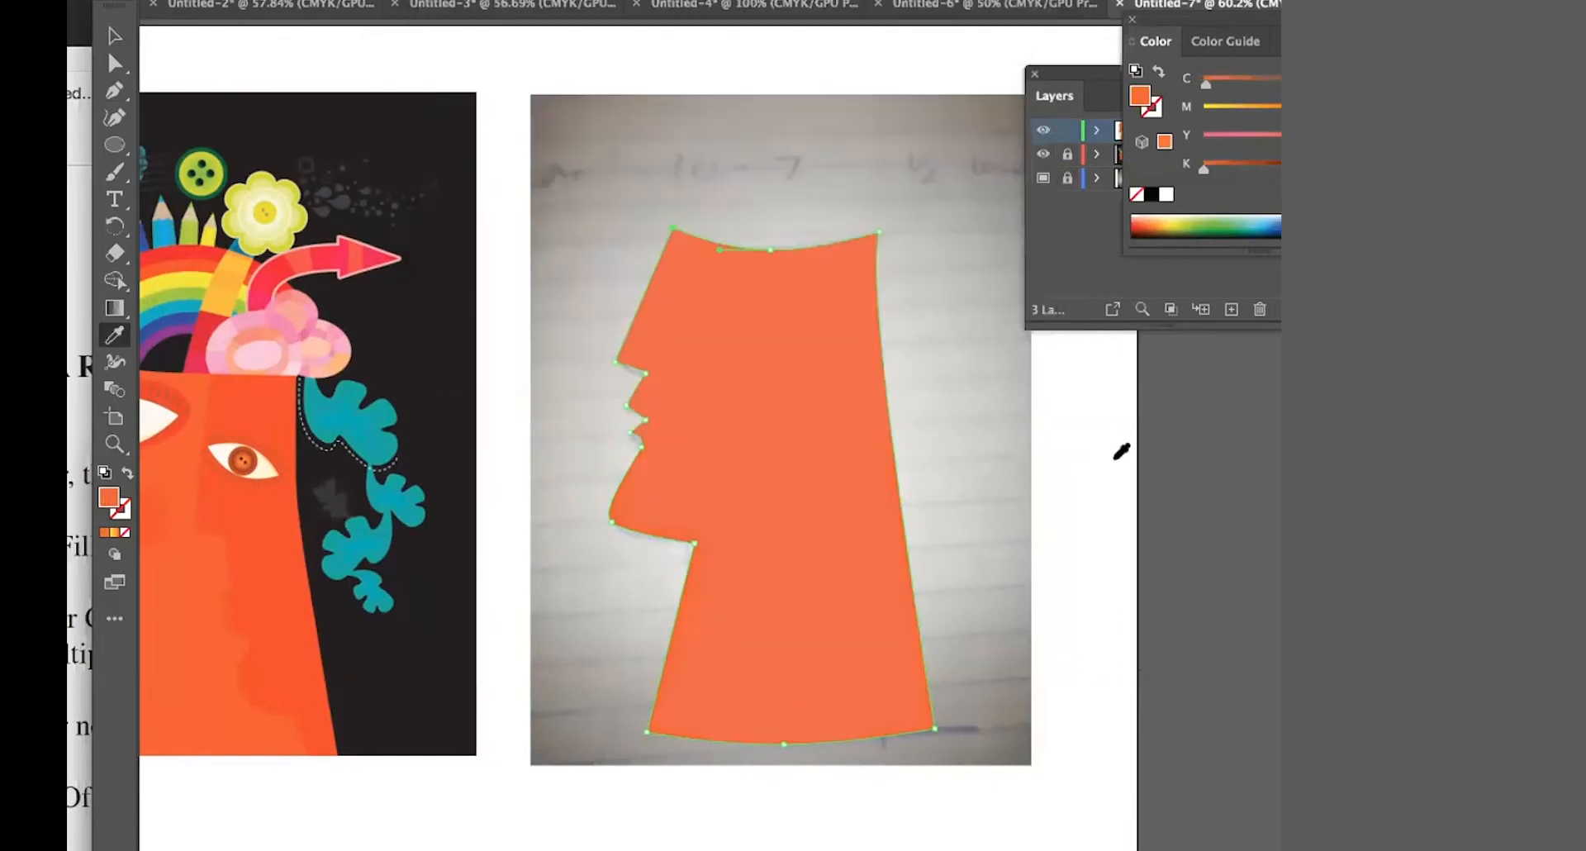
- Expand the My illustration layer and hide the head path so the template sketch underneath shows
left_click(1065, 248)
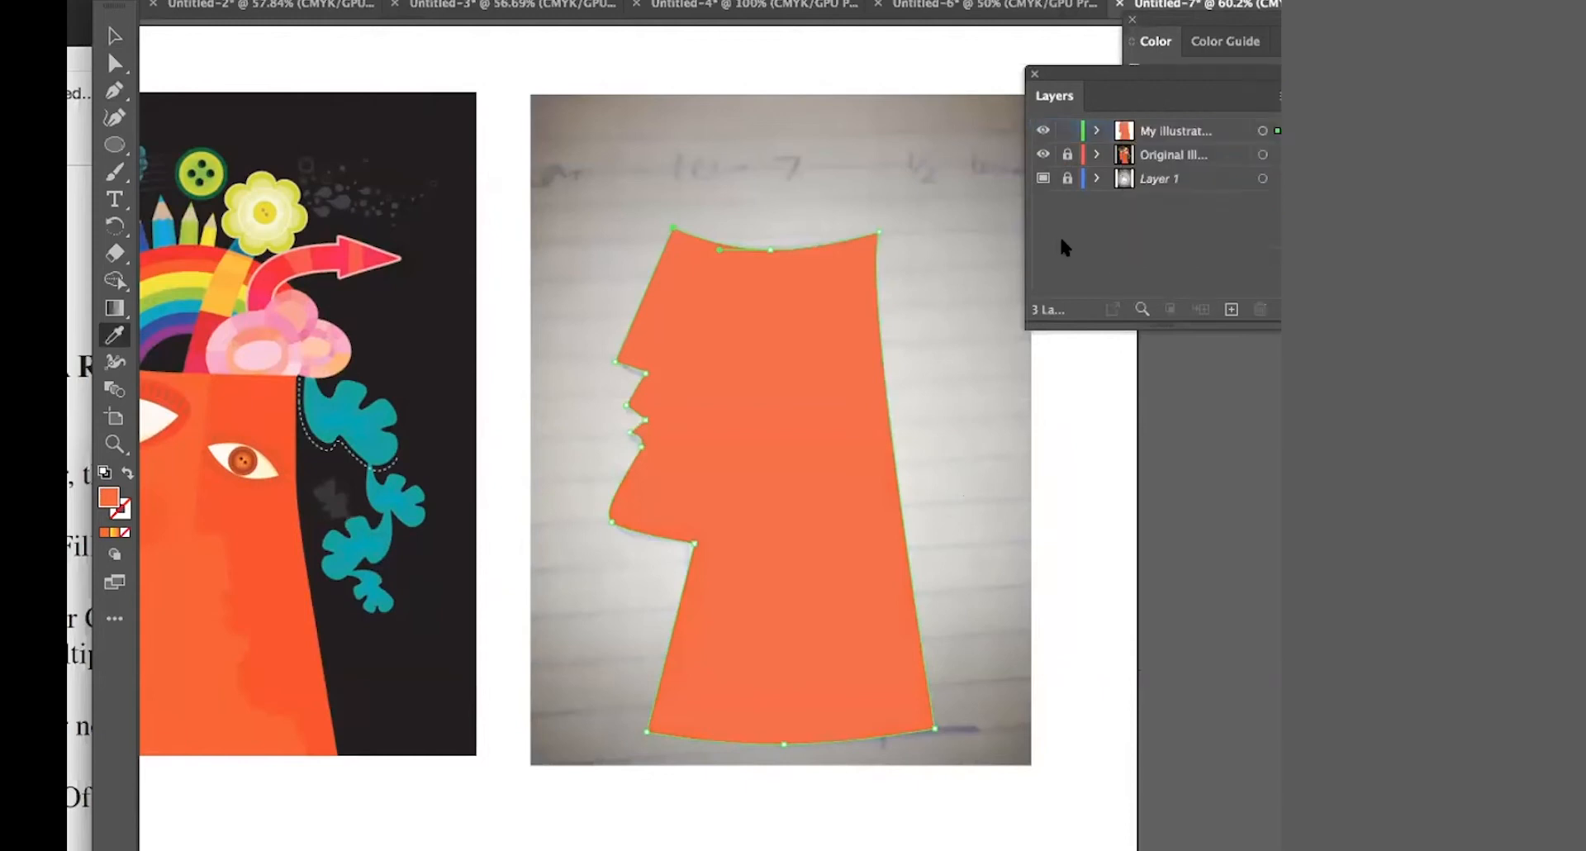
left_click(1097, 131)
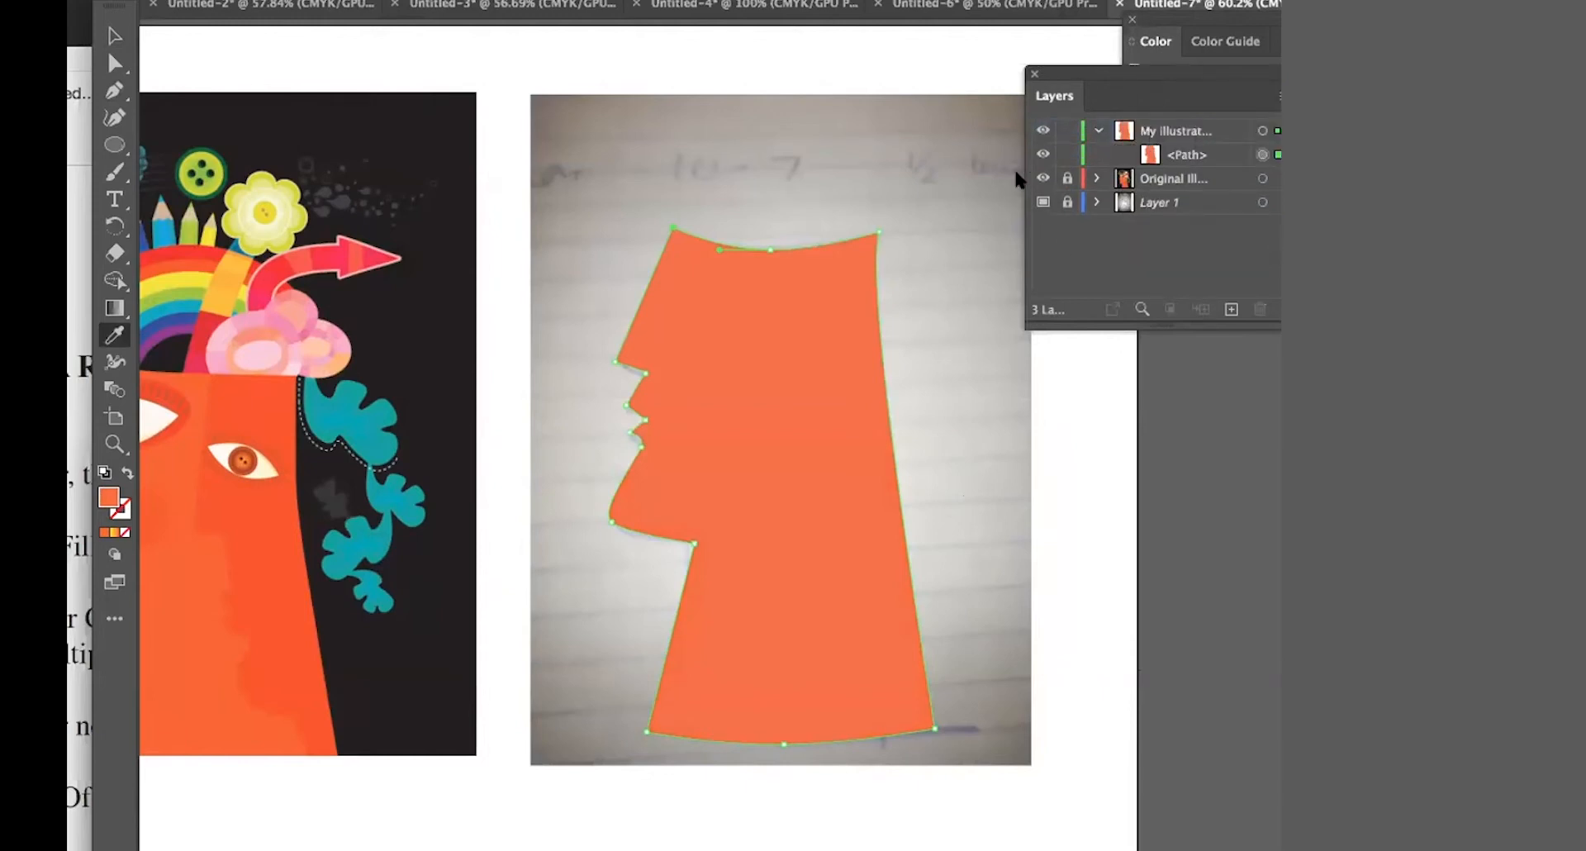
left_click(1042, 155)
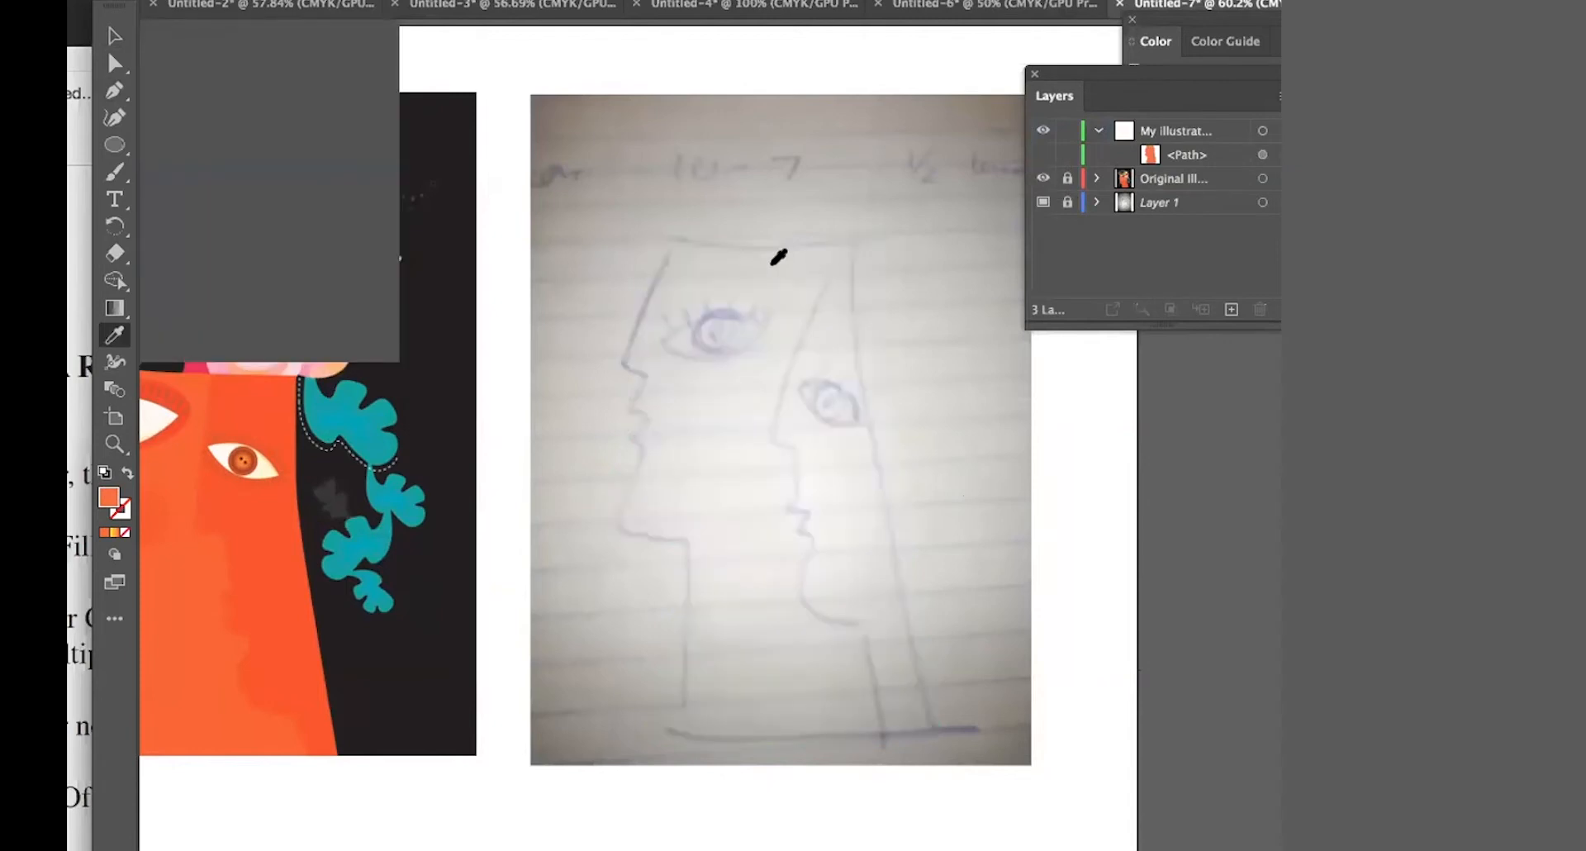
- With the Pen tool, trace the sketch's smaller inner face from above the forehead down past the nose and lips
left_click(115, 90)
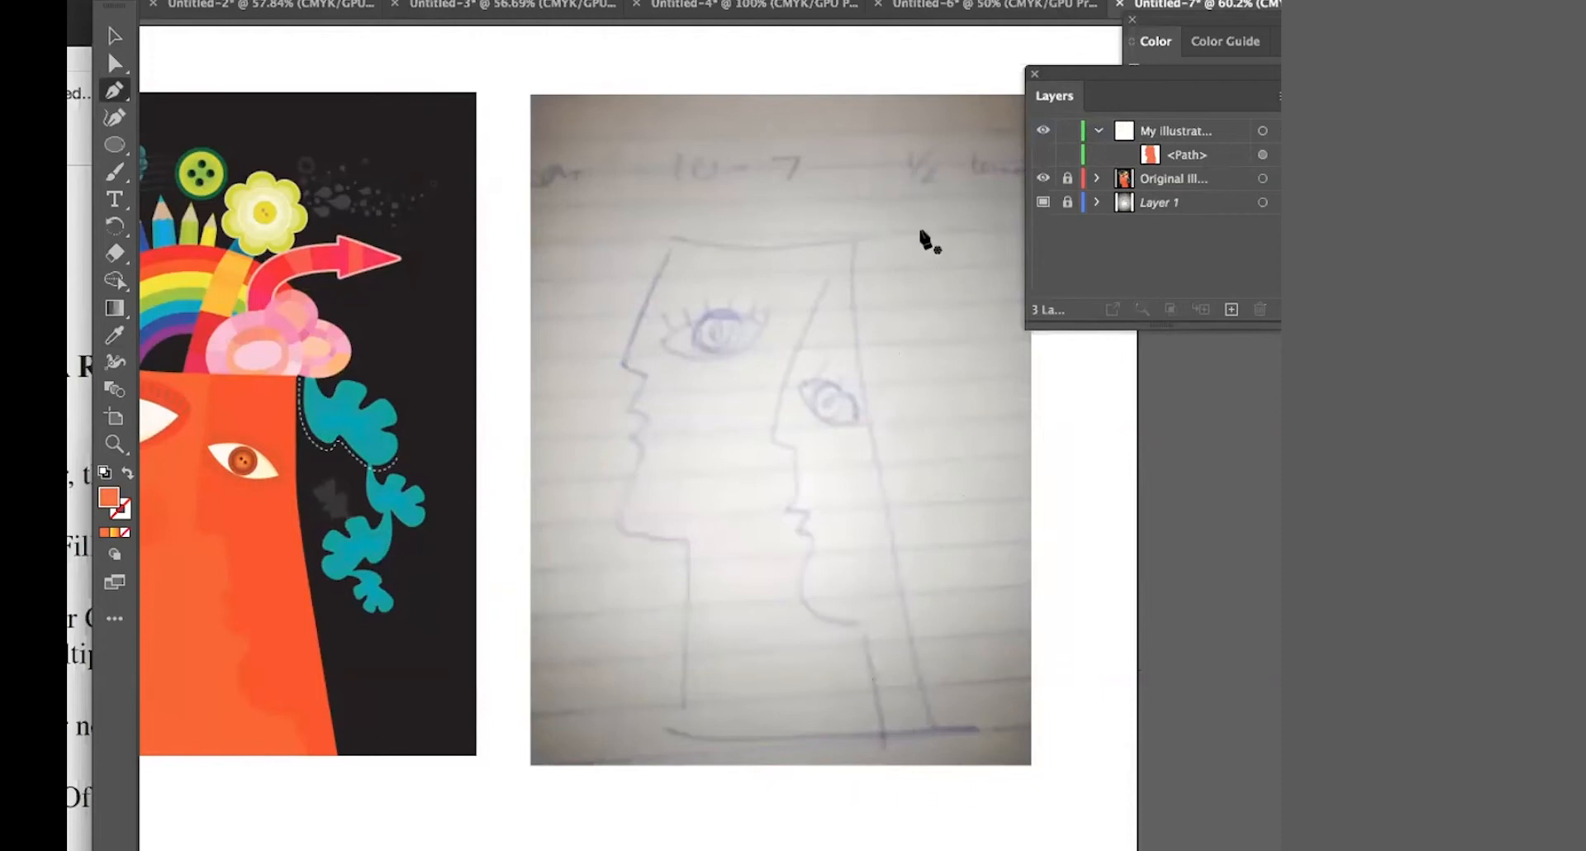
left_click(860, 194)
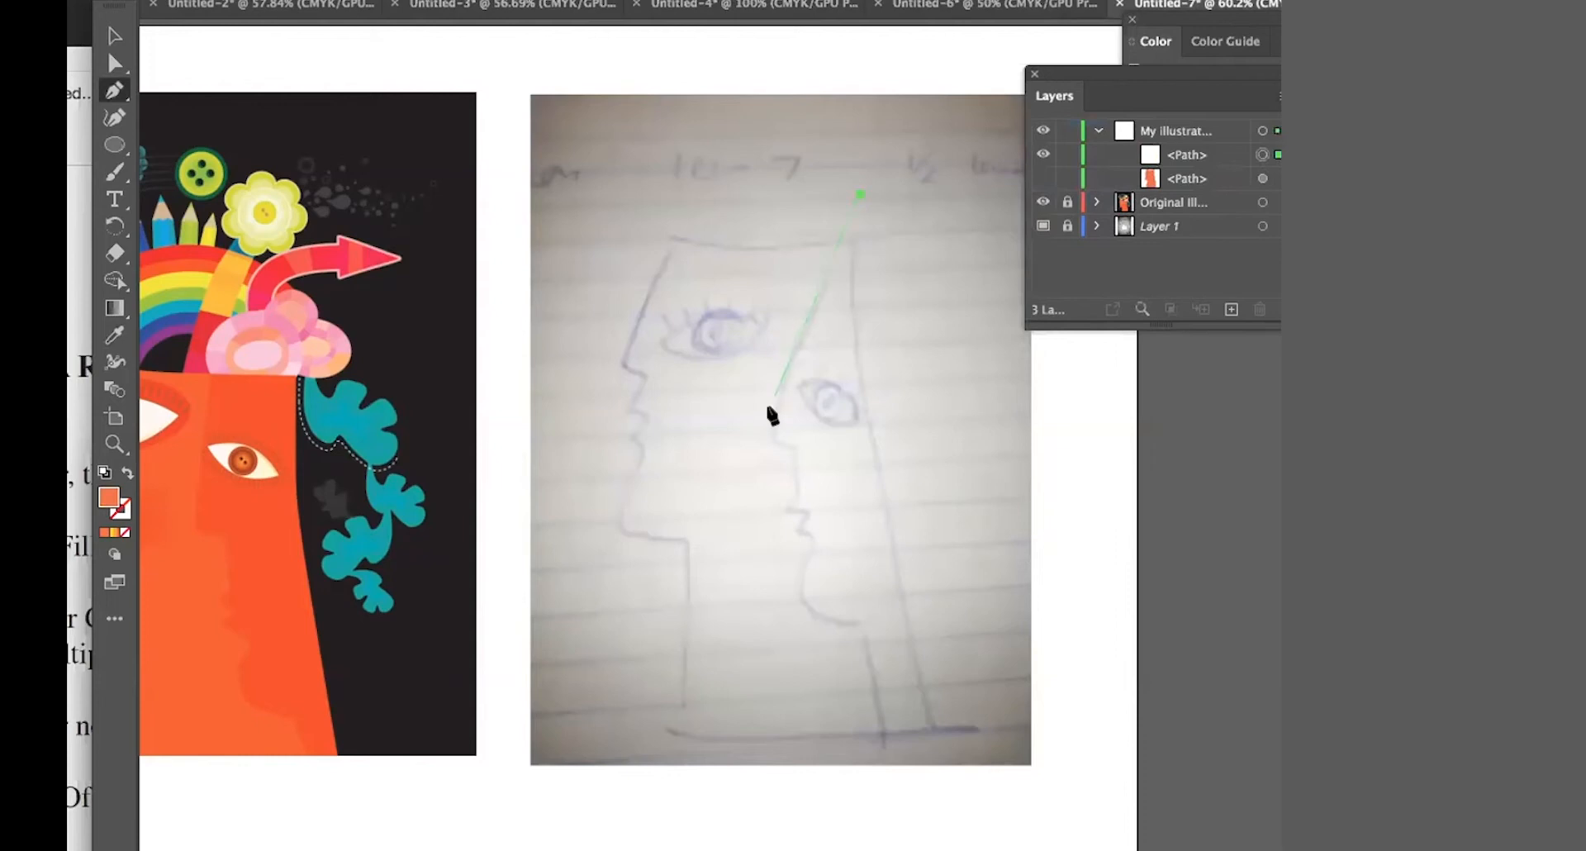
left_click_drag(783, 445, 797, 447)
left_click(799, 486)
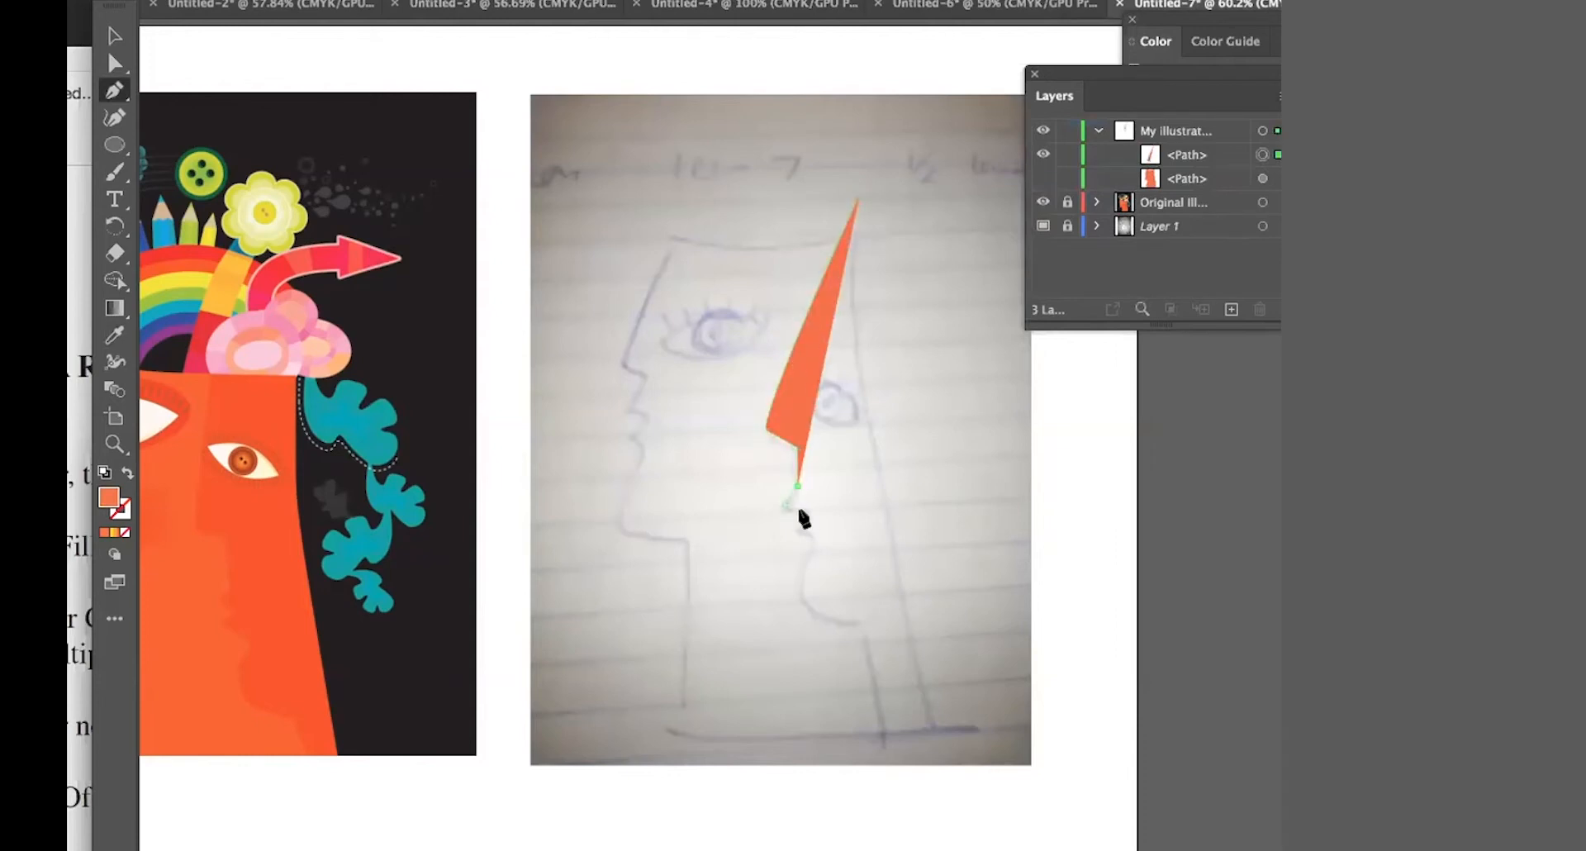
left_click(810, 512)
left_click(793, 527)
left_click(816, 547)
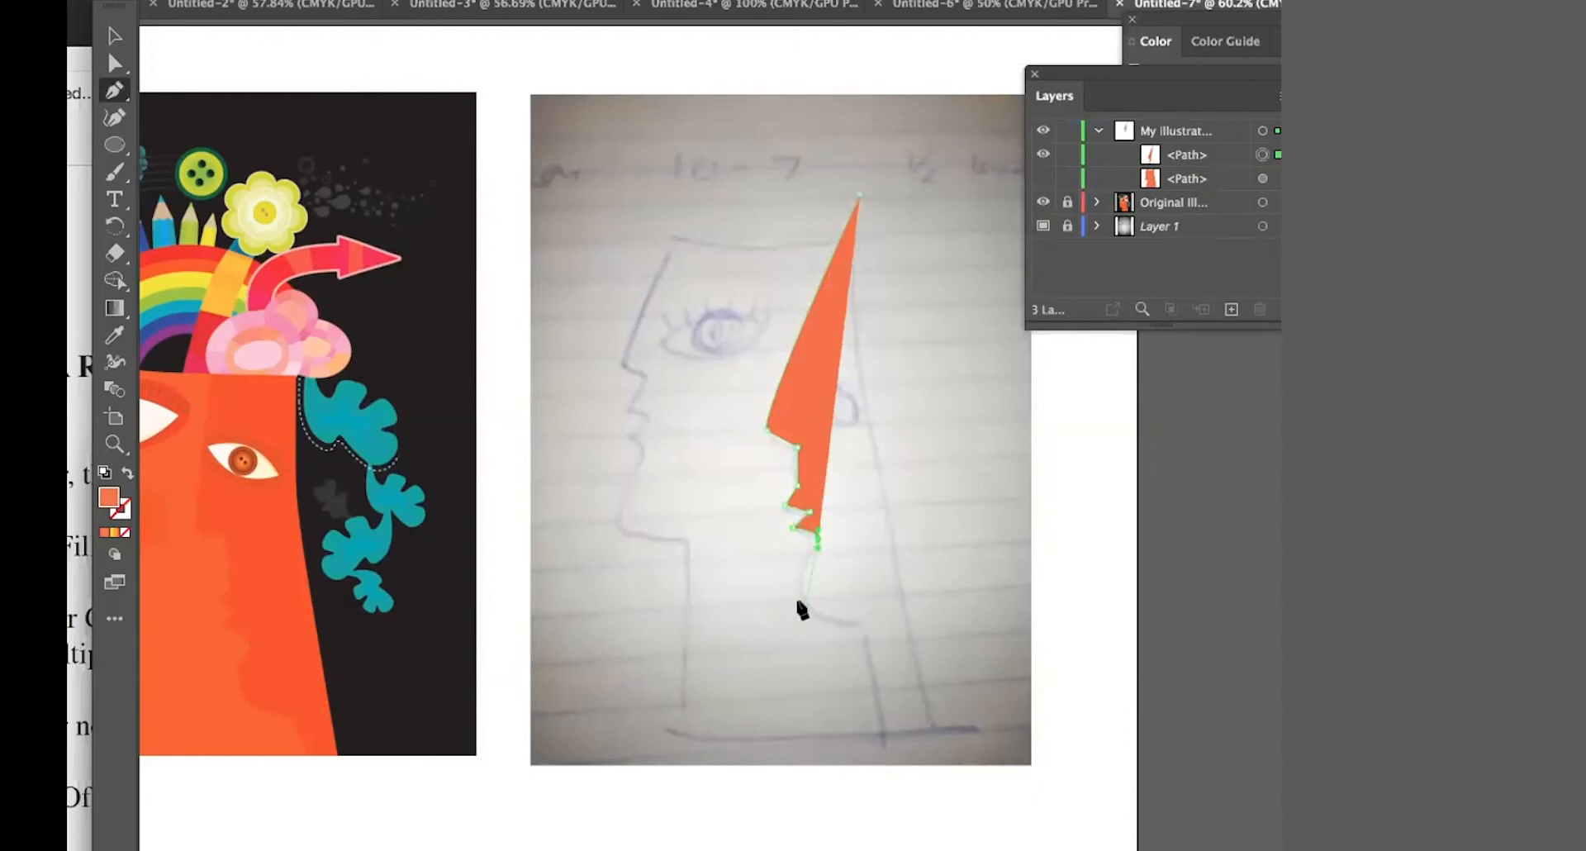
- Continue the inner face path around the chin and down the neck, closing it with straight edges beyond the head's base, back and top
left_click(823, 621)
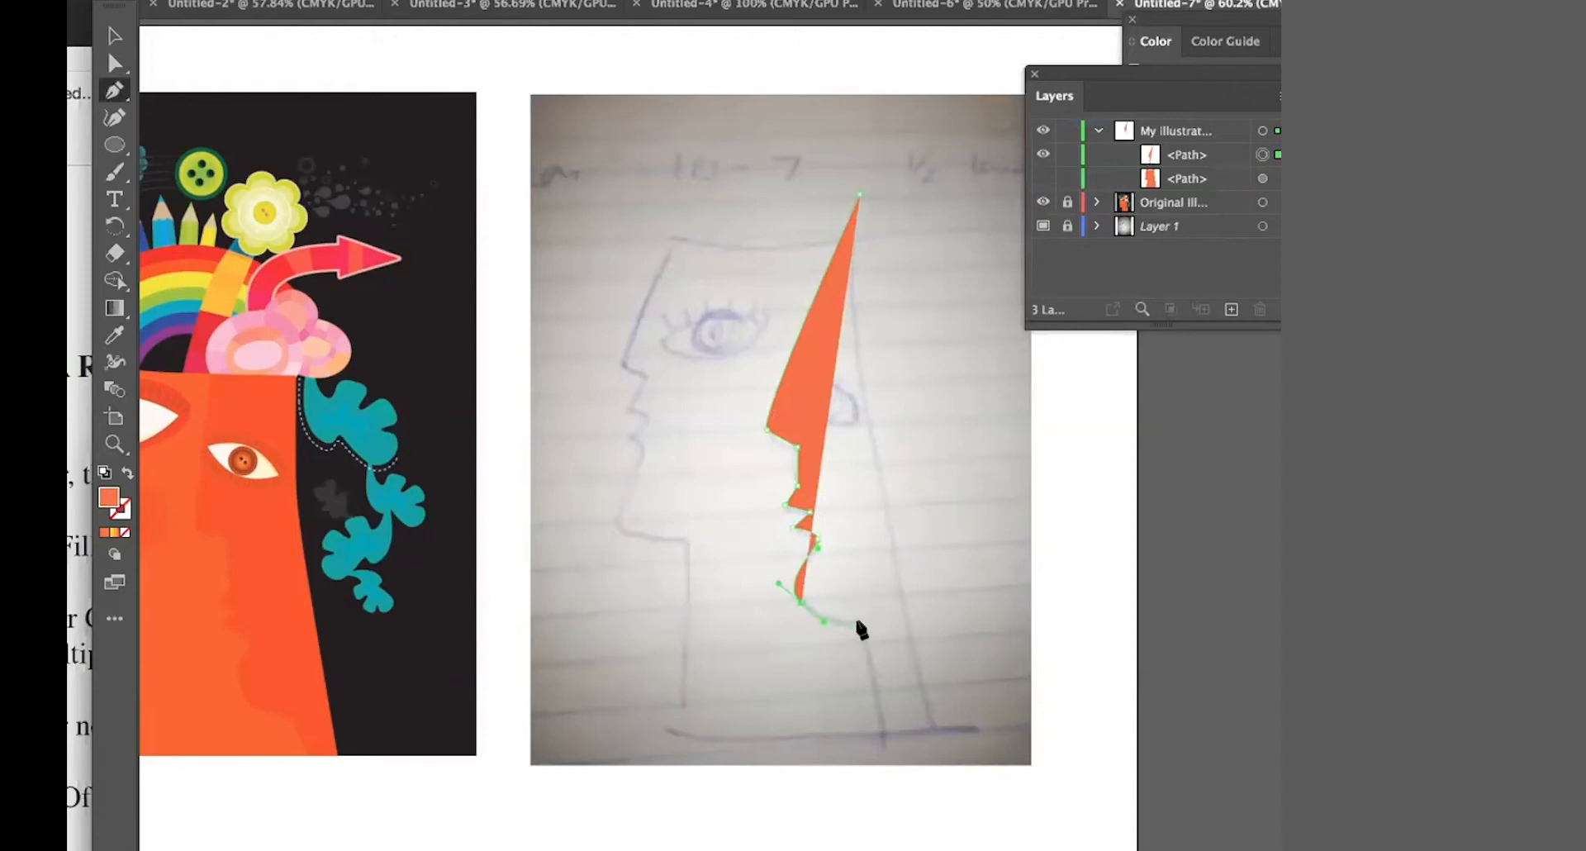
left_click(861, 625)
left_click(874, 755)
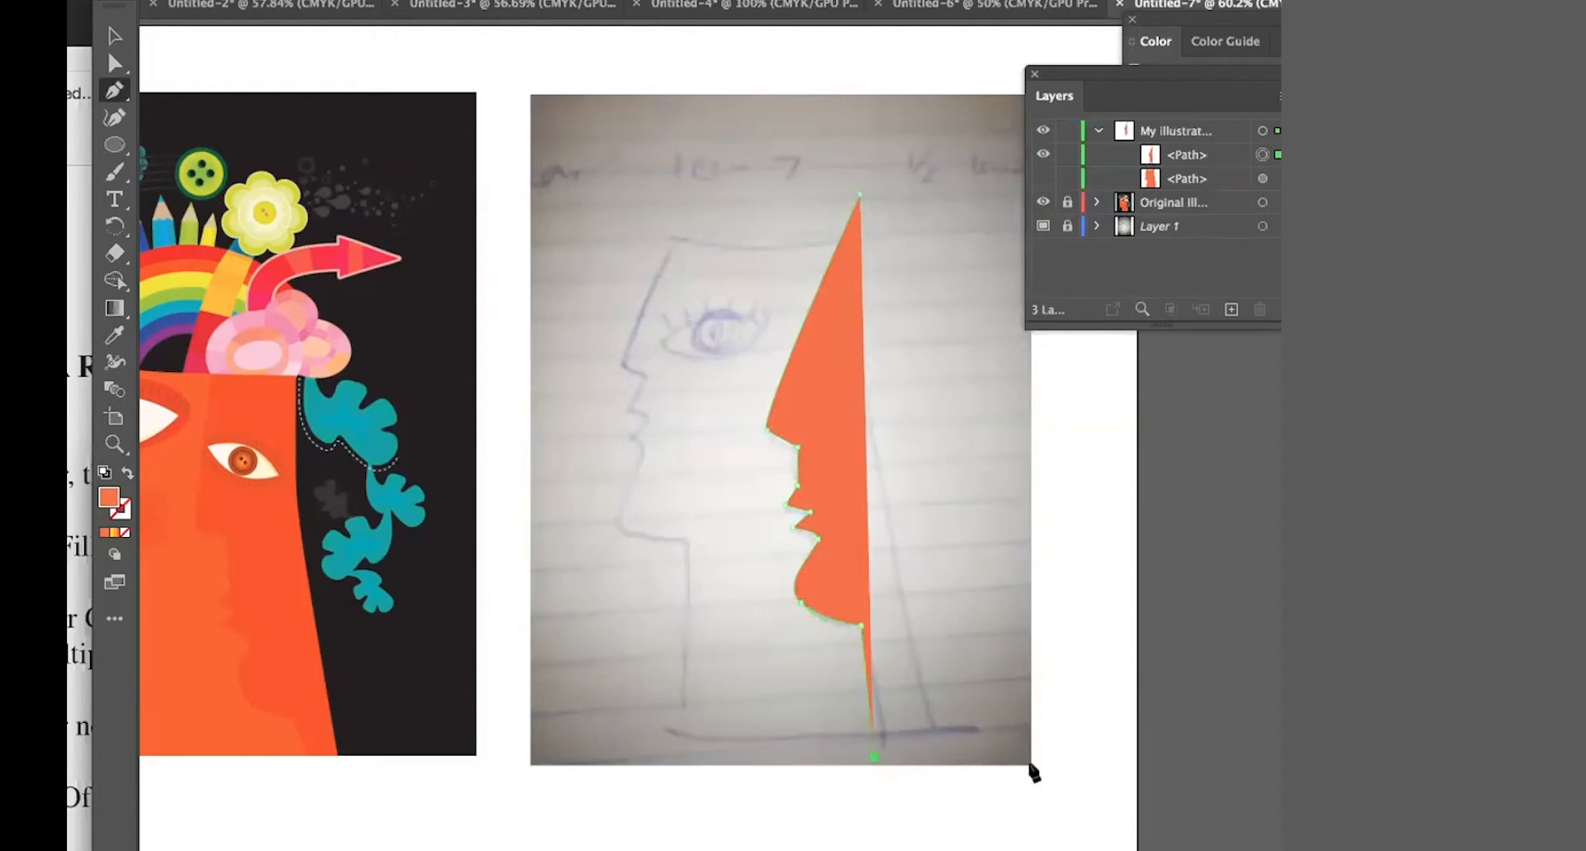
left_click(1043, 762)
left_click(946, 198)
left_click(860, 197)
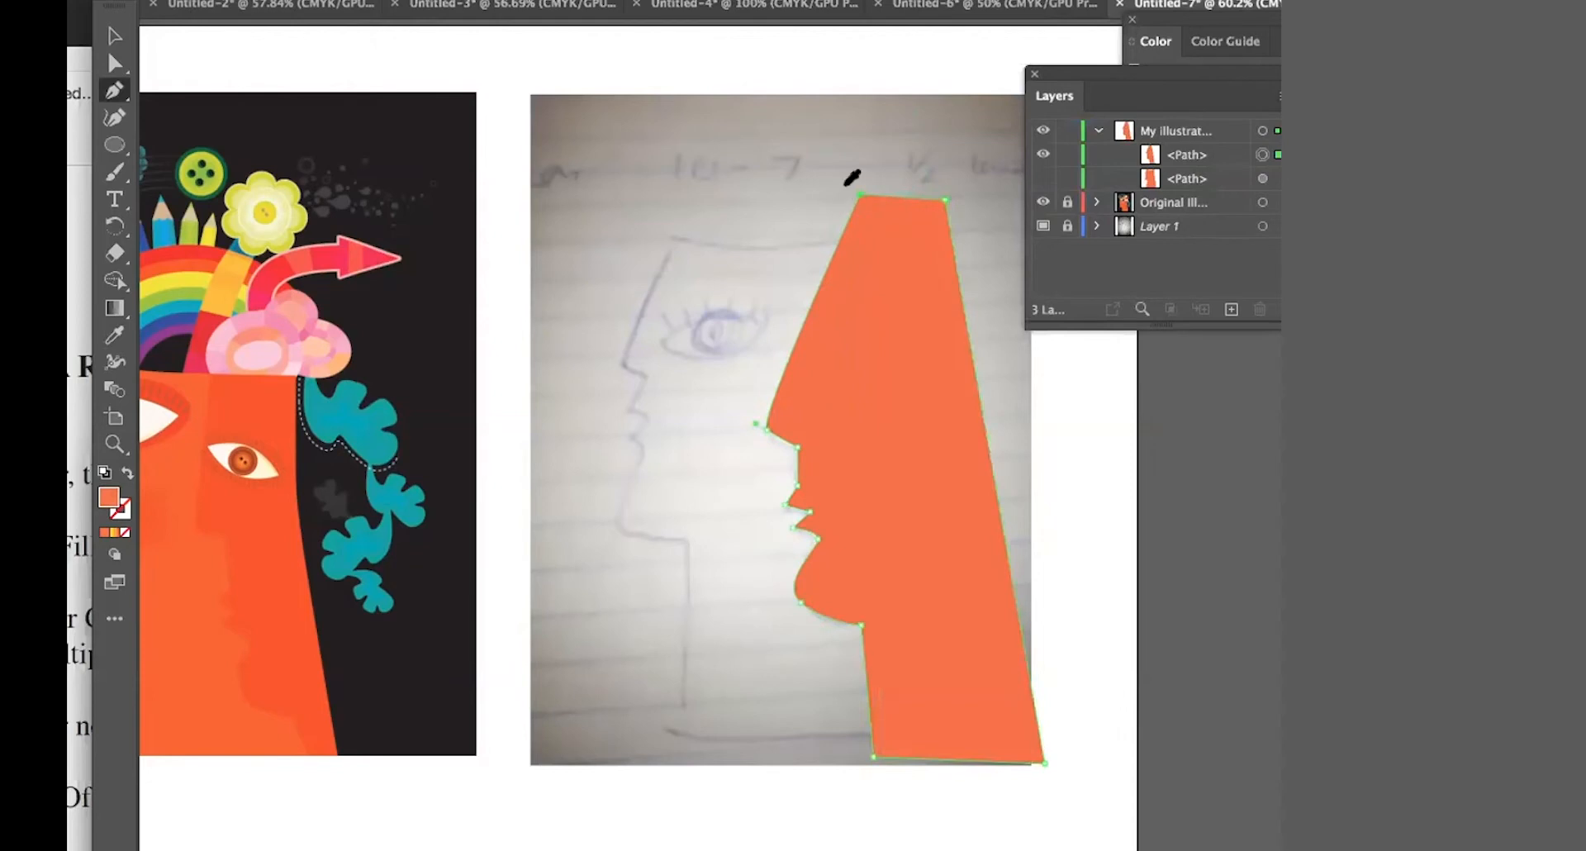
- Fill the smaller head with the darker orange sampled from the original illustration's inner face and show the larger head path again
key("i")
left_click(254, 500)
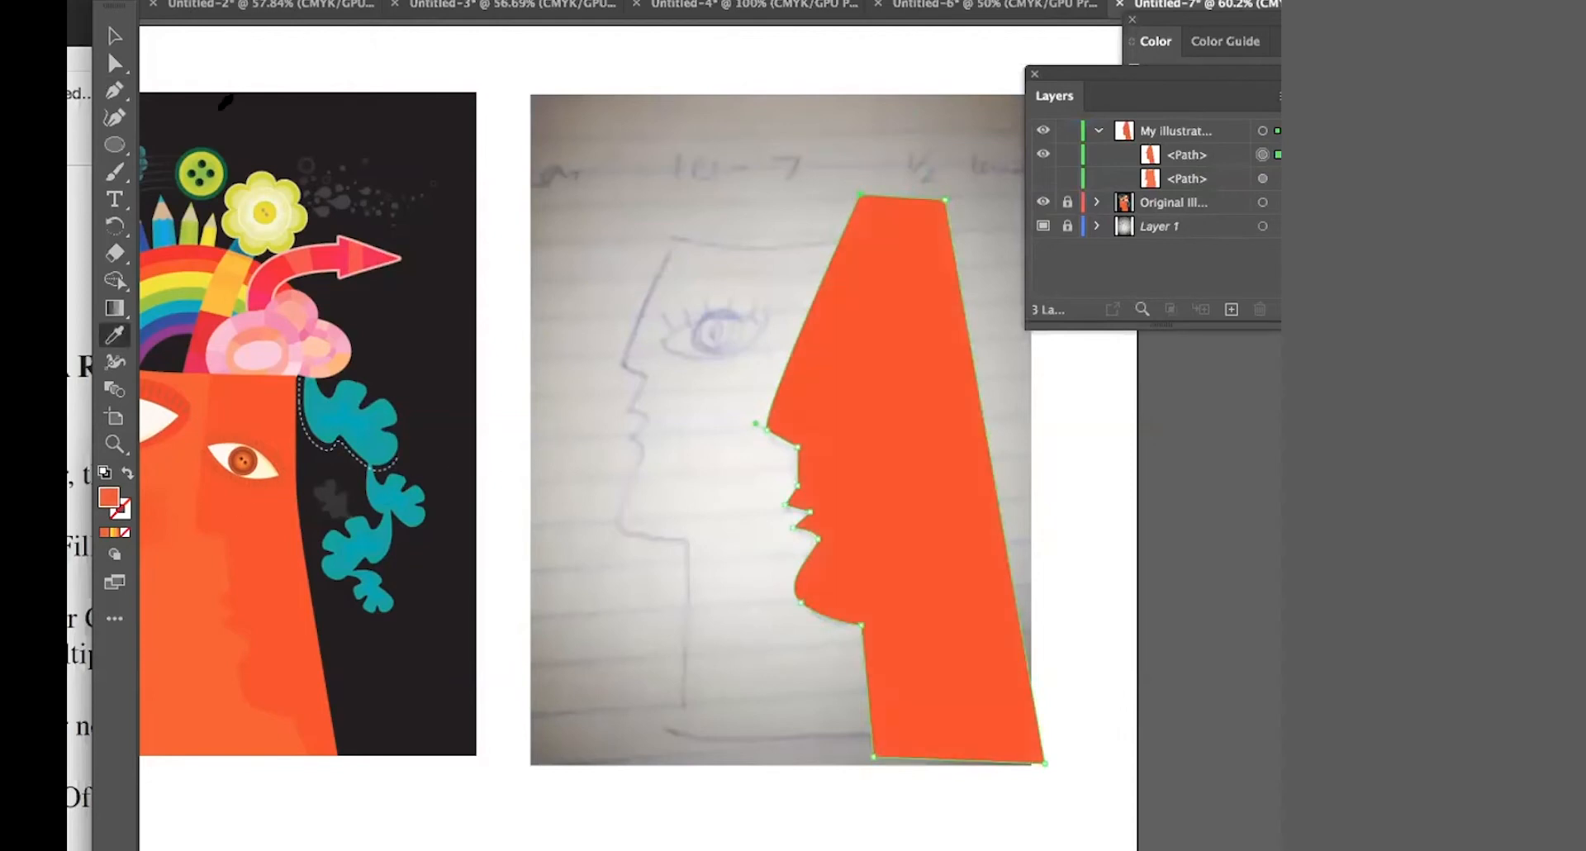
left_click(115, 35)
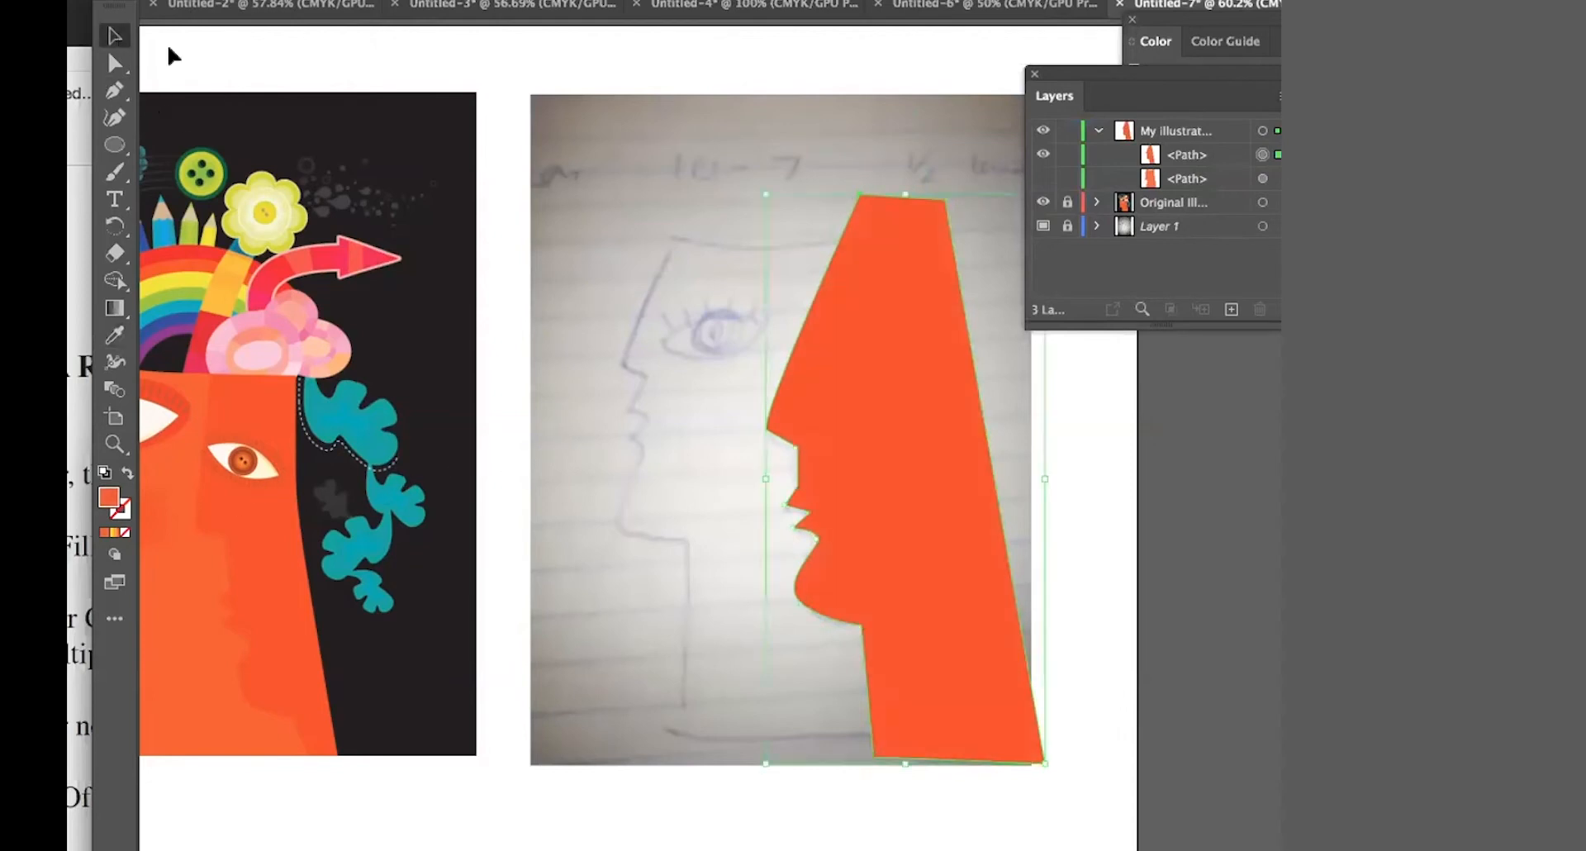
left_click(1043, 178)
left_click(1093, 437)
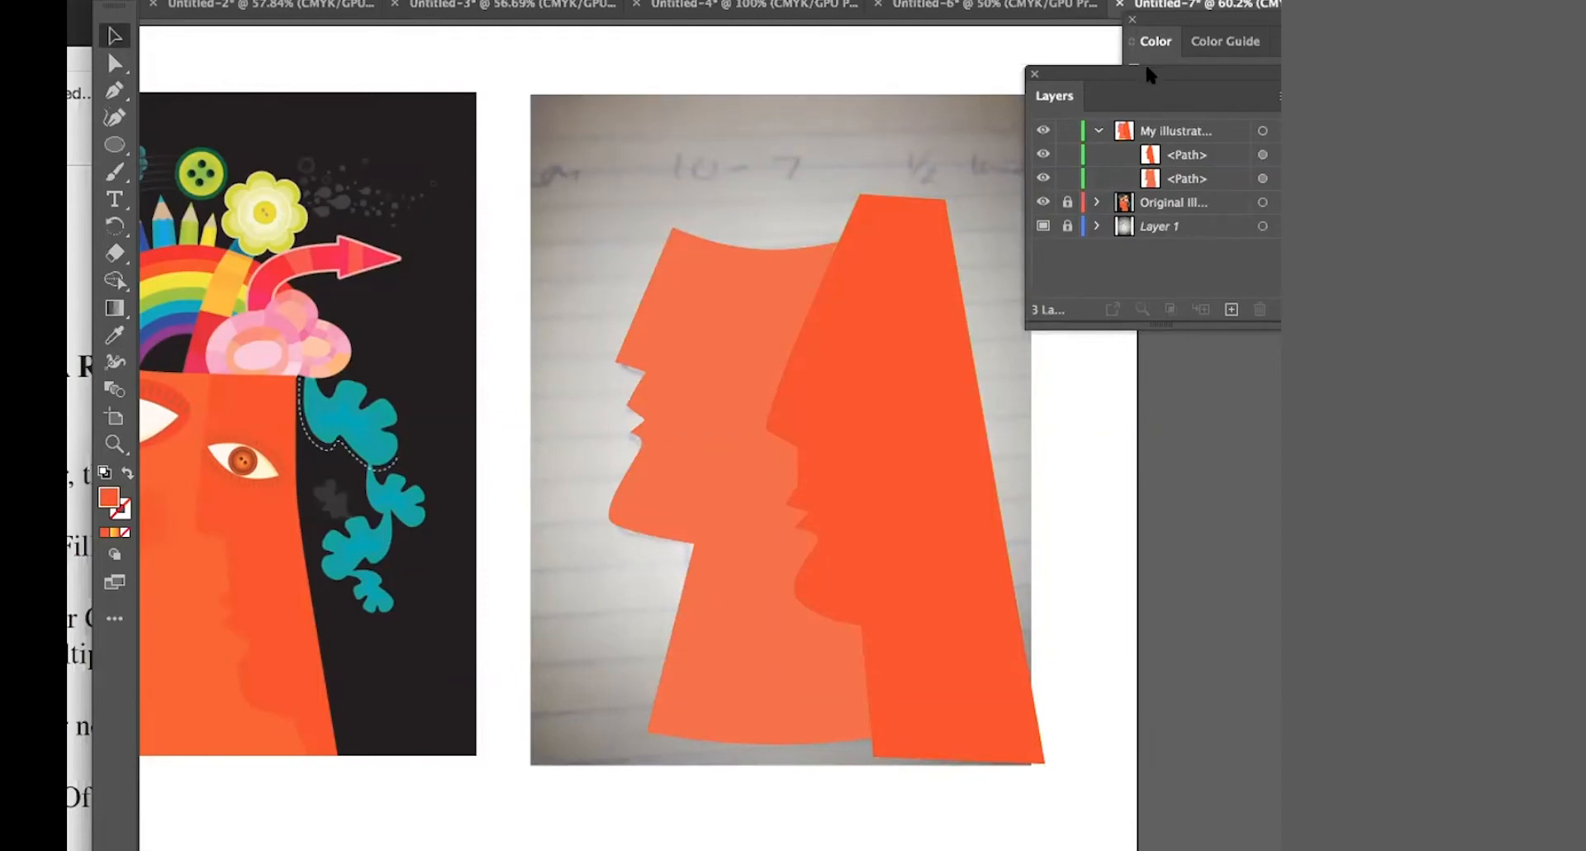
- Select both head paths together and place the Pathfinder panel directly below the layers list
left_click(874, 371)
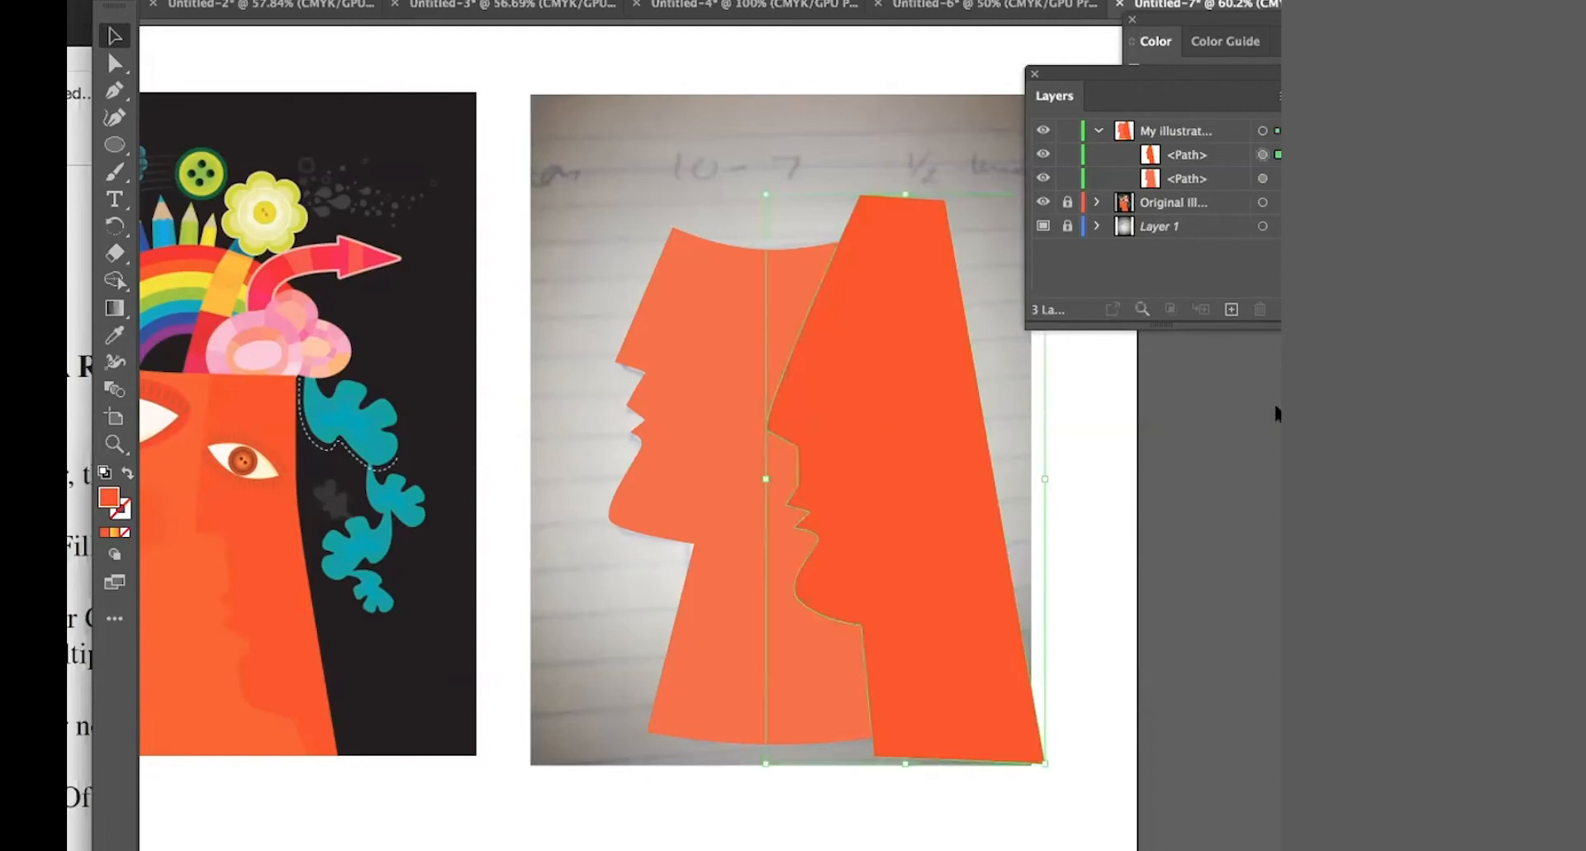
mouse_move(1169, 64)
left_mouse_down()
mouse_move(1139, 58)
mouse_move(1156, 61)
left_mouse_up()
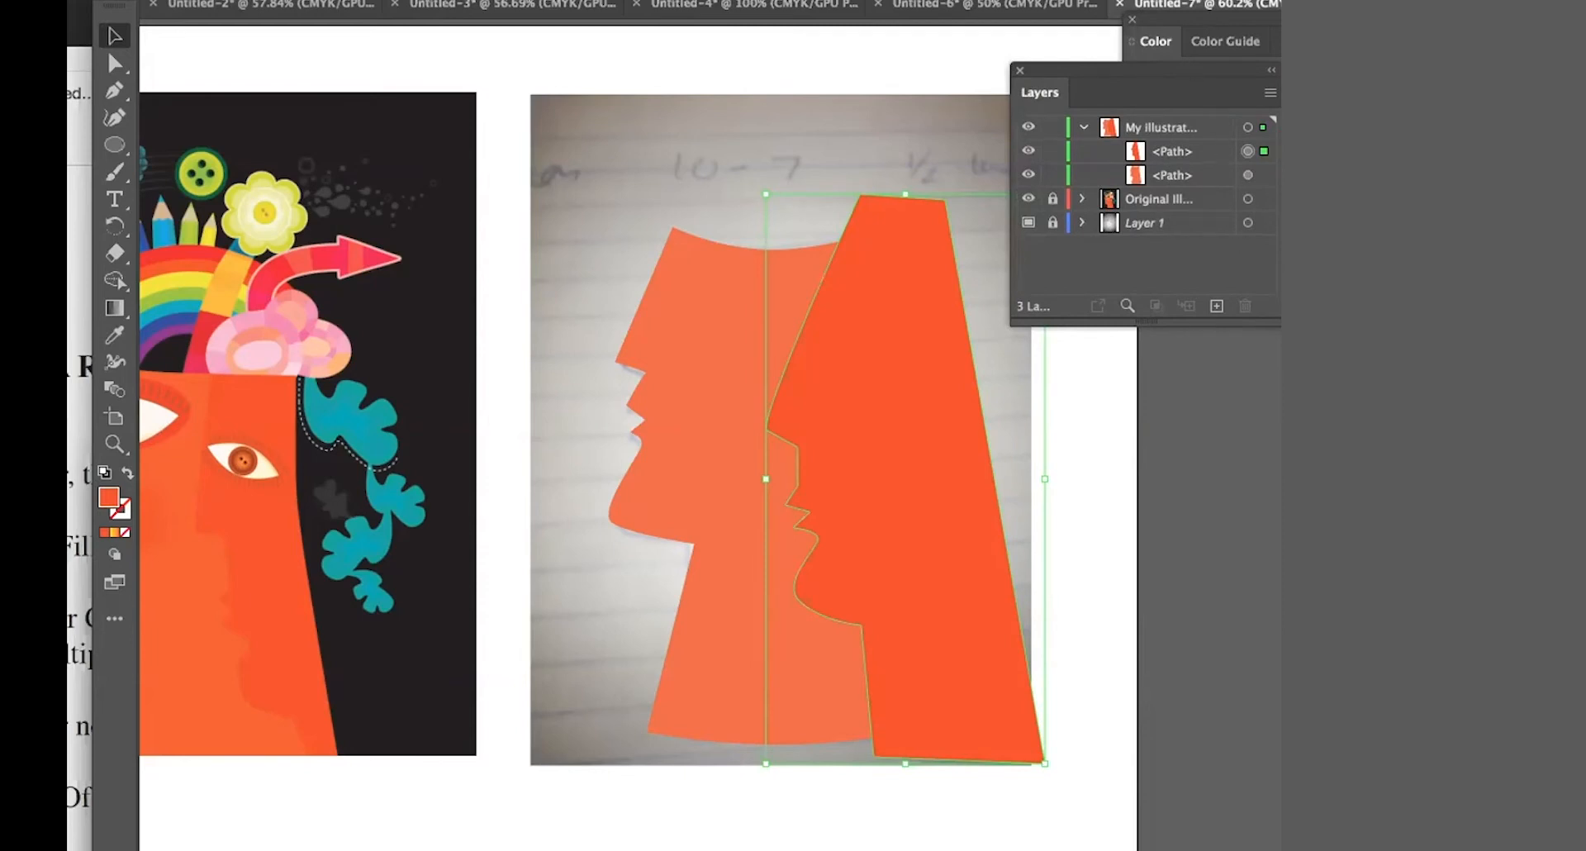
left_click_drag(1277, 91, 953, 250)
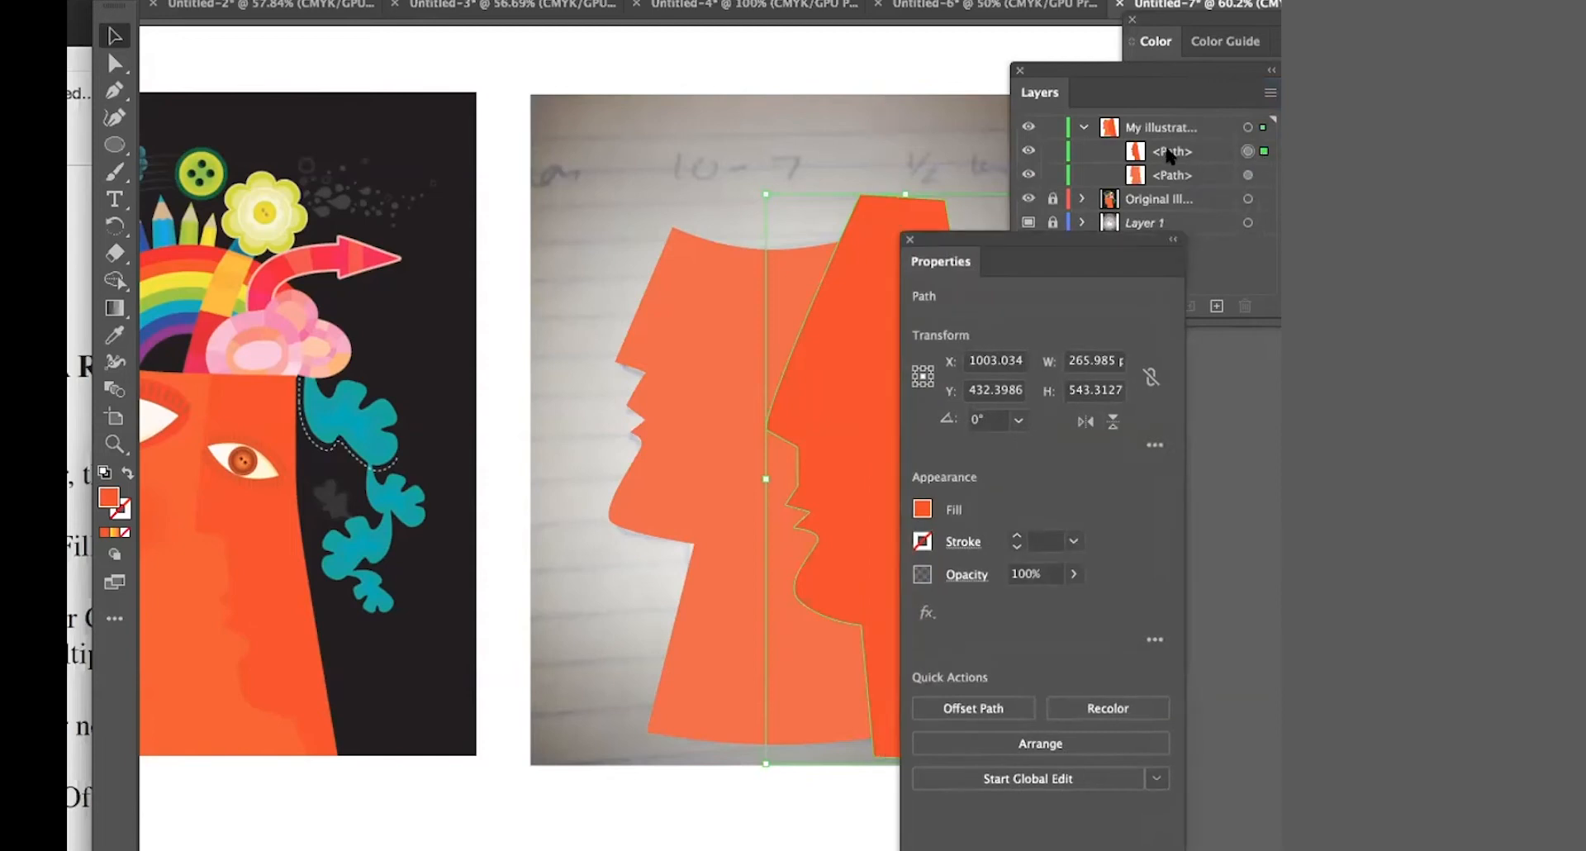
left_click(1261, 175, "shift")
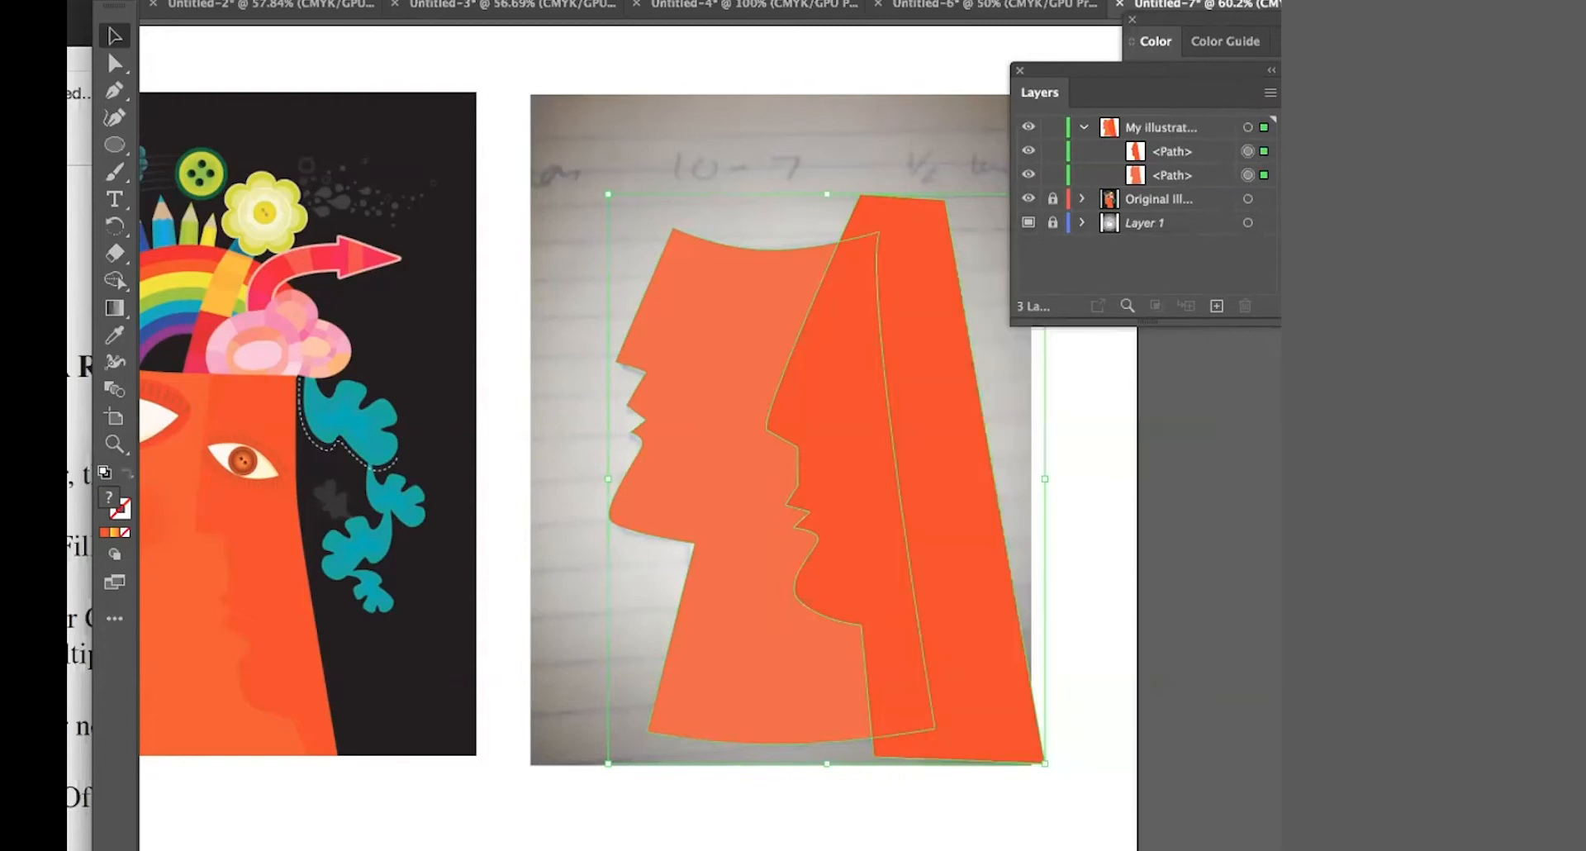
left_click(661, 1)
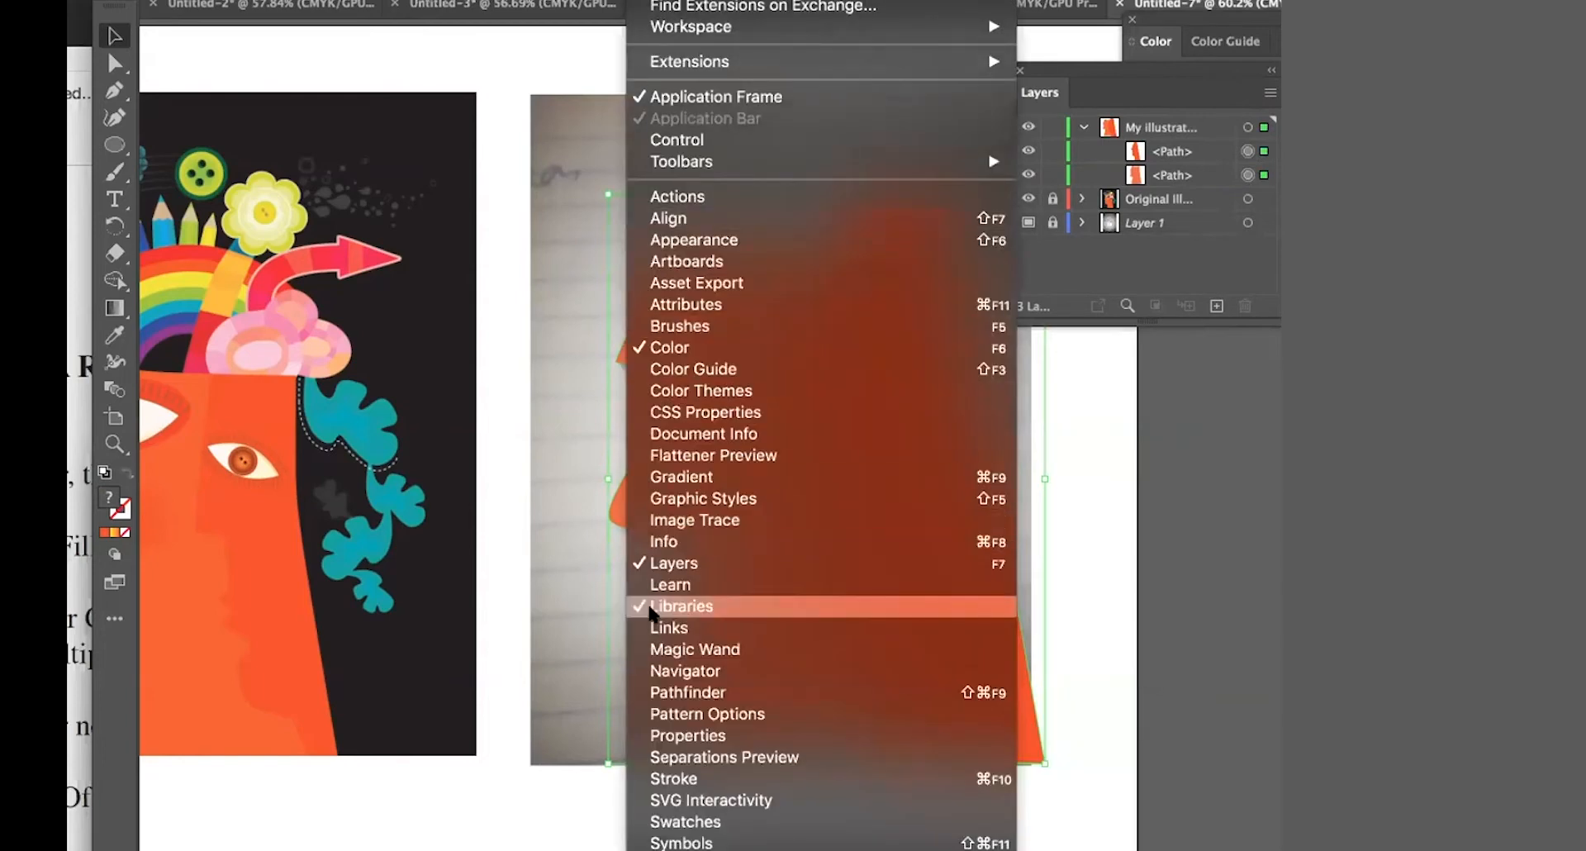
left_click(779, 693)
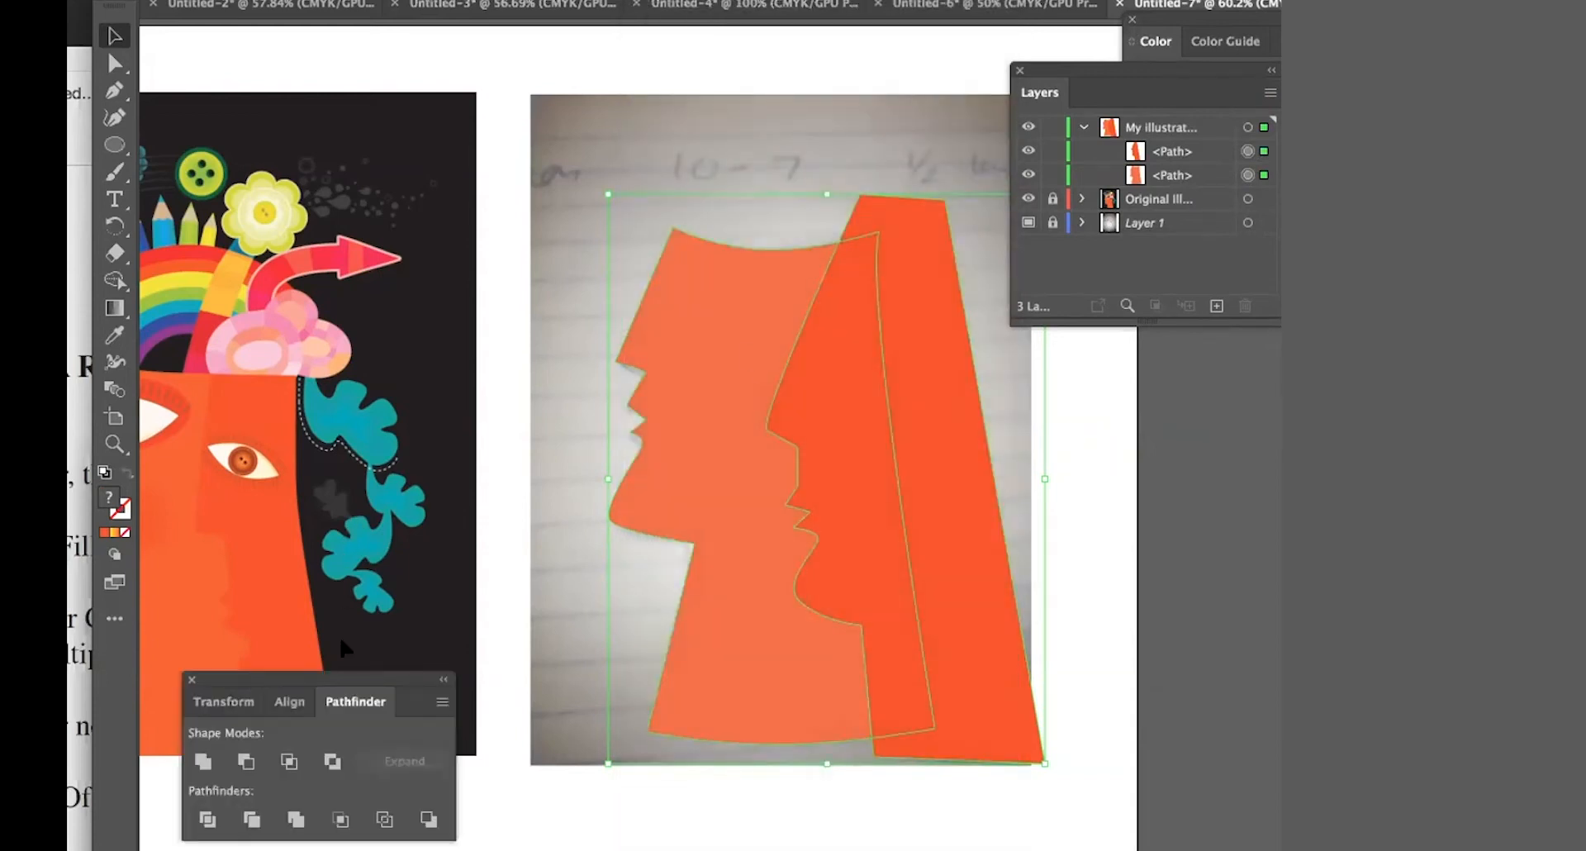
left_click_drag(337, 677, 1176, 337)
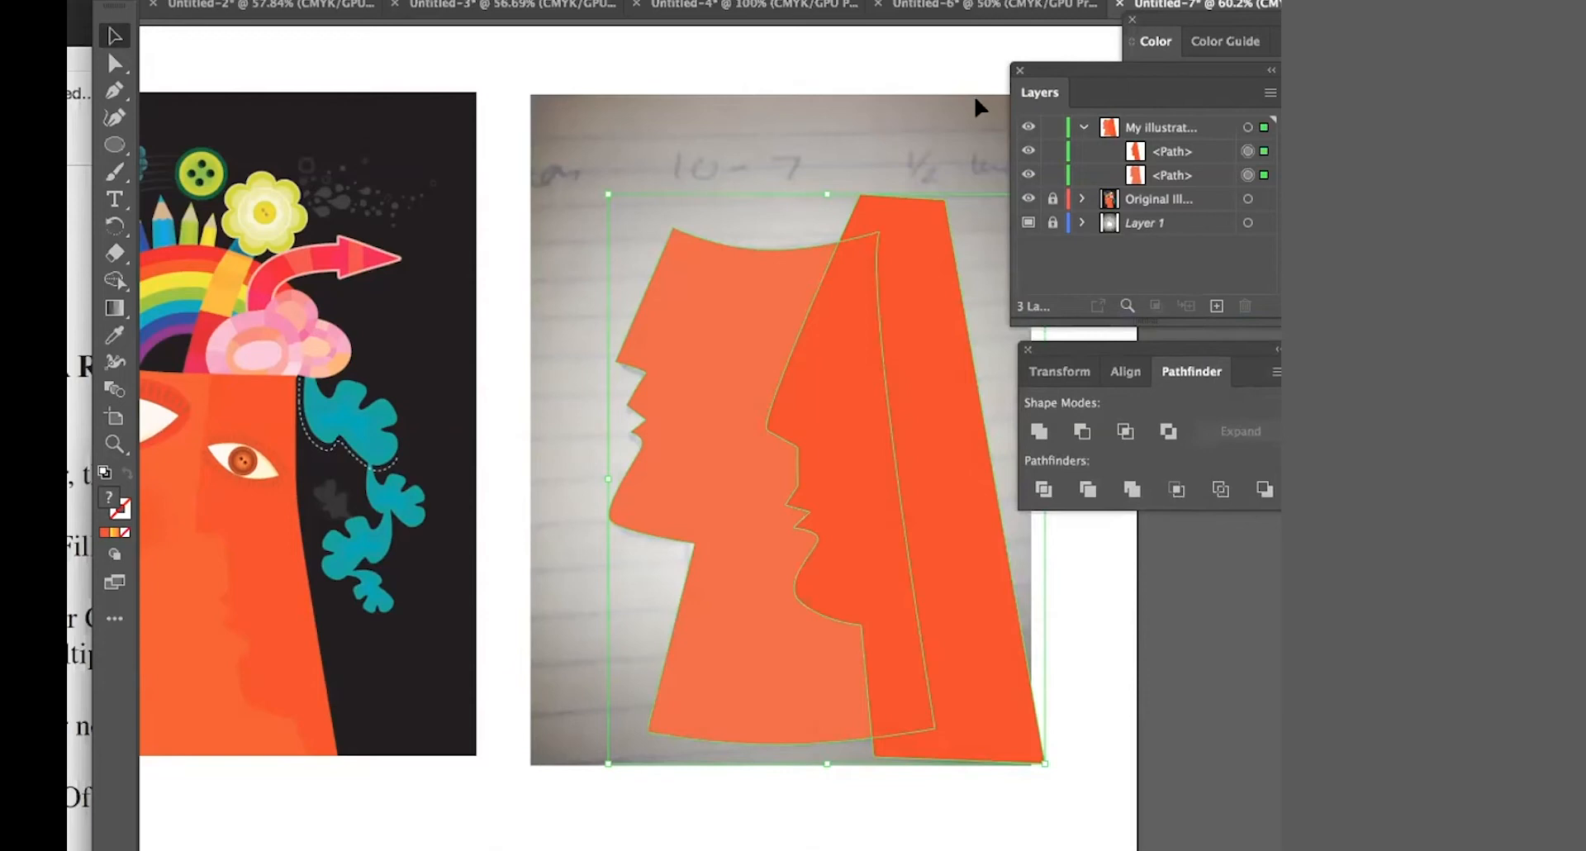
left_click(1182, 174)
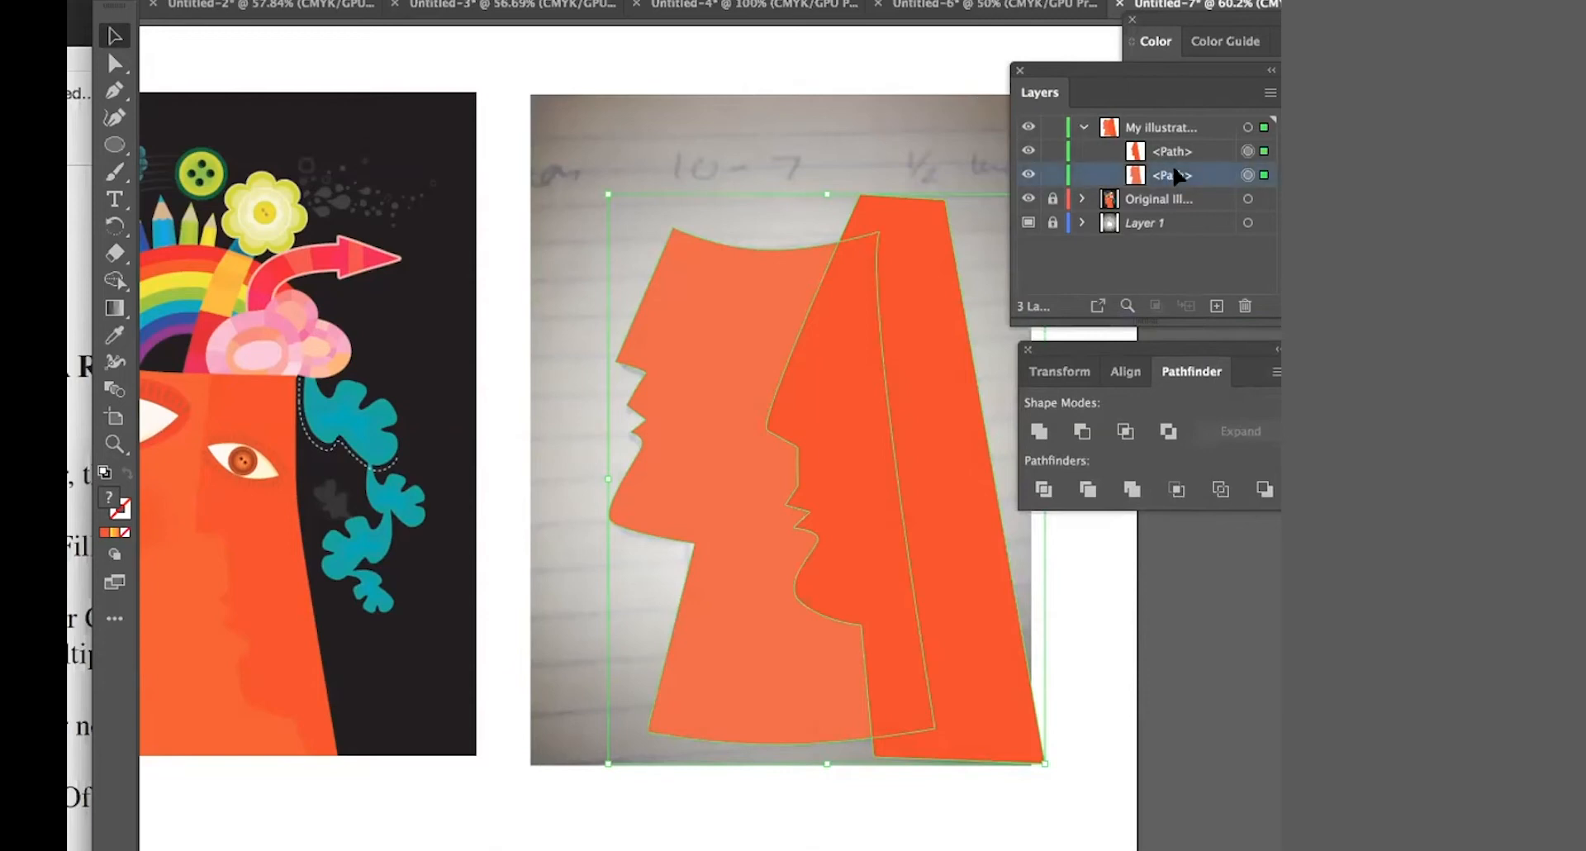
key("Return")
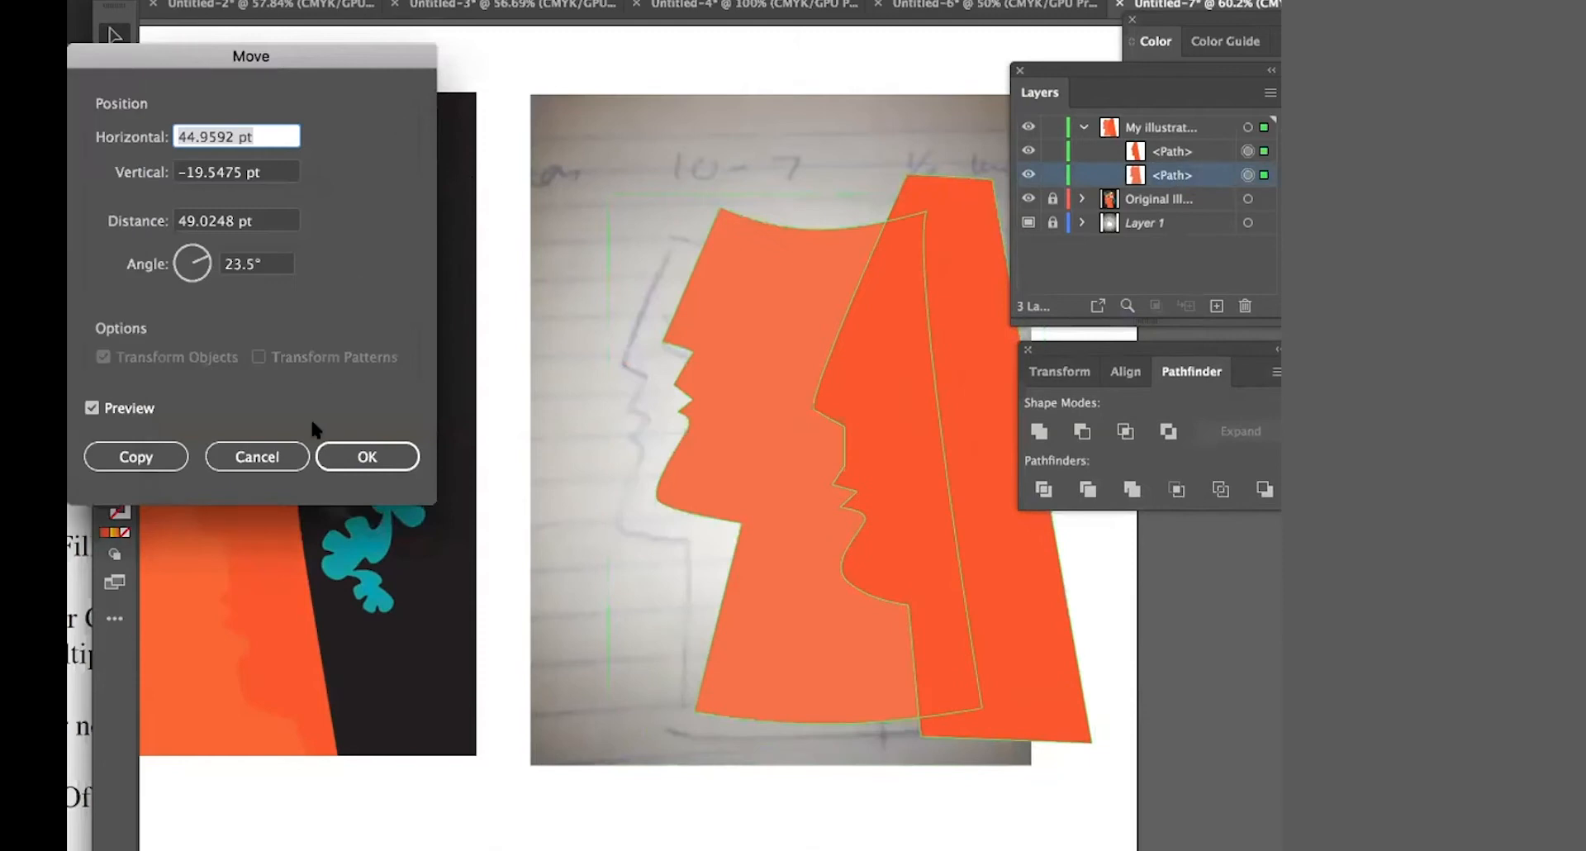
left_click(364, 456)
- Rename the larger head path as big head and the smaller one as sm head
double_click(1177, 174)
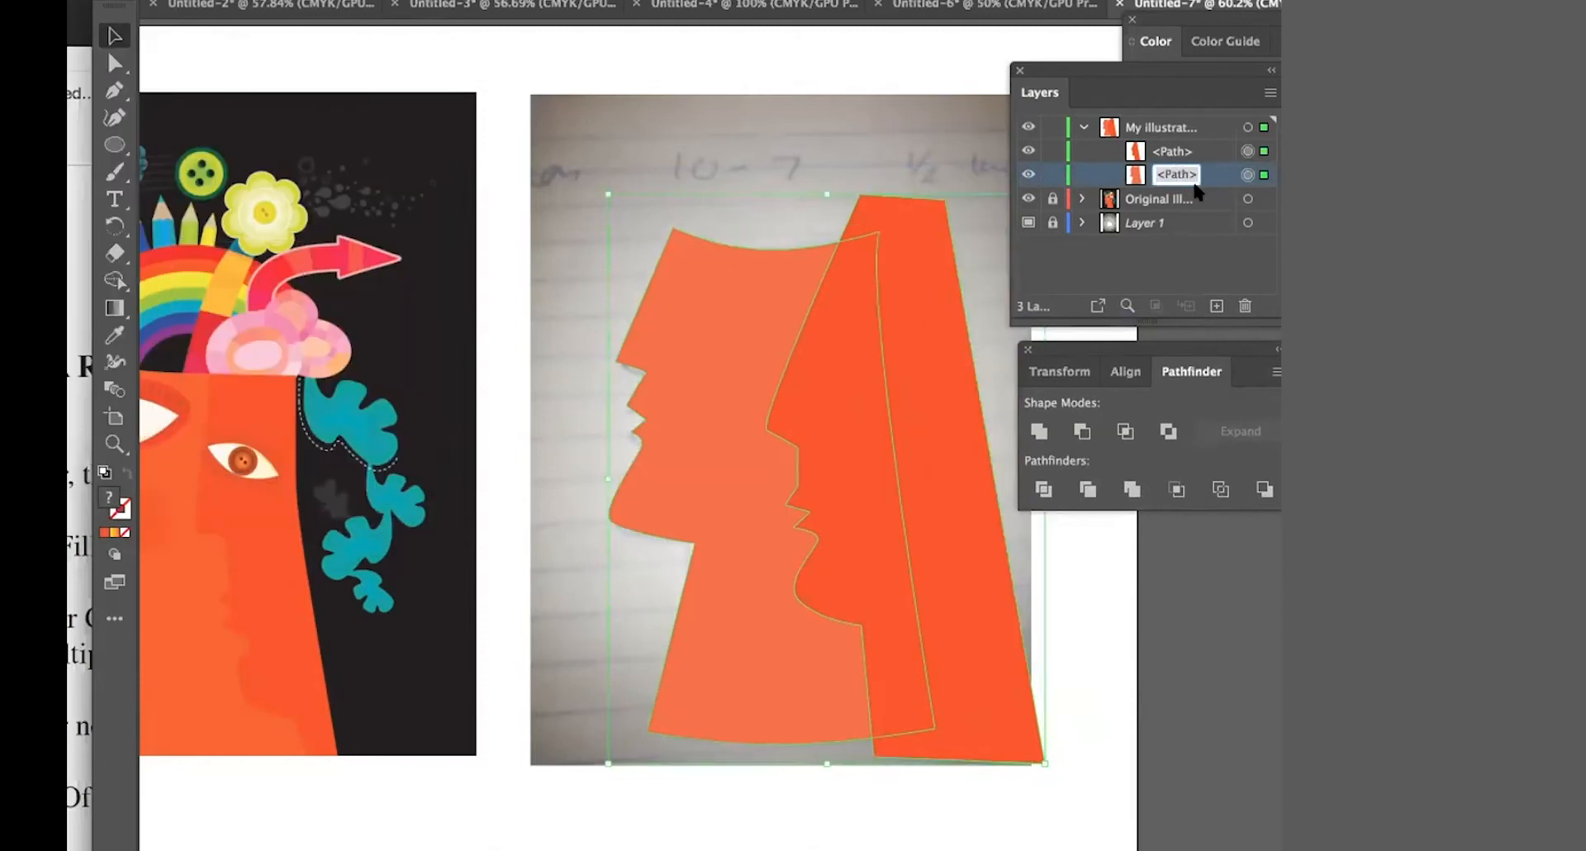
type("big head")
key("Return")
double_click(1177, 149)
type("sm h")
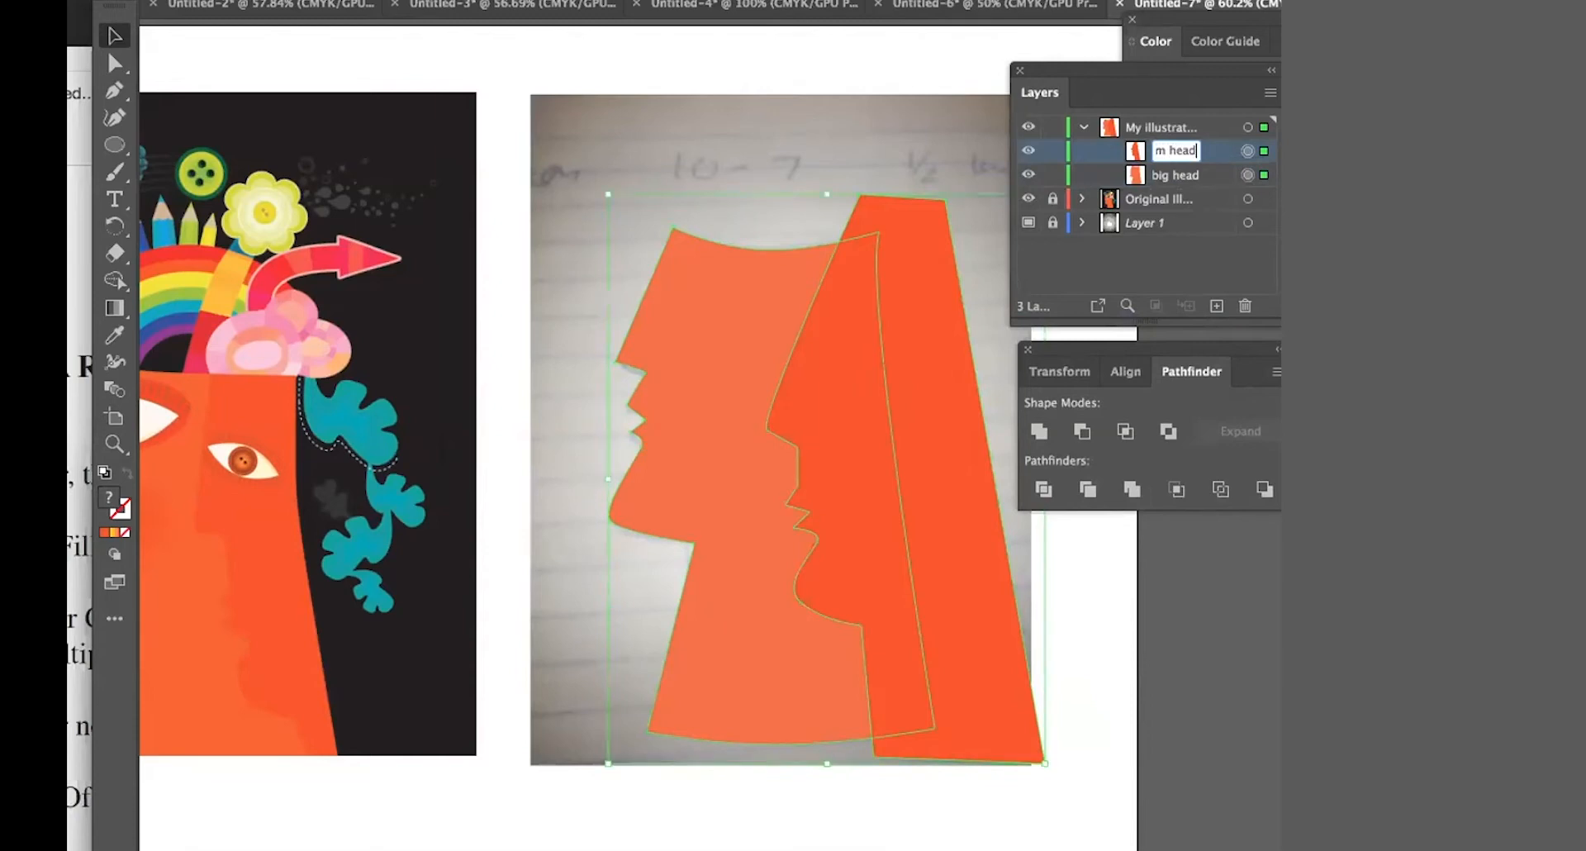
key("Return")
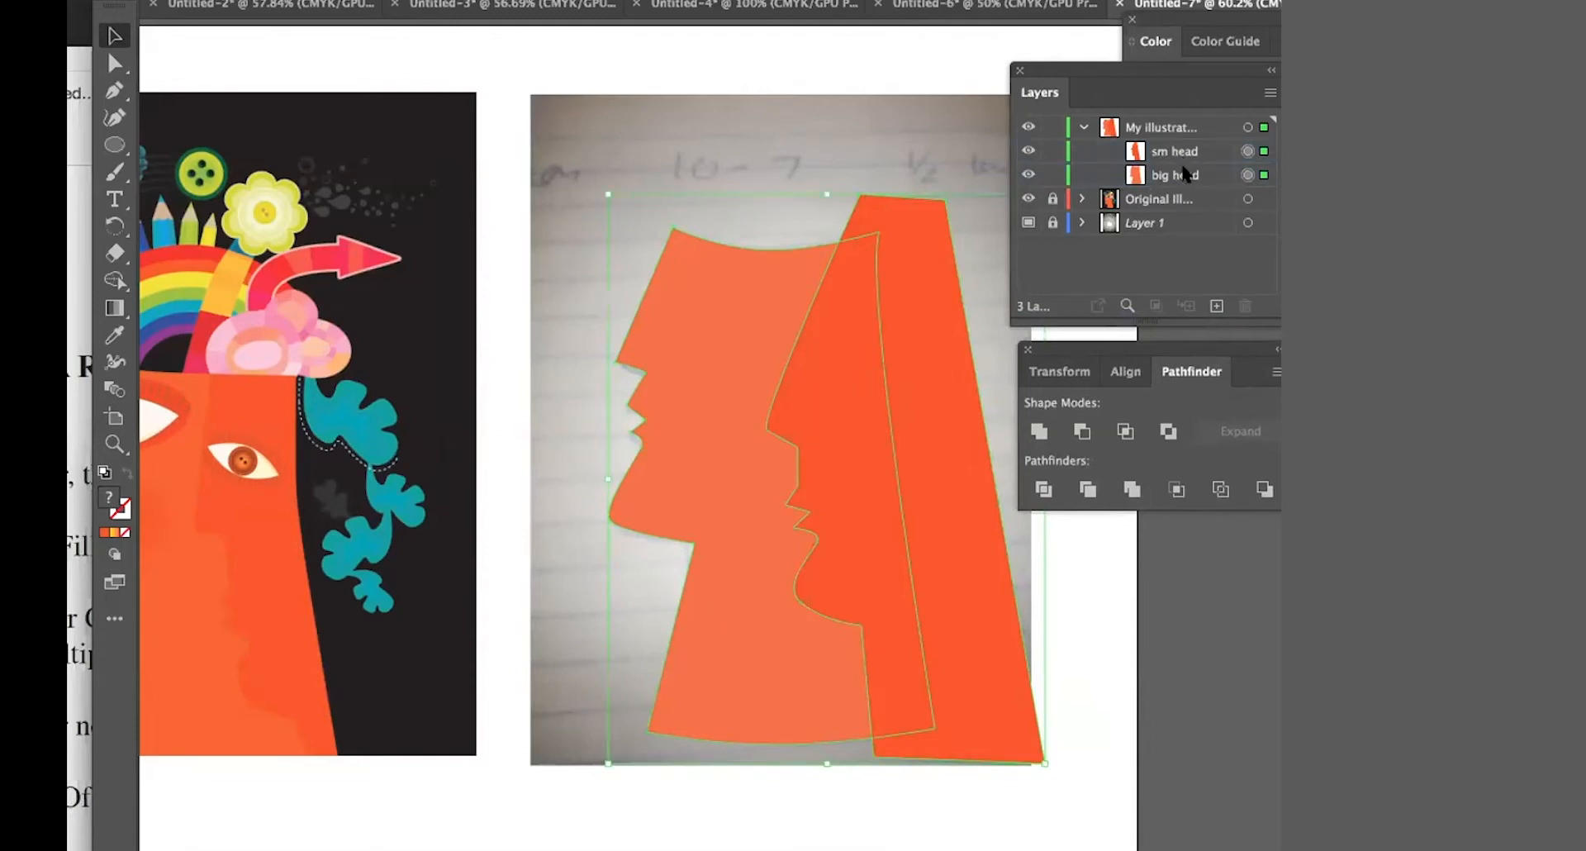
- Select only the big head path and paste a duplicate of it in place
left_click(1206, 171)
left_click(1248, 151)
left_click(931, 97)
left_click(1248, 175)
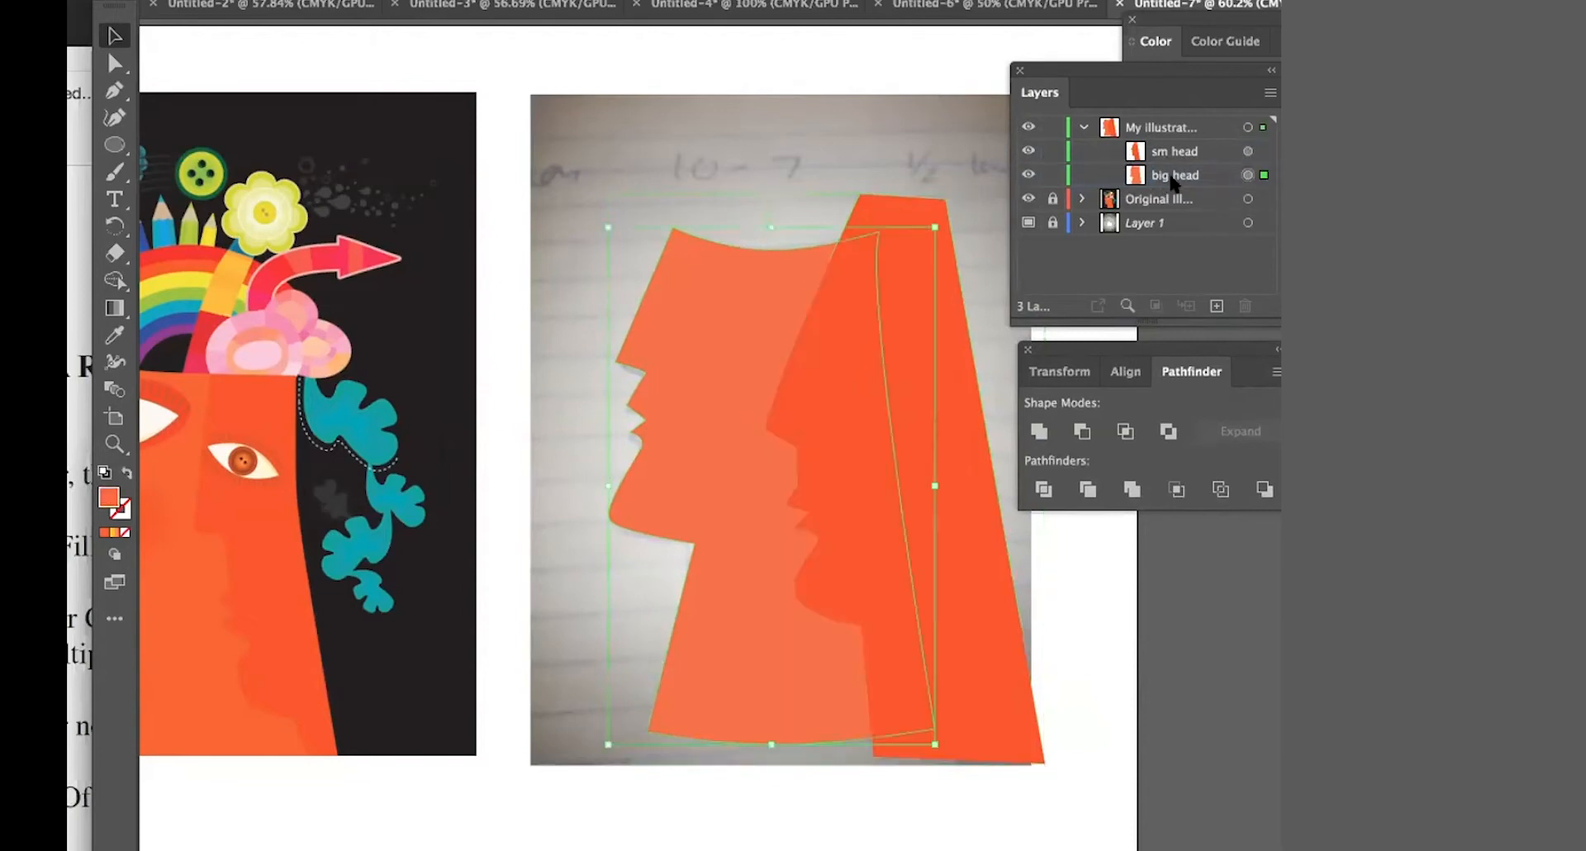
key("a")
key("super+f")
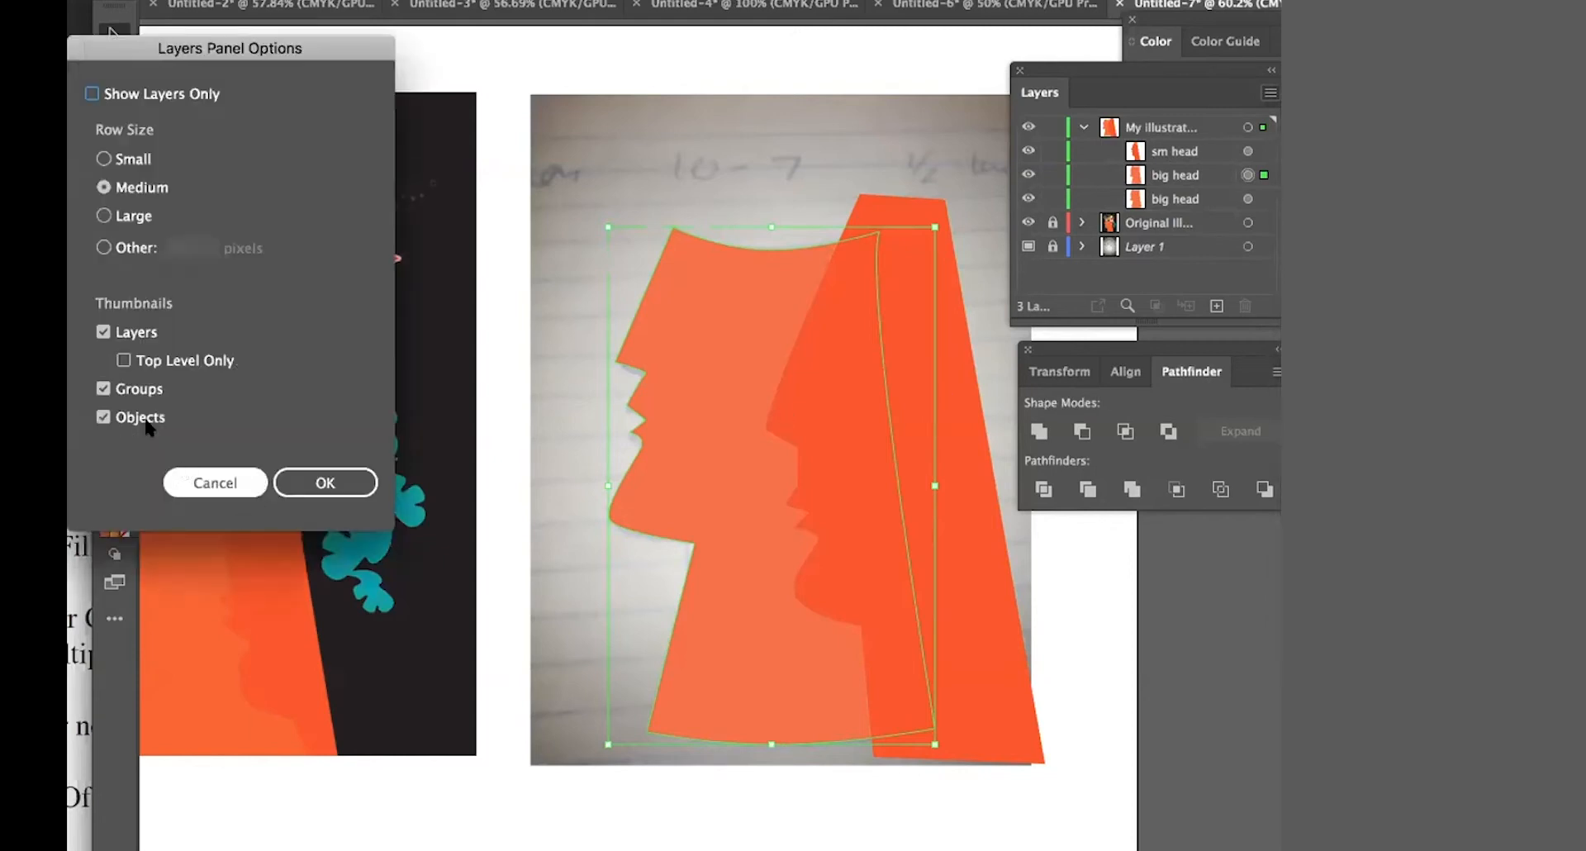
- Set the layers list's row size to Large for bigger thumbnails
left_click(144, 246)
left_click(116, 216)
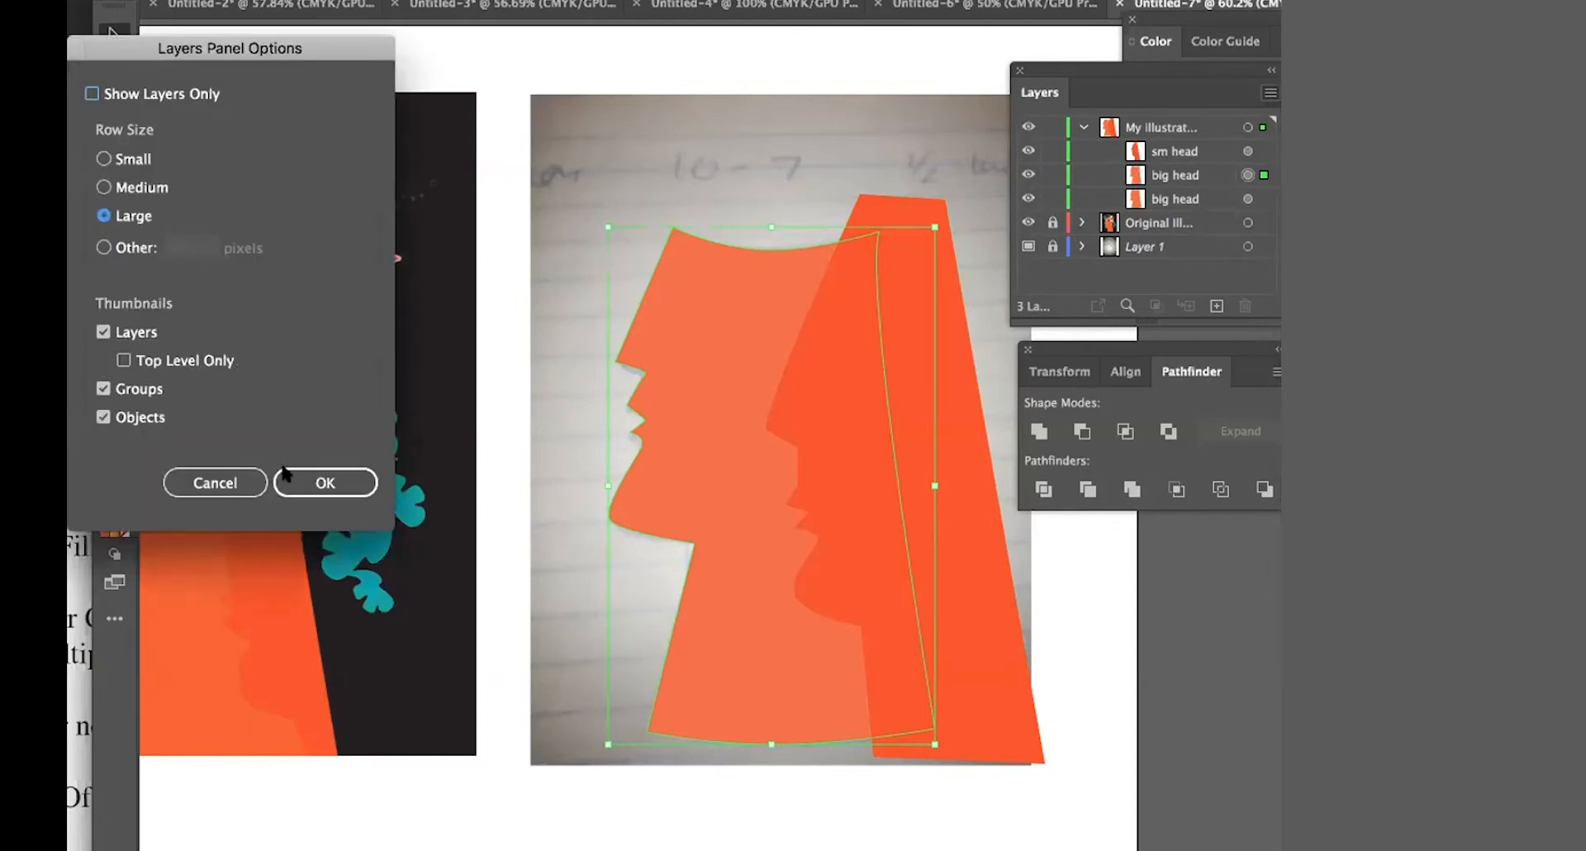
left_click(325, 482)
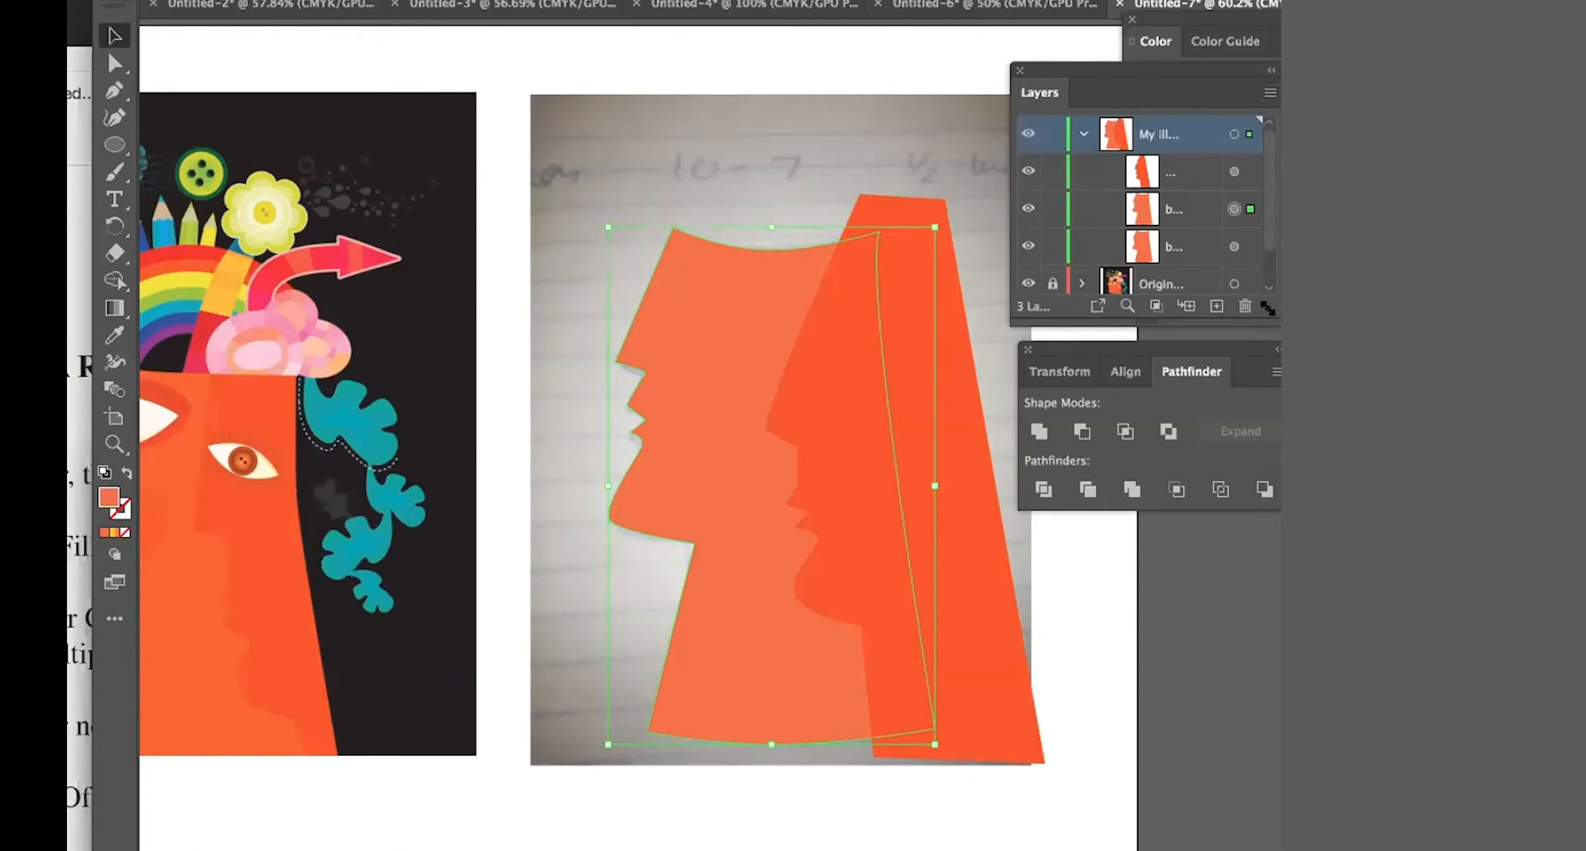
- Select the sm head path together with the duplicated big head and Intersect them, with the layers list enlarged to show all layers
left_click_drag(1272, 306, 1268, 392)
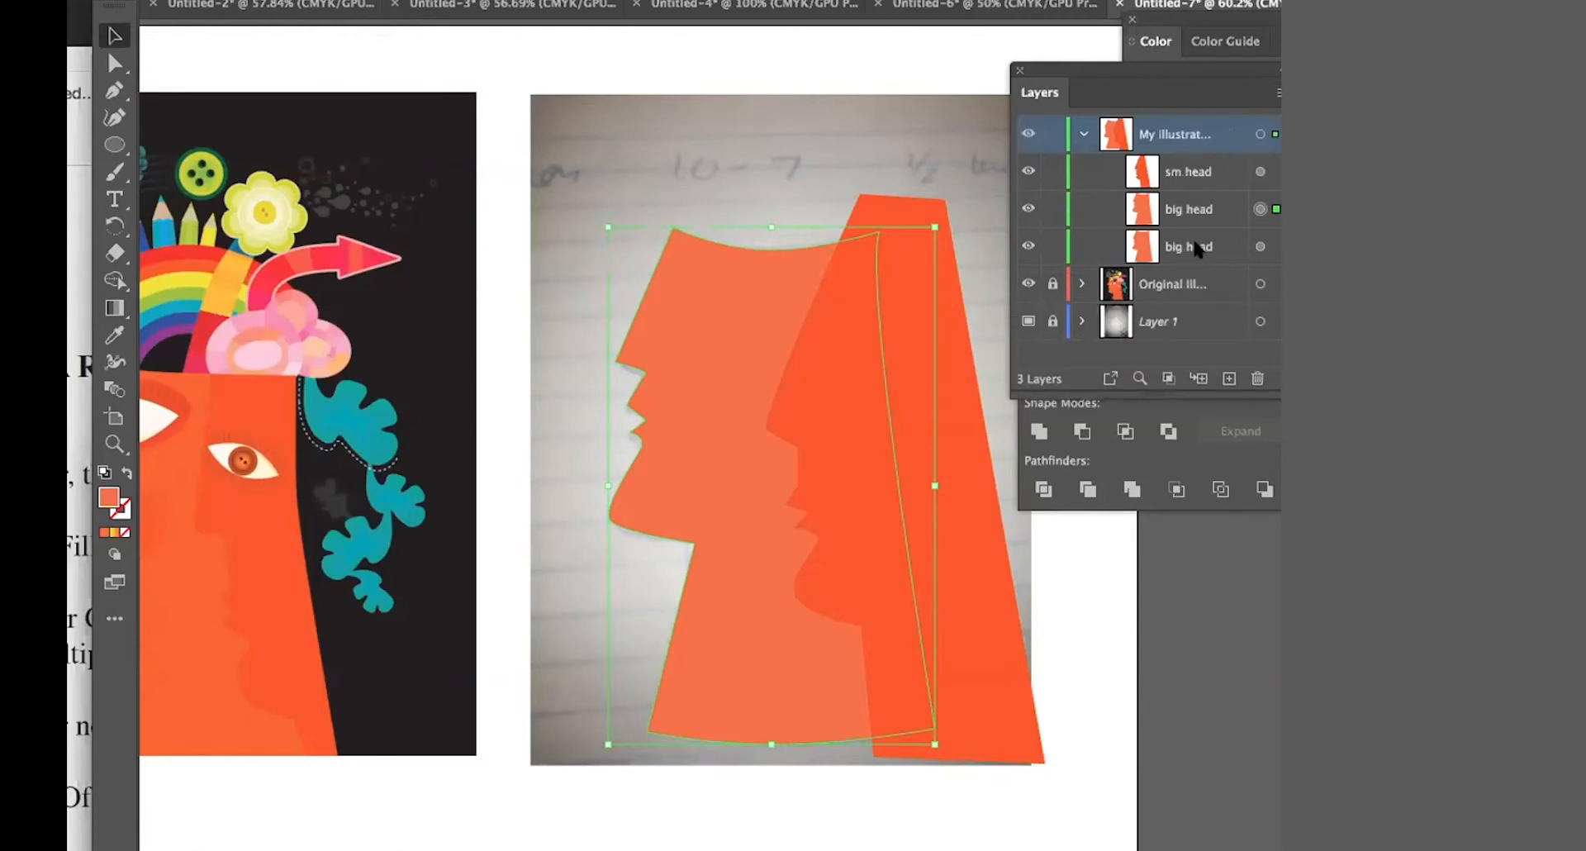
left_click(1261, 172, "shift")
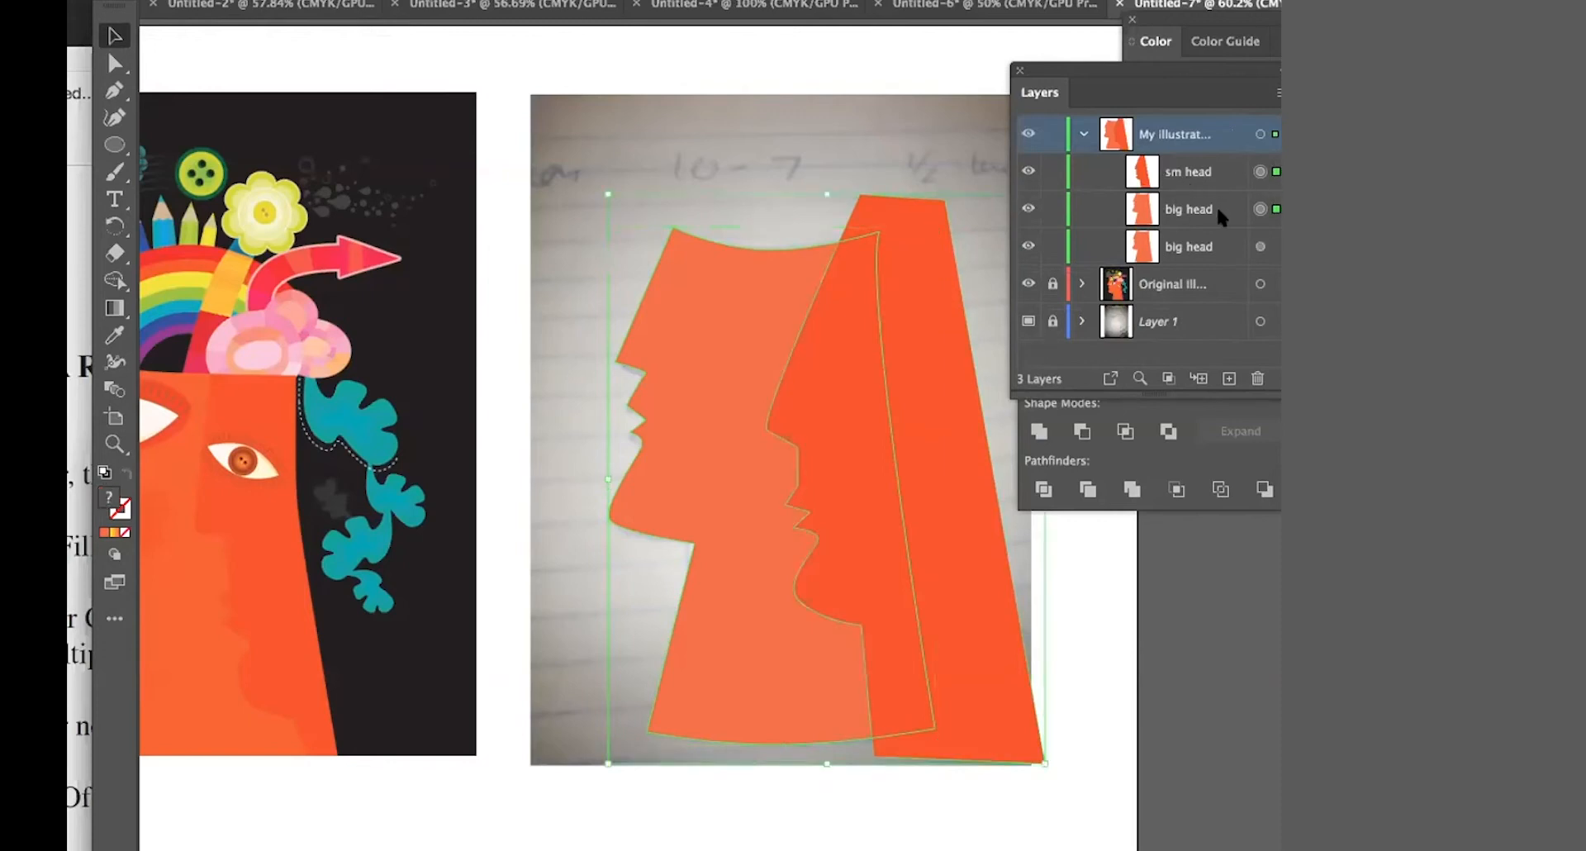
left_click(1143, 452)
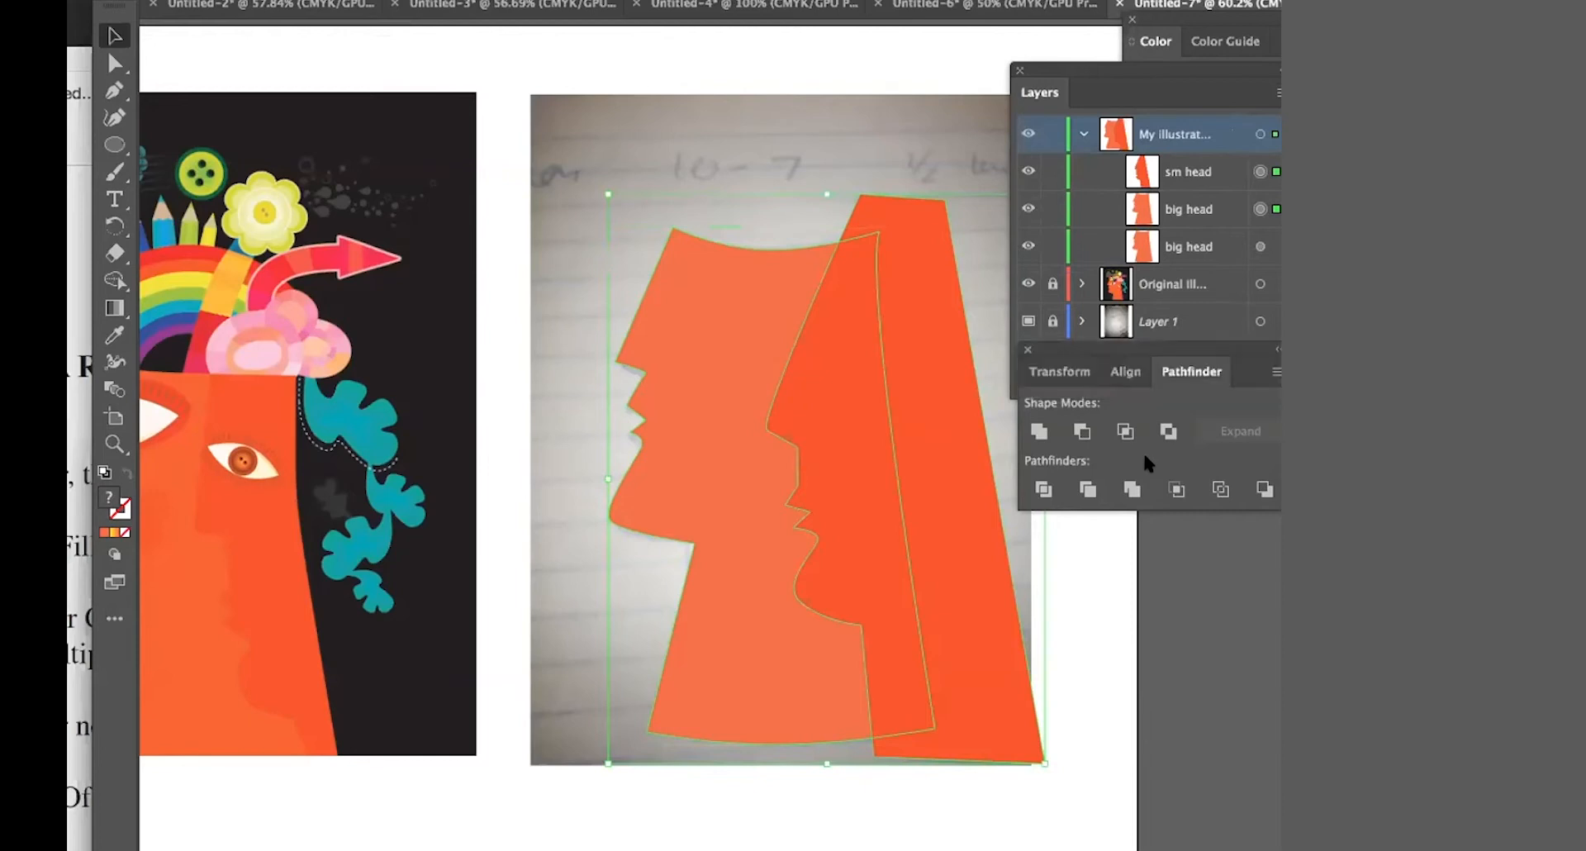
left_click(1119, 428)
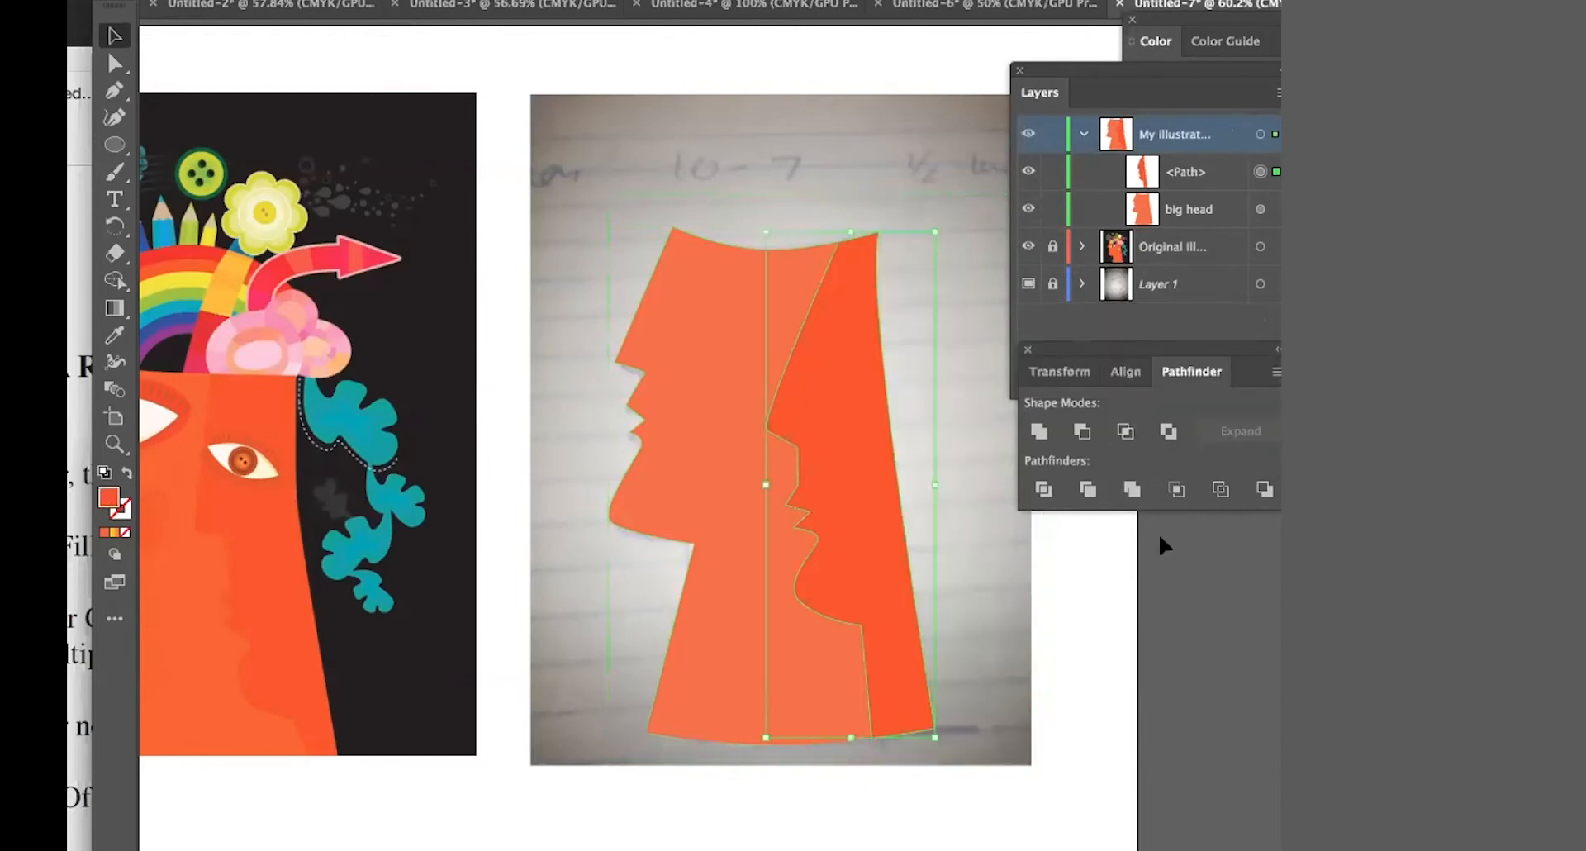
left_click(1190, 652)
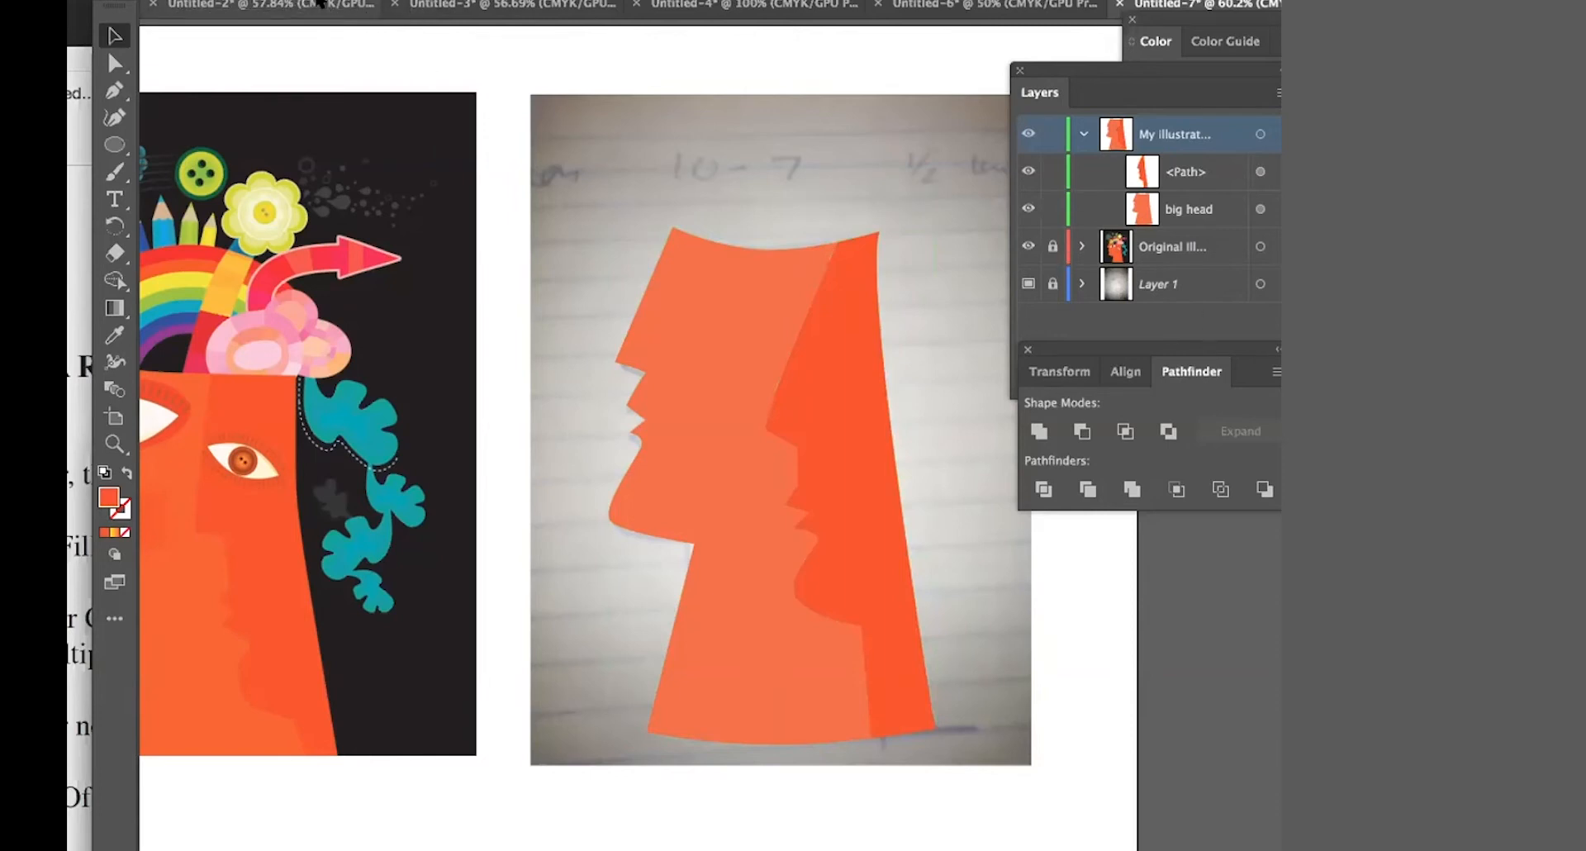
- Close the Untitled-2 document without saving its changes and bring up the Untitled-3 document with the two circles
left_click(318, 3)
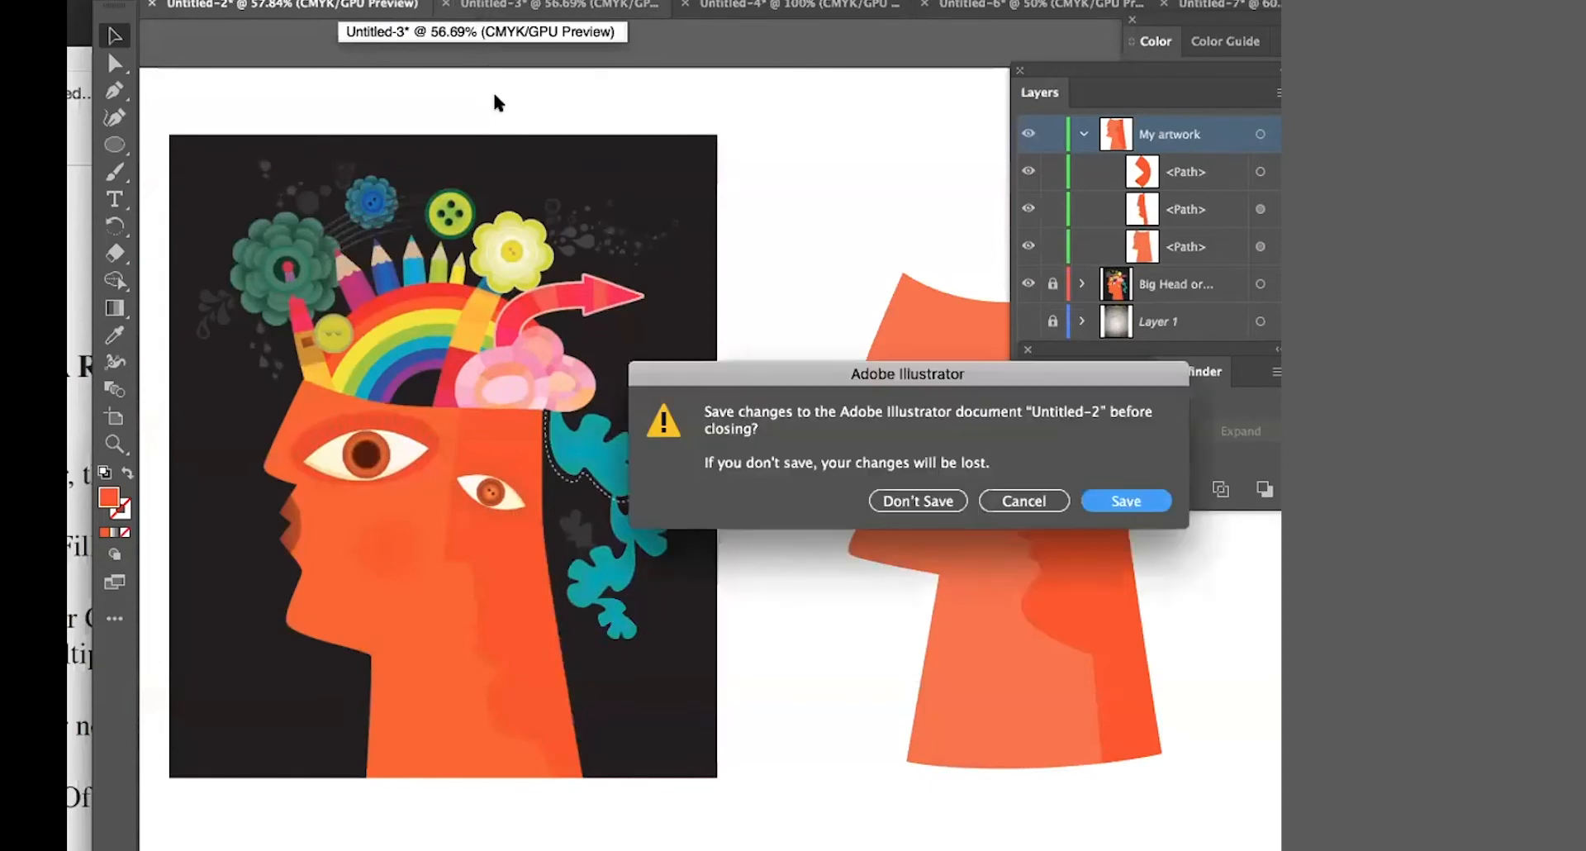
left_click(918, 502)
left_click(360, 7)
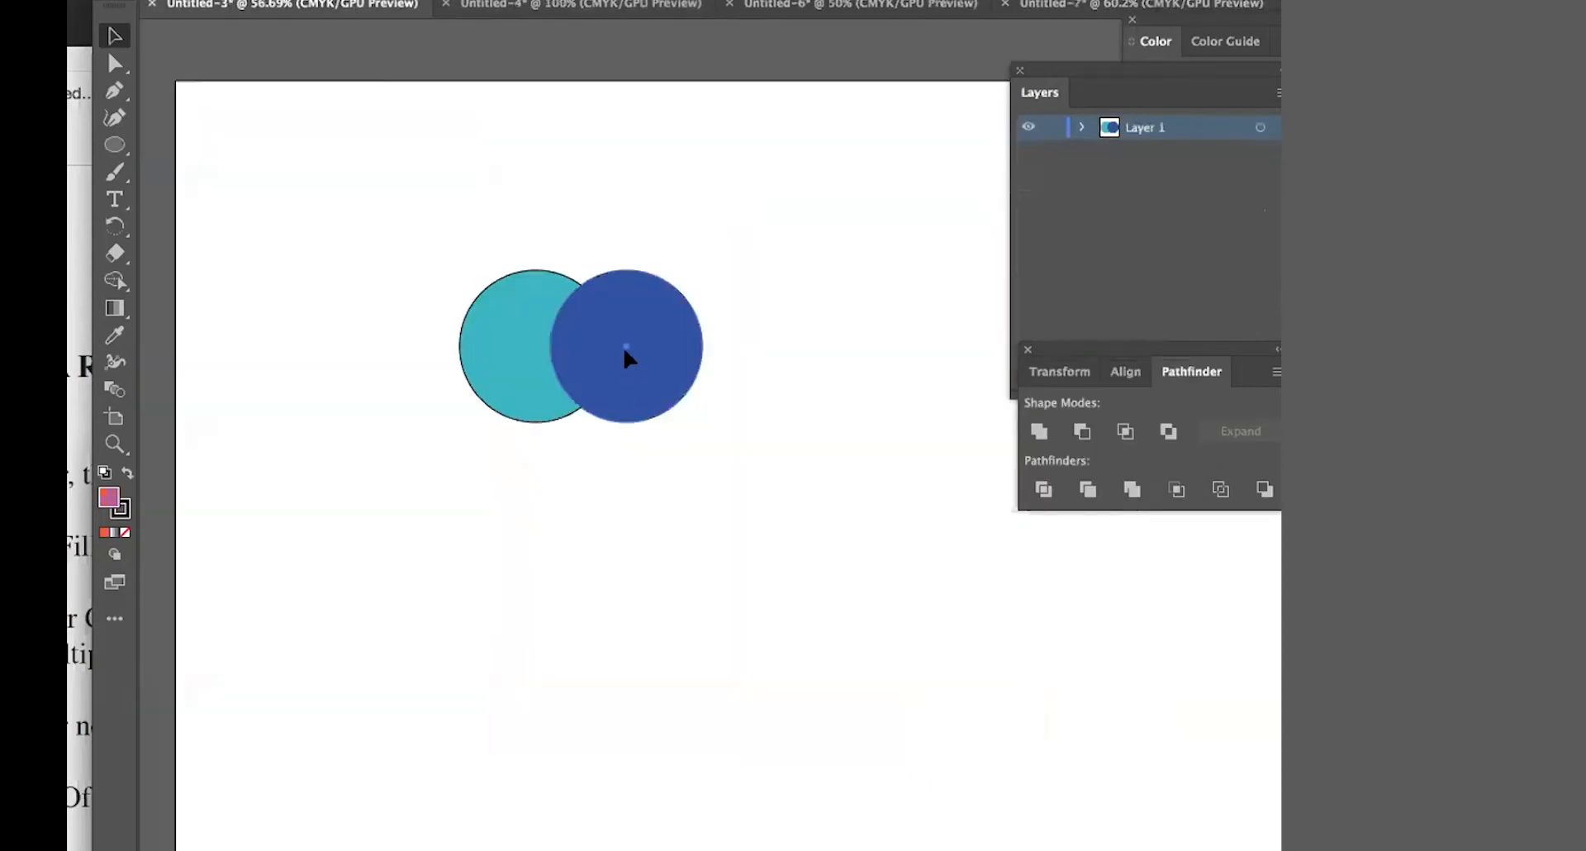
- Move the blue circle clear of the teal circle, undo the move and deselect everything
left_click_drag(628, 357, 752, 371)
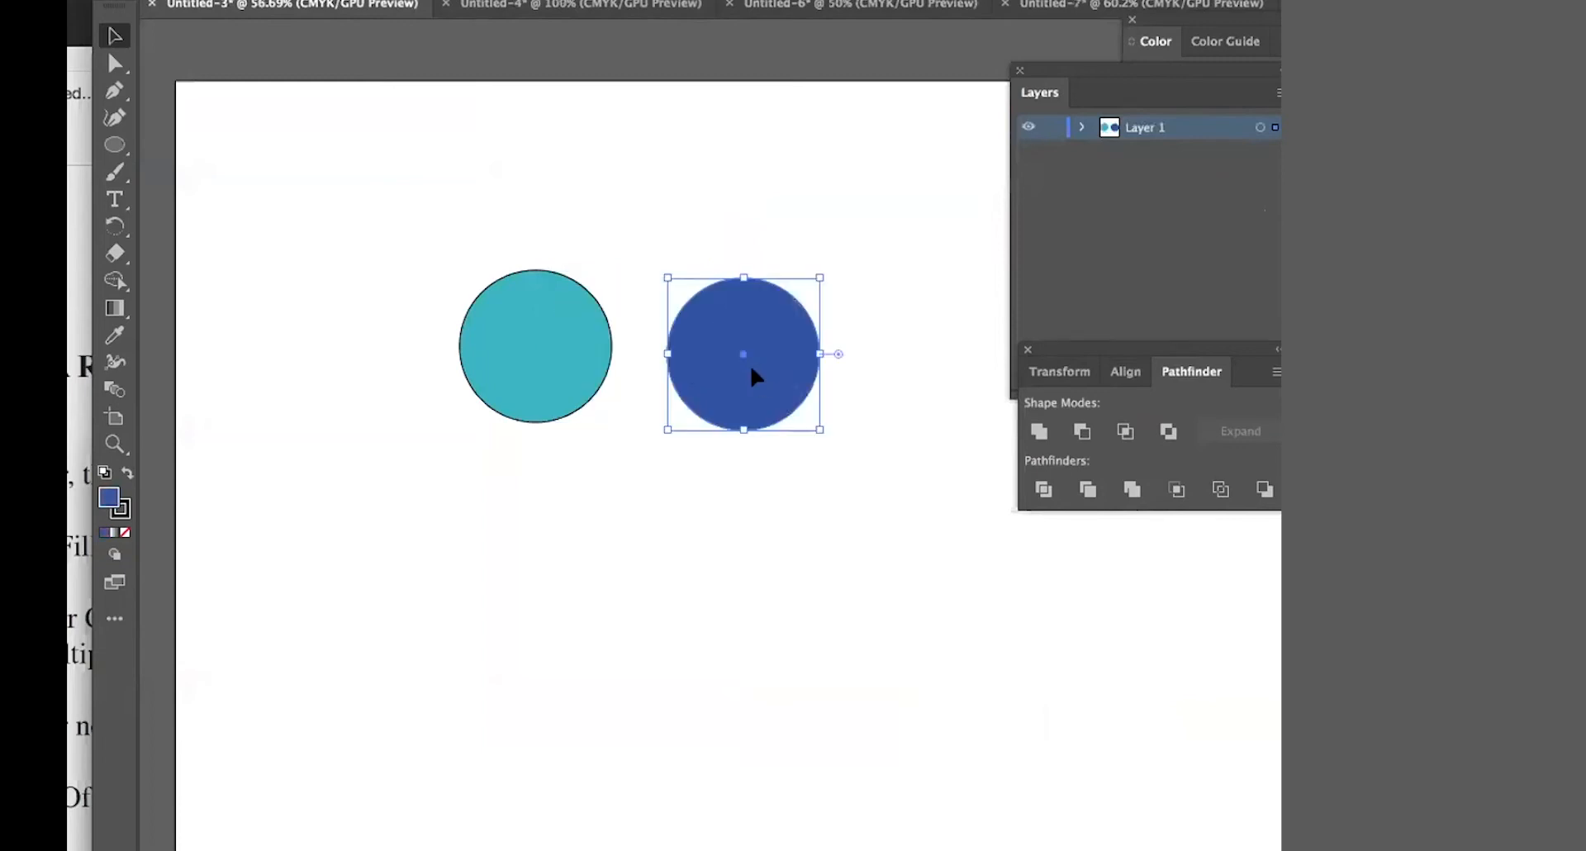
key("ctrl+z")
left_click(776, 491)
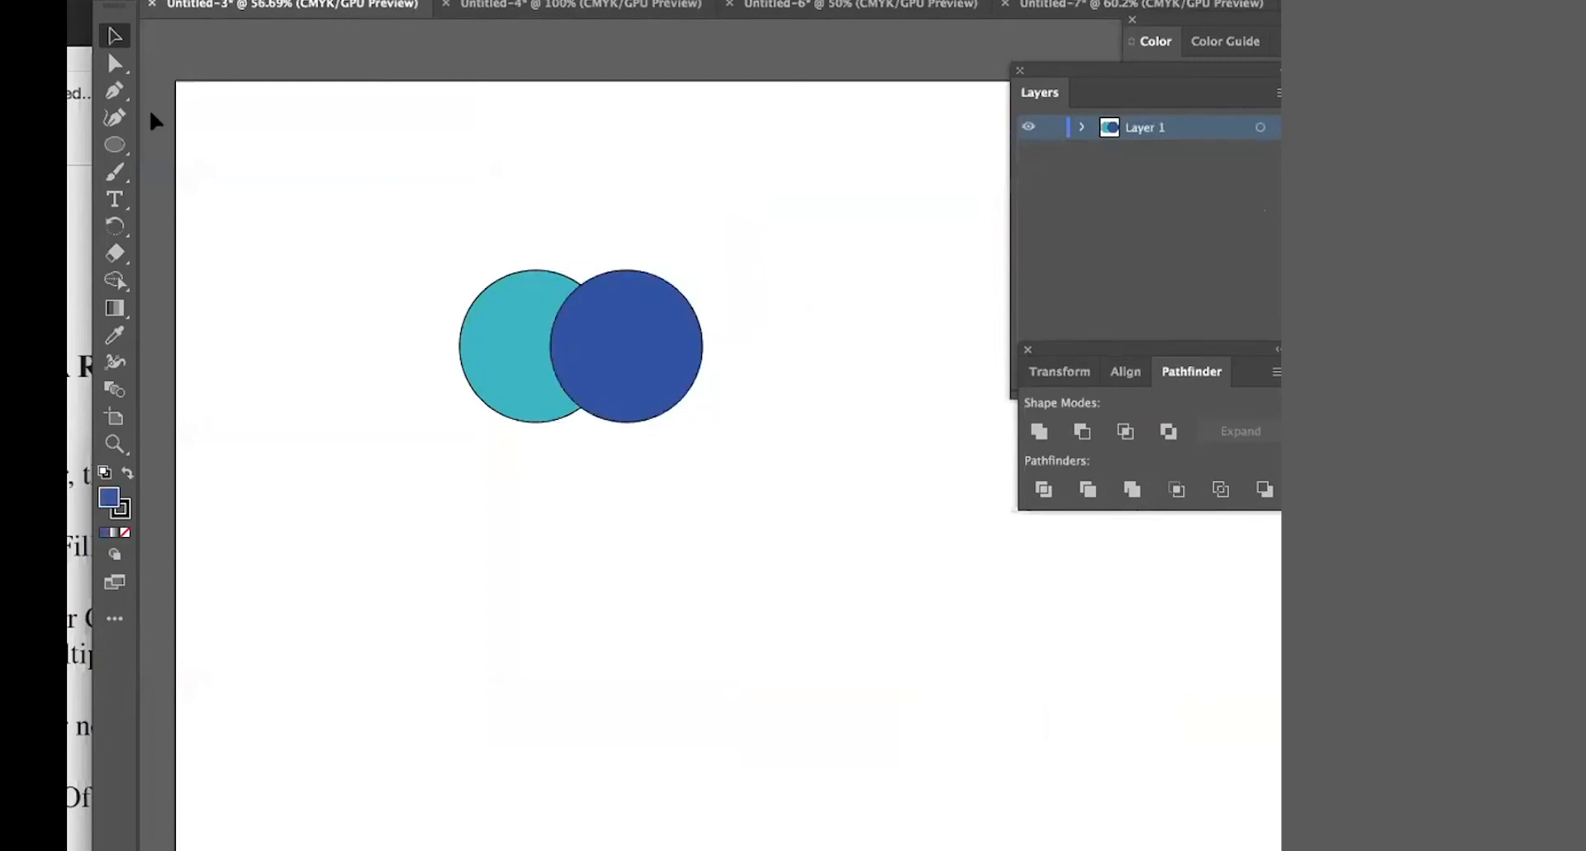
- Select both overlapping circles together and Unite them with Pathfinder into a single shape
left_click_drag(115, 144, 240, 167)
left_click(117, 37)
left_click(508, 371)
left_click(659, 372)
left_click(640, 554)
left_click_drag(431, 242, 711, 455)
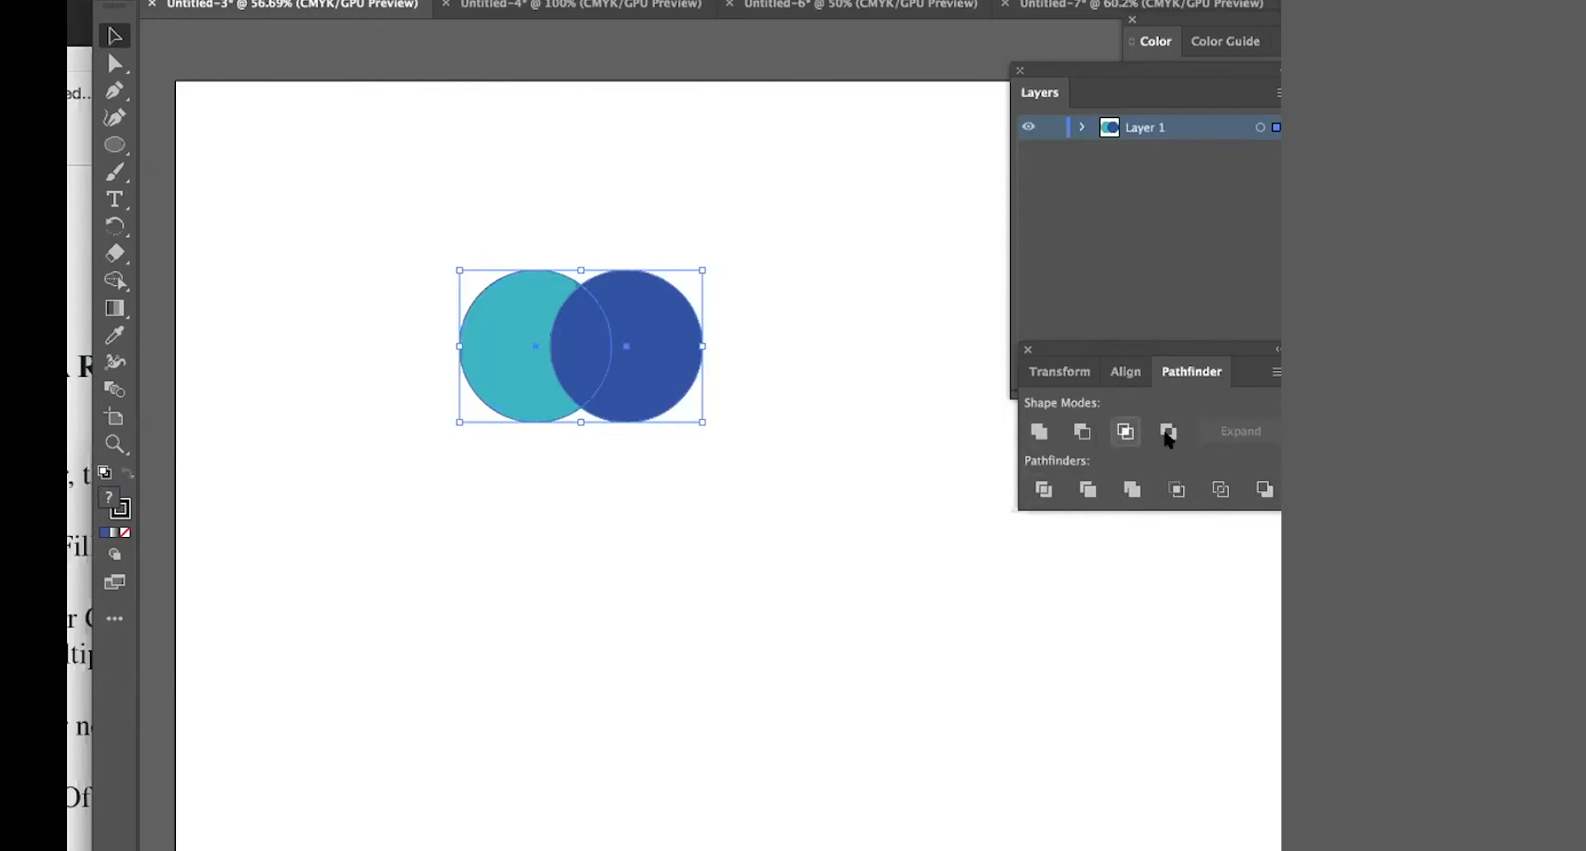
left_click(1039, 432)
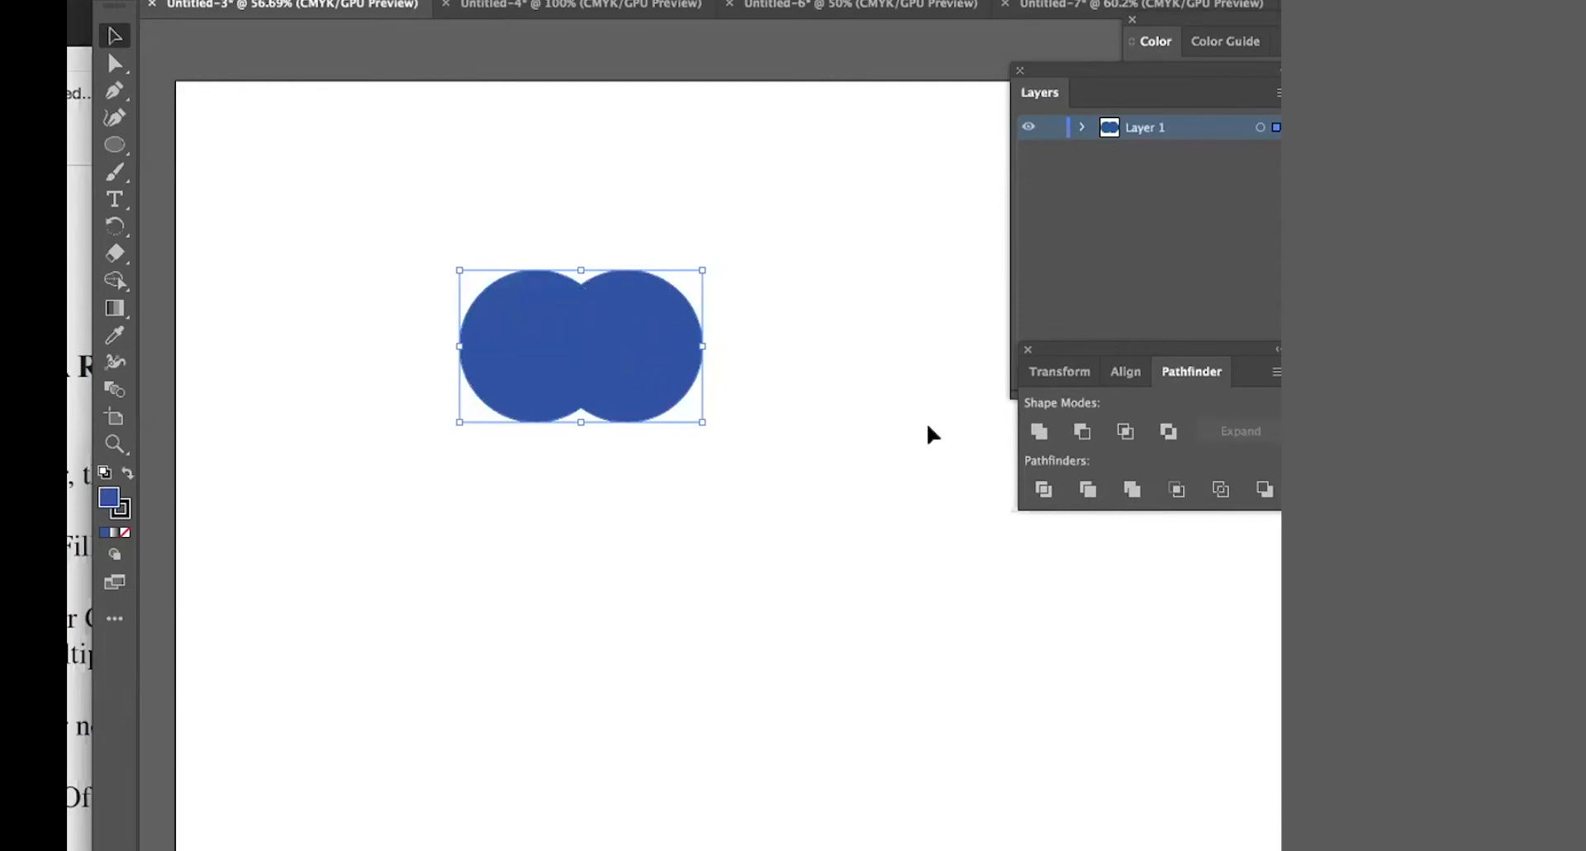
- Inspect the united shape in outline view, return to preview and undo the union
key("ctrl+y")
left_click(926, 462)
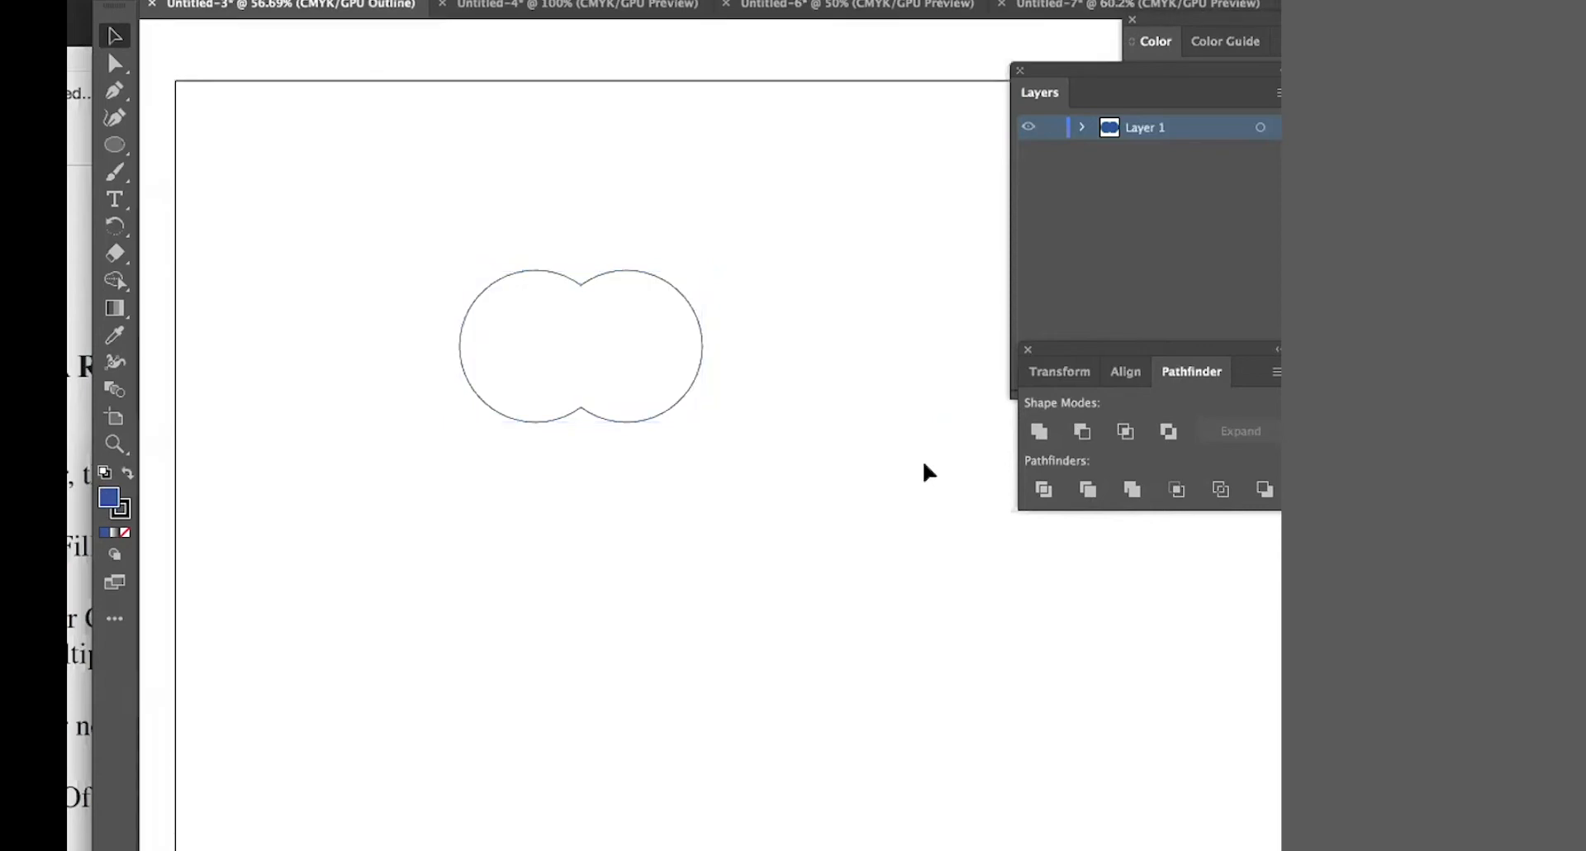
key("ctrl+y")
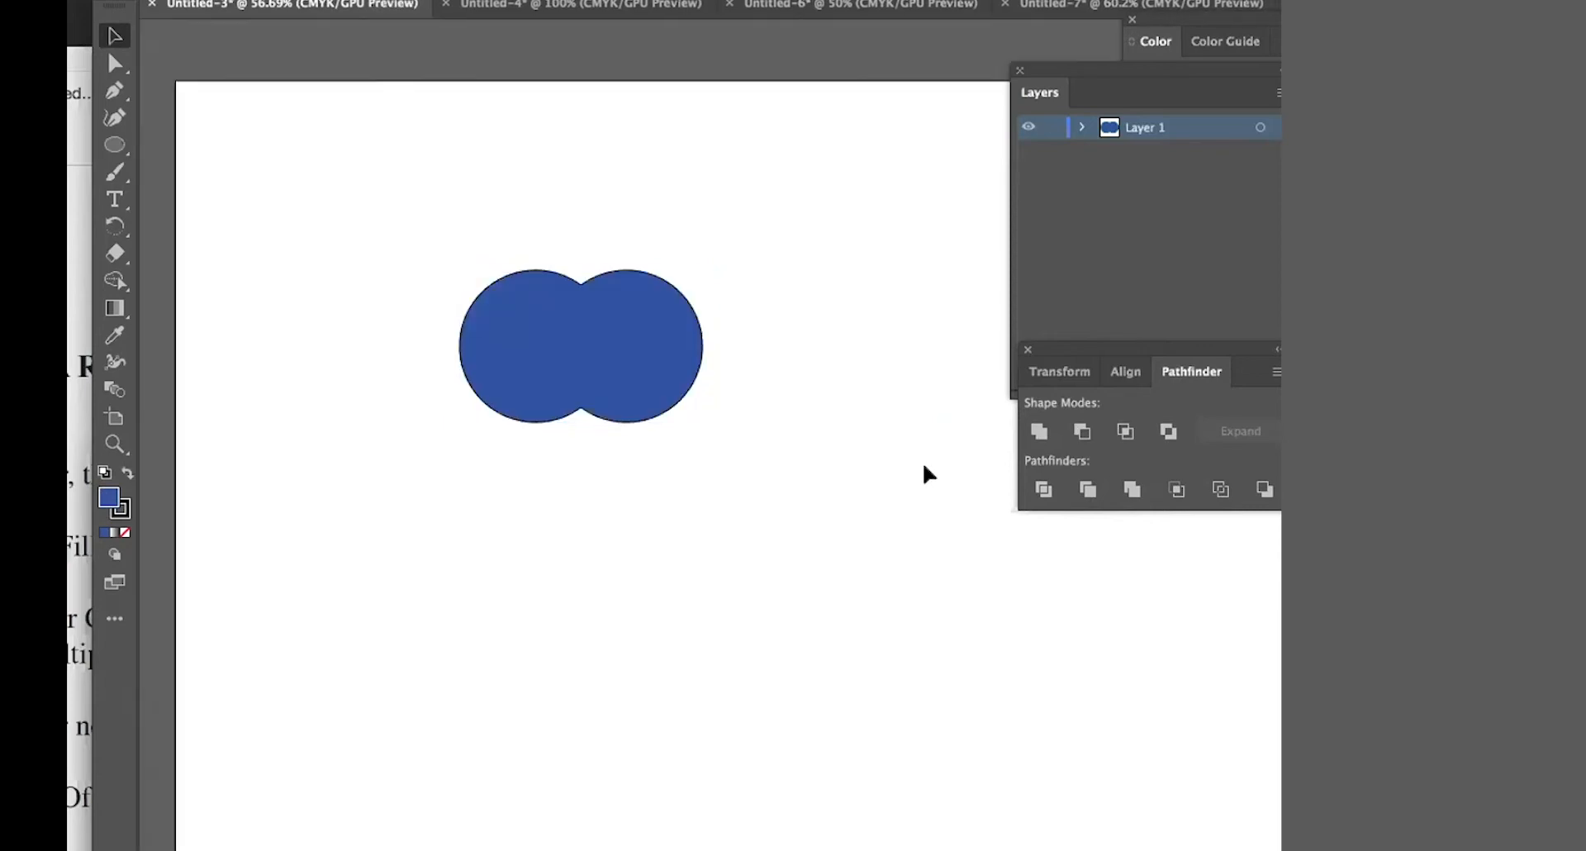
key("ctrl+z")
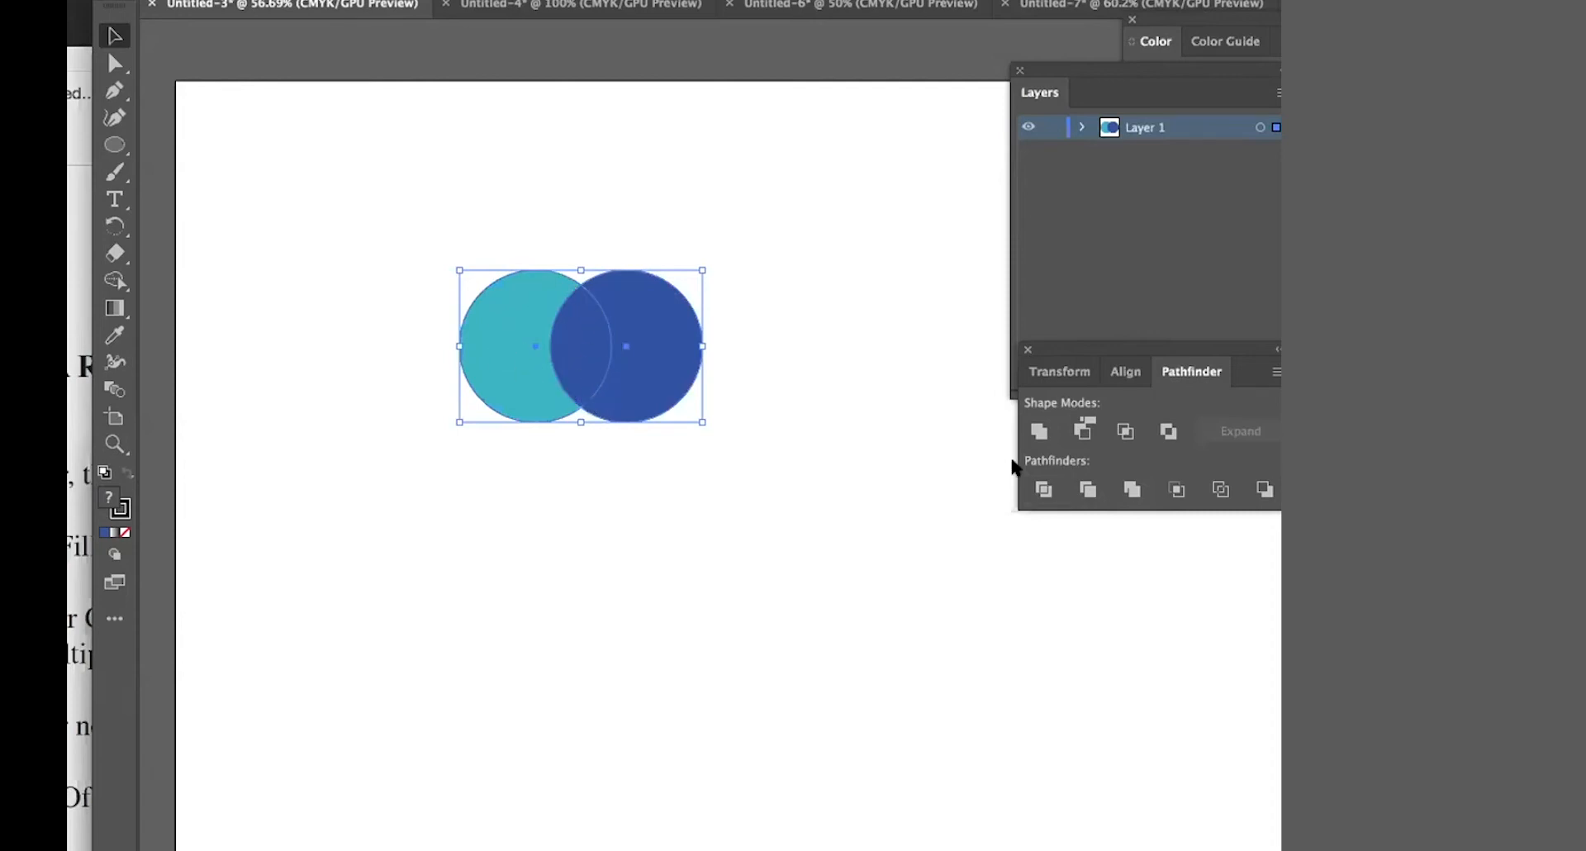
- Try Minus Front and Intersect on the two overlapping circles, undoing each result, and try Exclude
left_click(1080, 435)
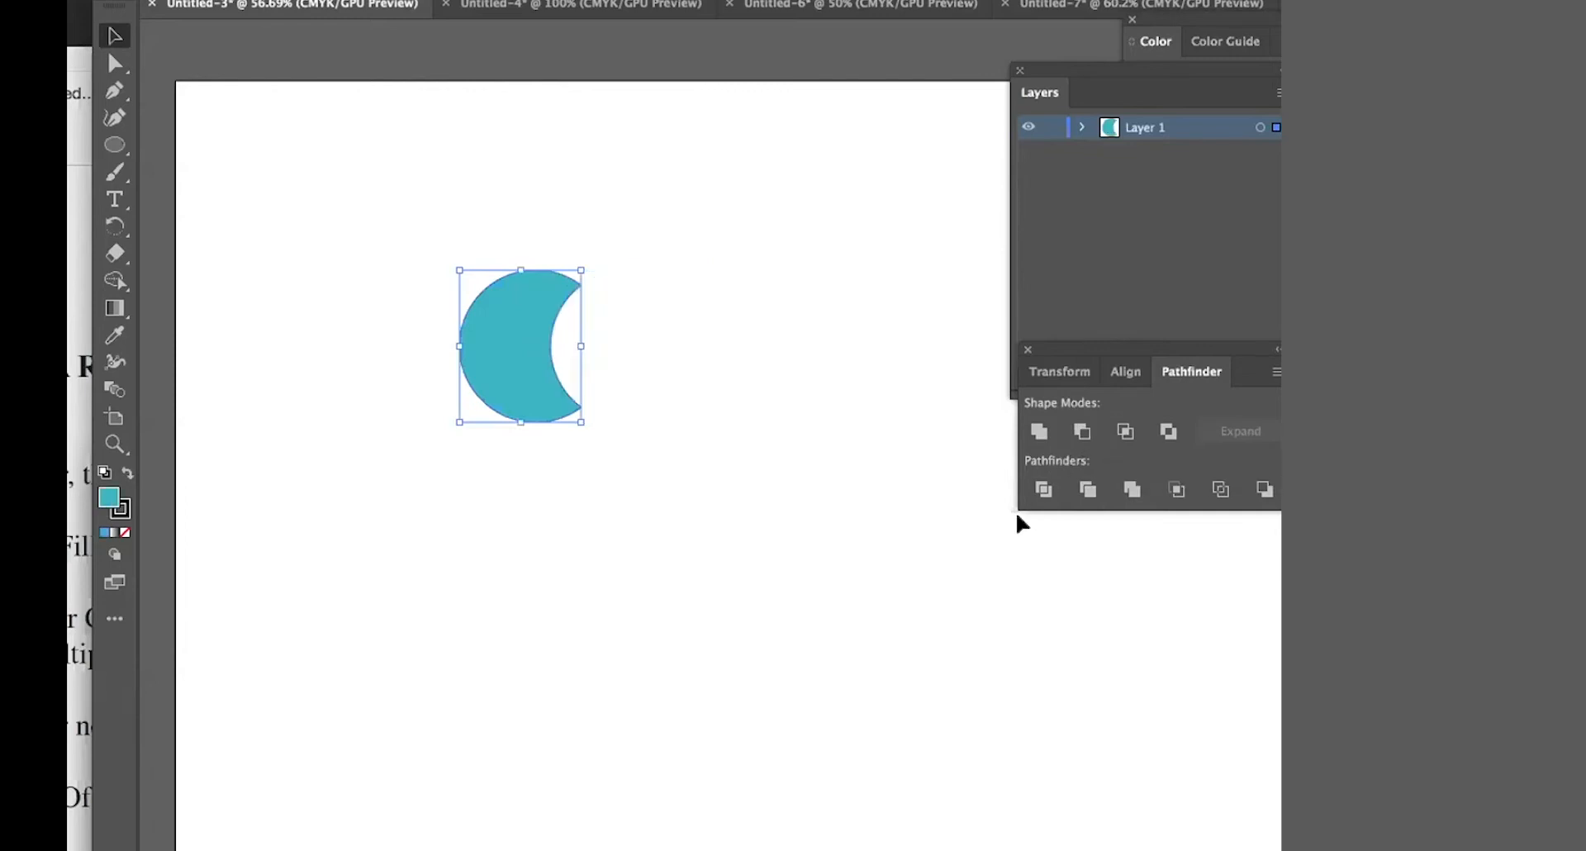
key("super+z")
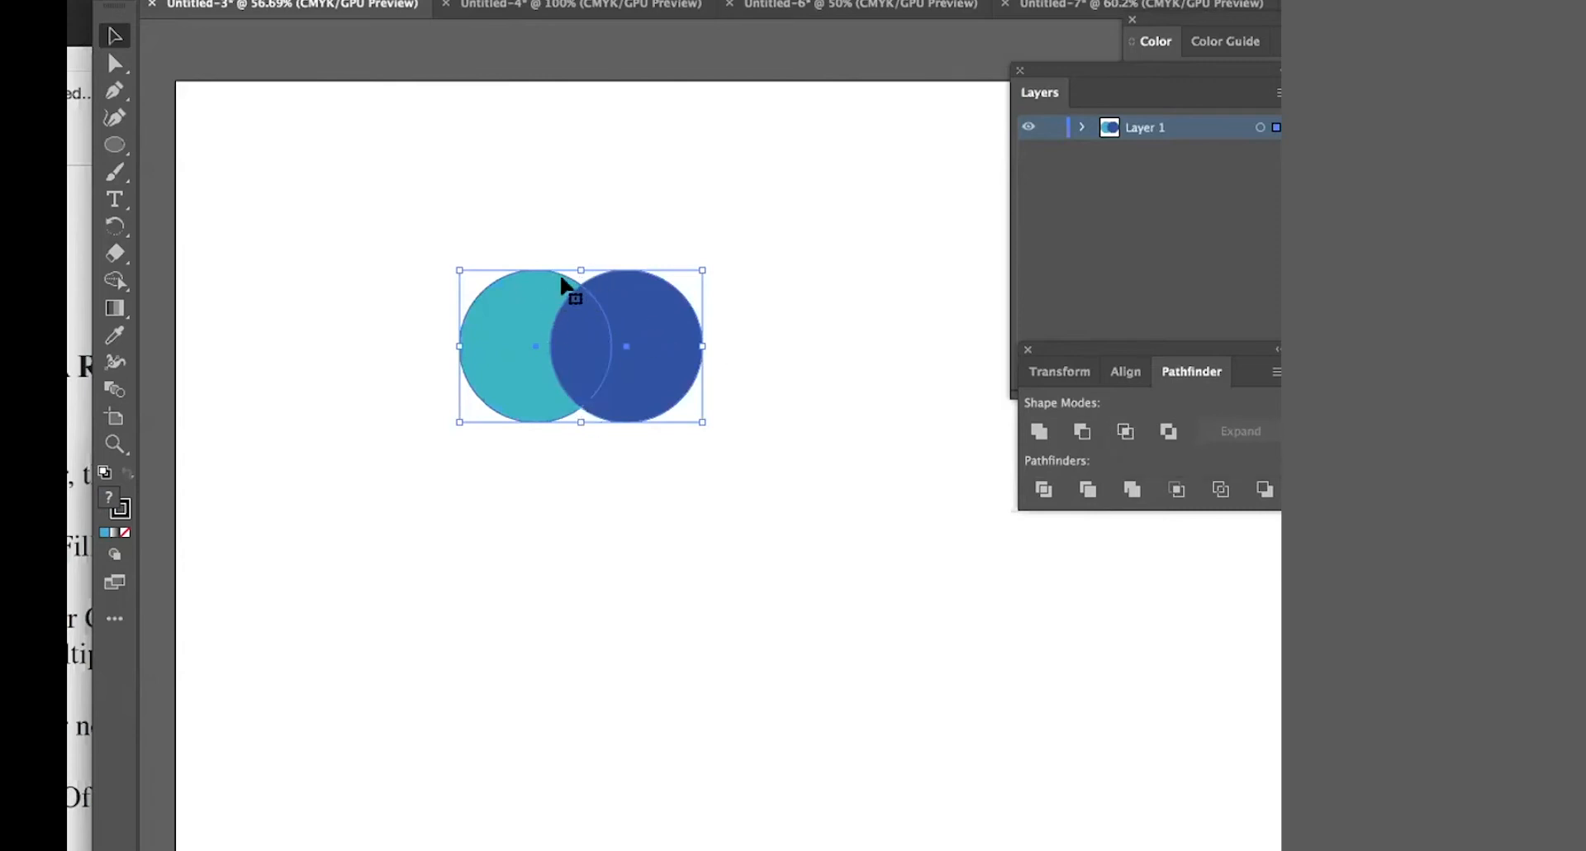
left_click(1126, 431)
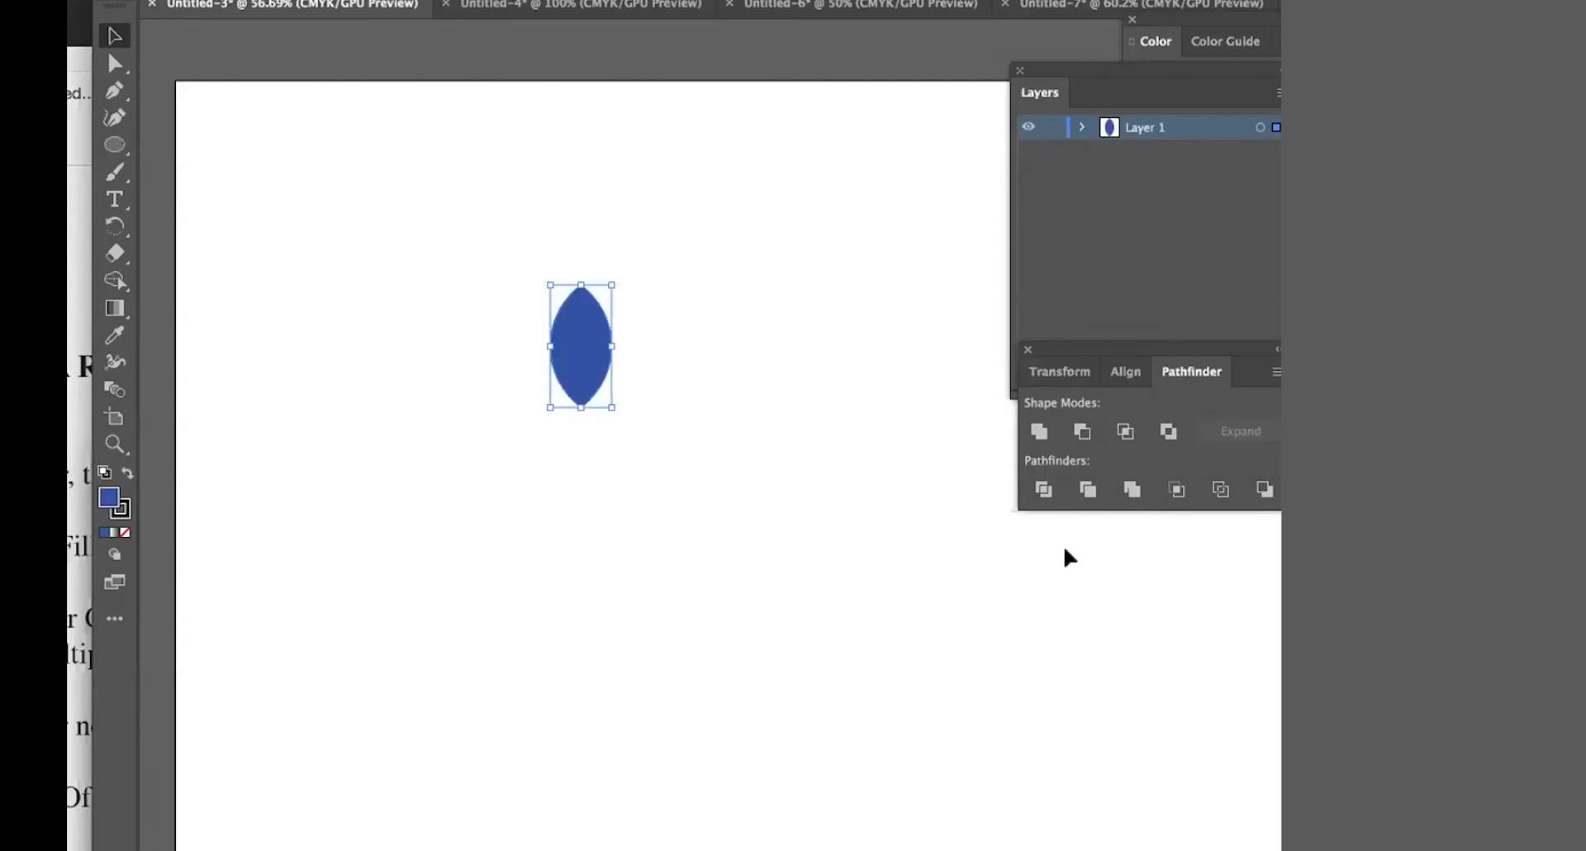
key("super+z")
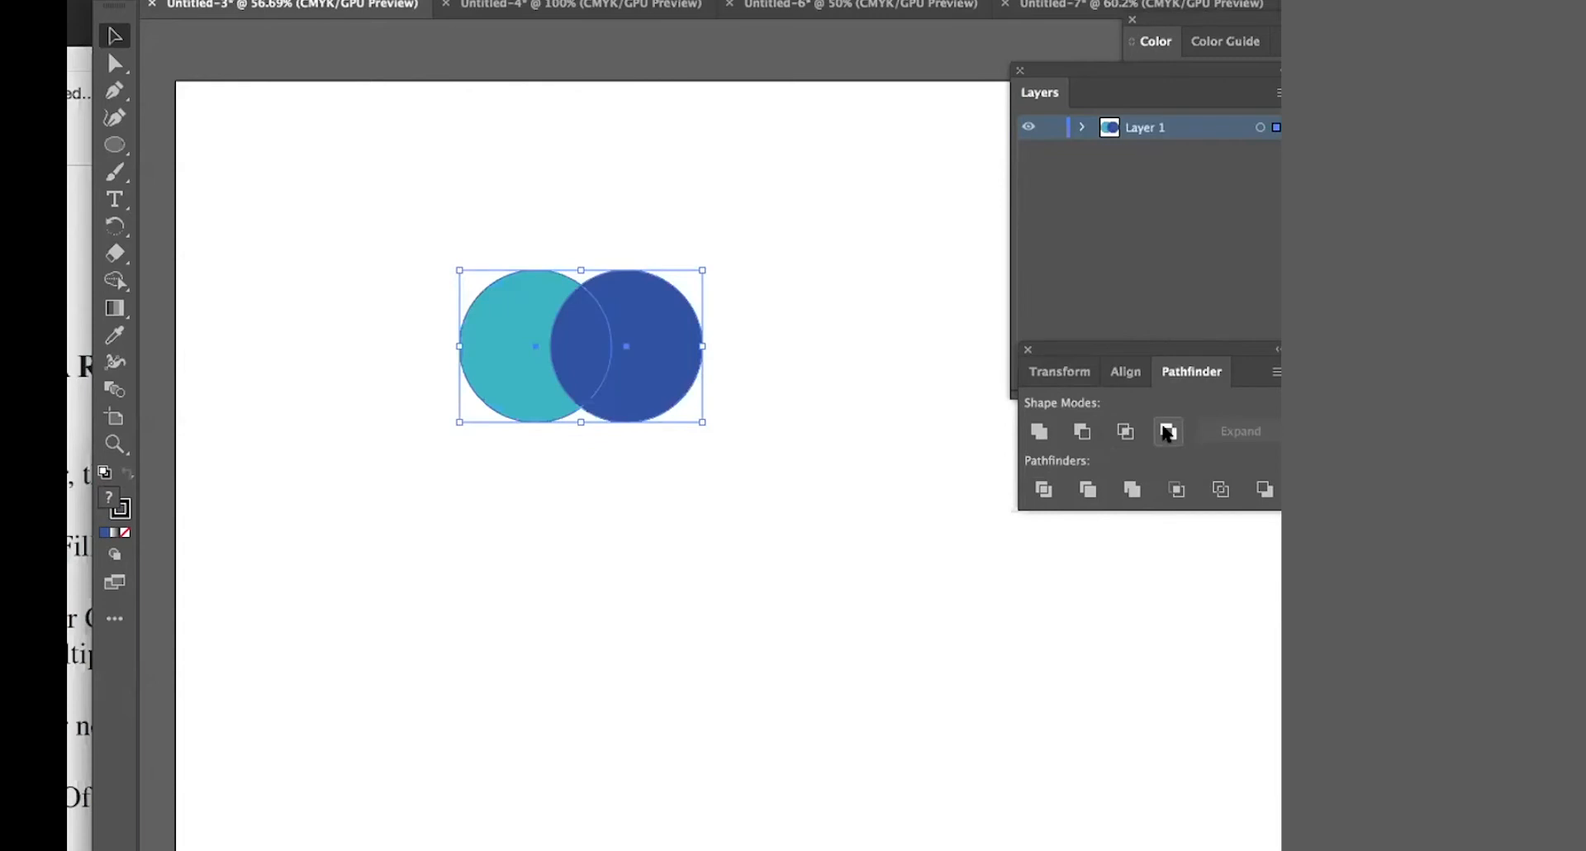
left_click(1167, 431)
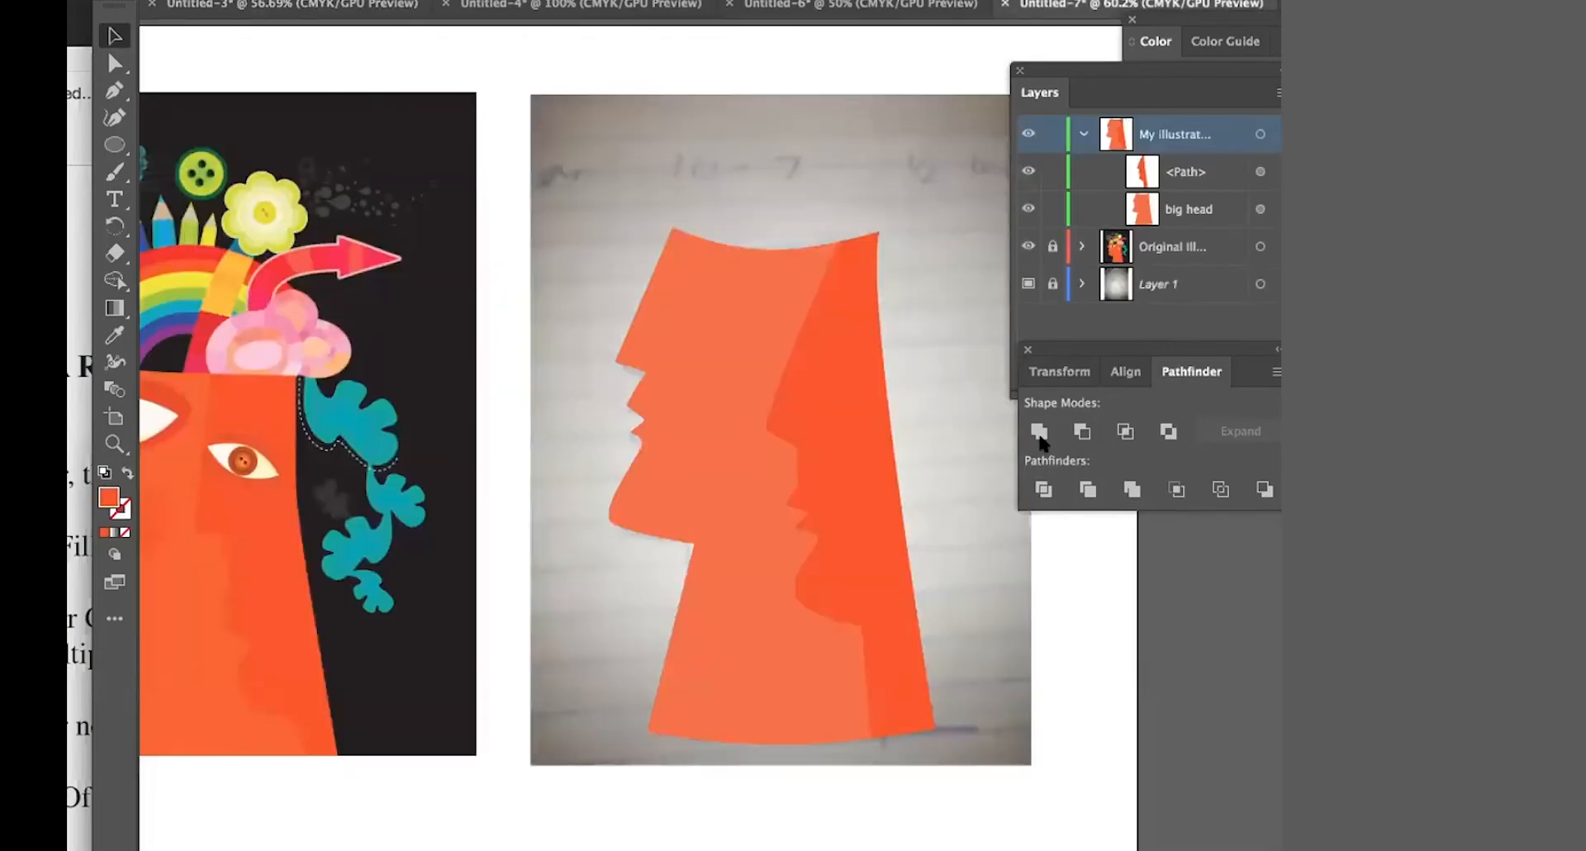
- Hide Layer 1, which holds the sketch photo, in the Untitled-7 document
left_click(1040, 306)
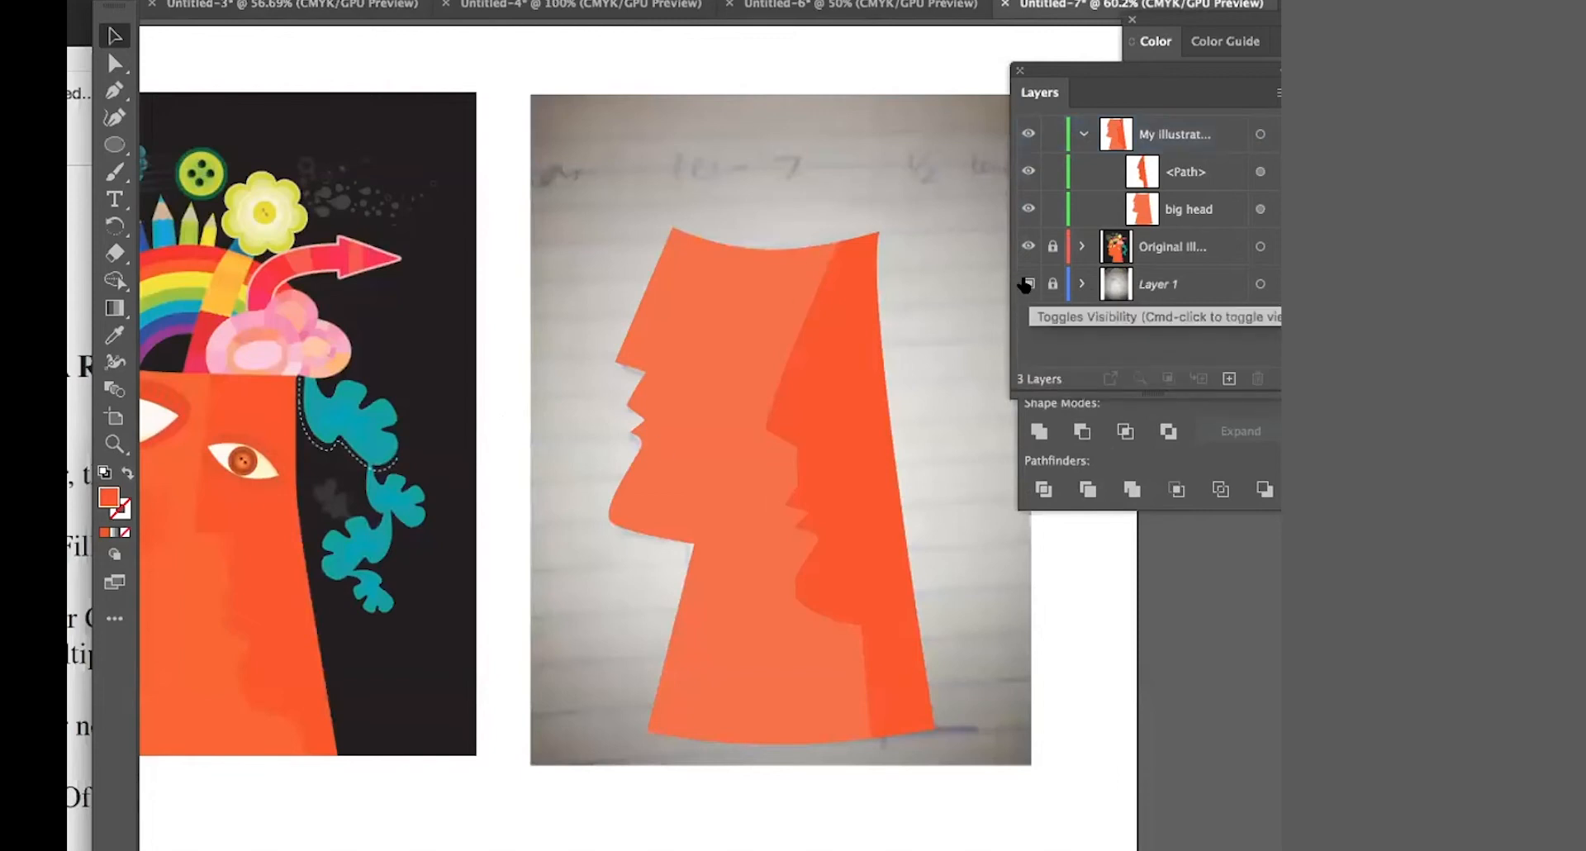
left_click(1027, 283)
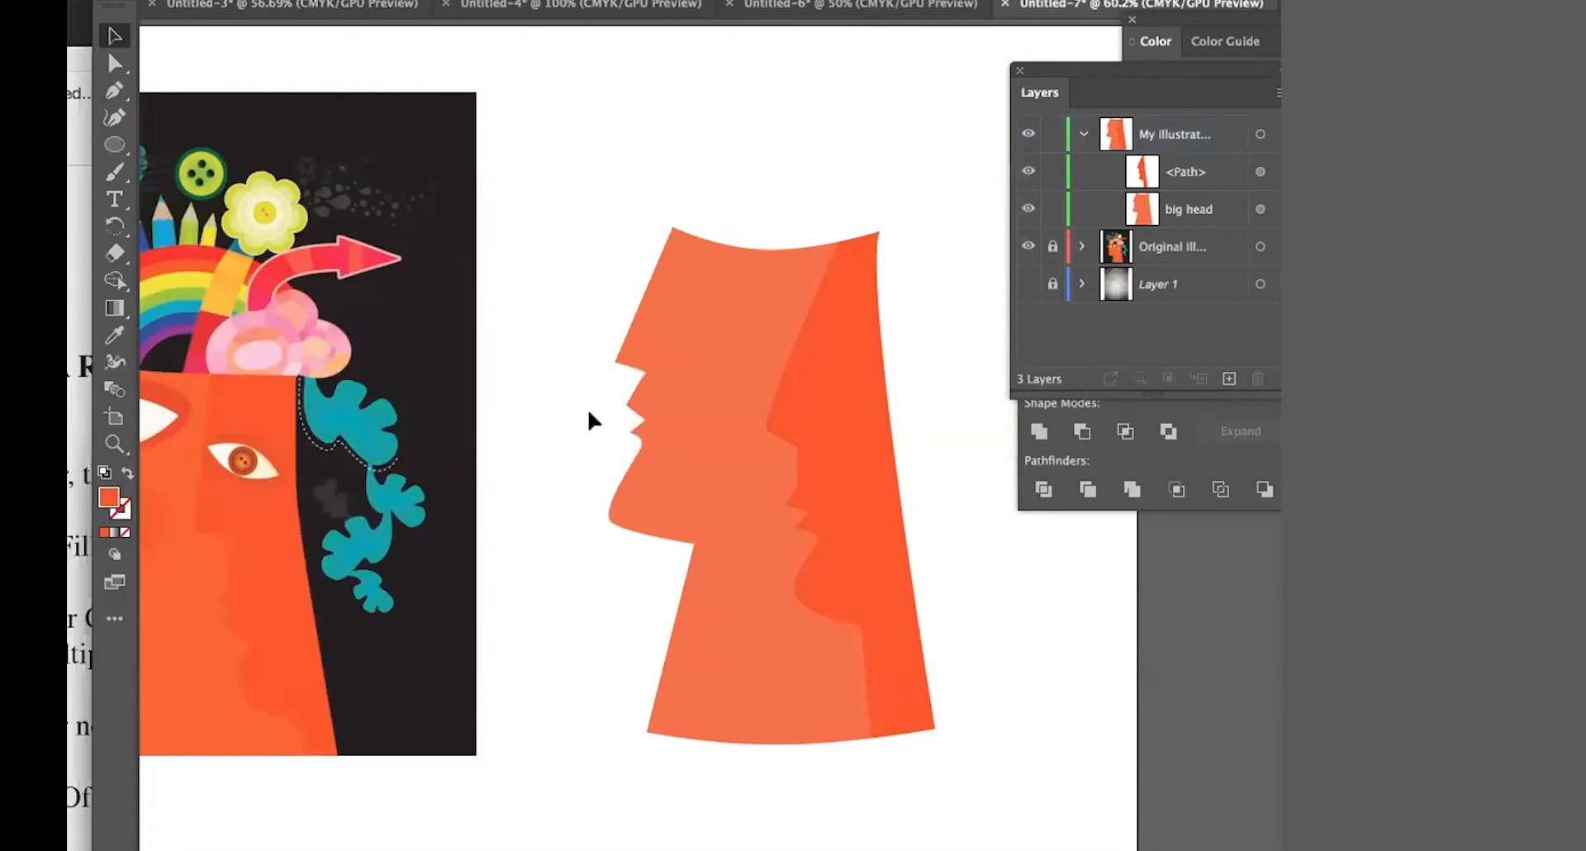
- Draw a small ellipse over the large head's mouth and fill it with the brown sampled from the original illustration's lips
left_click_drag(587, 399, 839, 345)
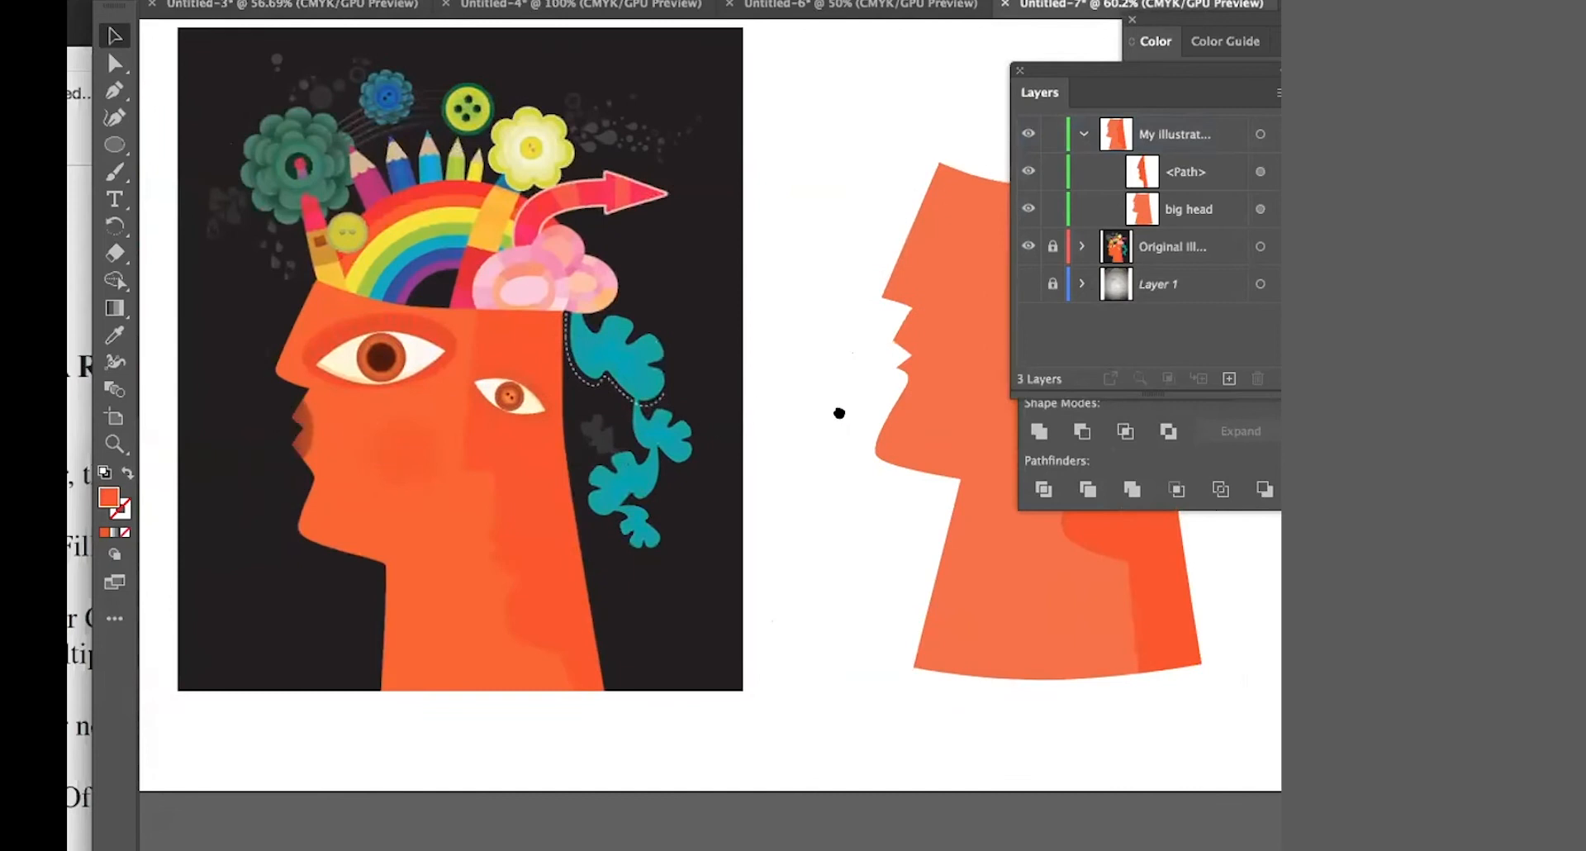
left_click_drag(840, 411, 687, 404)
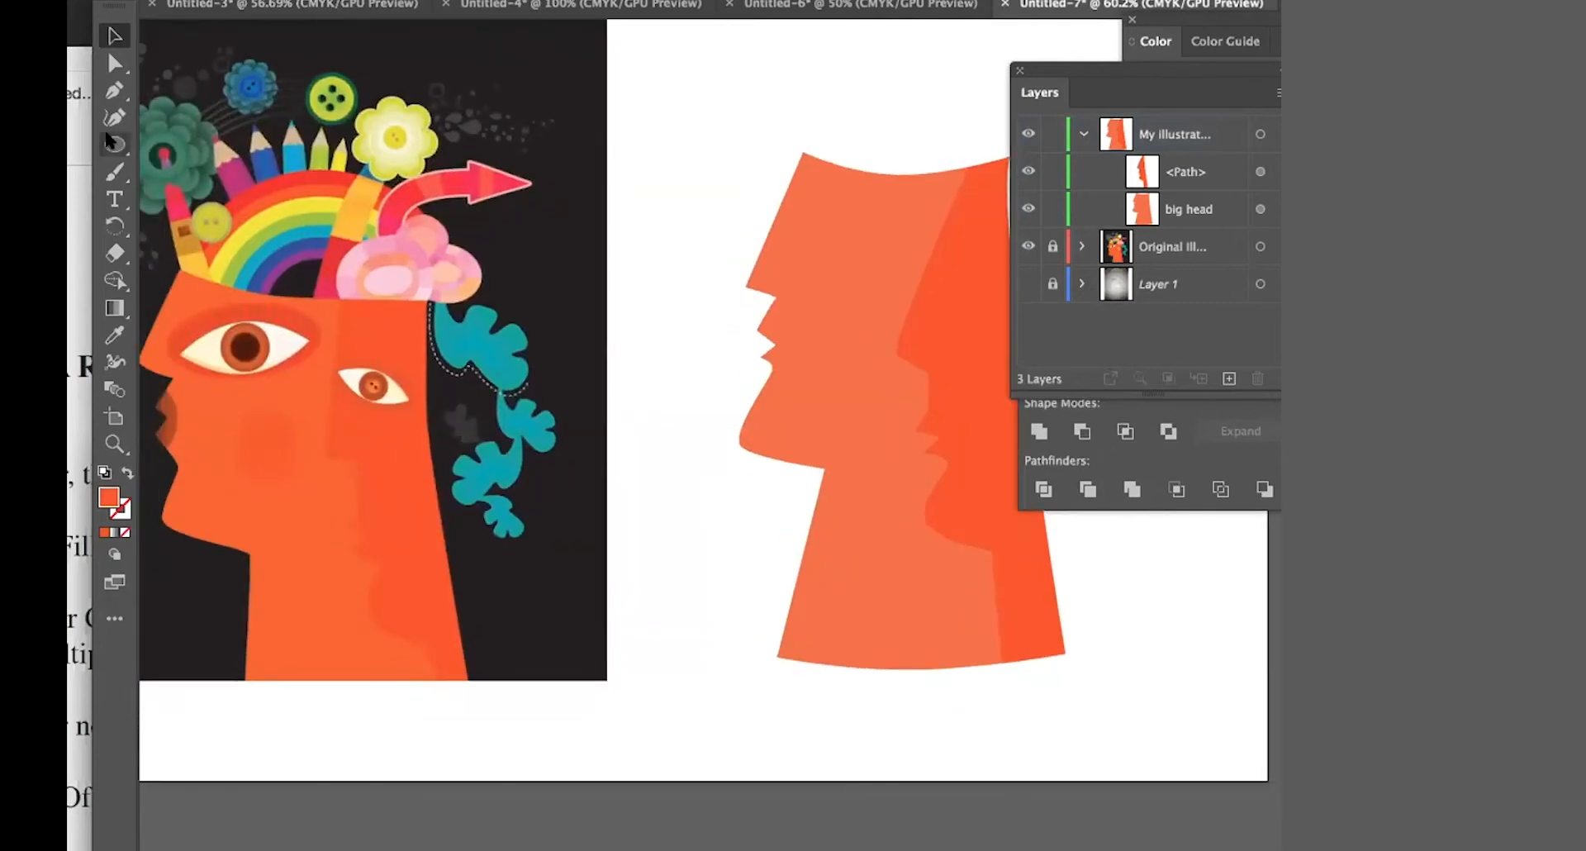
left_click(113, 144)
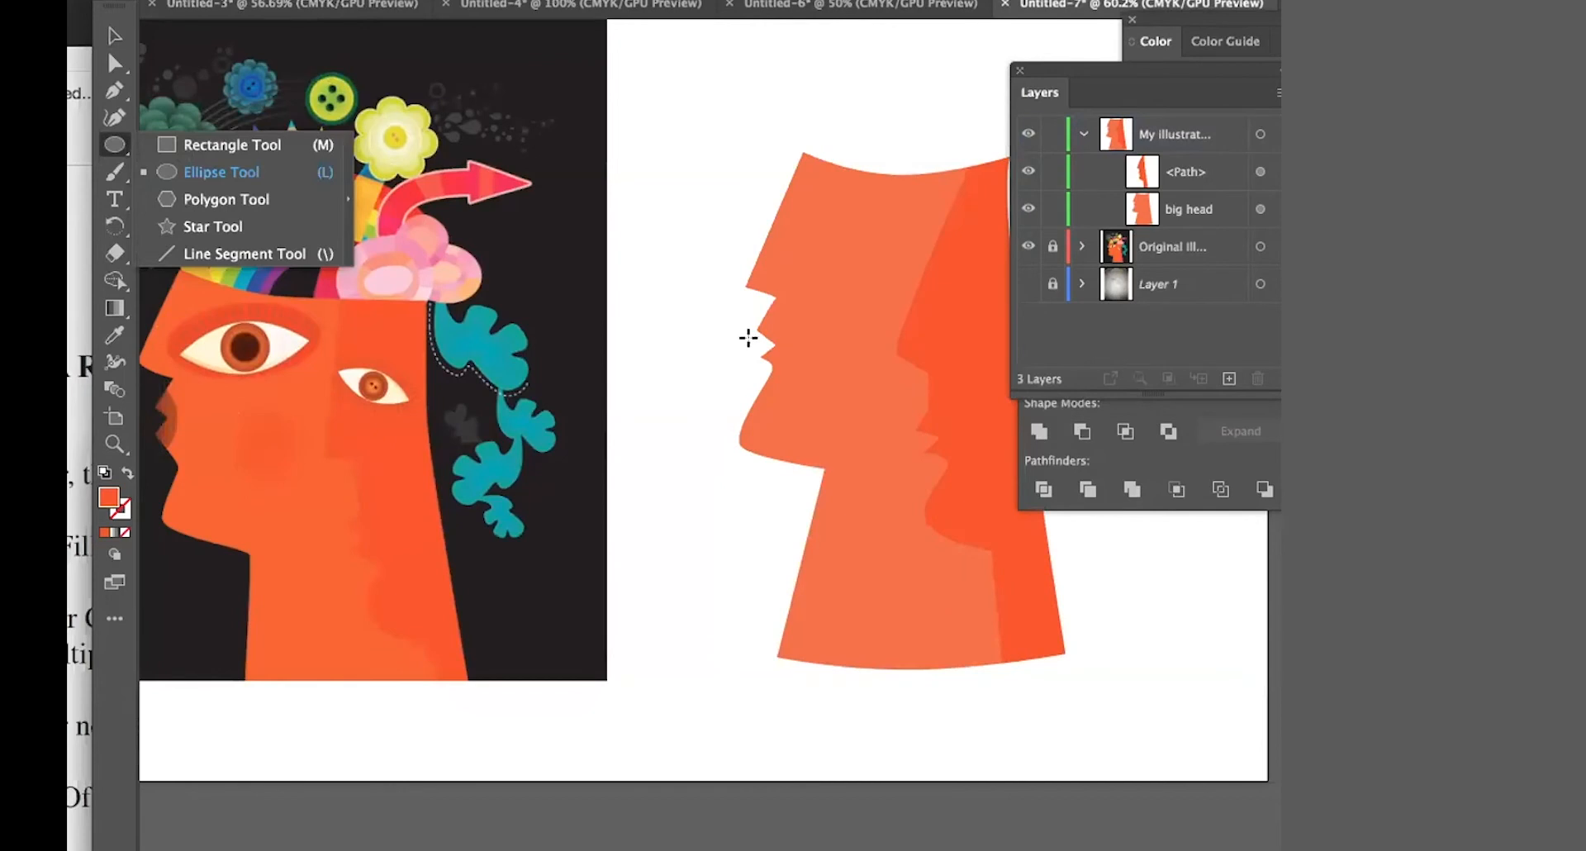
left_click_drag(754, 346, 779, 372)
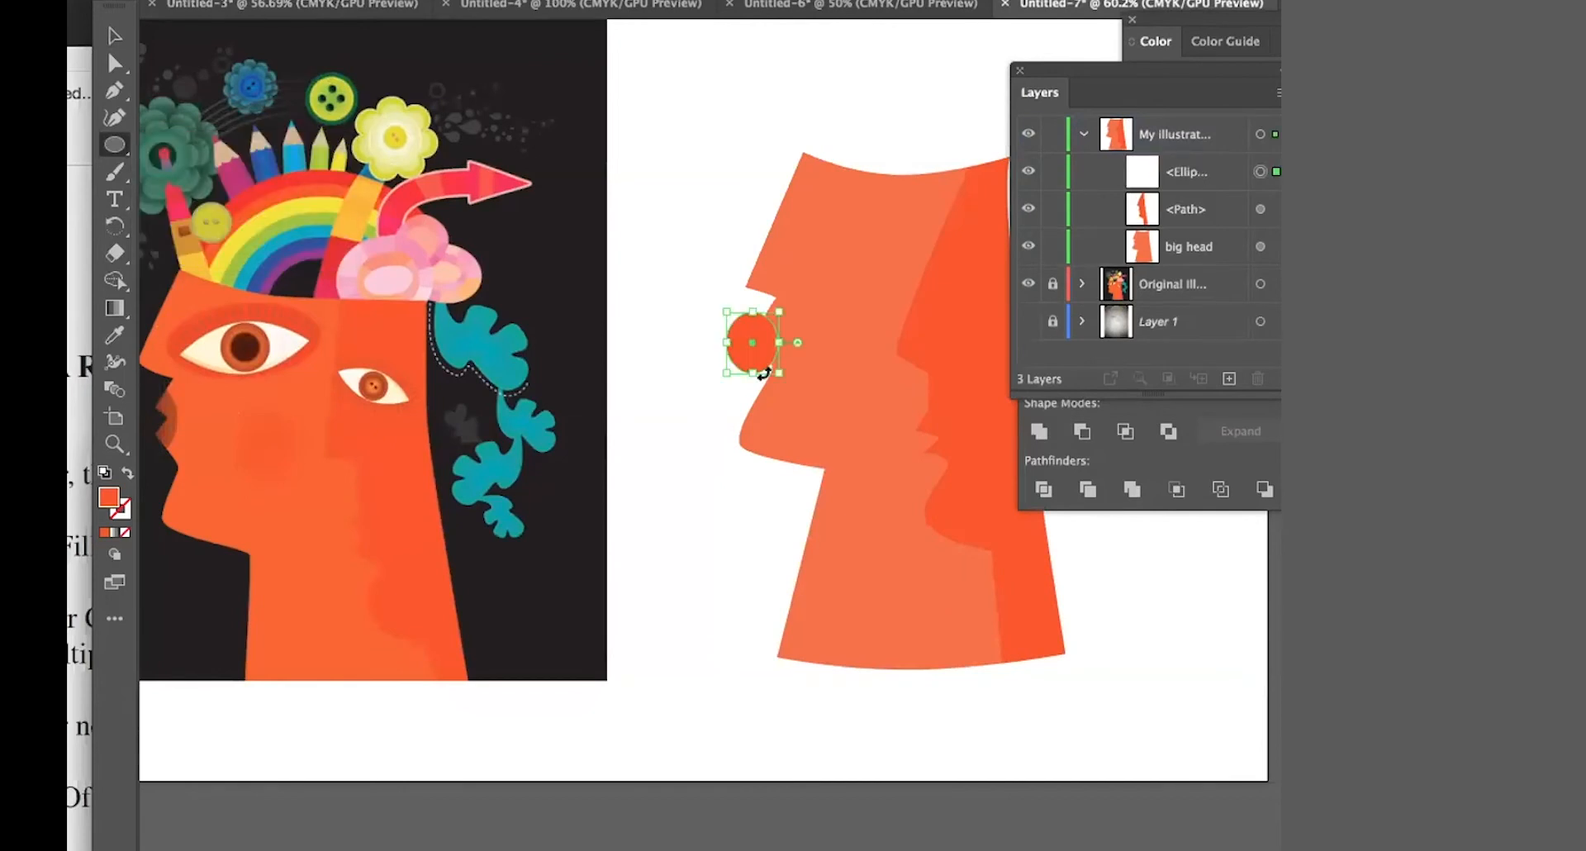
key("i")
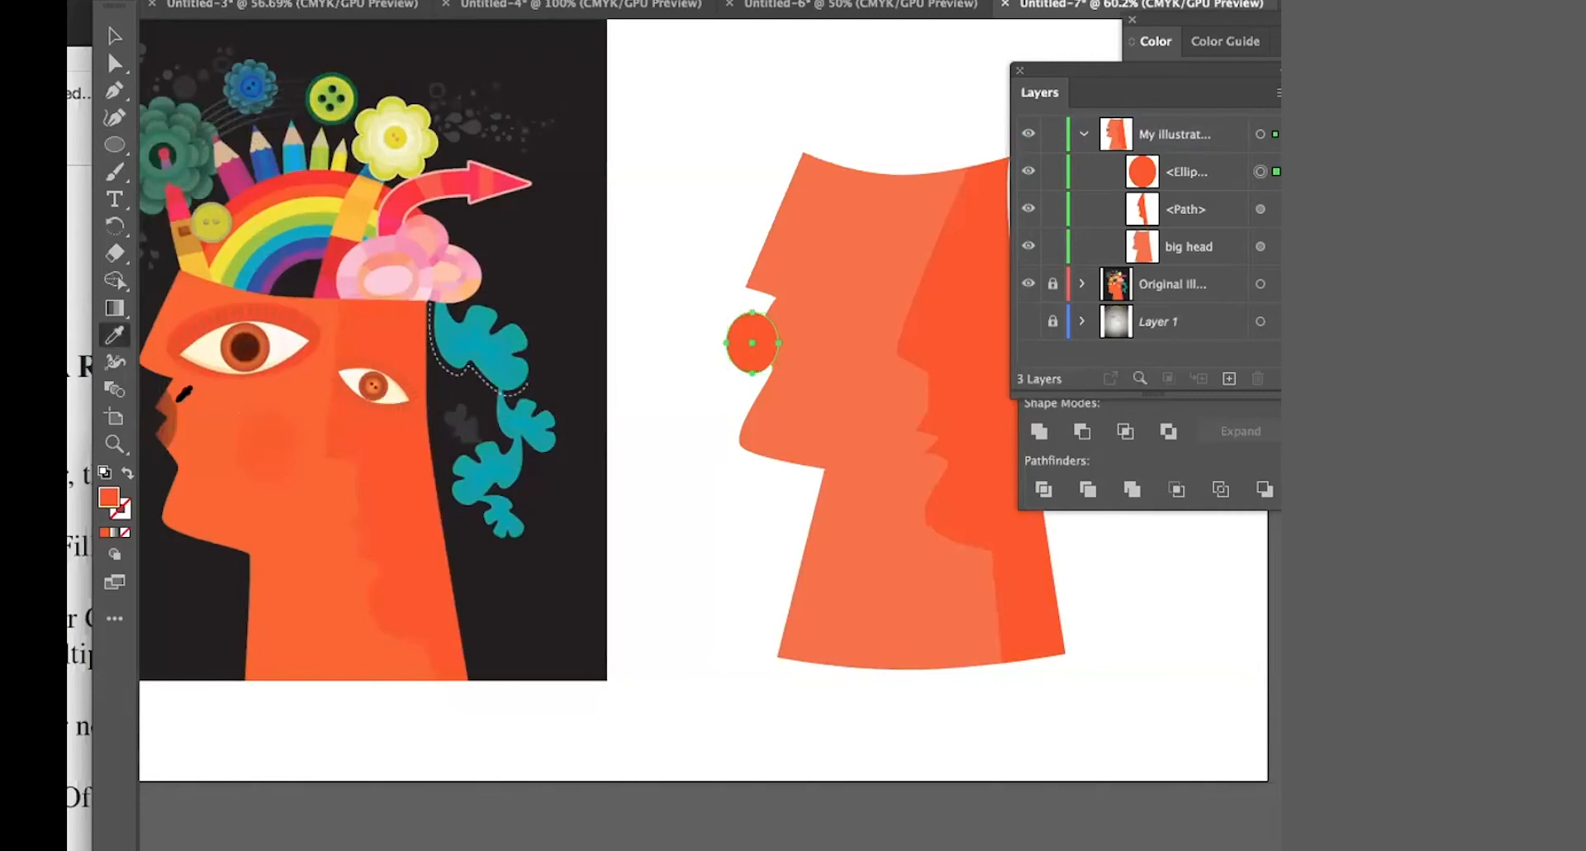
left_click(172, 398)
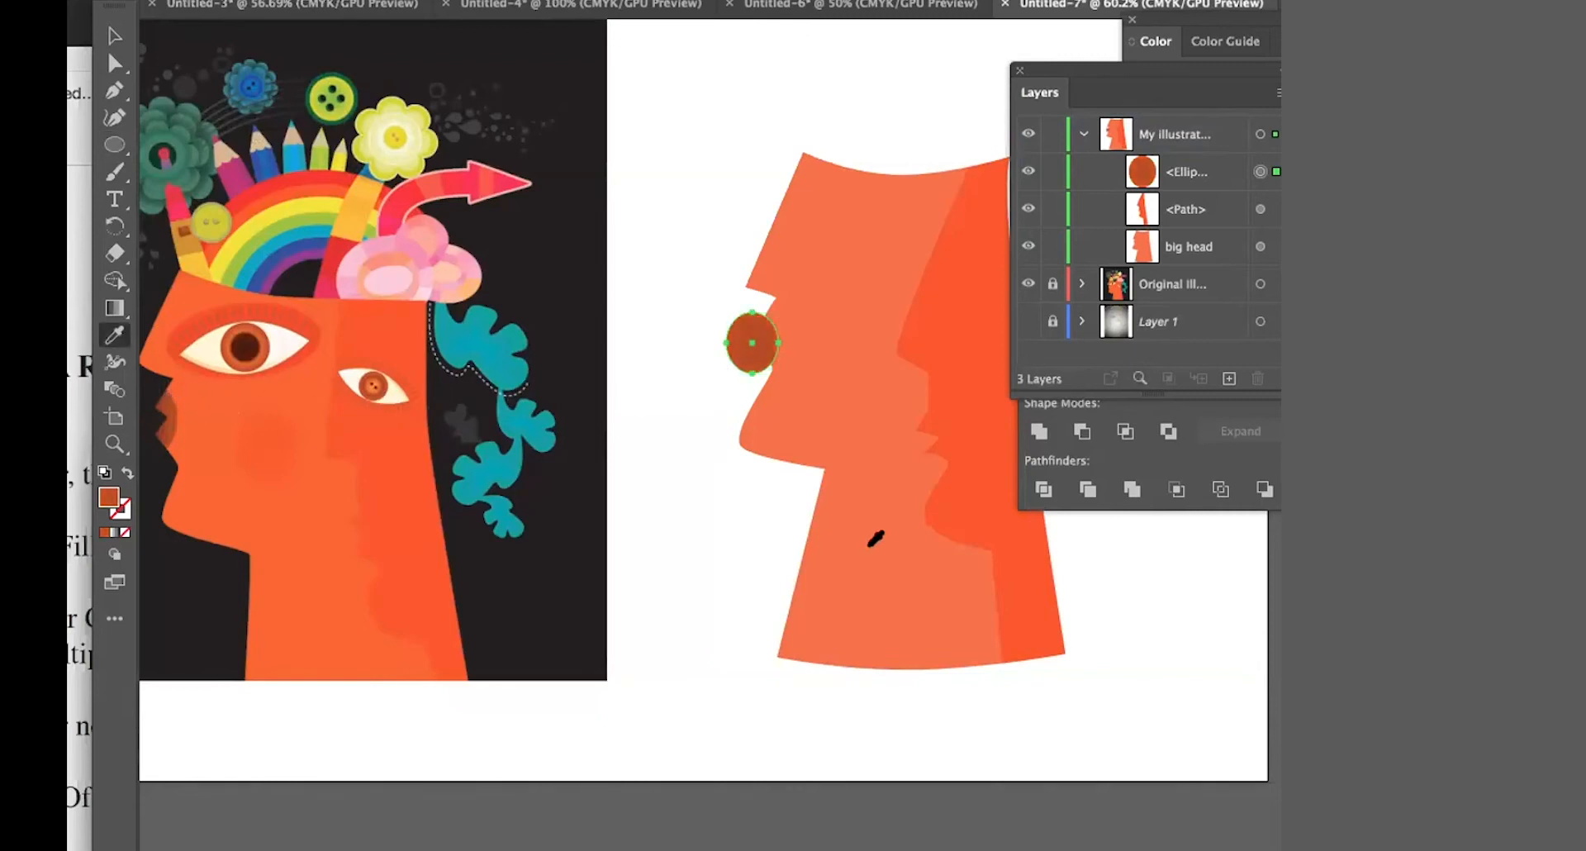
- Try to intersect the brown mouth ellipse with the big head path, undo it and deselect everything
left_click(116, 36)
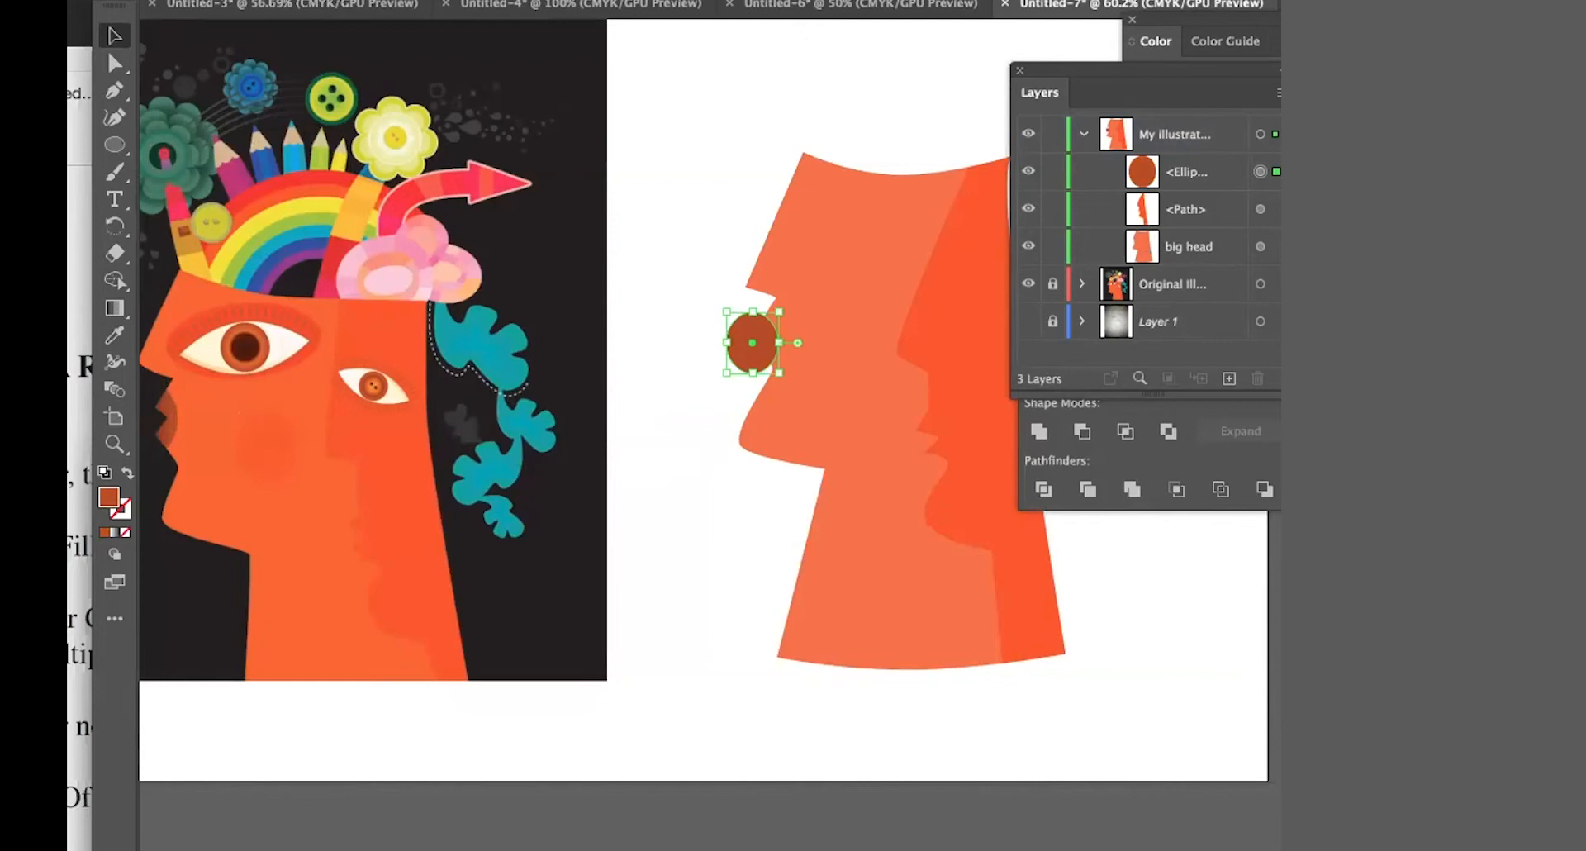
left_click(1274, 247)
left_click(1275, 172, "shift")
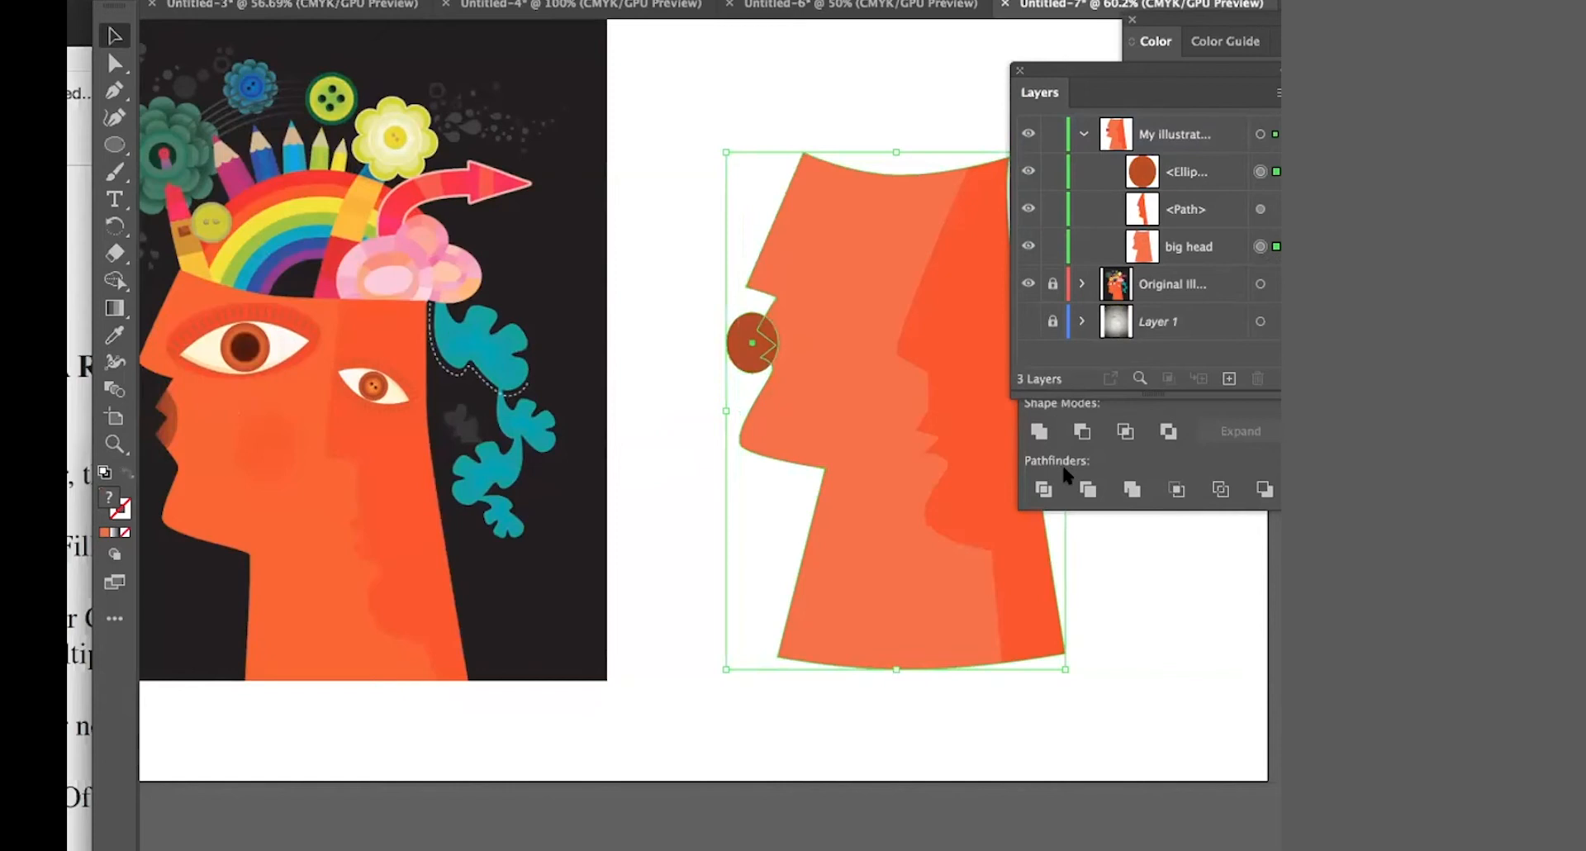
left_click(1125, 432)
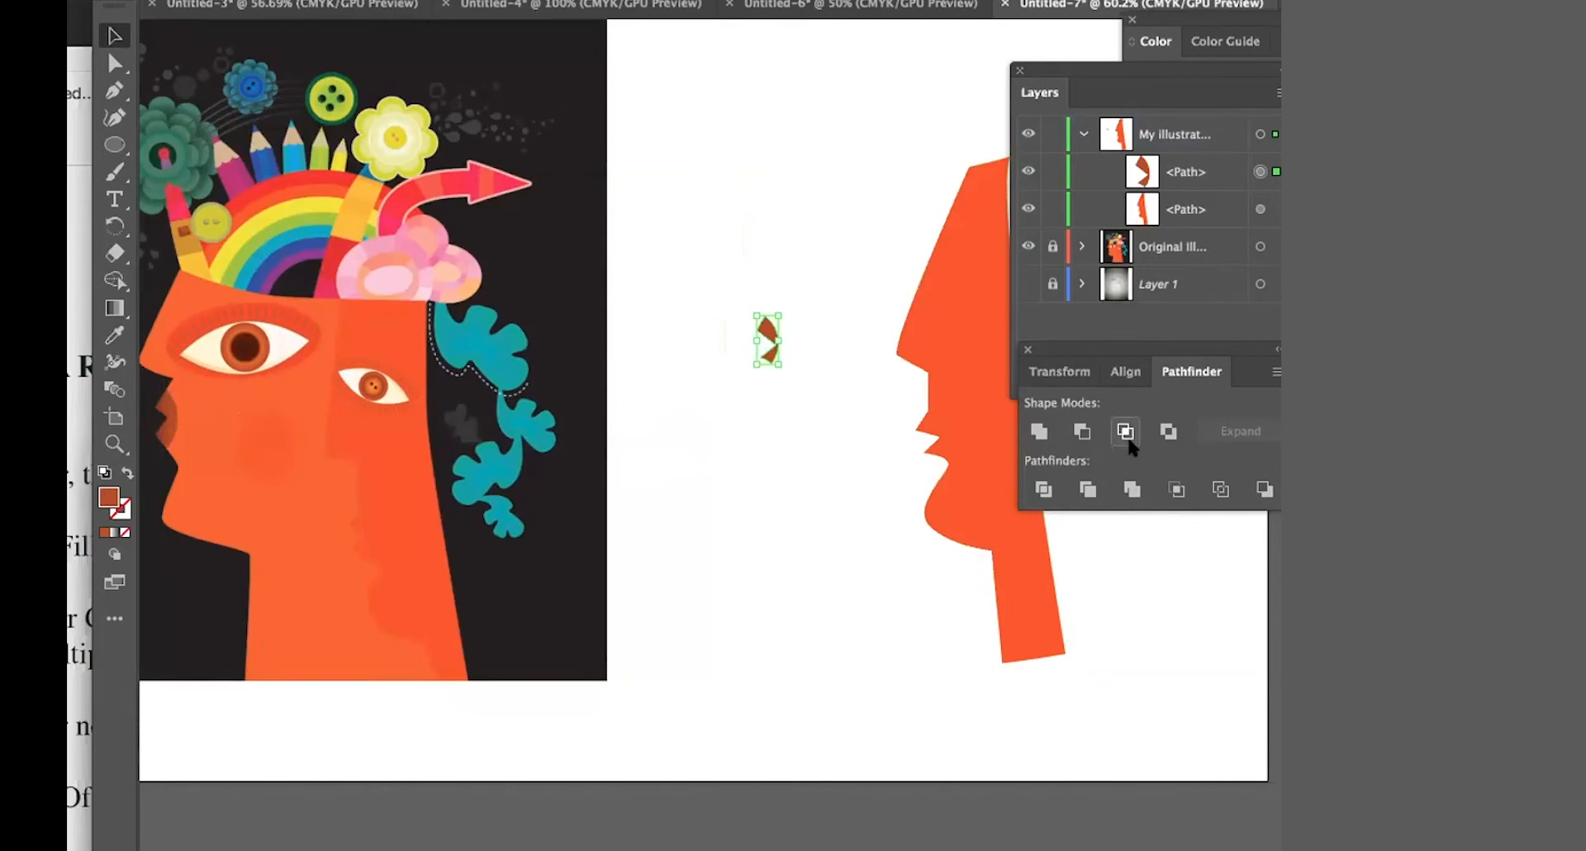
key("ctrl+z")
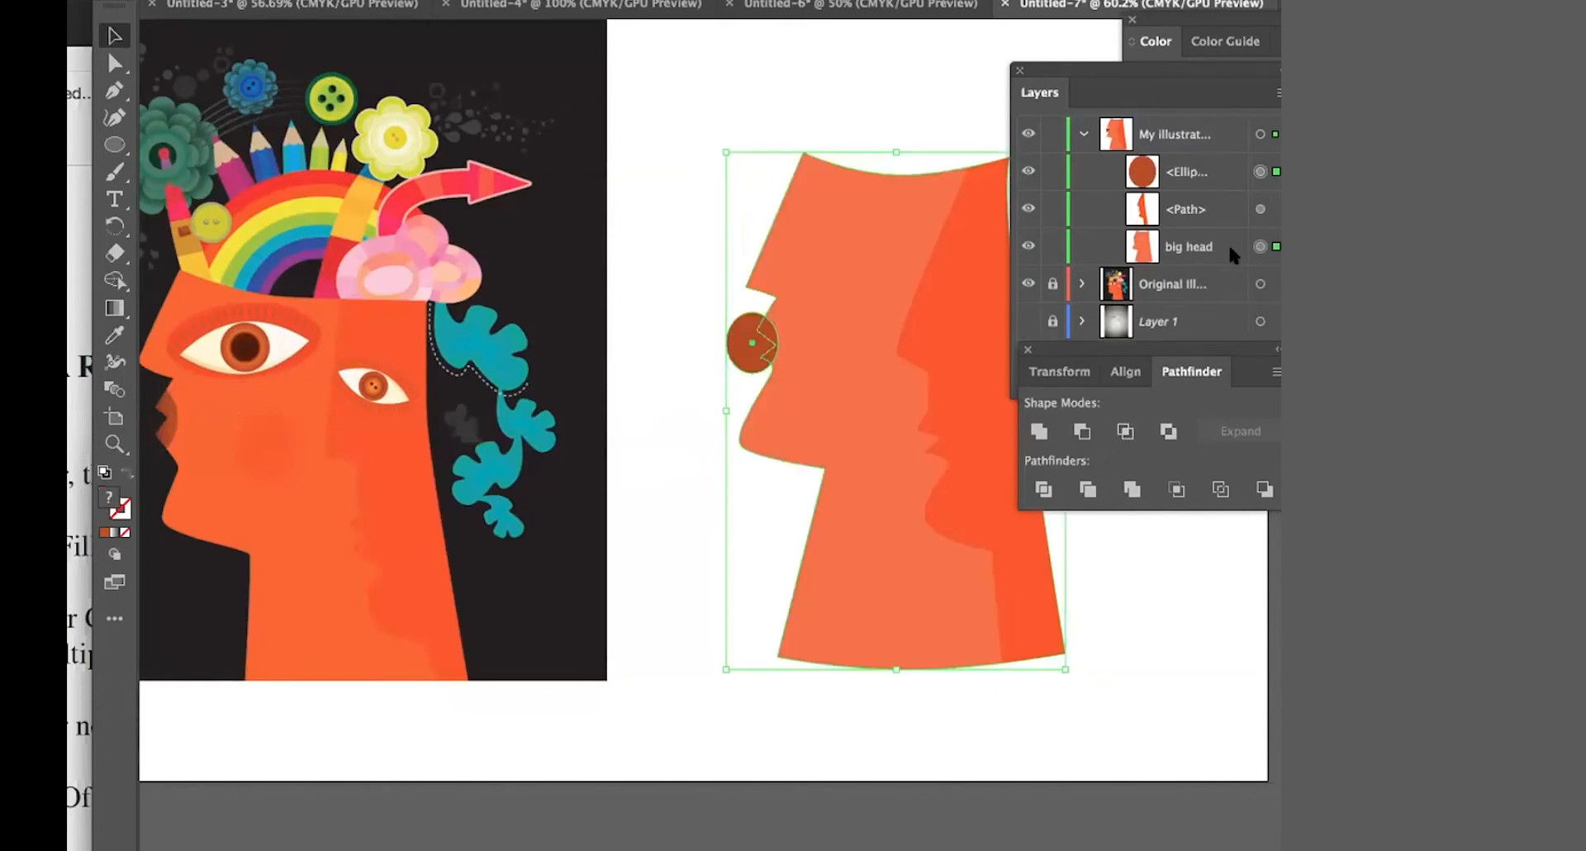
left_click(1187, 568)
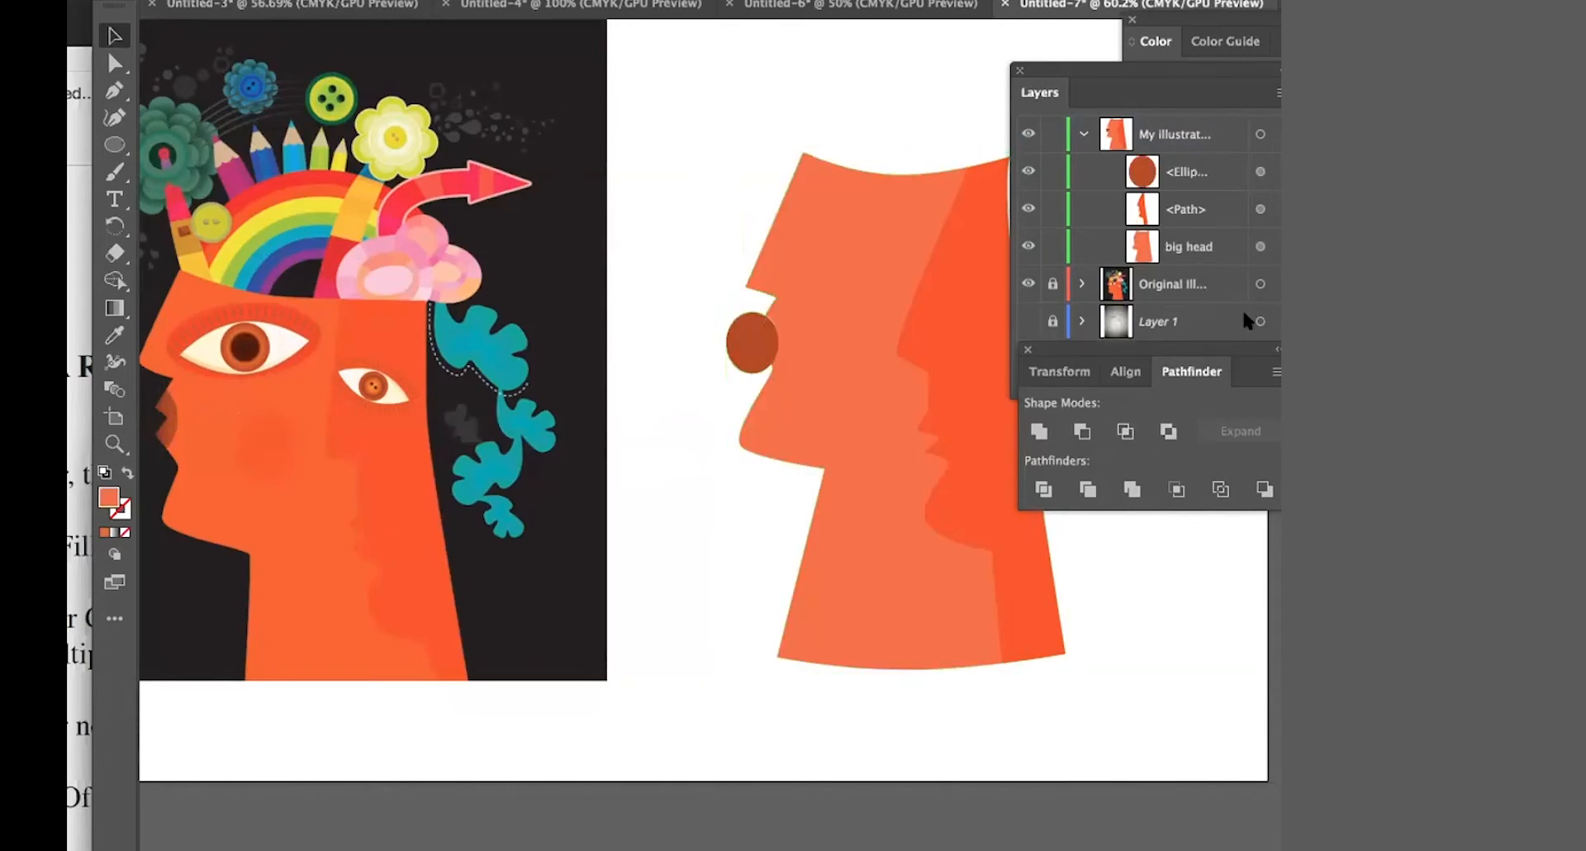
- Paste a duplicate of the big head path in place and select it together with the brown mouth ellipse
left_click(1259, 246)
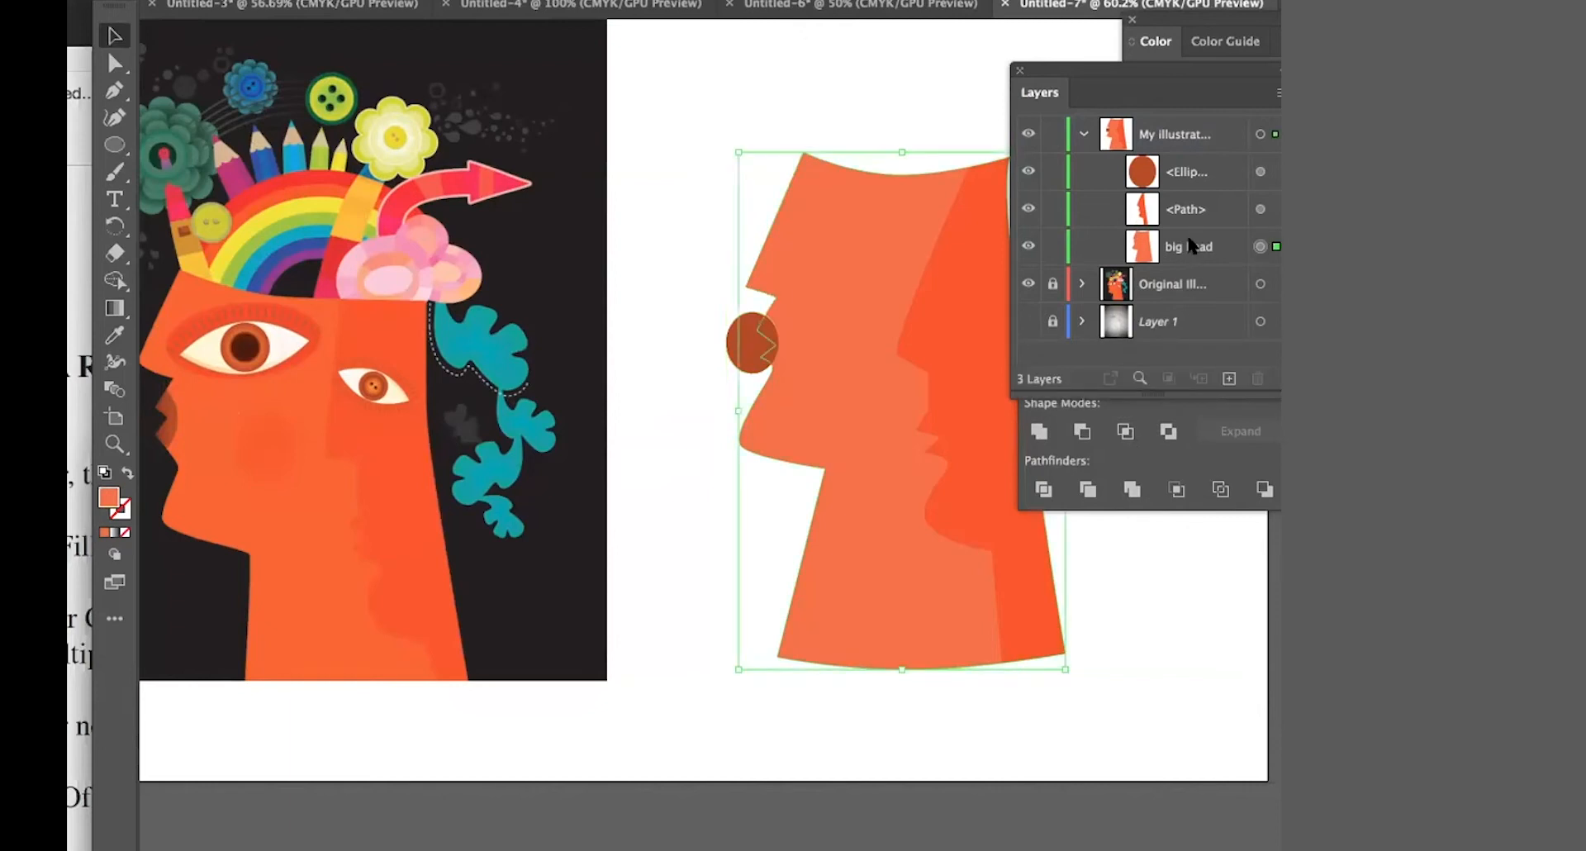
key("a")
key("ctrl+c")
key("ctrl+f")
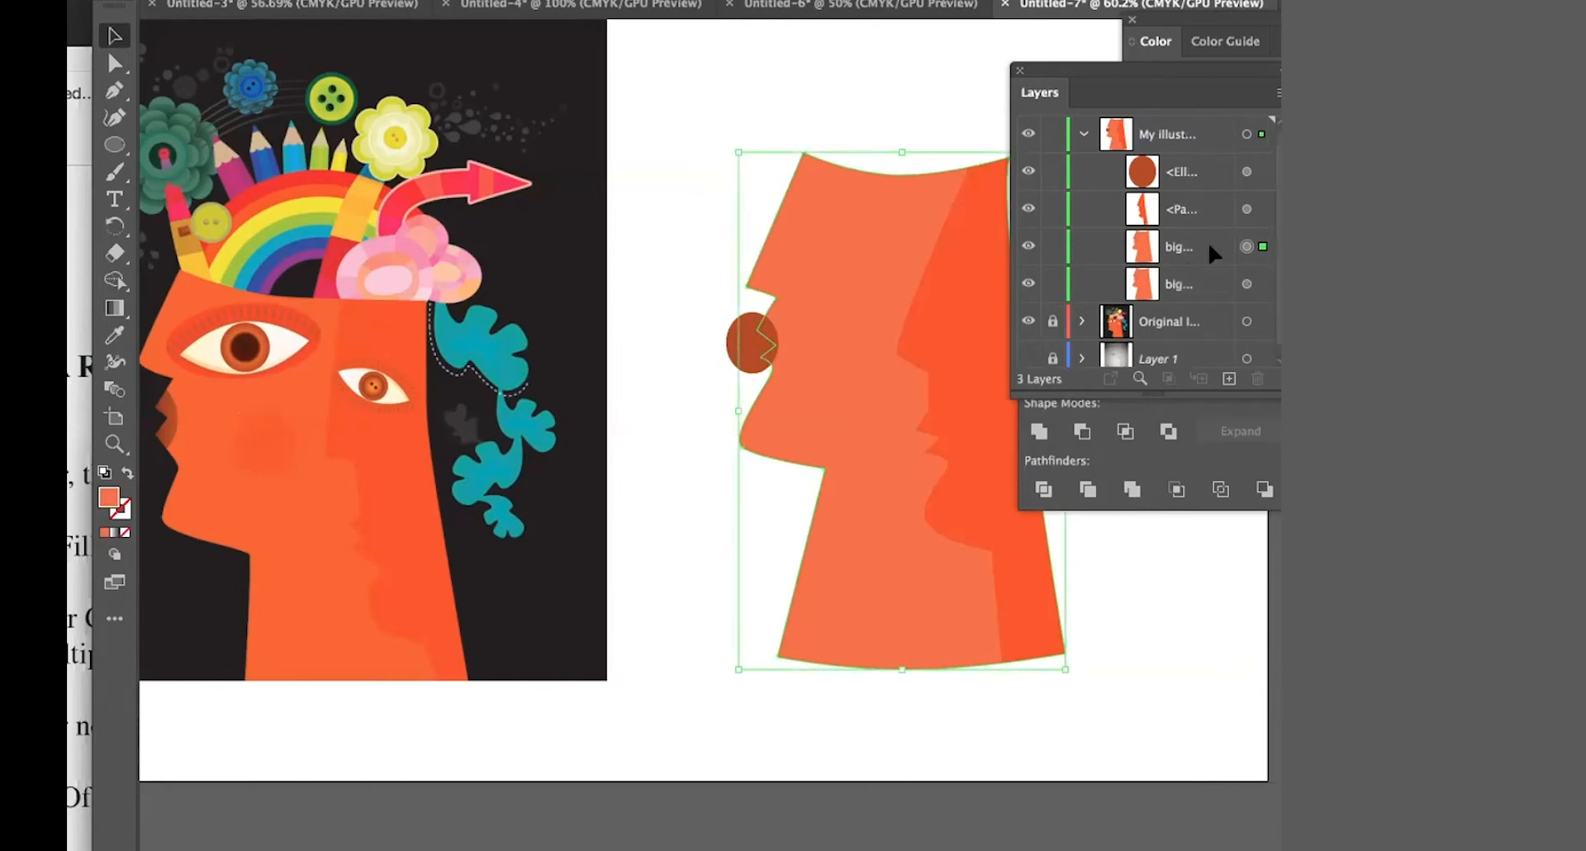
left_click(1248, 172, "shift")
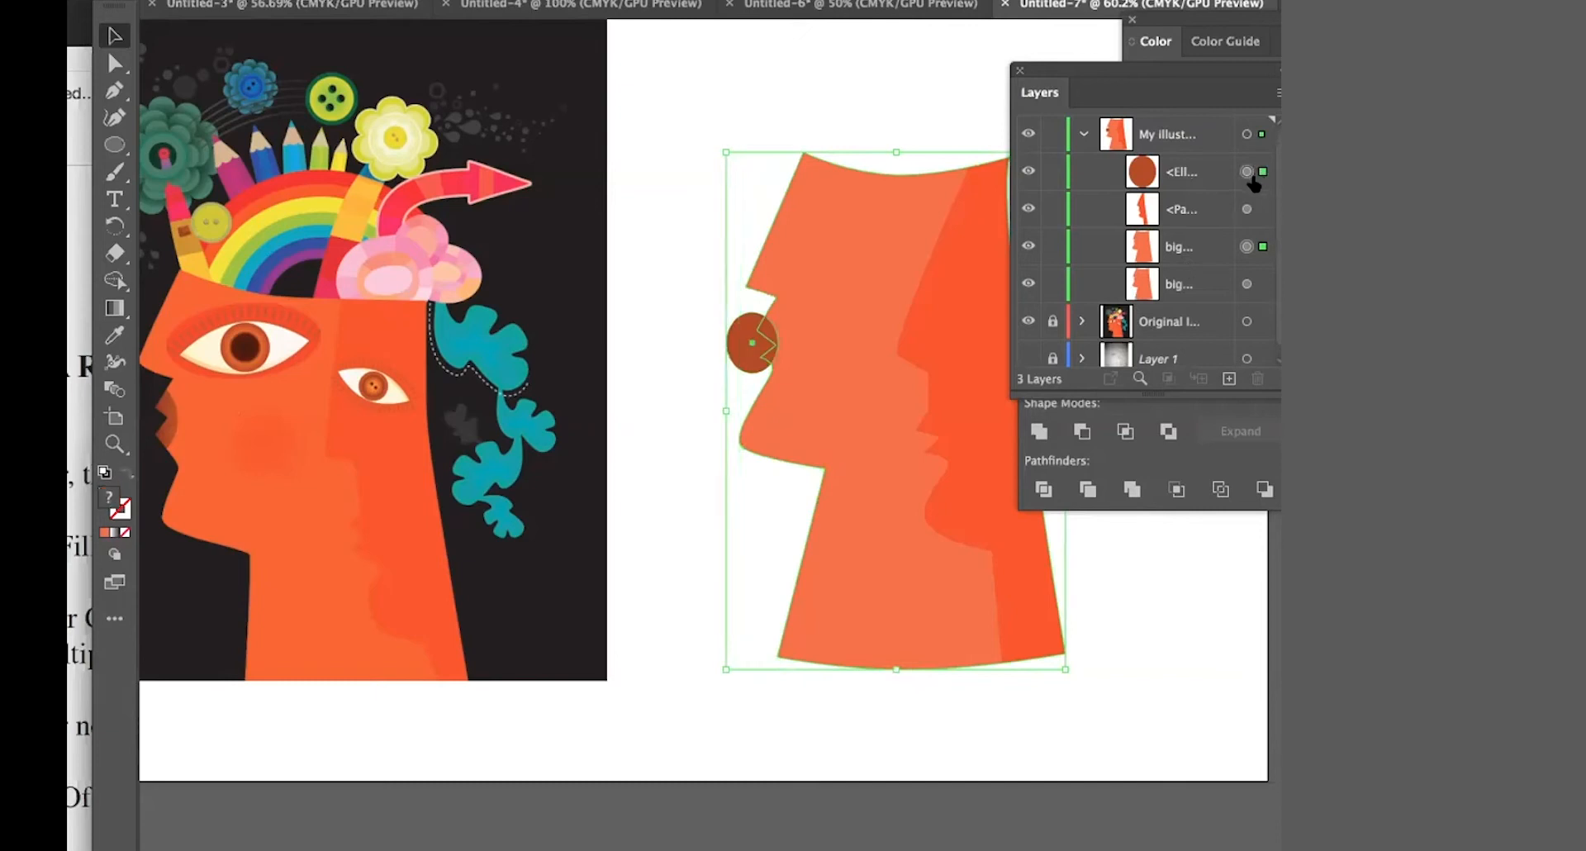
- Intersect the brown mouth ellipse with the duplicated big head path to trim the lips to the face, and deselect
left_click(1125, 433)
left_click(1125, 431)
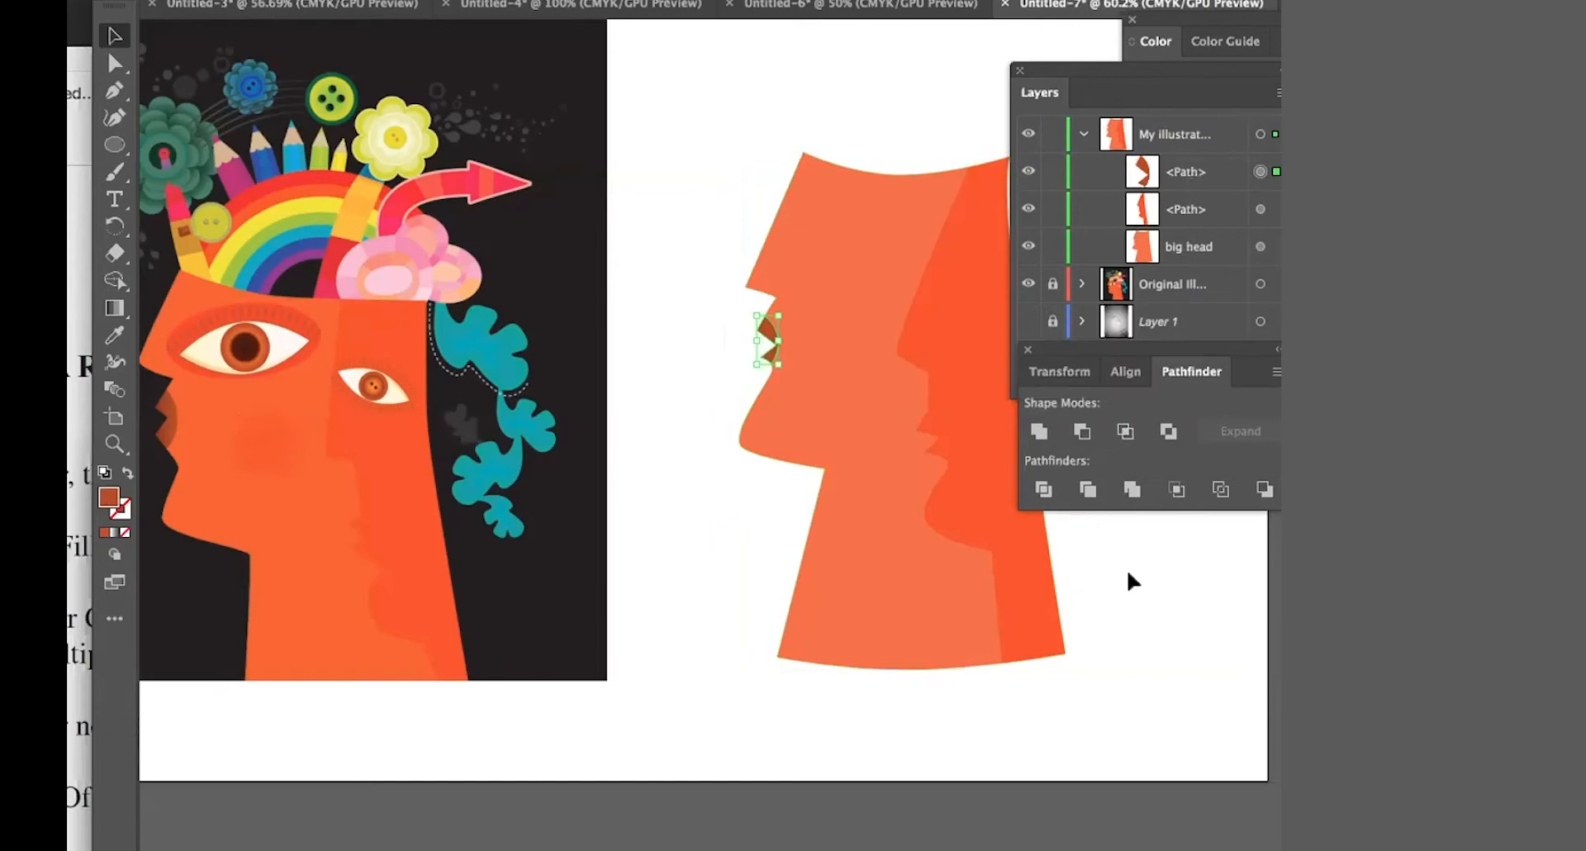
left_click(1193, 644)
left_click_drag(1139, 3, 1119, 12)
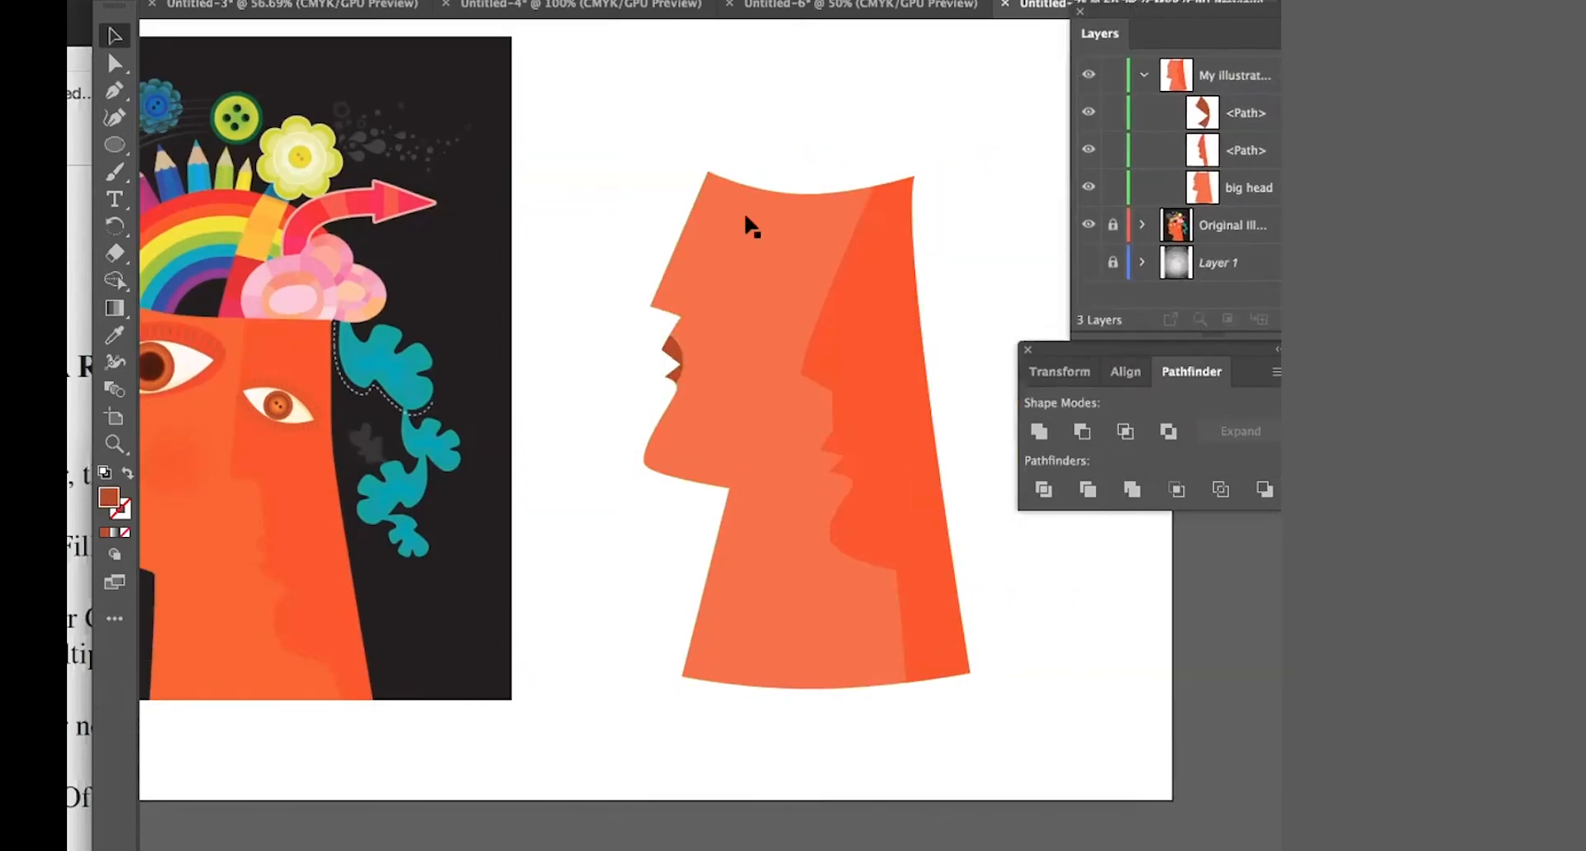
- Examine the vector head with its trimmed lips alongside the original illustration
left_click_drag(722, 231, 967, 273)
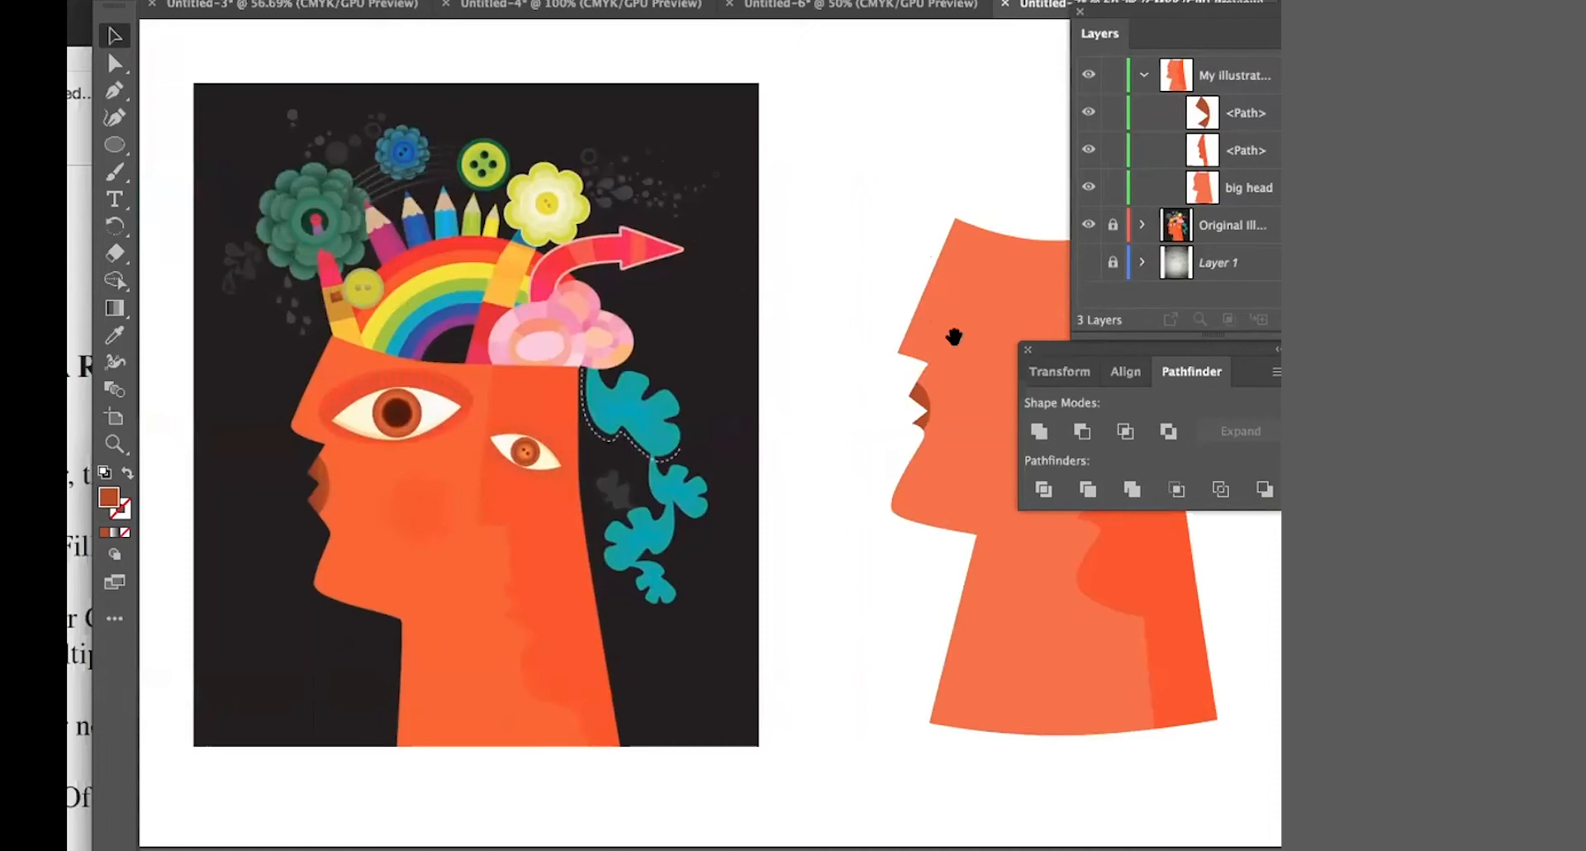
scroll(662, 323, "right", 10)
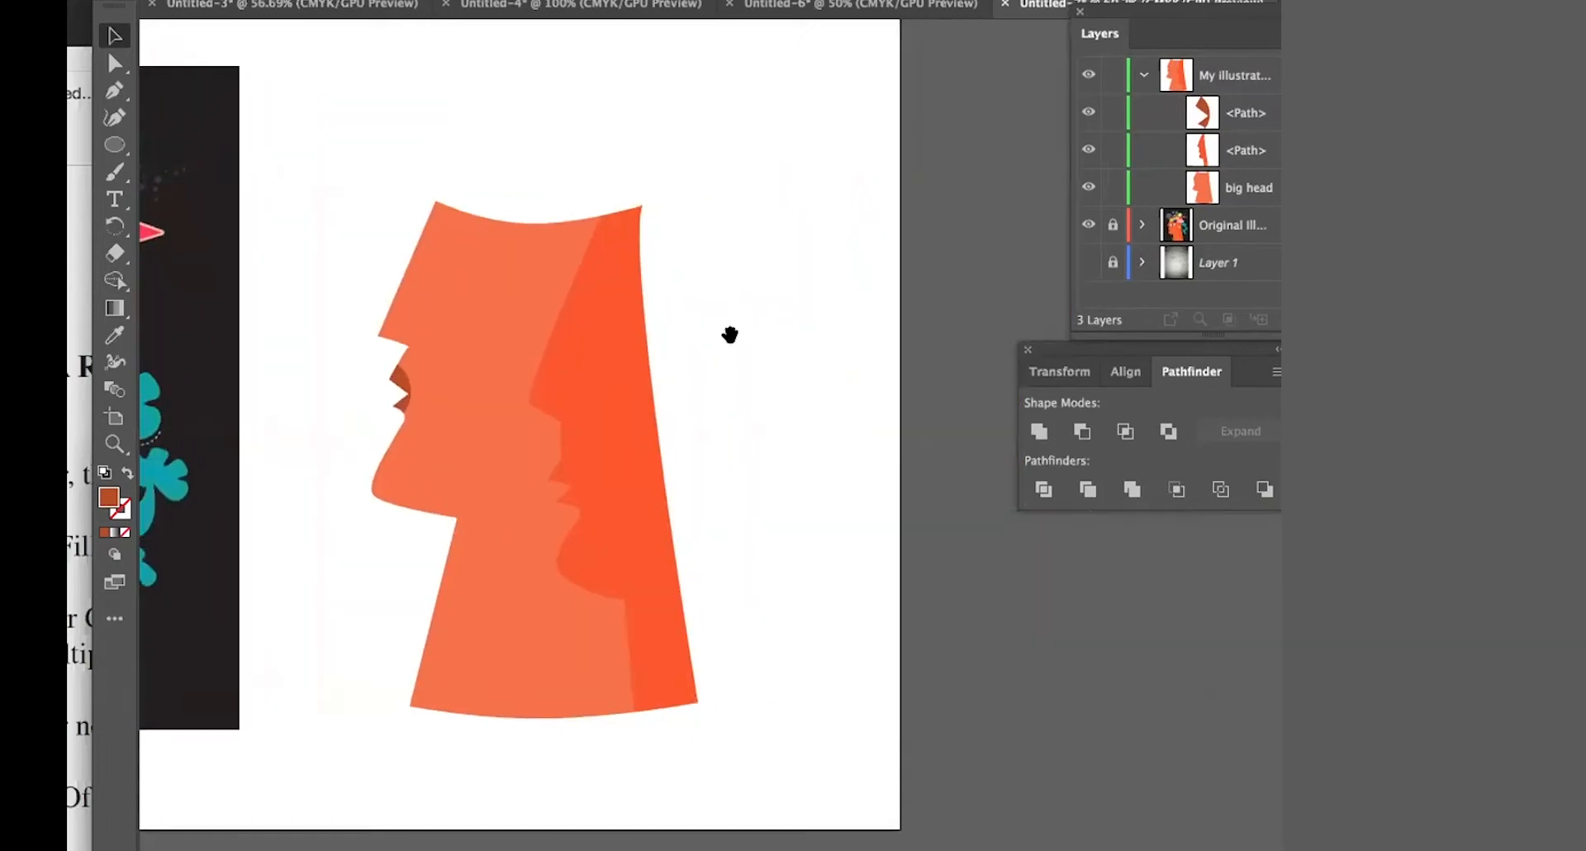
scroll(732, 331, "down", 5)
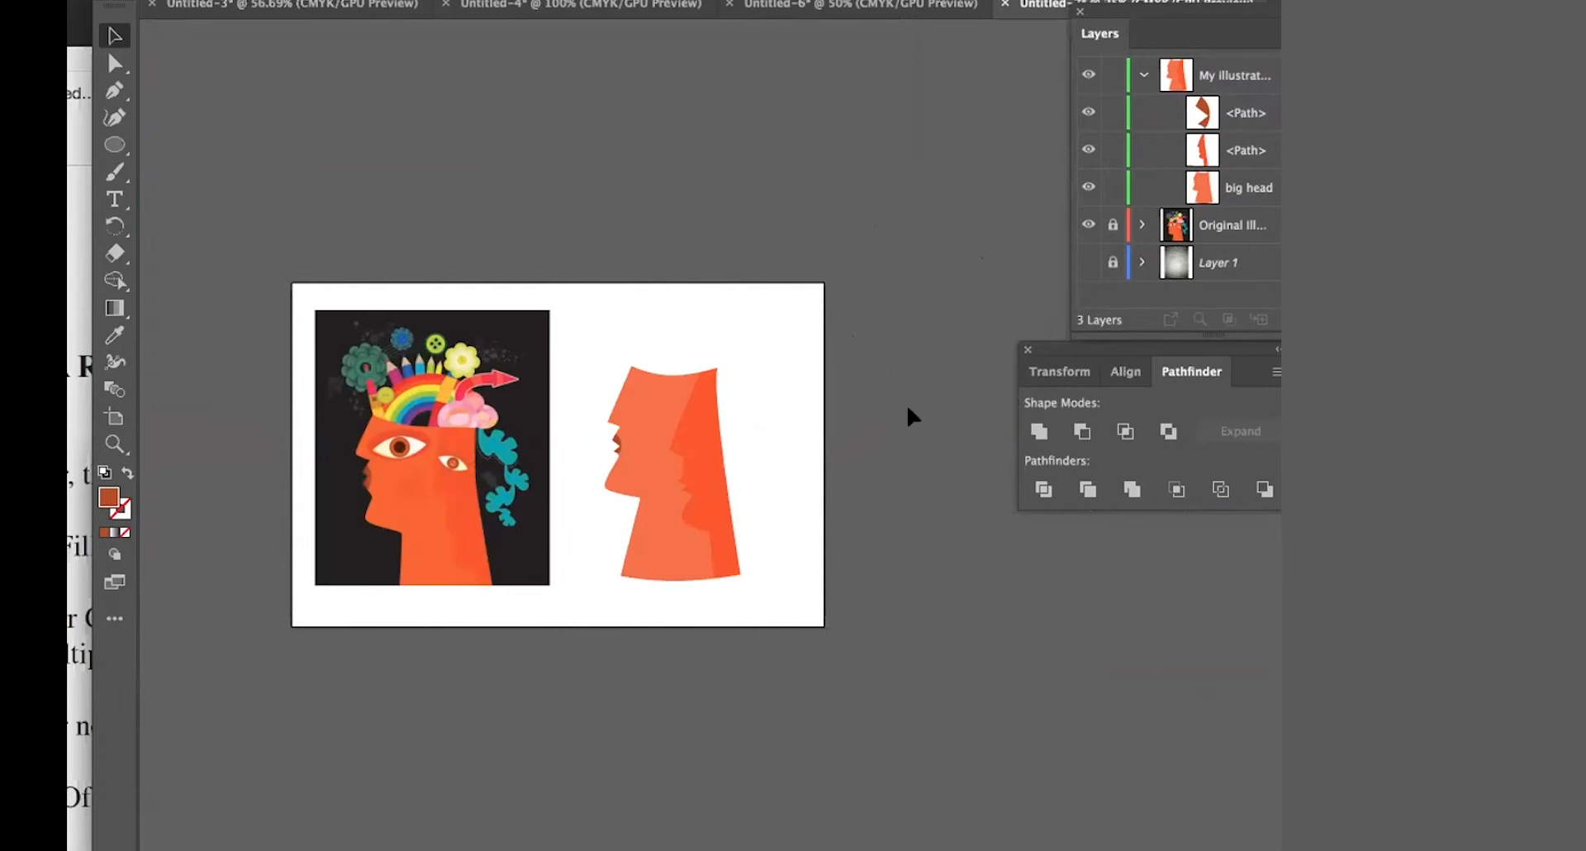
key("super+equal")
key("super+equal")
key("super+equal")
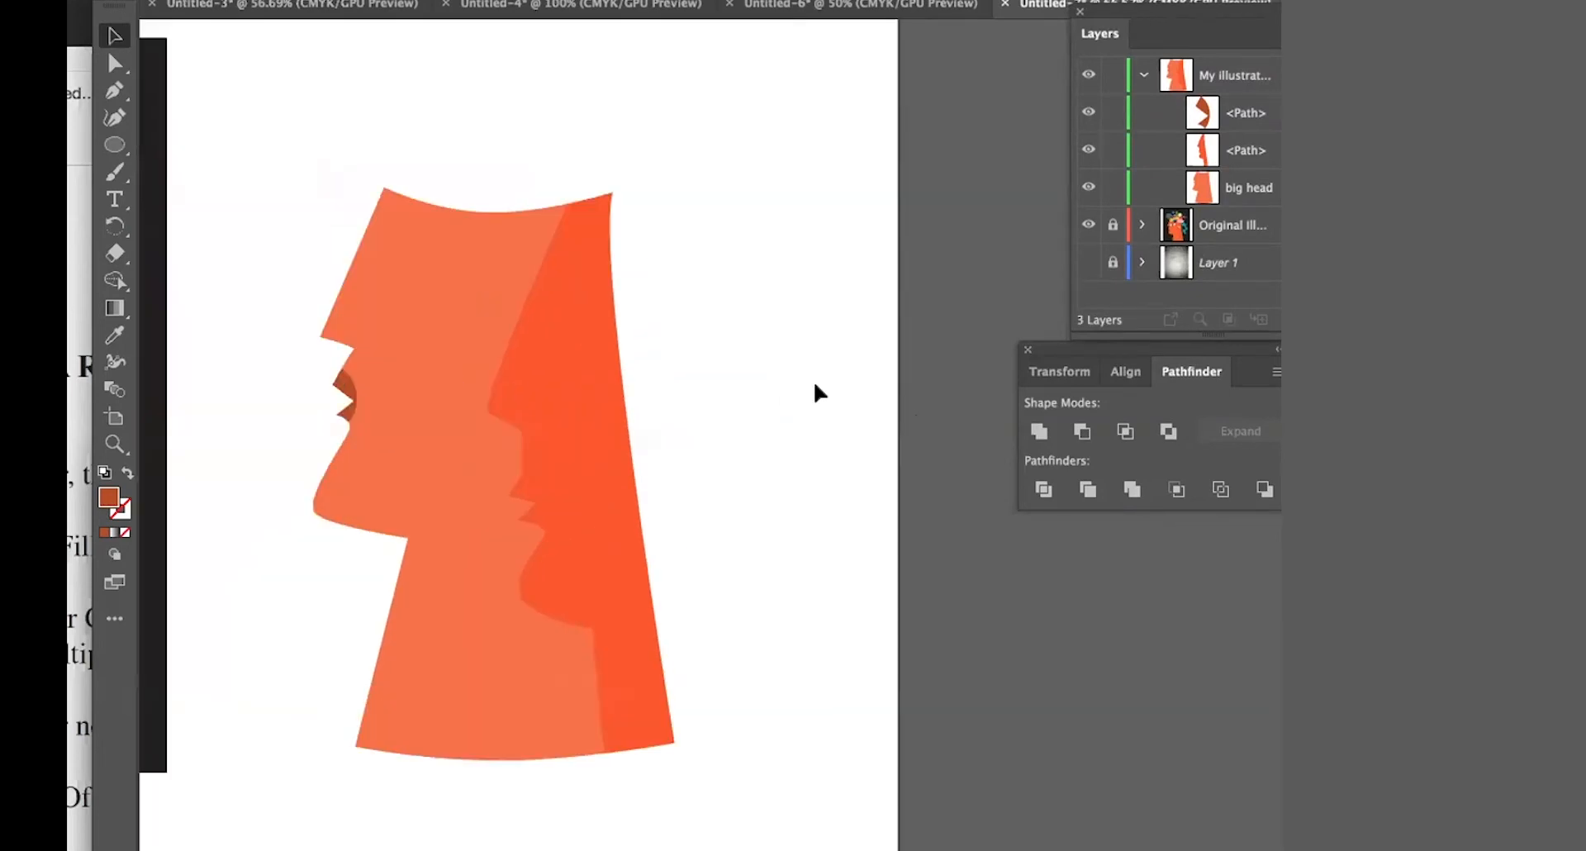
scroll(1168, 421, "left", 5)
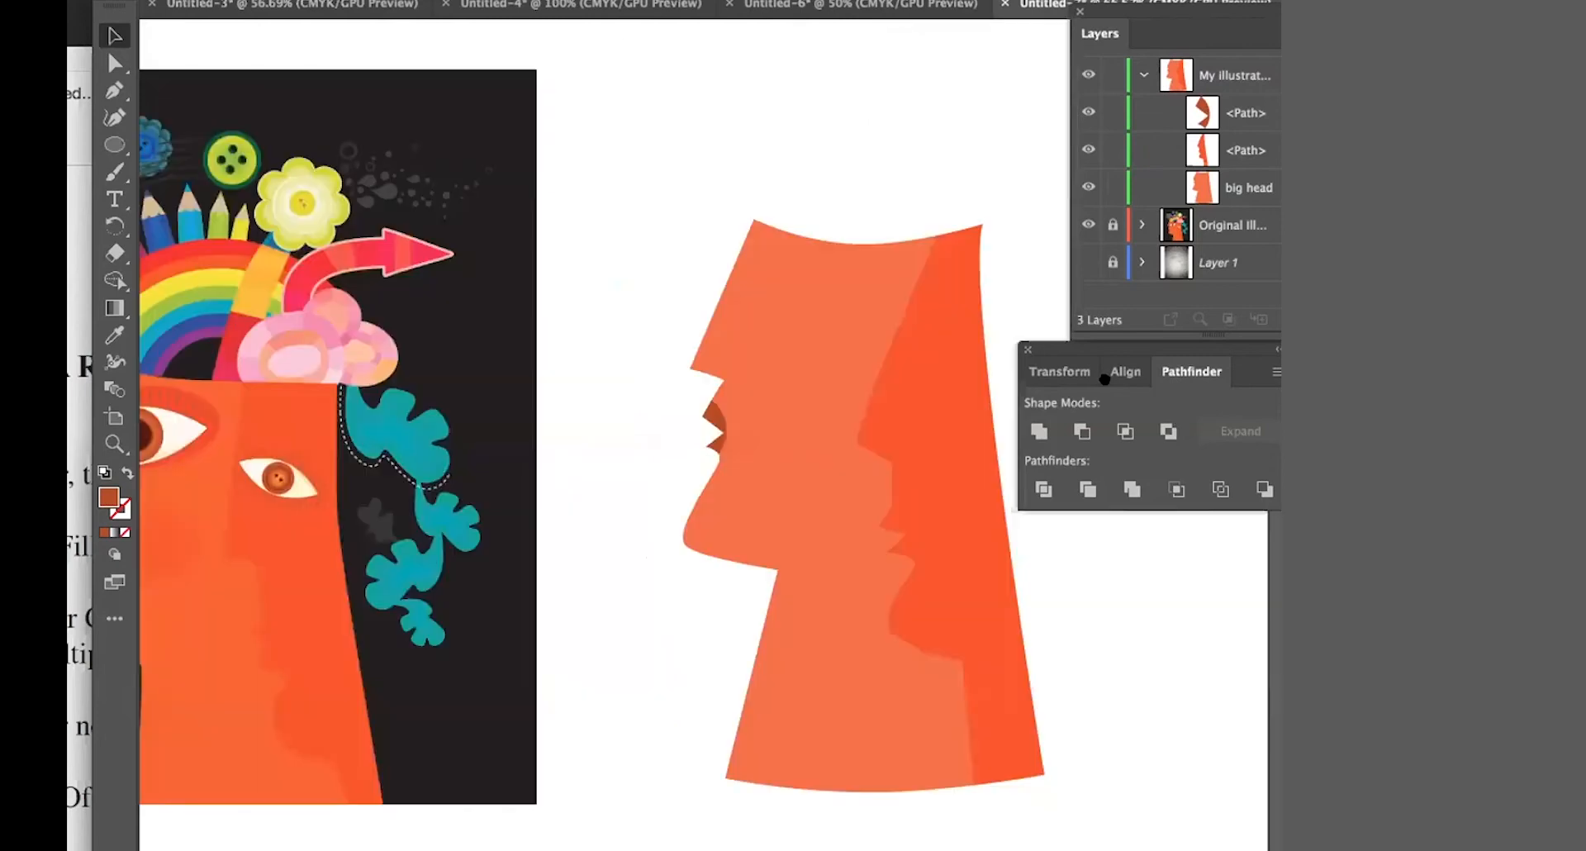
scroll(1105, 381, "right", 3)
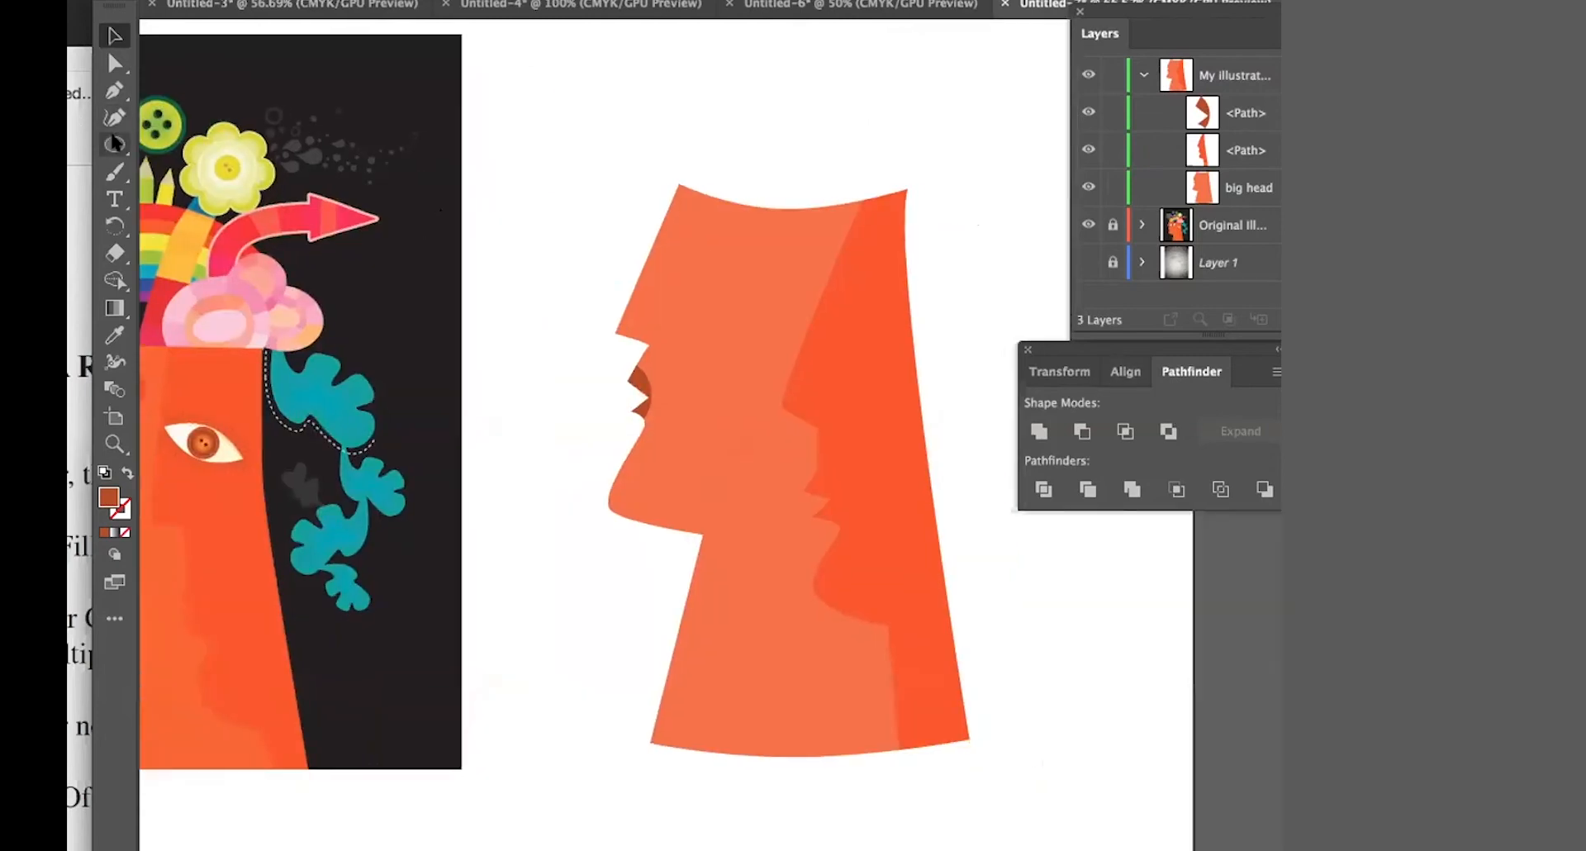
- Draw a tall, narrow rectangle between the original illustration and the vector head, and fill it with magenta sampled from the leftmost pencil
left_click(129, 145)
left_click(174, 144)
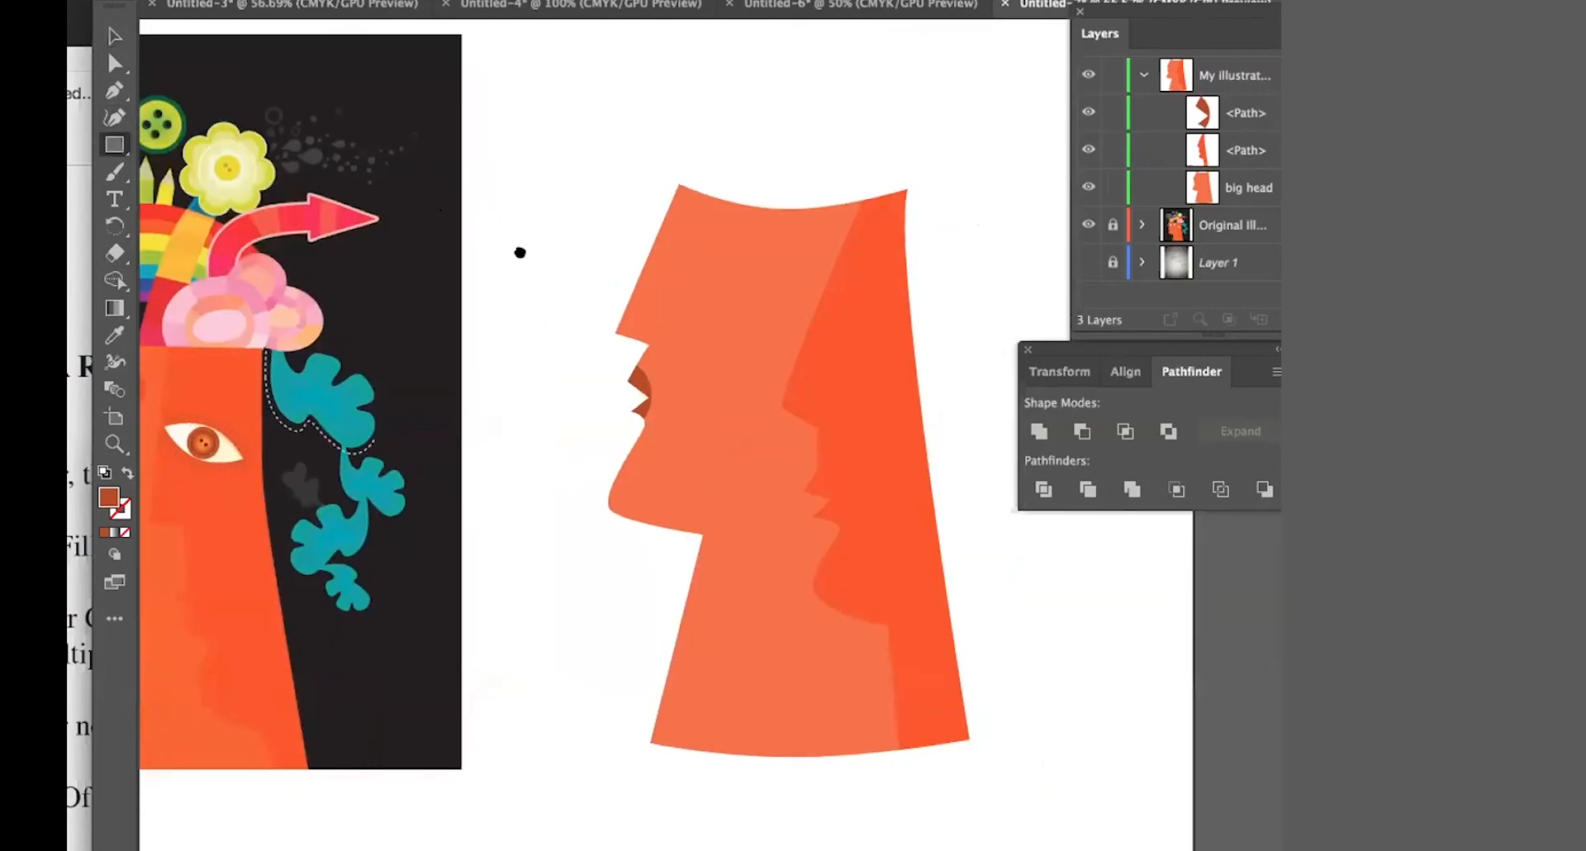
scroll(919, 265, "left", 10)
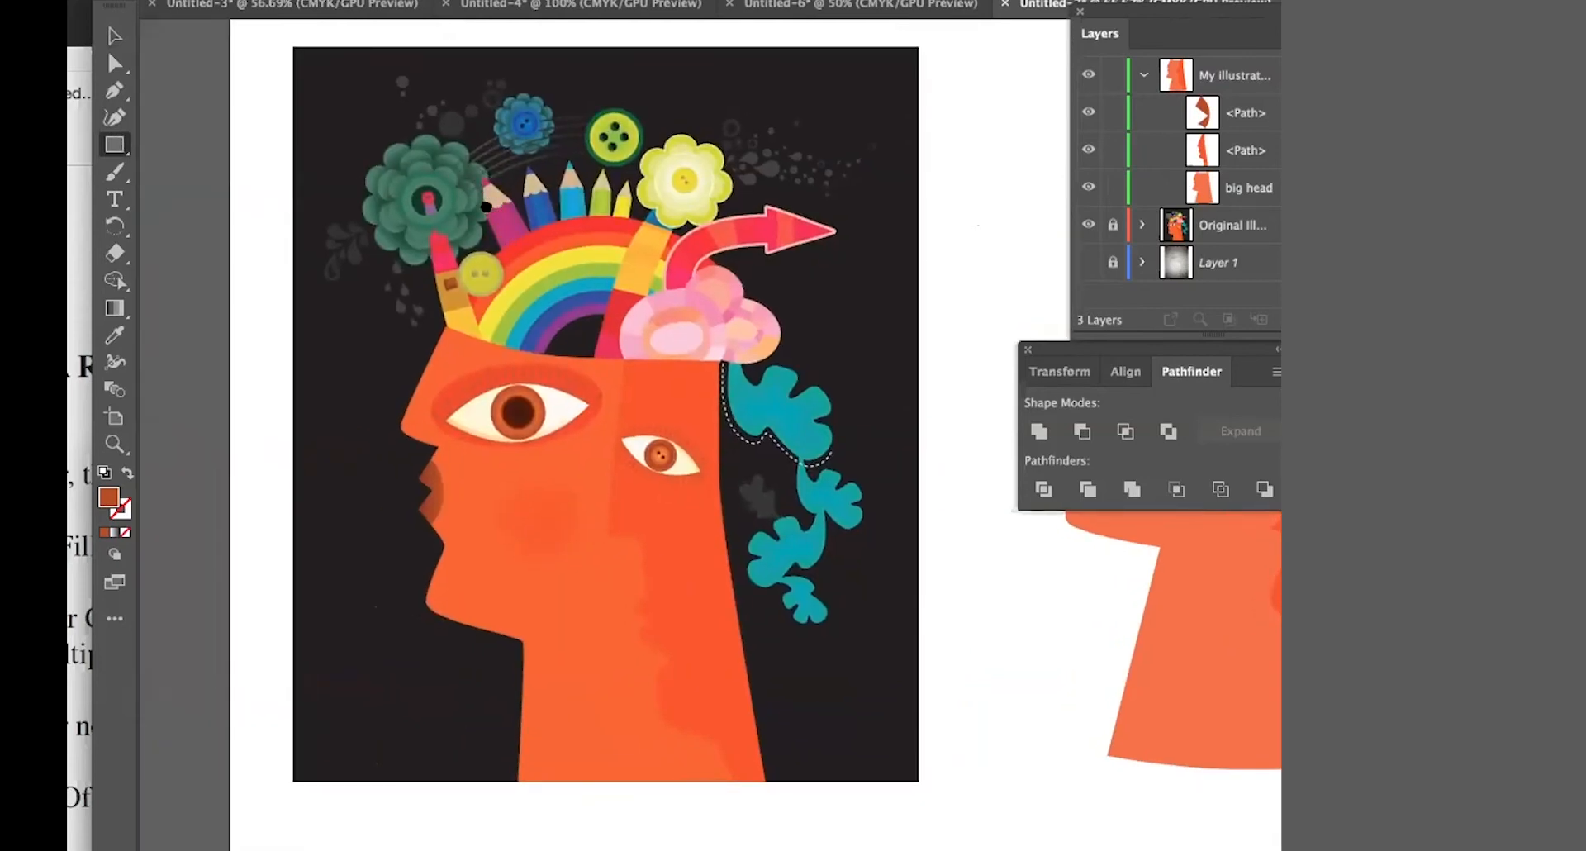
left_click_drag(486, 206, 498, 221)
scroll(578, 238, "right", 9)
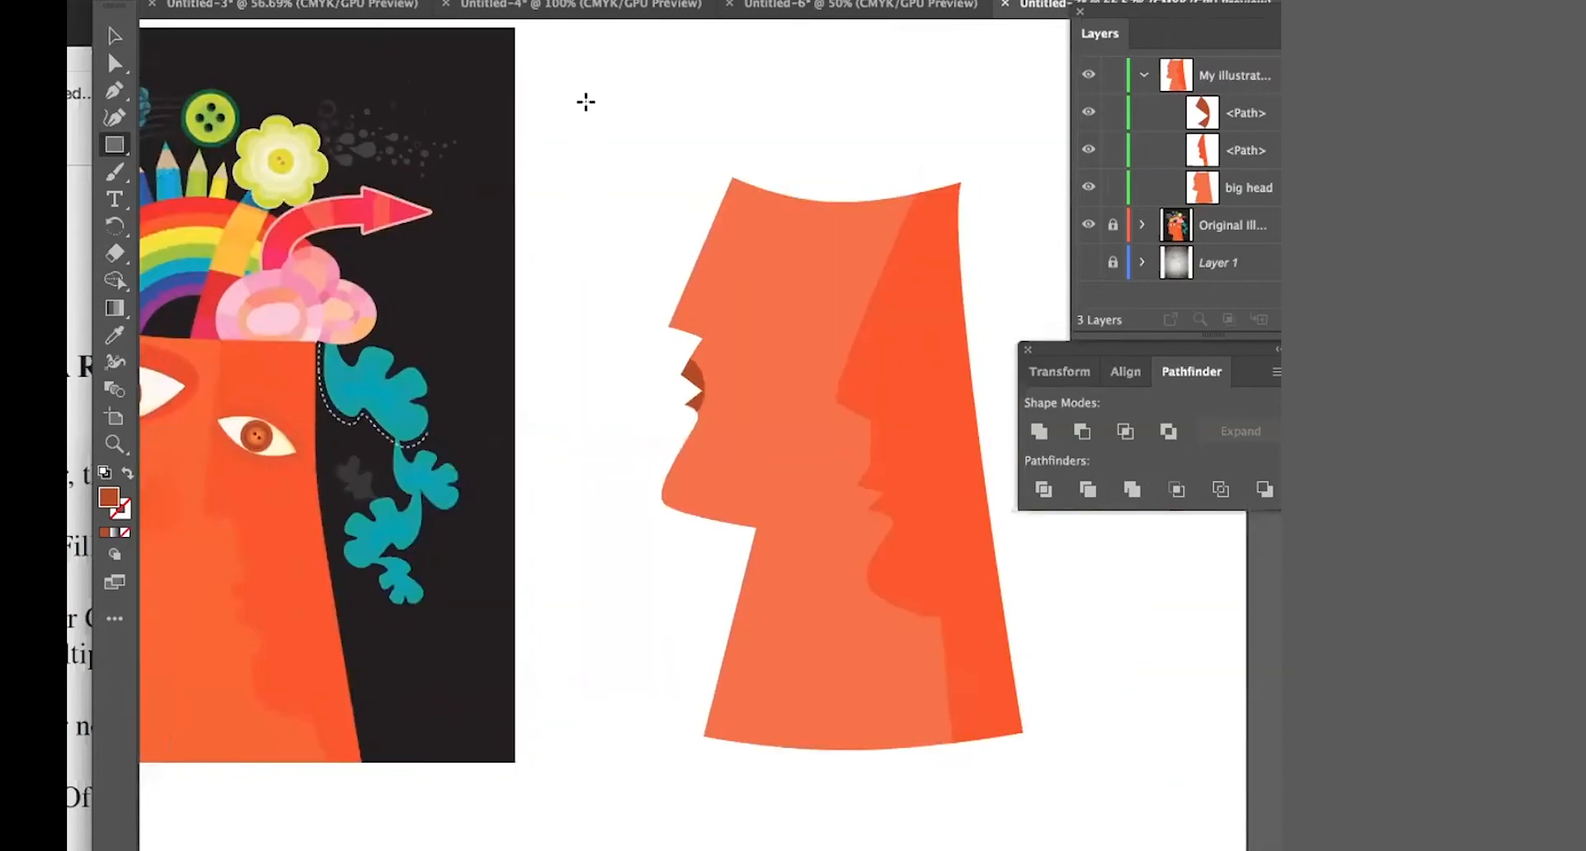
mouse_move(584, 97)
left_mouse_down()
mouse_move(577, 343)
mouse_move(595, 456)
left_mouse_up()
left_click_drag(449, 394, 613, 418)
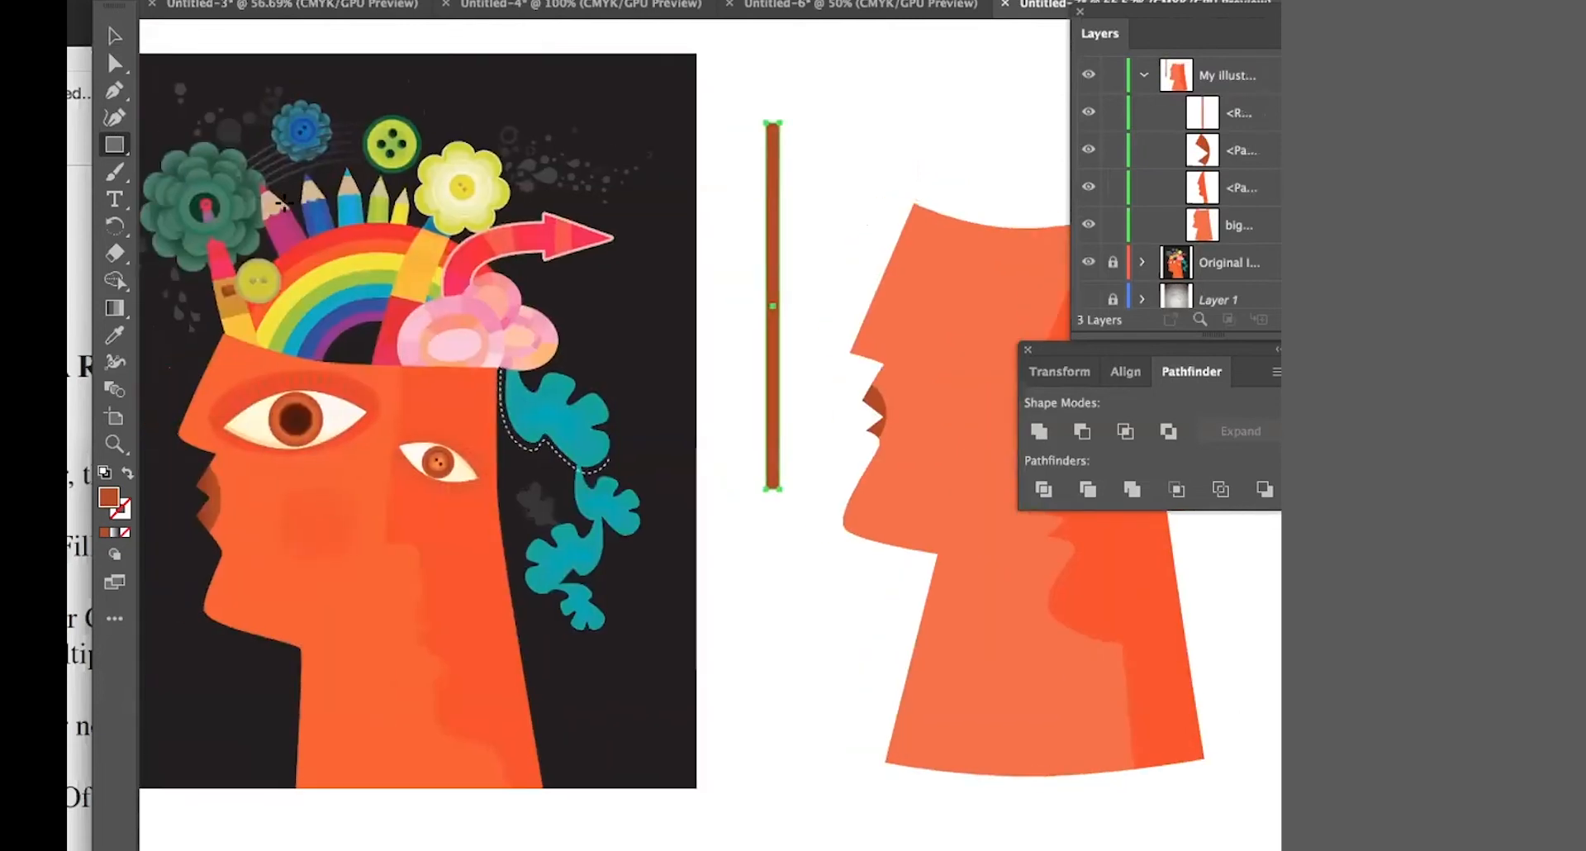
key("i")
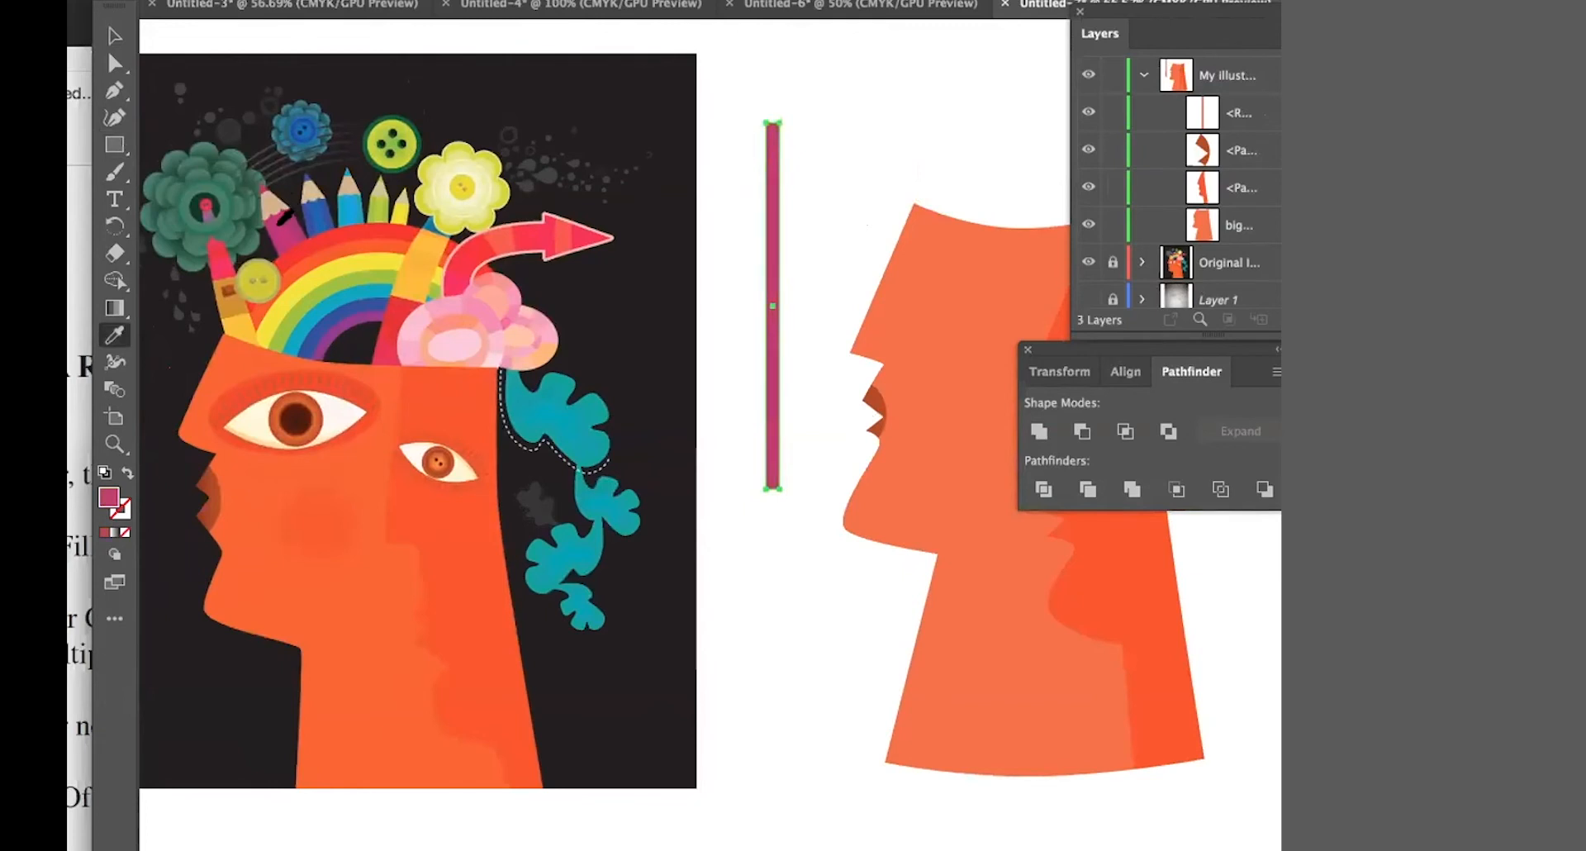
- Duplicate the magenta strip flush against its right edge and fill the copy with a darker shade sampled from the pencil
left_click(115, 36)
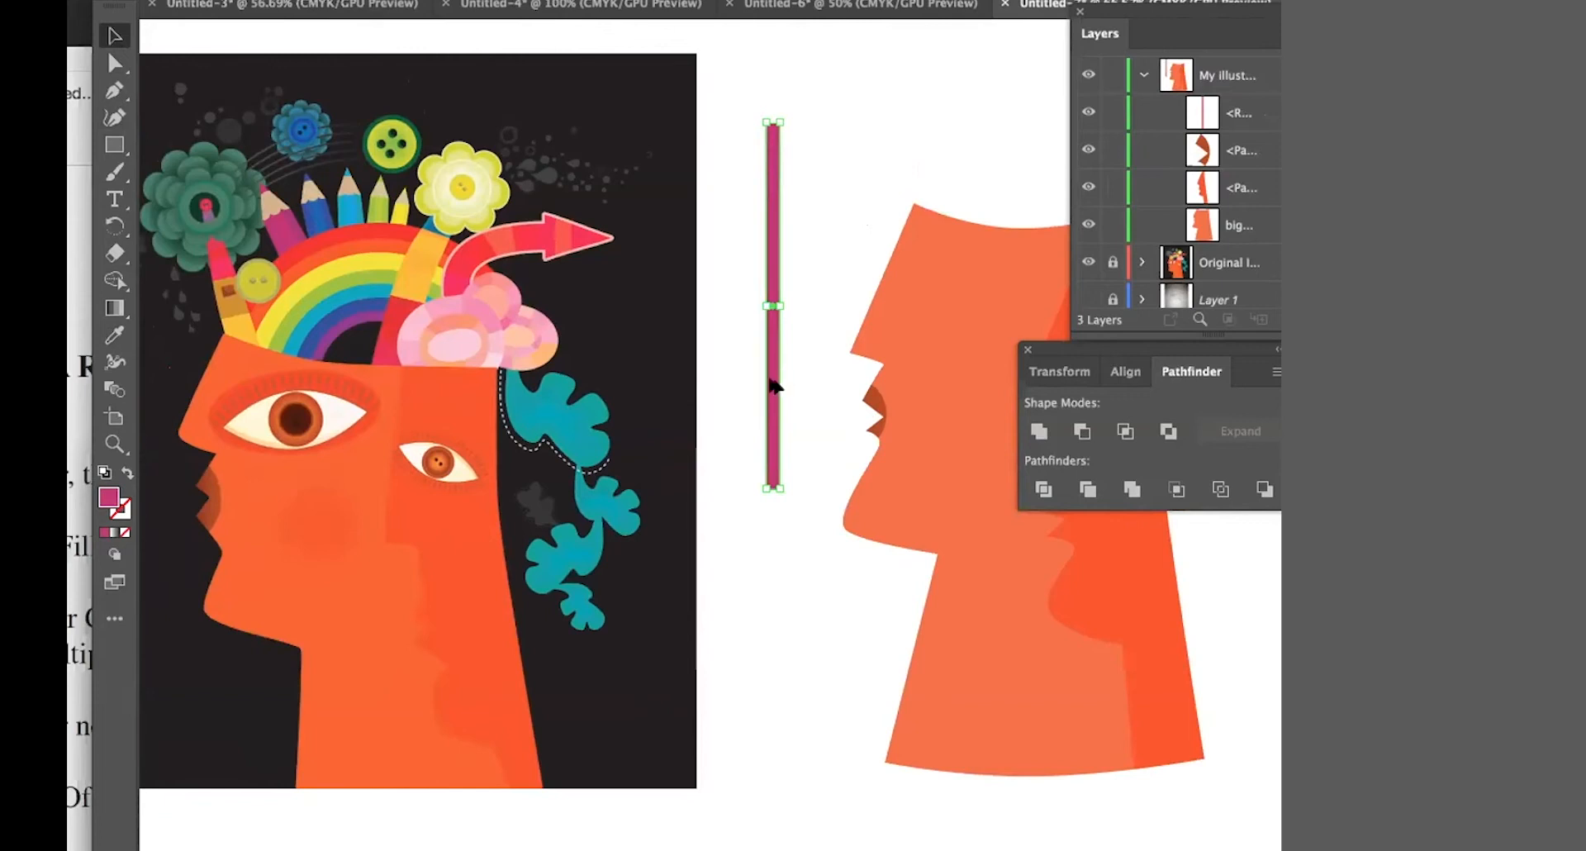
left_click_drag(776, 380, 786, 380)
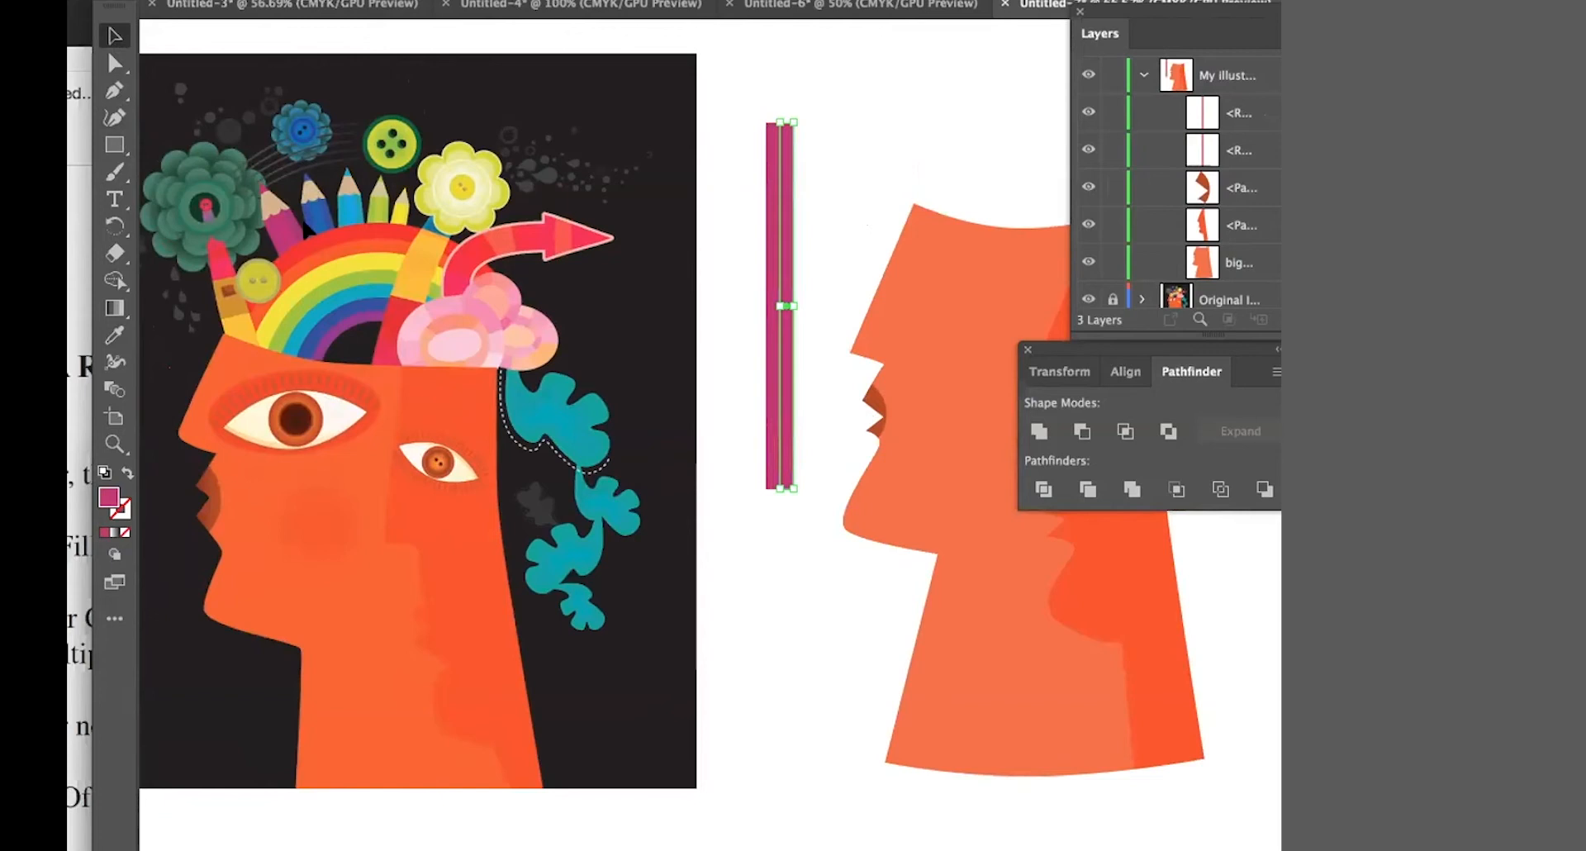
key("i")
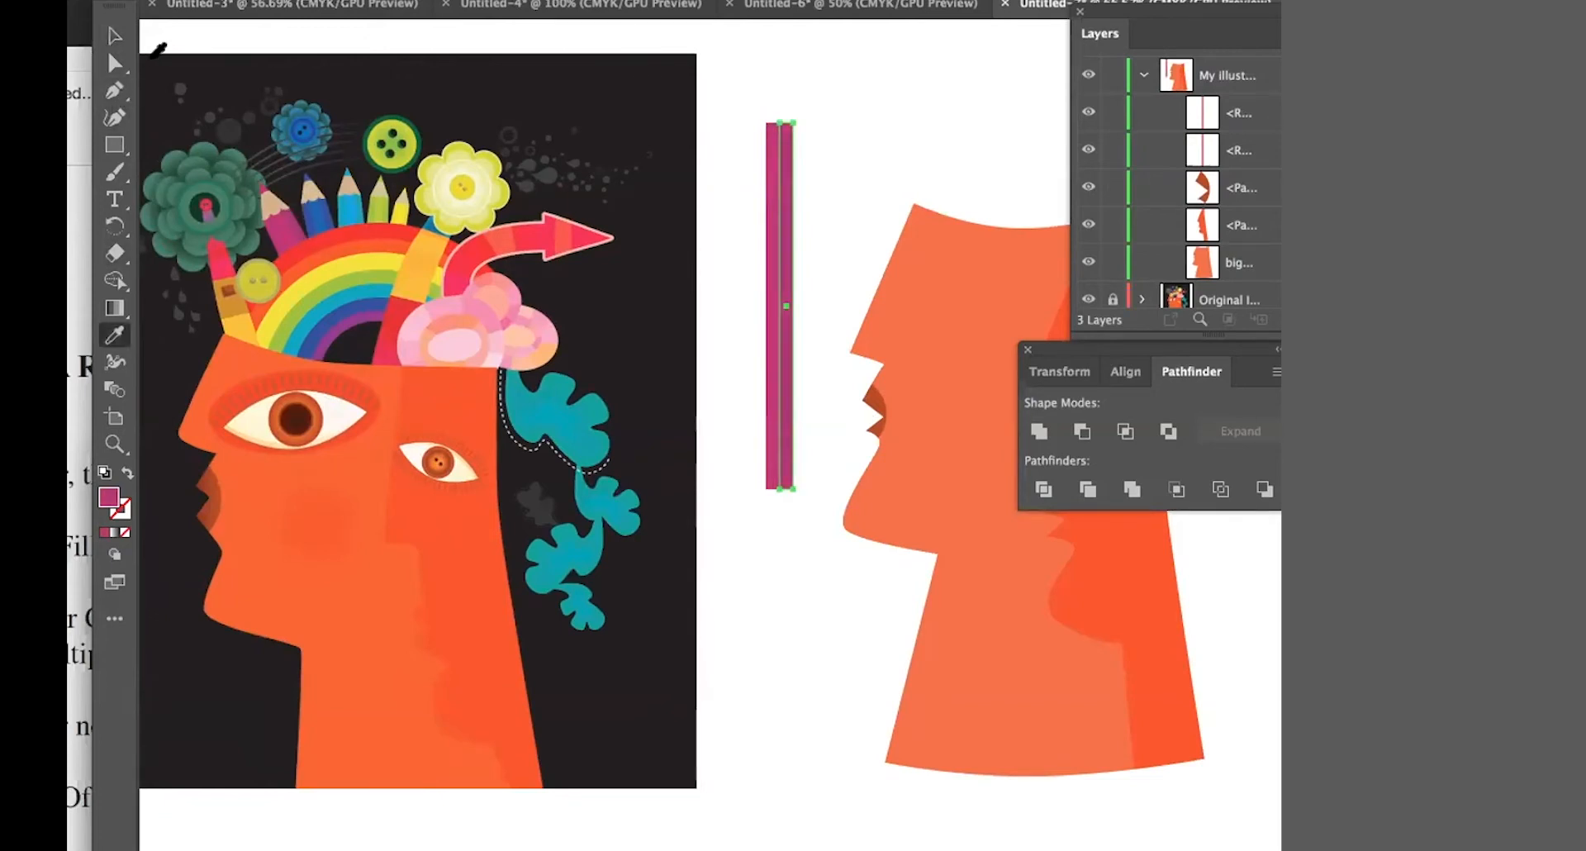
- Duplicate the dark strip against the left edge of the first strip, fill it with another sampled pencil shade, and deselect
key("v")
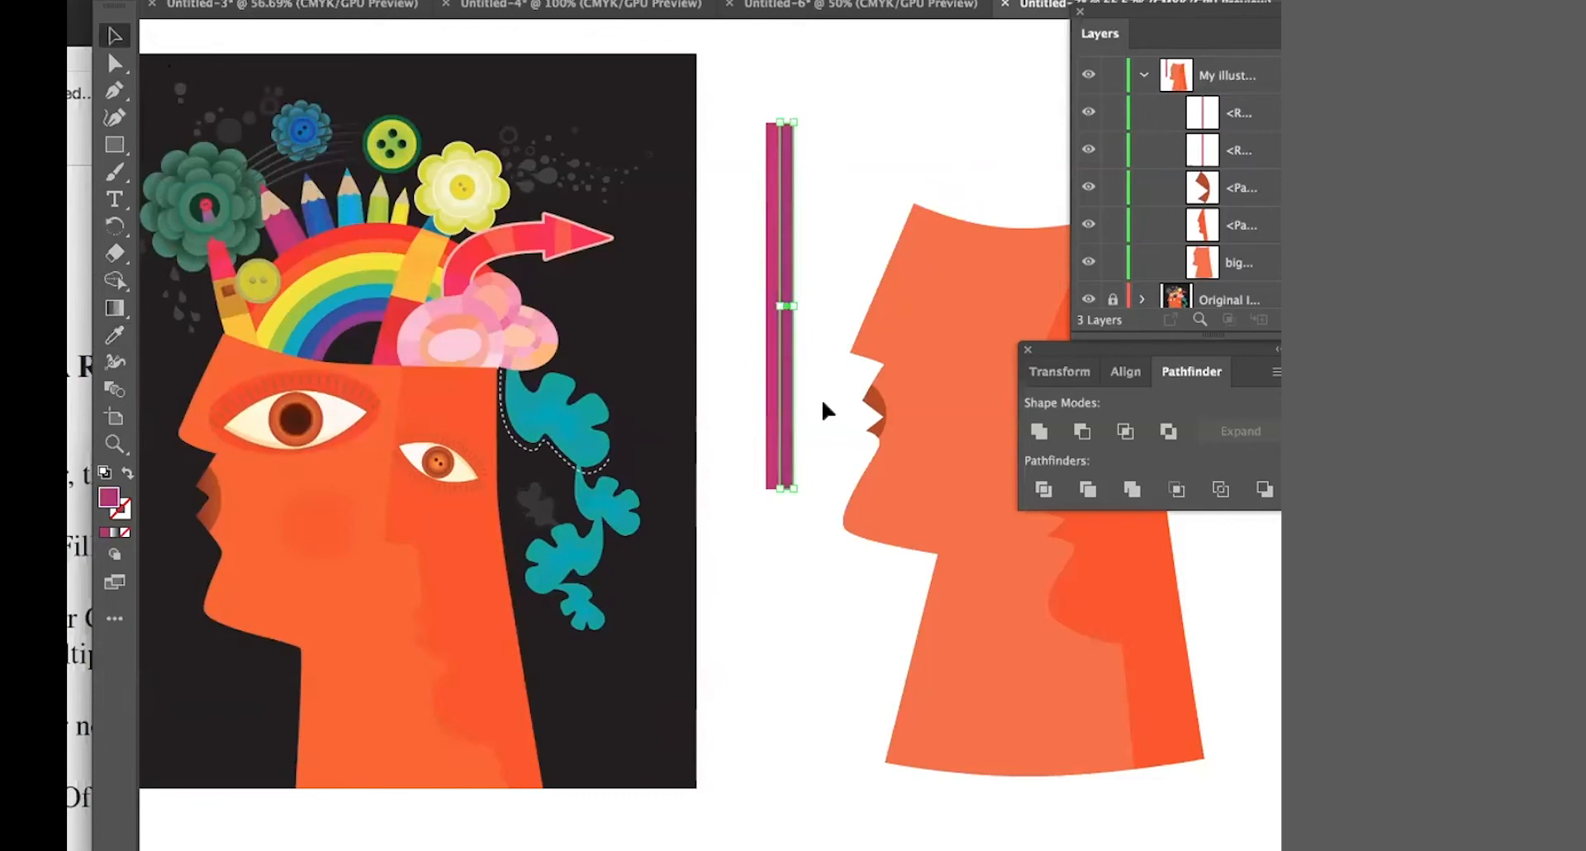
left_click_drag(783, 426, 761, 428)
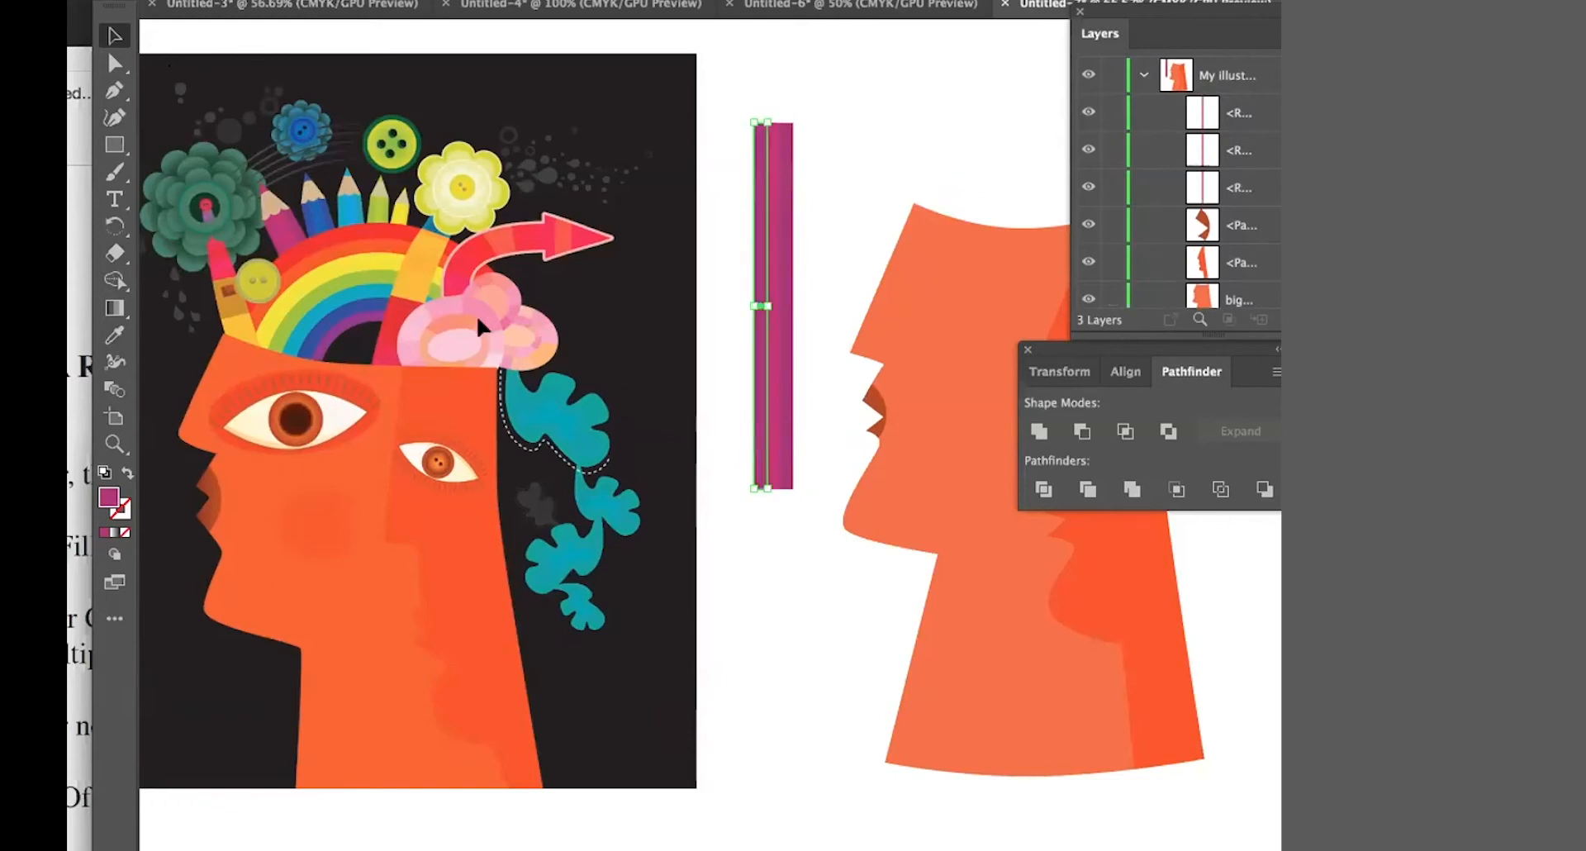
key("i")
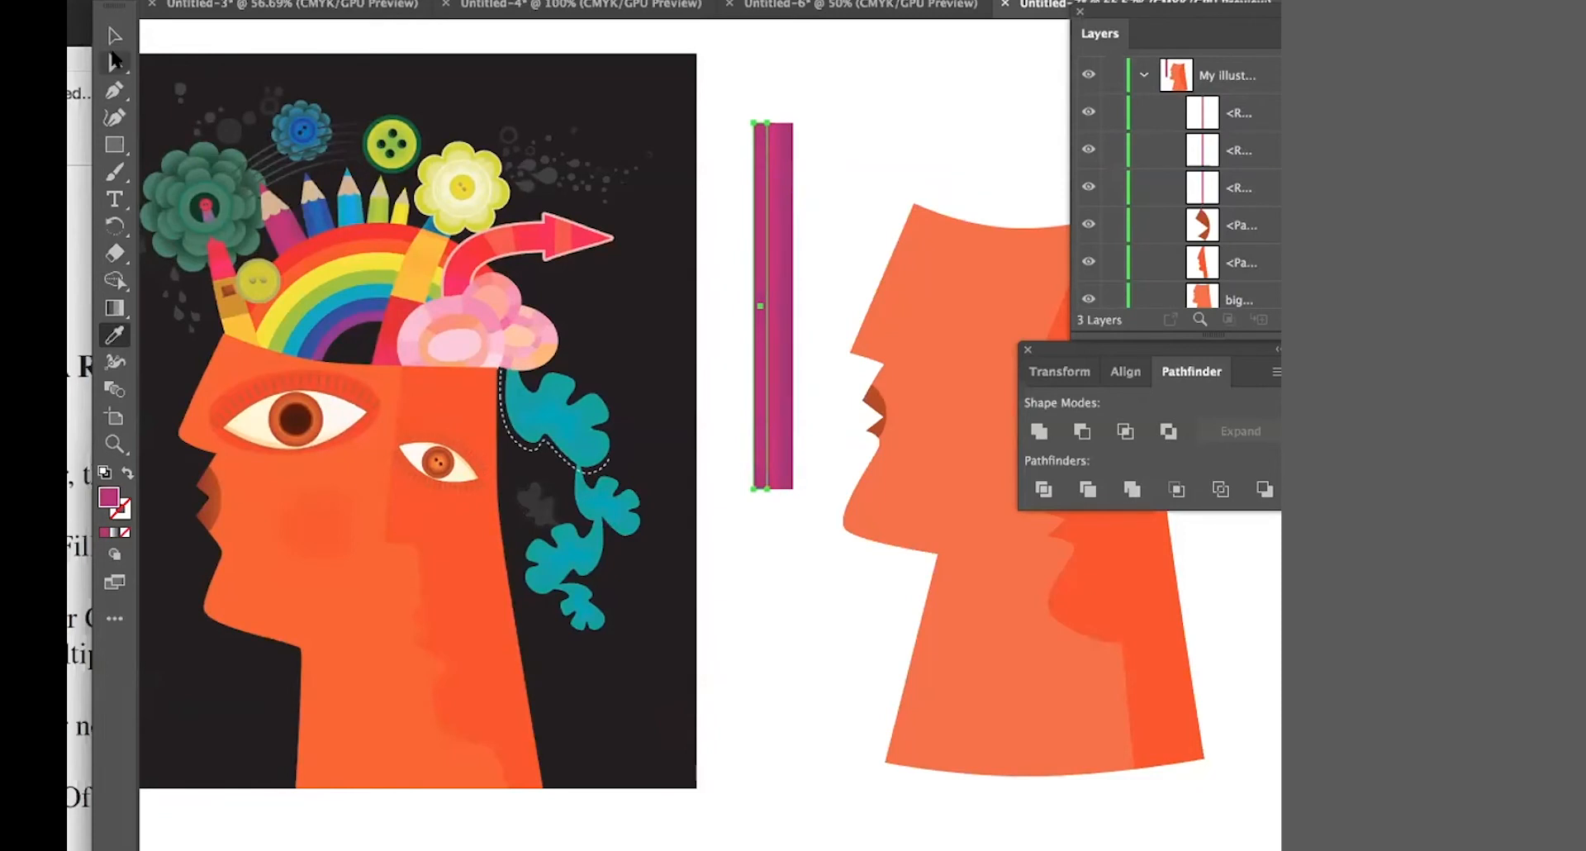
key("v")
left_click(717, 296)
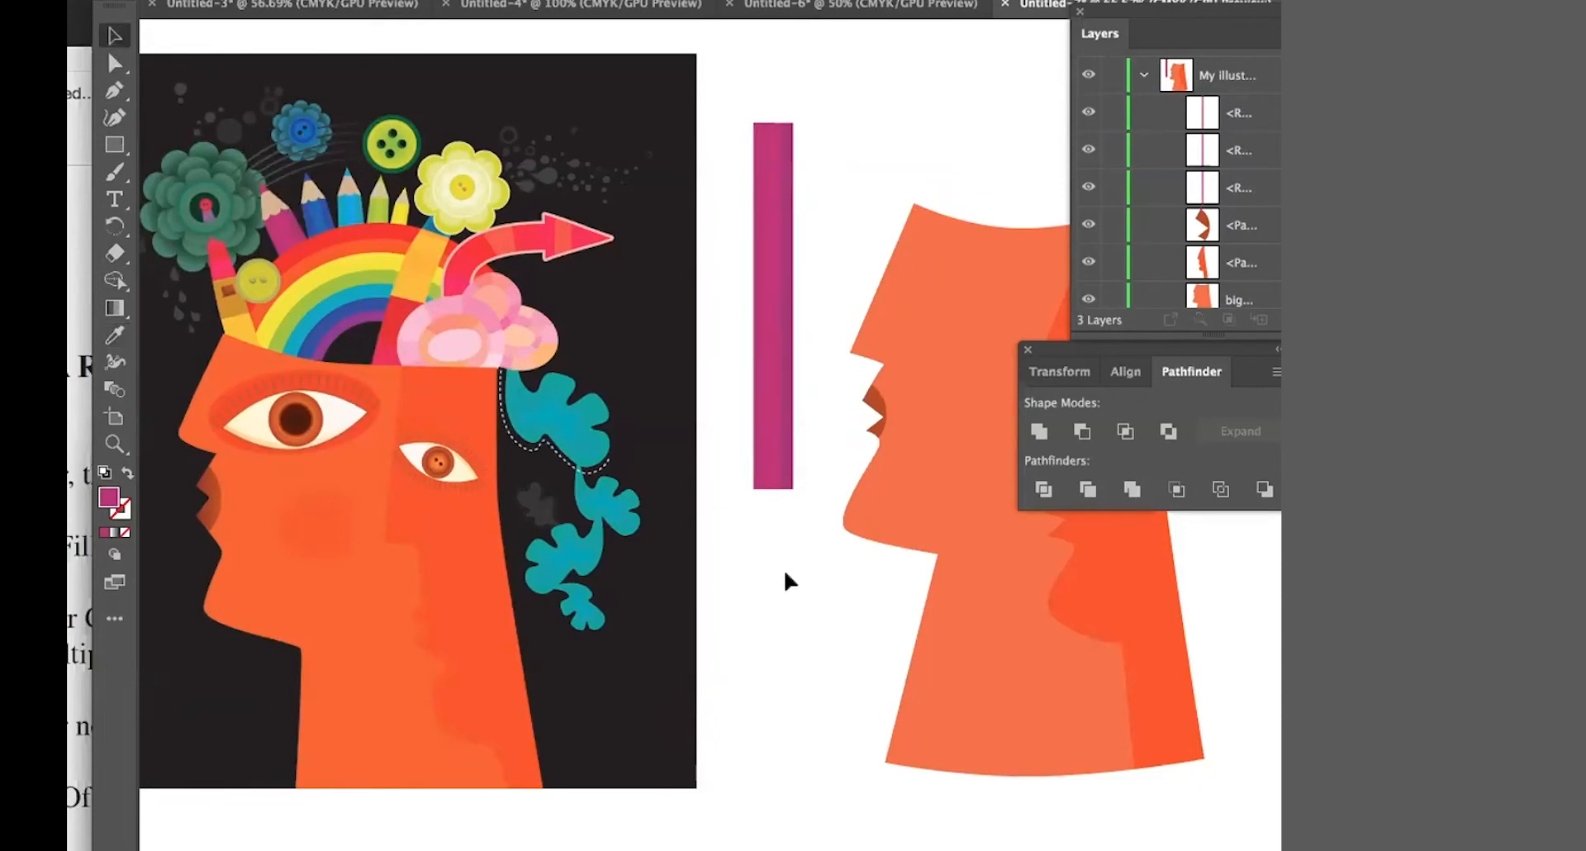
- Change the fill of the middle pencil strip to the brighter pink dd2f97
left_click(766, 444)
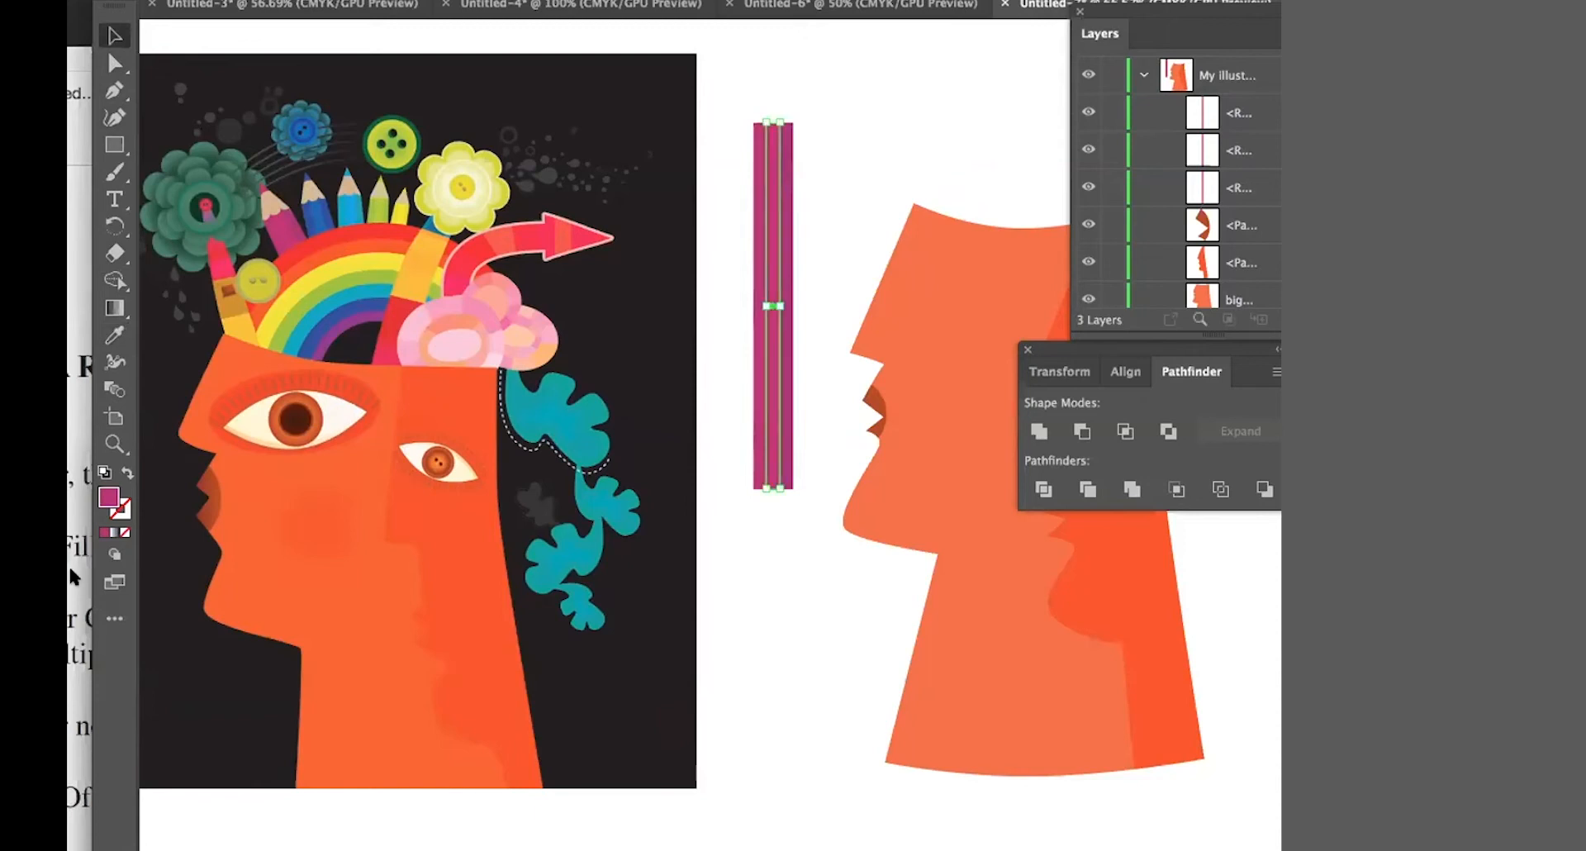
double_click(108, 496)
left_click(663, 82)
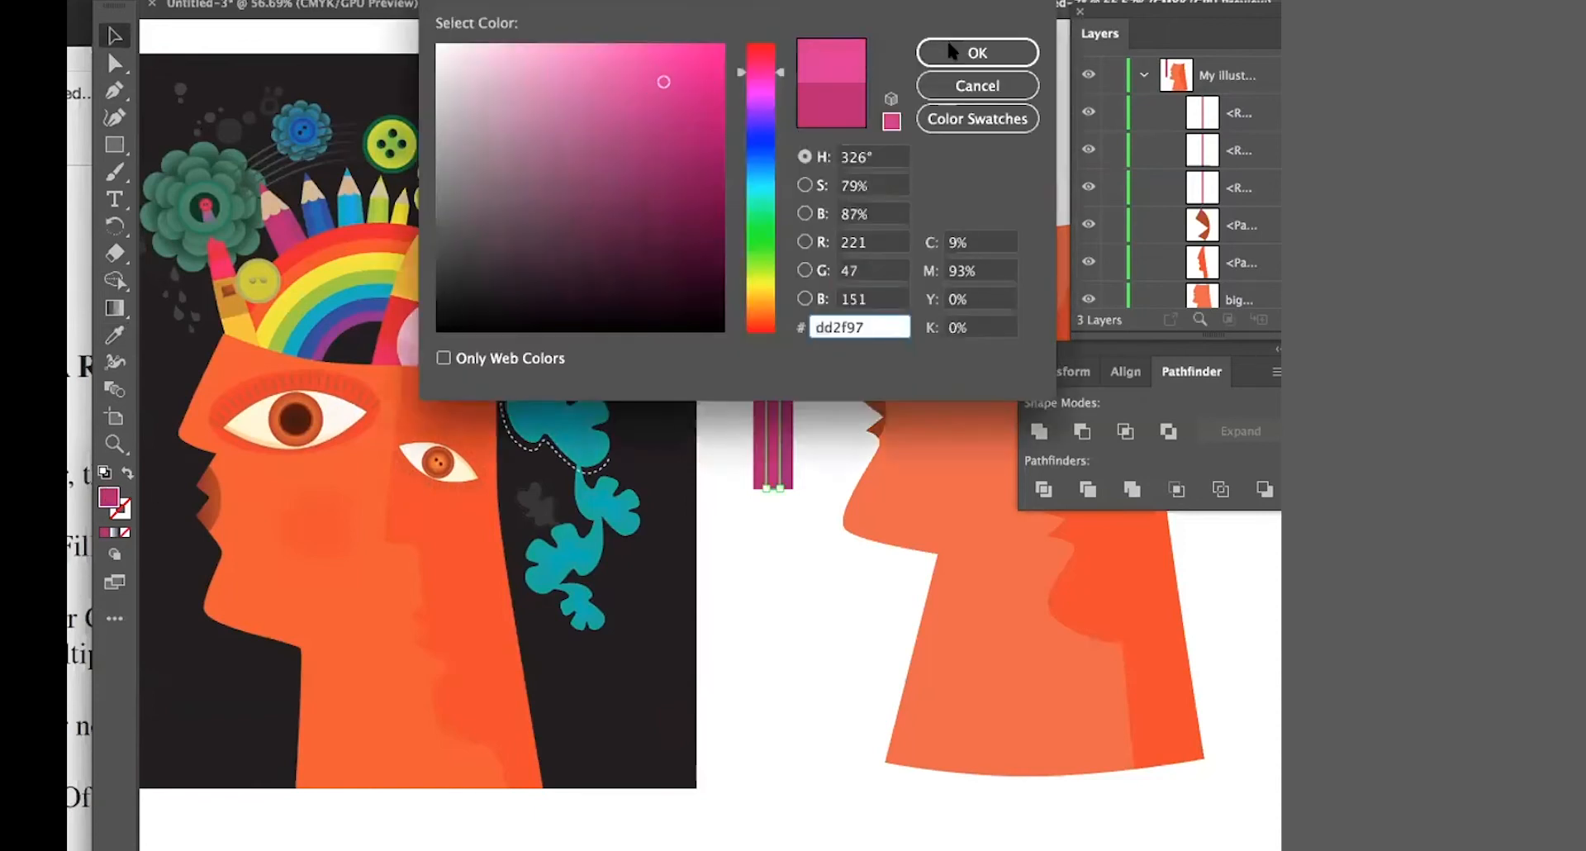
left_click(954, 51)
- Change the fill of the left pencil strip to a slightly brighter magenta
left_click(737, 589)
left_click(761, 488)
double_click(106, 496)
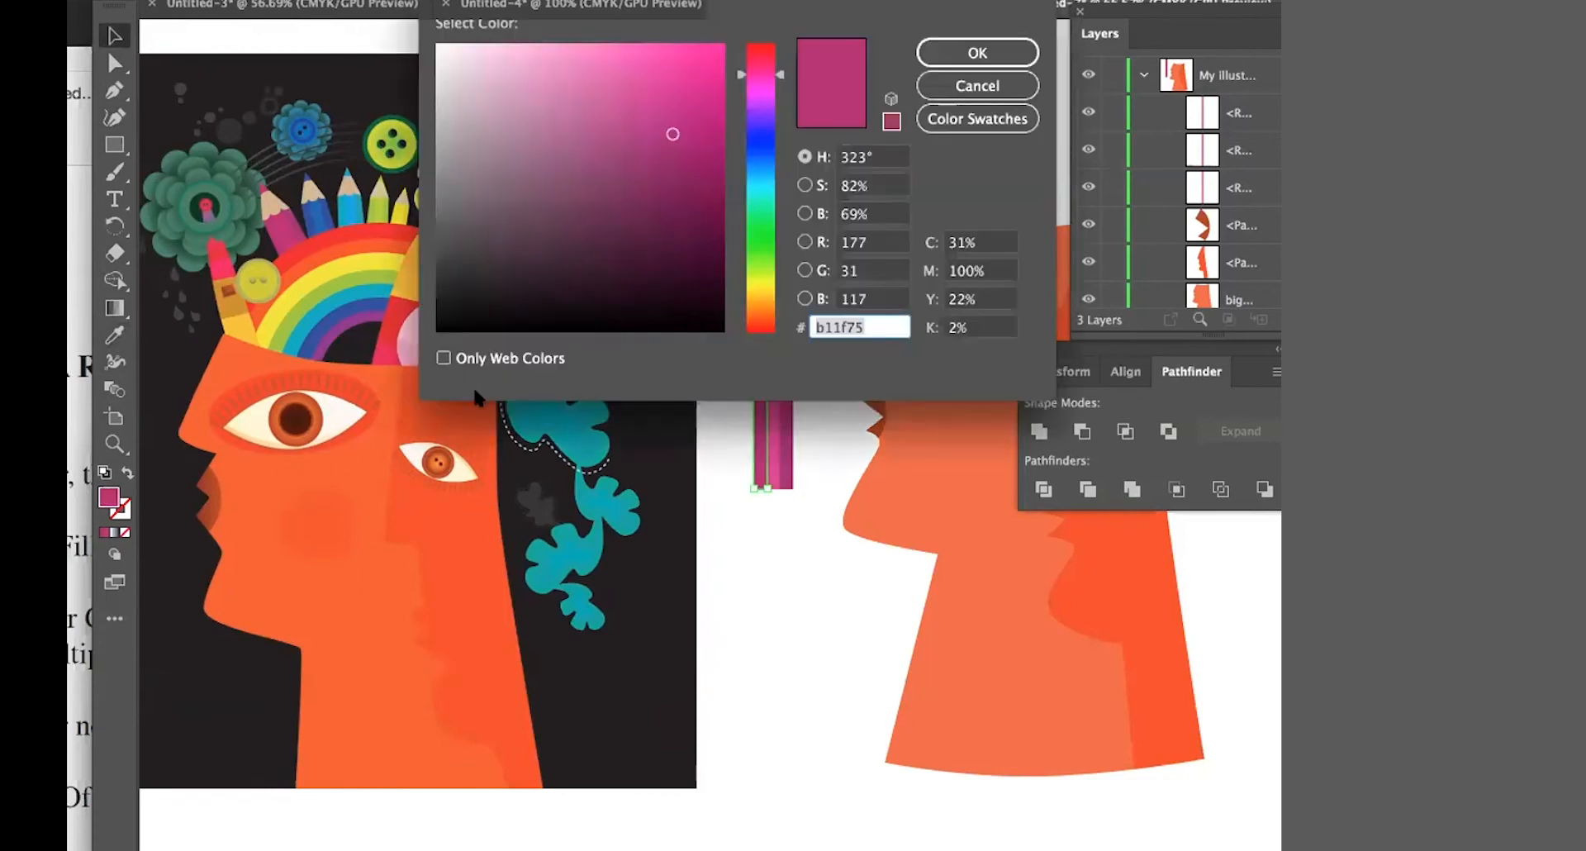
left_click(668, 110)
left_click(934, 65)
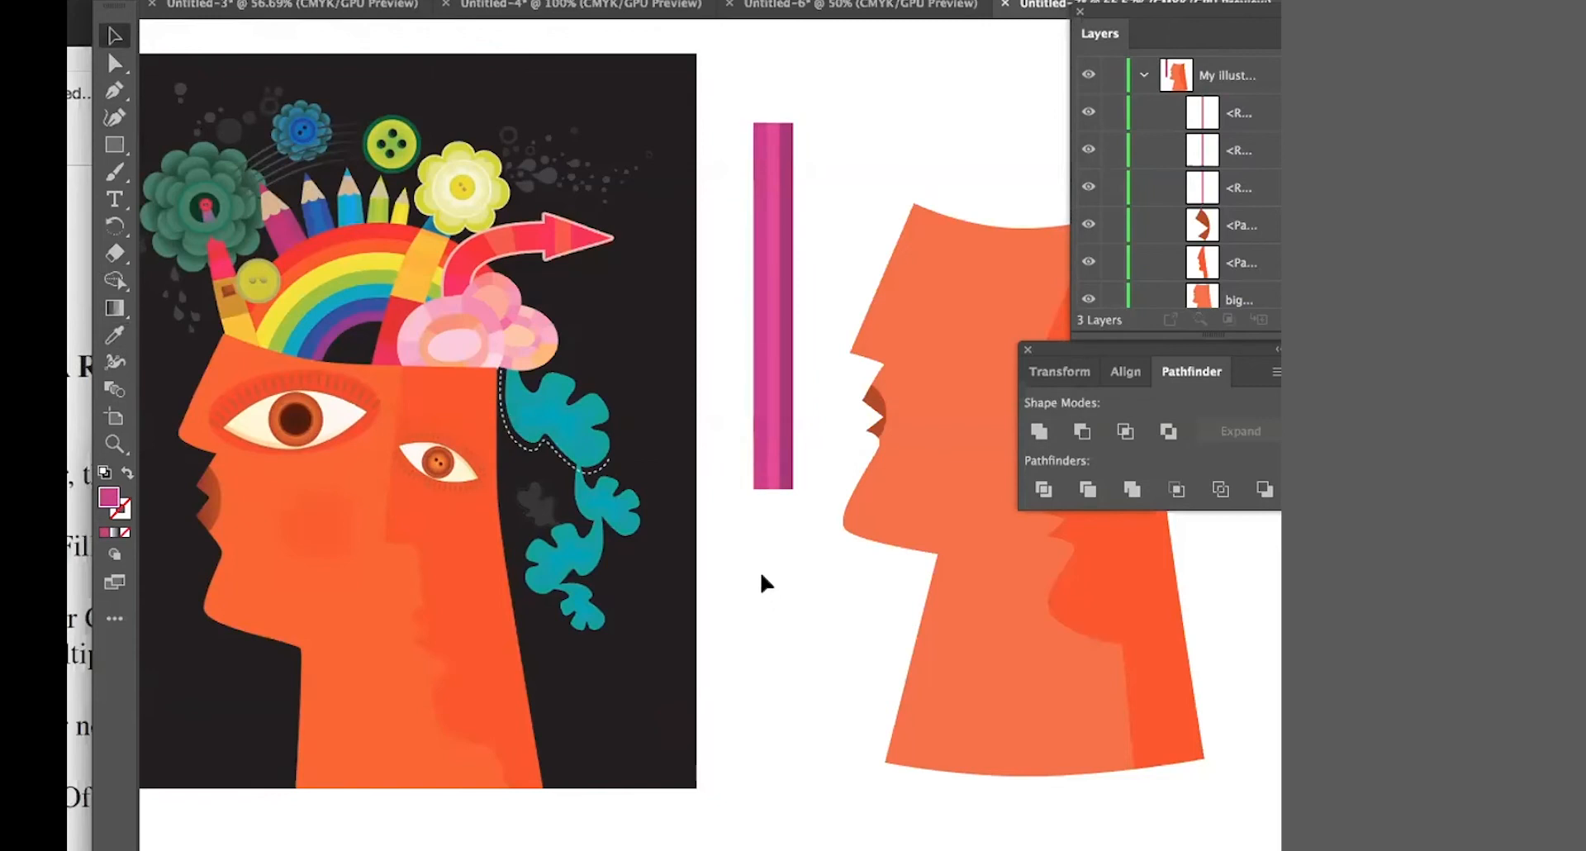
- Select only the top anchor points of all three pencil strips and set the Scale reference point at their top centre
left_click(115, 63)
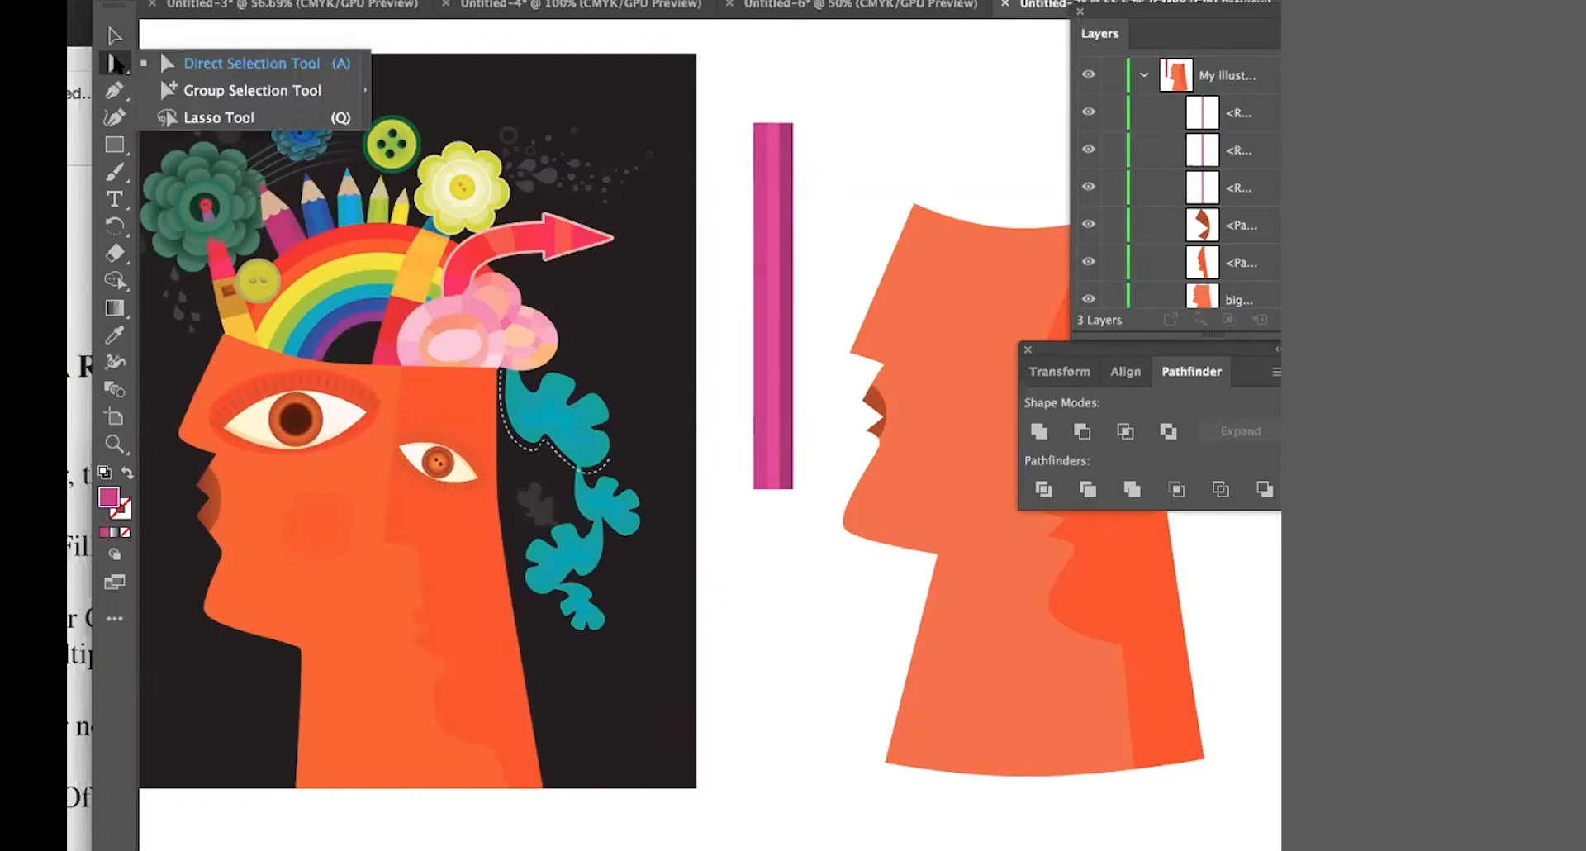
left_click(213, 89)
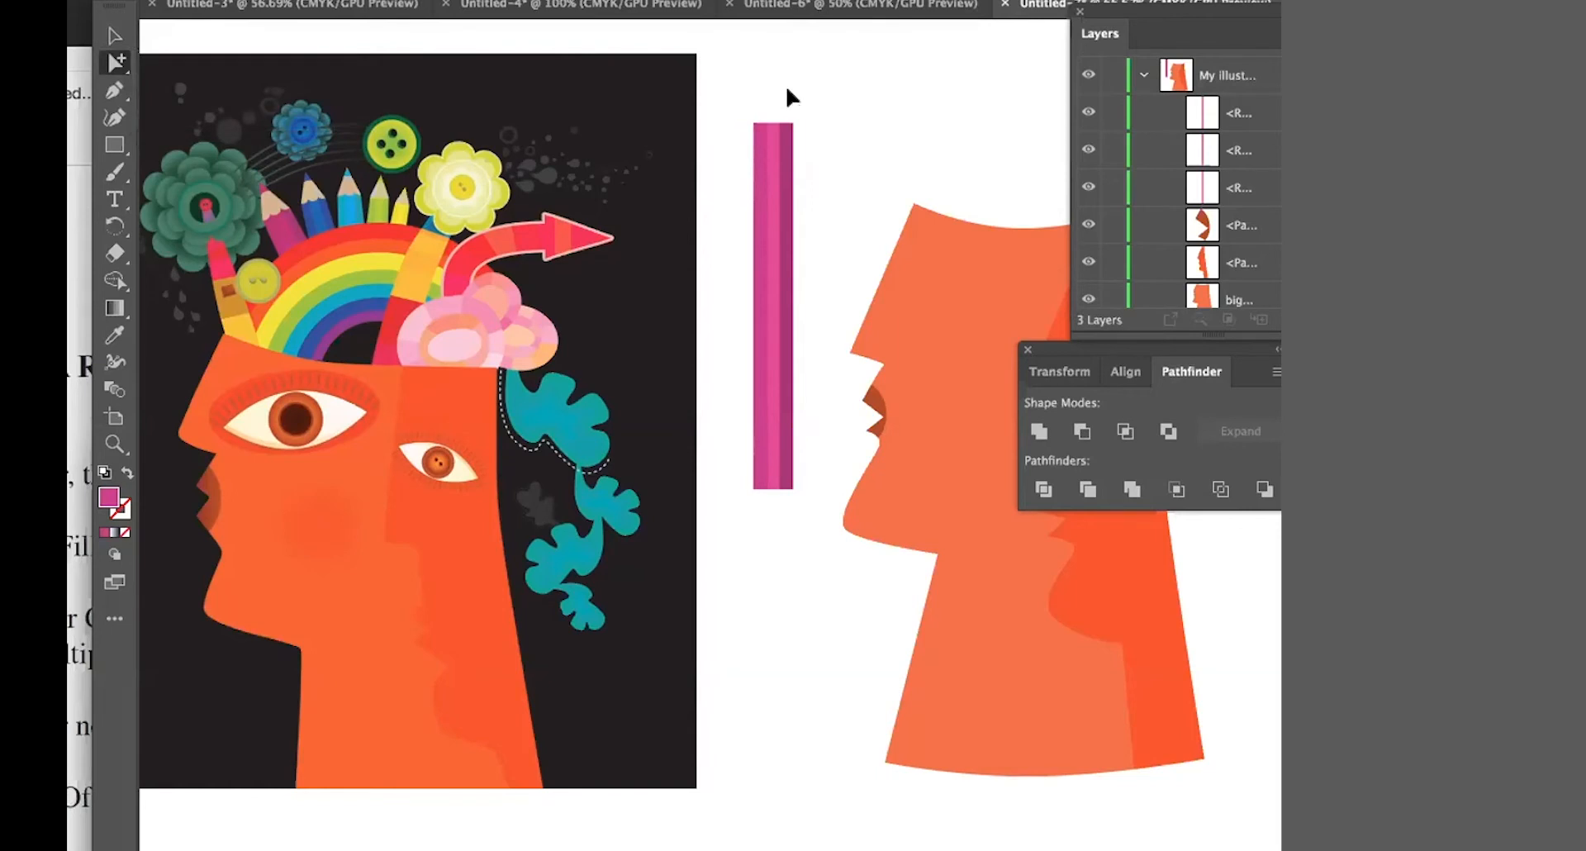
key("super+equal")
key("super+equal")
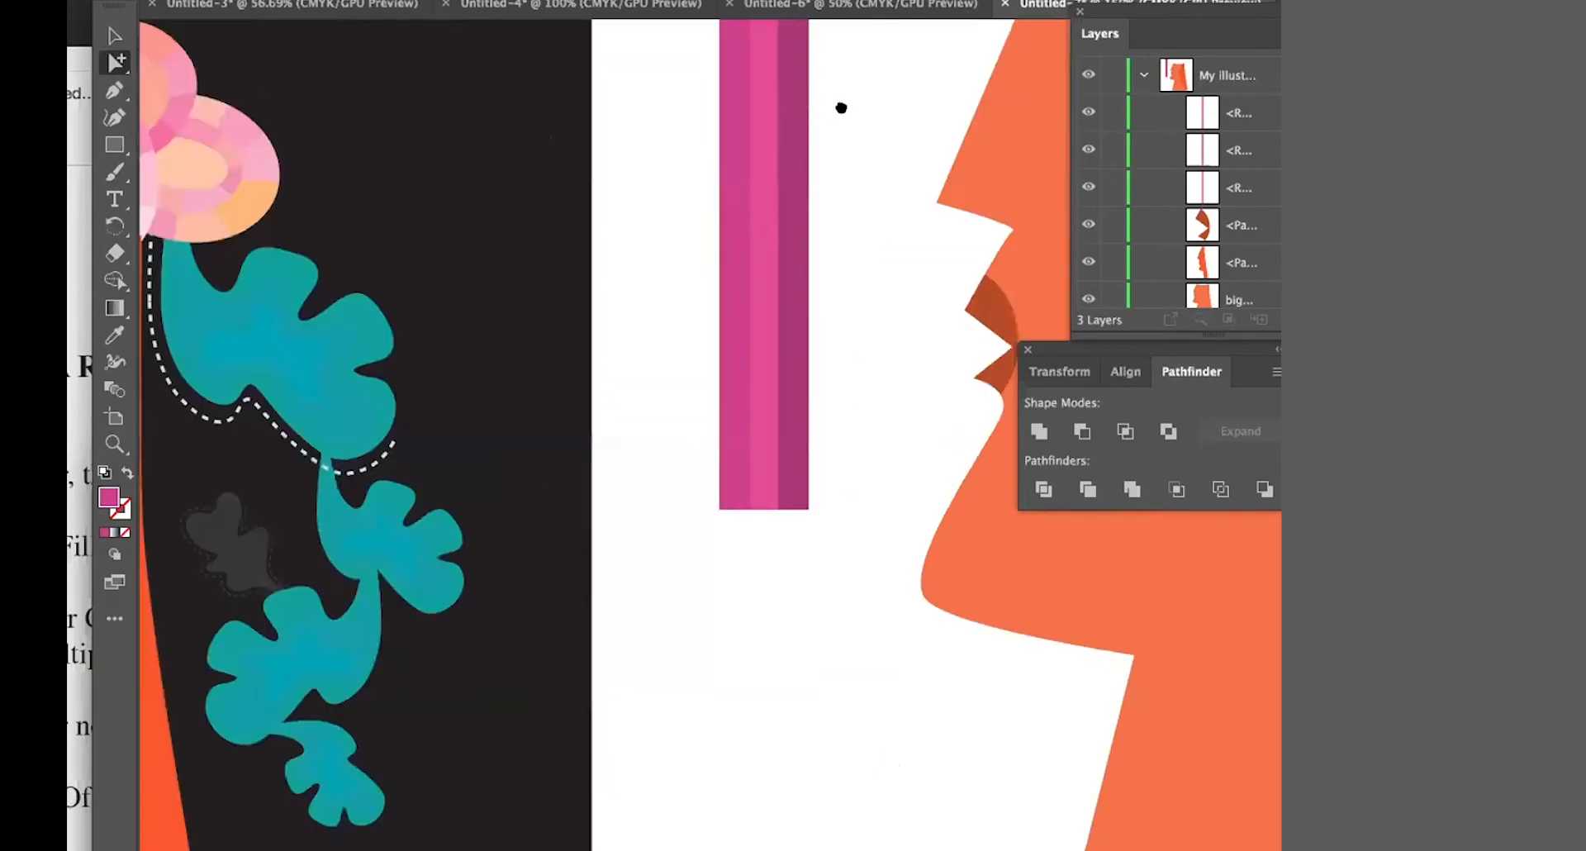
scroll(829, 669, "up", 10)
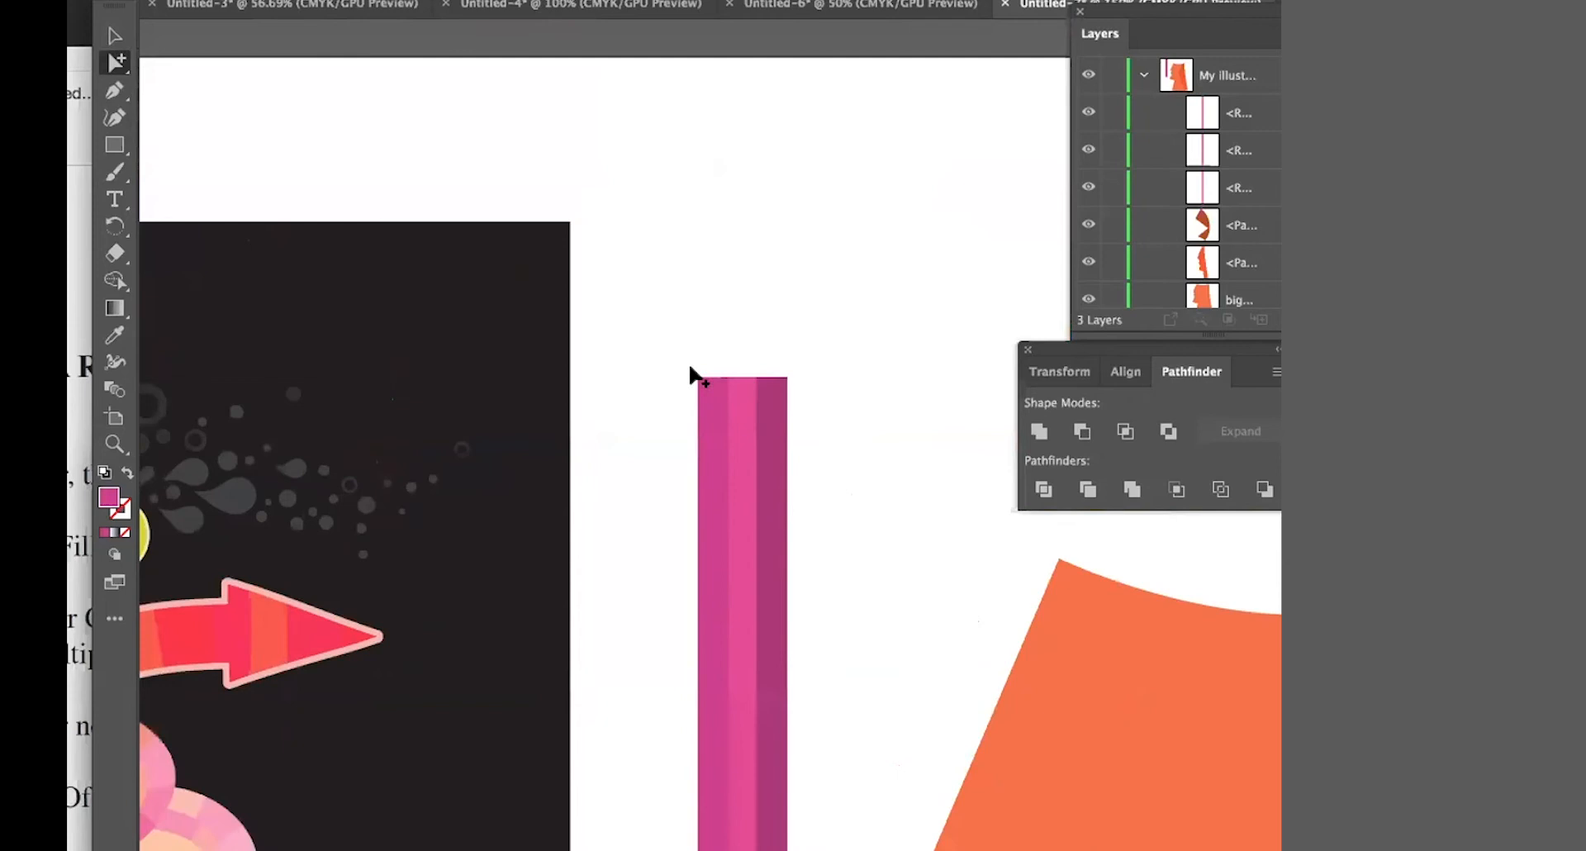
left_click_drag(658, 329, 855, 434)
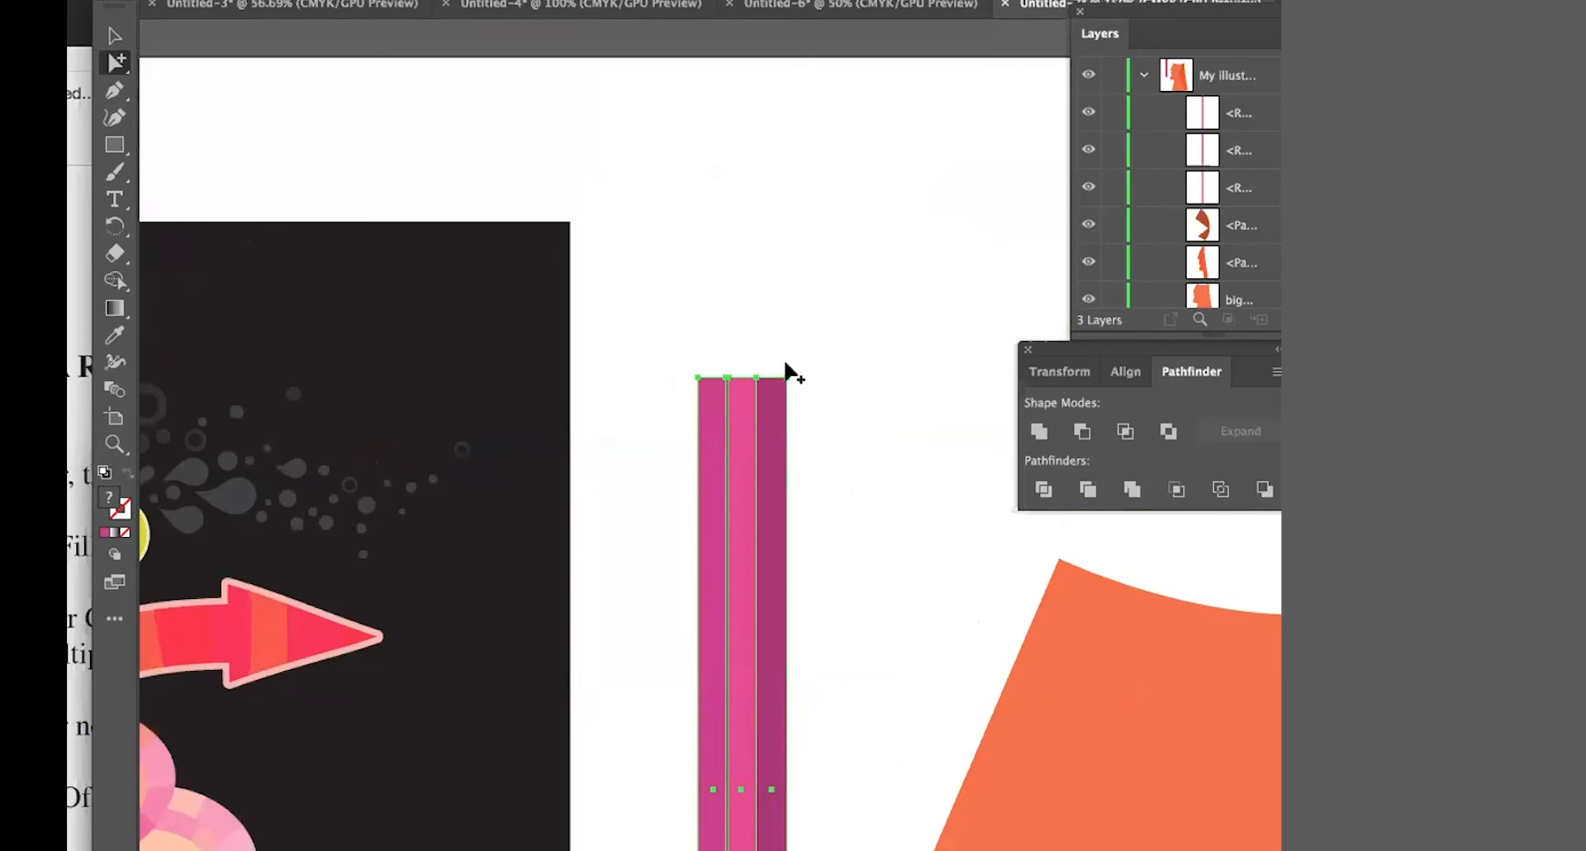
key("s")
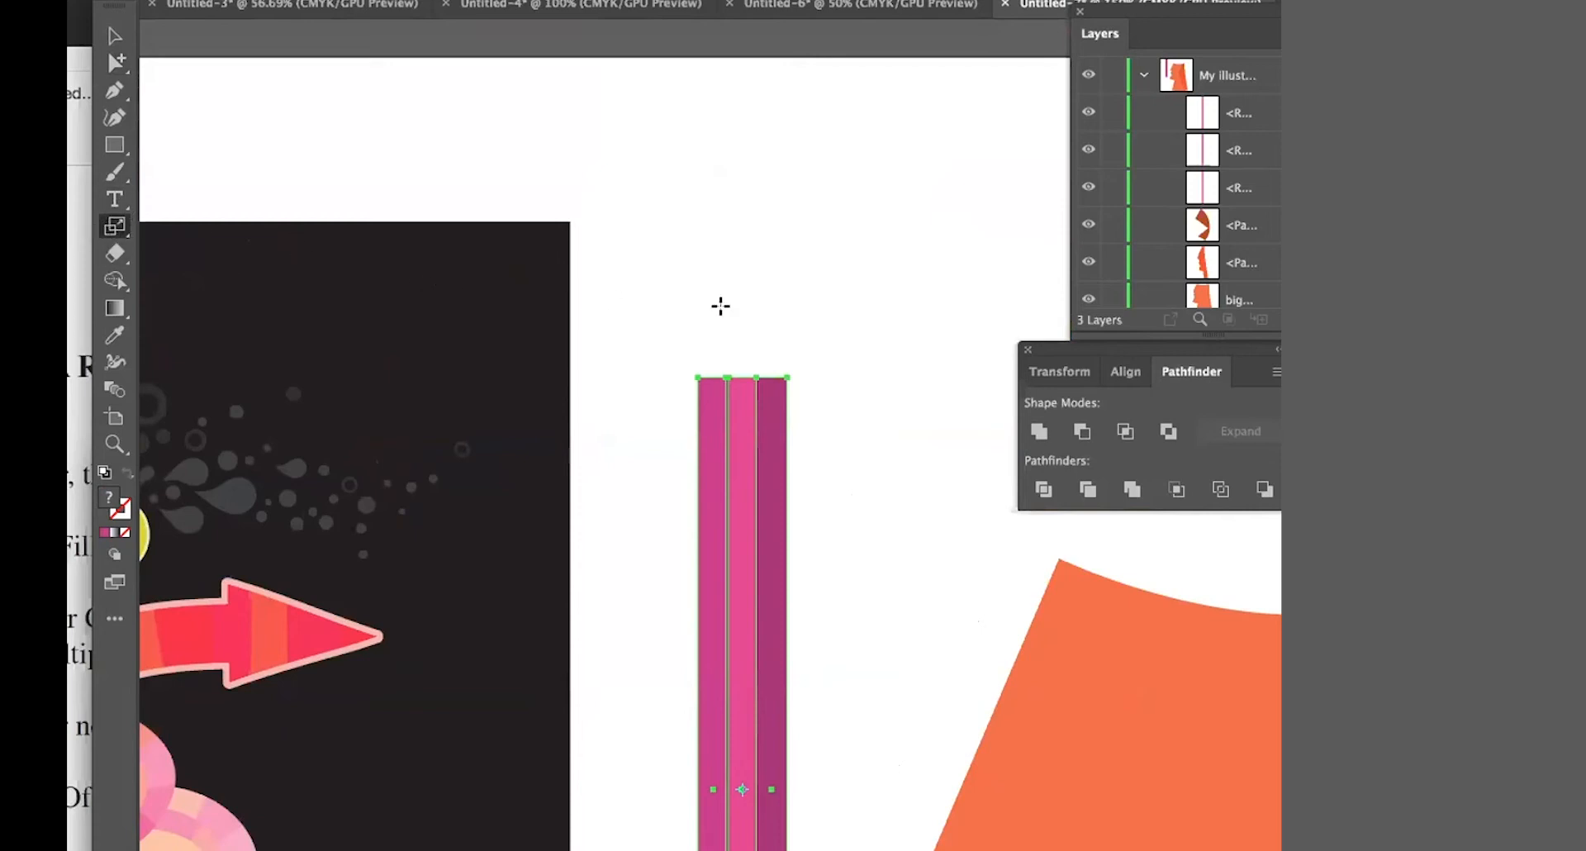
mouse_move(742, 302)
left_mouse_down()
mouse_move(731, 308)
mouse_move(754, 308)
mouse_move(742, 303)
left_mouse_up()
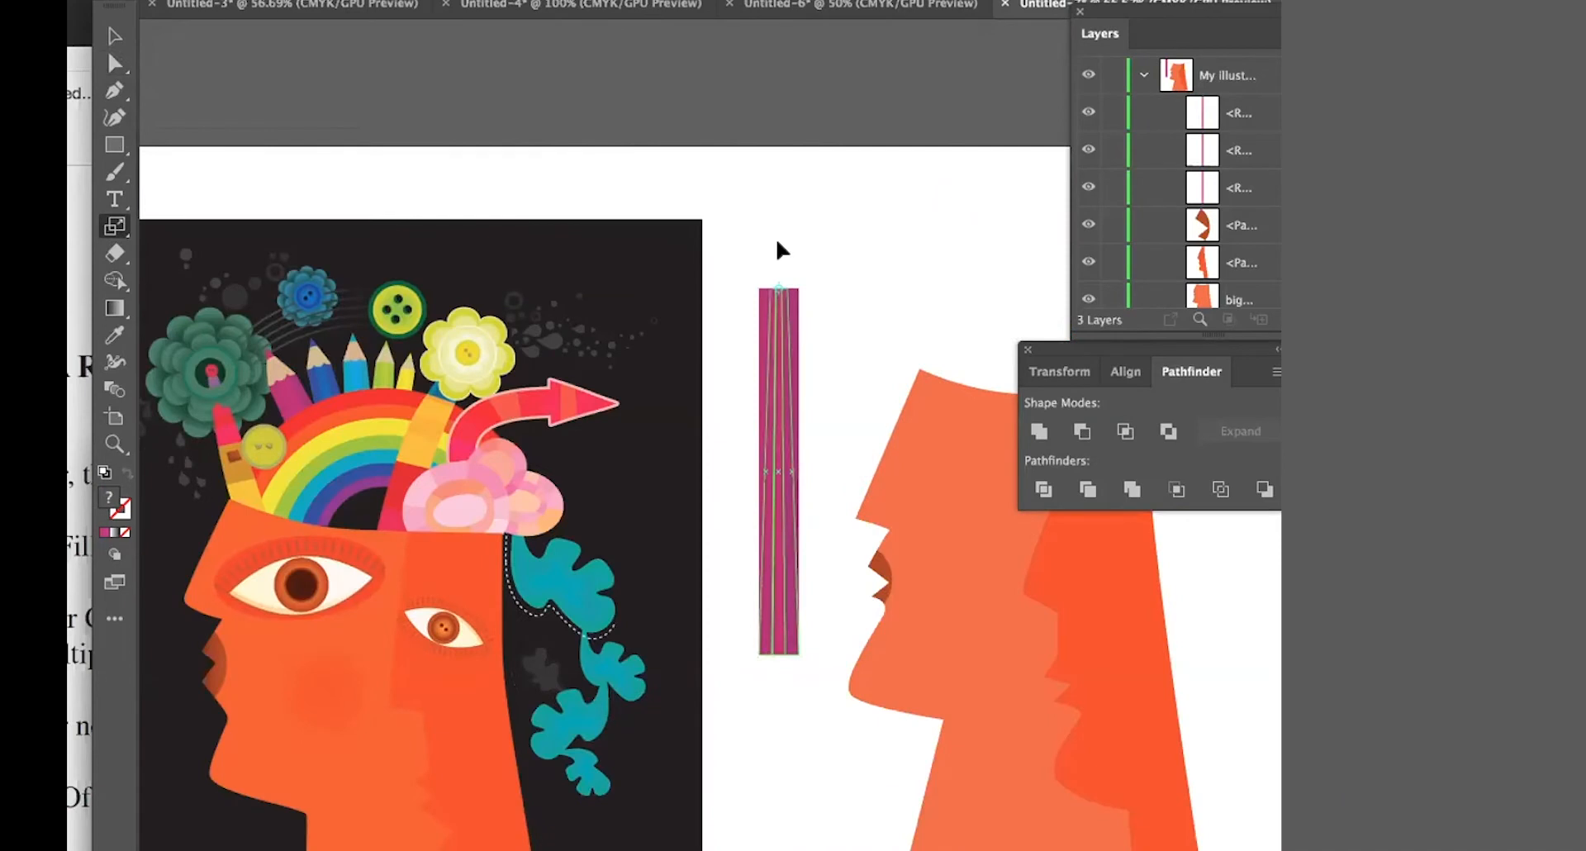
- Scale the selected top anchor points inward, undoing a first attempt that meets in a point, to give the strips a slight taper
left_click_drag(777, 241, 774, 245)
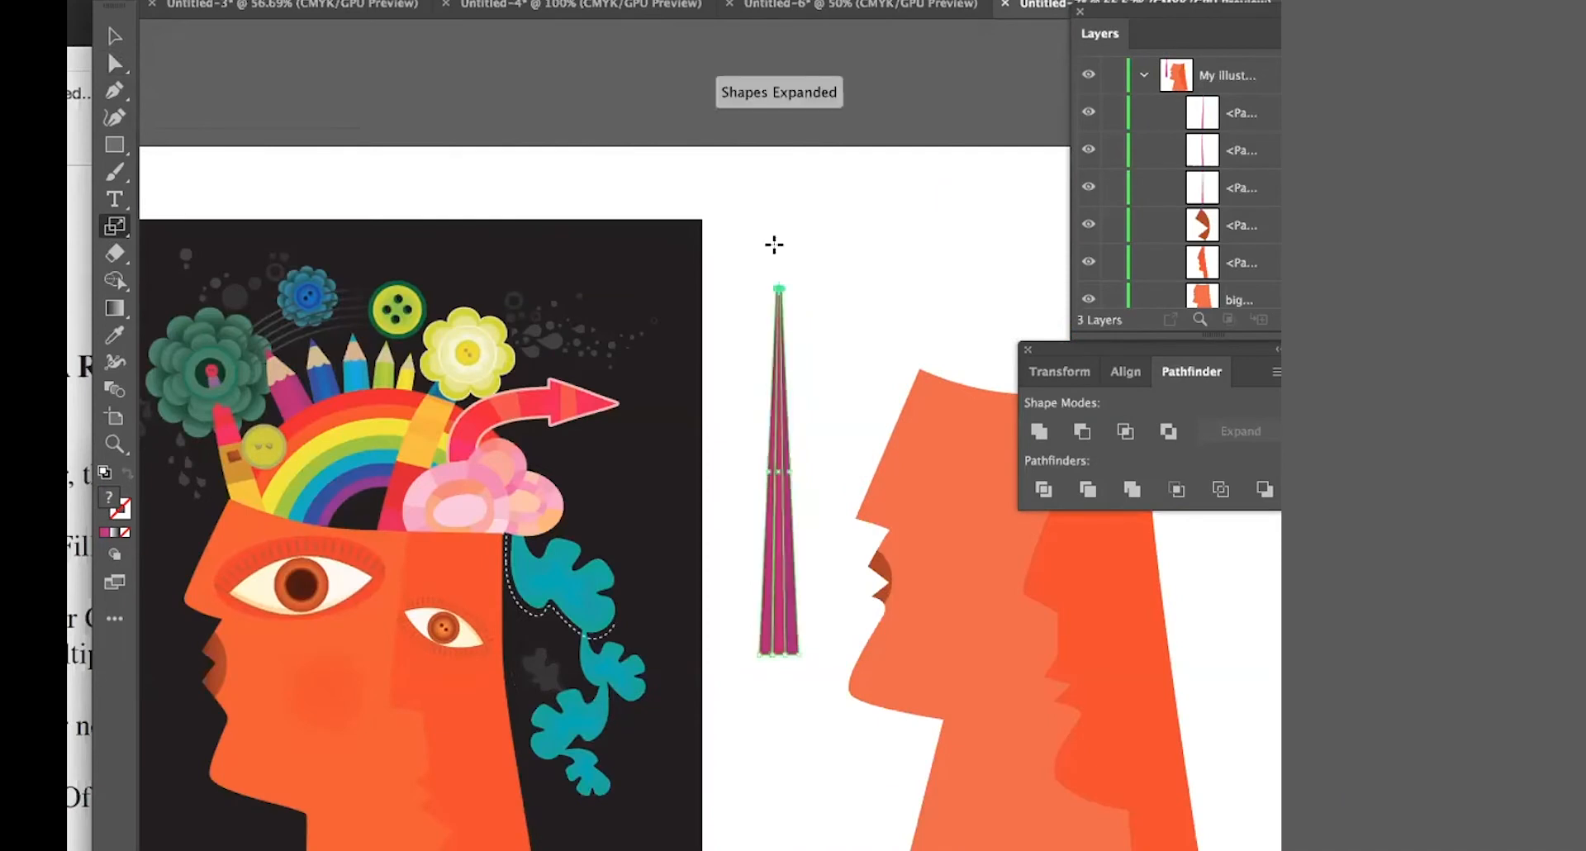
key("super+z")
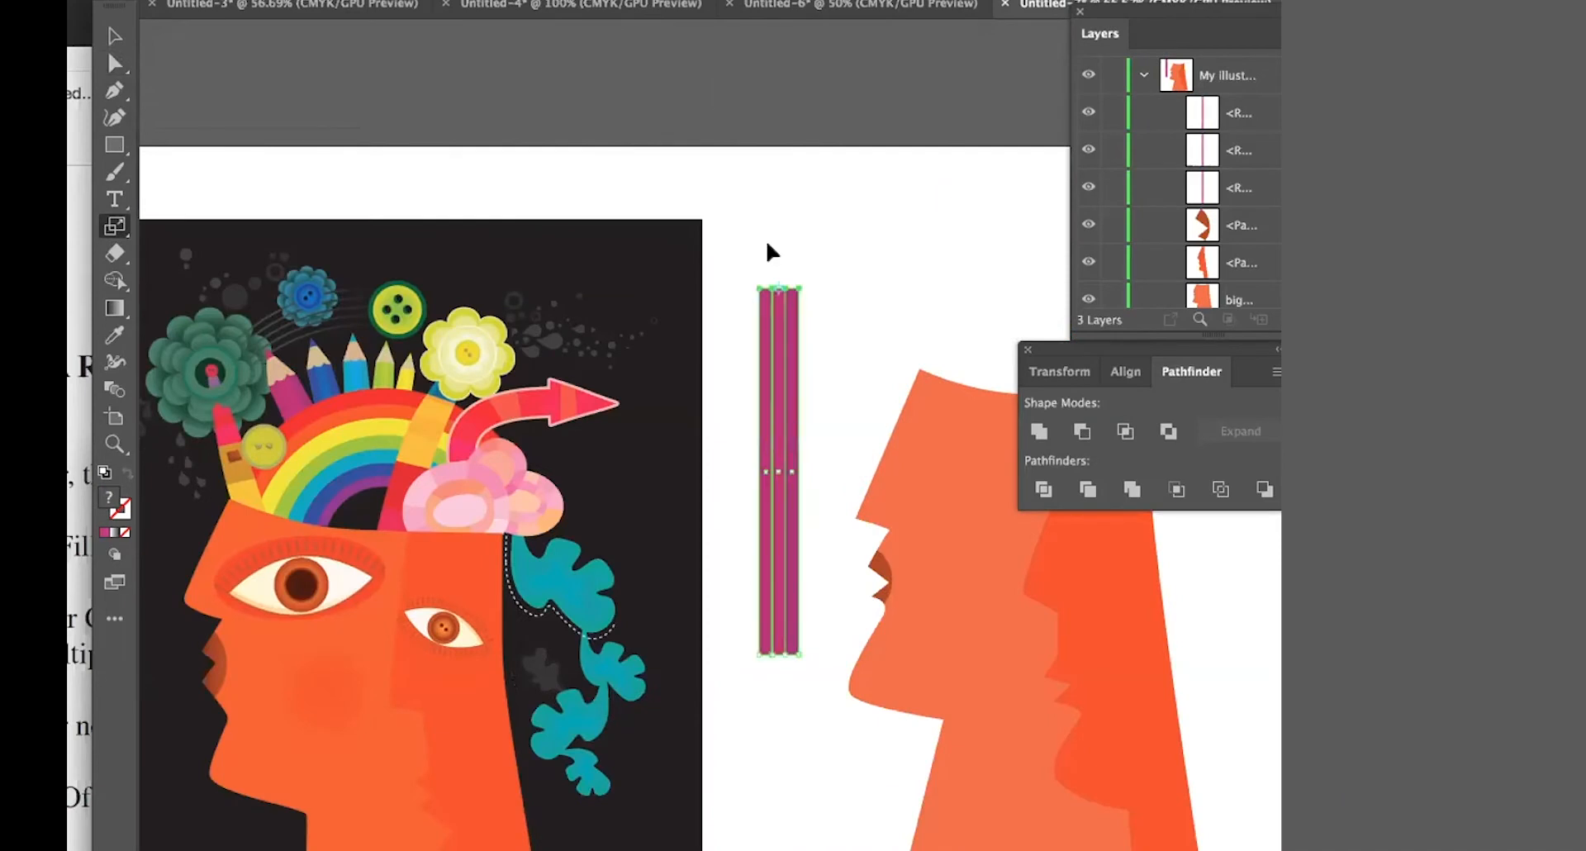
key("super+=")
key("super+=")
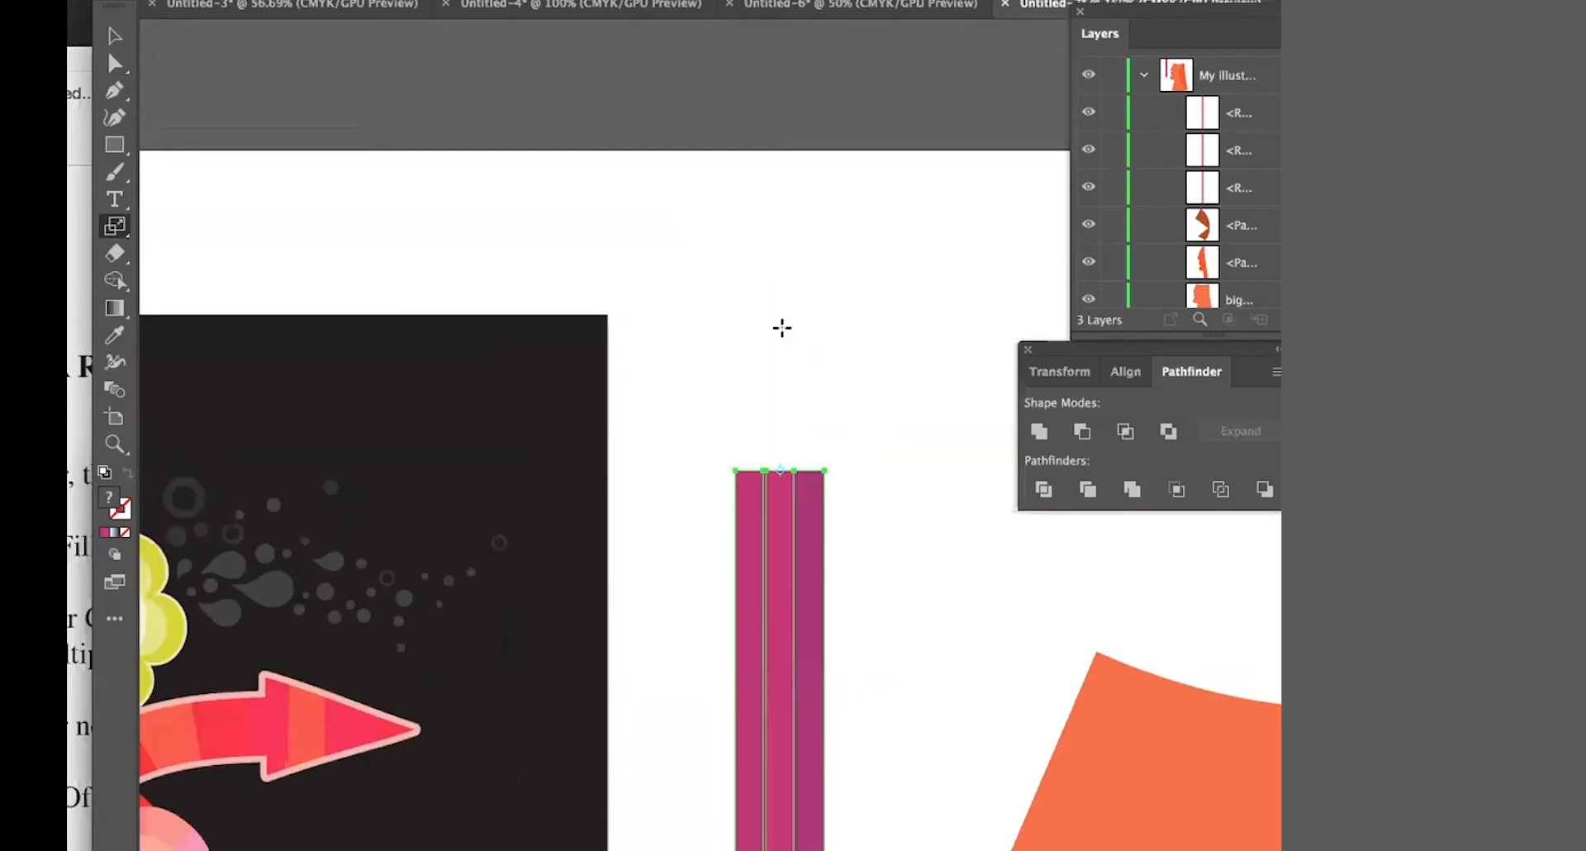
left_click_drag(786, 418, 784, 422)
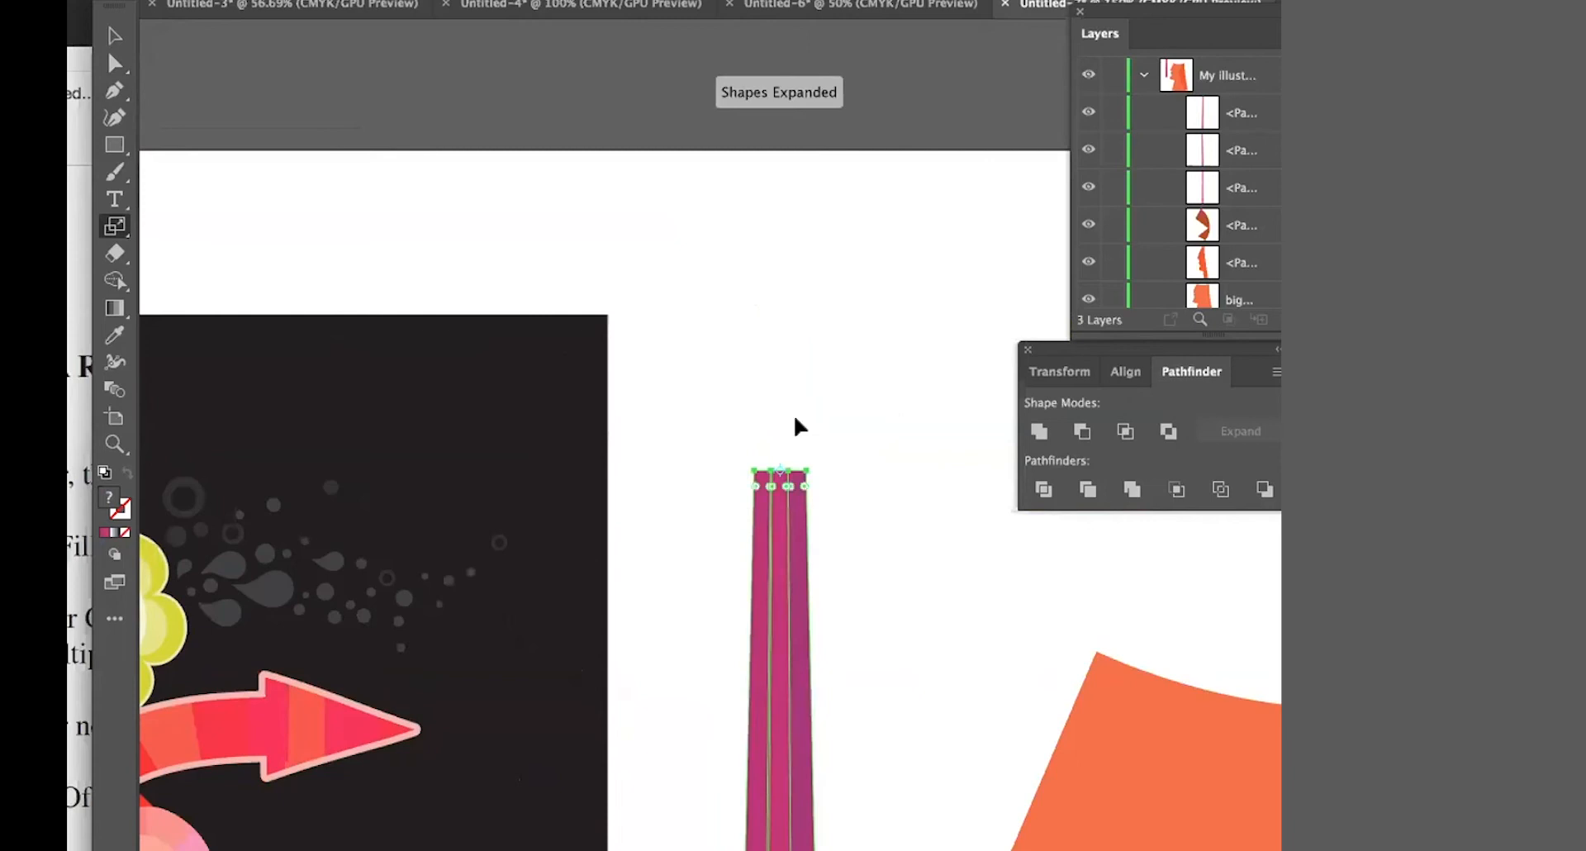
- Rescale the top anchor points of the three pencil strips to make the taper slightly gentler
key("super+-")
key("super+-")
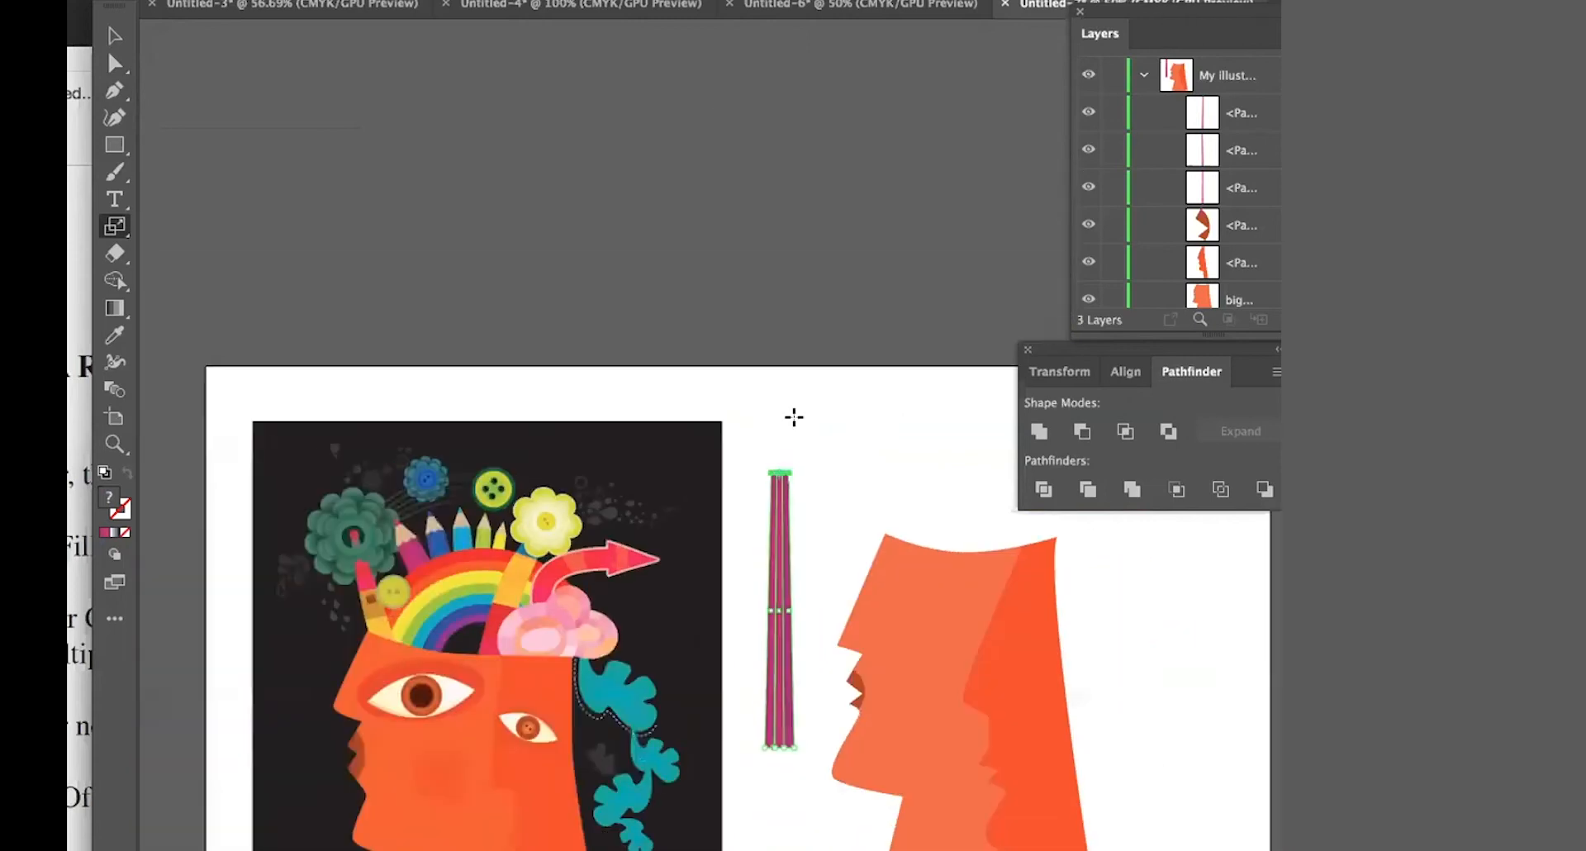
key("super+=")
key("super+=")
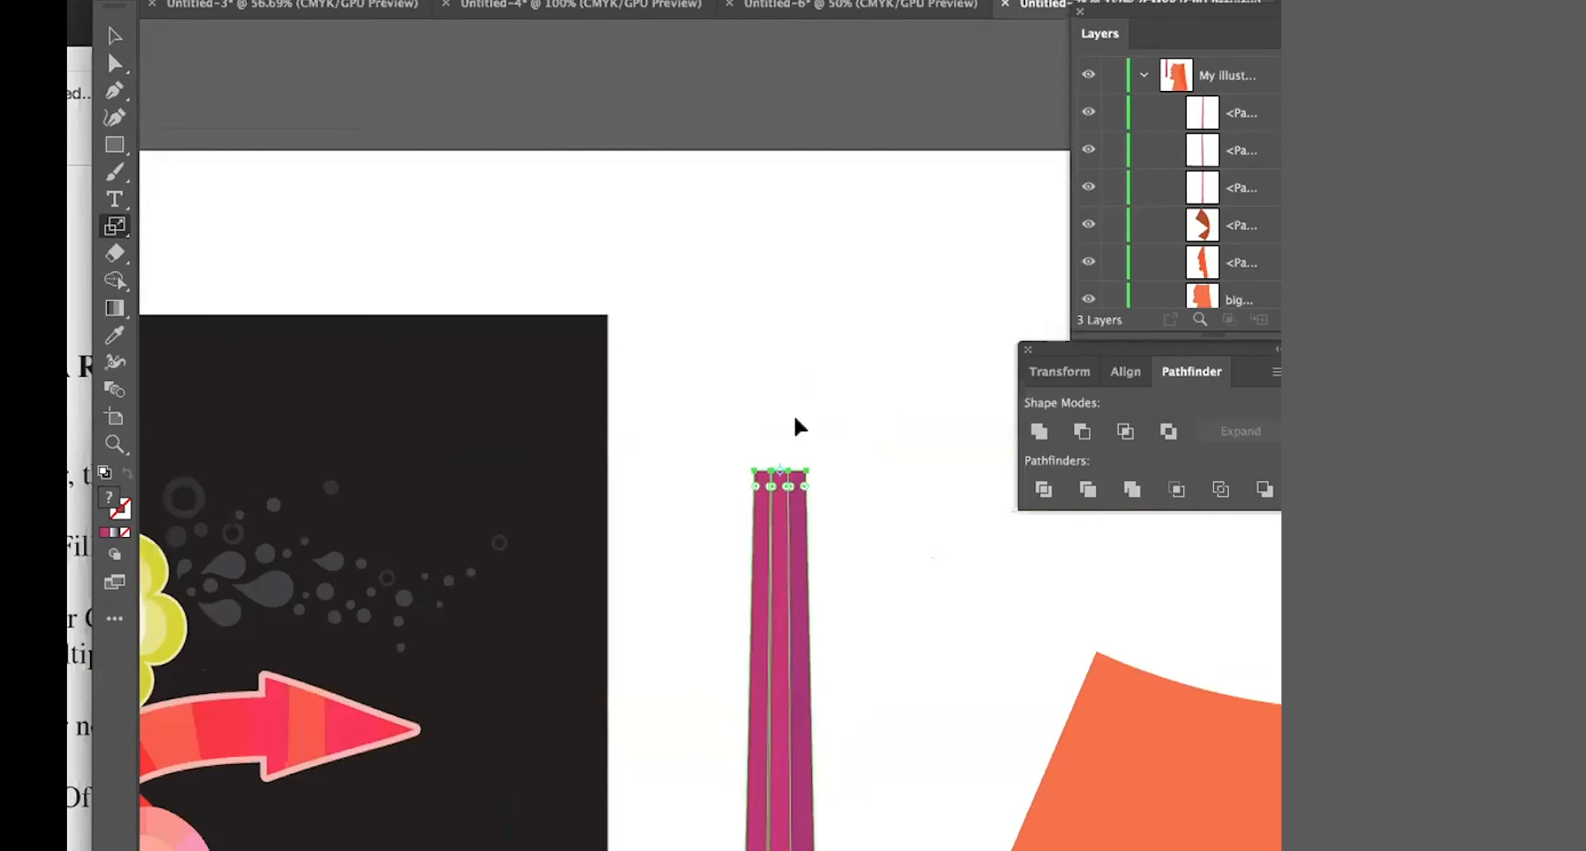
left_click_drag(781, 417, 782, 417)
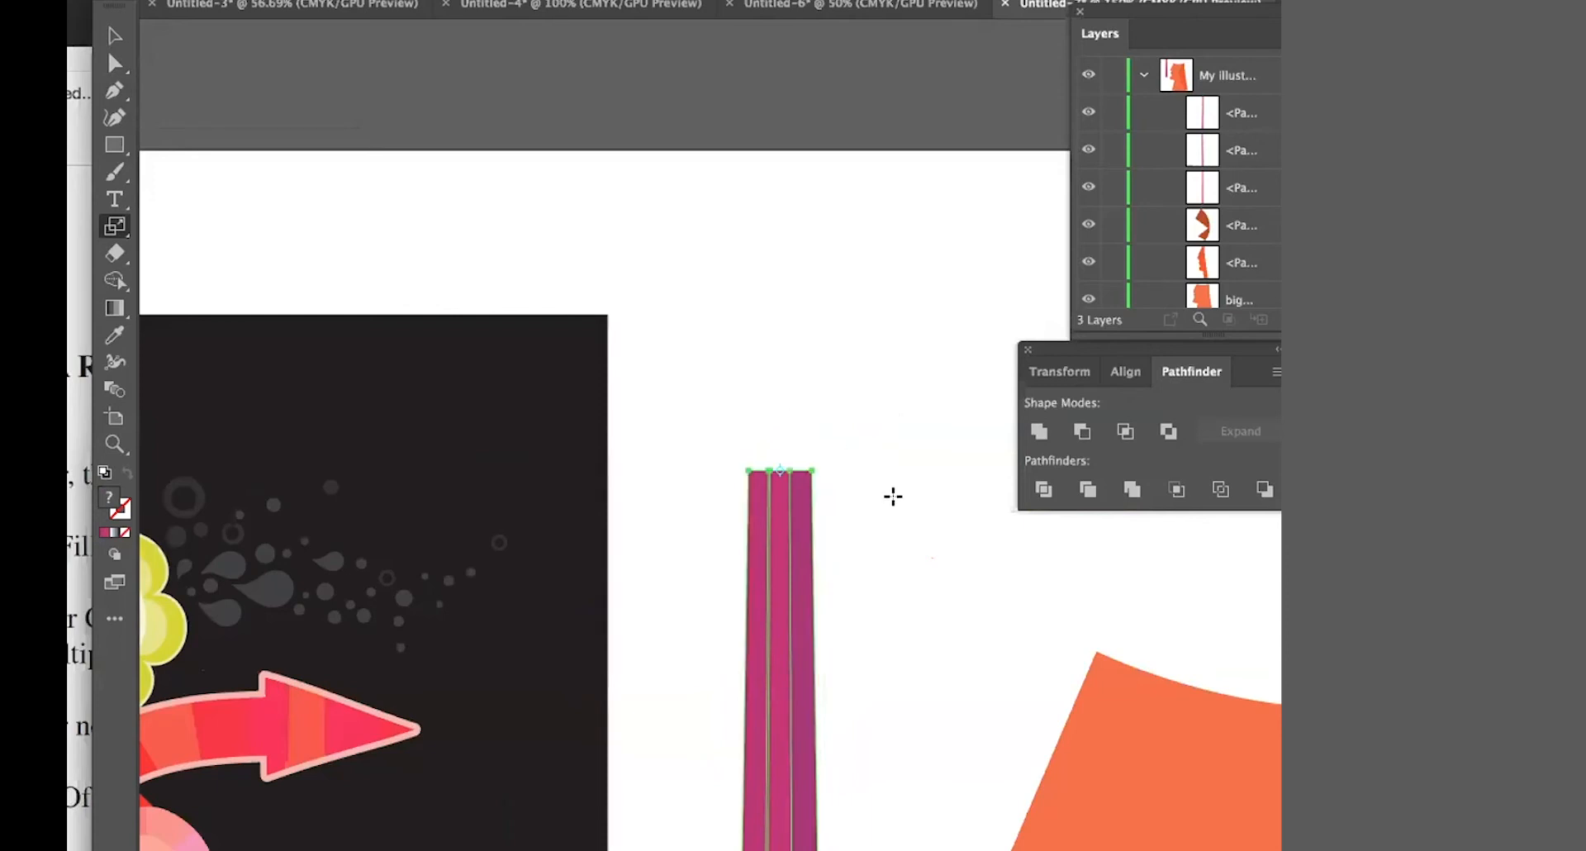
- Group the three tapered pencil strips, moving the Pathfinder and Layers panels clear of the artwork
left_click(116, 40)
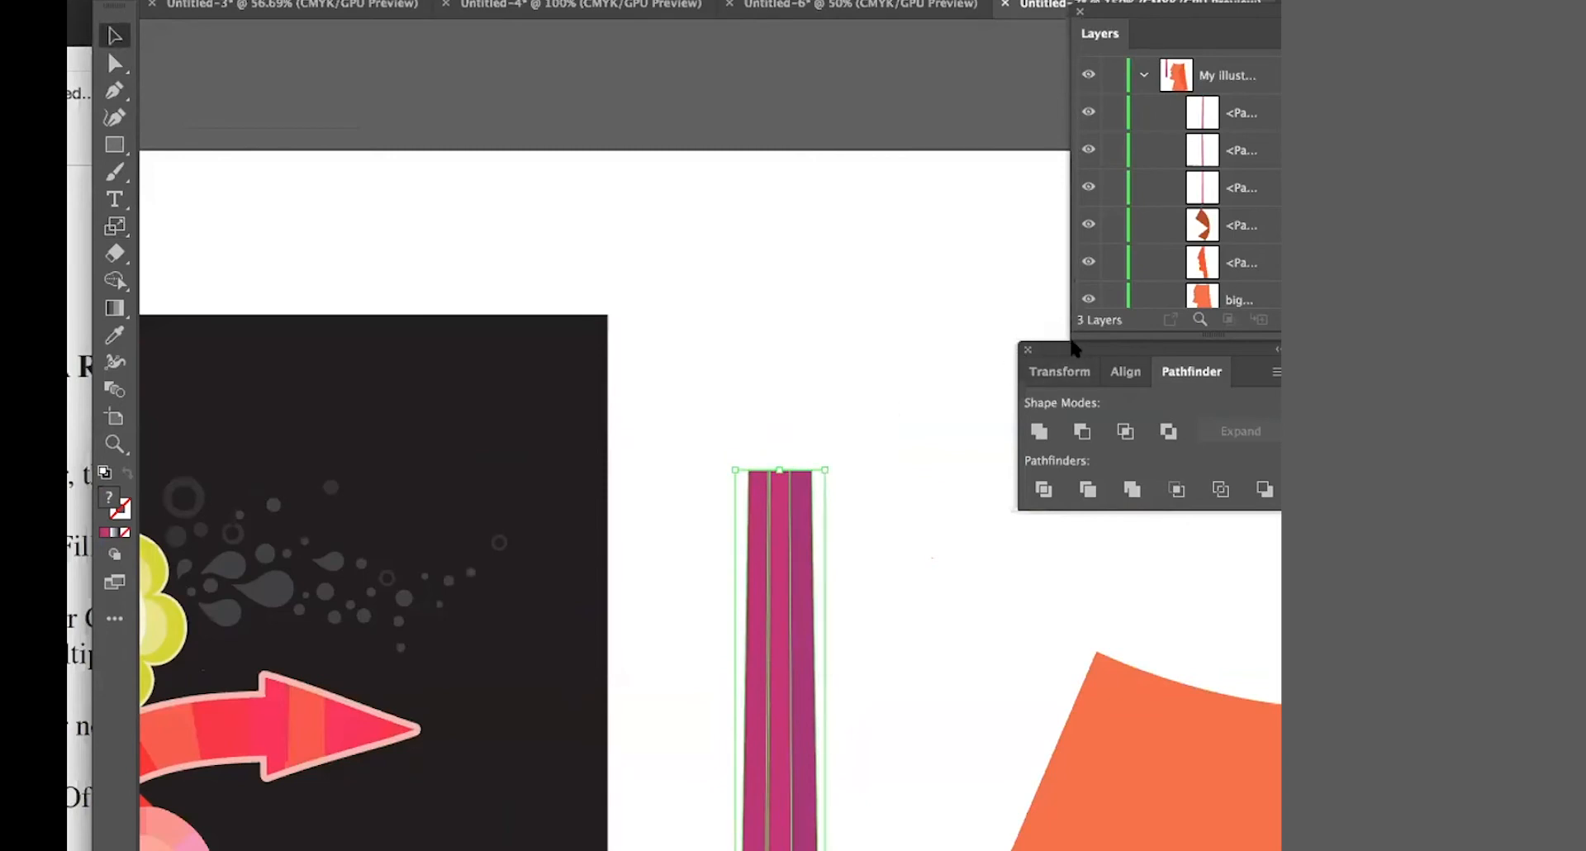
left_click_drag(1080, 351, 1088, 473)
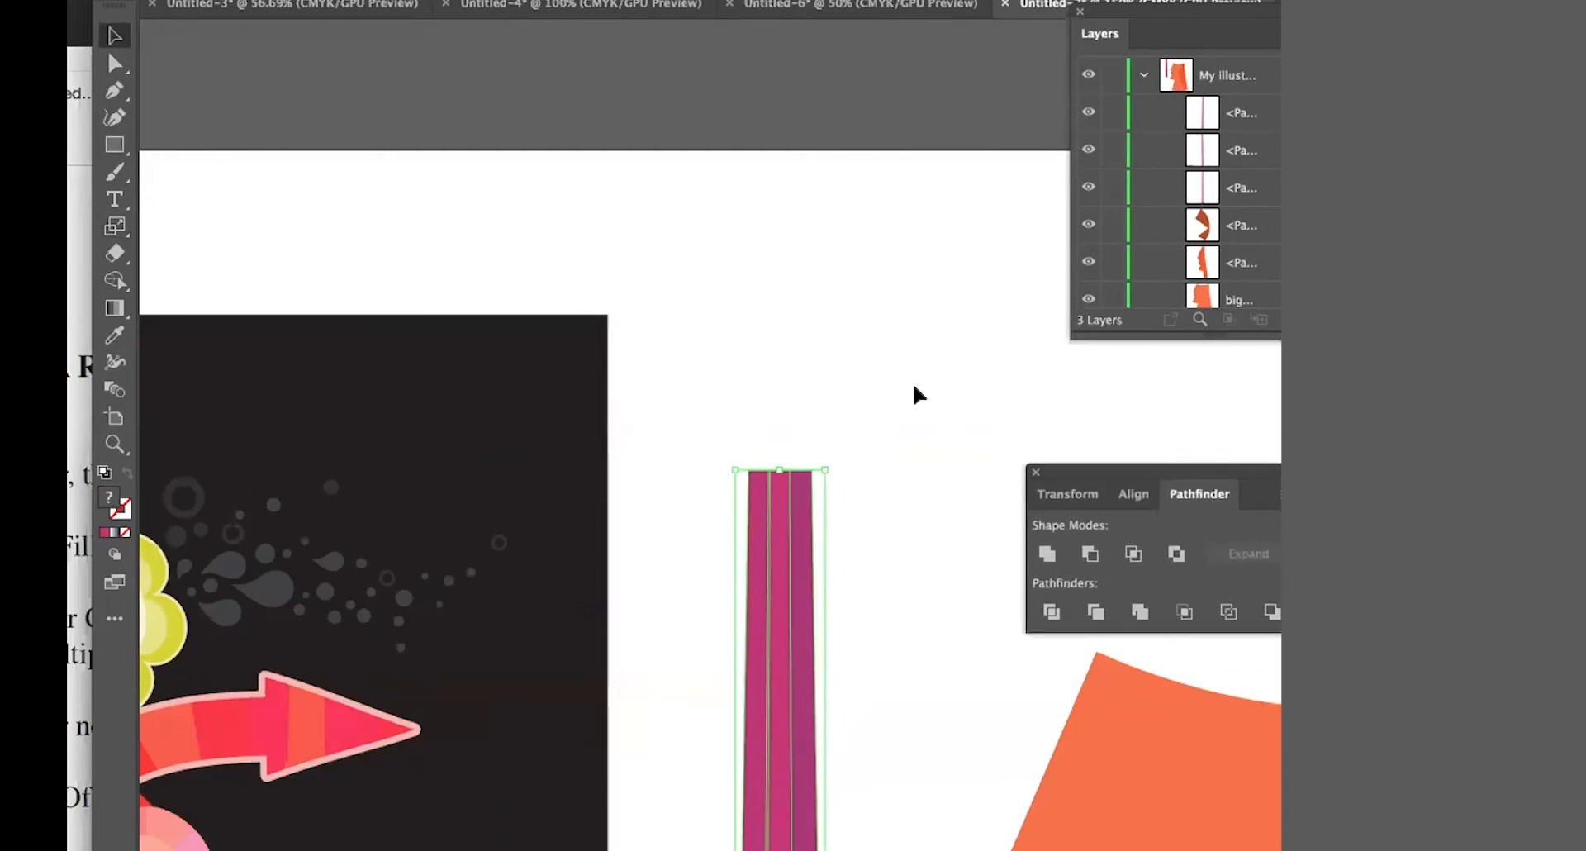
left_click_drag(1158, 23, 949, 84)
key("ctrl+g")
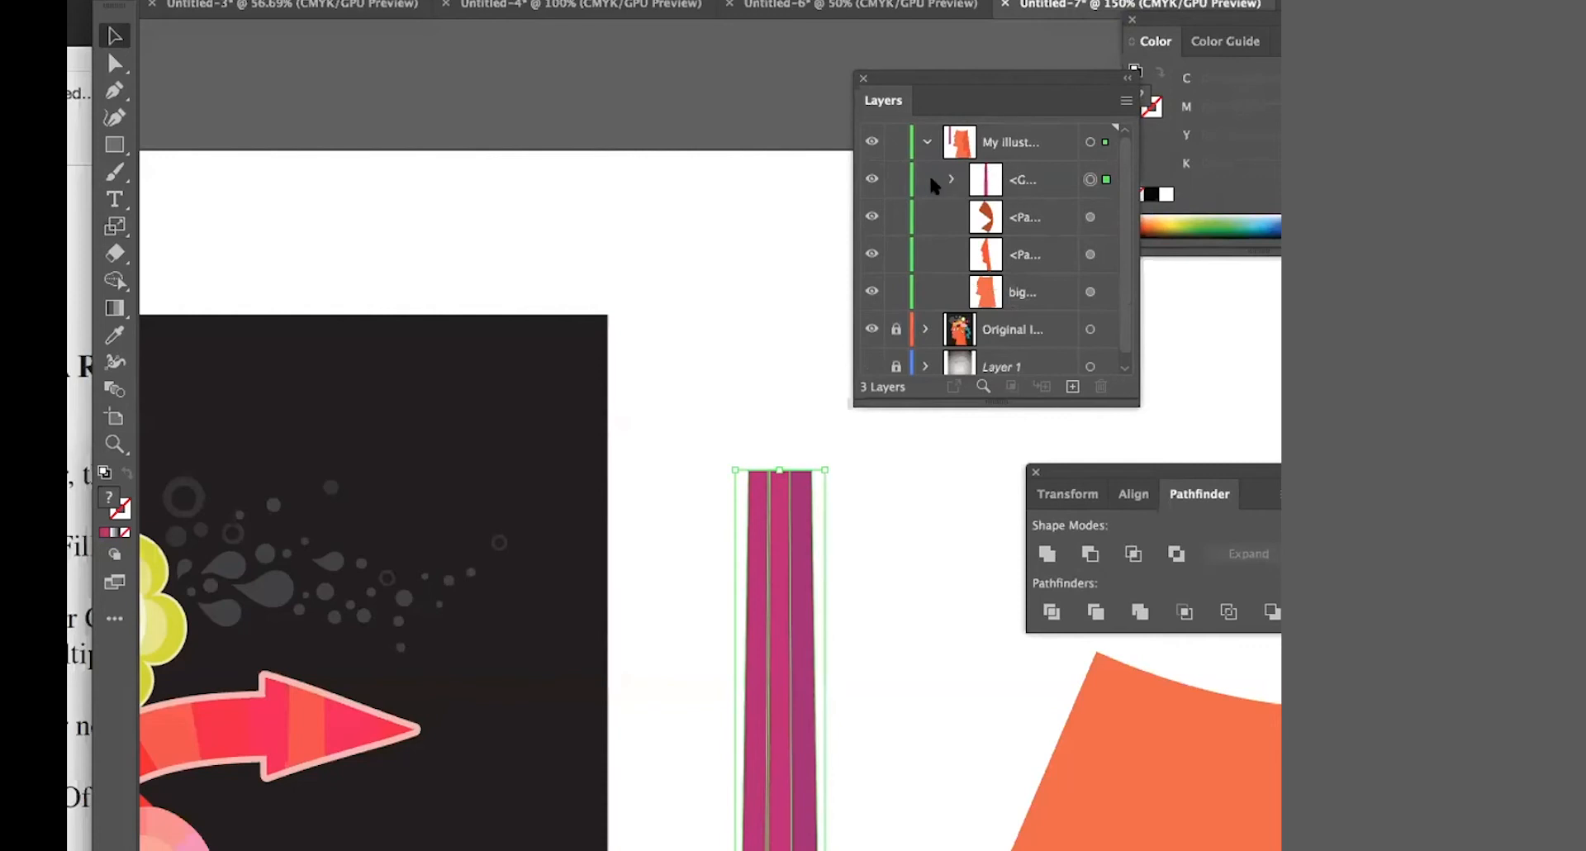
- Expand the pencil strip group in the enlarged layer list to examine its paths, and deselect the artwork
left_click(953, 180)
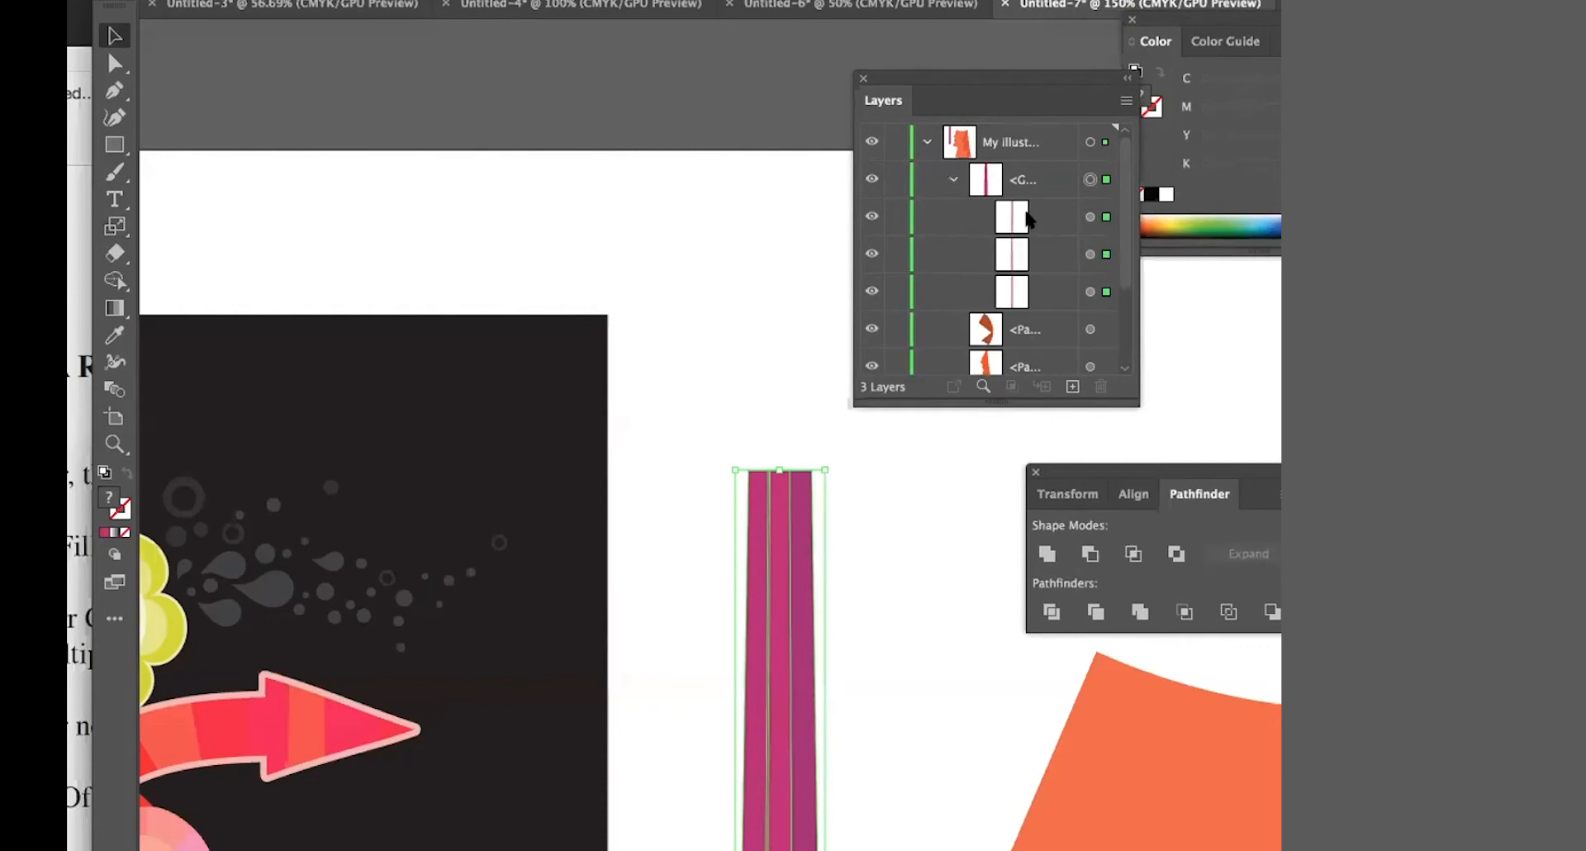
left_click_drag(1131, 397, 1155, 603)
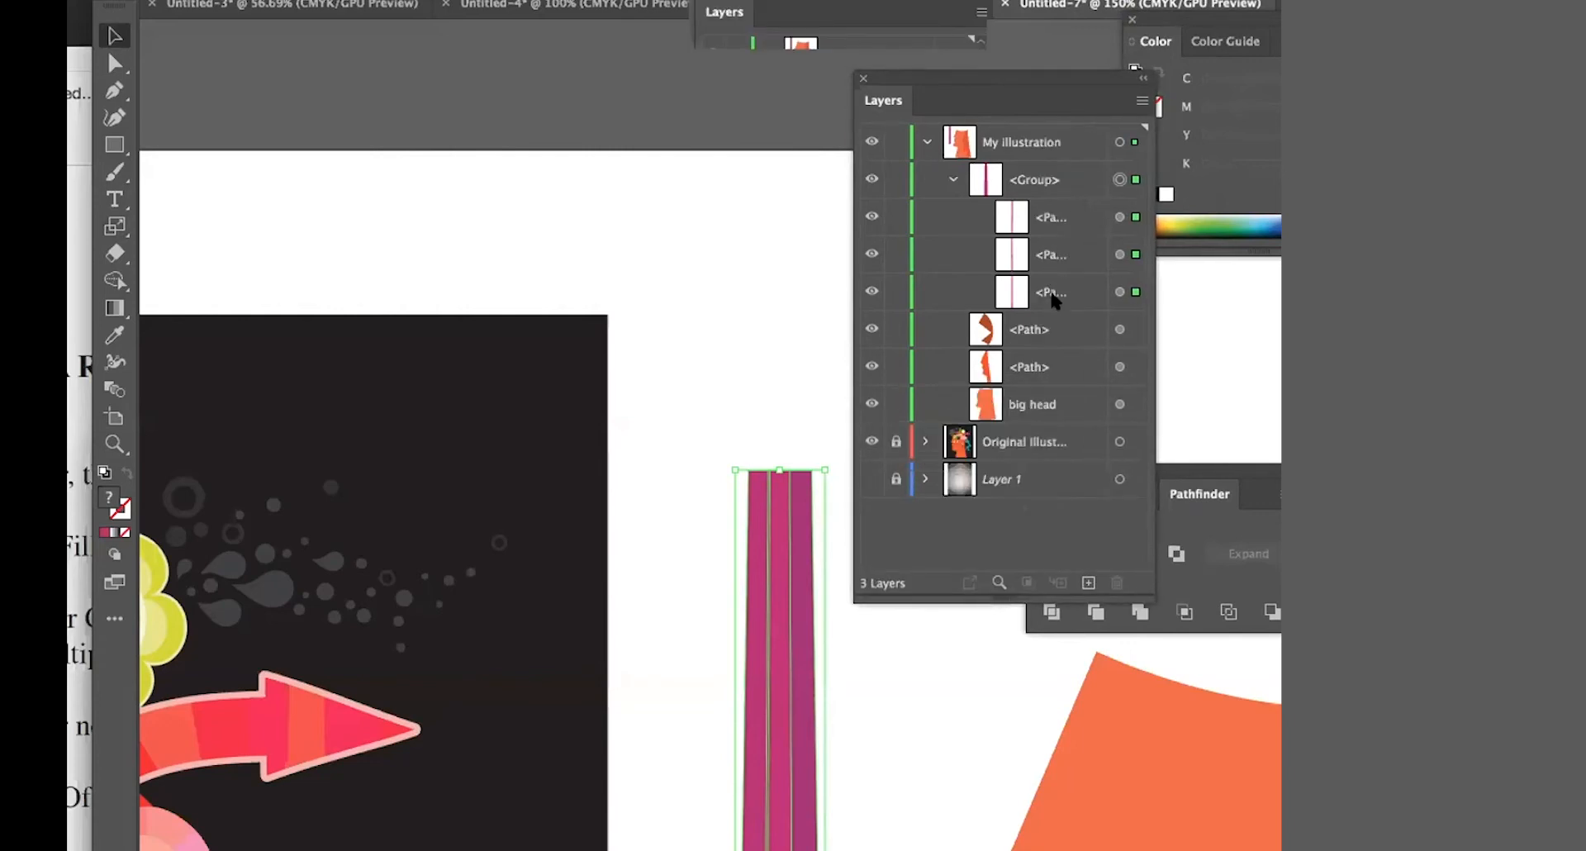
left_click(1010, 141)
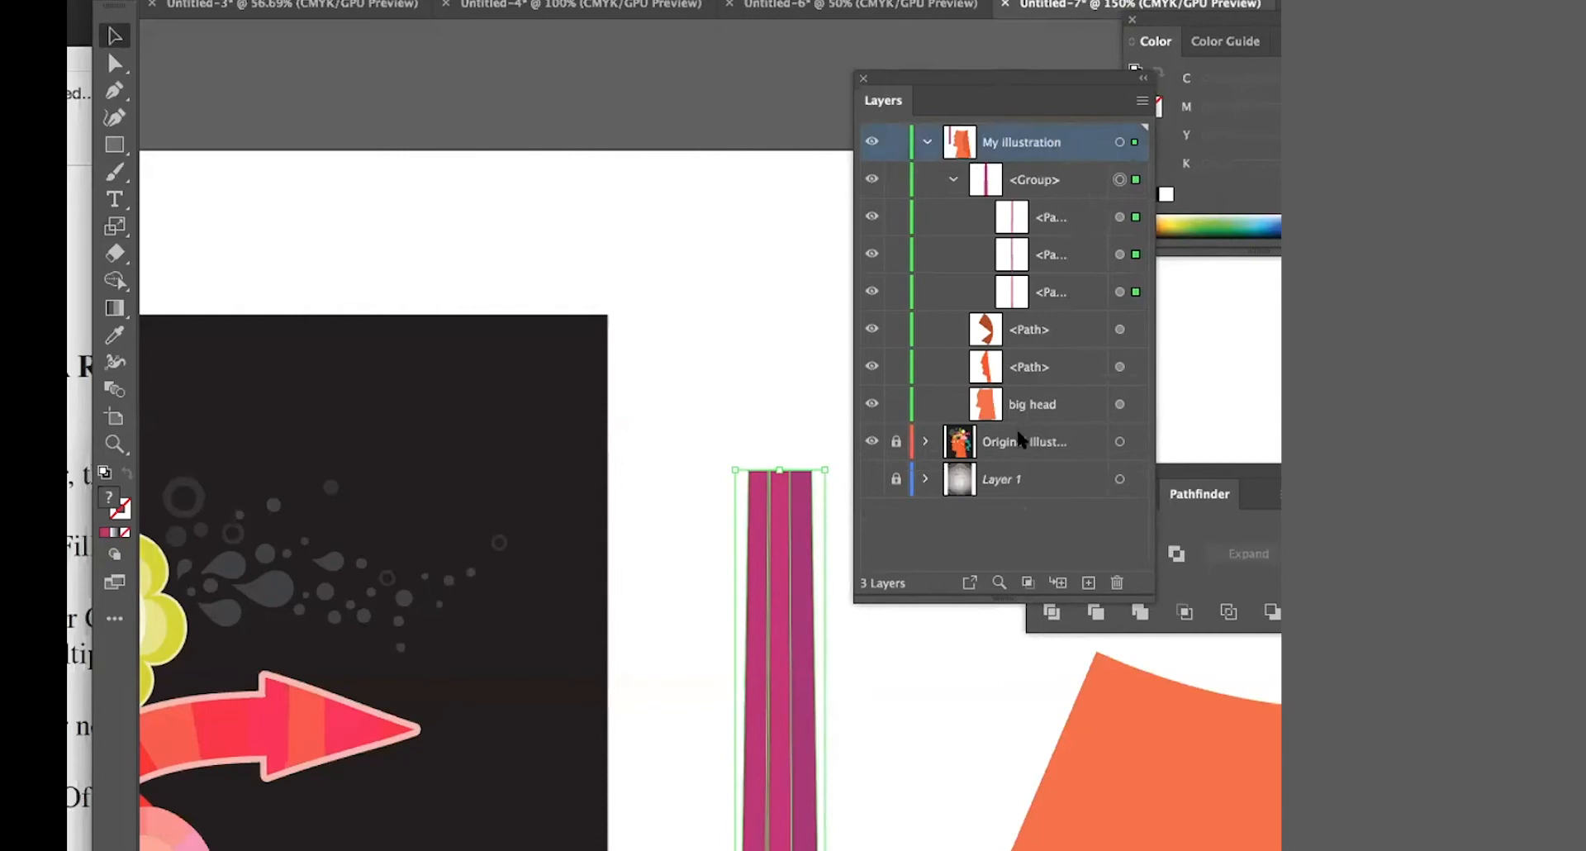
left_click(1034, 178)
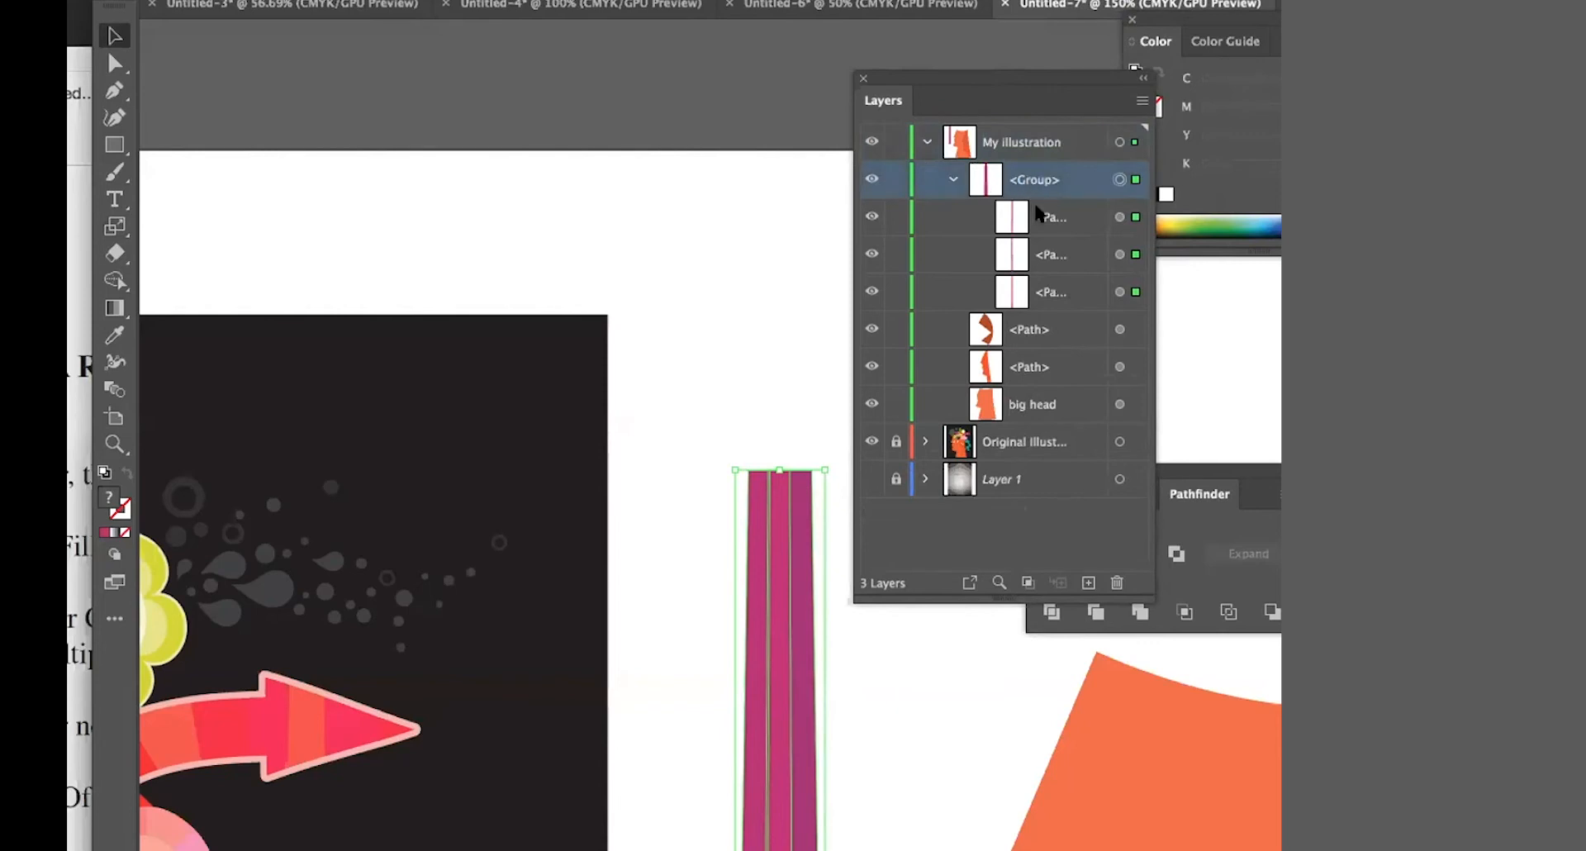
left_click_drag(989, 77, 1053, 75)
left_click(840, 341)
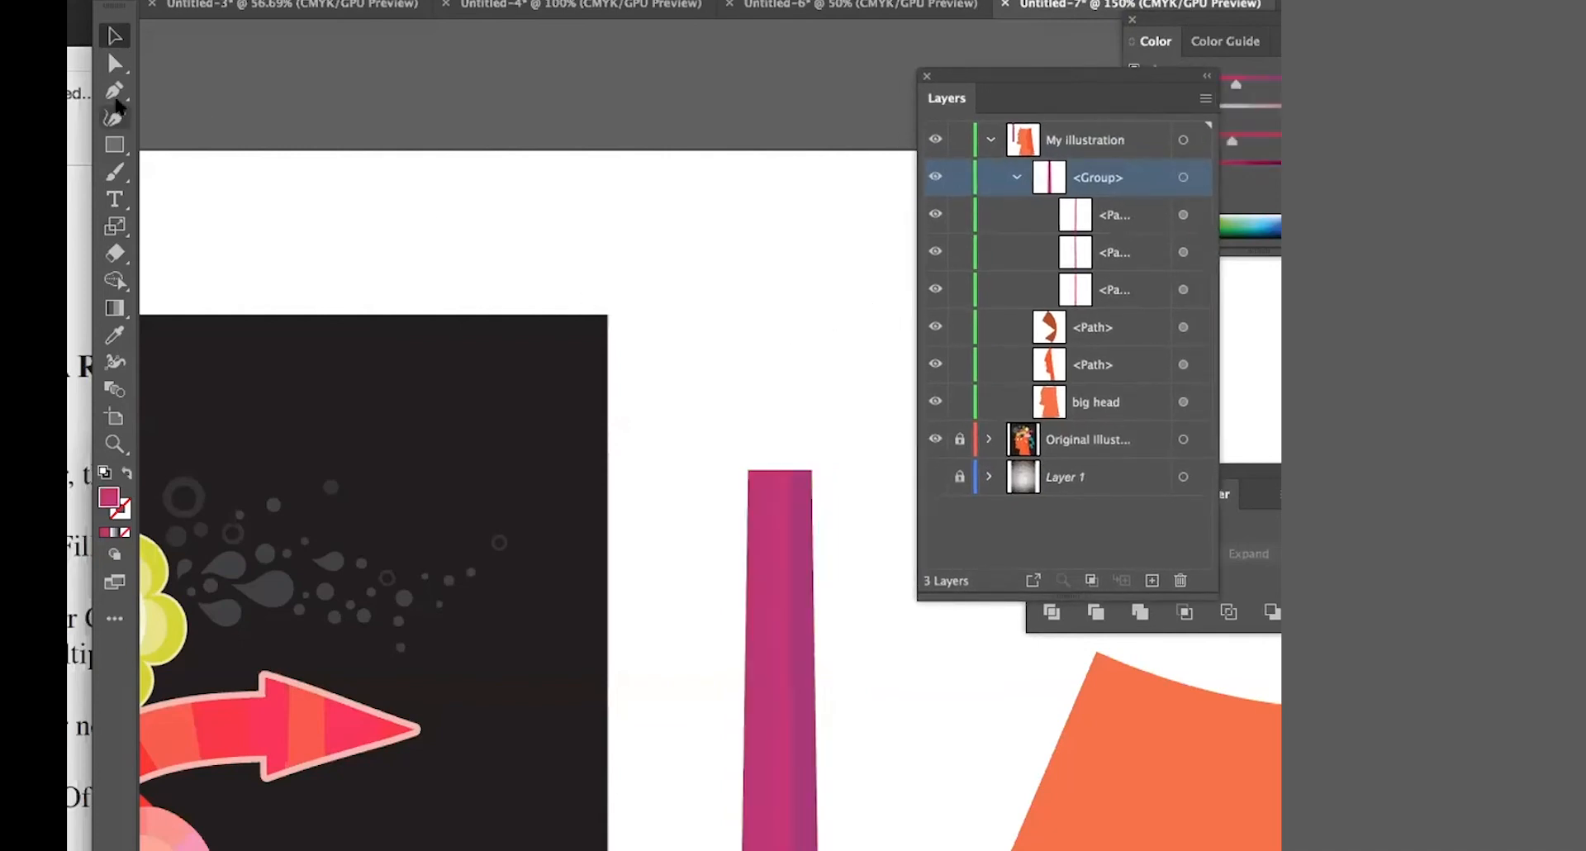
- Draw a closed pencil tip with the Pen tool, pointed above the strips and with one curved scallop per strip along its base
left_click(116, 89)
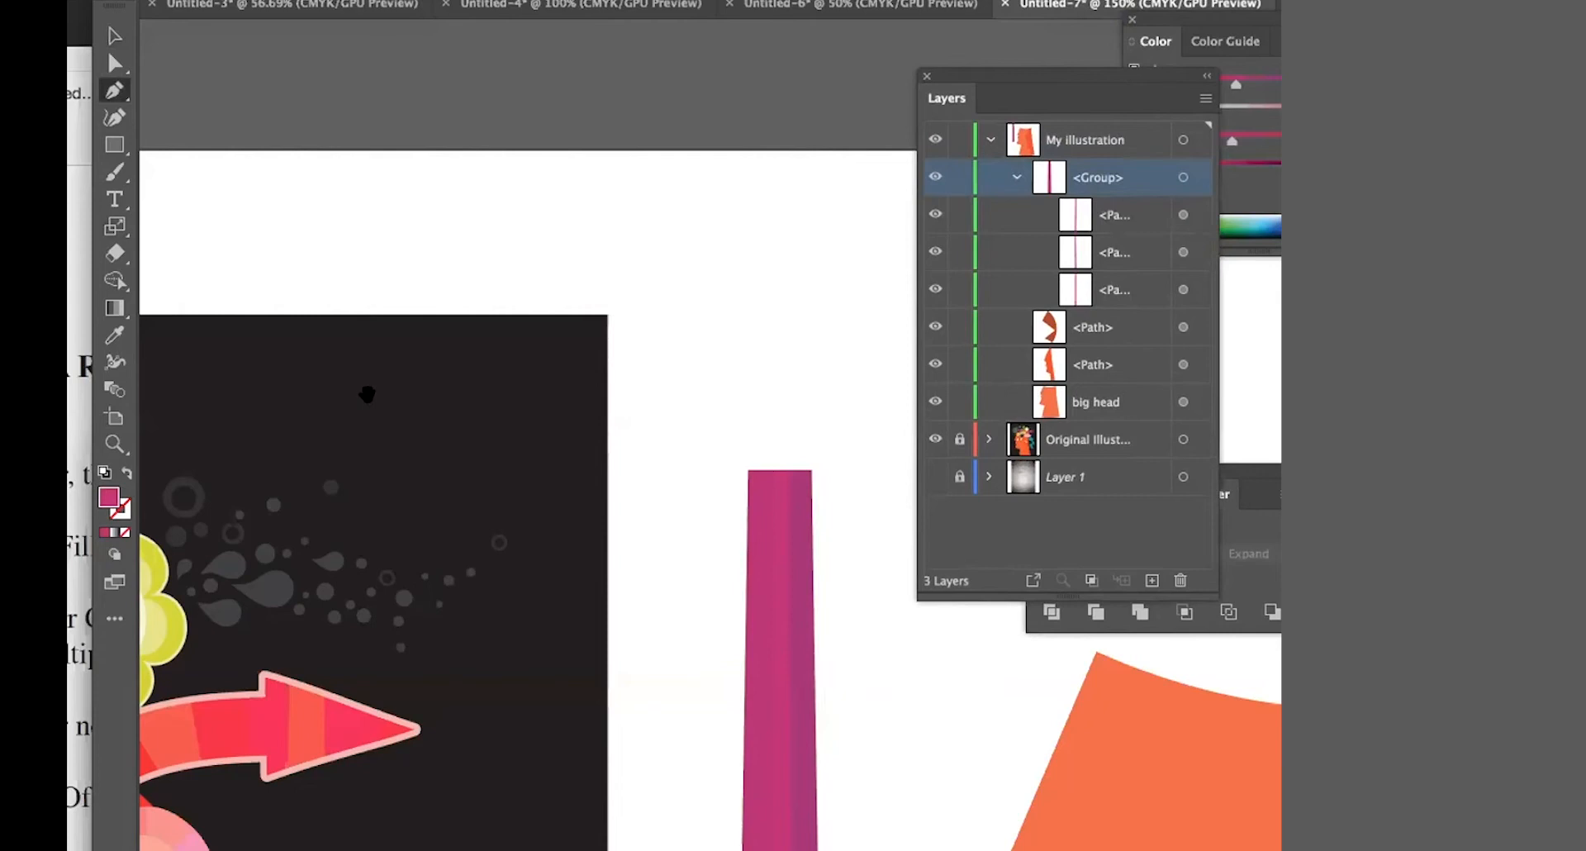
left_click_drag(369, 402, 1172, 425)
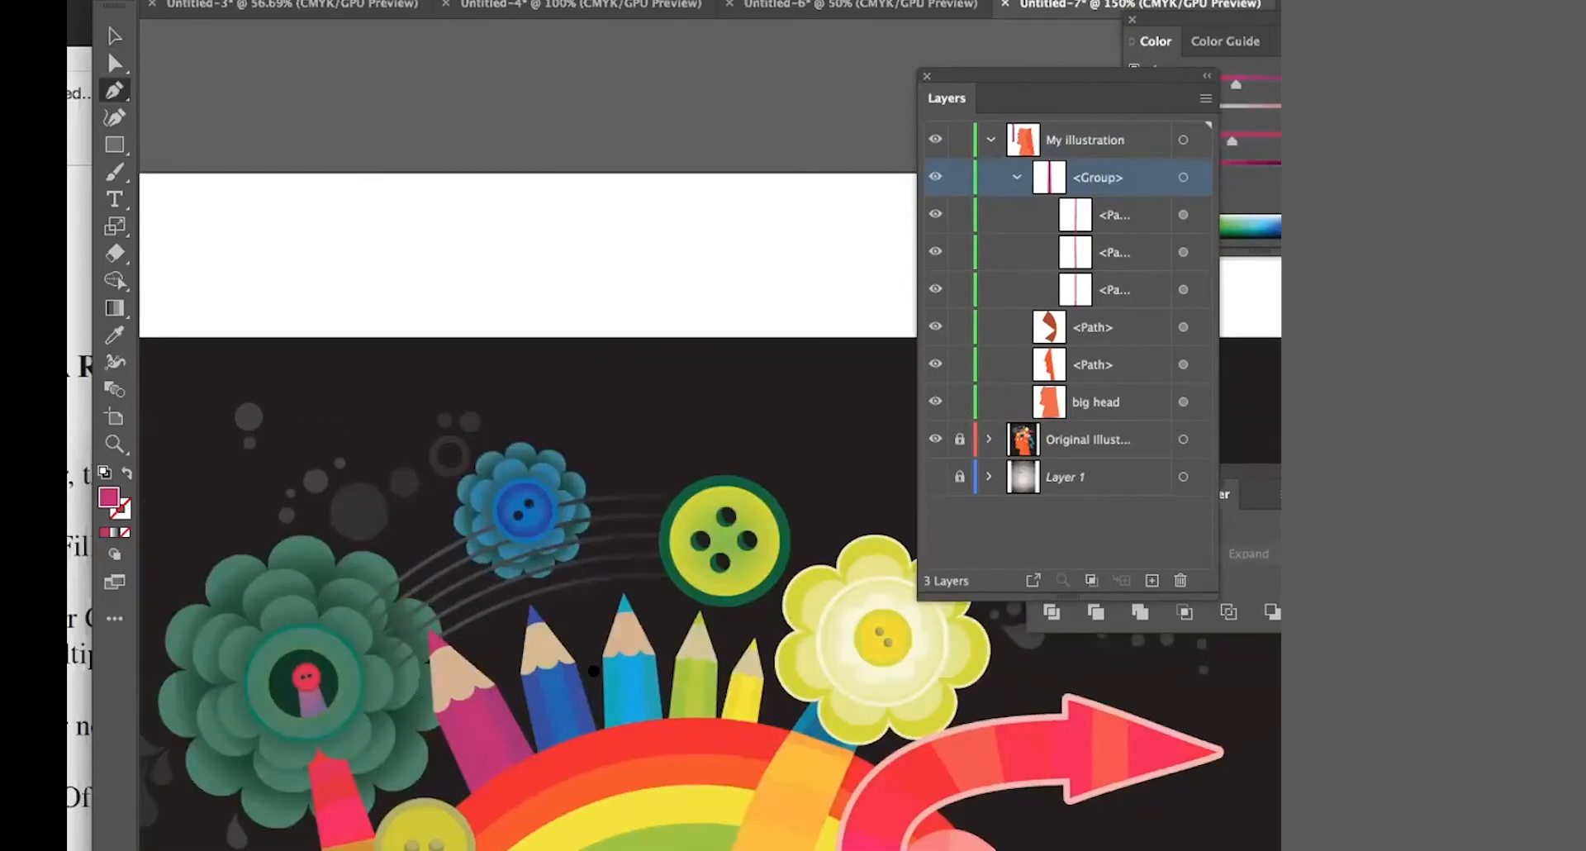
scroll(679, 470, "right", 10)
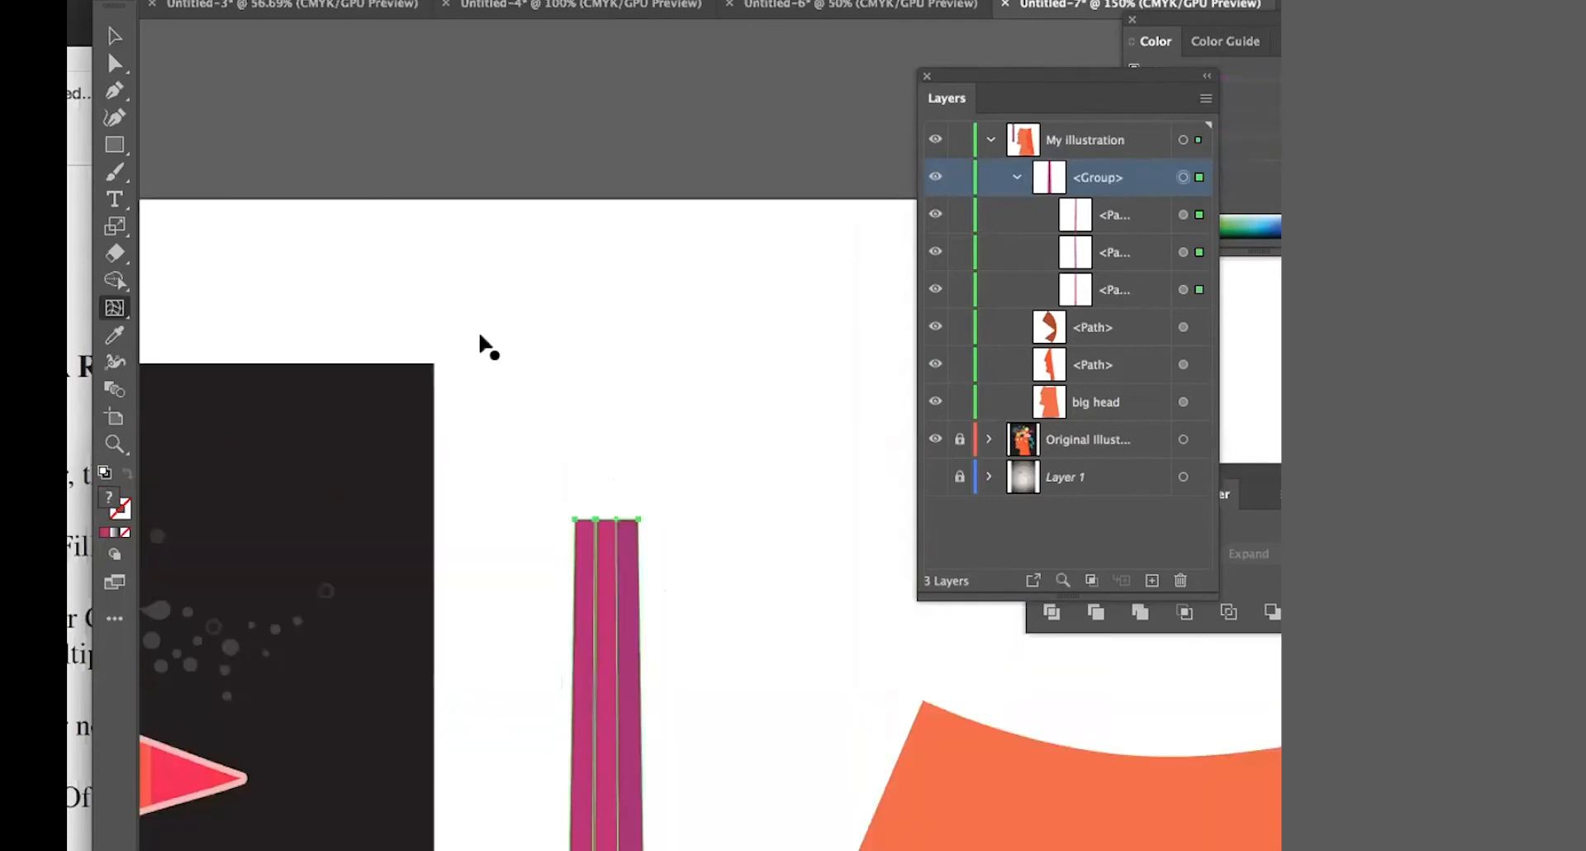
left_click(115, 91)
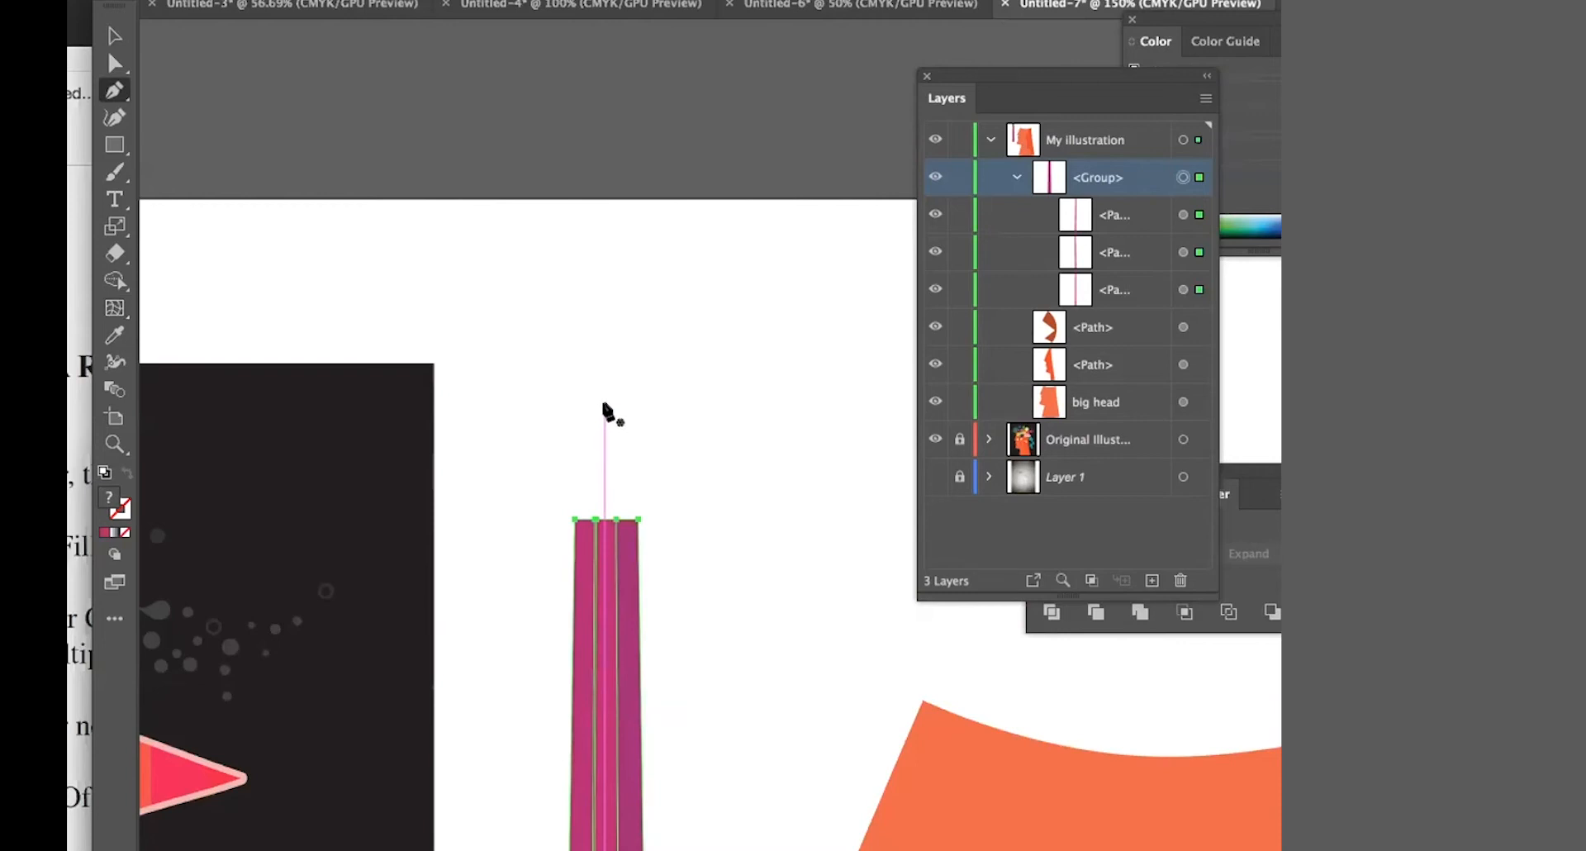
left_click(604, 408)
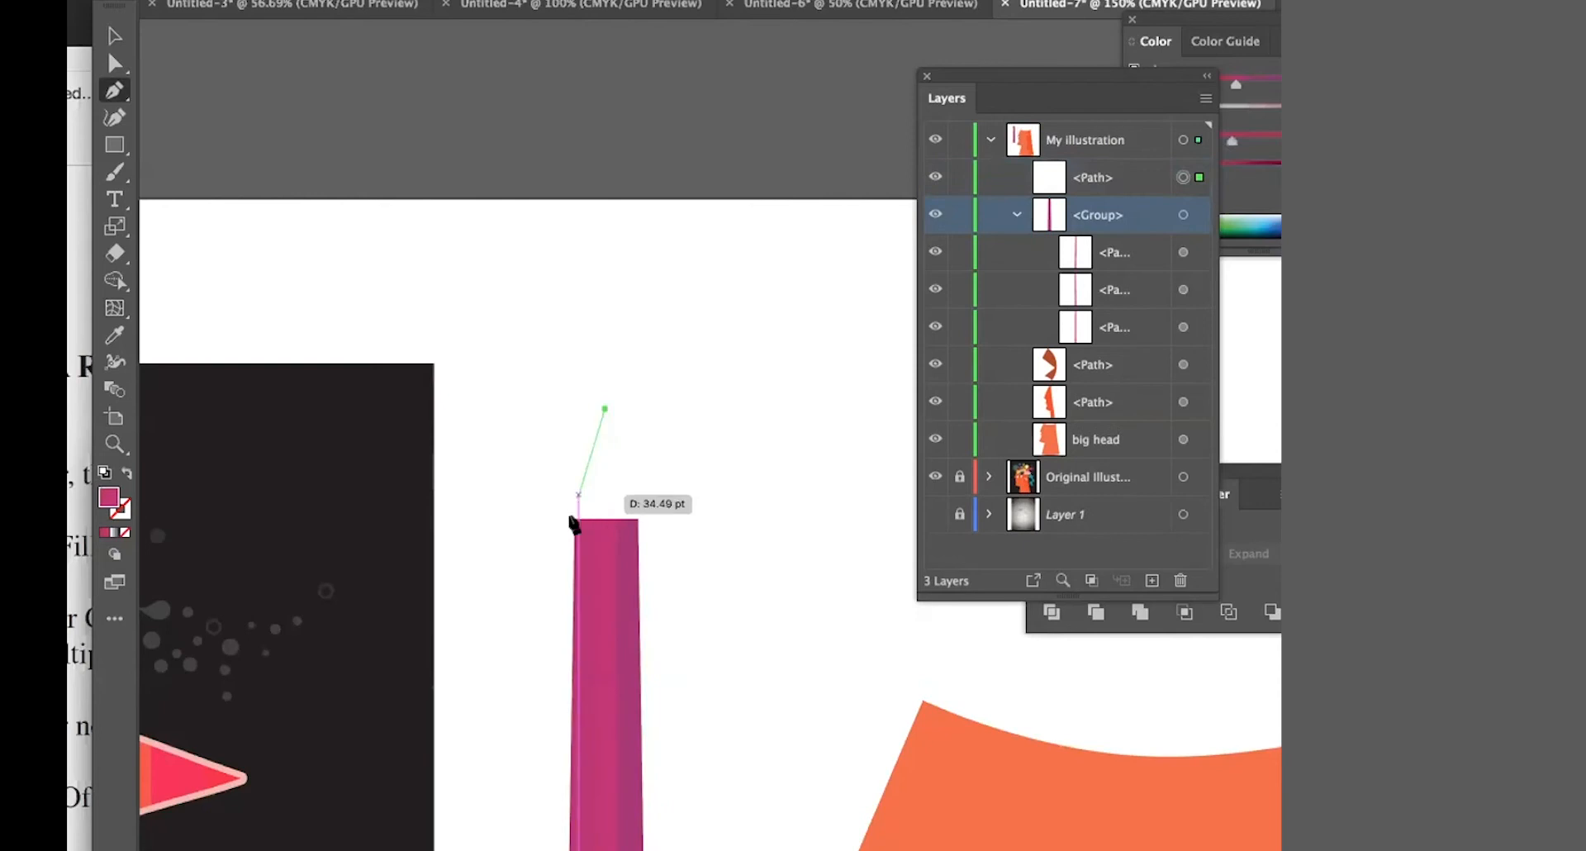
left_click(574, 519)
left_click_drag(597, 519, 627, 502)
left_click(596, 519)
left_click(617, 519)
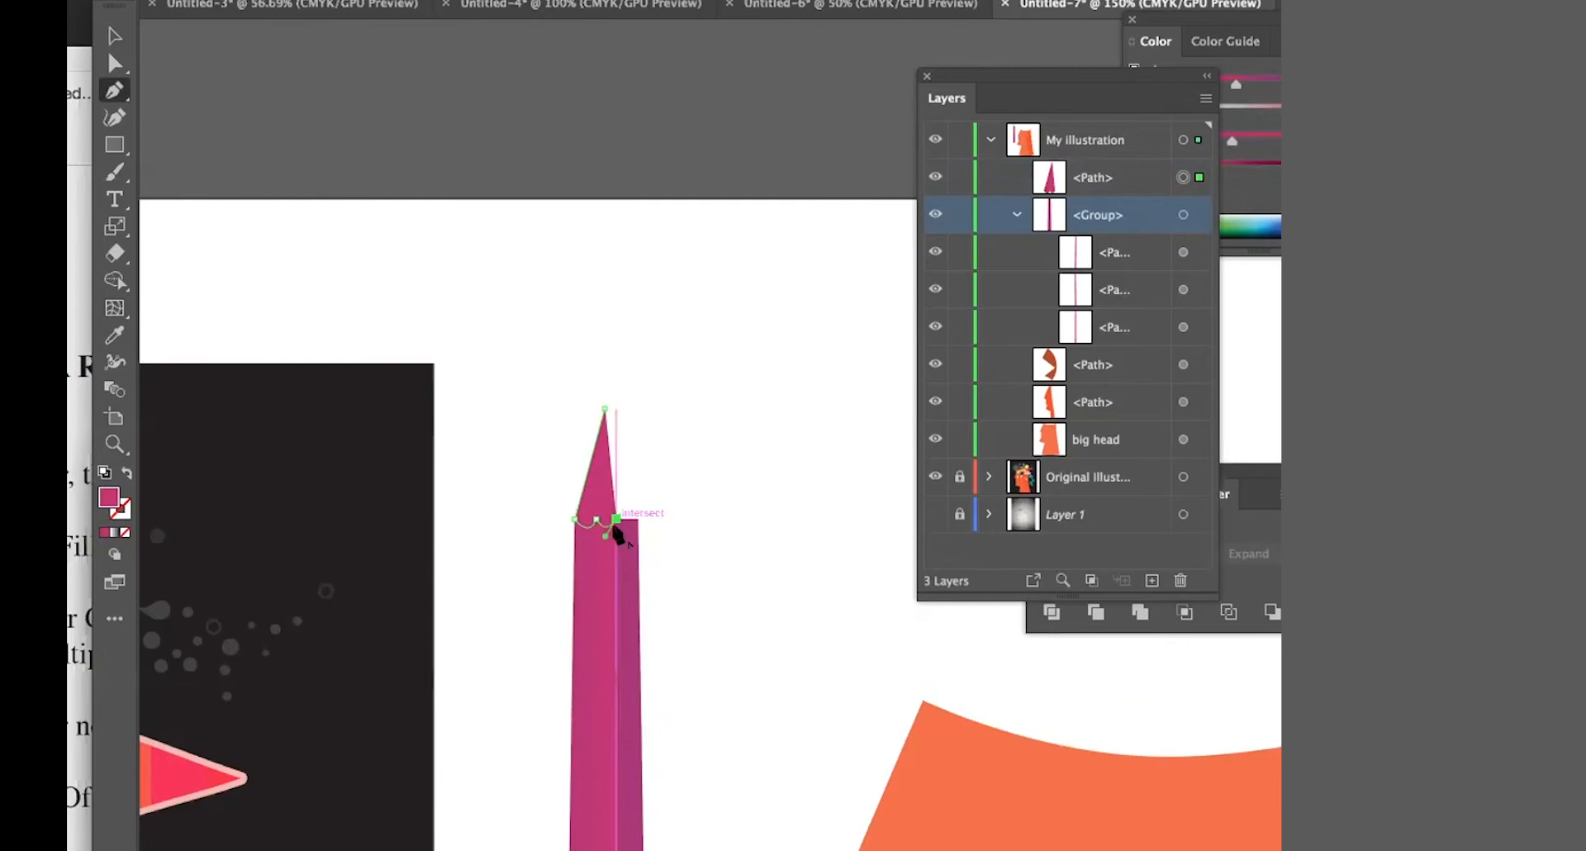
left_click_drag(647, 498, 647, 500)
left_click(636, 519)
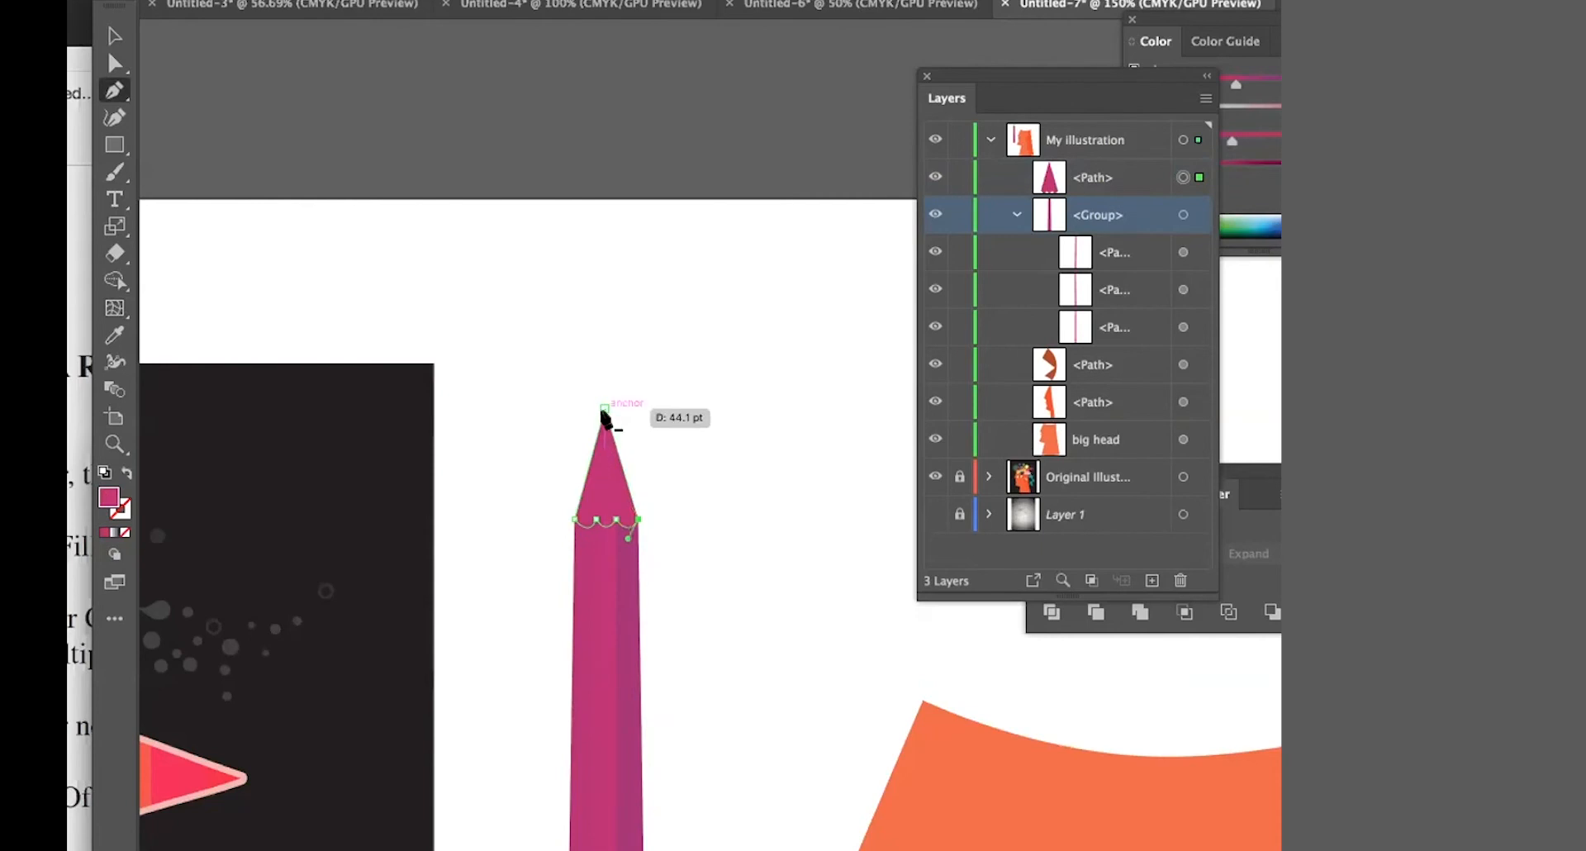
left_click(603, 411)
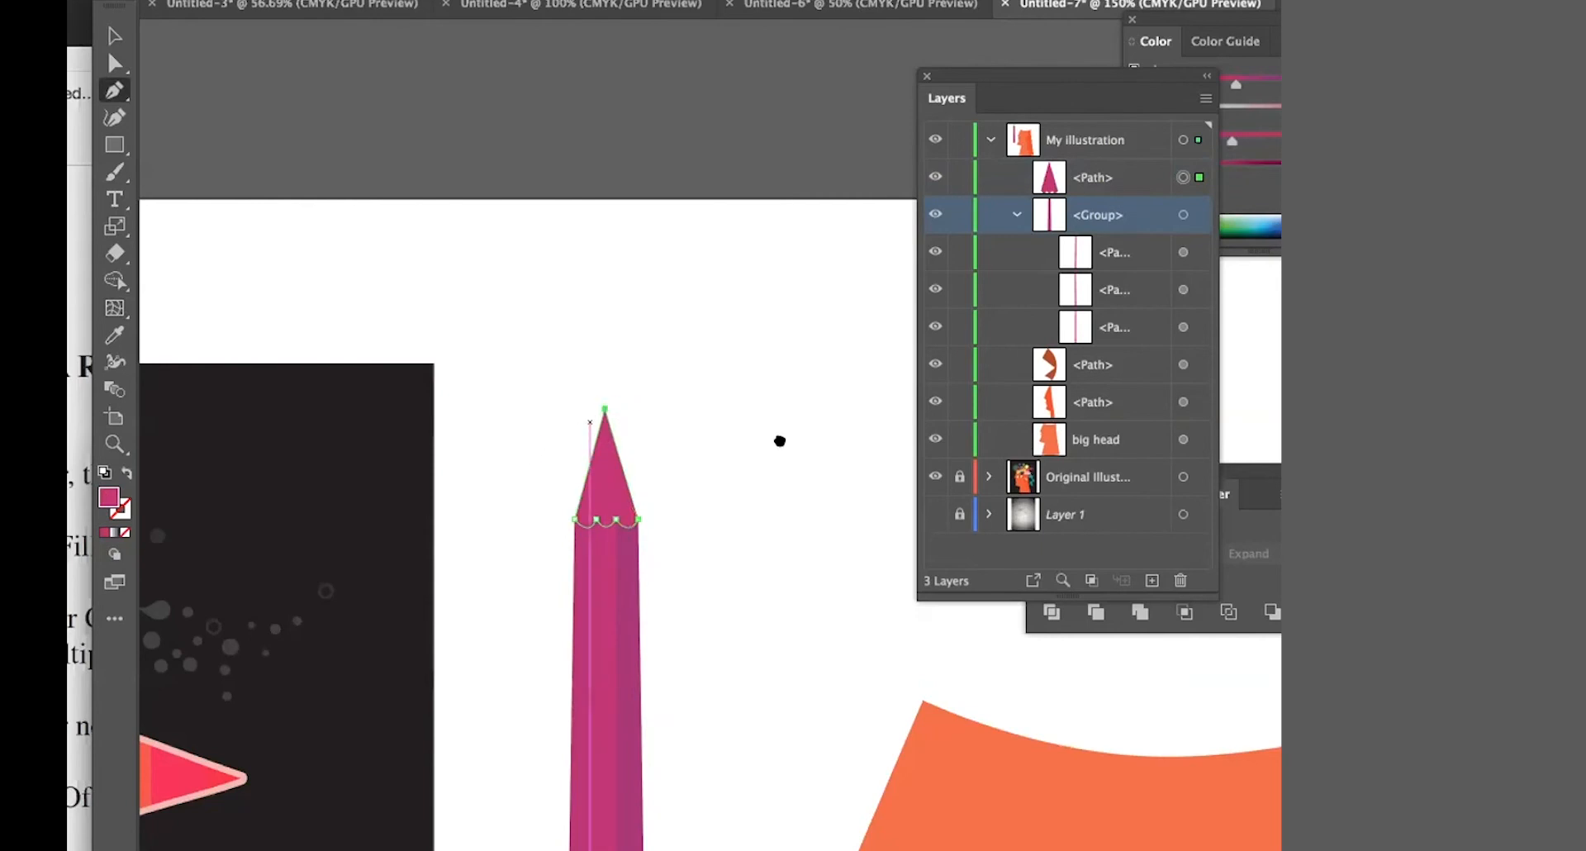
- Fill the pencil tip with the tan wood colour sampled from the blue pencil in the original illustration
left_click_drag(780, 440, 1007, 438)
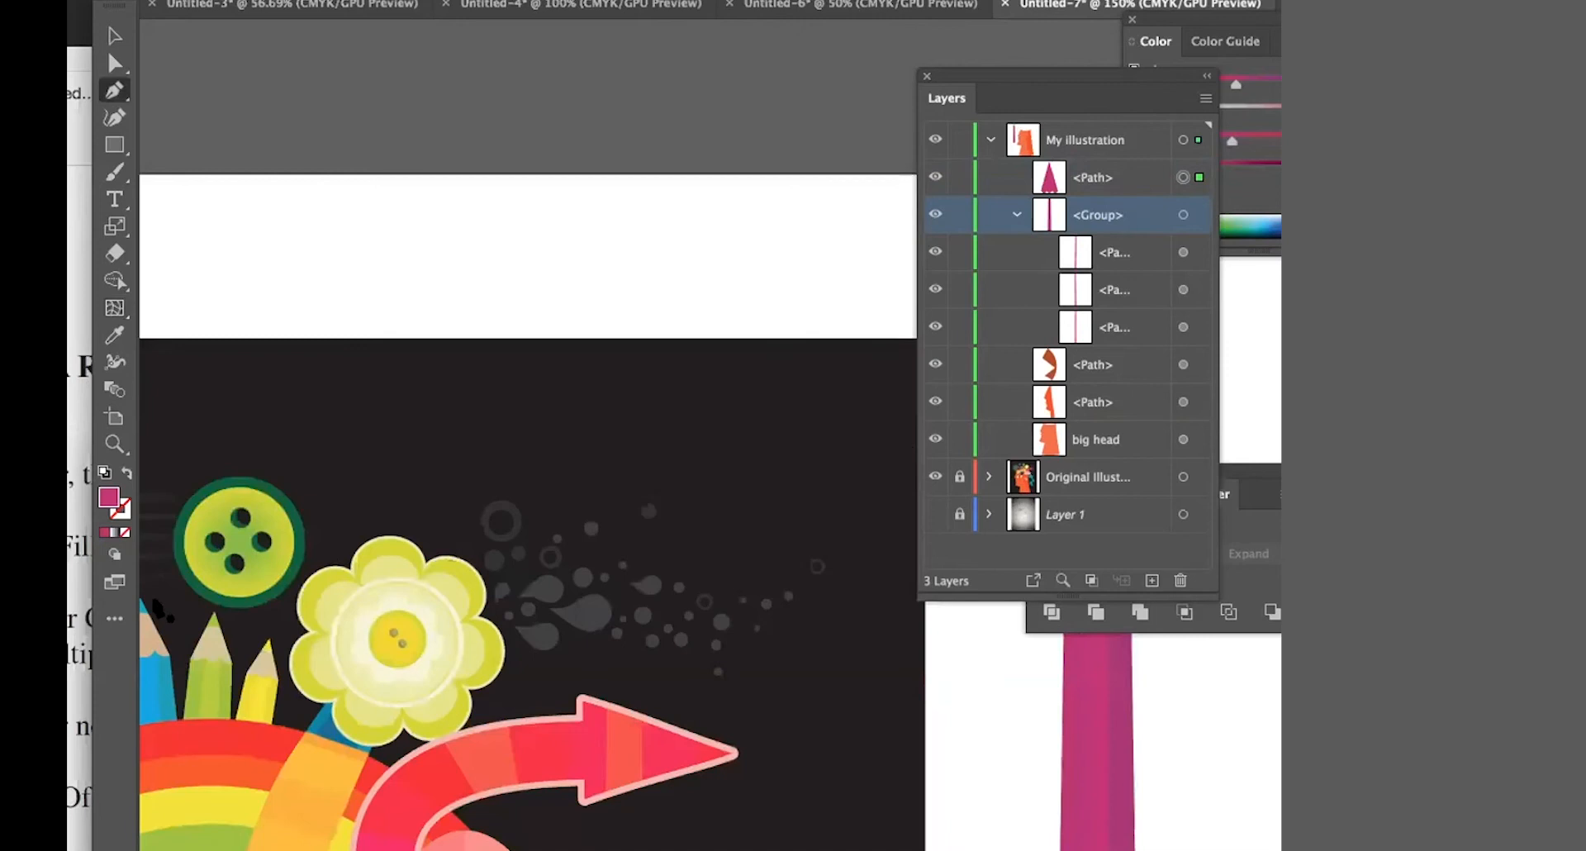
key("i")
left_click(150, 621)
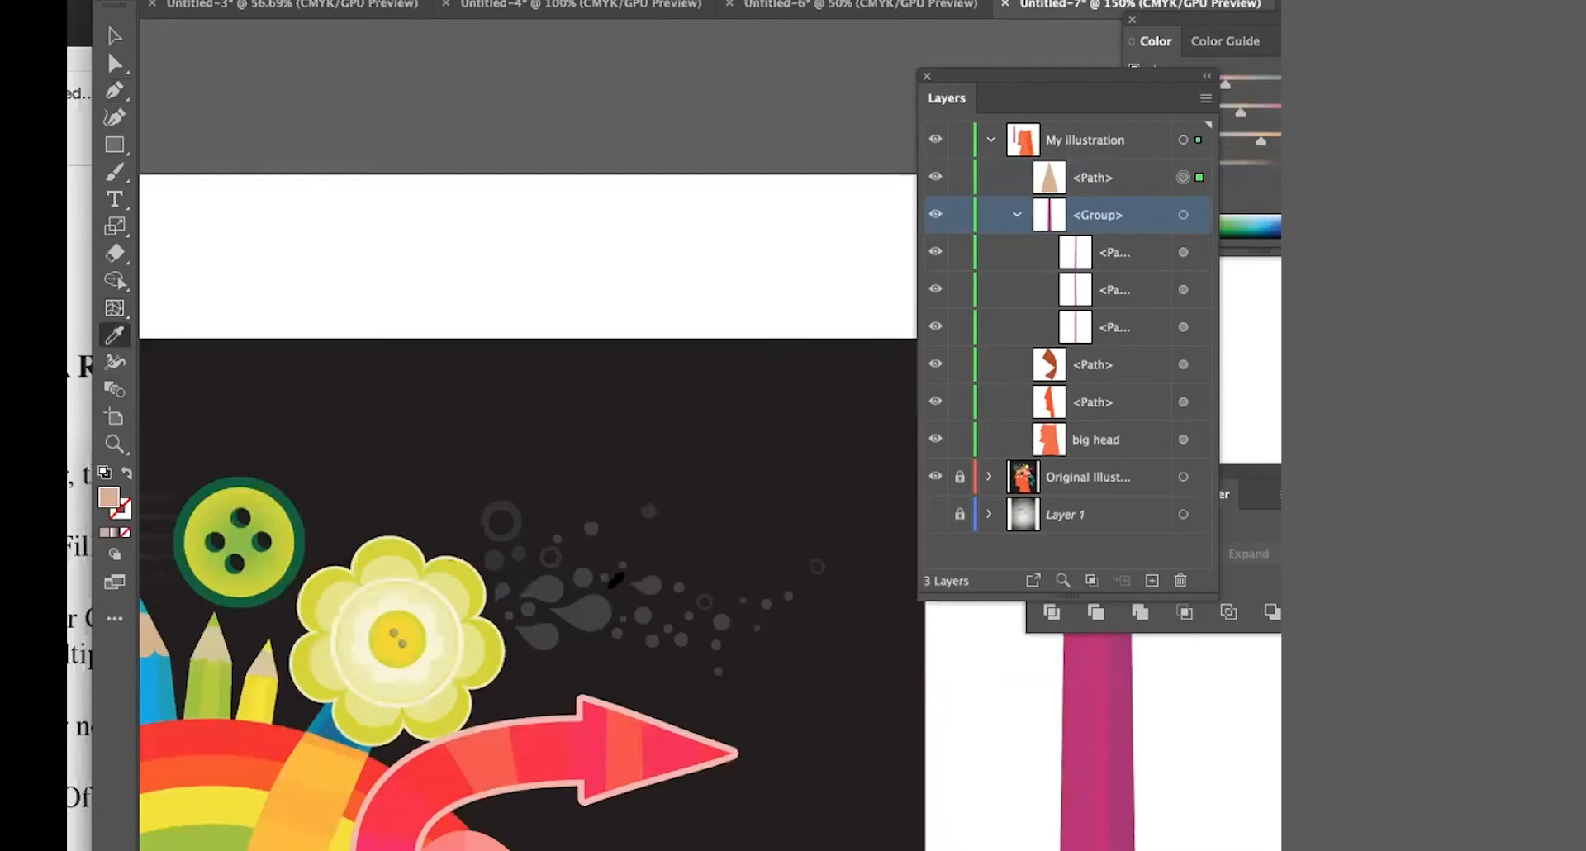
scroll(280, 553, "right", 10)
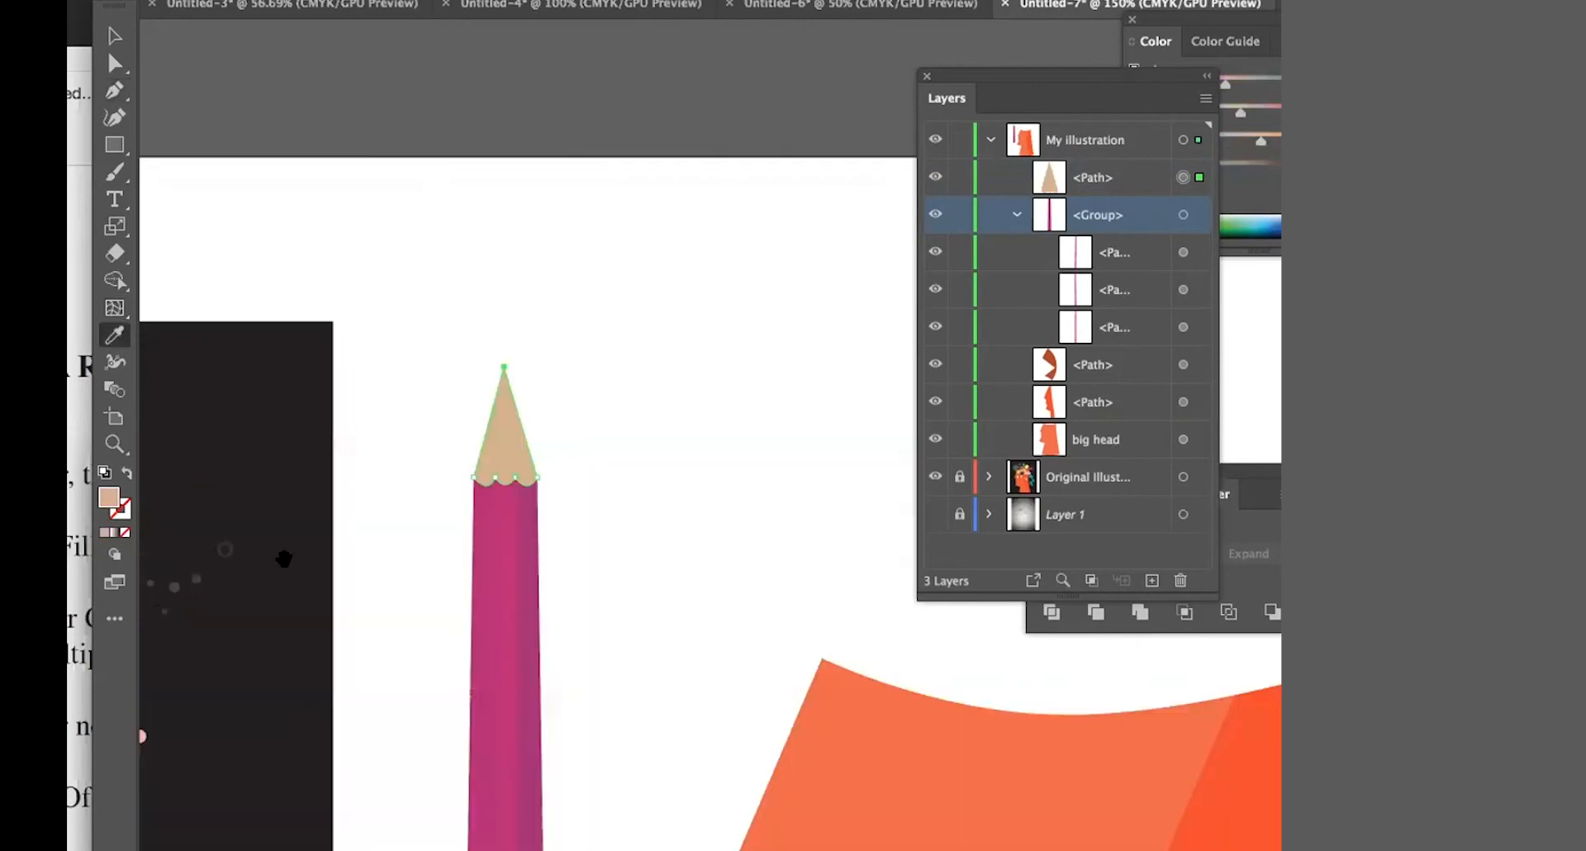
- Draw a vertical ellipse covering the point of the wooden tip and fill it with magenta sampled from the pencil body
left_click(114, 36)
left_click(710, 439)
left_click(116, 145)
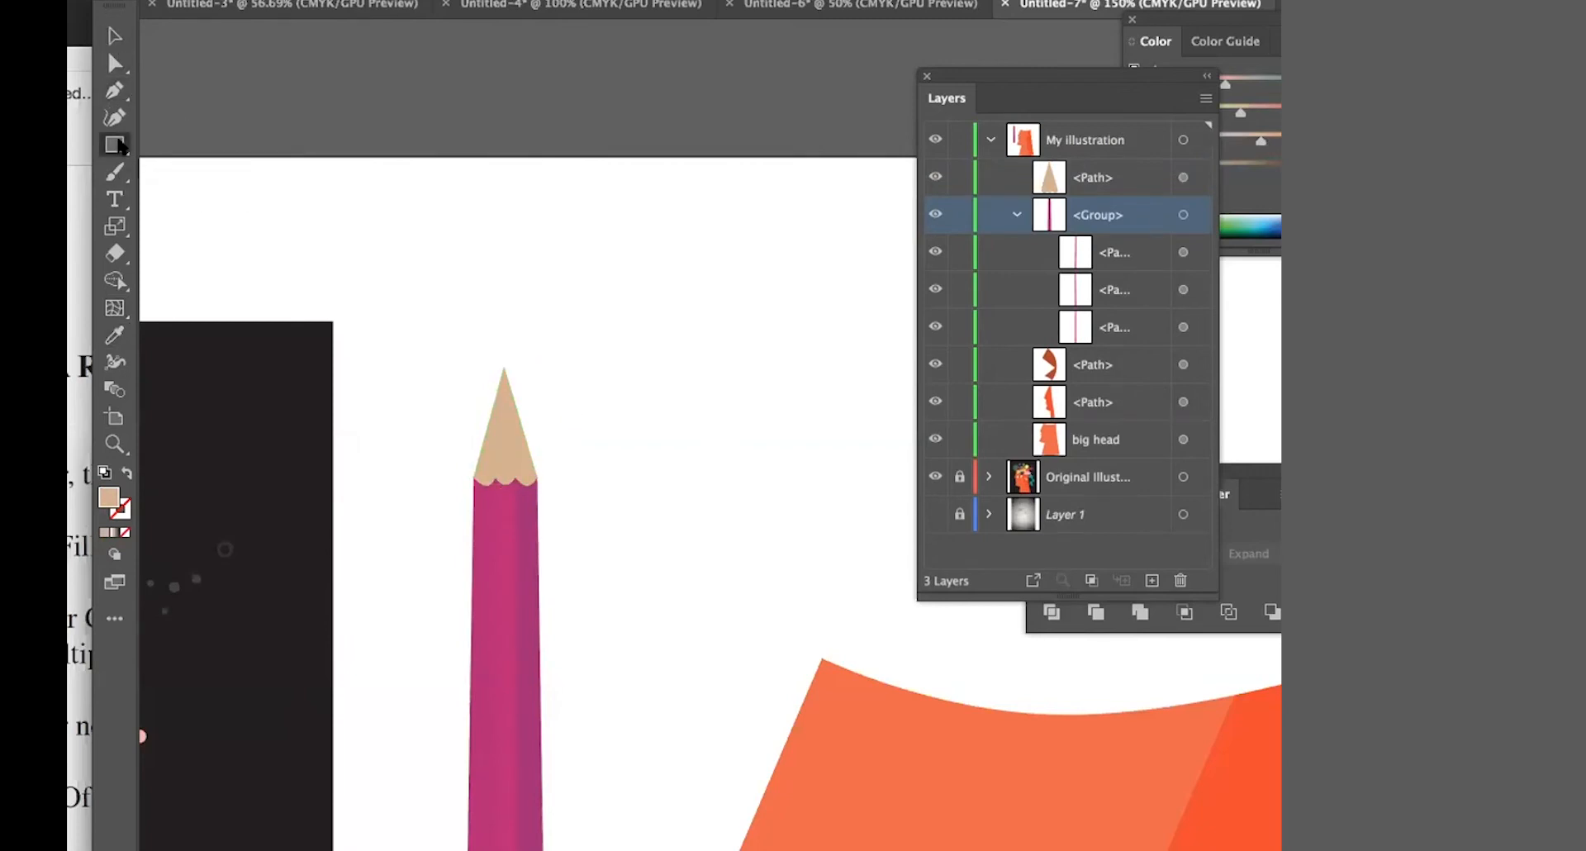
left_click(120, 145)
mouse_move(502, 346)
left_mouse_down()
mouse_move(531, 361)
mouse_move(520, 400)
mouse_move(537, 409)
left_mouse_up()
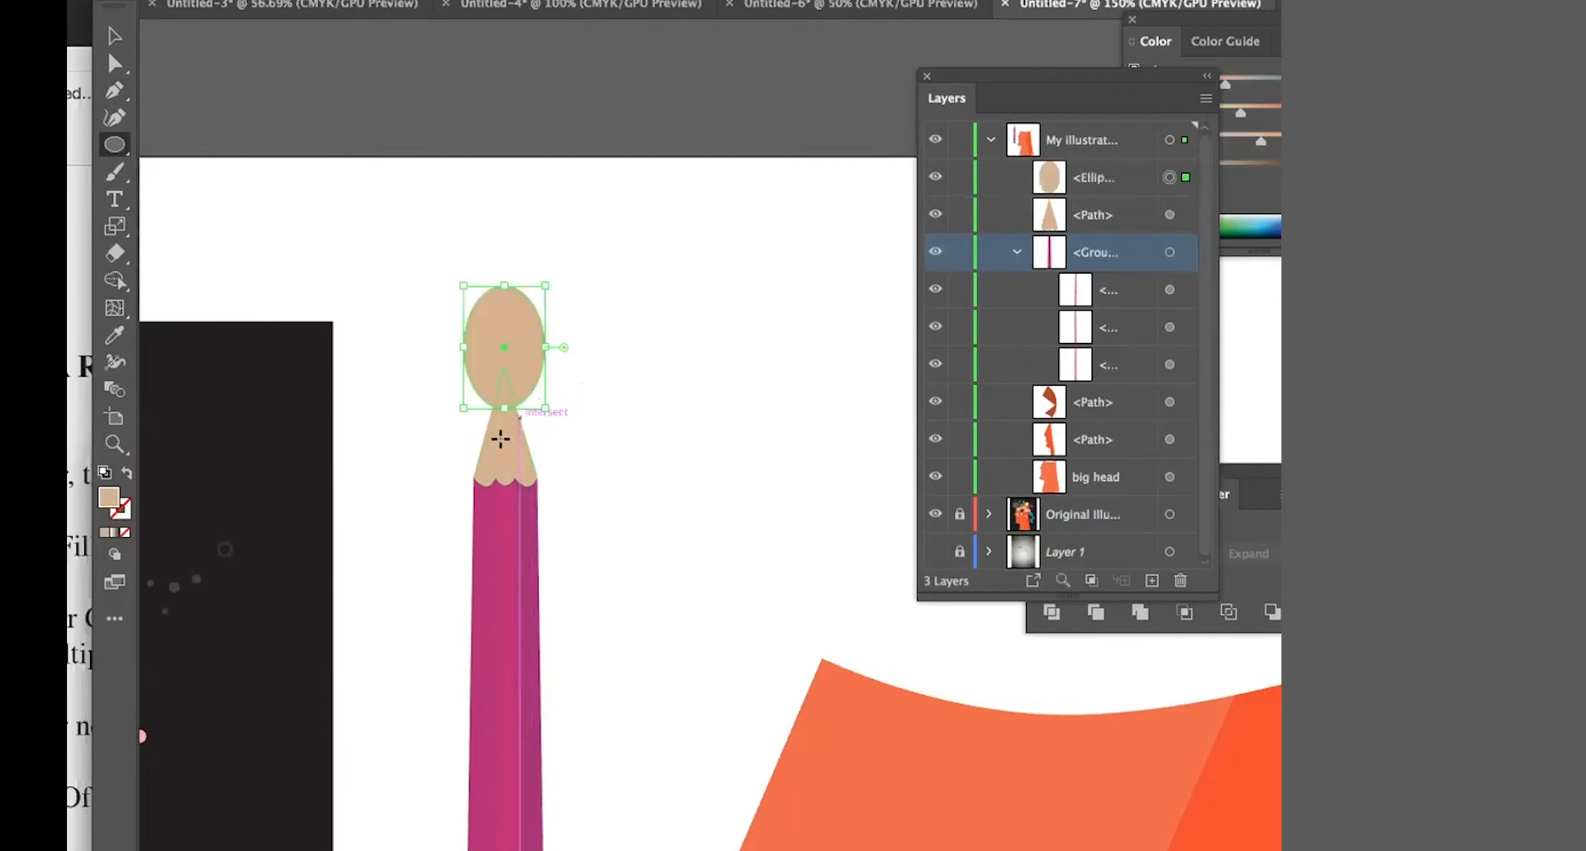
key("i")
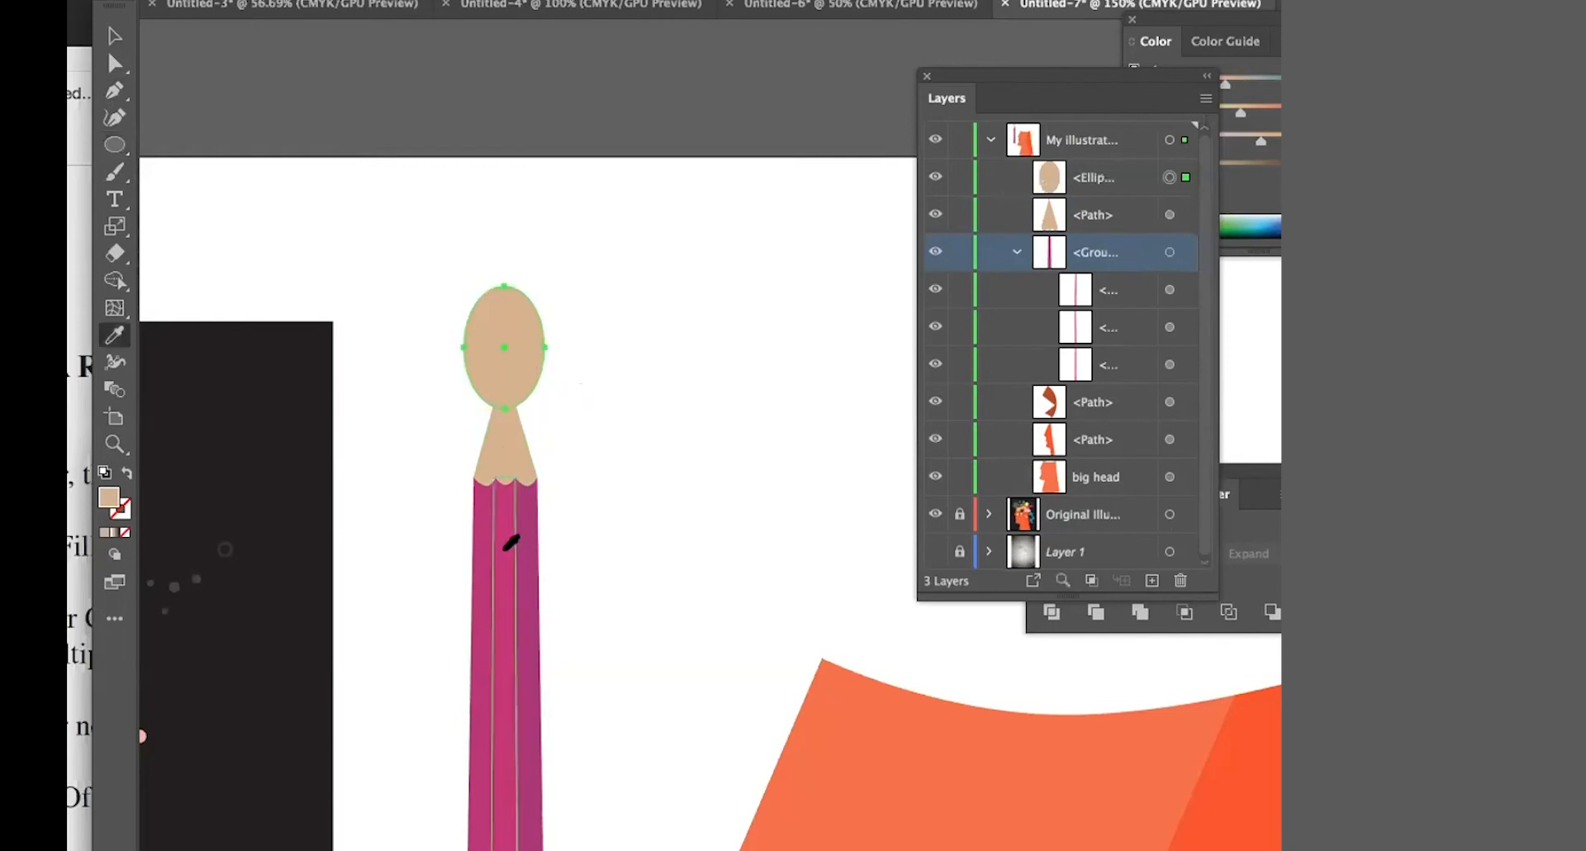
left_click(507, 546)
- Duplicate the tan wooden tip in place, directly in front of the original
left_click(115, 35)
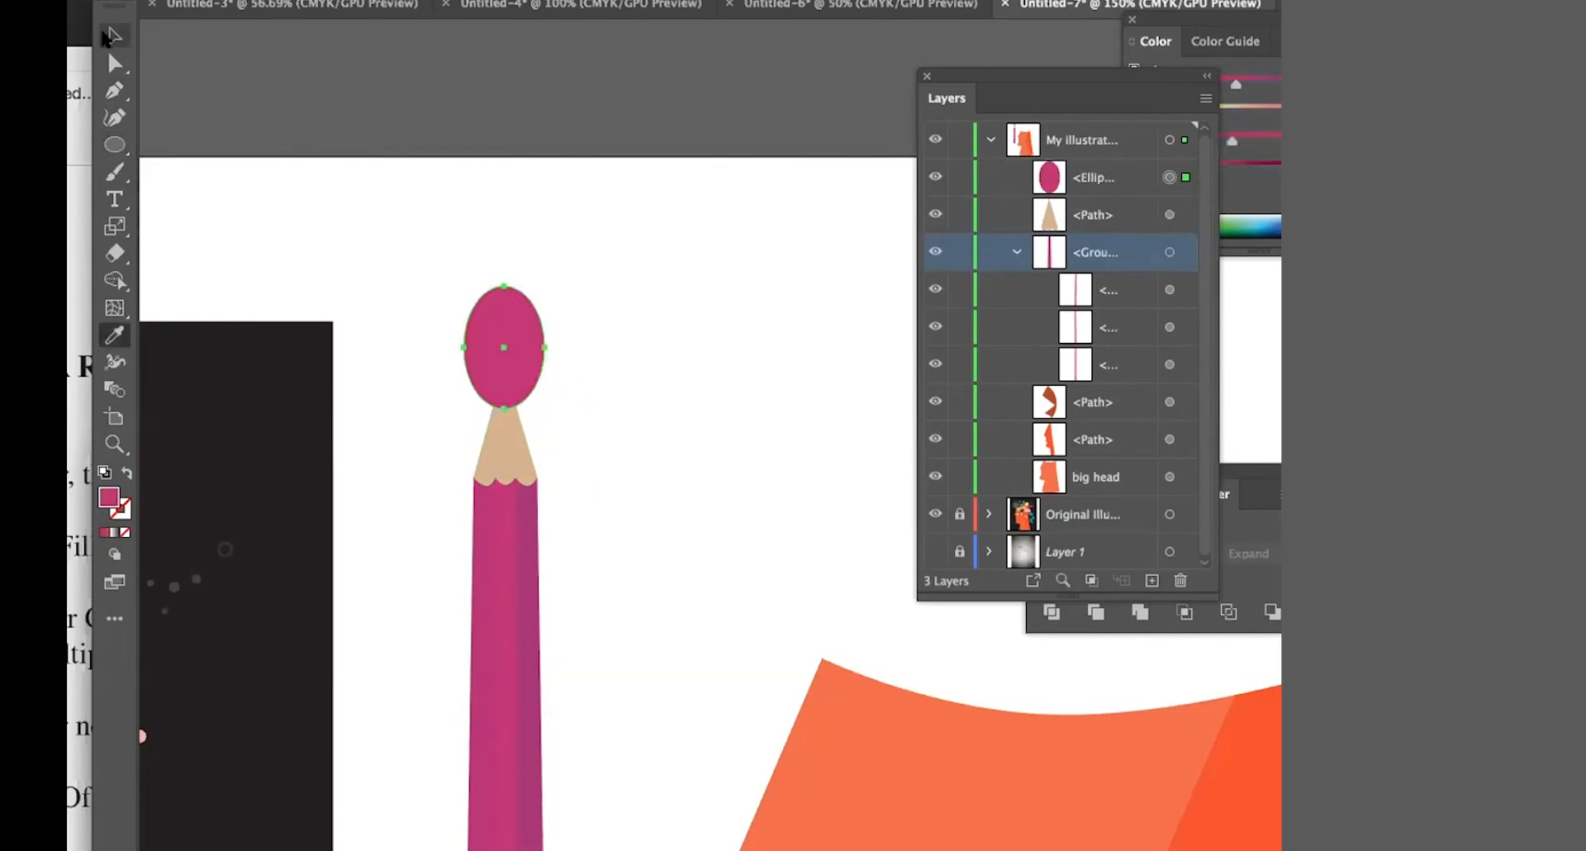
left_click(513, 447)
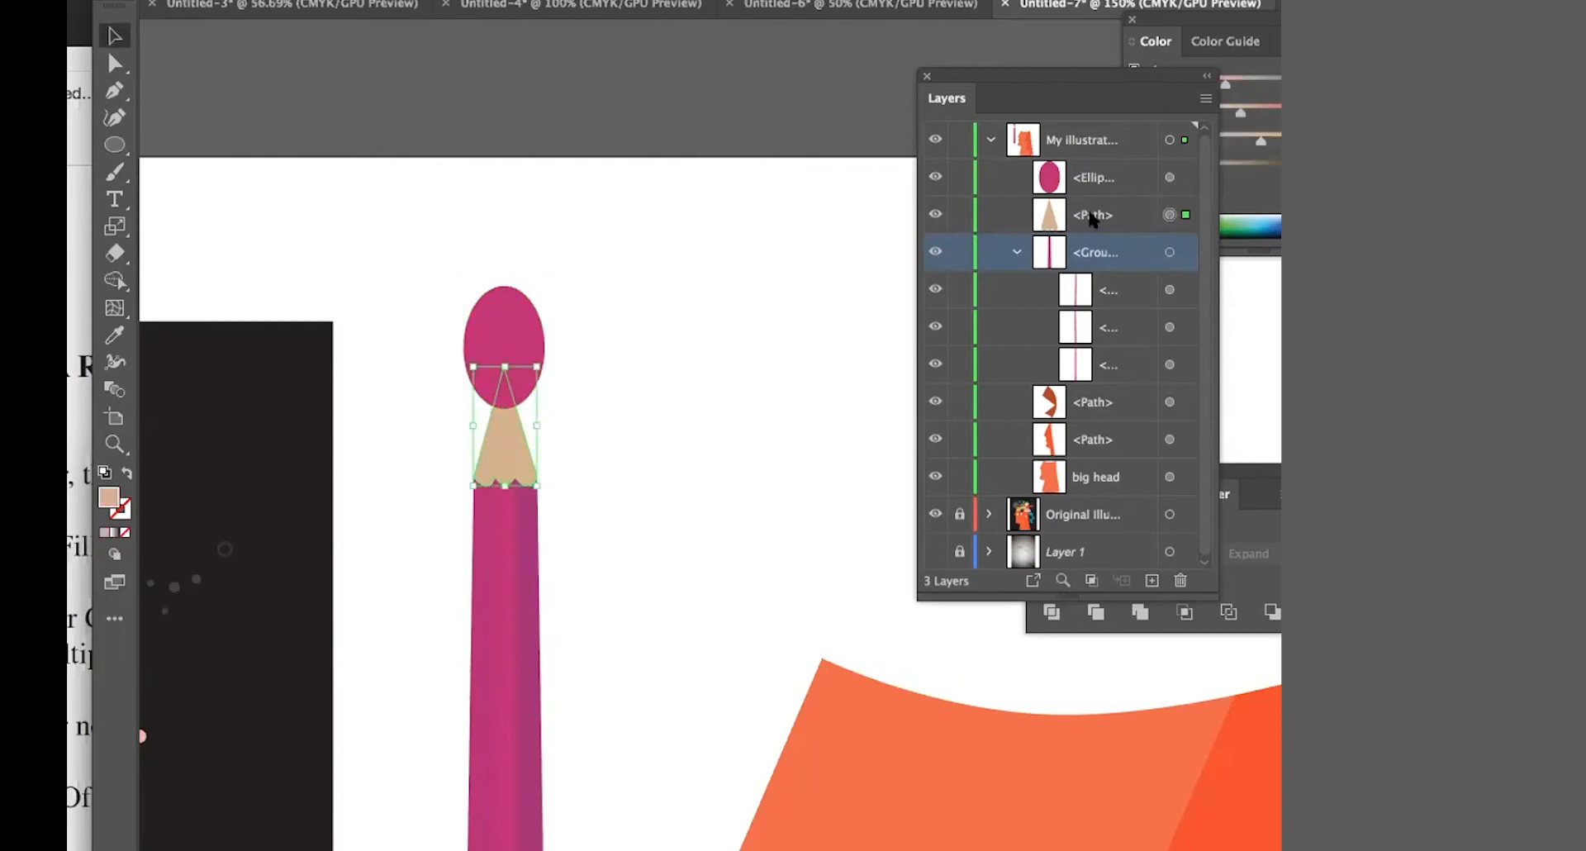
key("a")
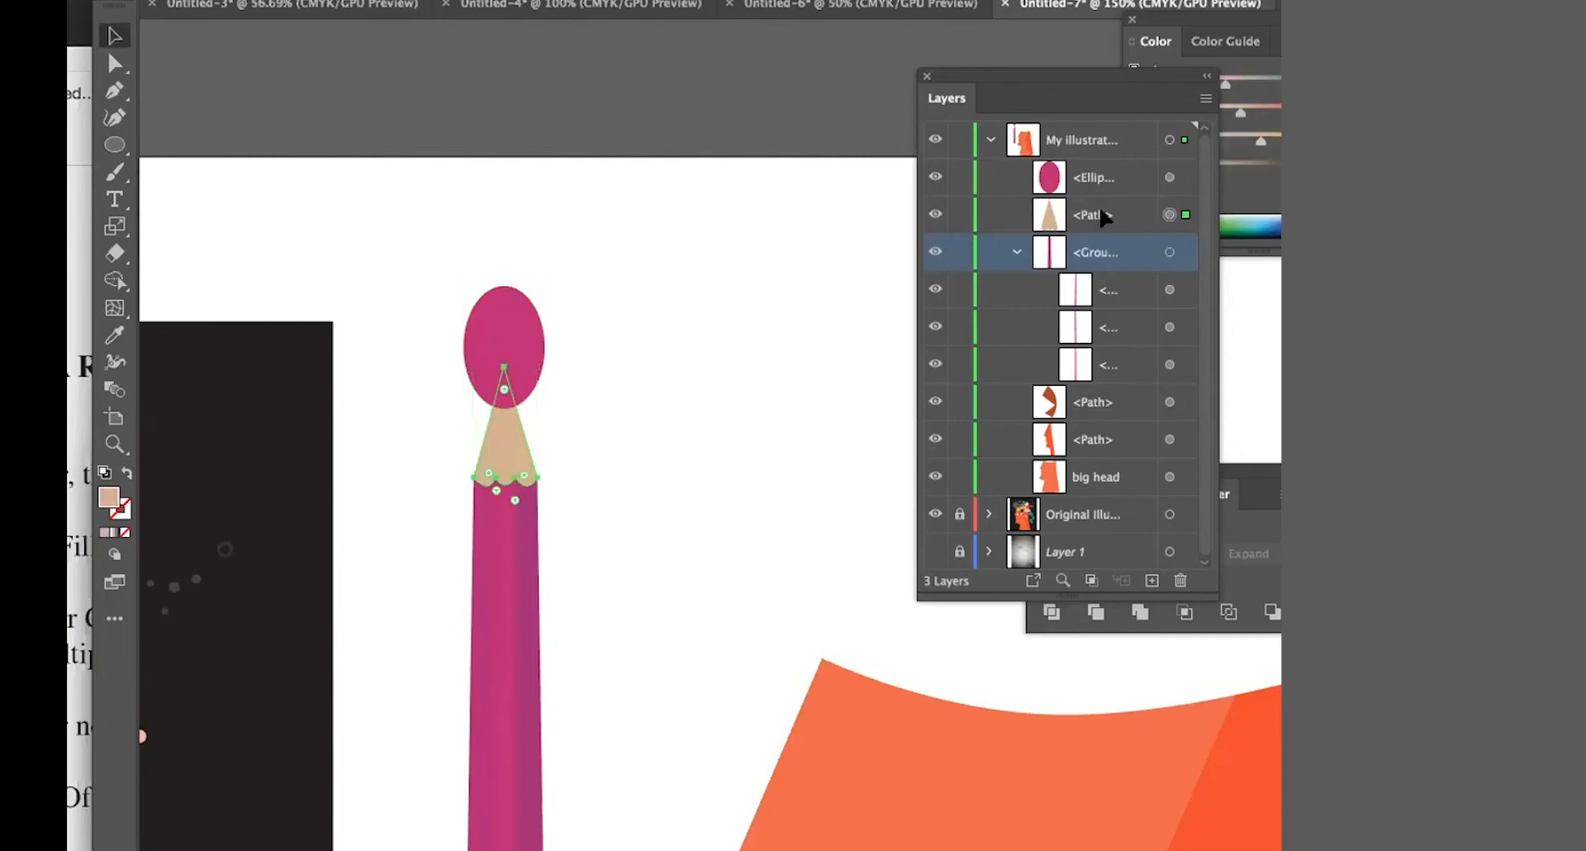
key("ctrl+c")
key("ctrl+f")
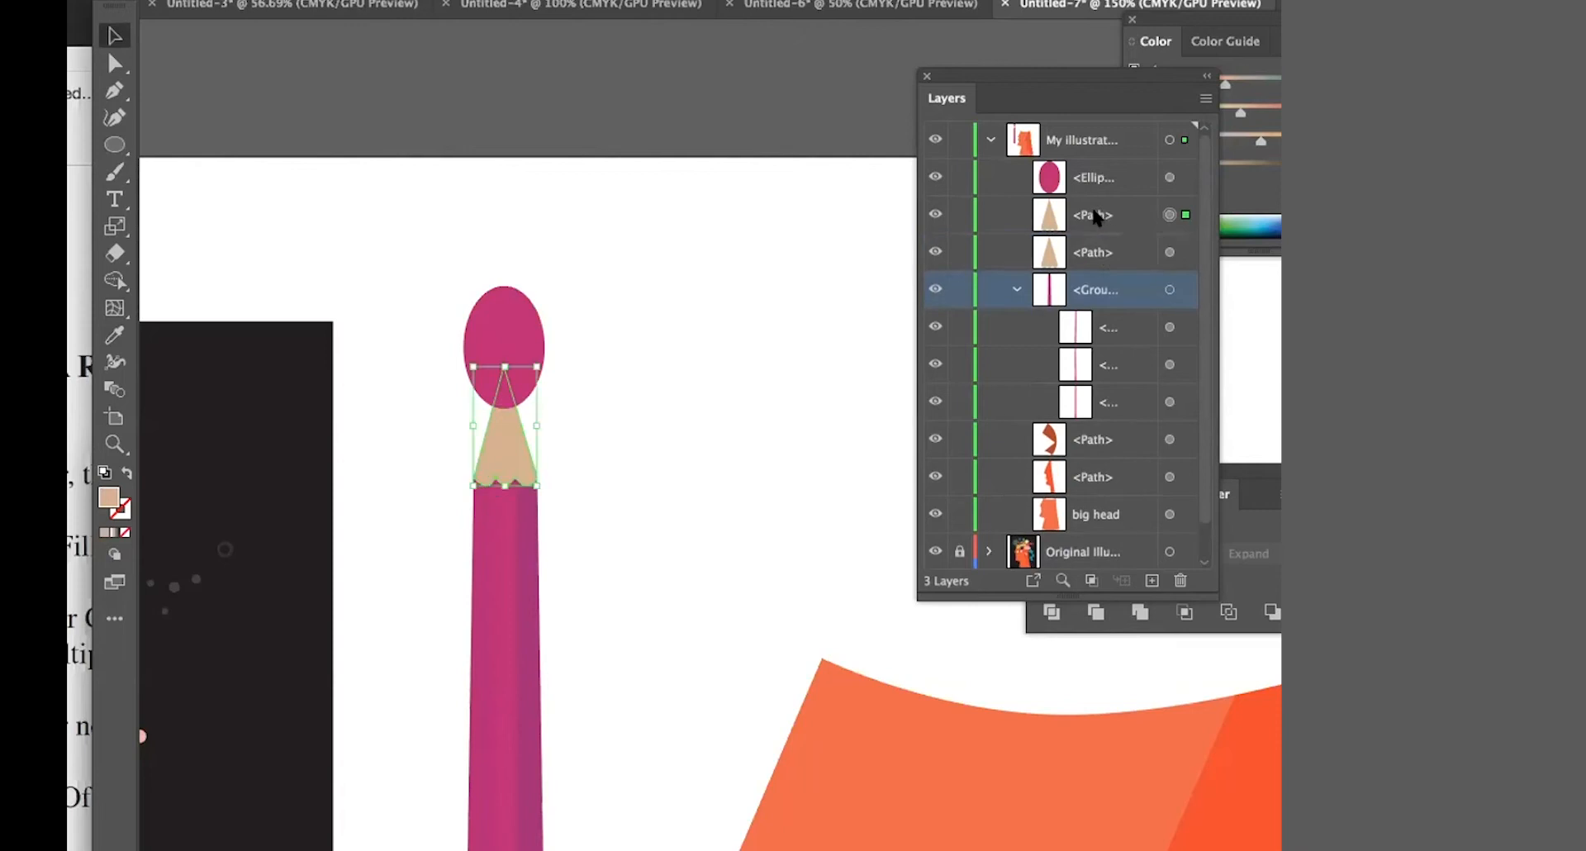
- Intersect the magenta ellipse with the front copy of the wooden tip to form the coloured pencil lead
left_click(1186, 178, "shift")
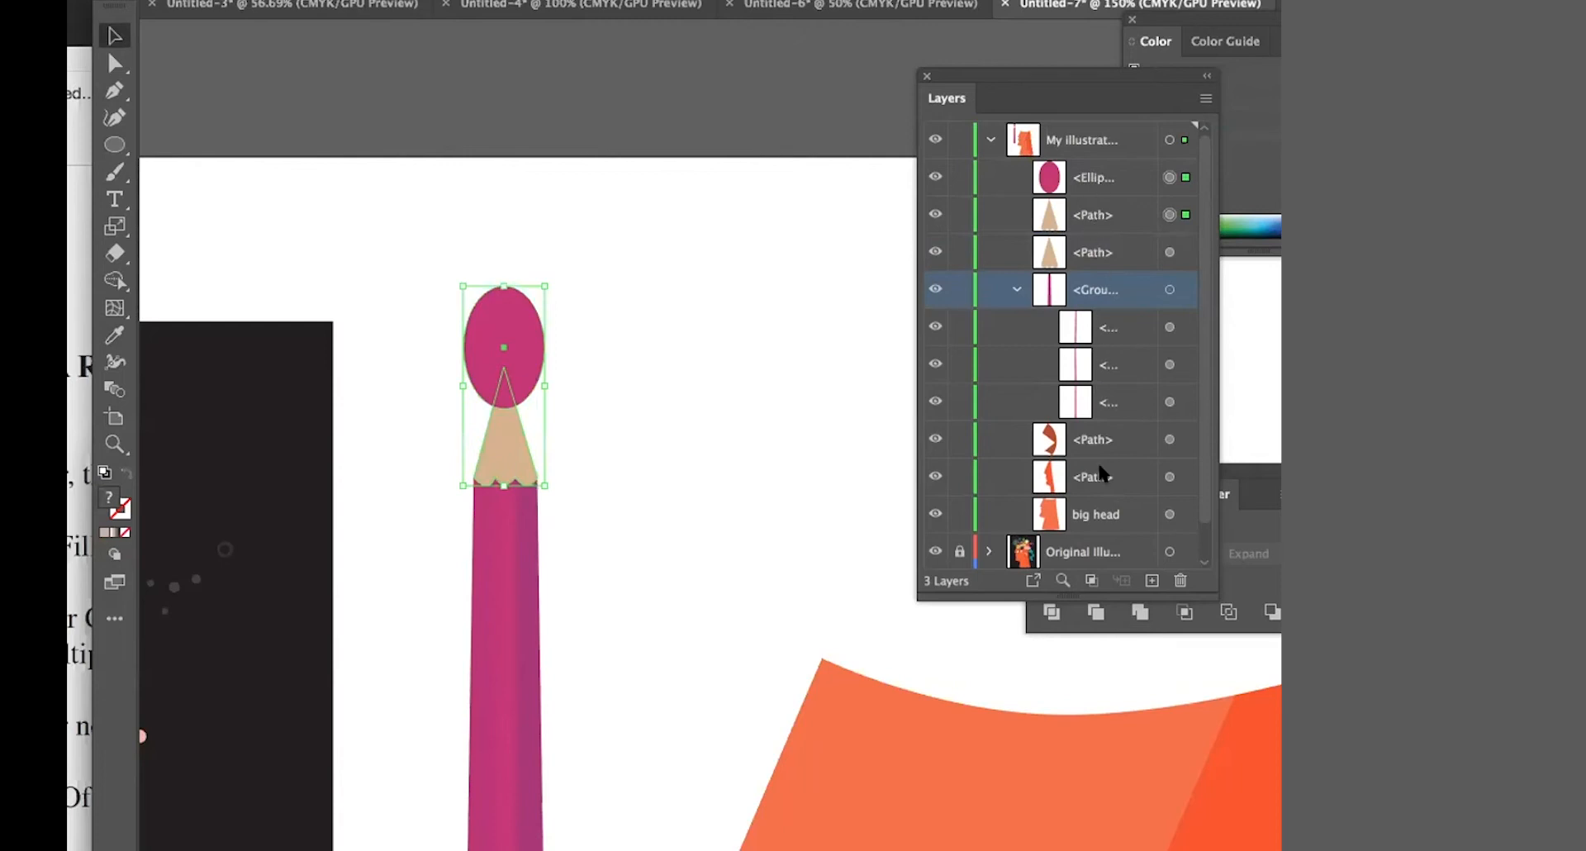
left_click_drag(1078, 74, 898, 10)
left_click(1132, 555)
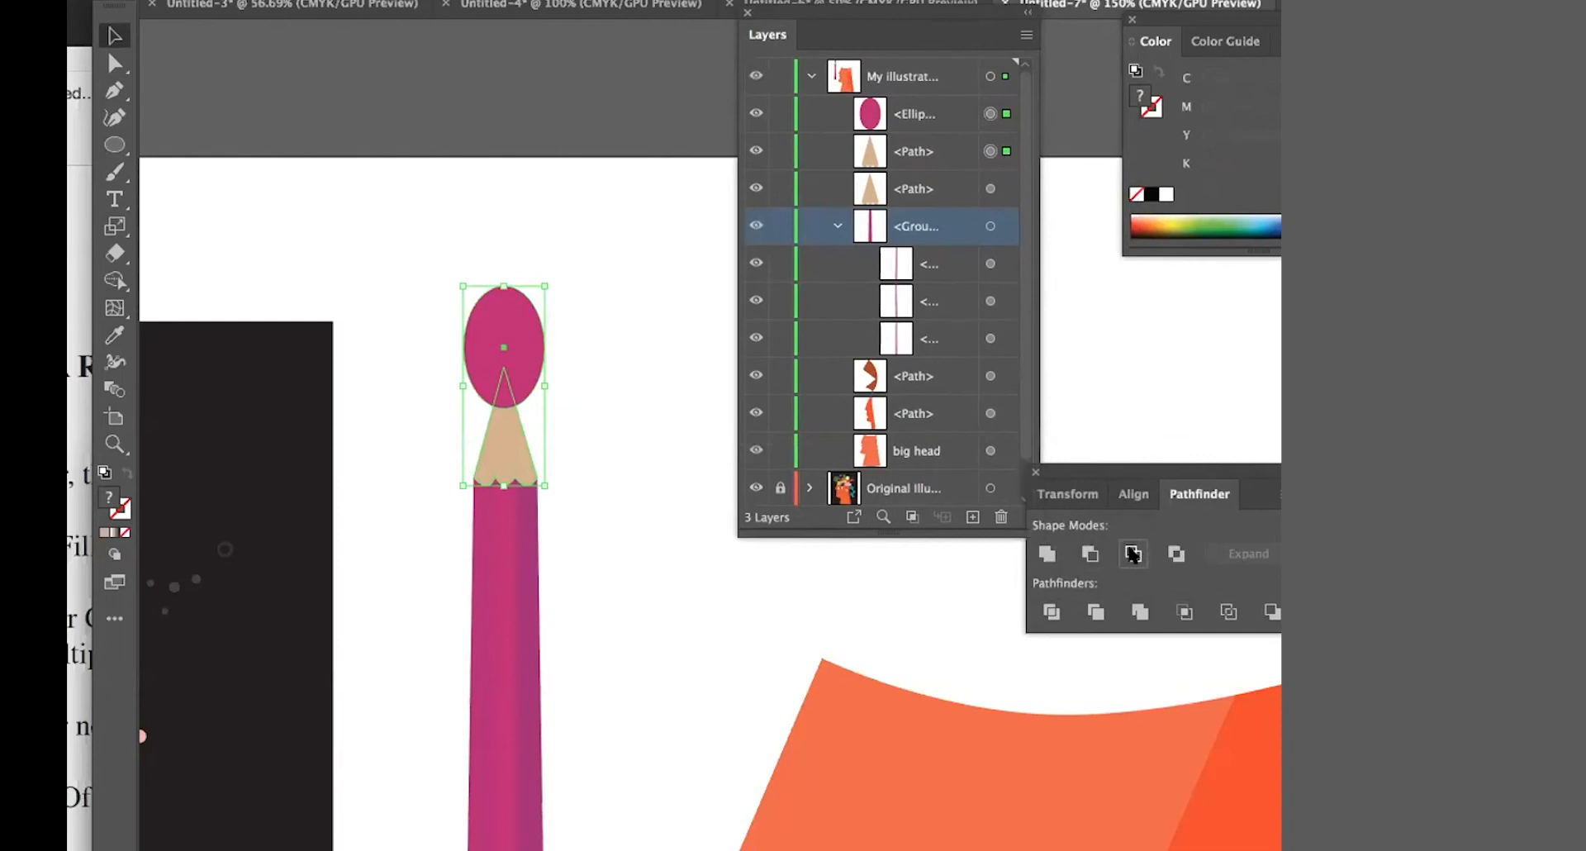
left_click(733, 642)
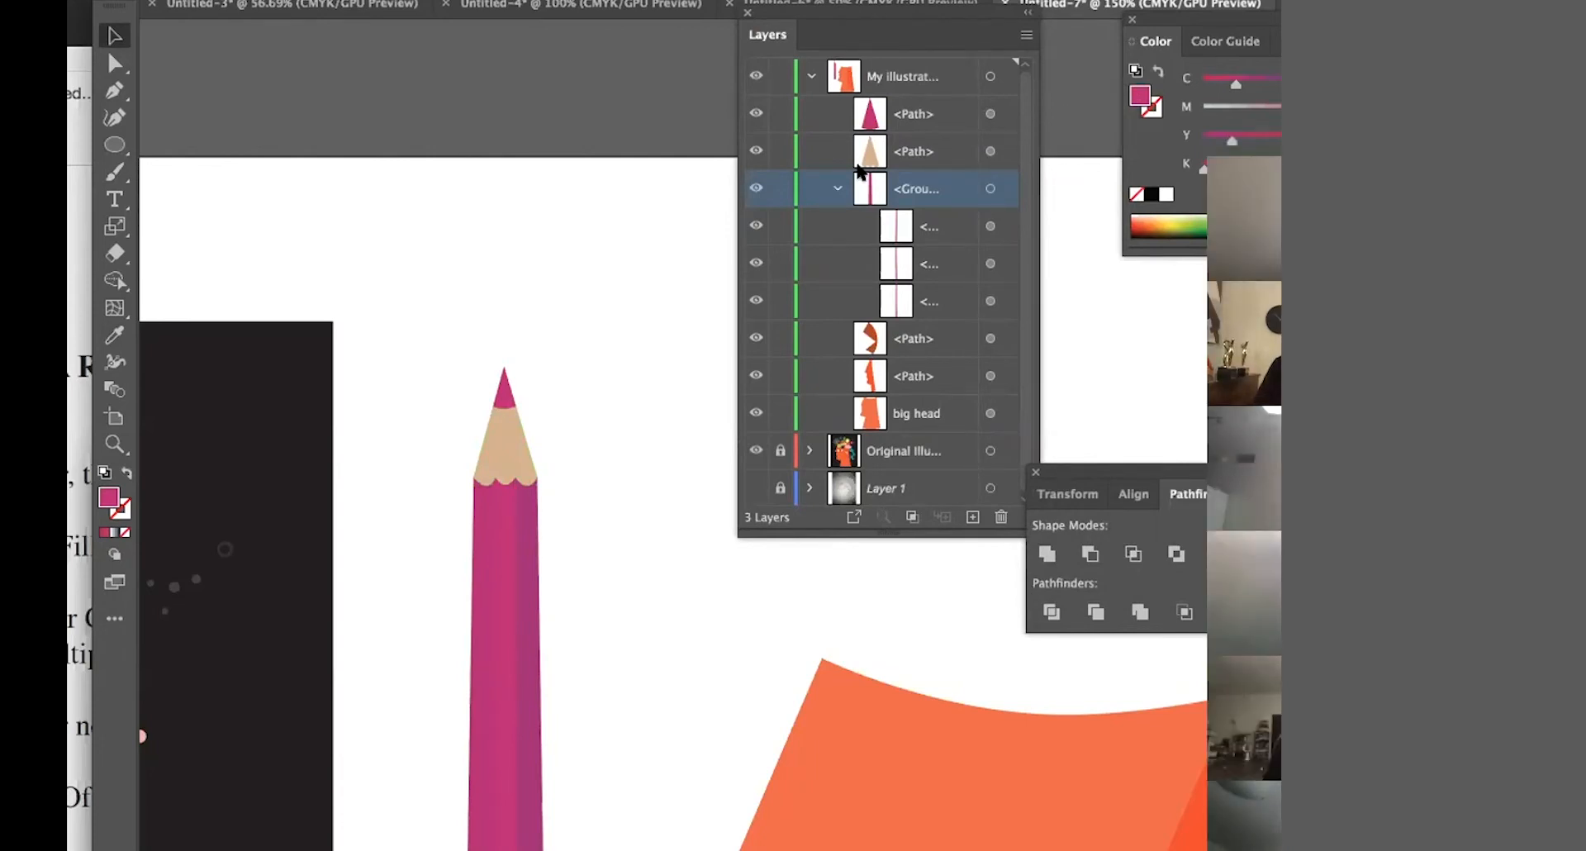
- Create a new landscape Tabloid document of 1224 x 792 pt with one artboard
key("super+minus")
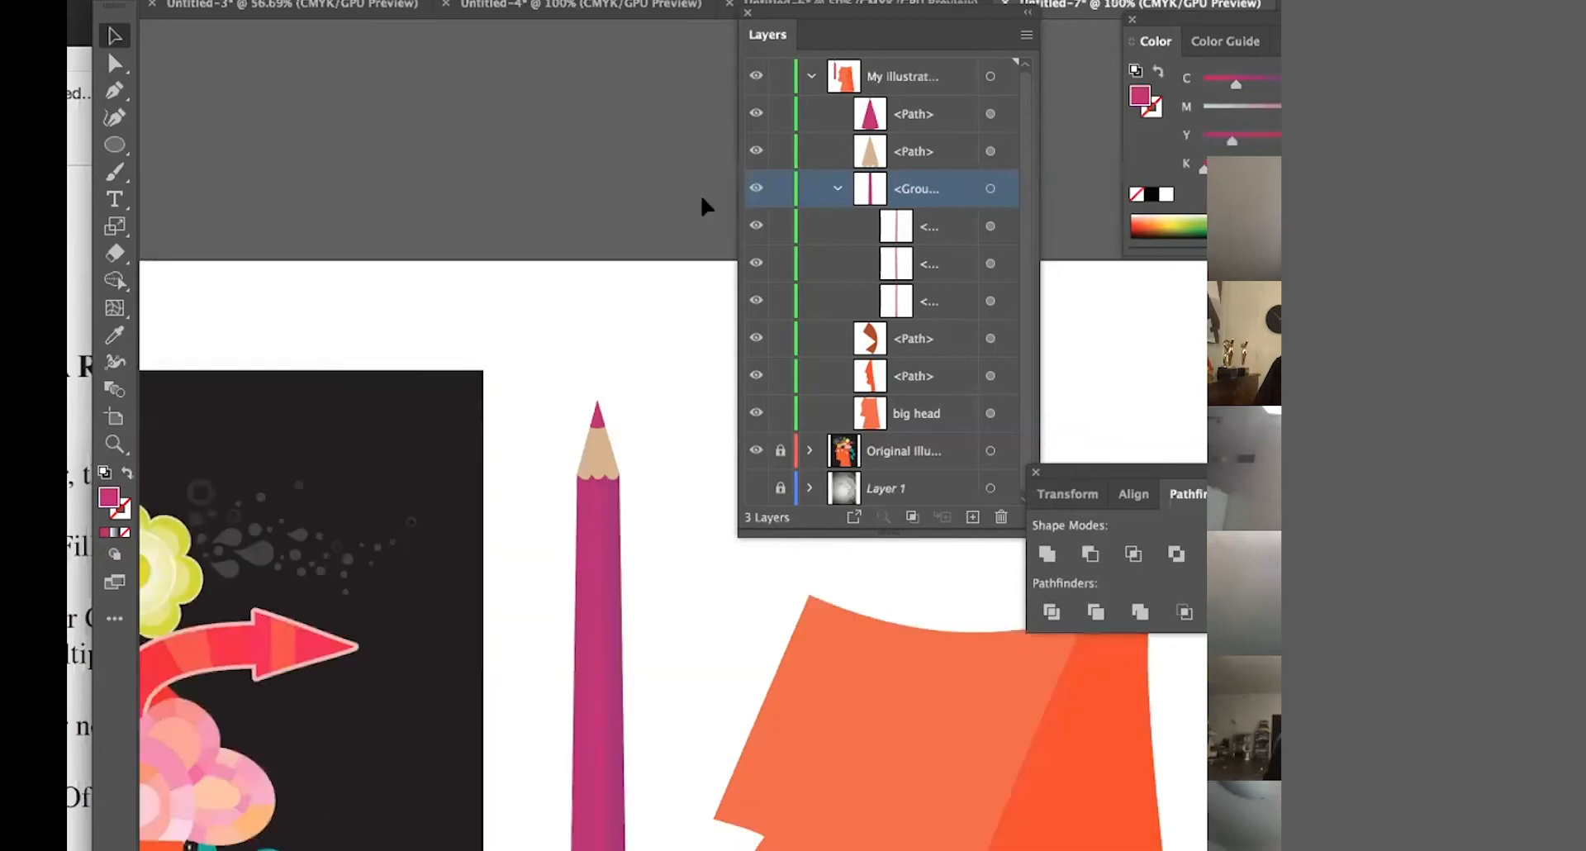
left_click(825, 23)
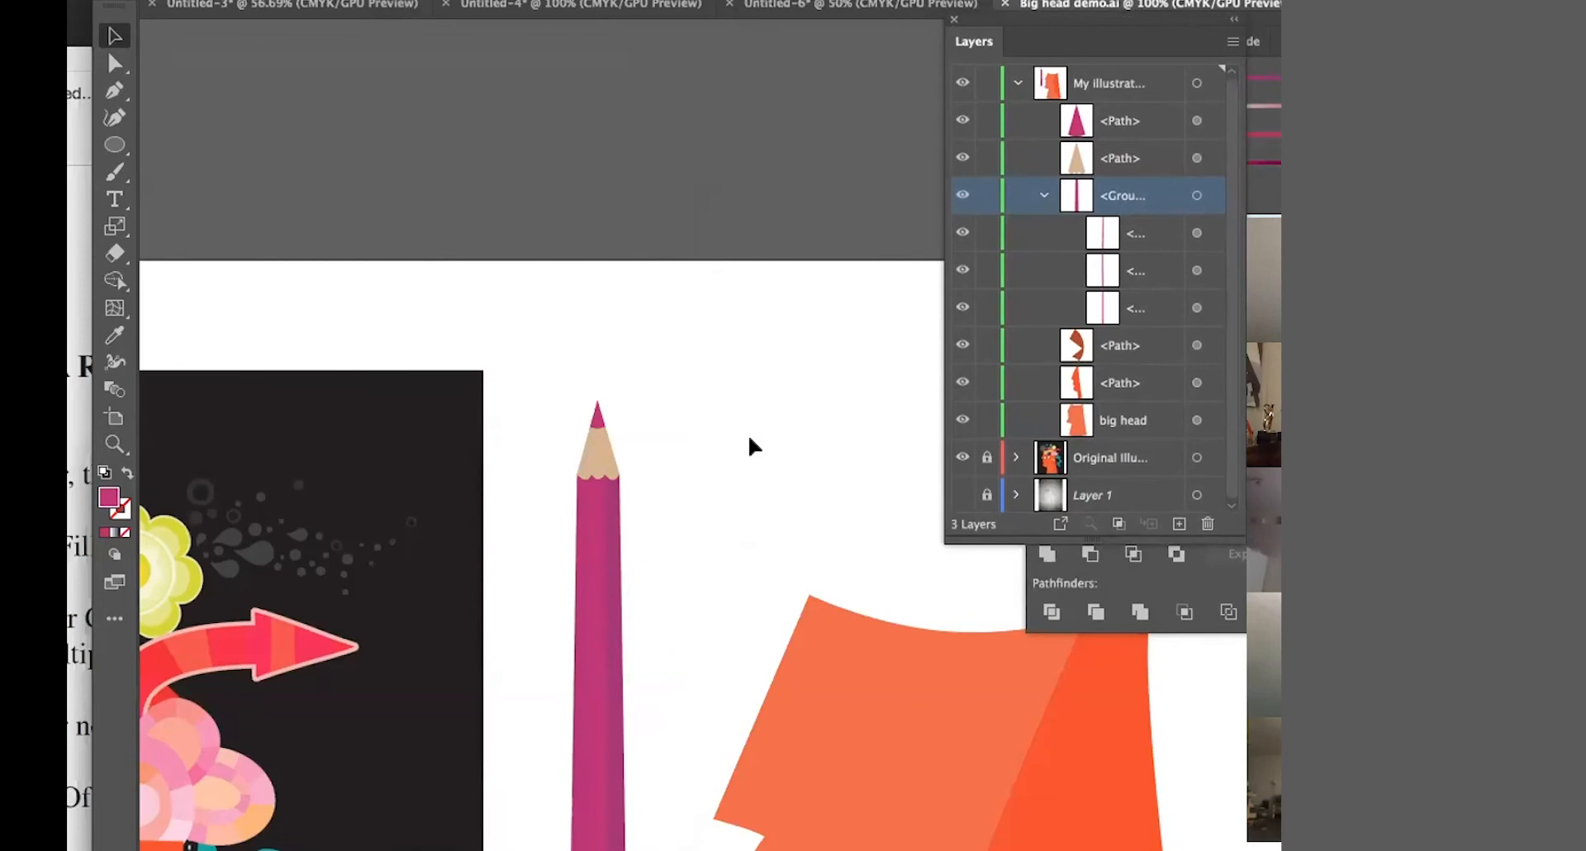
key("super+n")
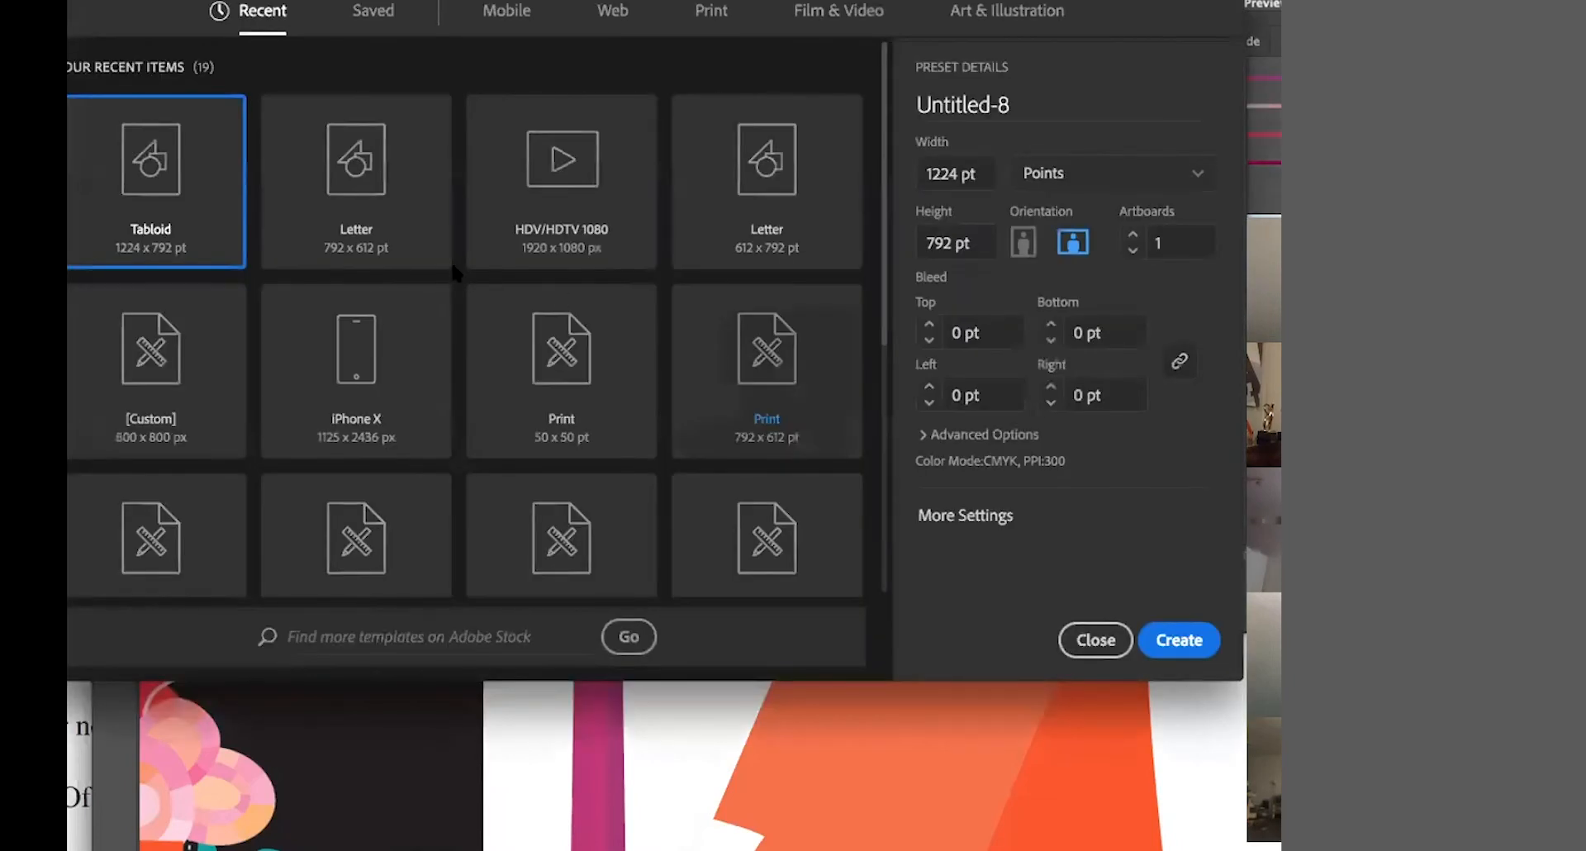
left_click(1177, 641)
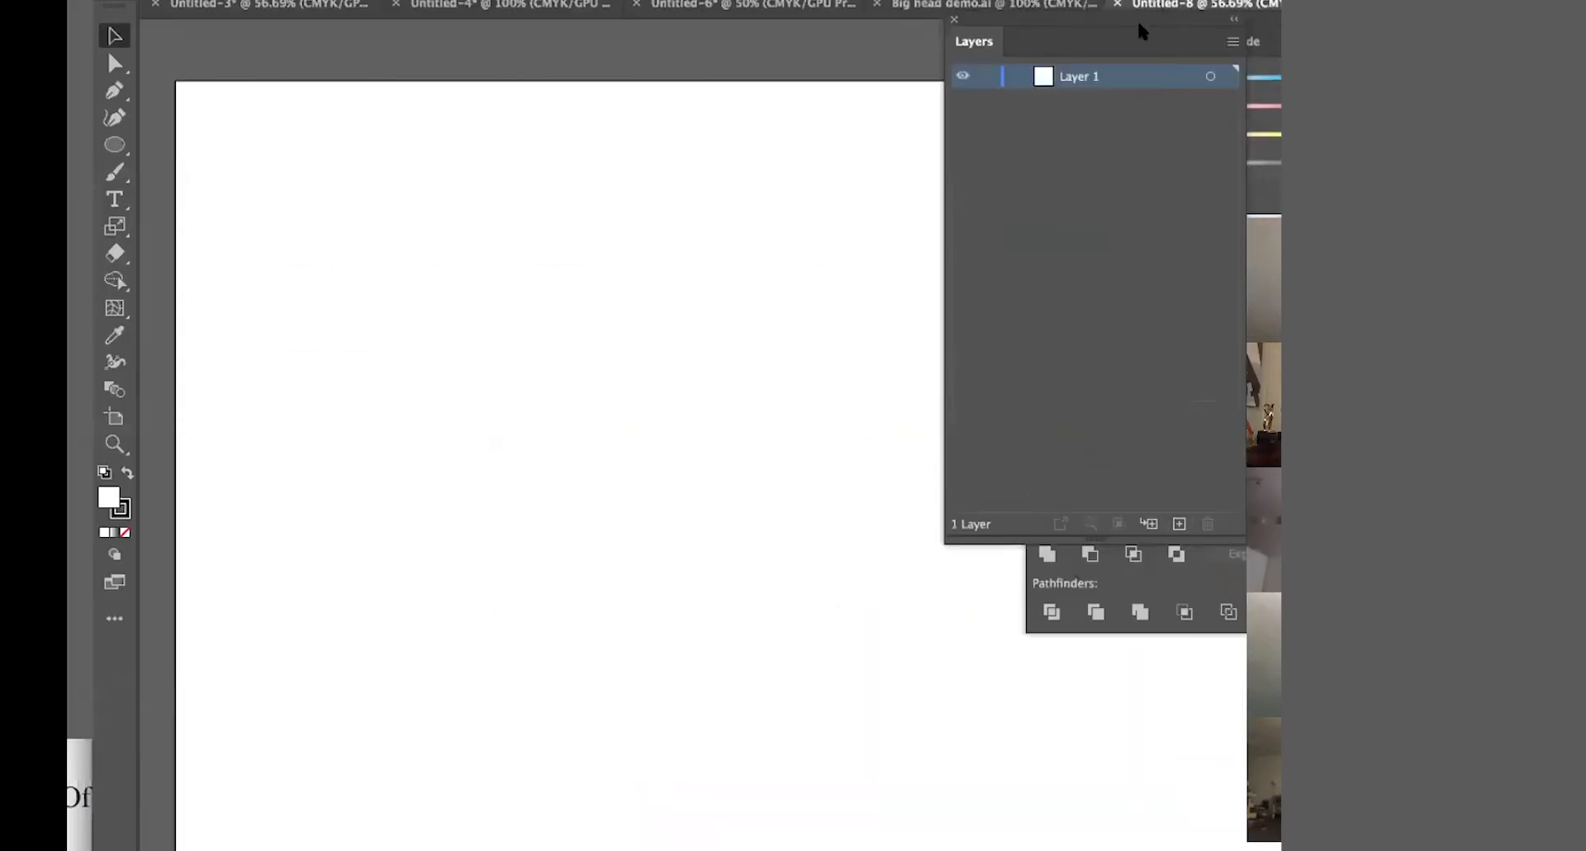
left_click_drag(1116, 23, 1276, 23)
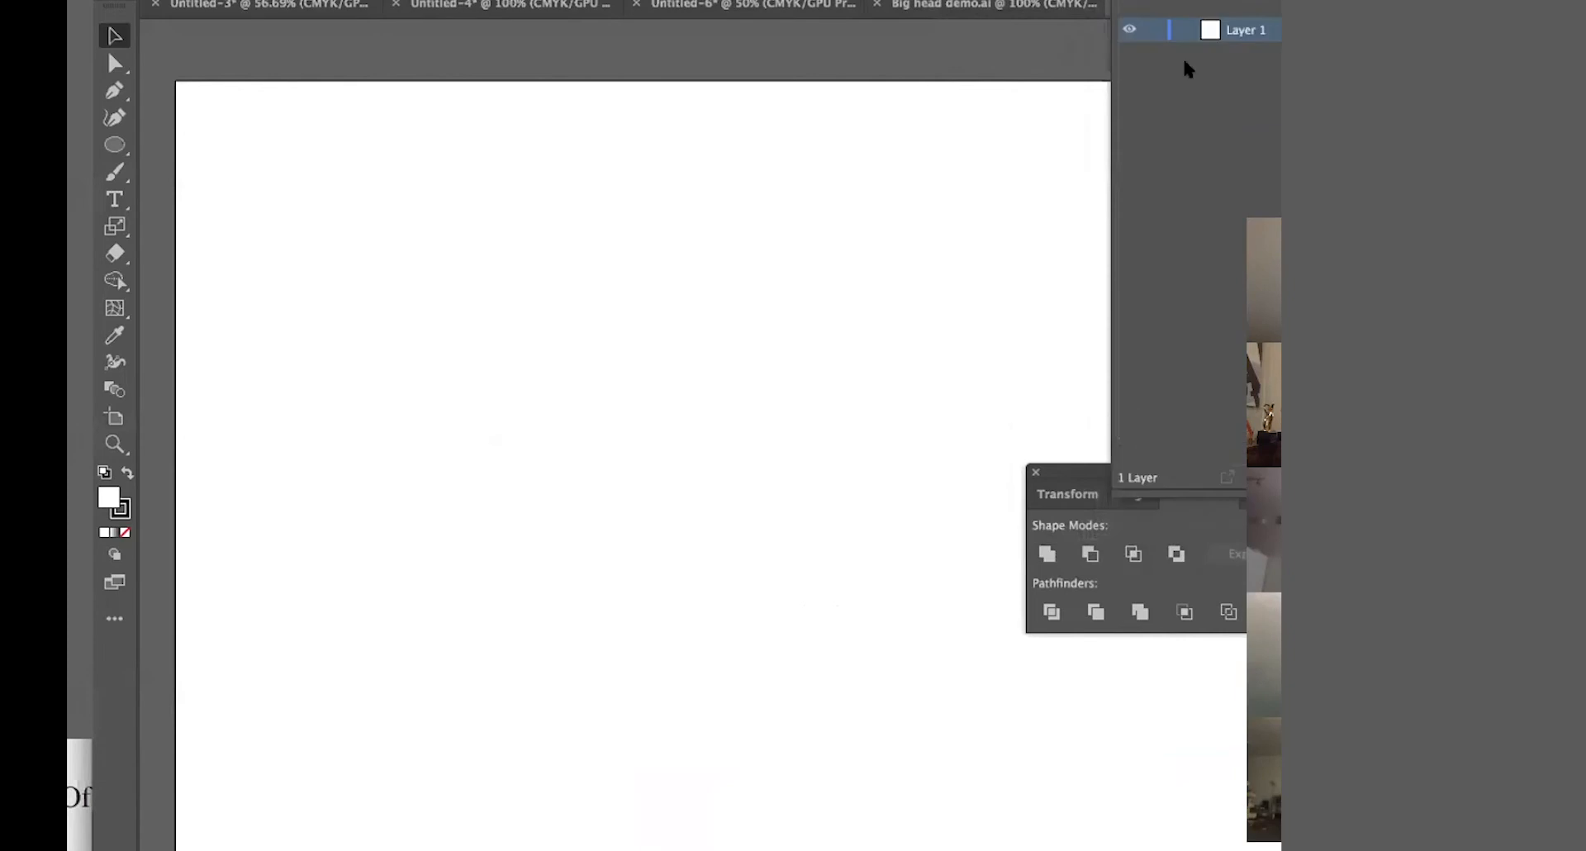
- Draw a tall rectangle about 323 pt wide and 426 pt high on the artboard and uncover the colour controls
left_click(115, 144)
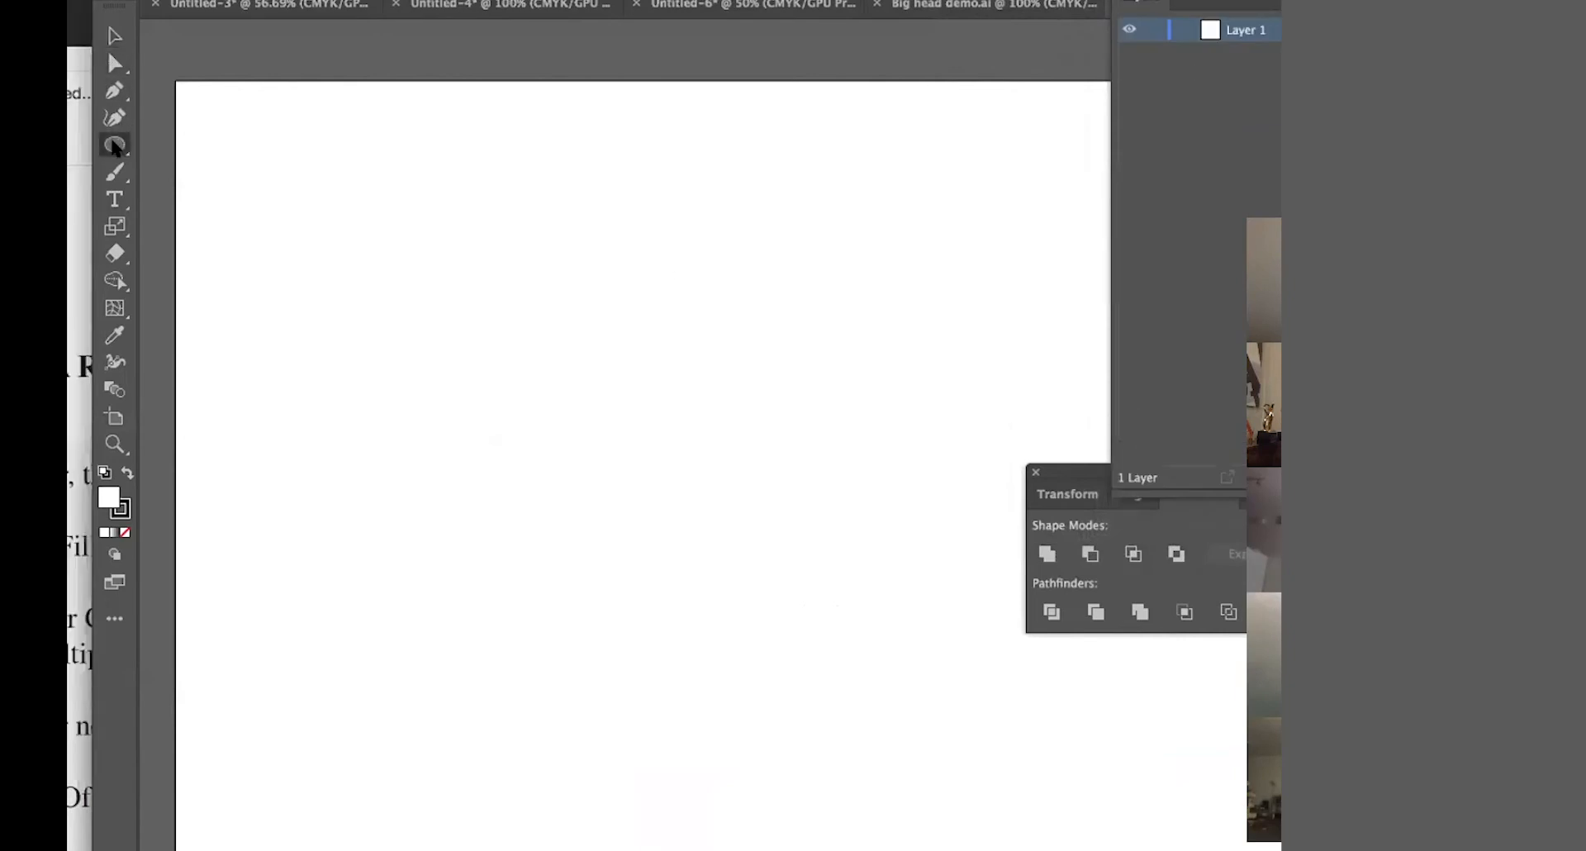
left_click(188, 148)
left_click_drag(392, 229, 710, 648)
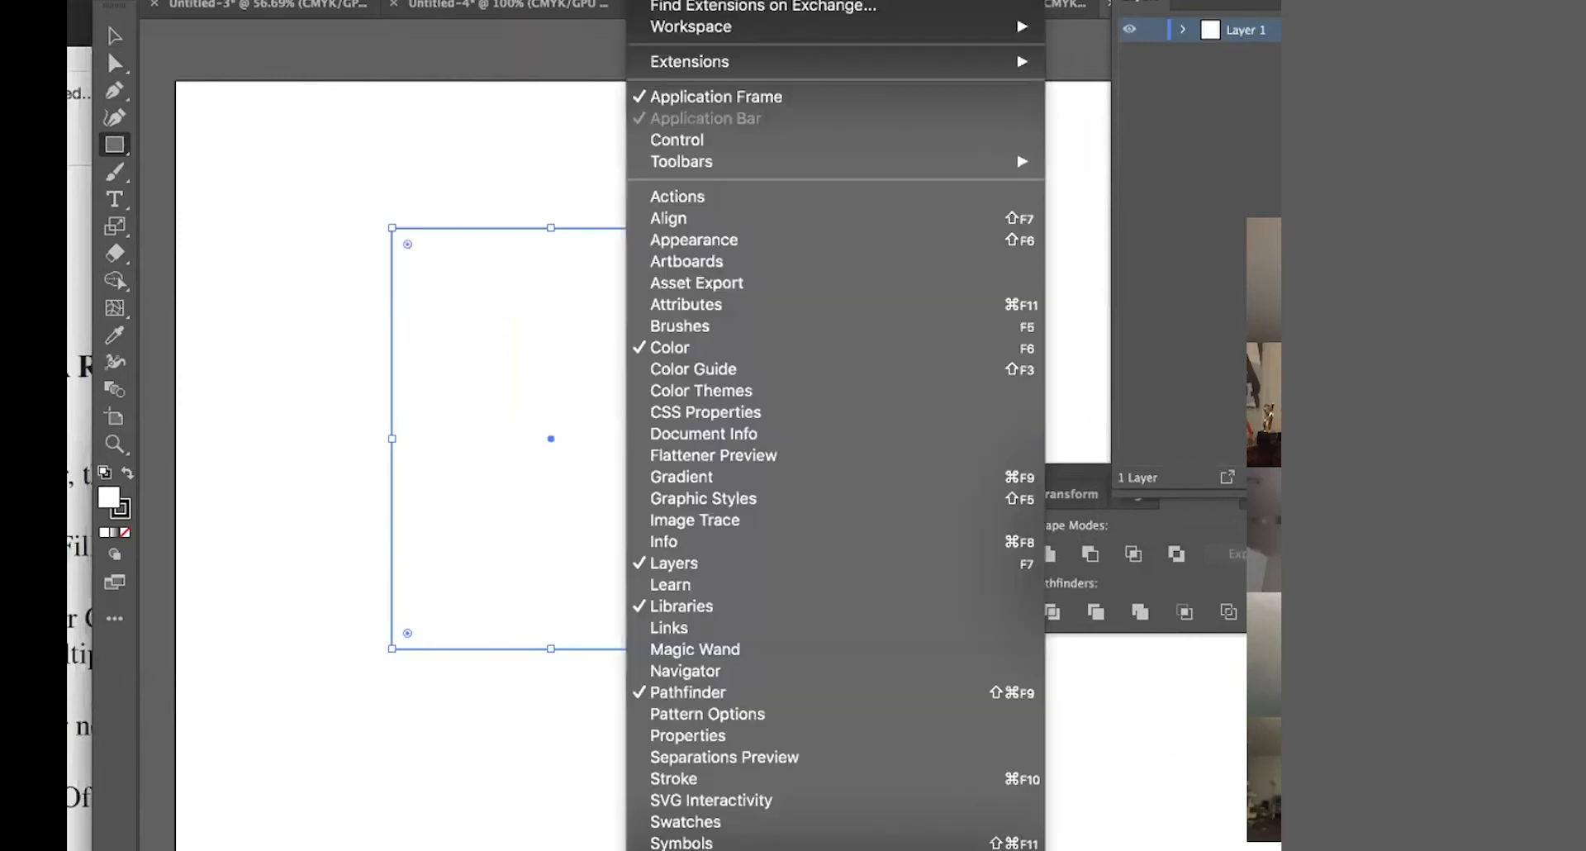
left_click(1165, 54)
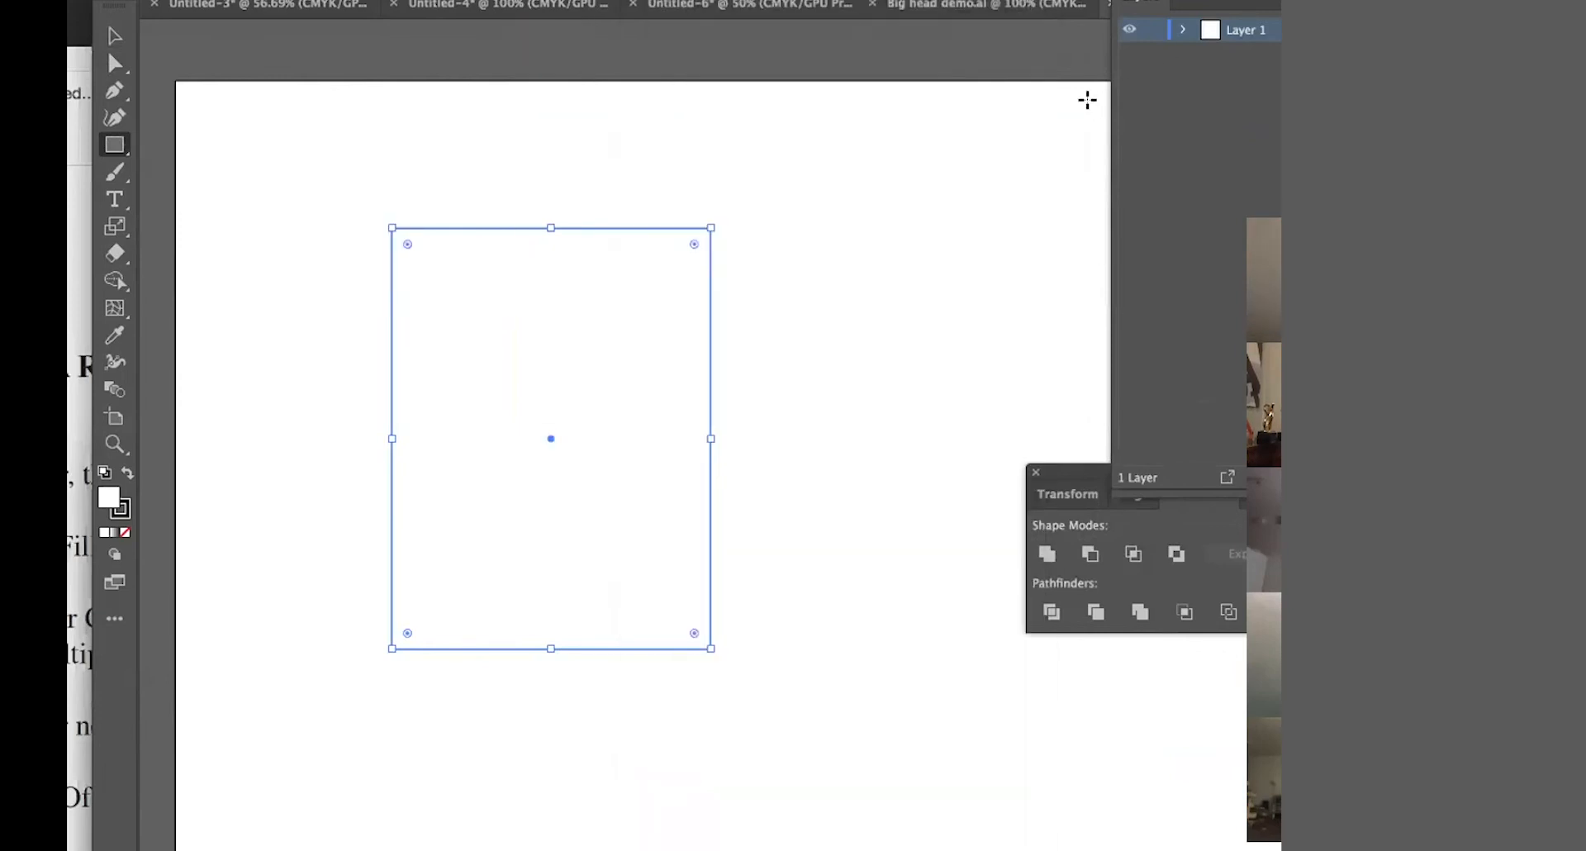
left_click_drag(1277, 3, 1006, 24)
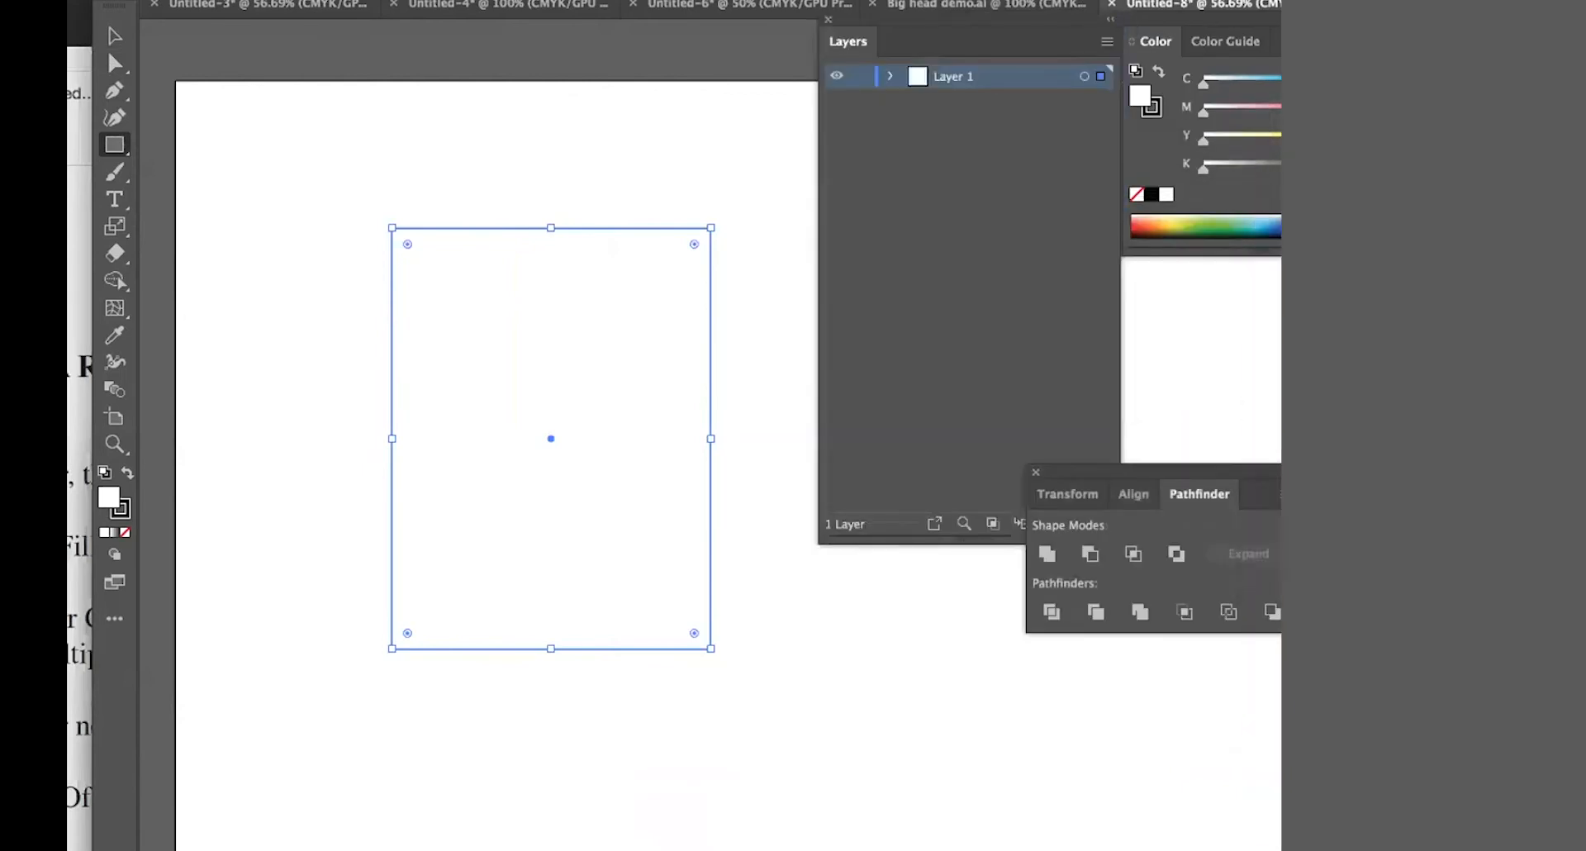
- Try cyan, indigo blue and orange fills on the rectangle using the colour sliders and spectrum
left_click(1258, 189)
left_click_drag(1204, 84, 1280, 83)
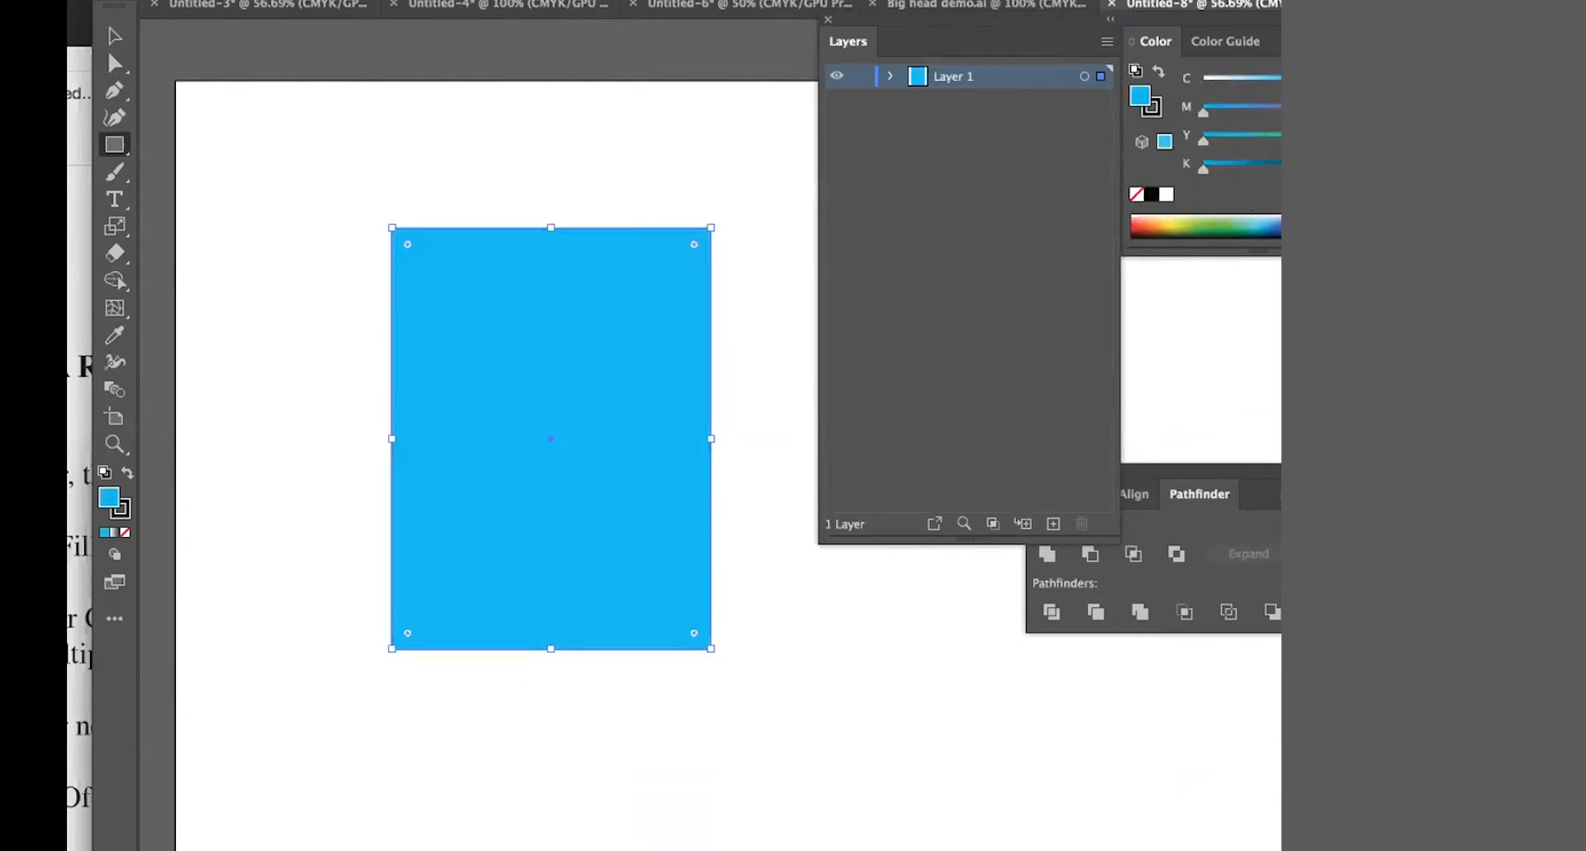
left_click(1280, 221)
left_click(1275, 227)
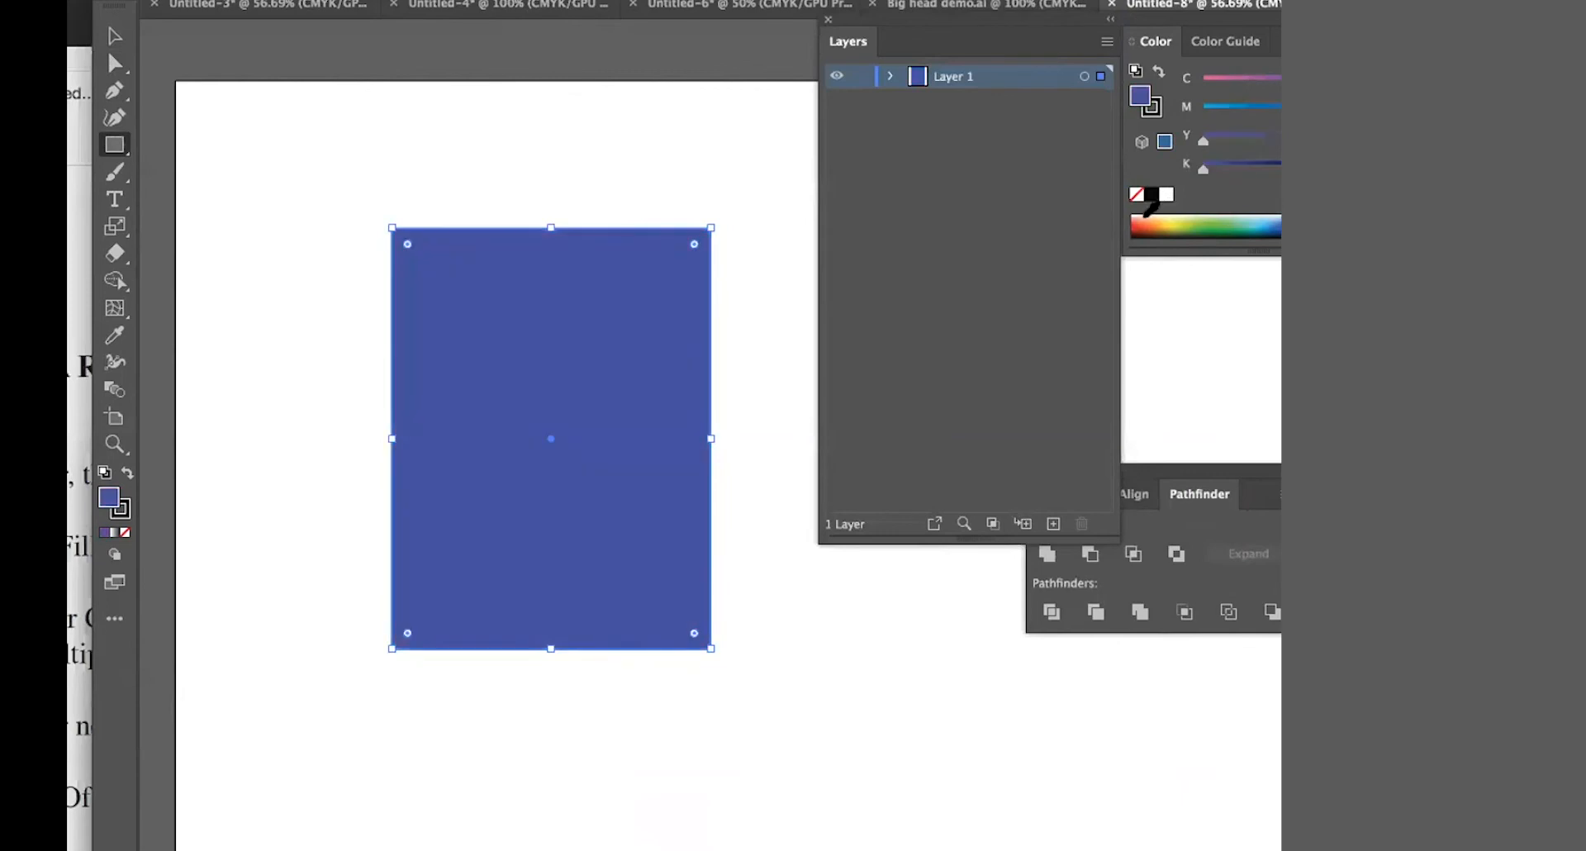
left_click(1147, 219)
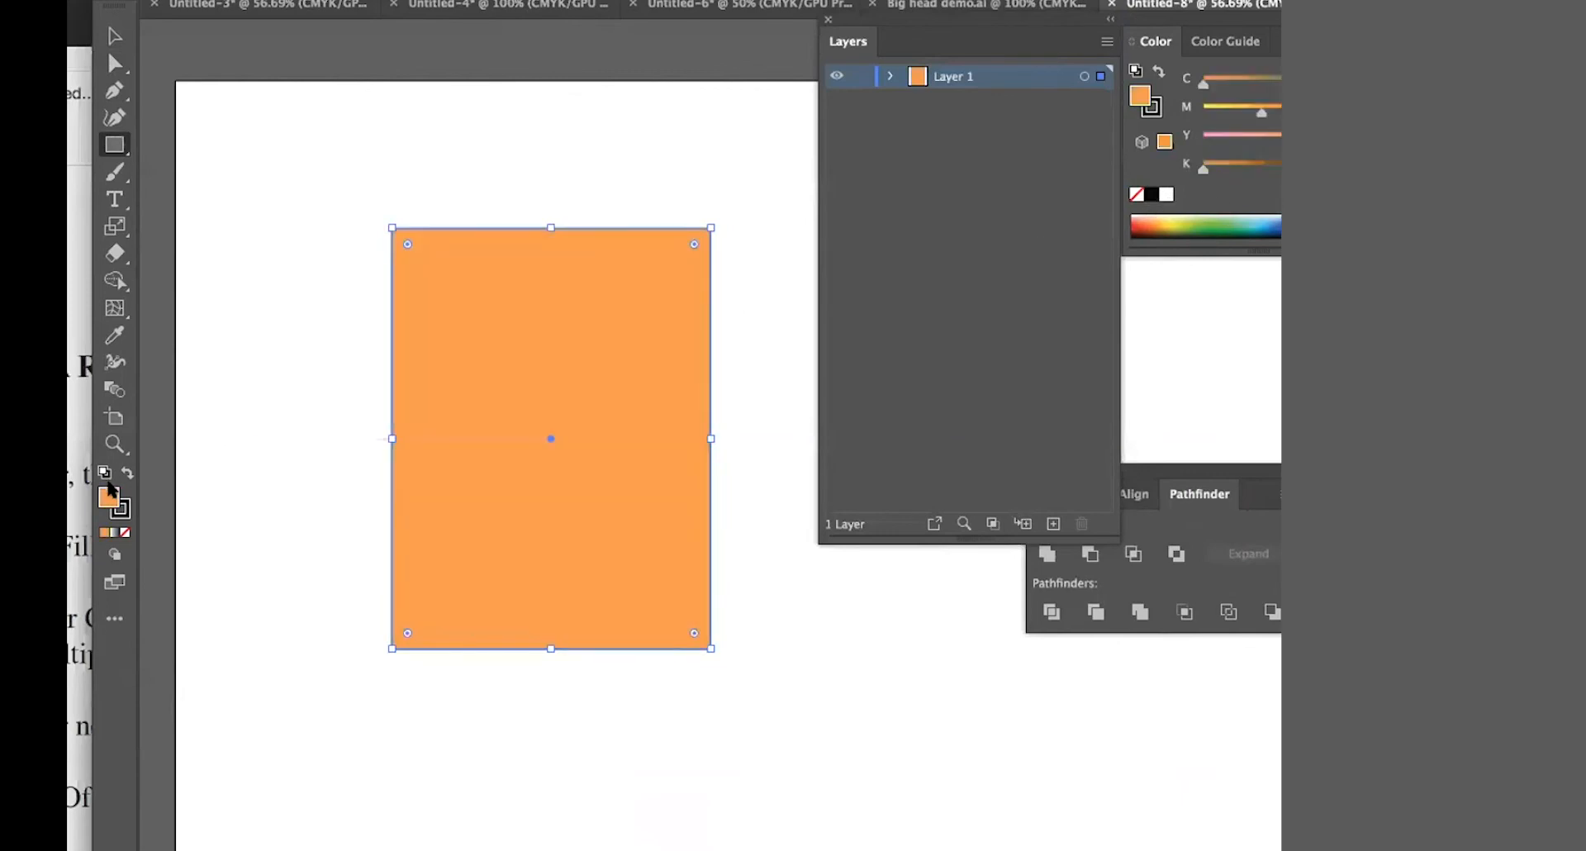
- Change the rectangle's fill to pink by shifting its hue in the Color Picker
double_click(108, 496)
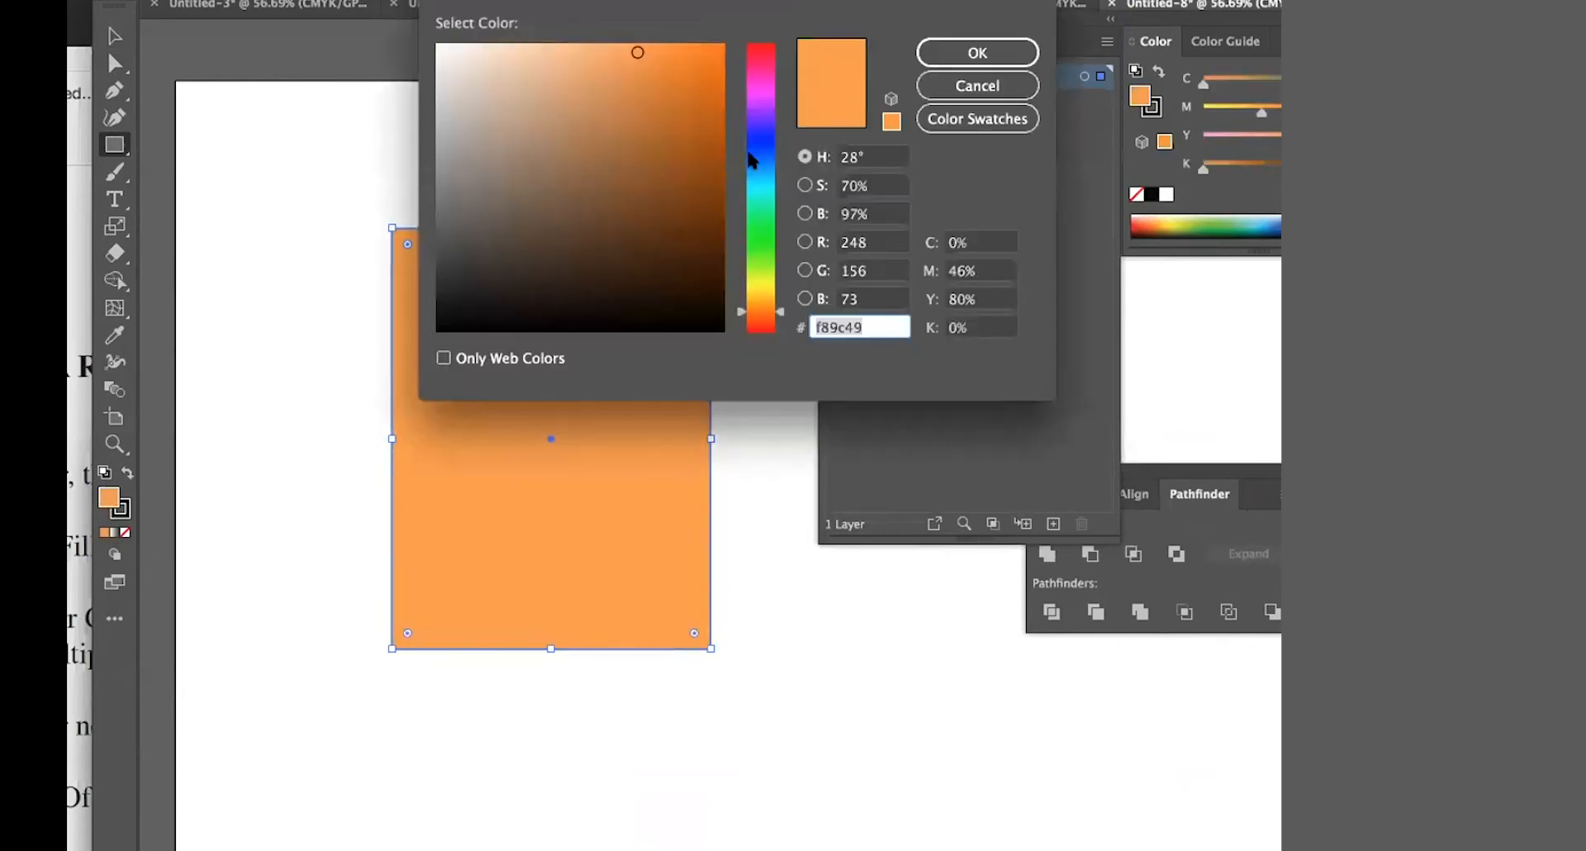
left_click(753, 80)
left_click(977, 52)
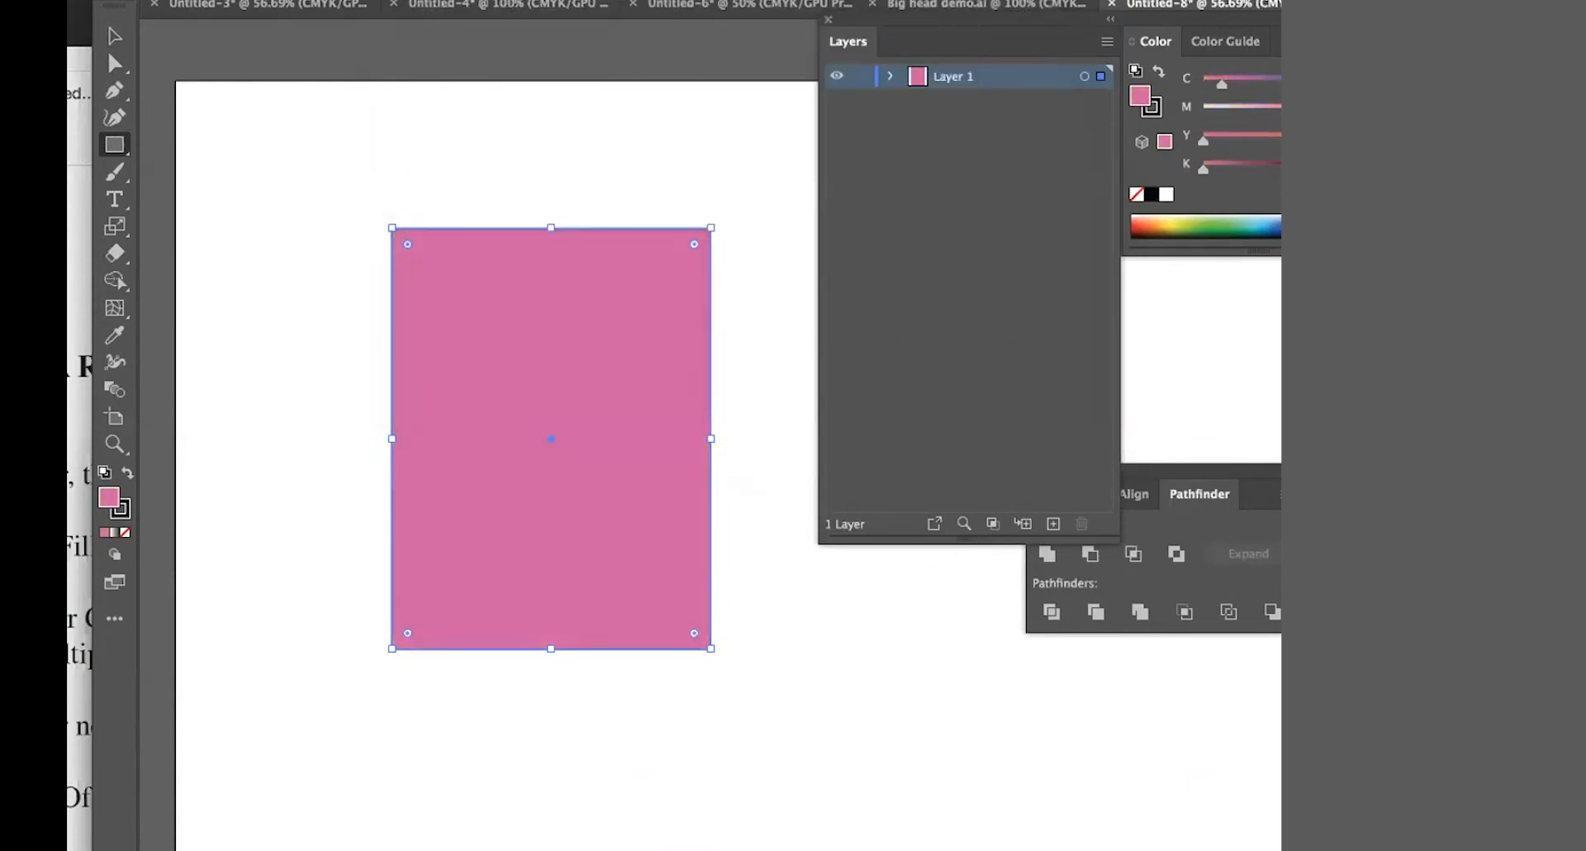
- Display the rectangle's Properties and place them clear of the artwork
left_click(648, 0)
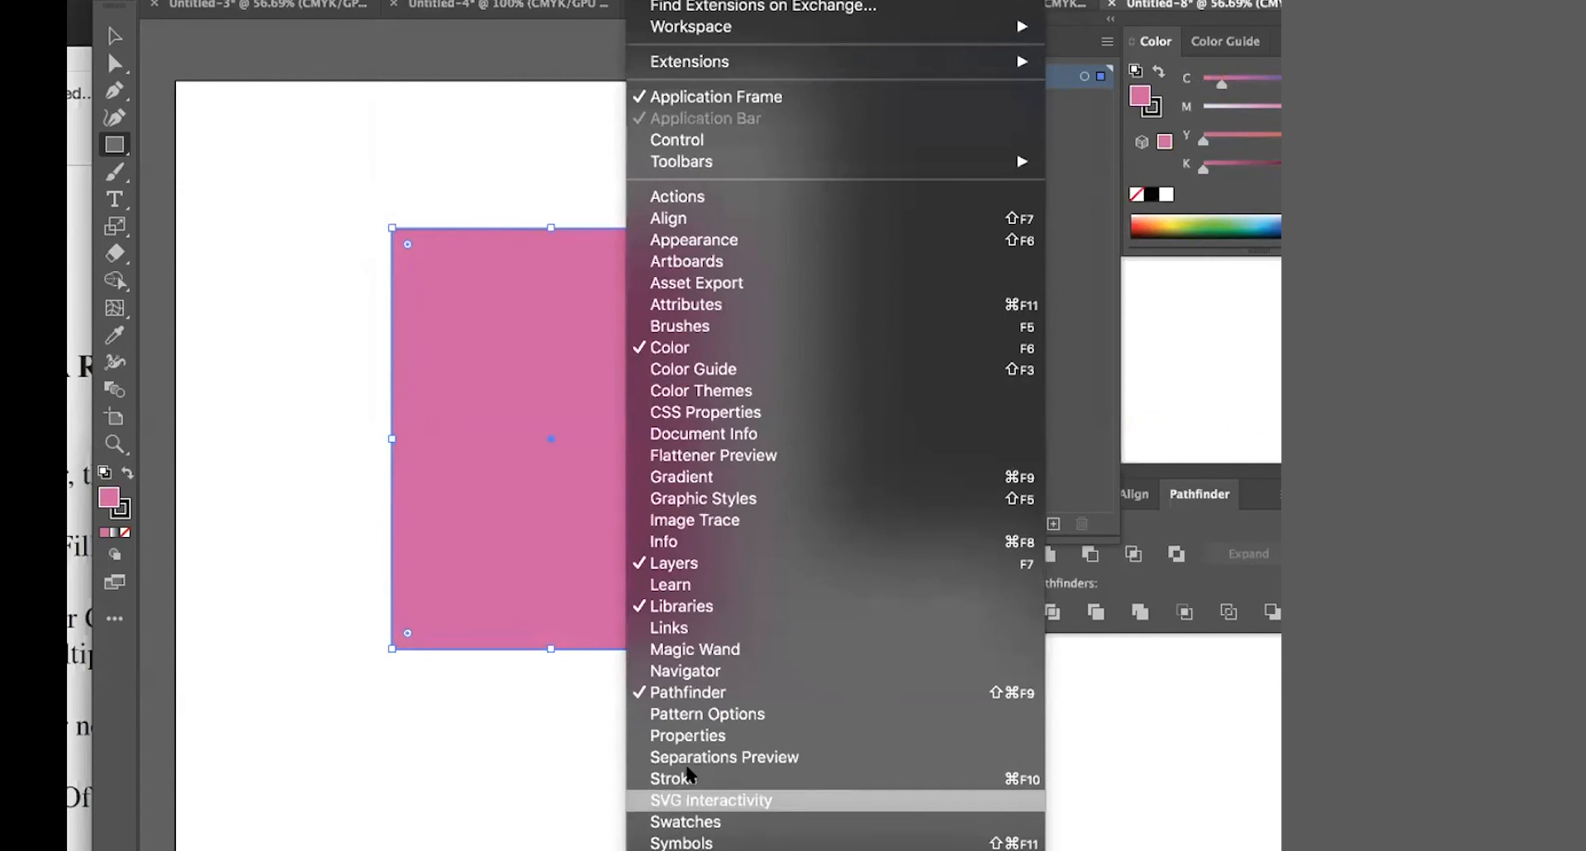
left_click(694, 737)
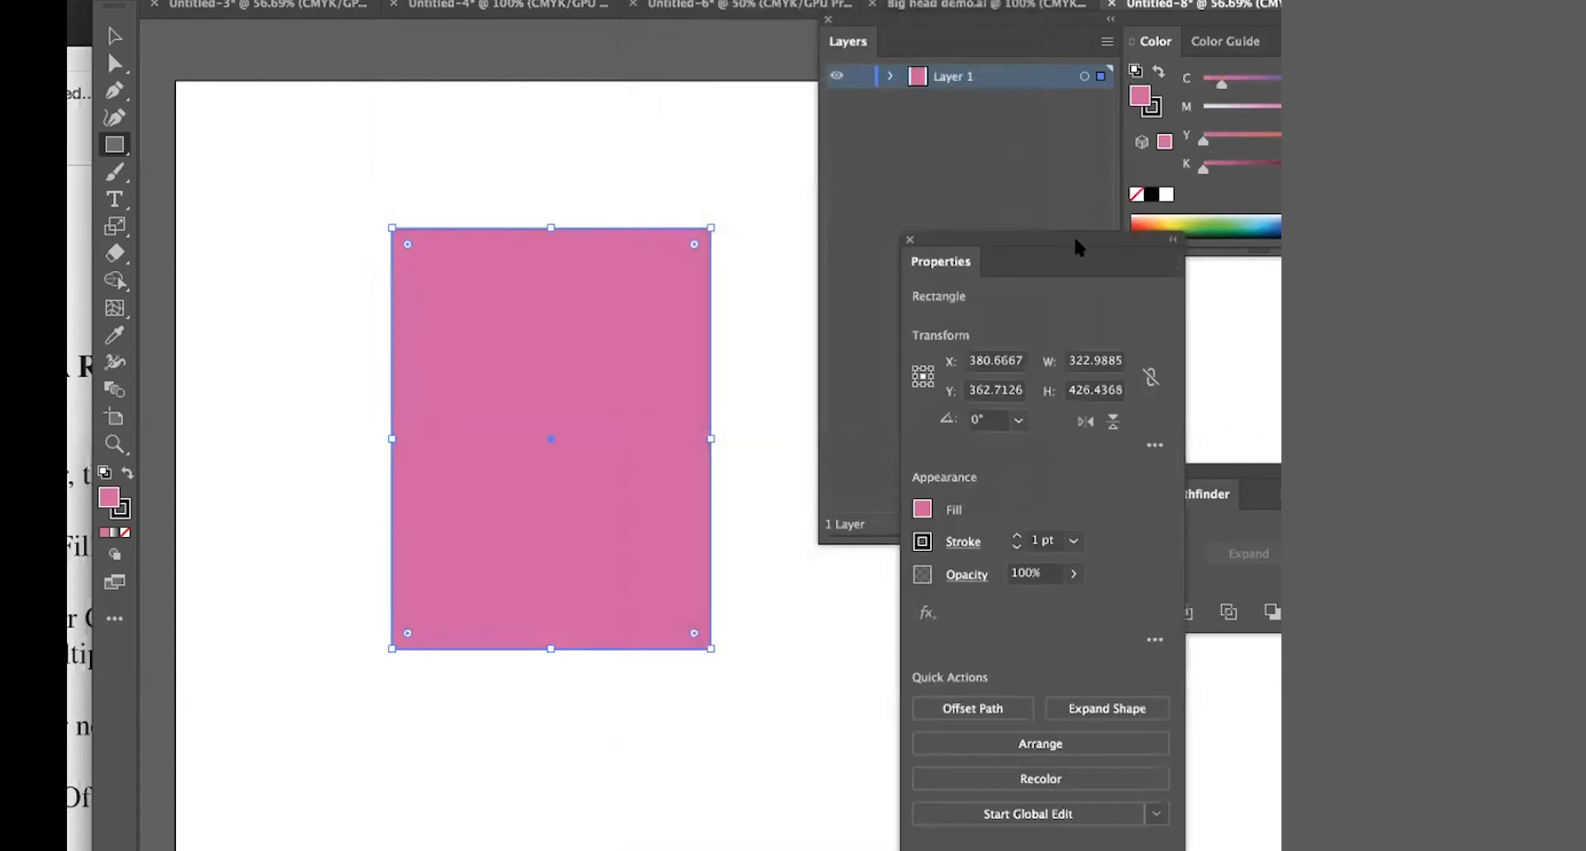
left_click_drag(942, 237, 1216, 2)
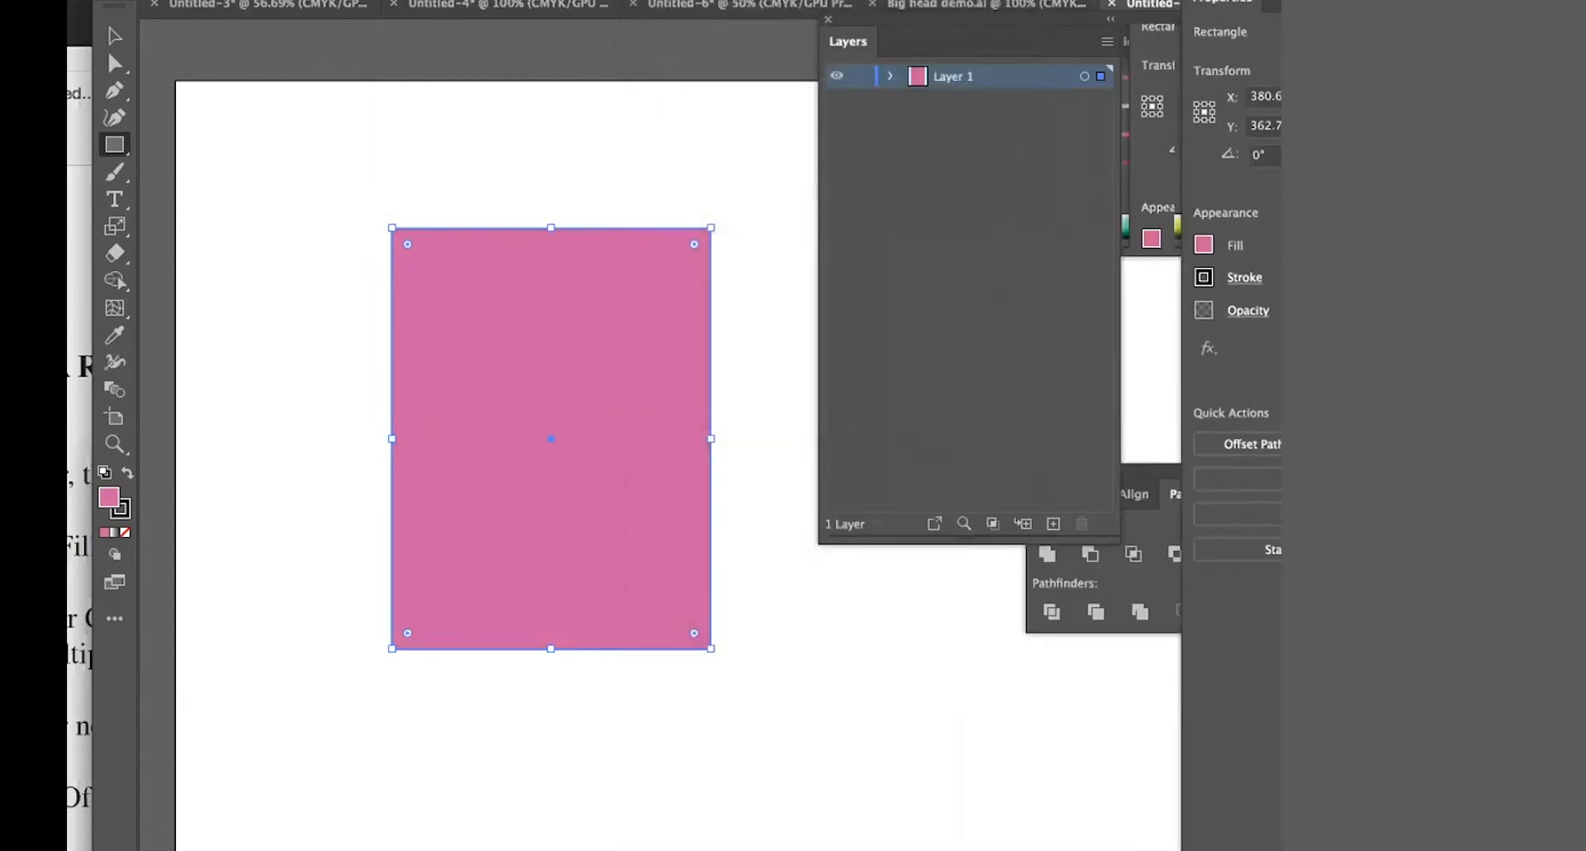
- Fill the rectangle with the white-to-black linear gradient swatch and return to the Selection tool
left_click(1205, 245)
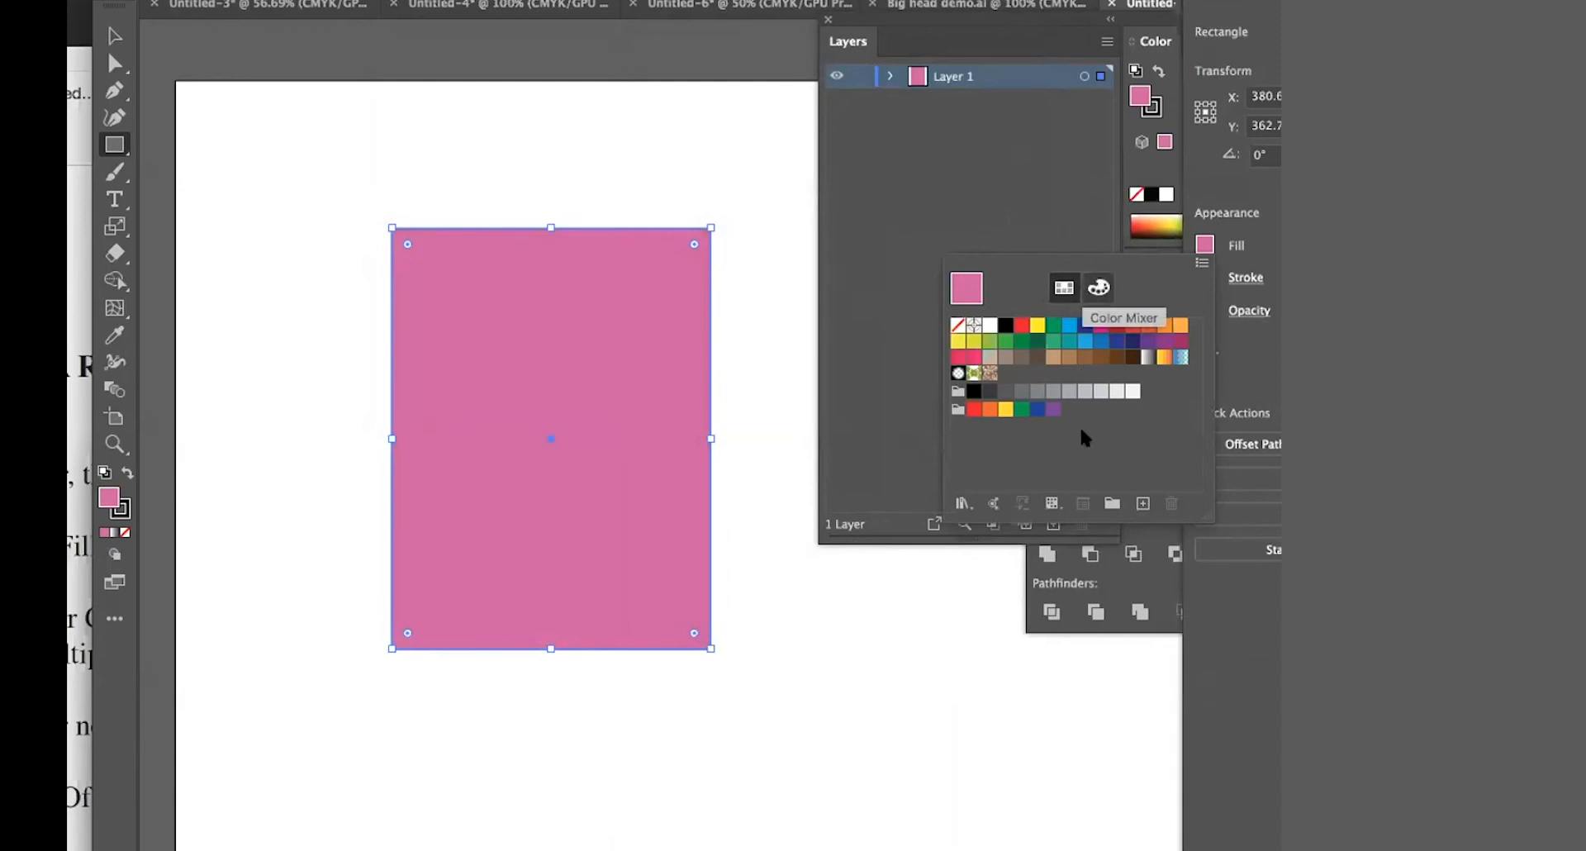
left_click(1264, 236)
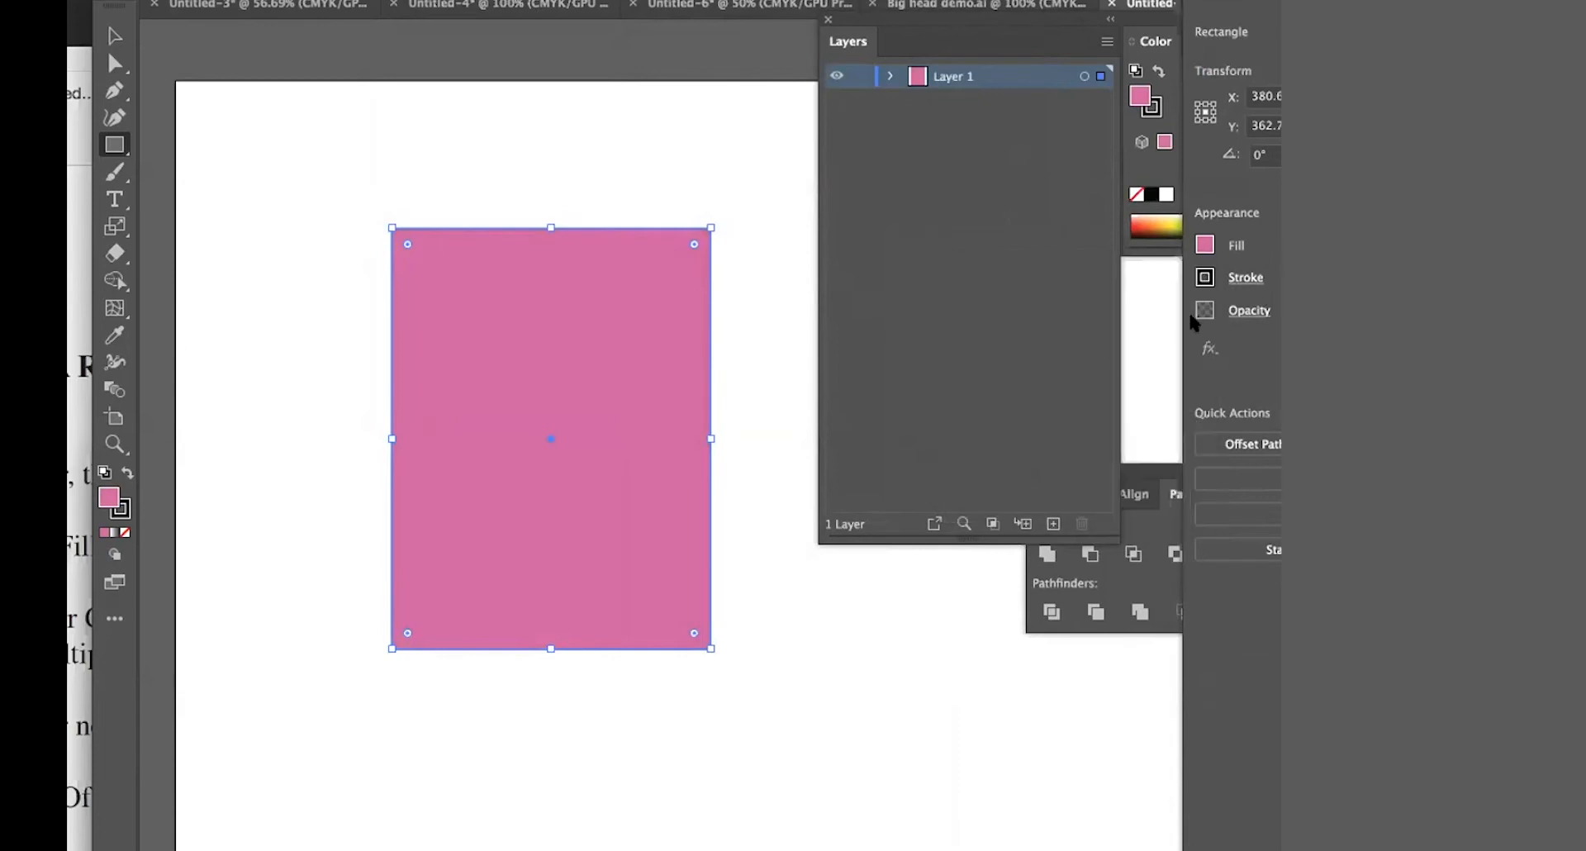
left_click(1205, 244)
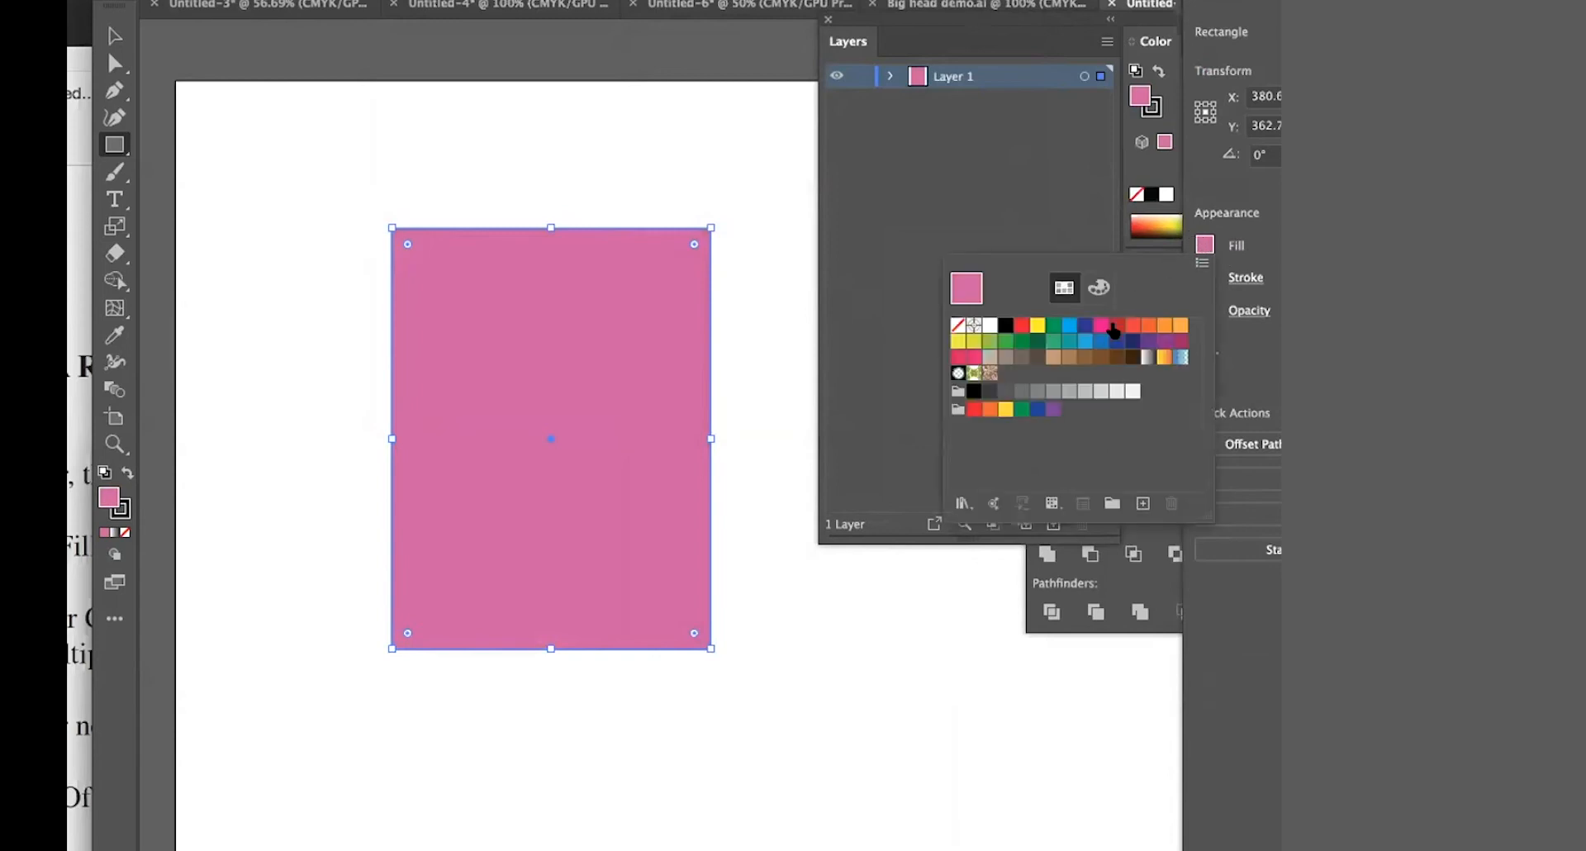
left_click(1145, 355)
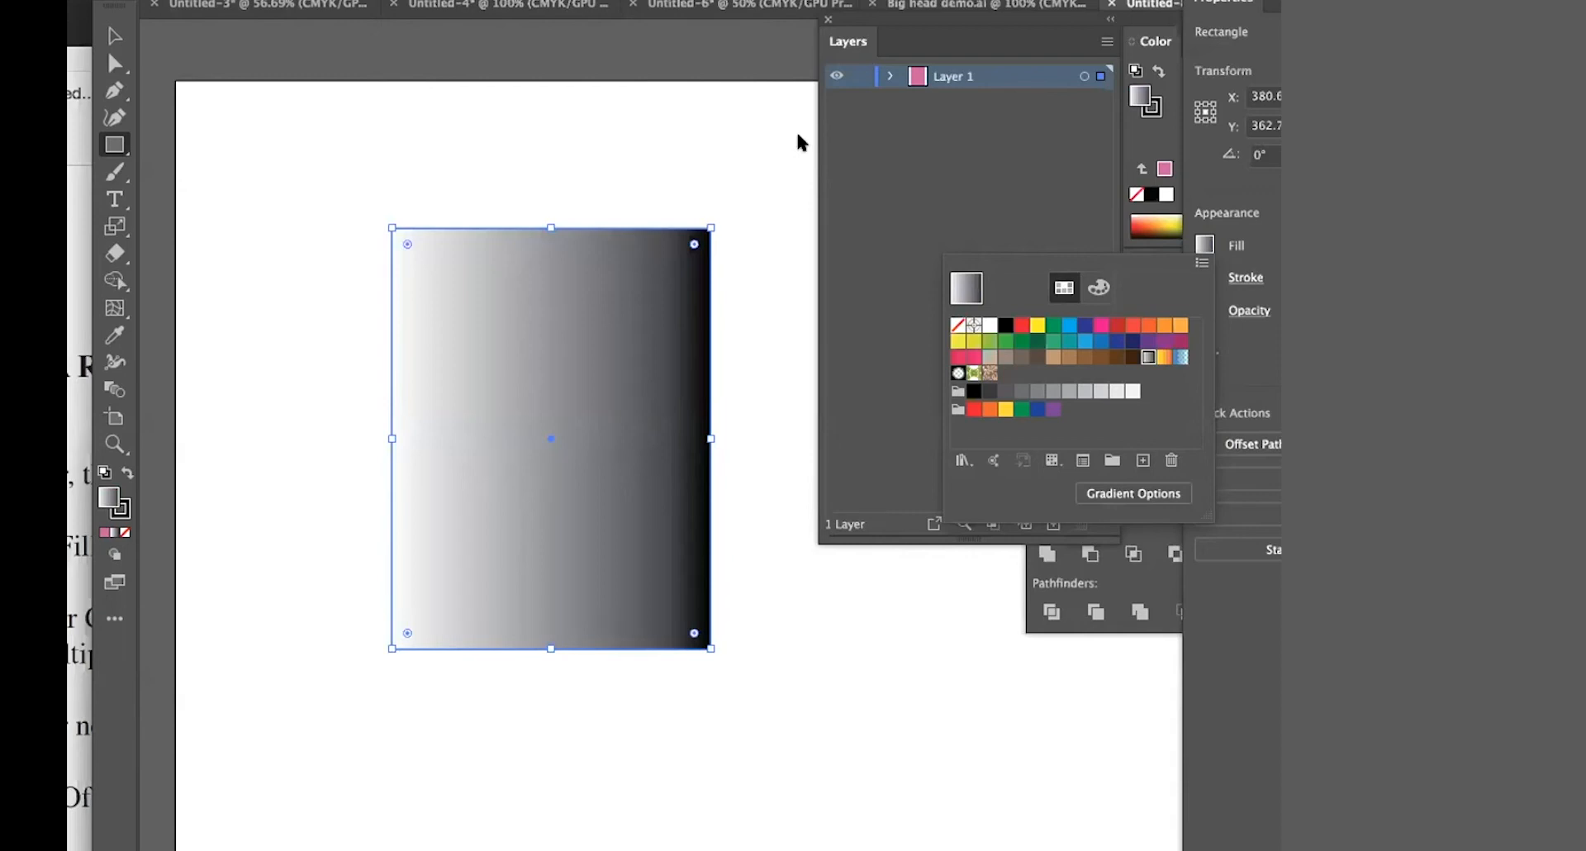
left_click(661, 1)
key("Escape")
left_click(105, 30)
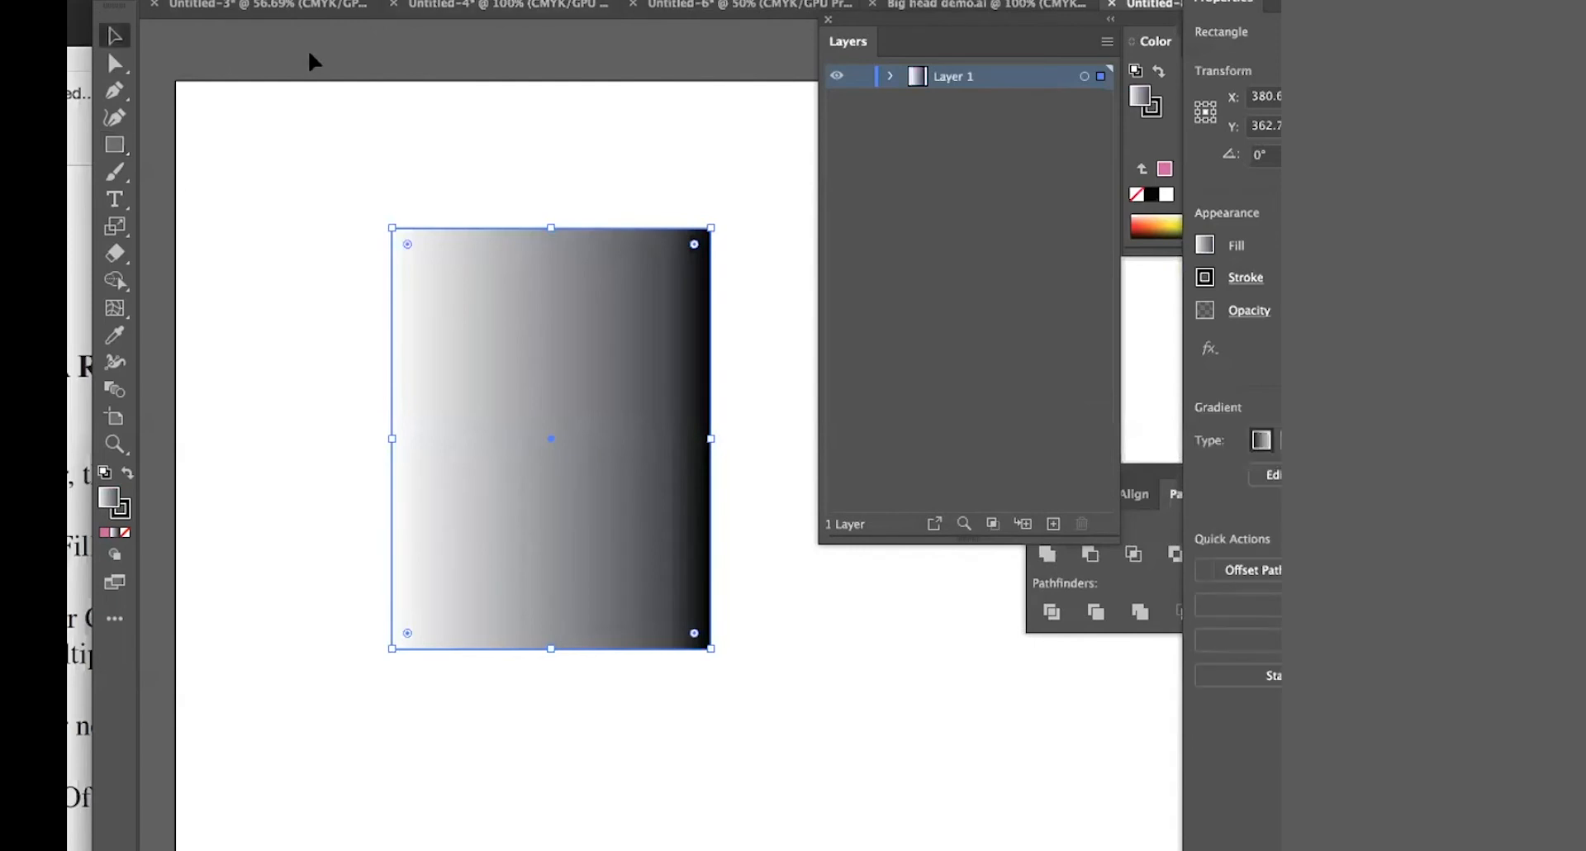
- Display the Gradient settings and change the black end stop to crimson, C 18.43, M 100, Y 61.57, K 5.88
left_click(661, 2)
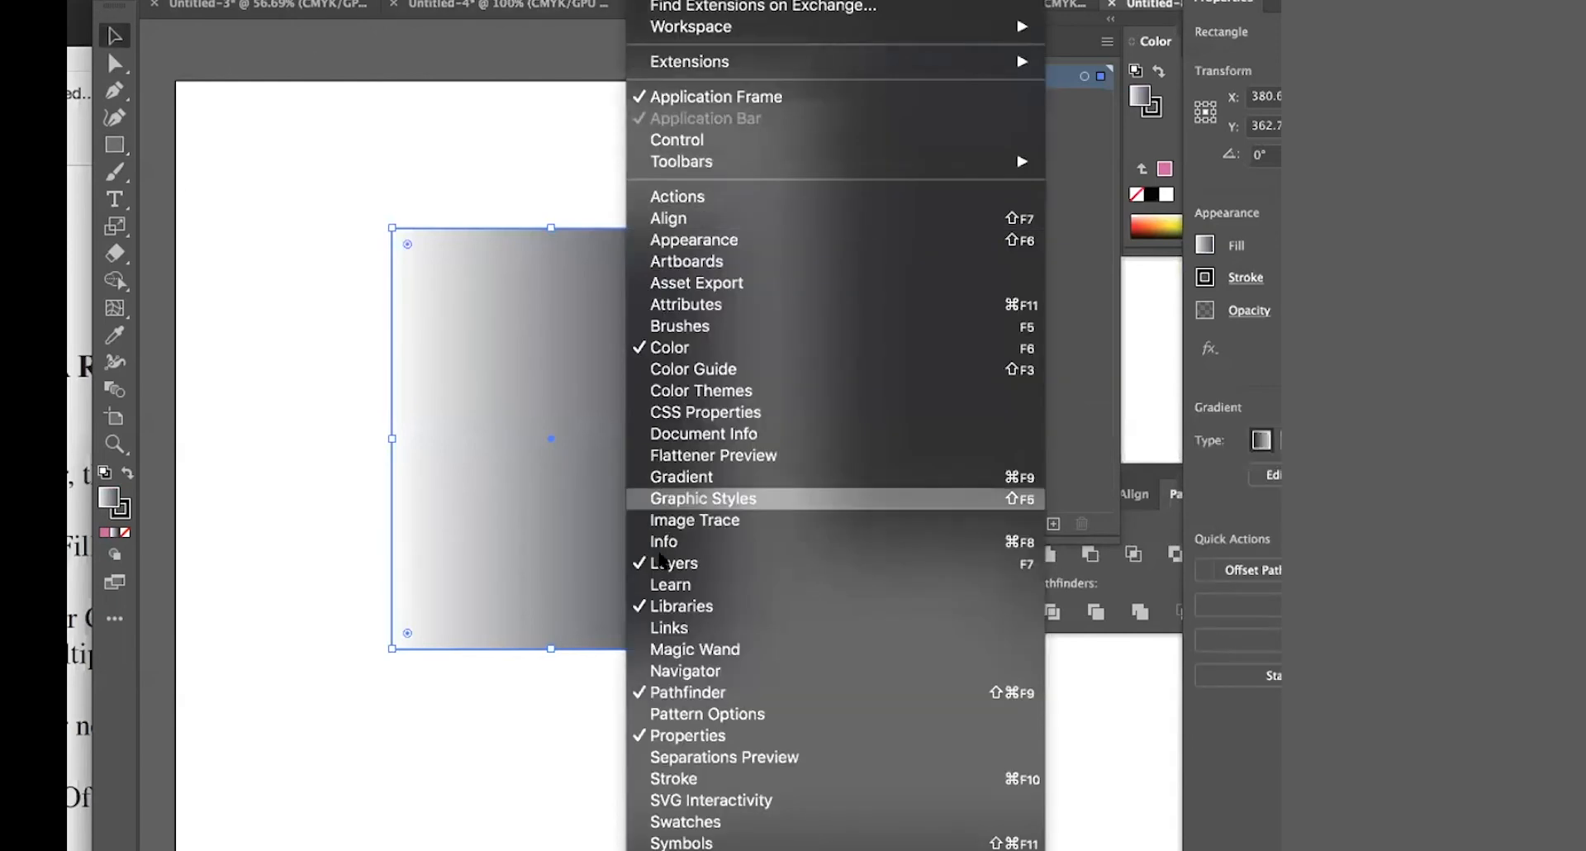
left_click(1031, 479)
left_click_drag(980, 558, 590, 52)
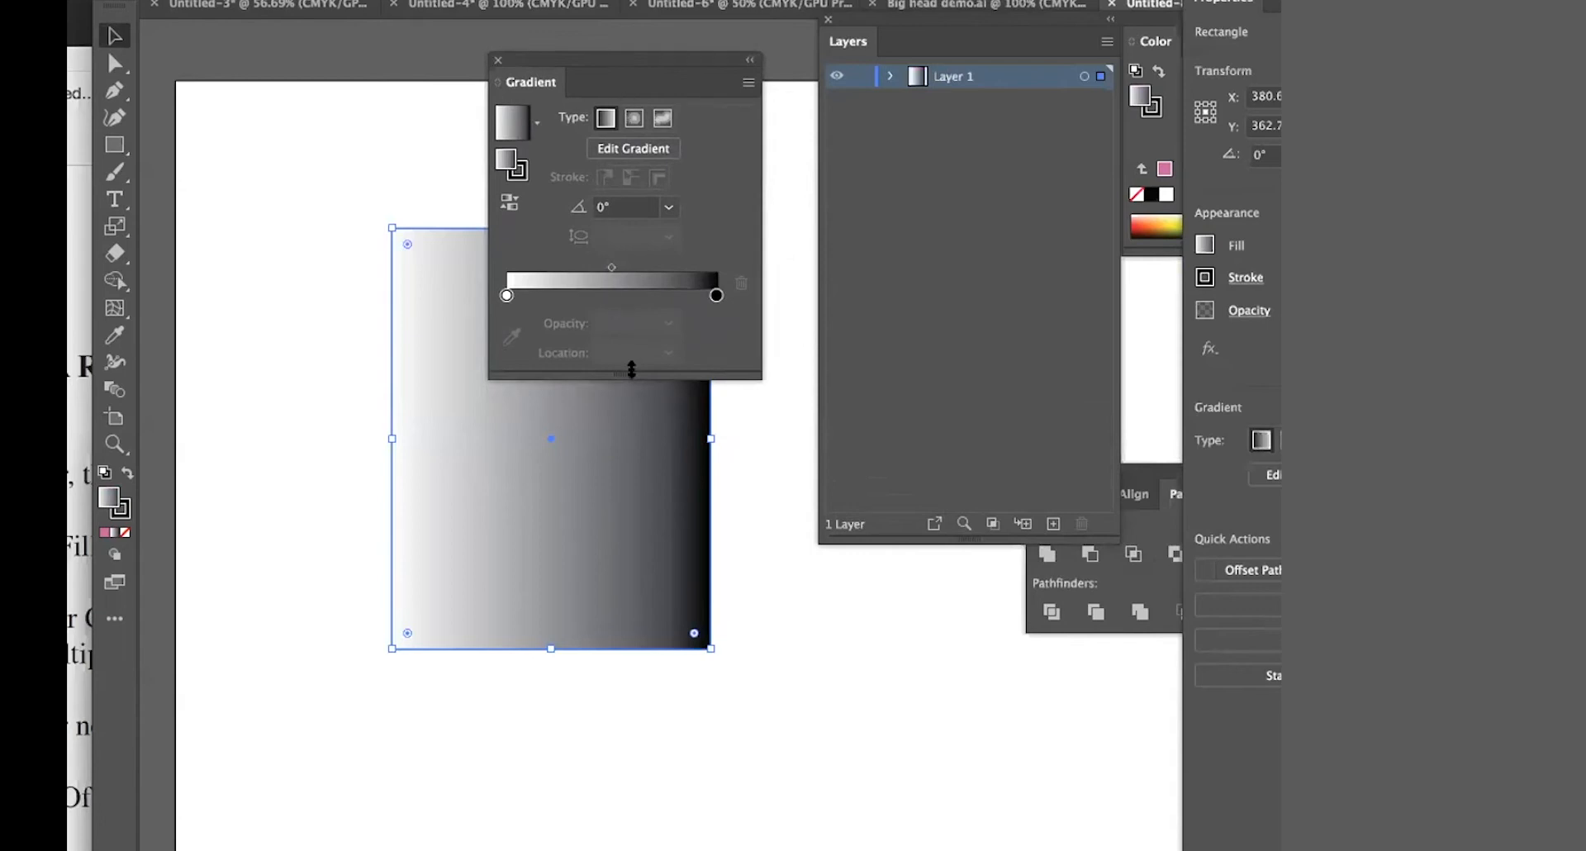
left_click(717, 295)
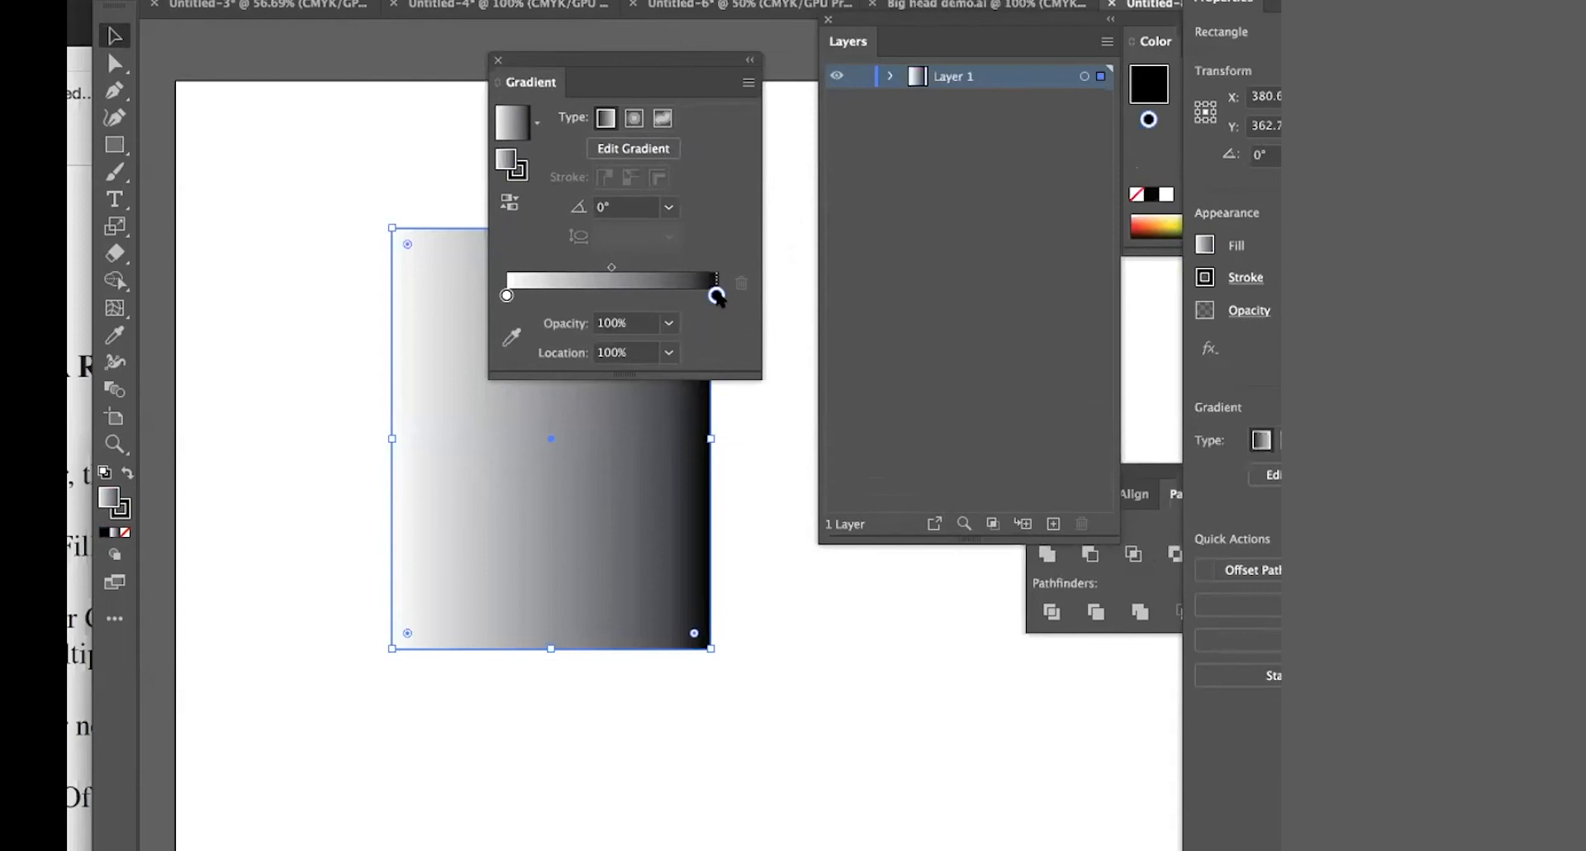
double_click(716, 296)
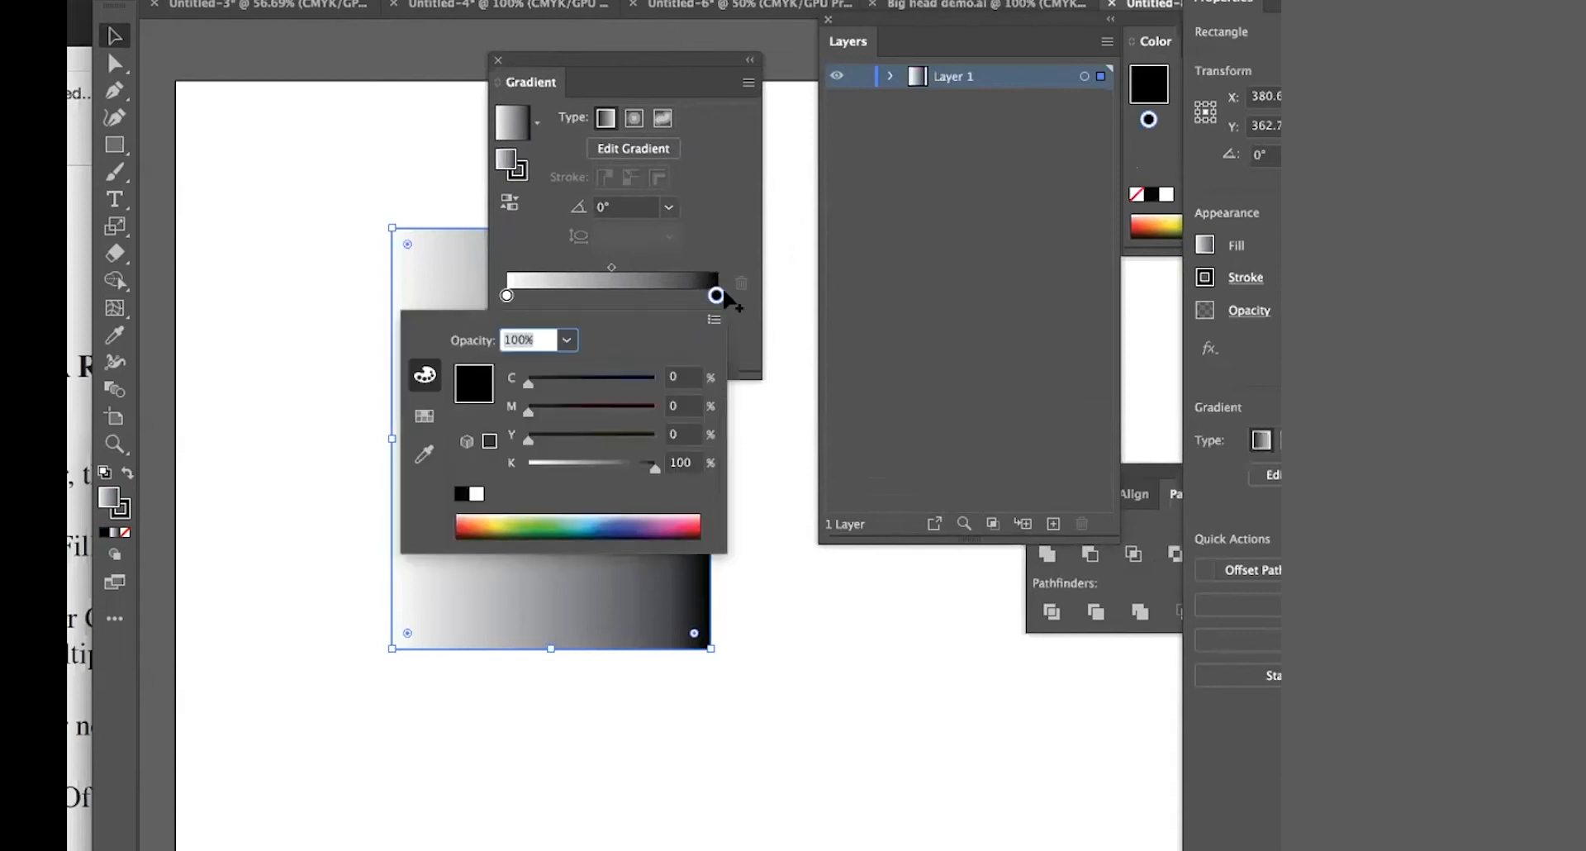
left_click(674, 523)
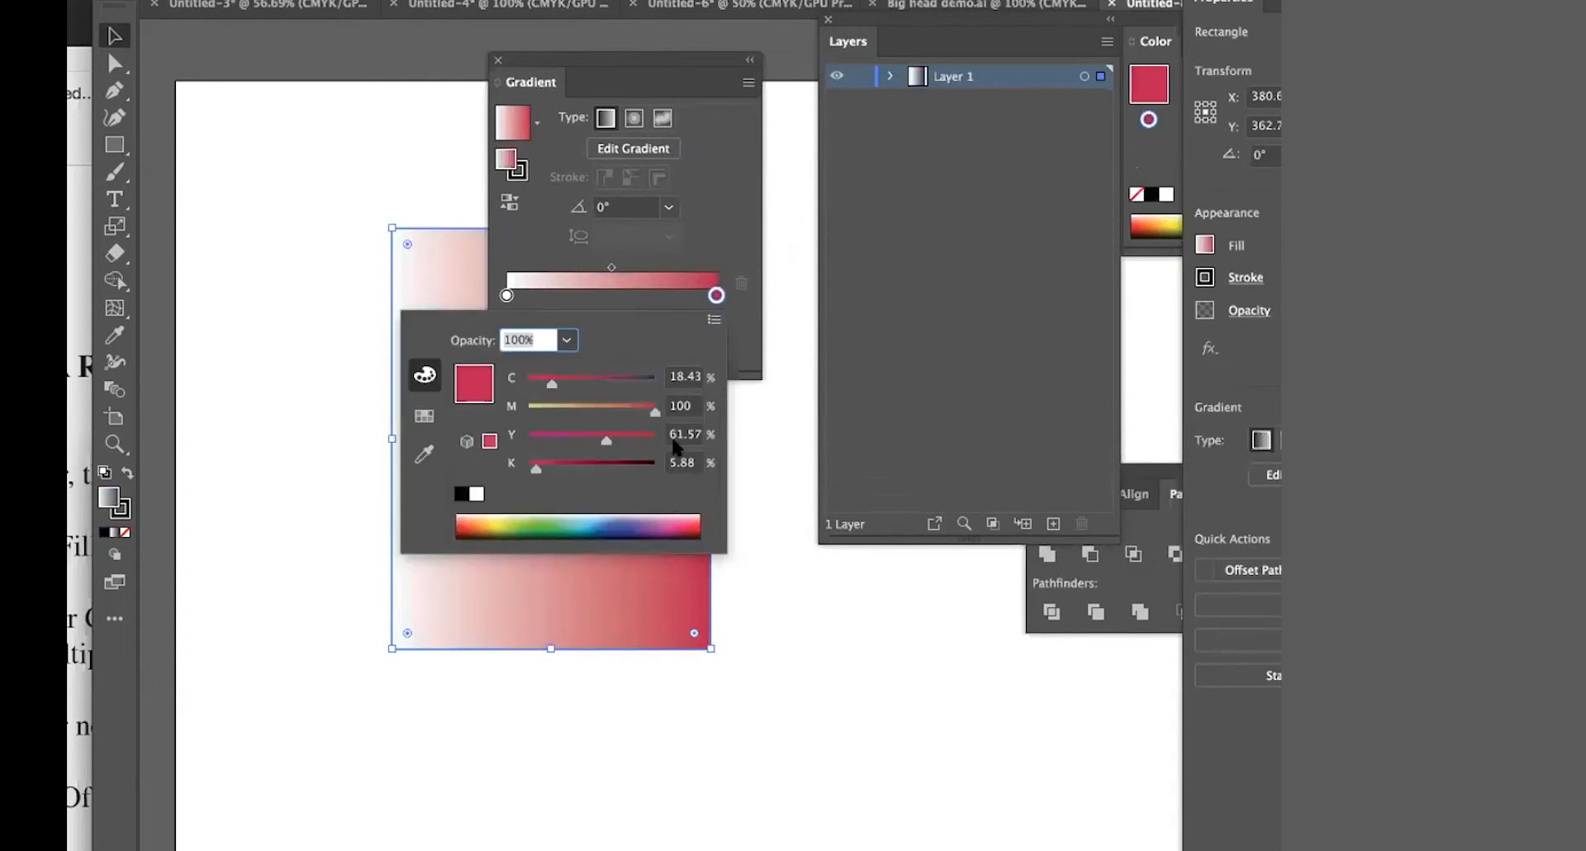
left_click(734, 248)
- Set the gradient's white start stop to pale yellow with 44% yellow, and change the gradient type to radial
left_click(505, 294)
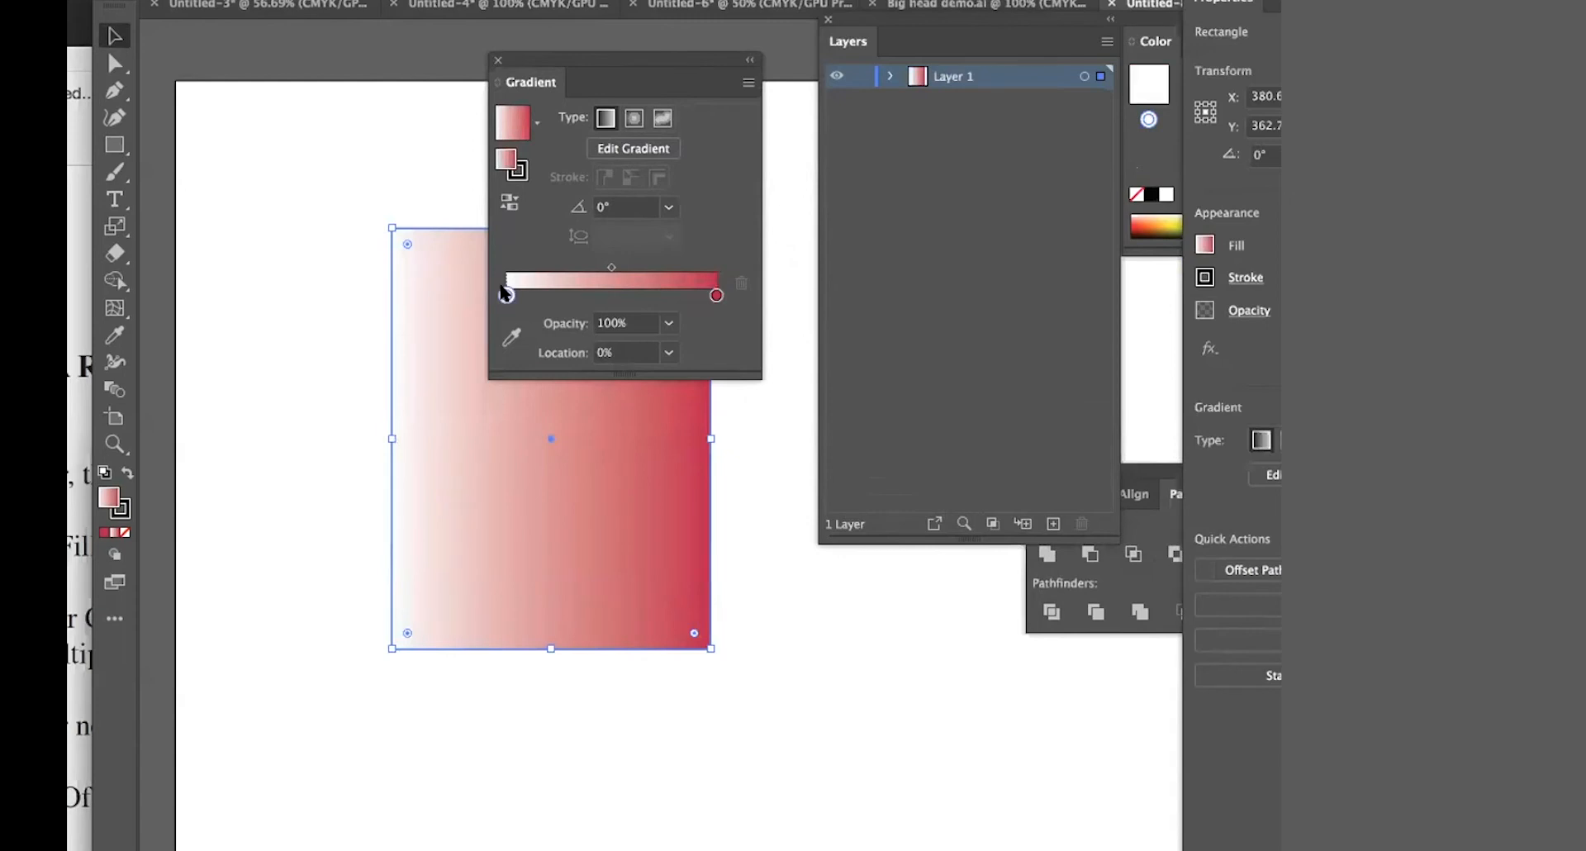
double_click(505, 295)
left_click(582, 435)
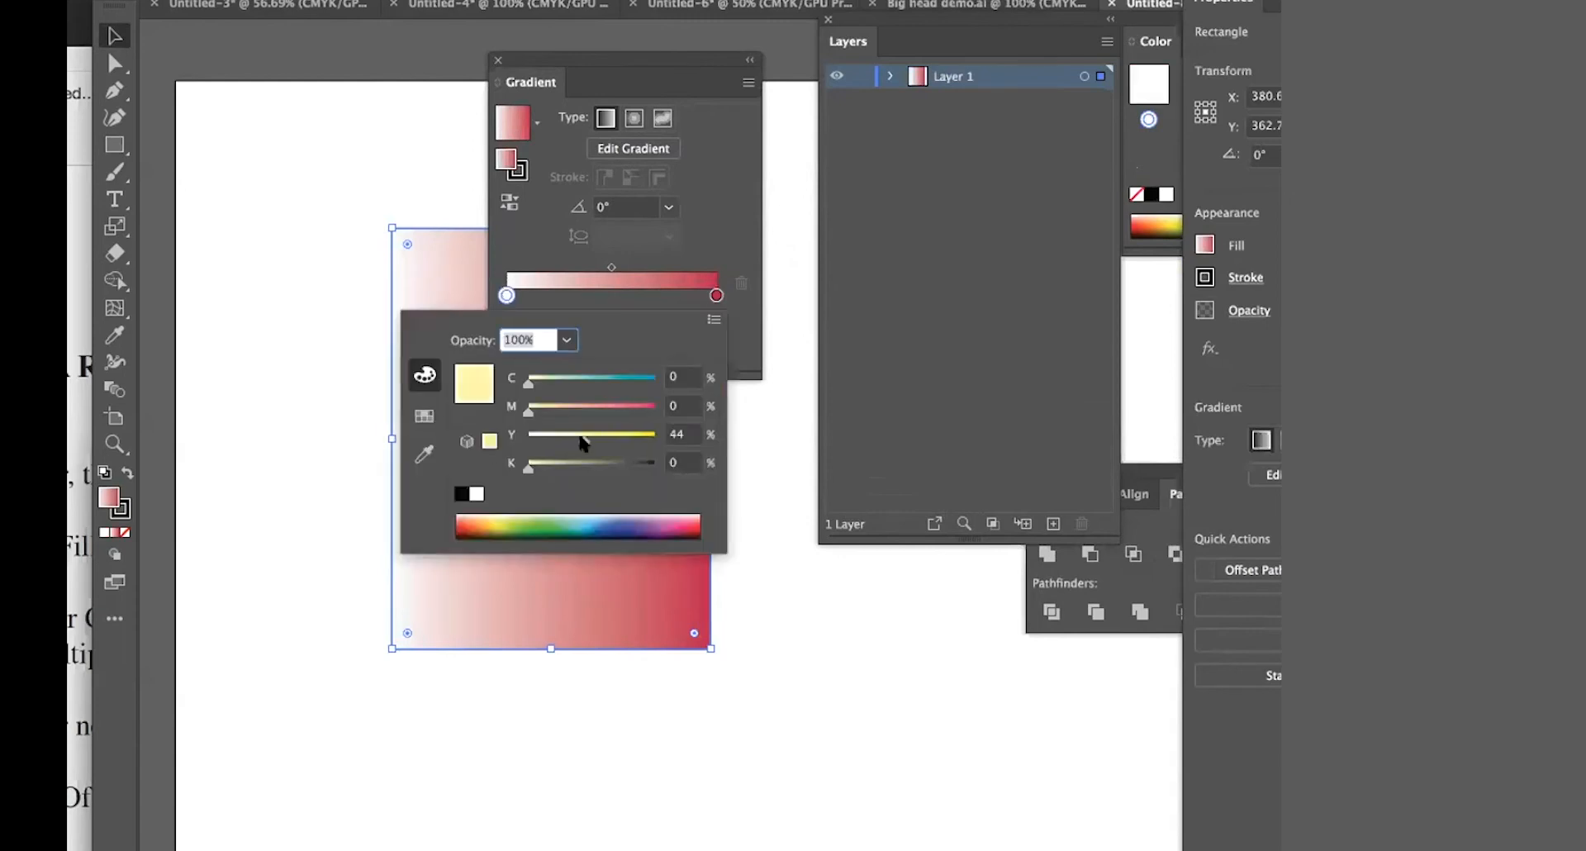
left_click_drag(626, 59, 899, 156)
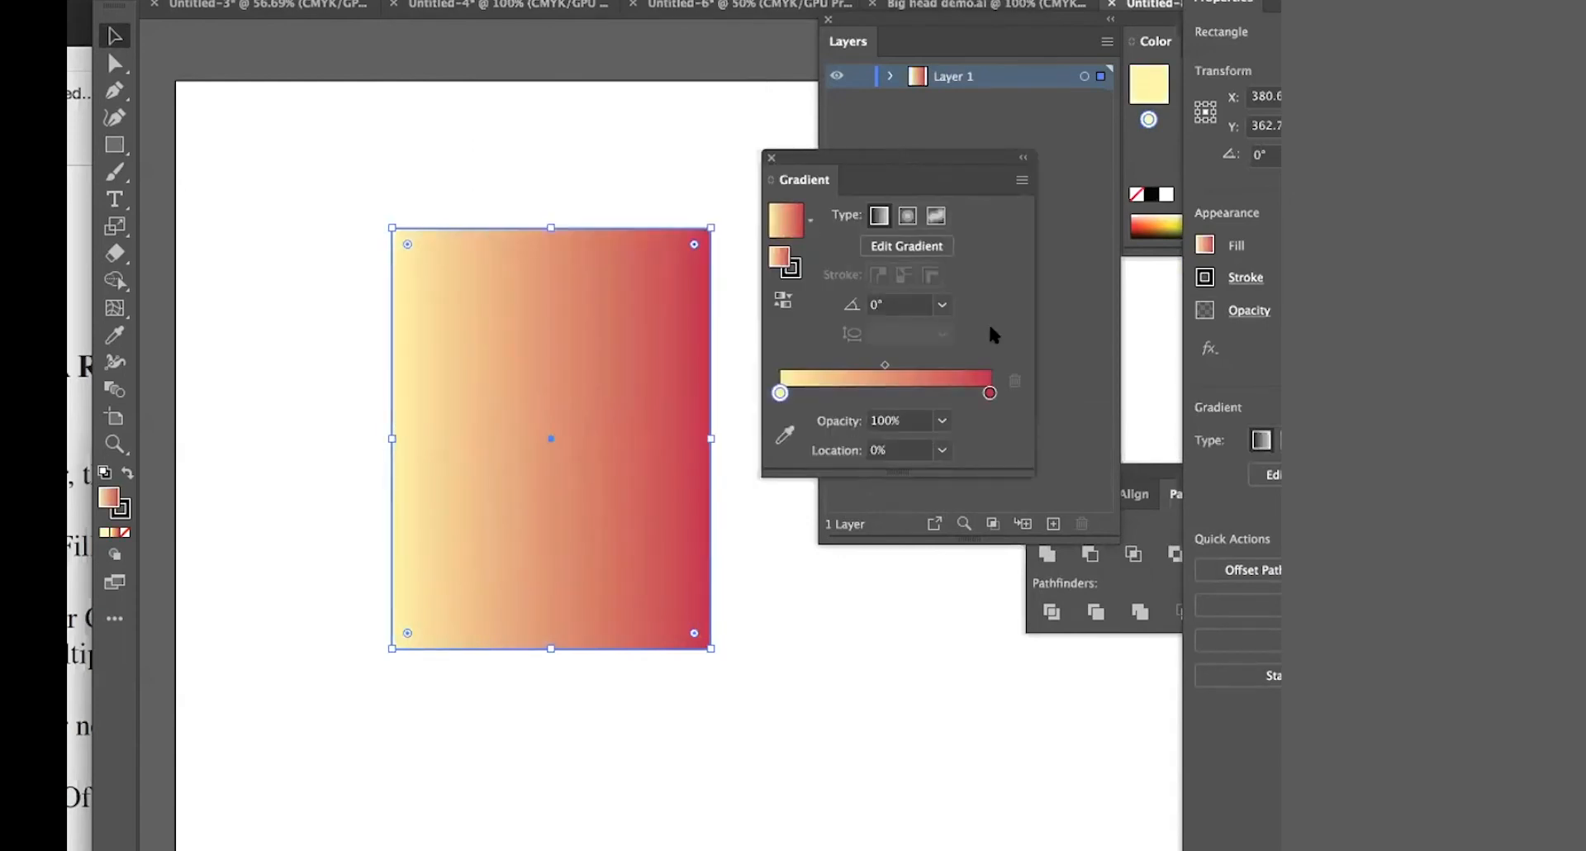
left_click(901, 217)
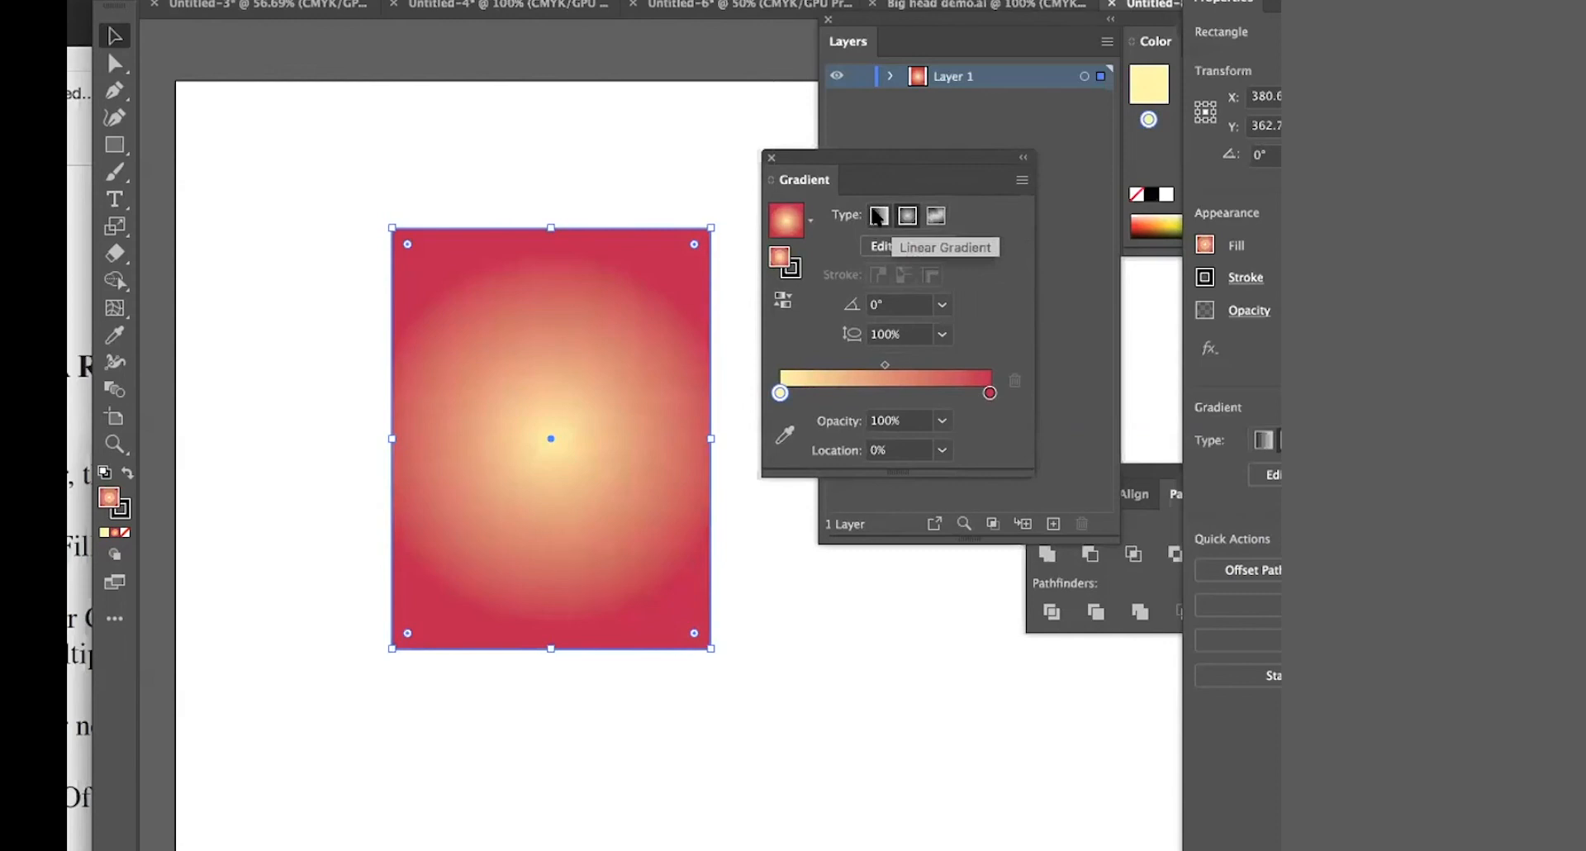
left_click_drag(878, 156, 875, 117)
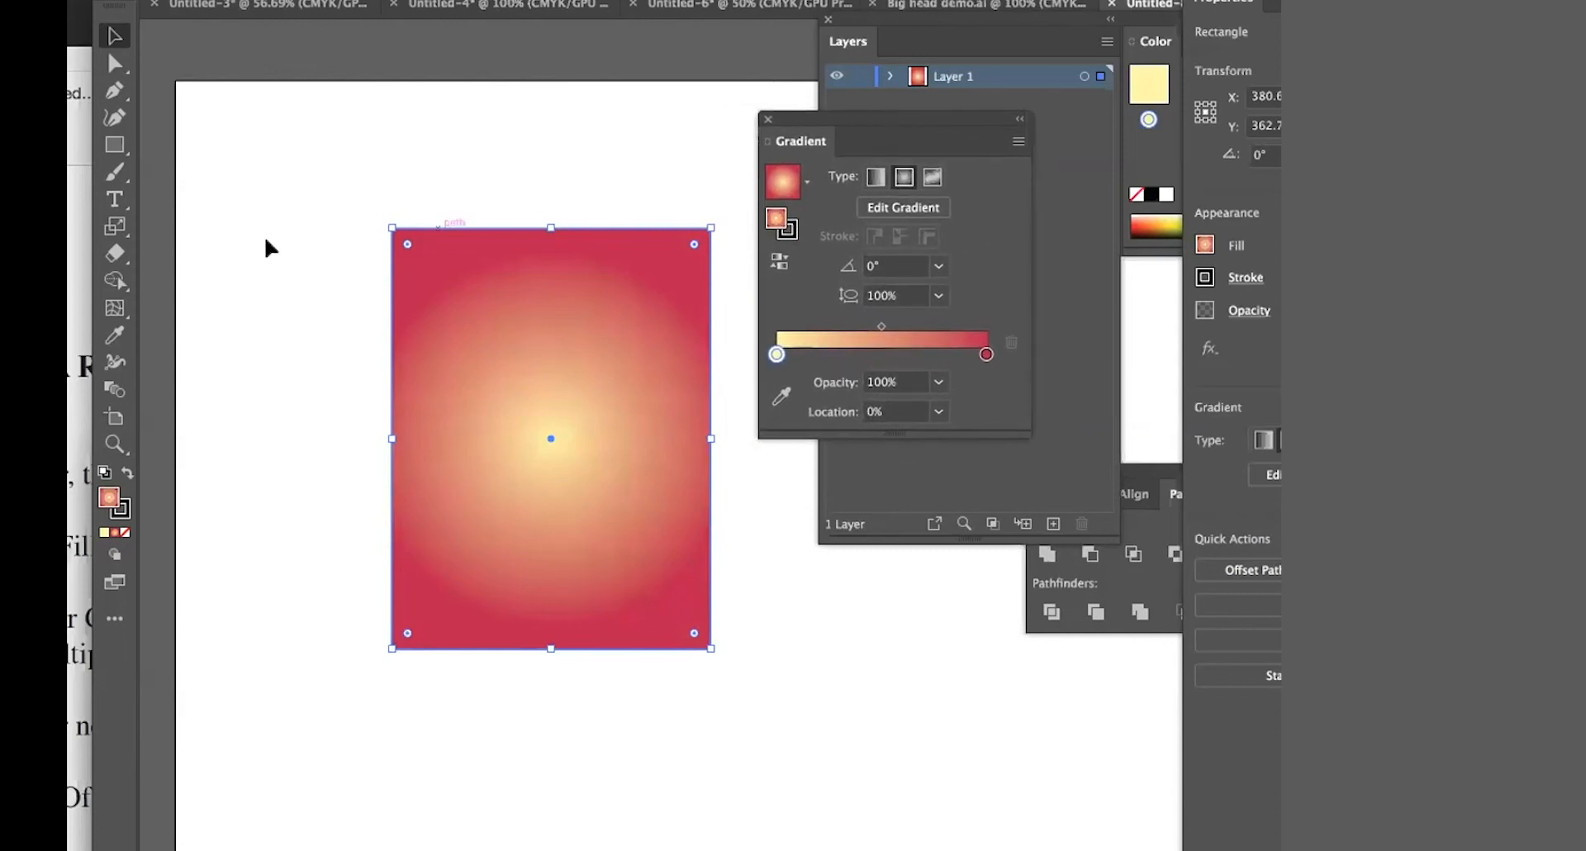
left_click(115, 253)
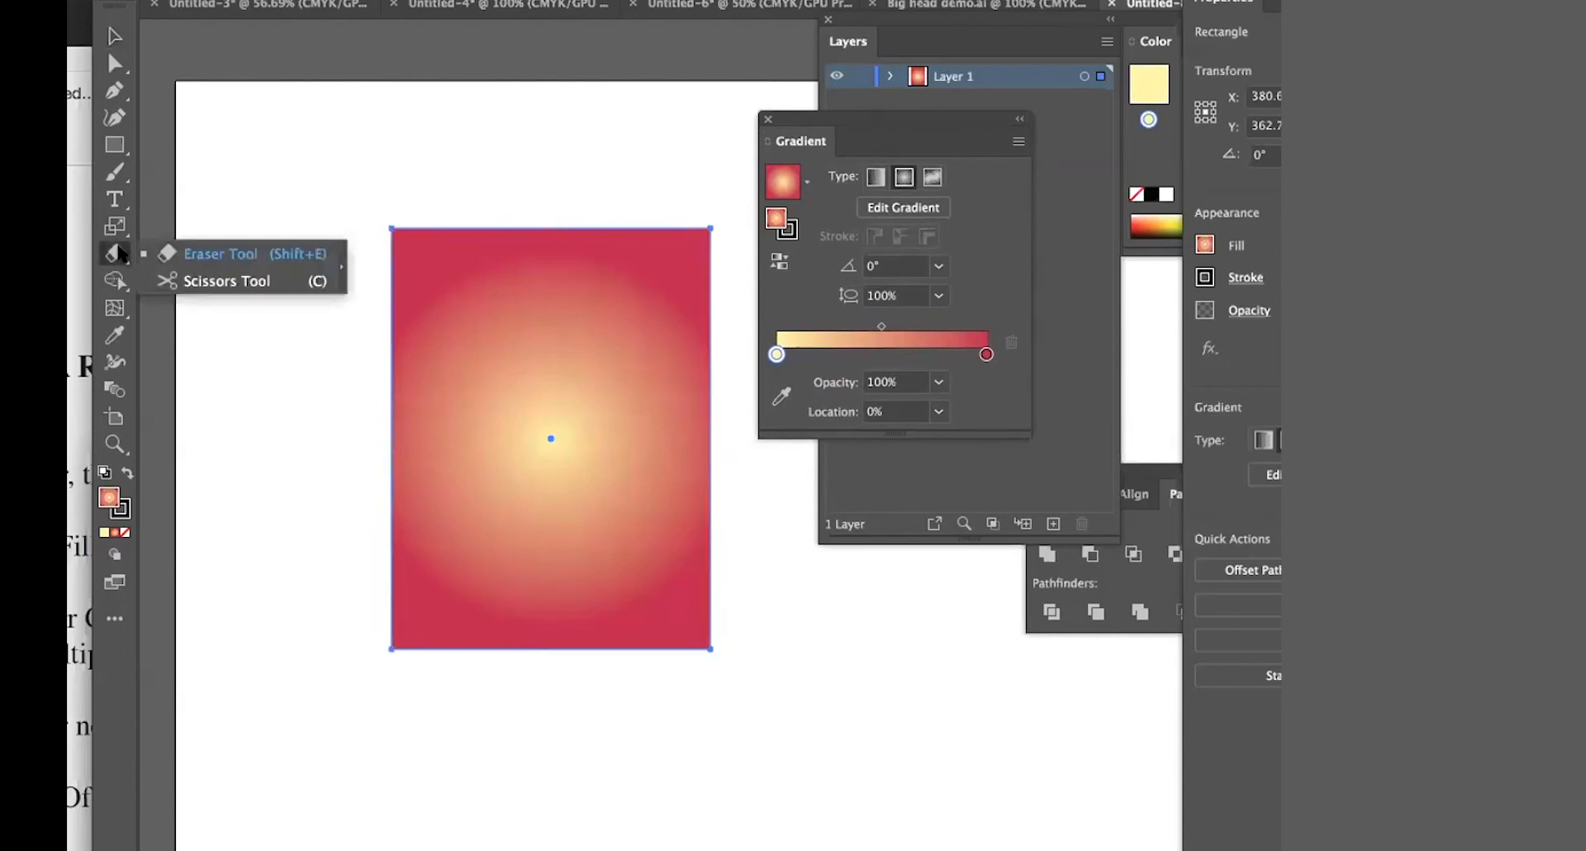
left_click(116, 227)
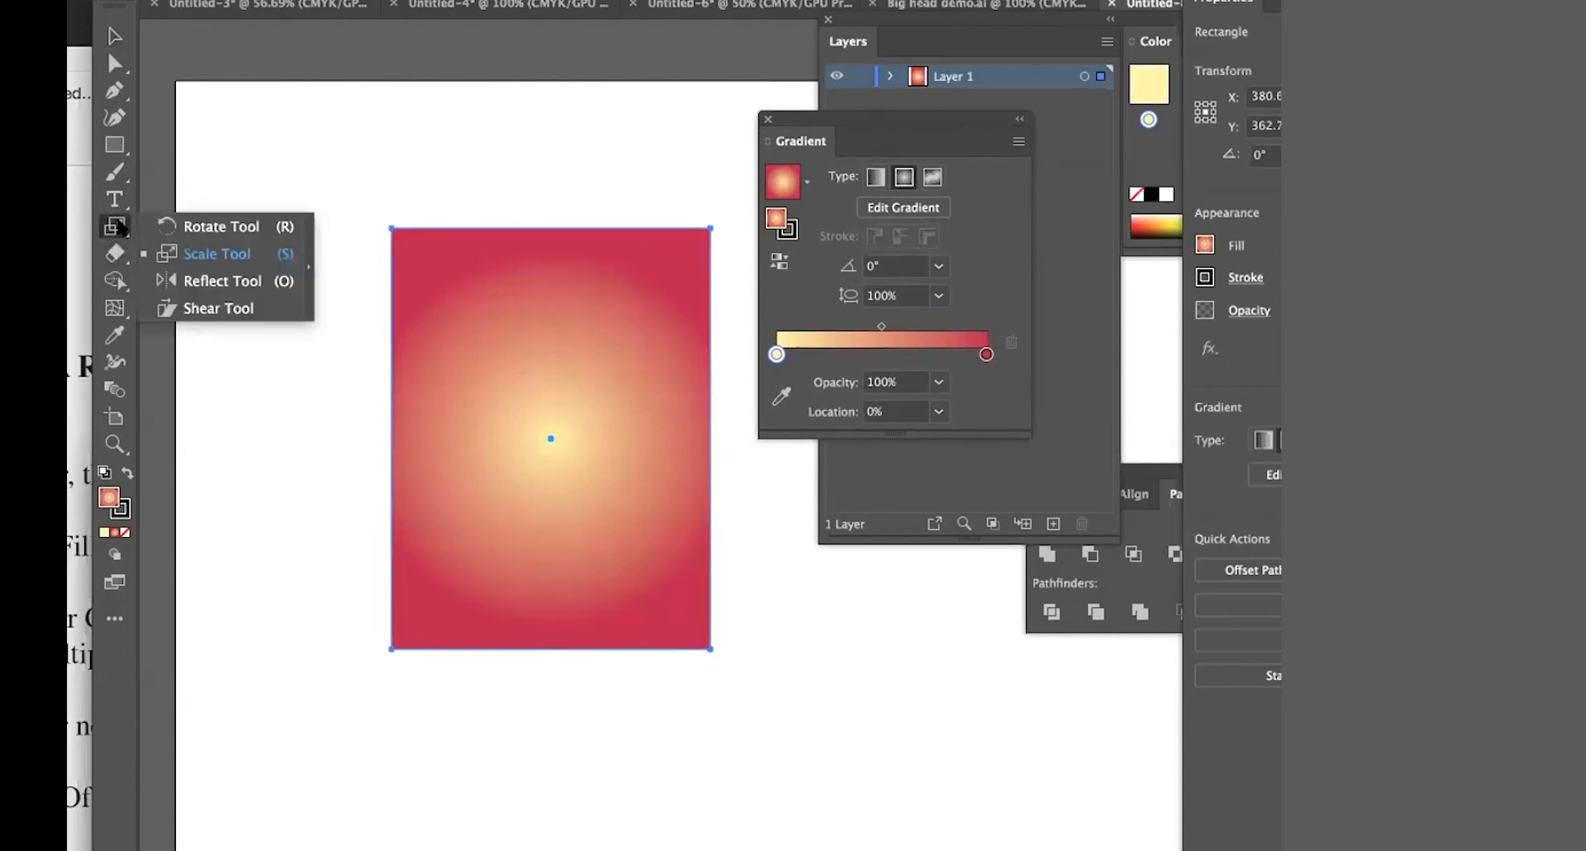
left_click(116, 280)
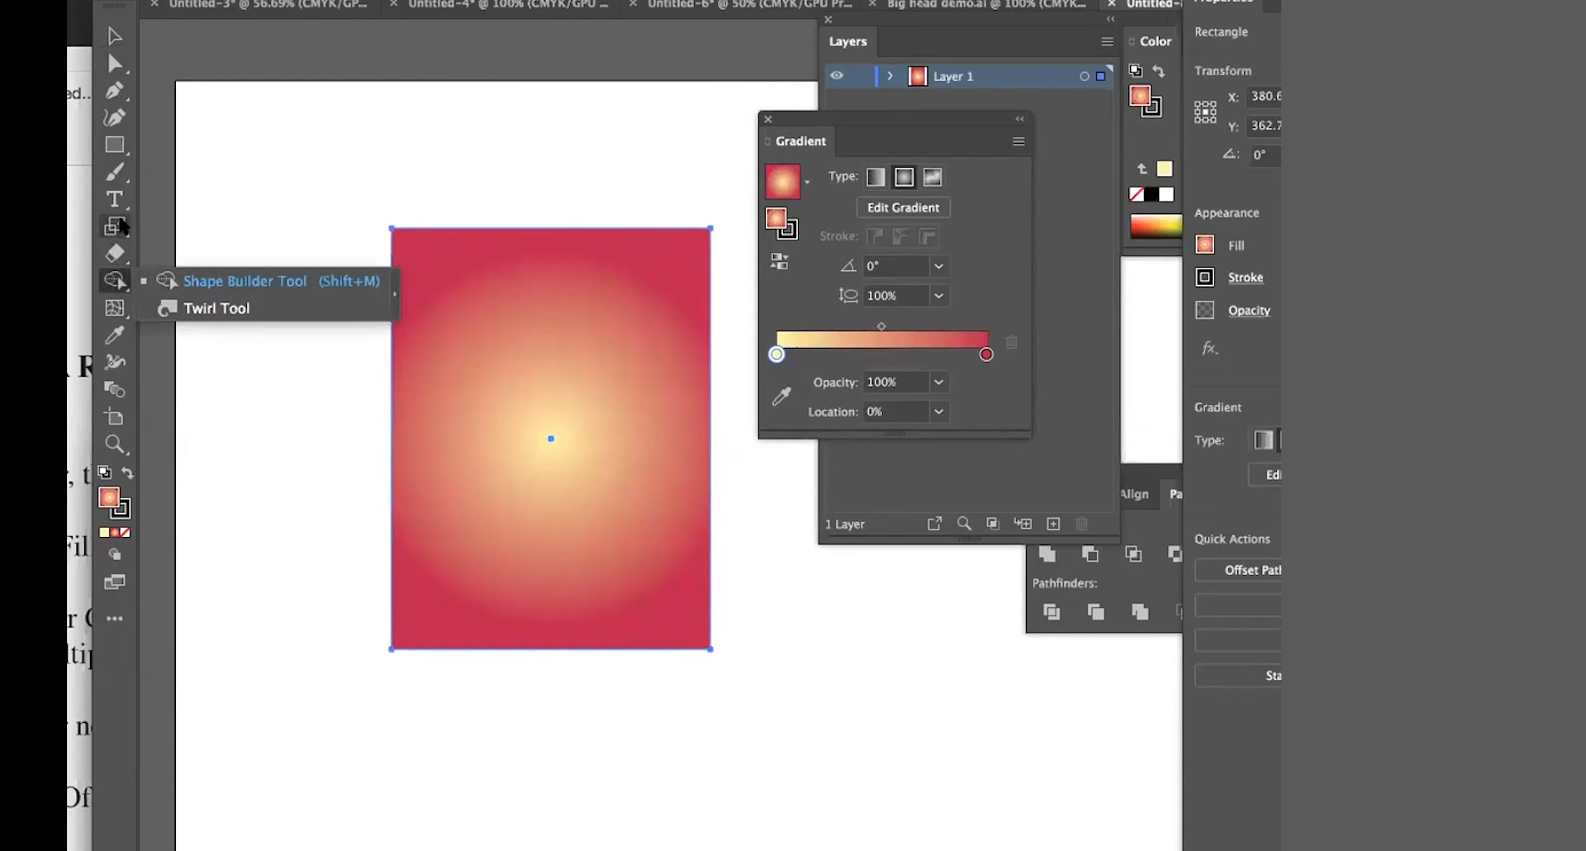
- Redraw the rectangle's radial gradient with the Gradient tool from its upper-left area diagonally toward the lower right, moving the yellow stop slightly inward
key("g")
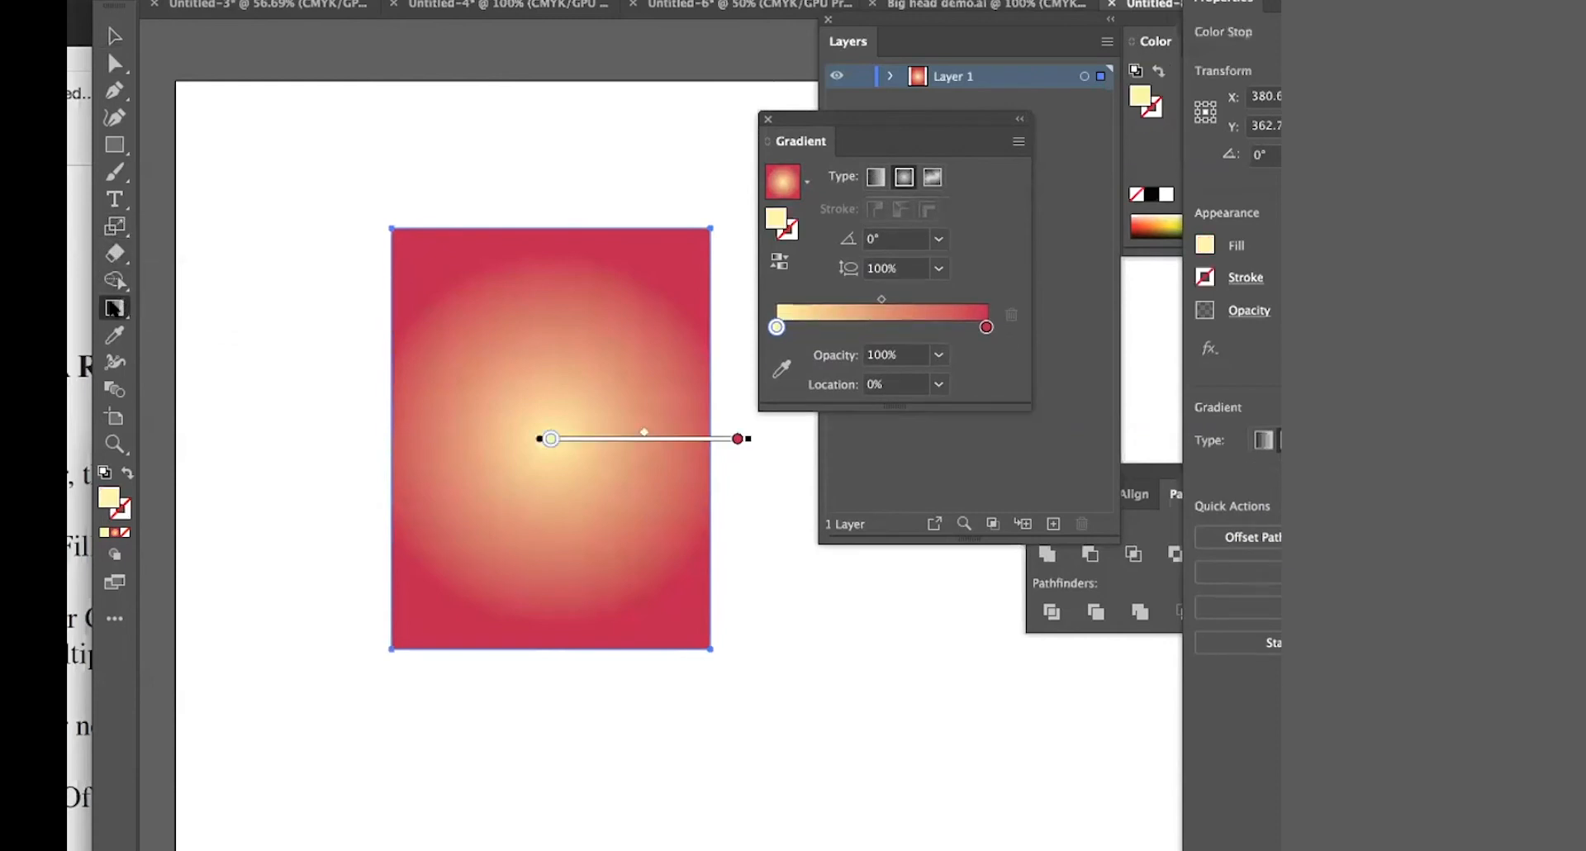
left_click(114, 308)
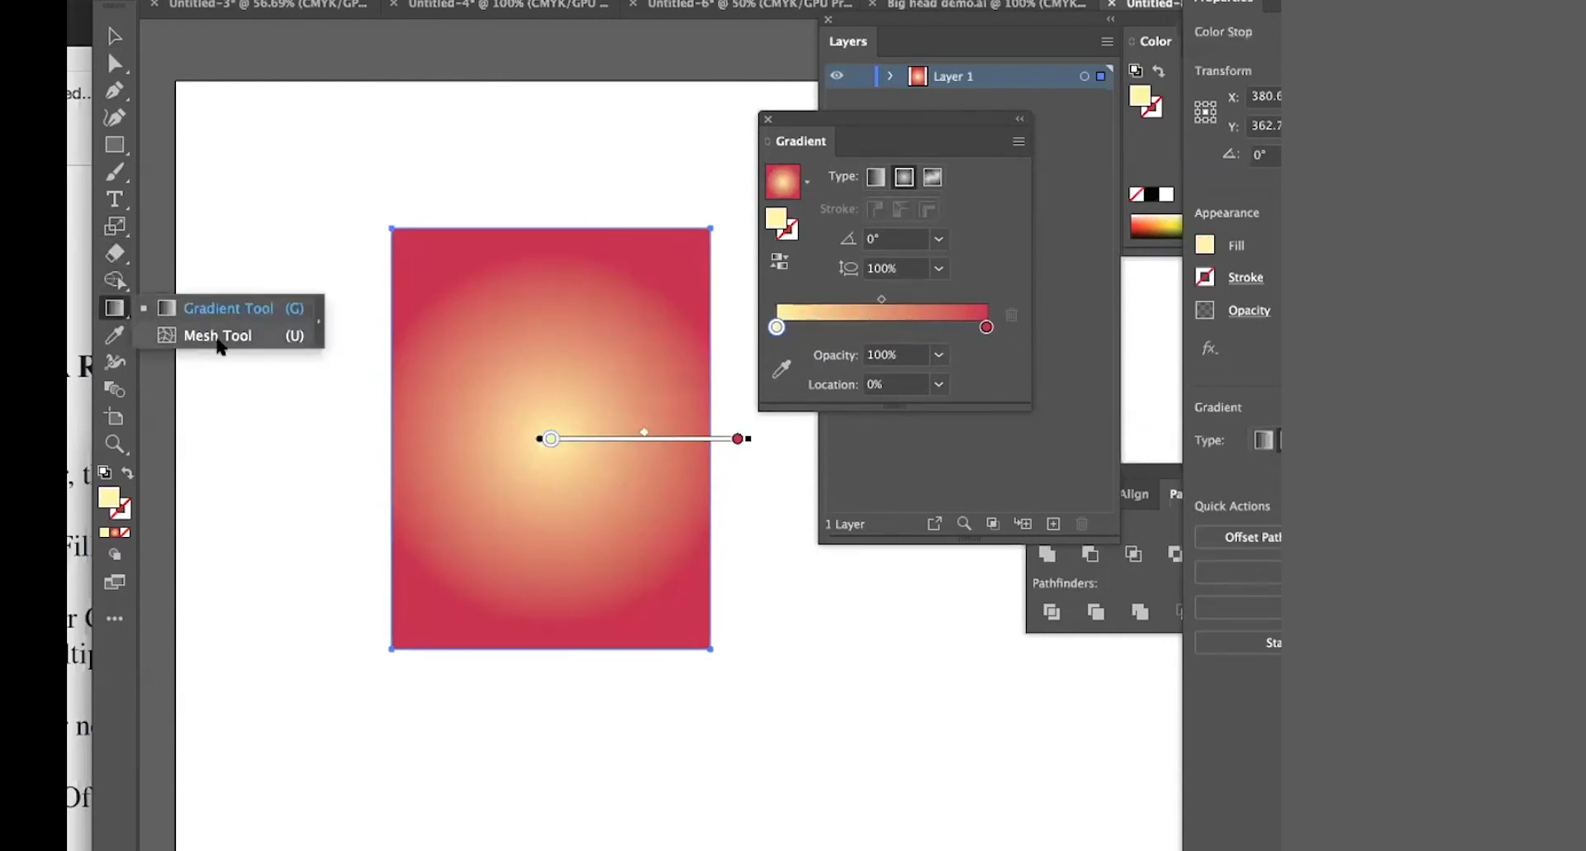
left_click(263, 307)
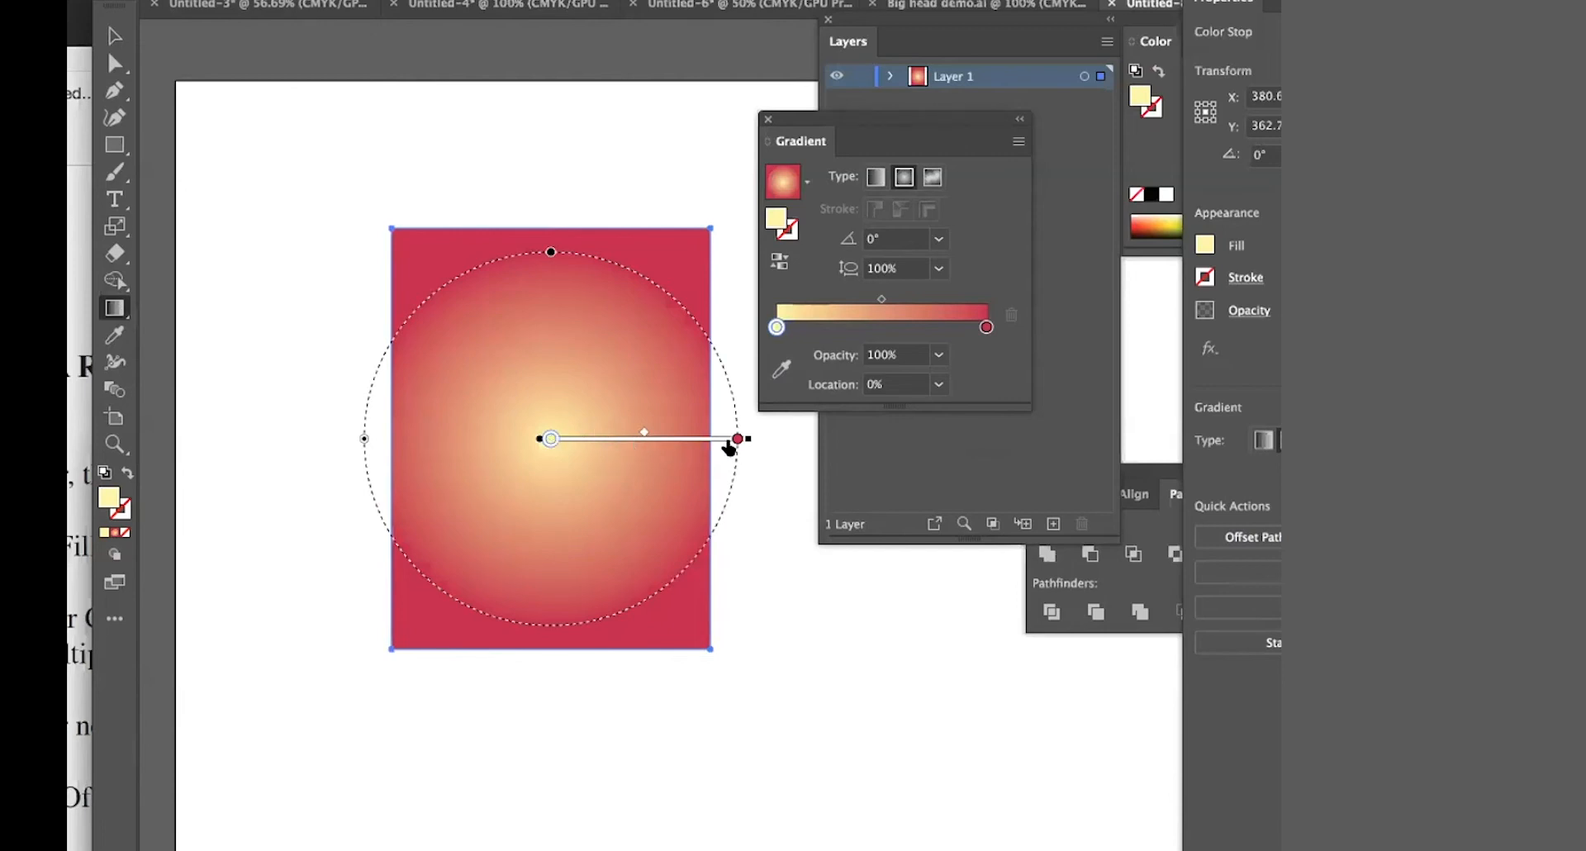
mouse_move(739, 440)
left_mouse_down()
mouse_move(601, 439)
mouse_move(743, 439)
left_mouse_up()
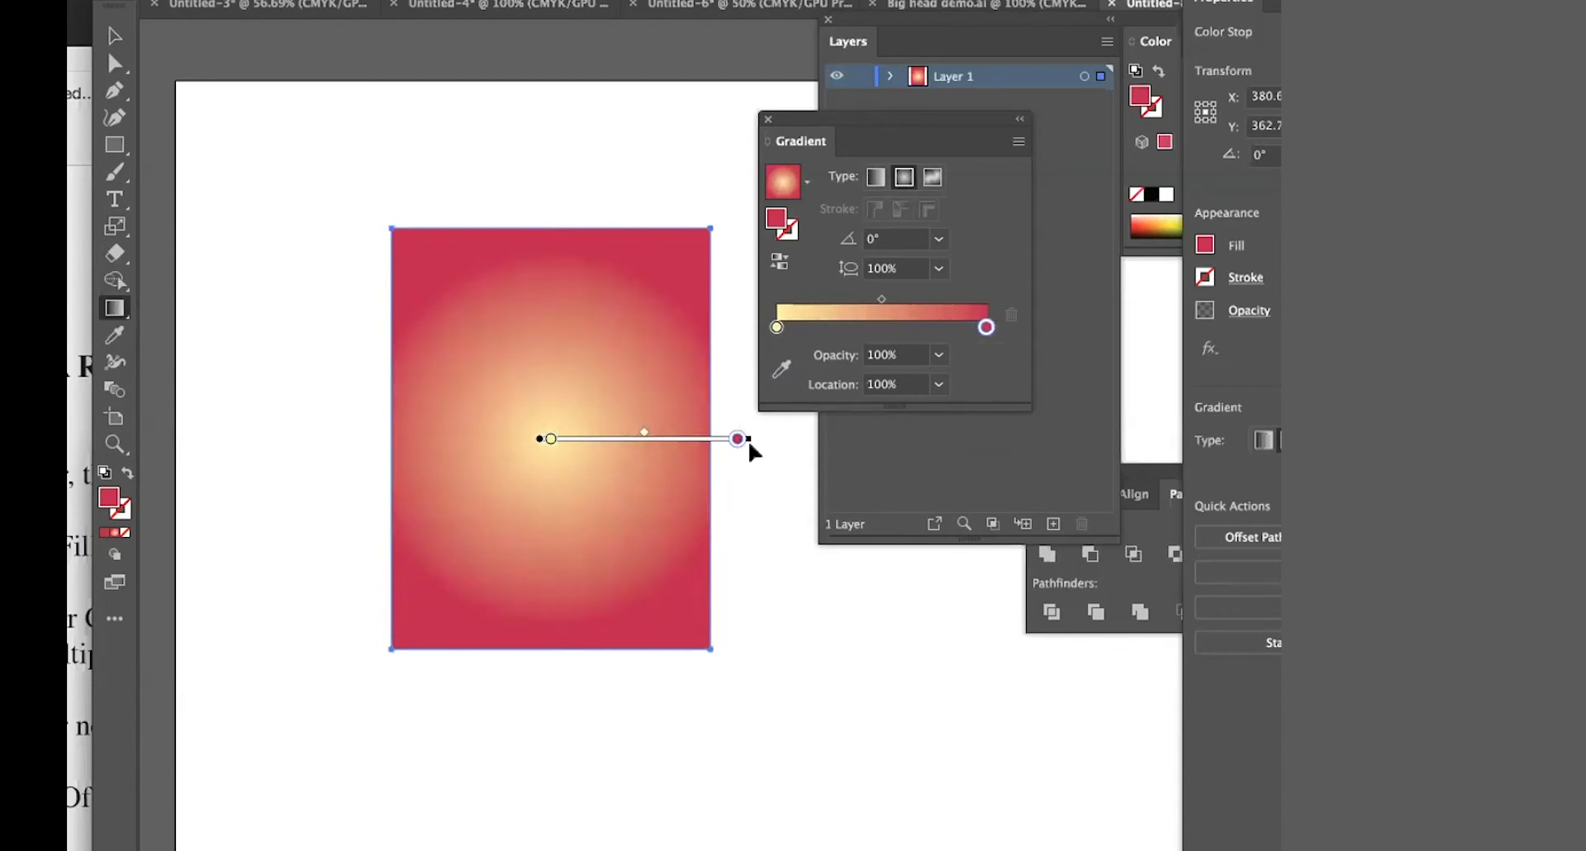
mouse_move(533, 438)
left_mouse_down()
mouse_move(524, 420)
mouse_move(553, 438)
mouse_move(534, 359)
left_mouse_up()
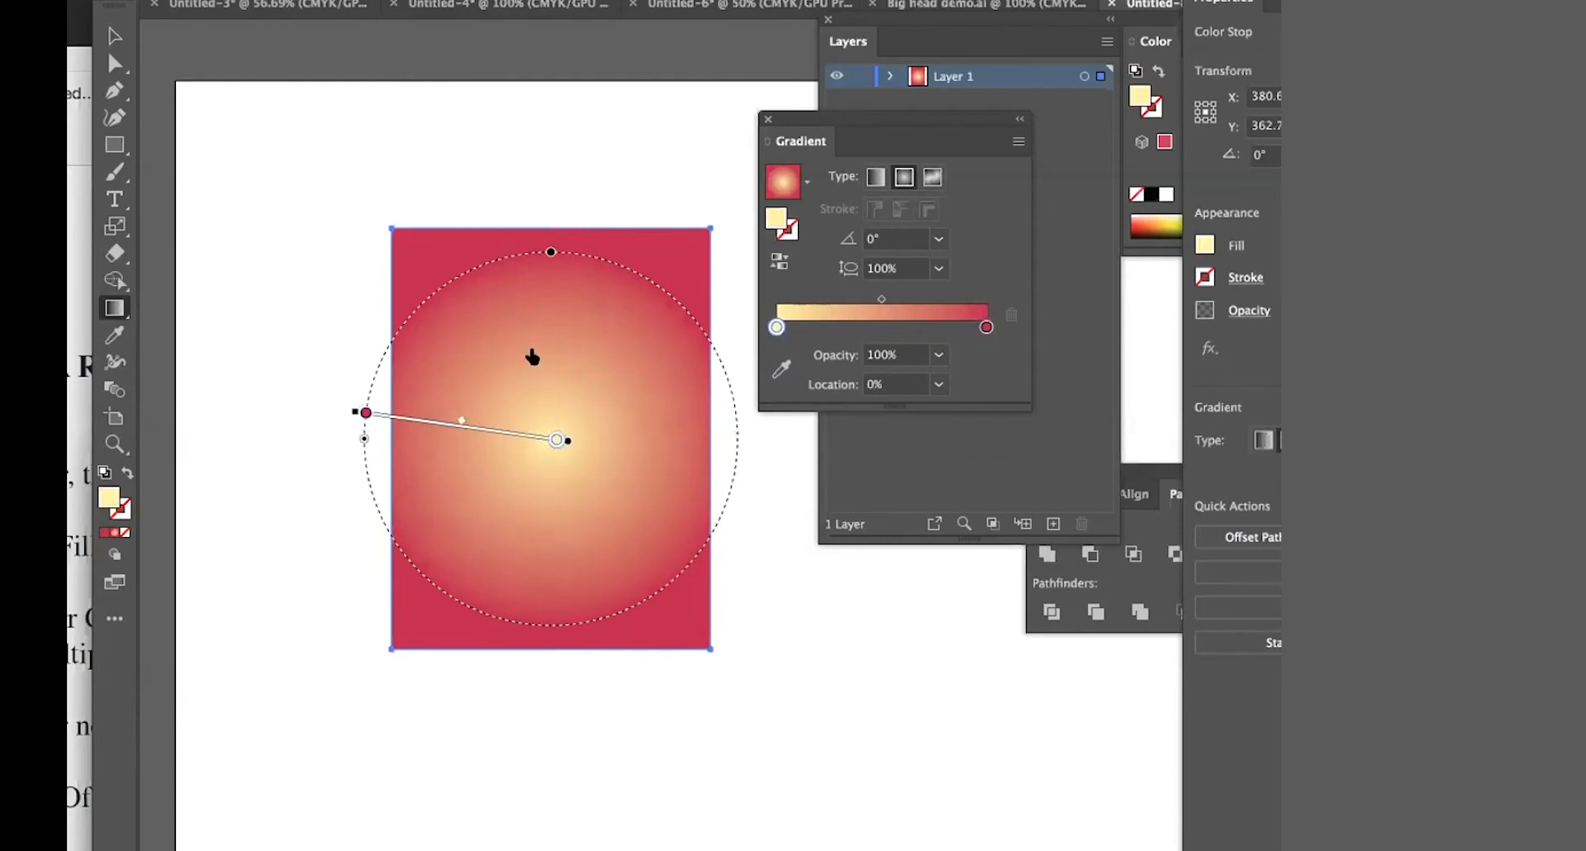
left_click_drag(565, 436, 487, 294)
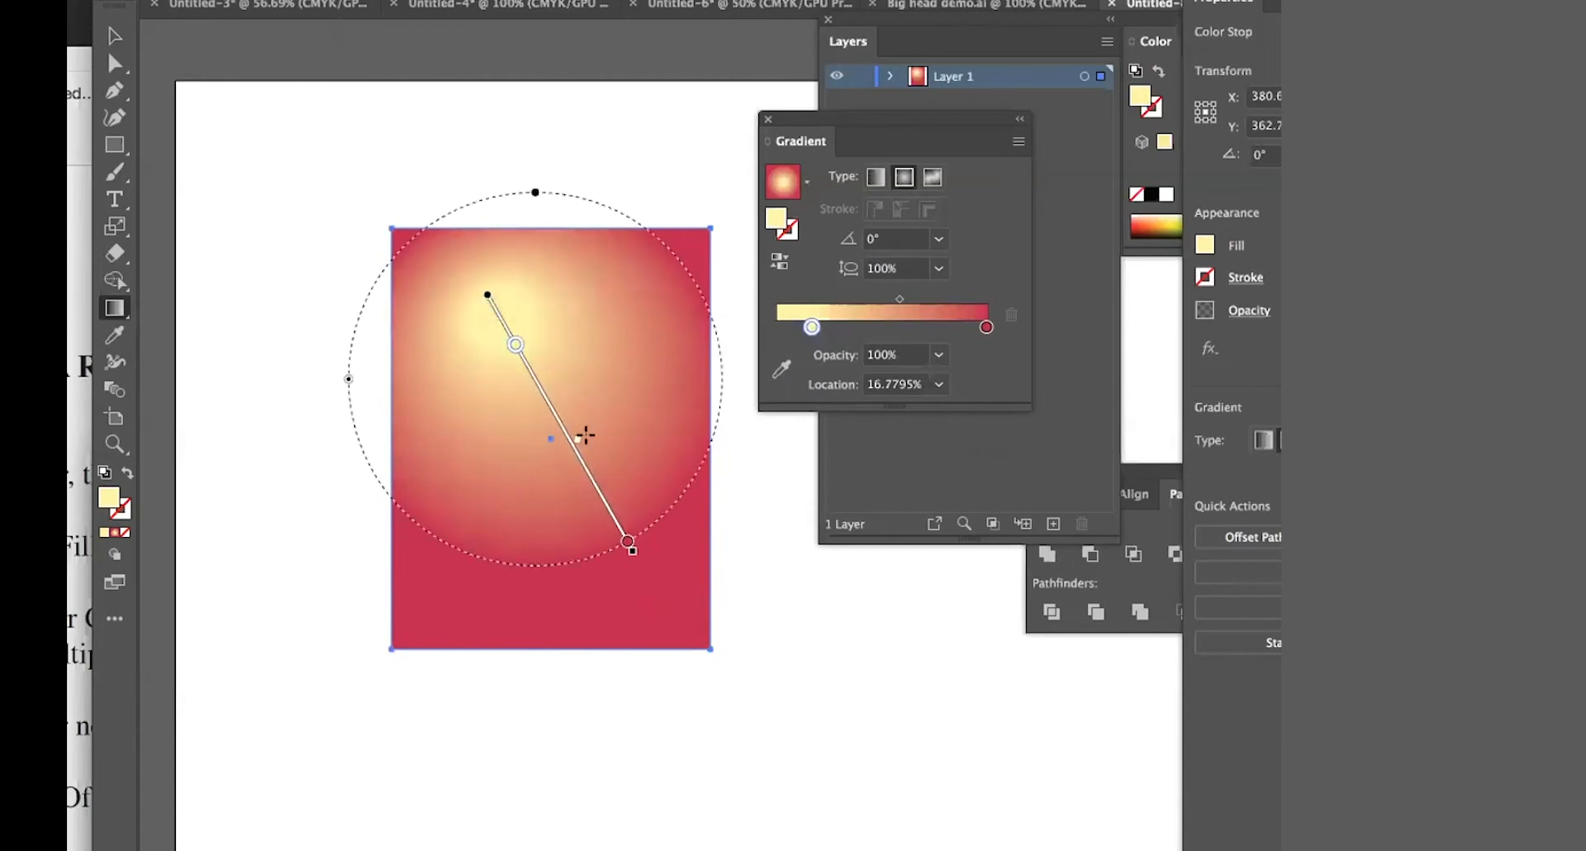
- Recolor the radial gradient's start stop bright blue and its end stop dark navy, C 100, M 99.61, Y 24.31, K 40.78
double_click(513, 344)
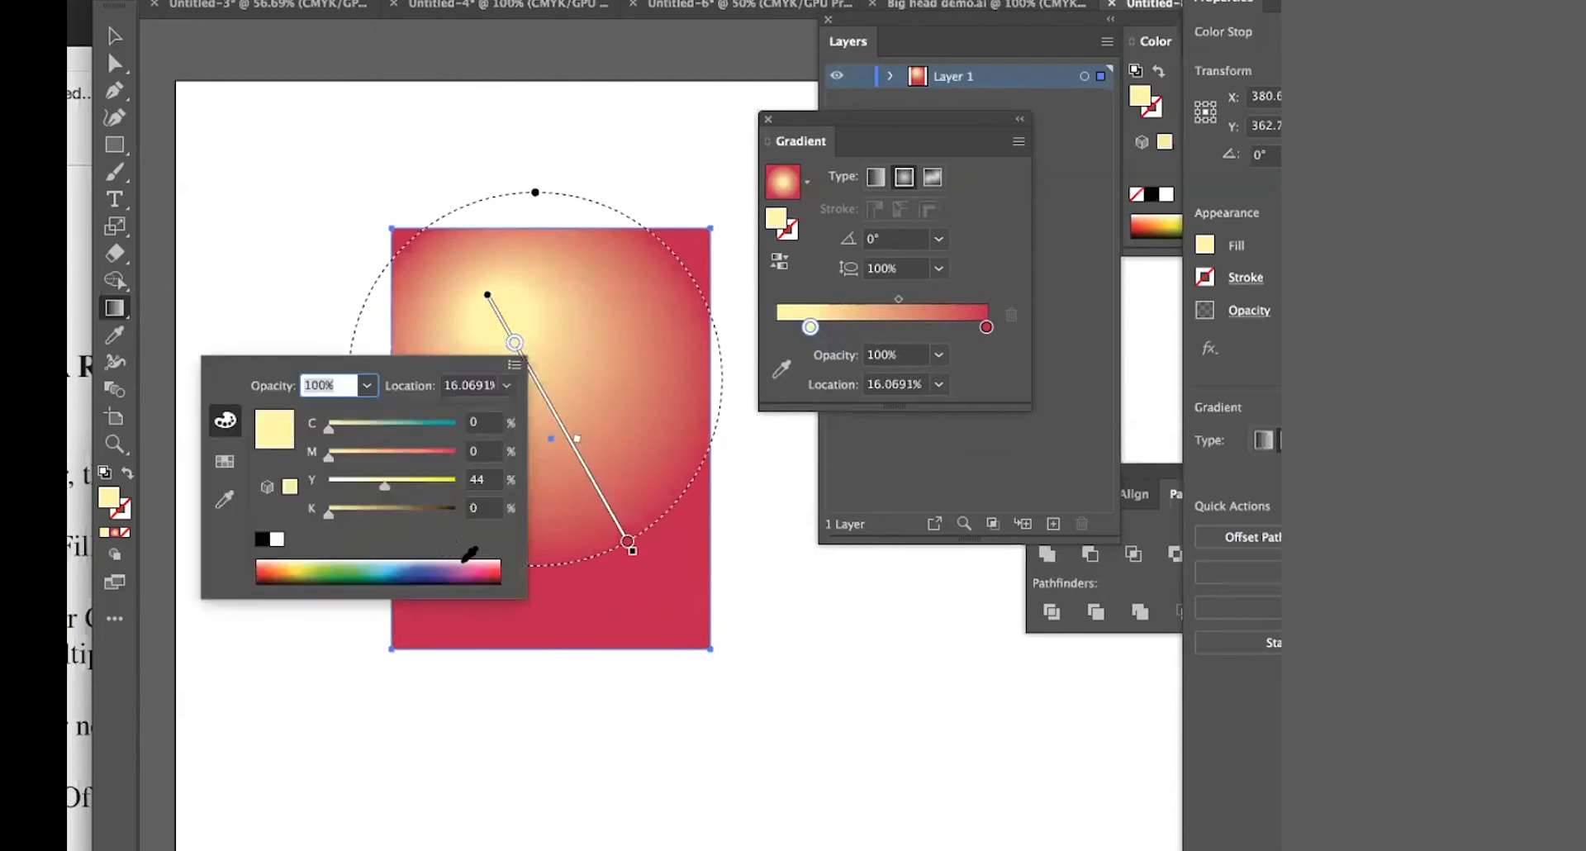
left_click(386, 566)
key("Escape")
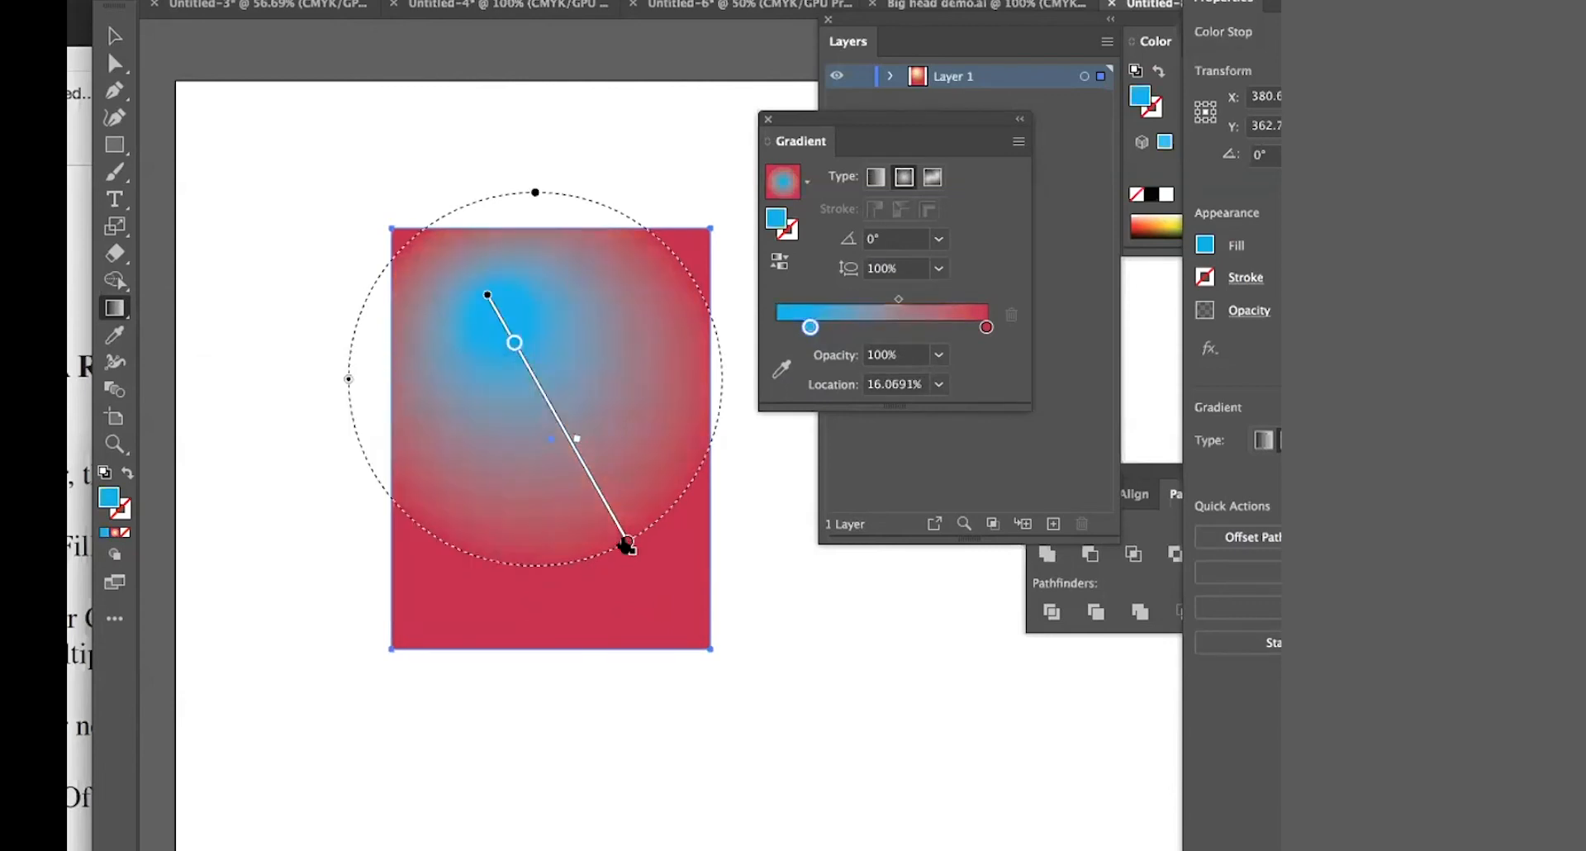
double_click(627, 544)
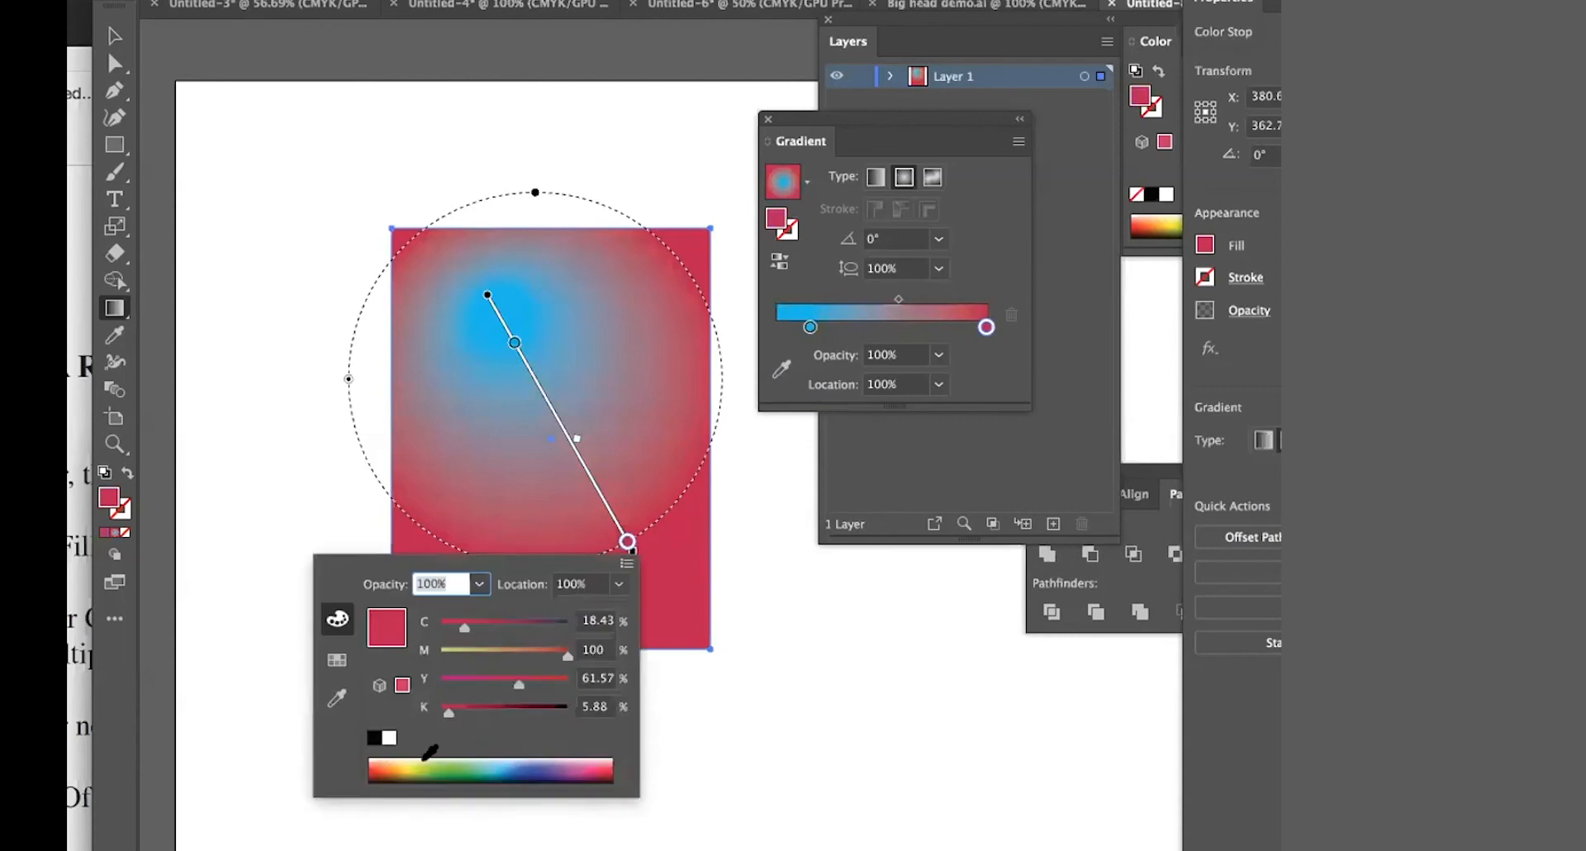
left_click(422, 755)
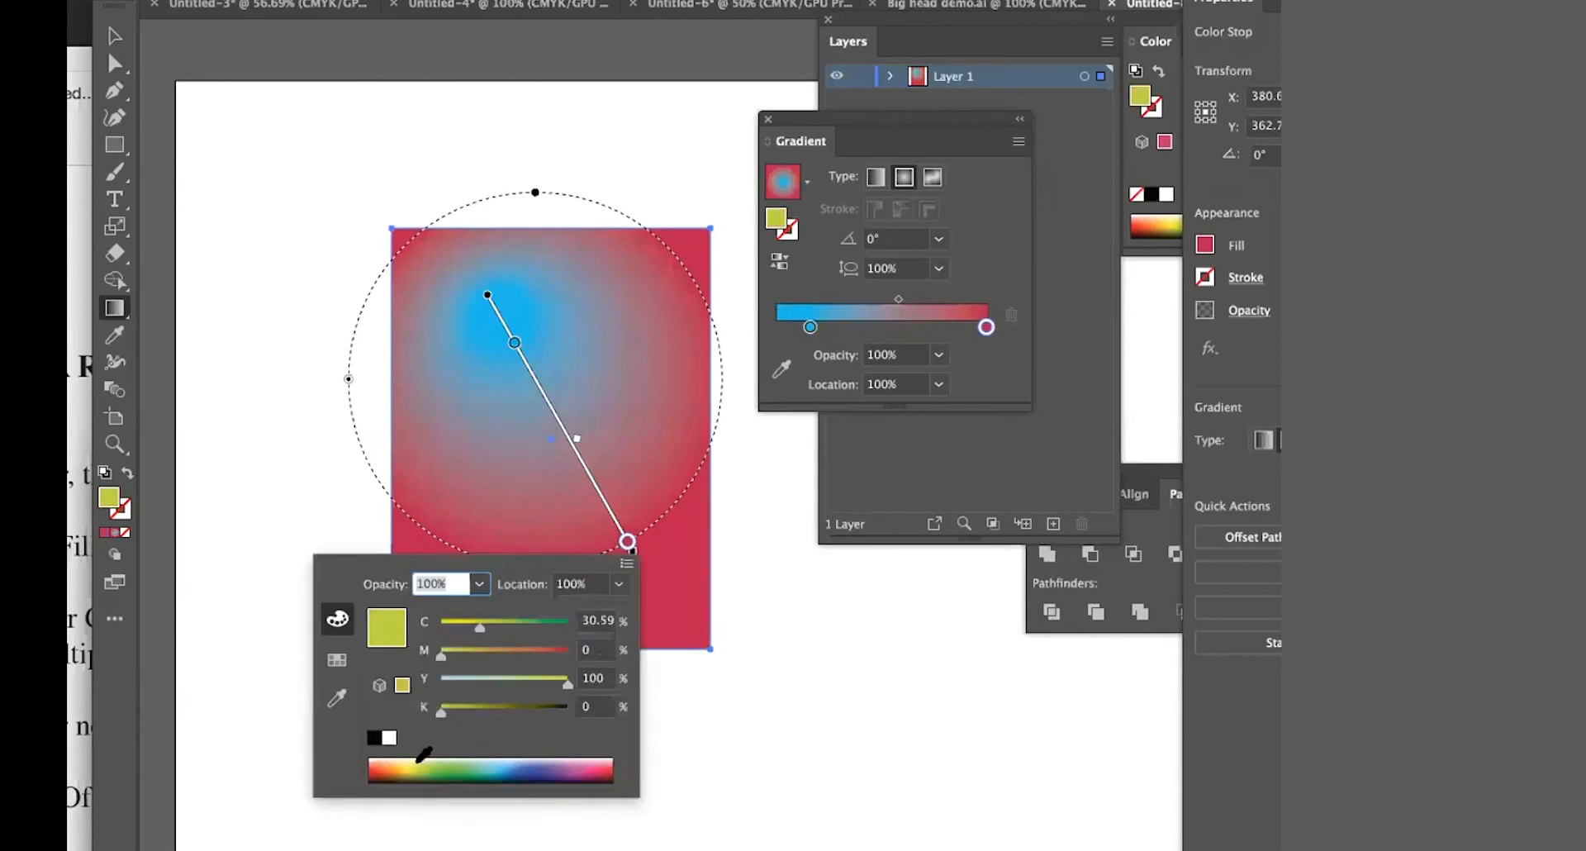
left_click(538, 762)
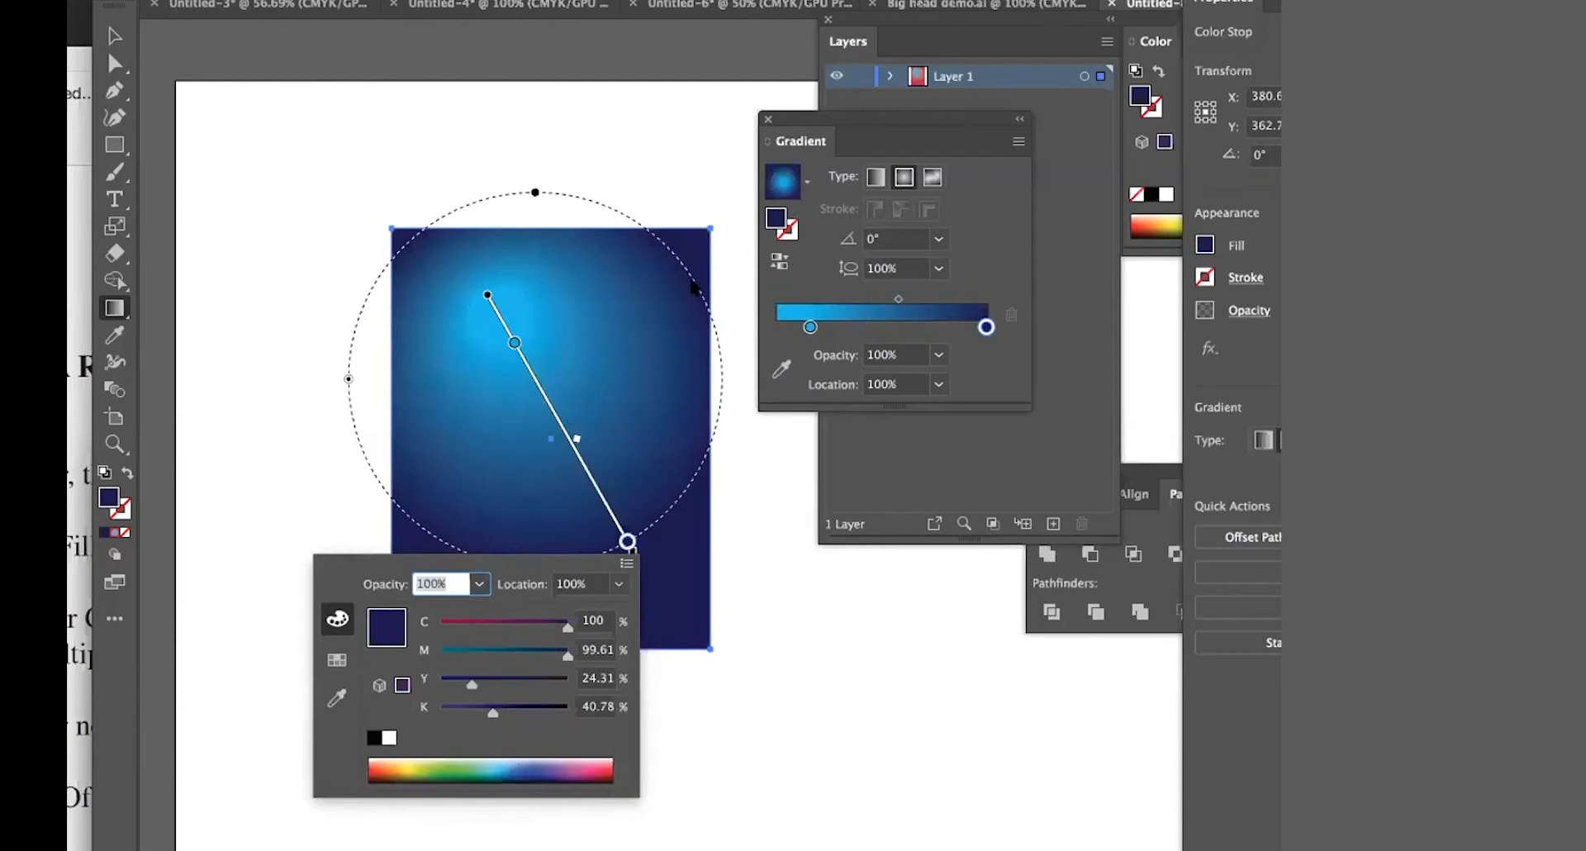
left_click(968, 235)
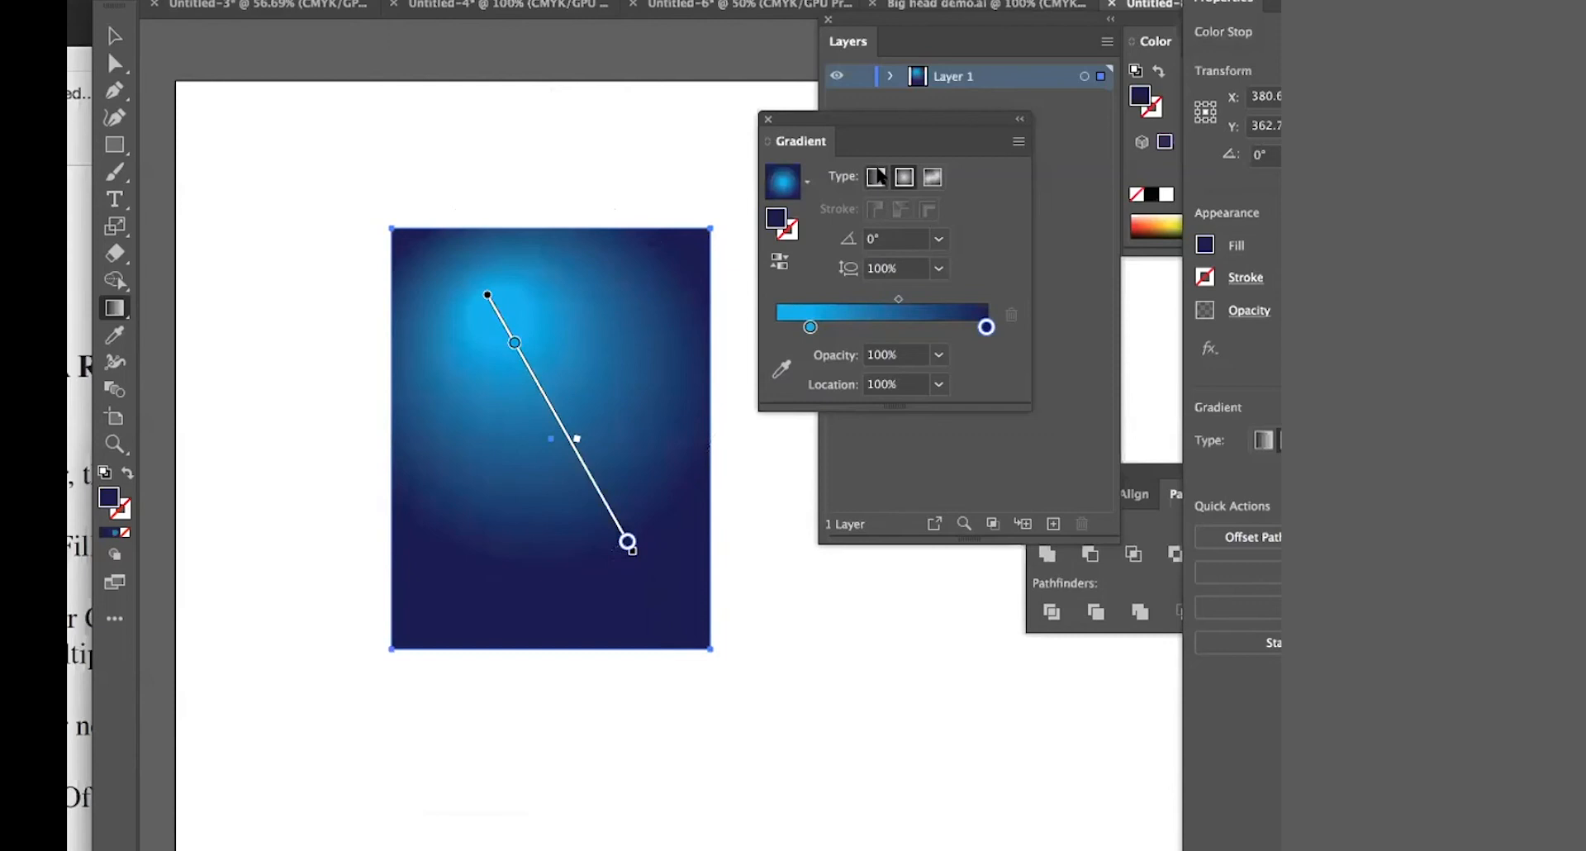
- Change the gradient type to linear and try several directions, ending with one from upper right to beyond the lower-left edge at about -146°
left_click(875, 176)
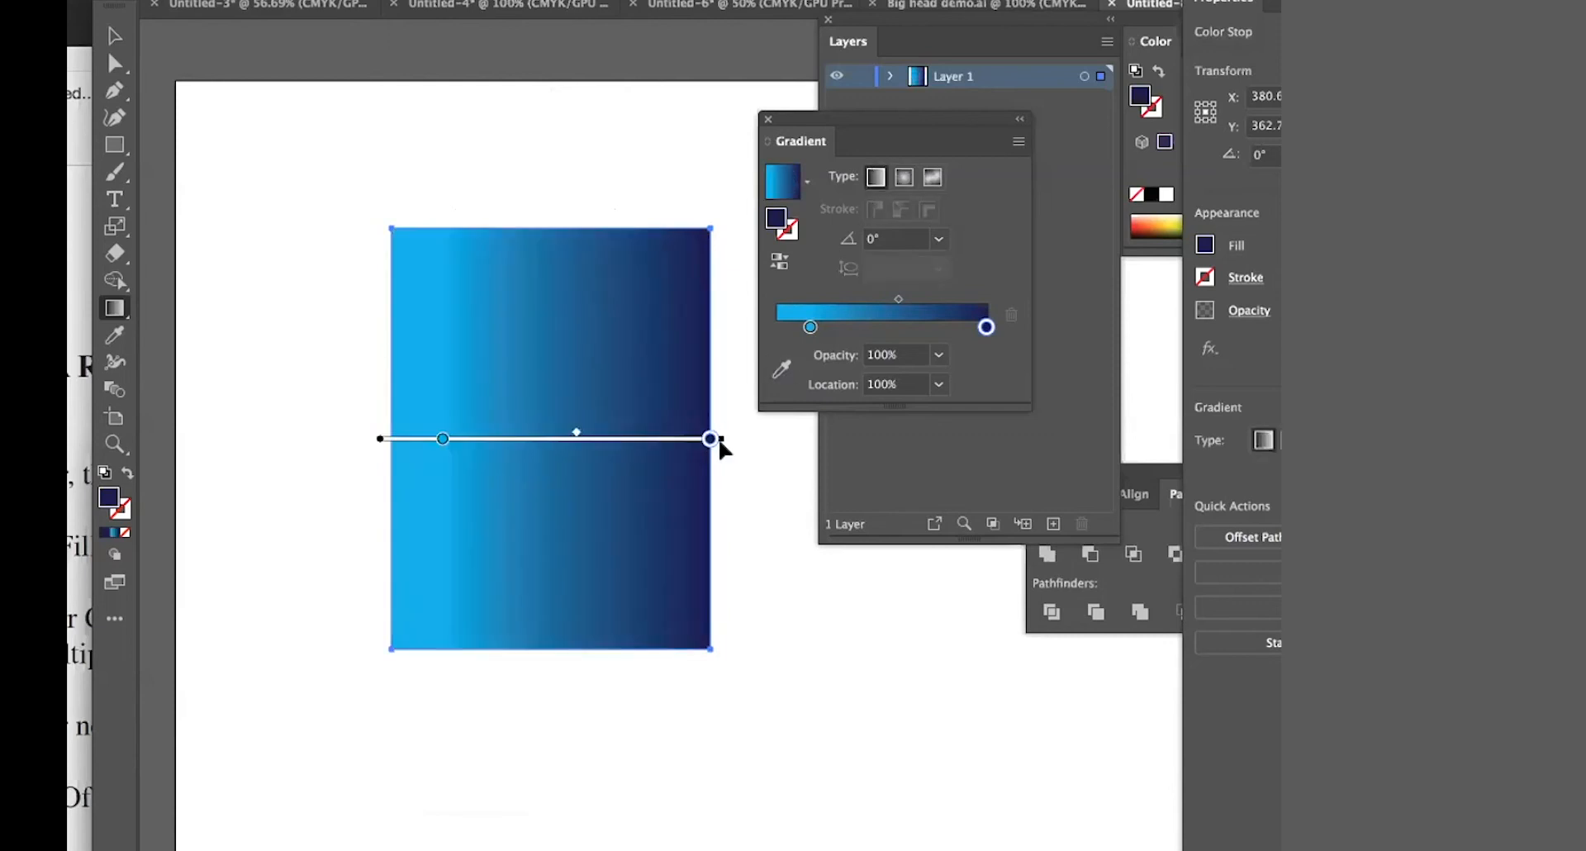
mouse_move(723, 435)
left_mouse_down()
mouse_move(707, 511)
mouse_move(533, 597)
left_mouse_up()
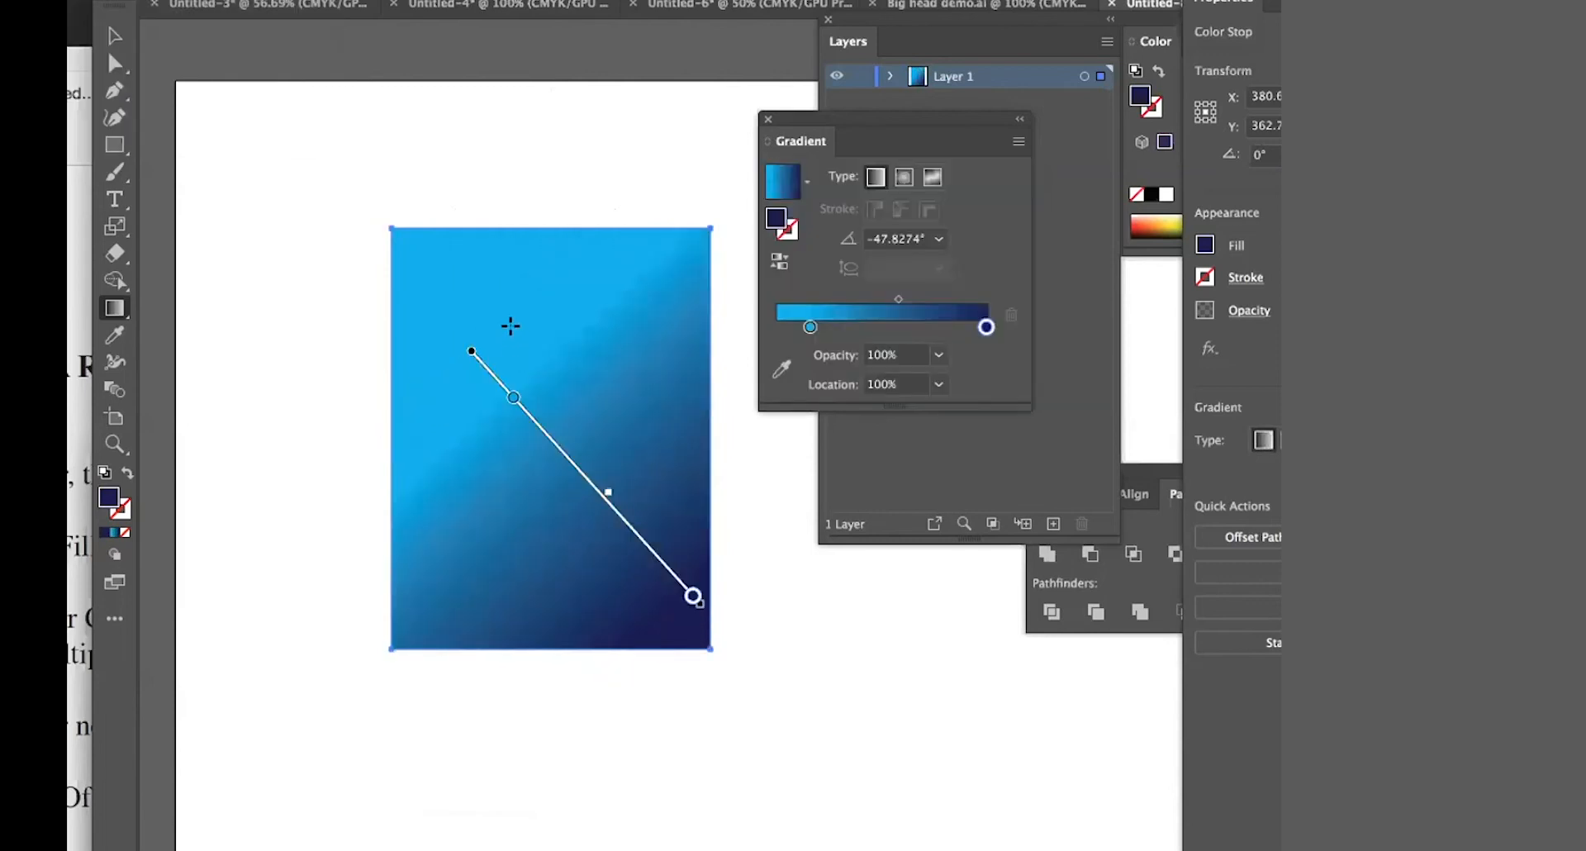
mouse_move(515, 318)
left_mouse_down()
mouse_move(521, 581)
mouse_move(469, 663)
mouse_move(438, 668)
left_mouse_up()
left_click_drag(421, 412, 731, 474)
left_click_drag(665, 360, 255, 641)
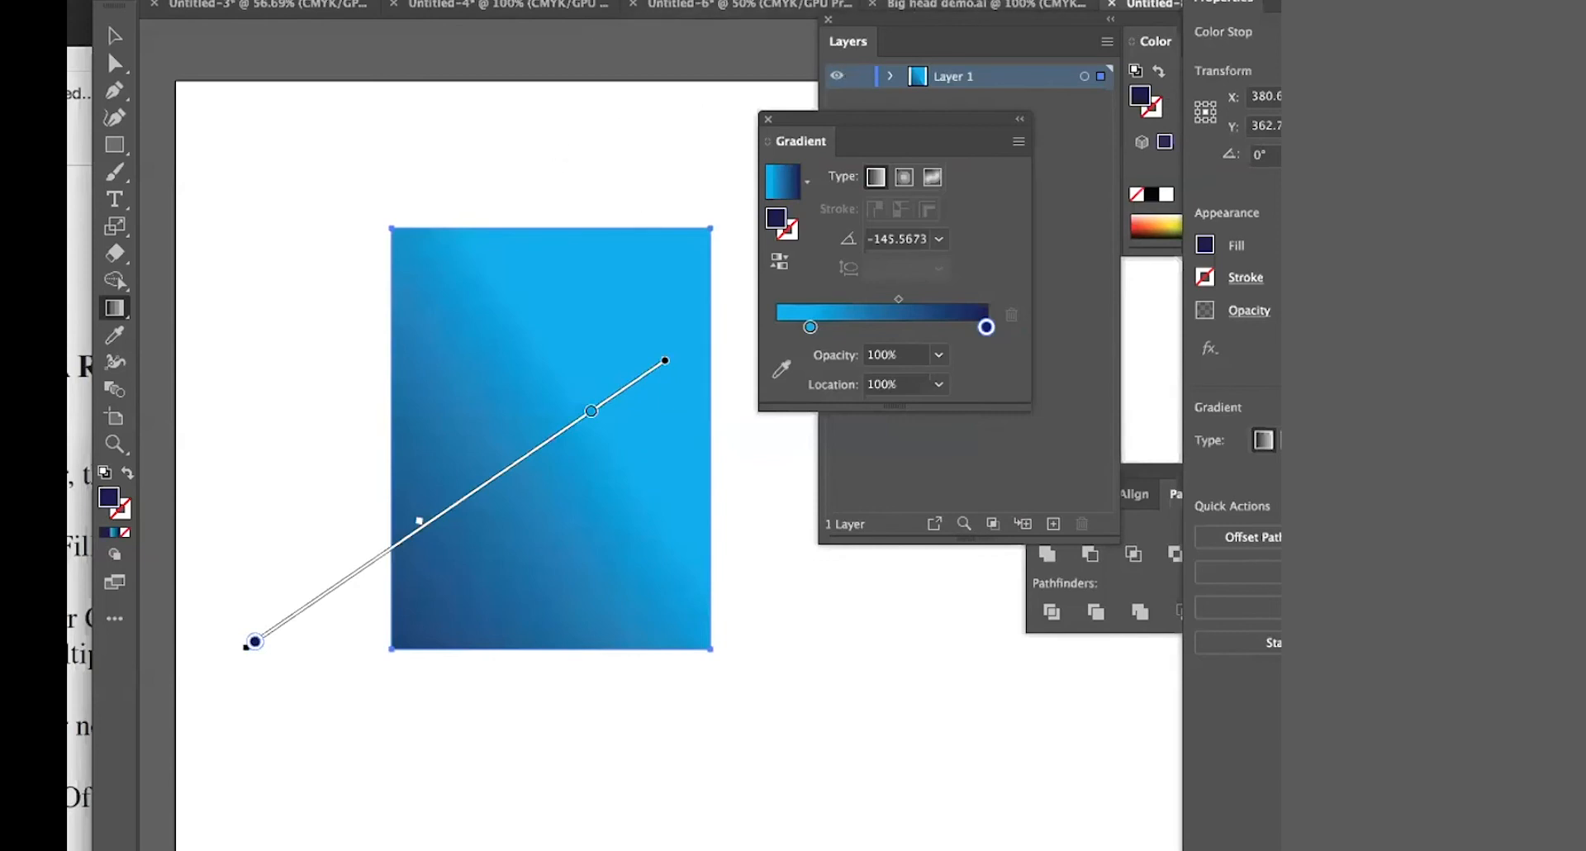
- Switch to the Big head demo.ai document and view the flowers above the head illustration
left_click(653, 1)
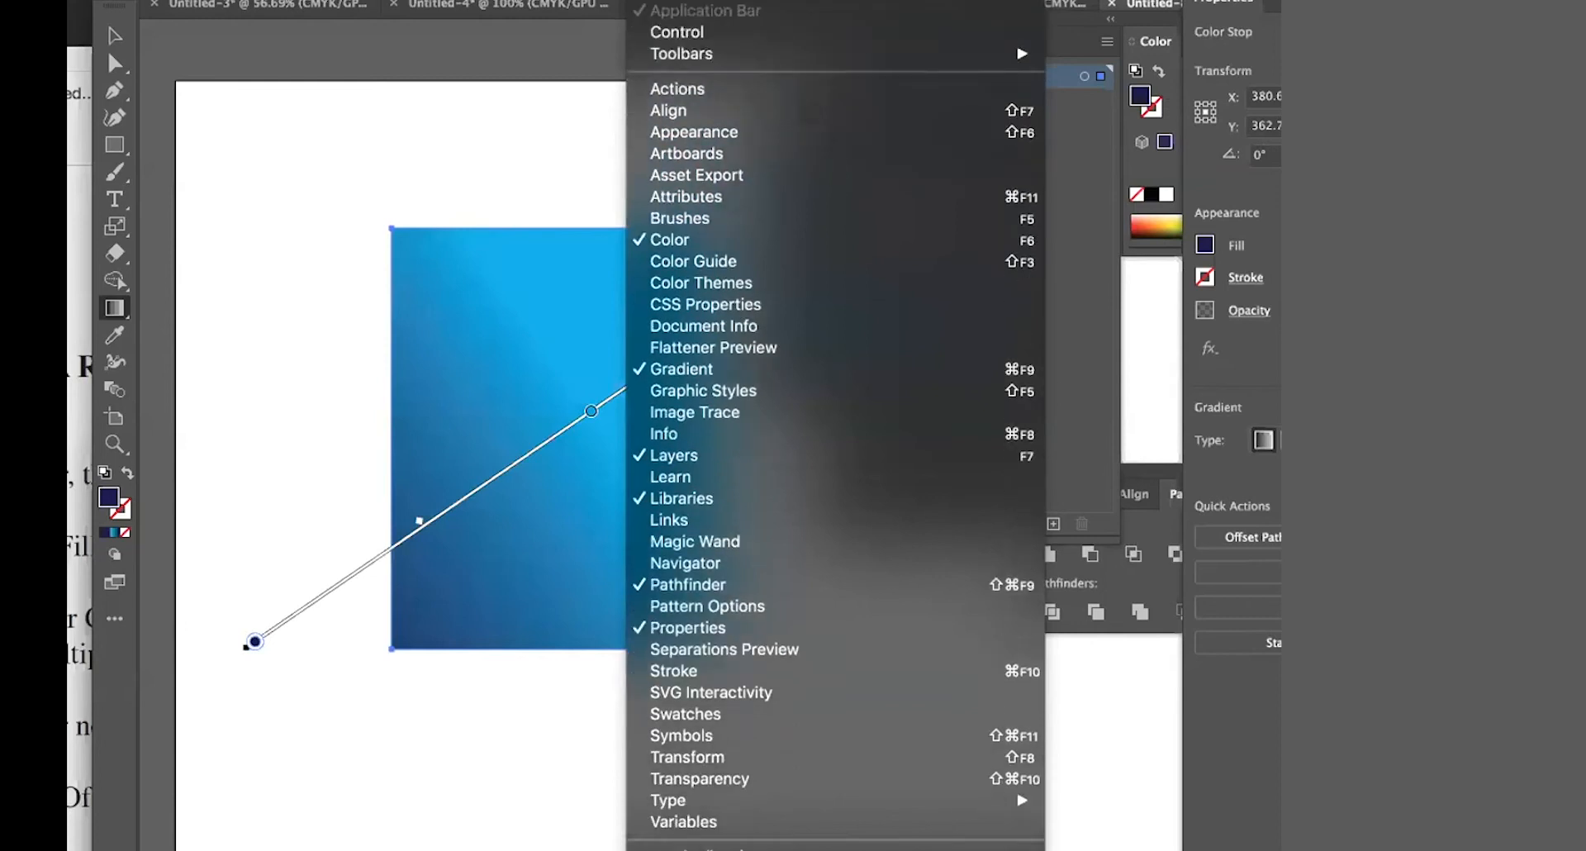
left_click(765, 812)
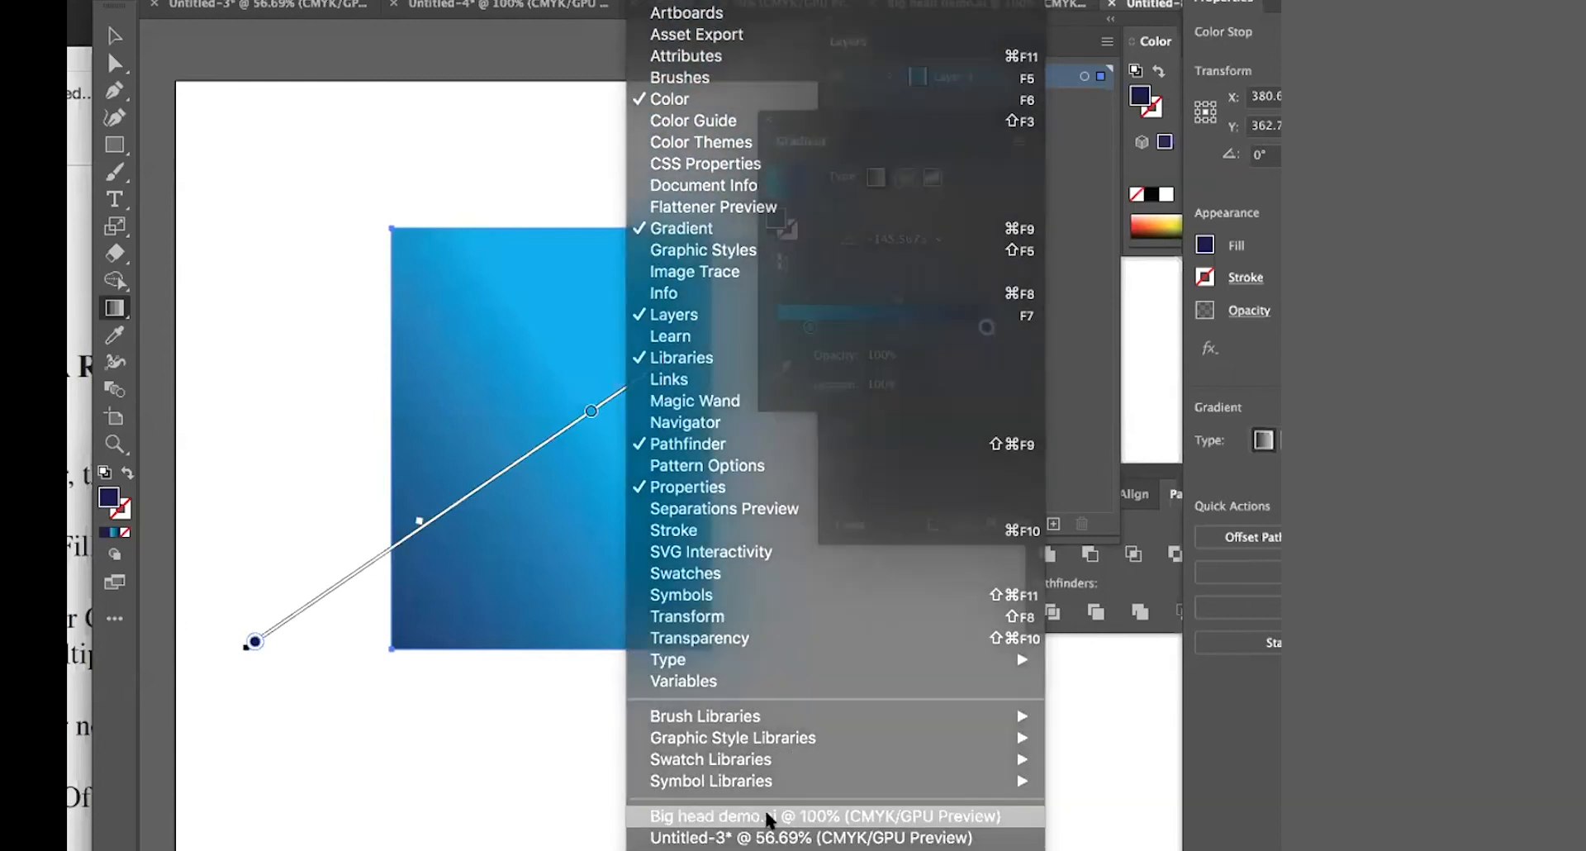
left_click_drag(150, 649, 693, 661)
left_click_drag(597, 660, 899, 580)
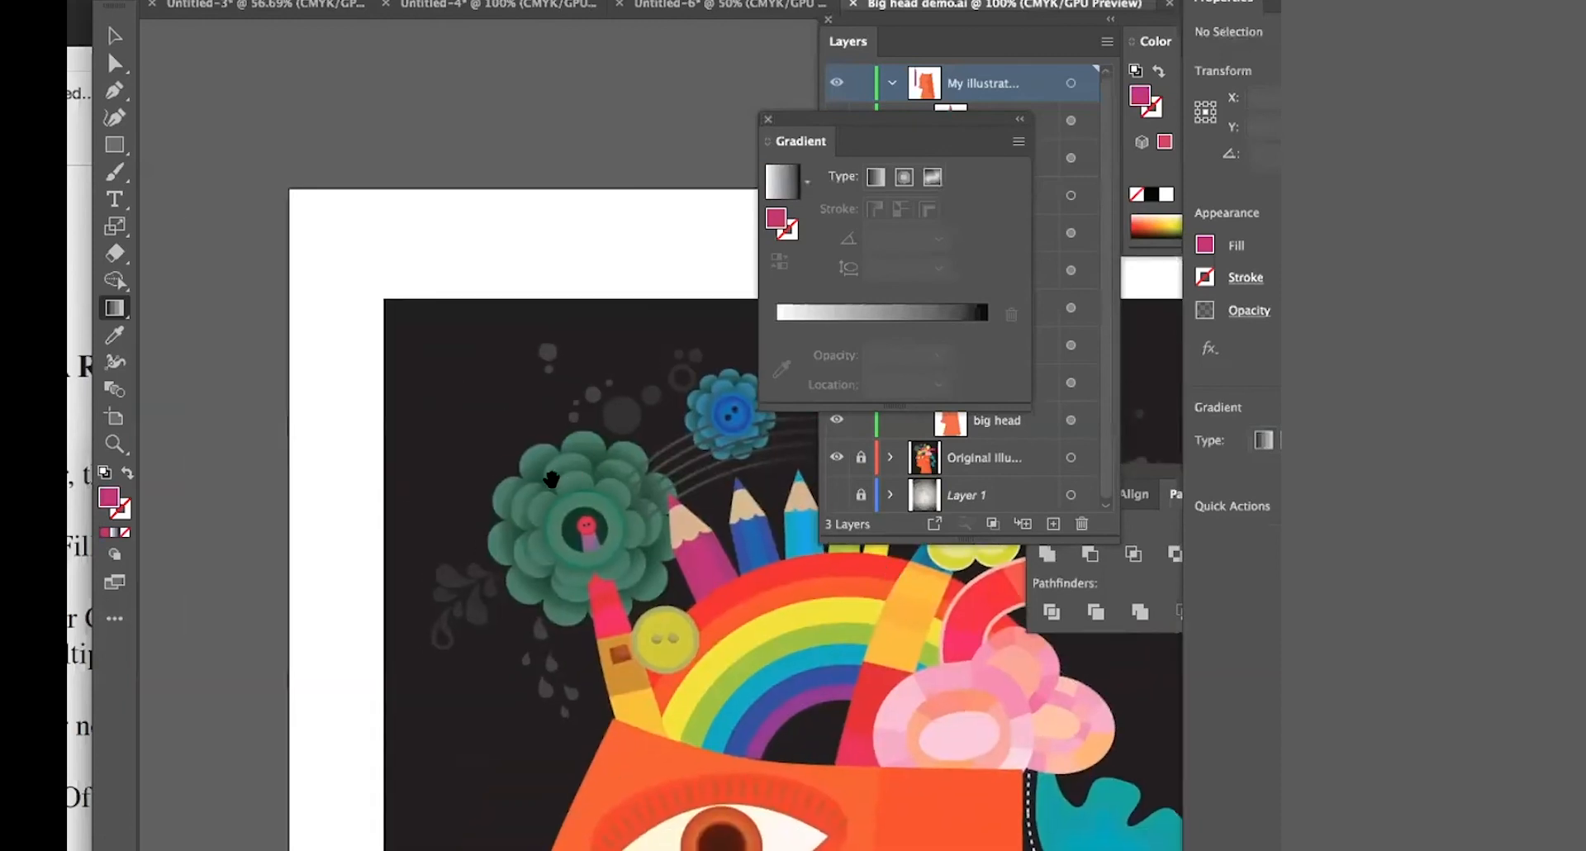
left_click_drag(566, 445, 535, 488)
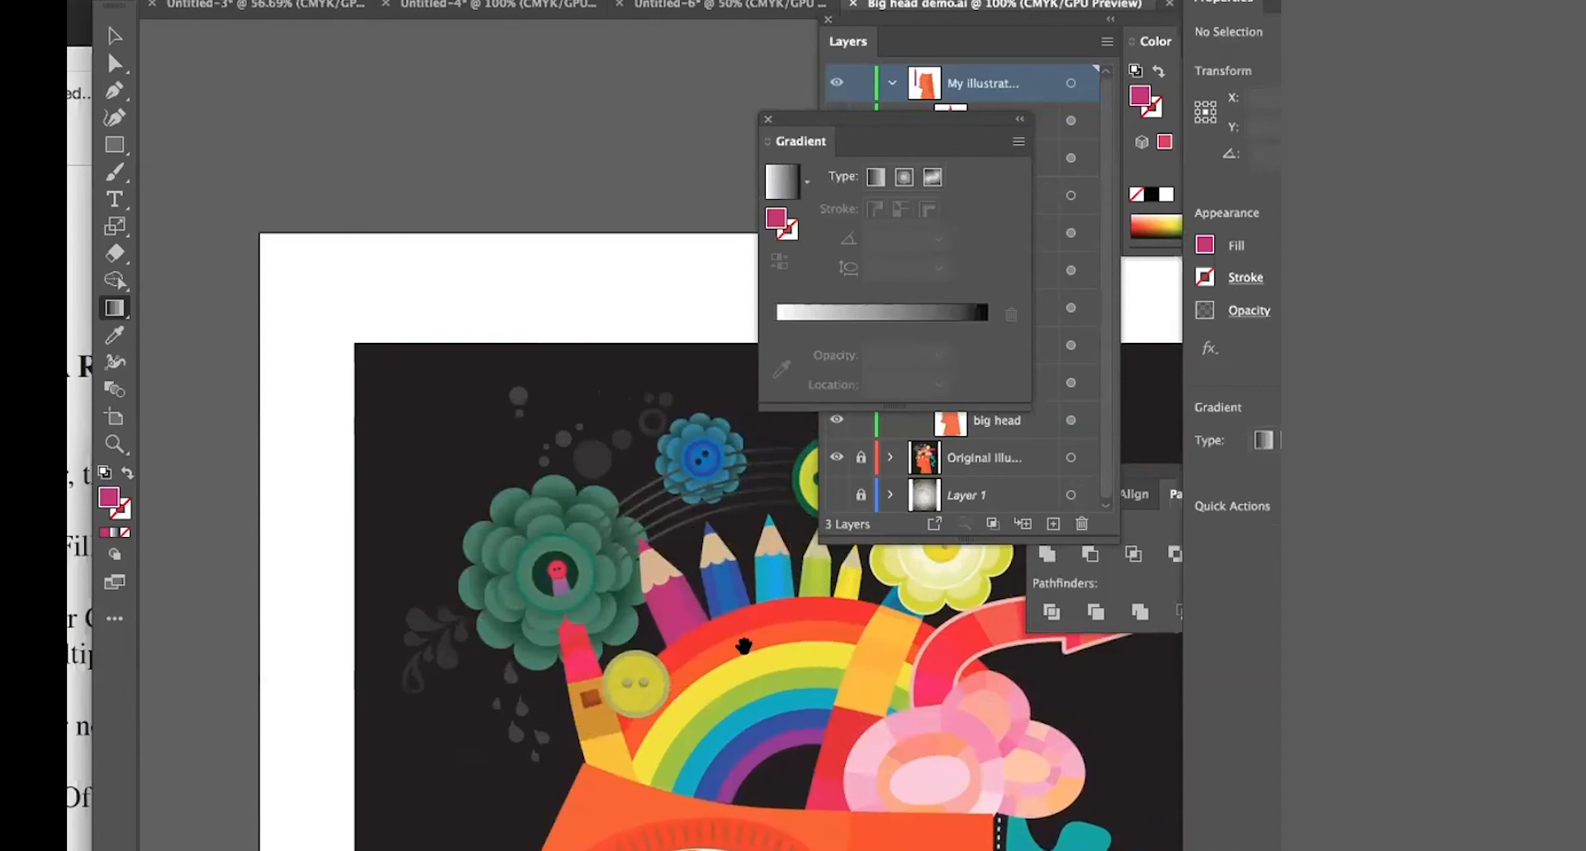
mouse_move(743, 637)
left_mouse_down()
mouse_move(433, 460)
mouse_move(77, 346)
mouse_move(74, 428)
left_mouse_up()
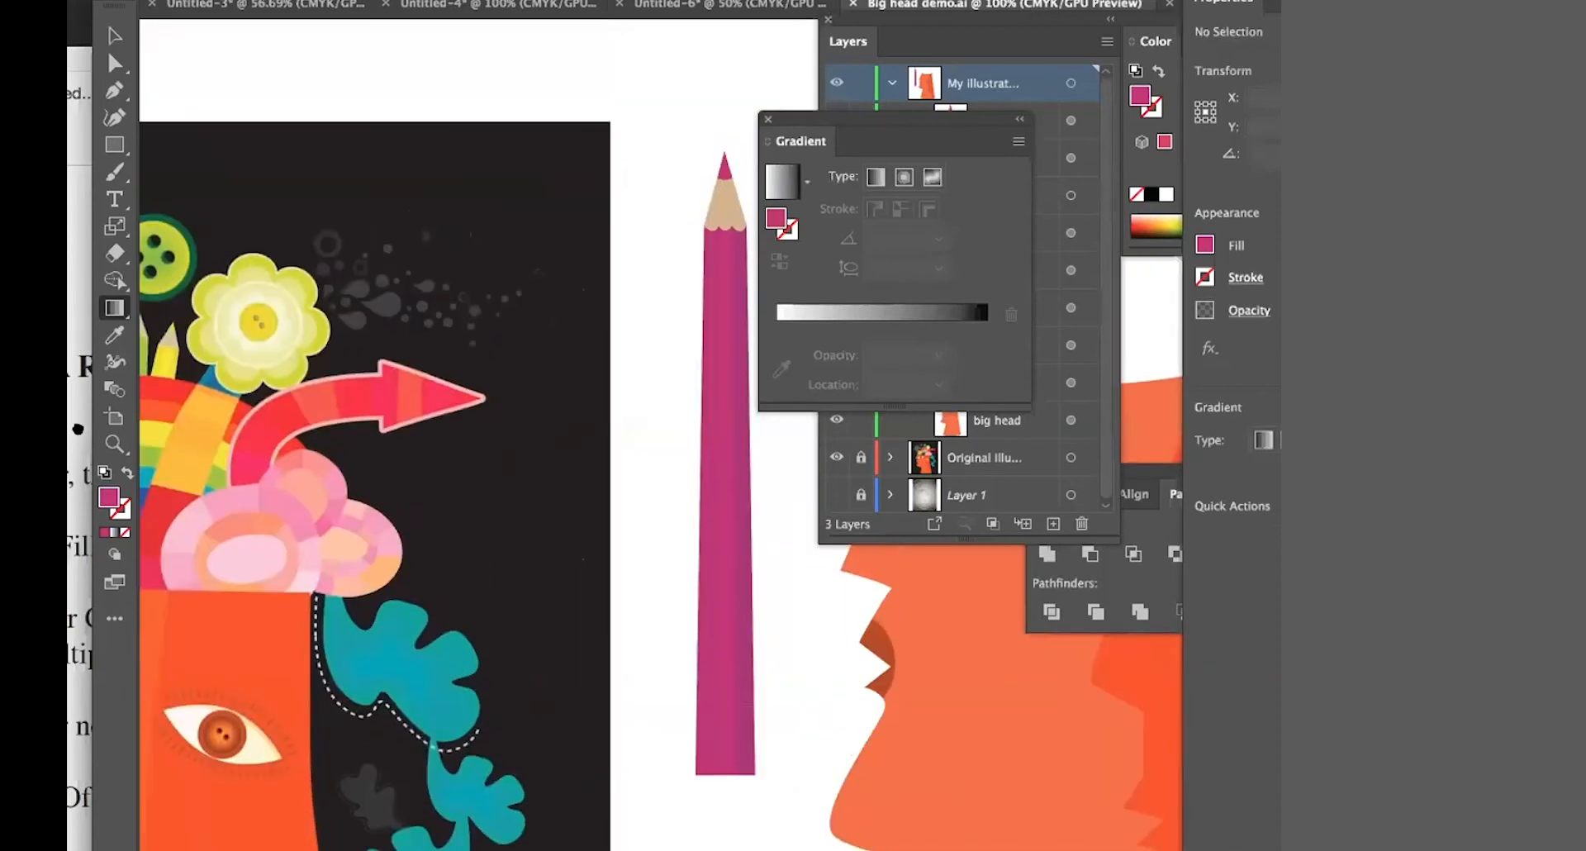
- Draw a slightly tall magenta ellipse on the blank area beyond the orange head, with a small circle overlapping its upper-left edge
mouse_move(623, 411)
left_mouse_down()
mouse_move(537, 632)
mouse_move(580, 690)
left_mouse_up()
left_click_drag(814, 708, 279, 676)
left_click_drag(566, 464, 372, 555)
left_click_drag(117, 147, 191, 172)
left_click_drag(566, 431, 678, 547)
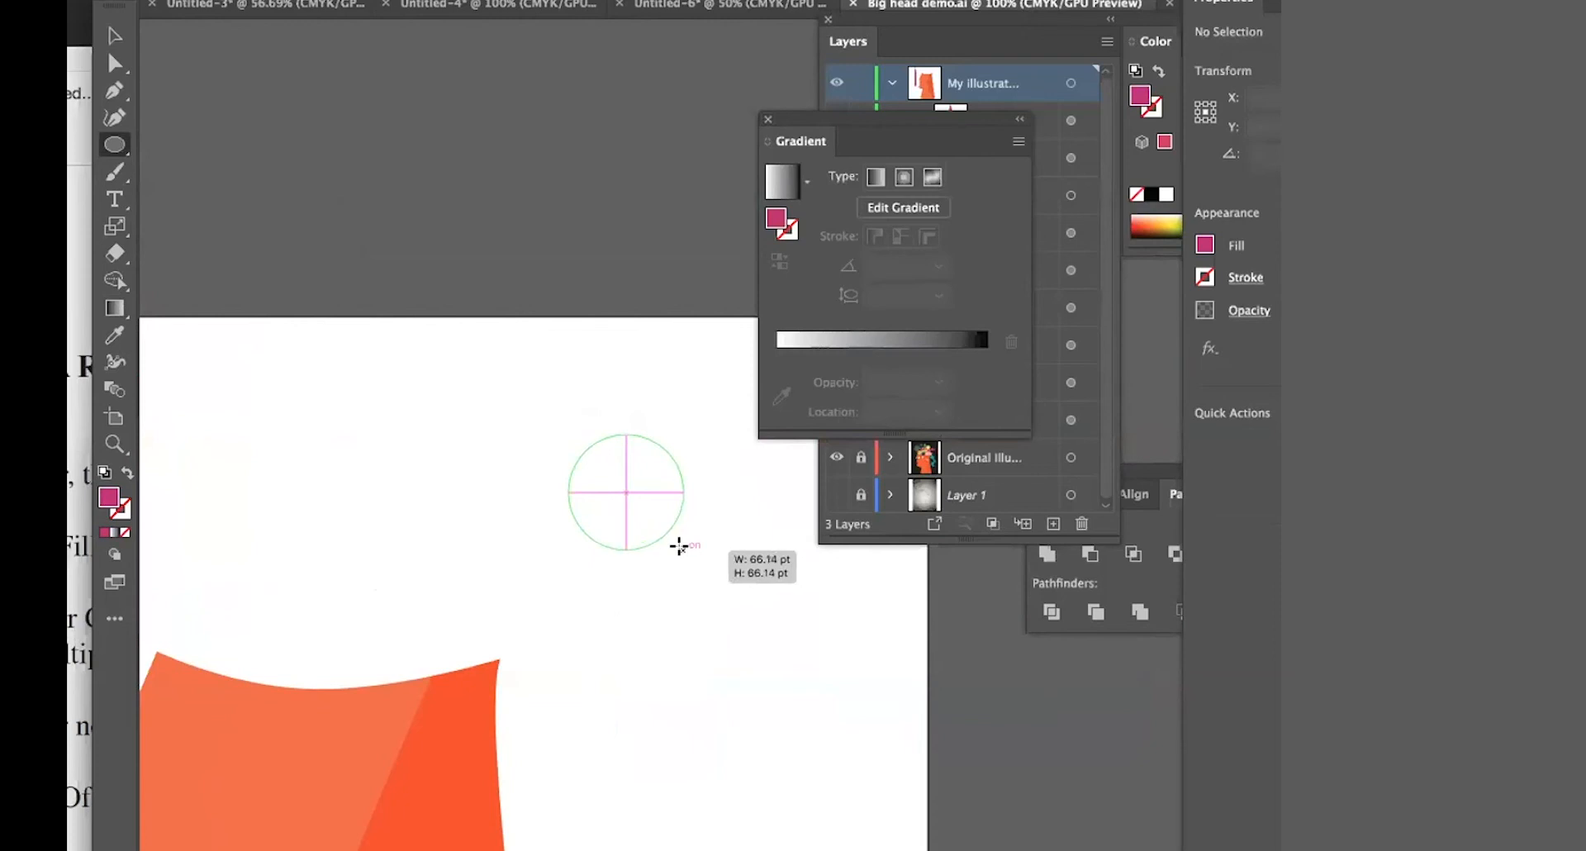
left_click_drag(678, 546, 710, 595)
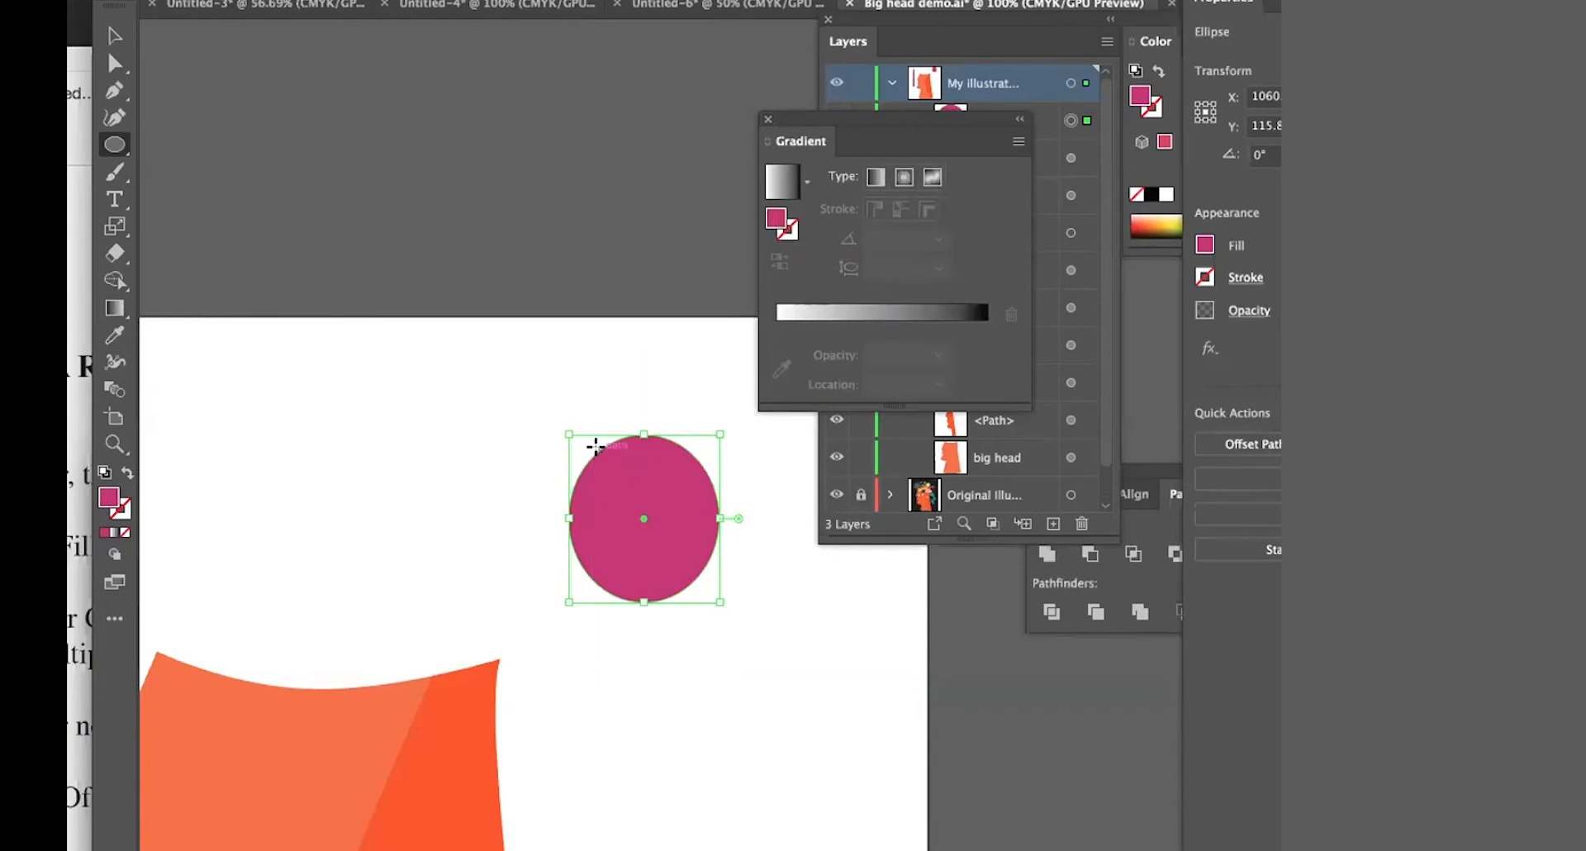
left_click_drag(595, 446, 624, 473)
left_click(114, 35)
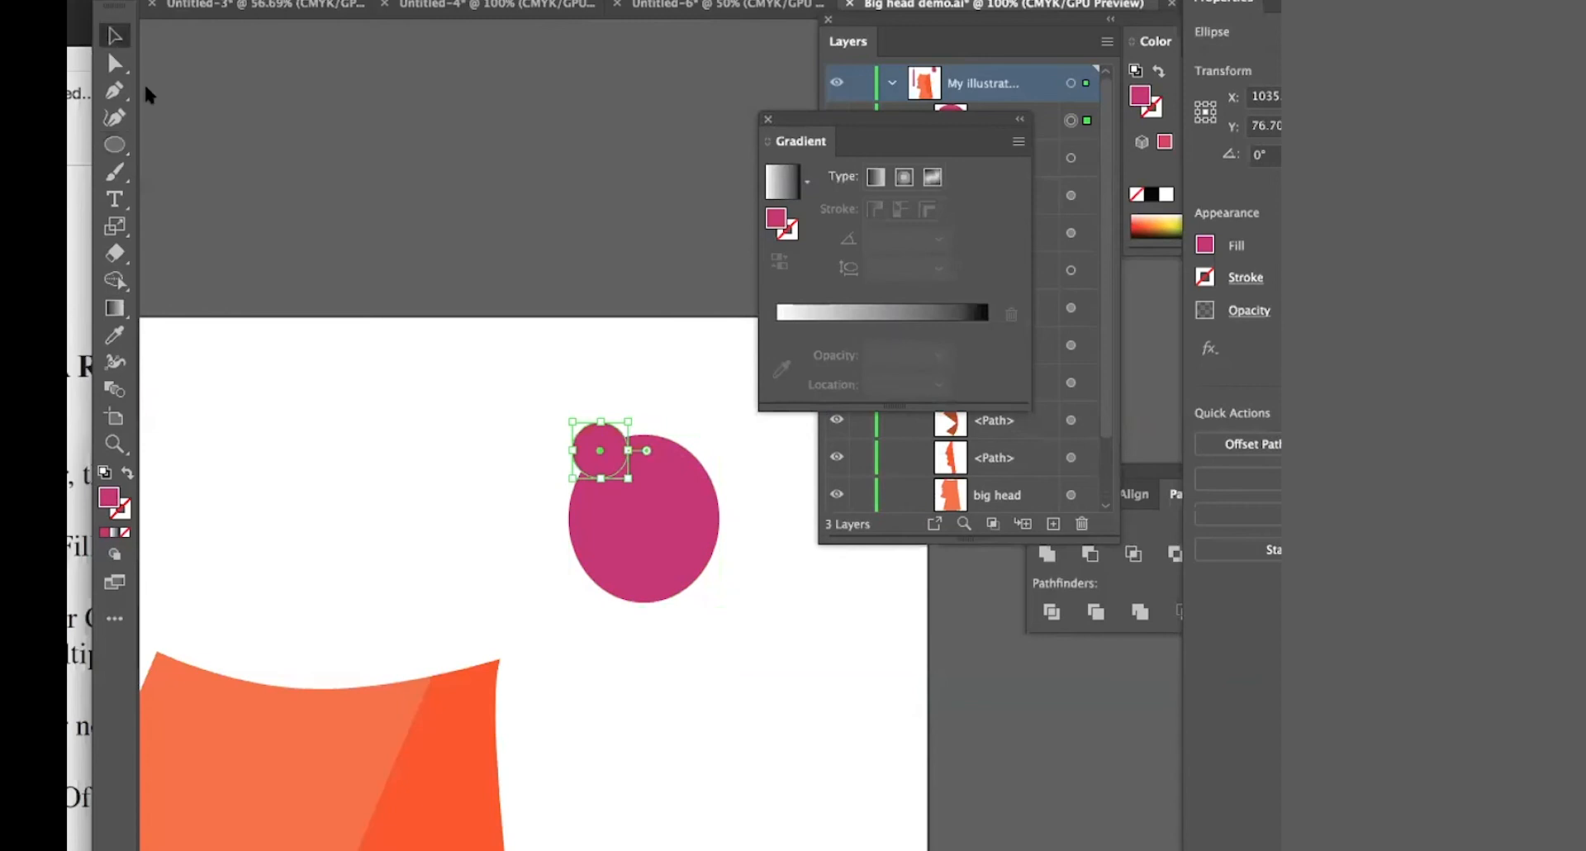
- Copy the small circle as petals along the ellipse's top and upper-right edge, rotating the right-hand petal to follow the curve
key("super+plus")
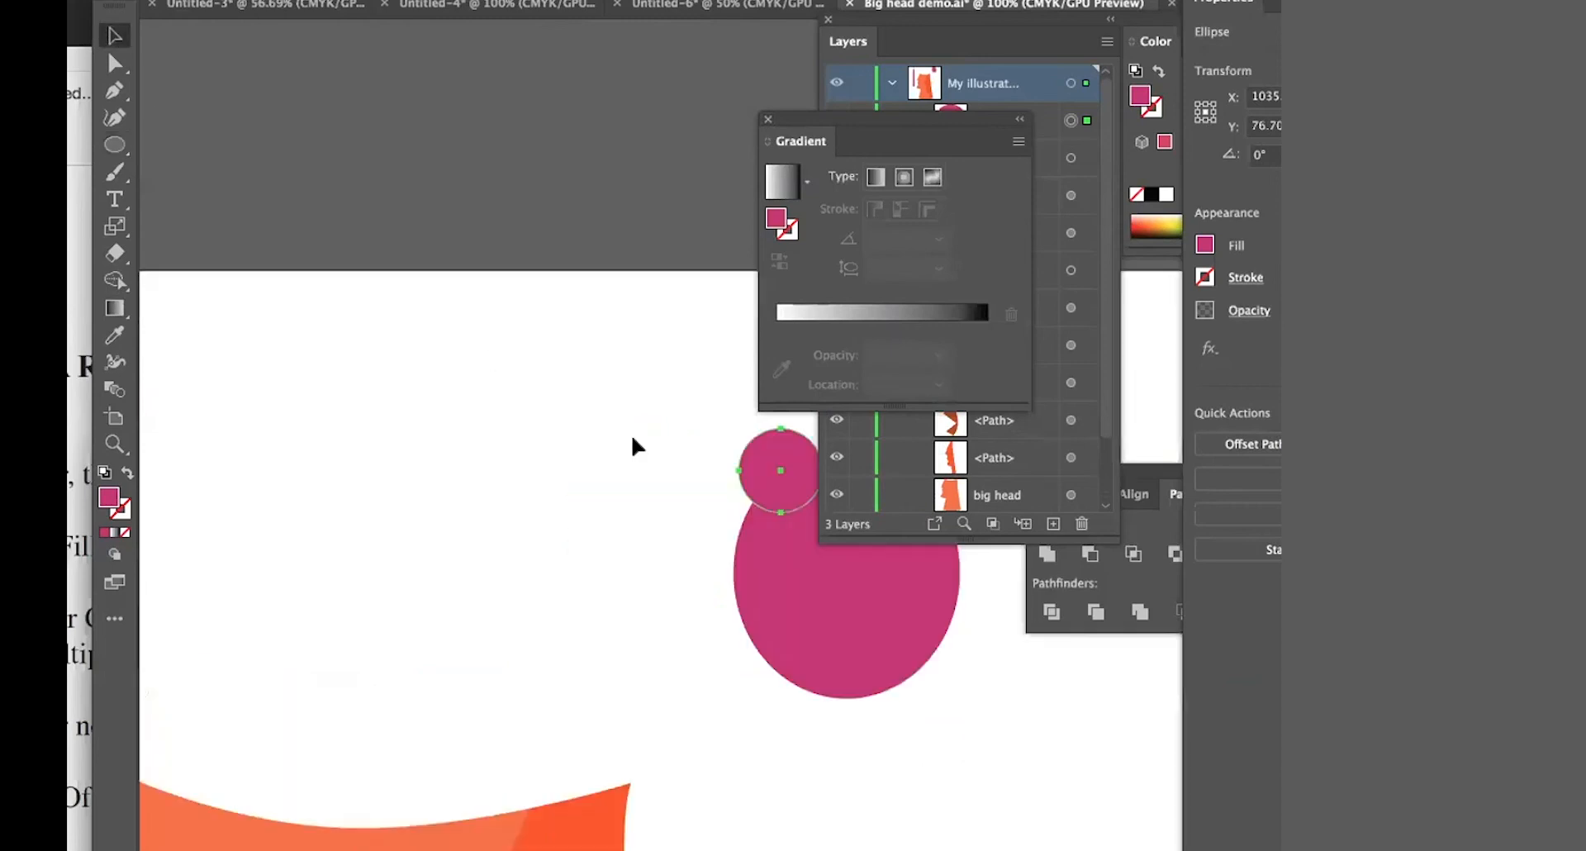
left_click_drag(631, 454, 202, 342)
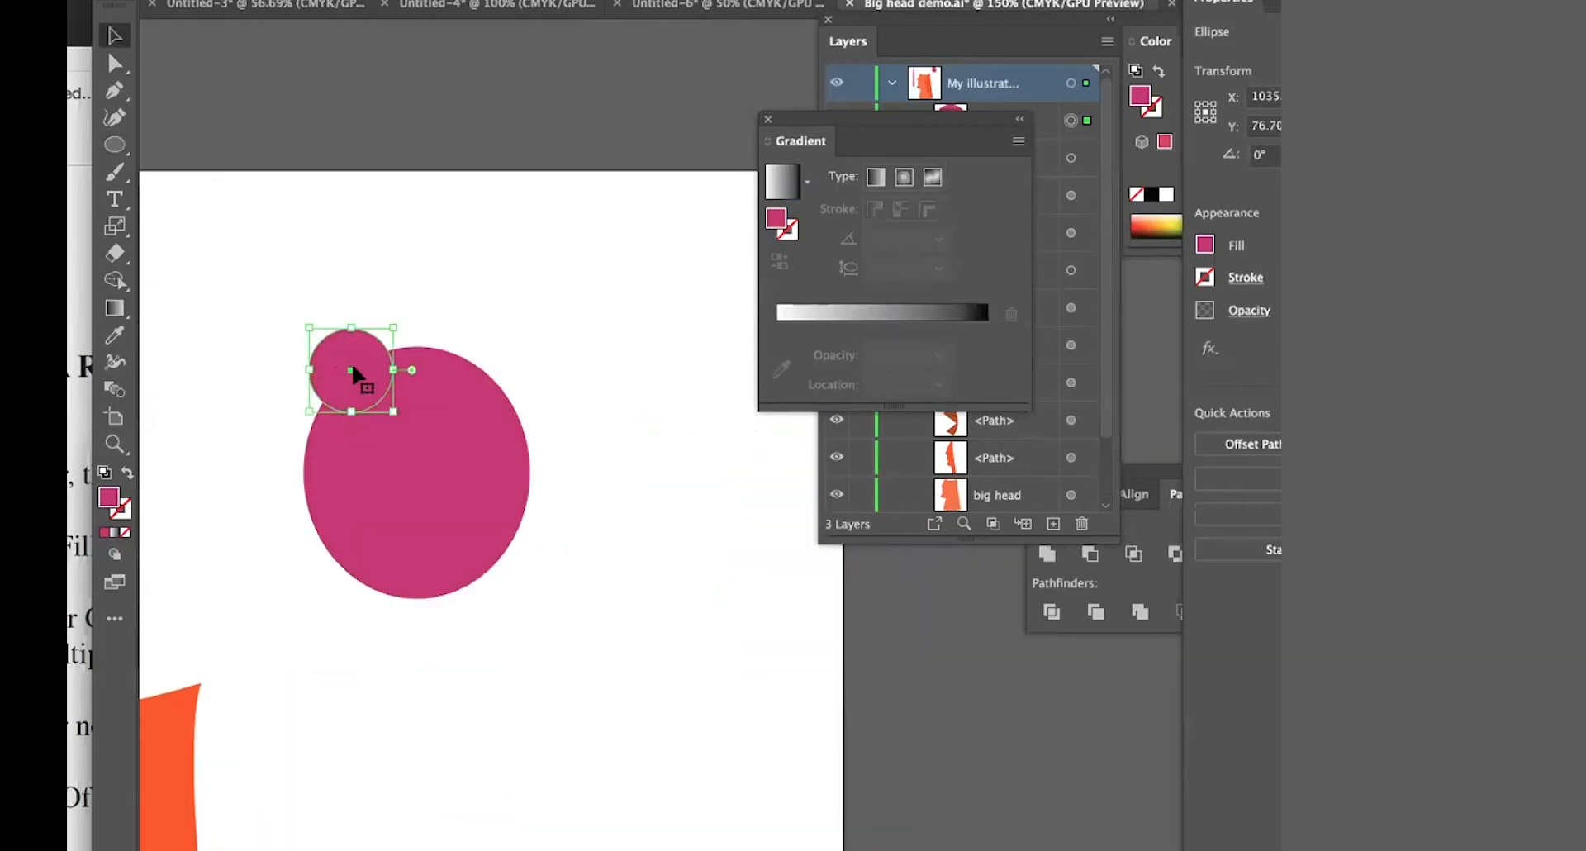
left_click_drag(371, 364, 530, 412)
left_click_drag(493, 334, 494, 327)
left_click_drag(533, 418, 528, 501)
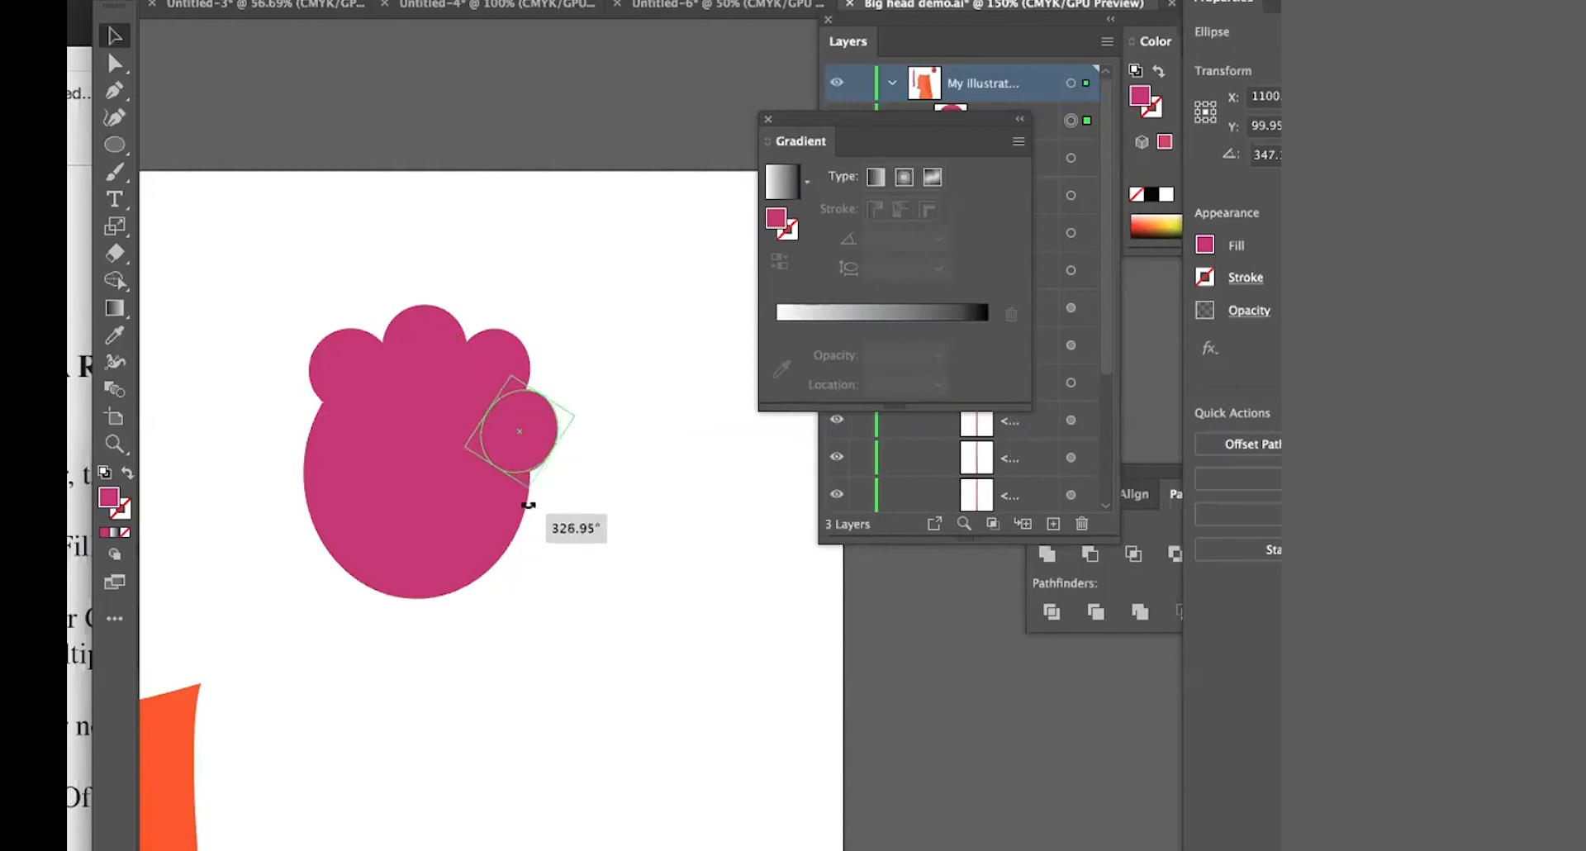
left_click_drag(542, 439, 543, 443)
- Add petal copies around the ellipse's lower-right edge and stretch the upper one vertically to close the gap
left_click_drag(509, 361, 537, 528)
left_click_drag(524, 584, 468, 552)
left_click_drag(560, 521, 489, 595)
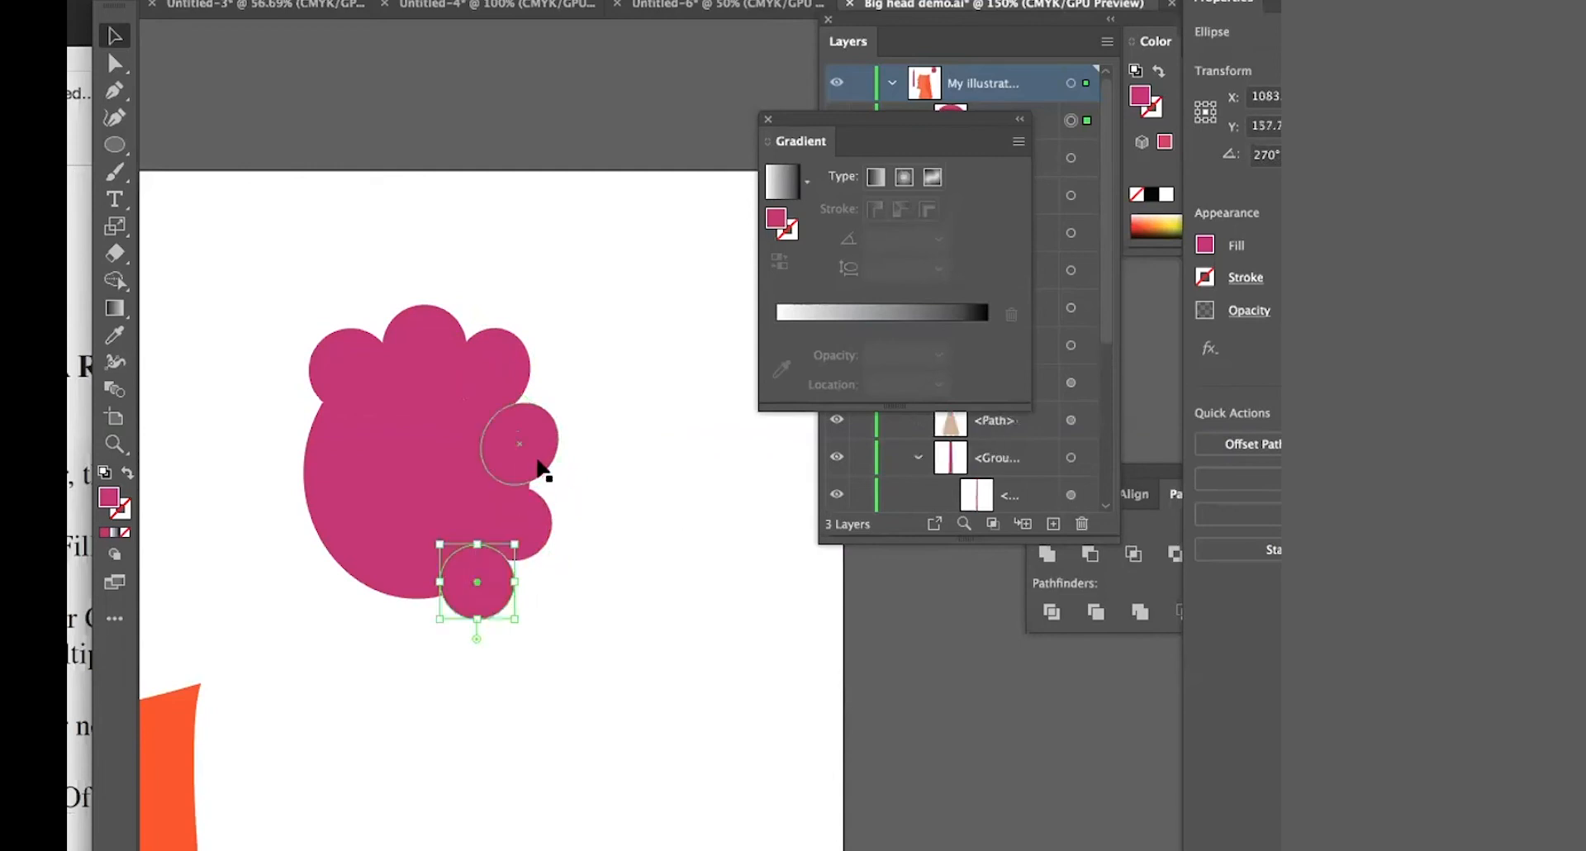
left_click(523, 496)
left_click_drag(517, 473, 517, 473)
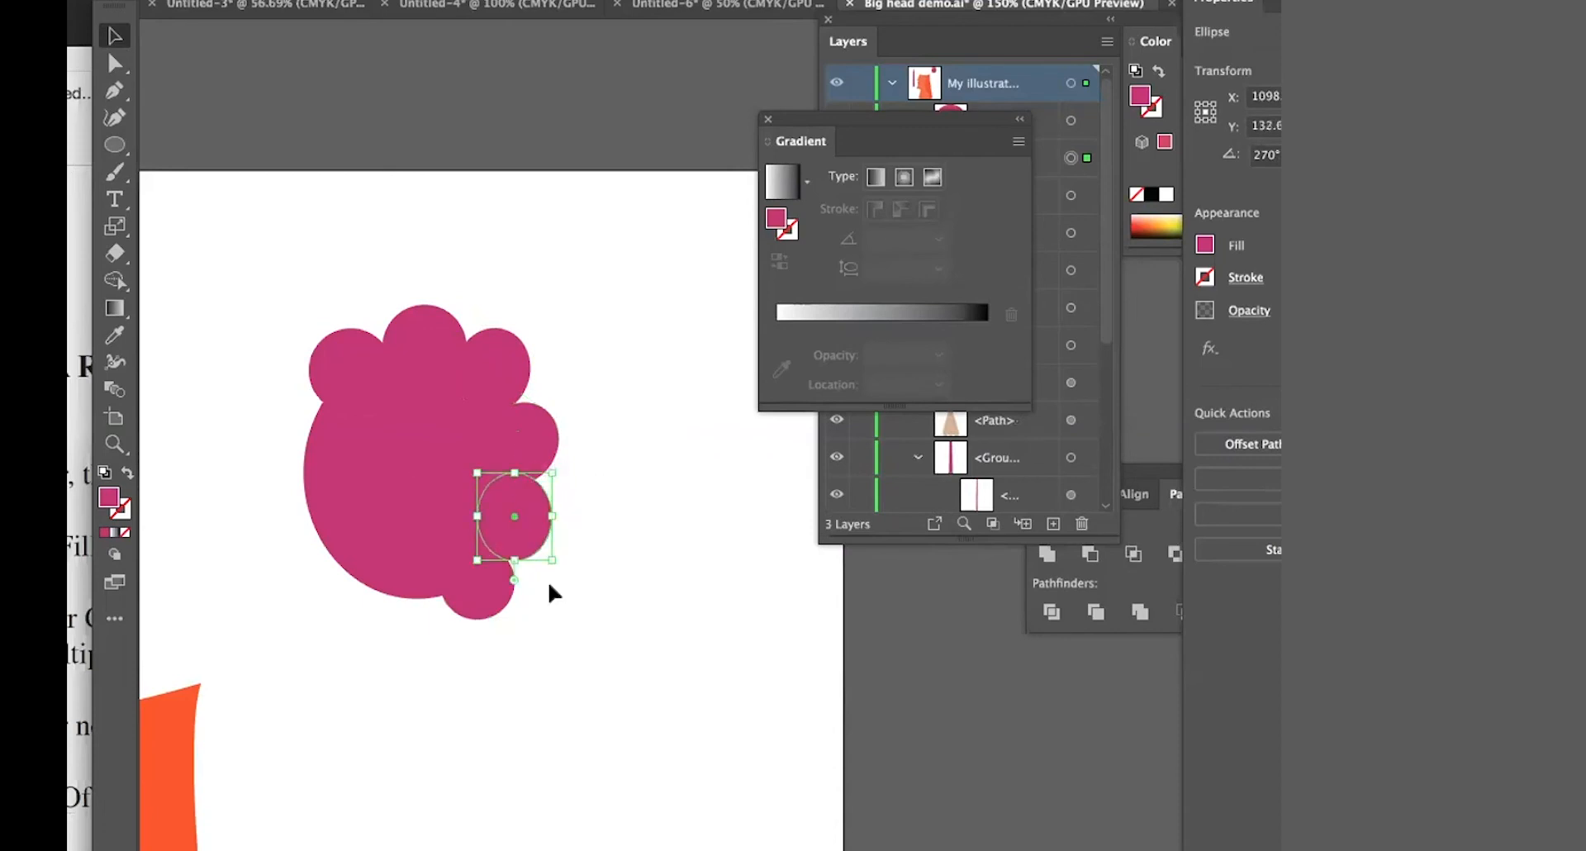
- Add a slightly taller petal at the ellipse's base and place rotated petal copies up its left side to complete the flower outline
left_click(509, 605)
left_click_drag(442, 613, 377, 643)
mouse_move(408, 571)
left_mouse_down()
mouse_move(408, 547)
mouse_move(408, 560)
left_mouse_up()
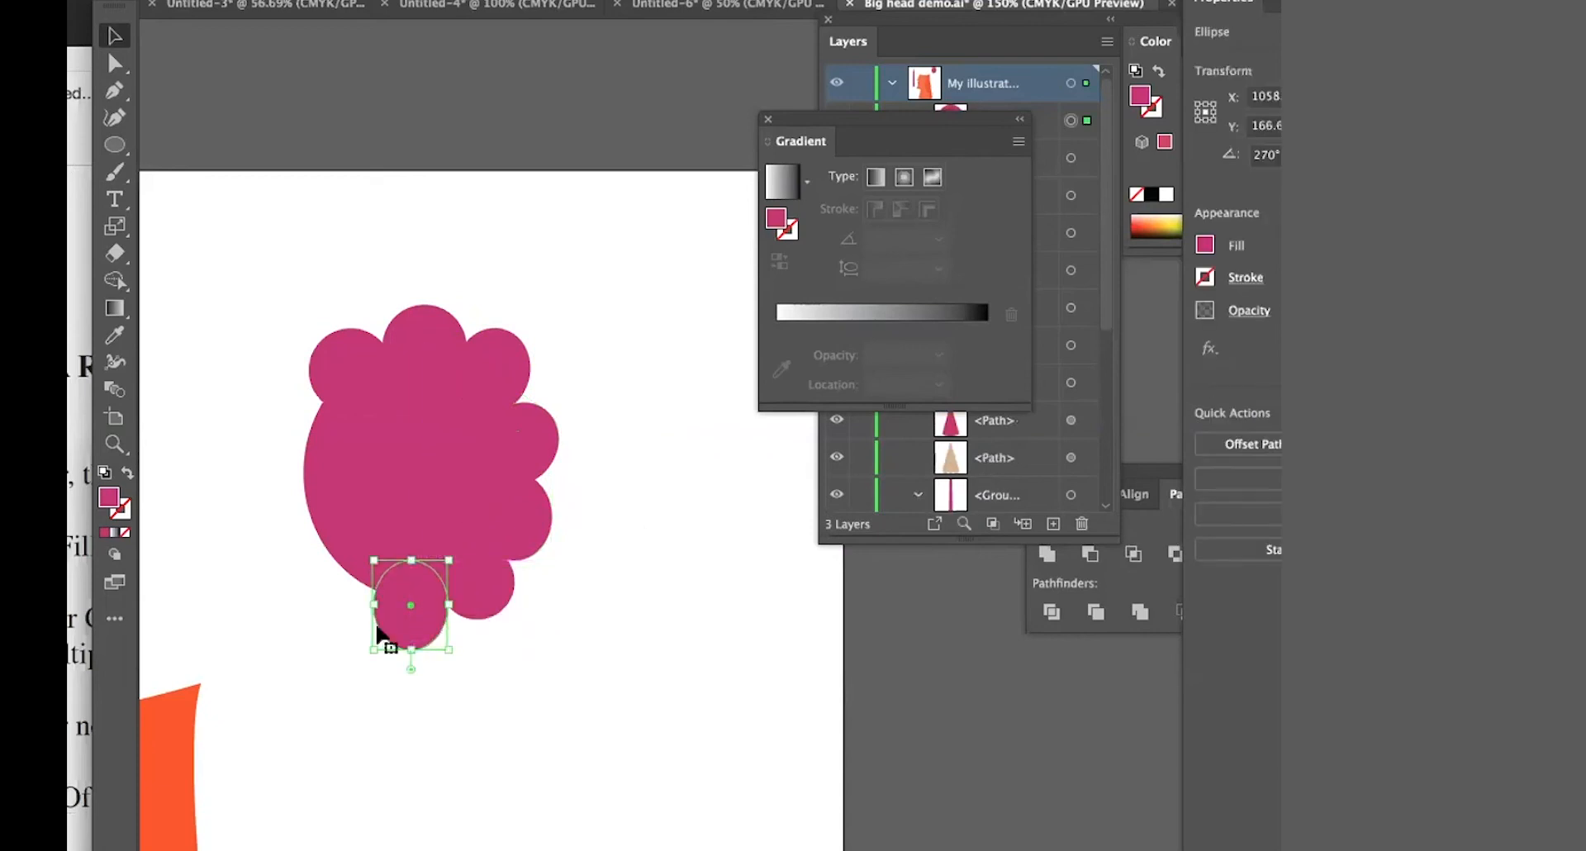
left_click_drag(392, 626, 291, 459)
left_click_drag(309, 533, 315, 454)
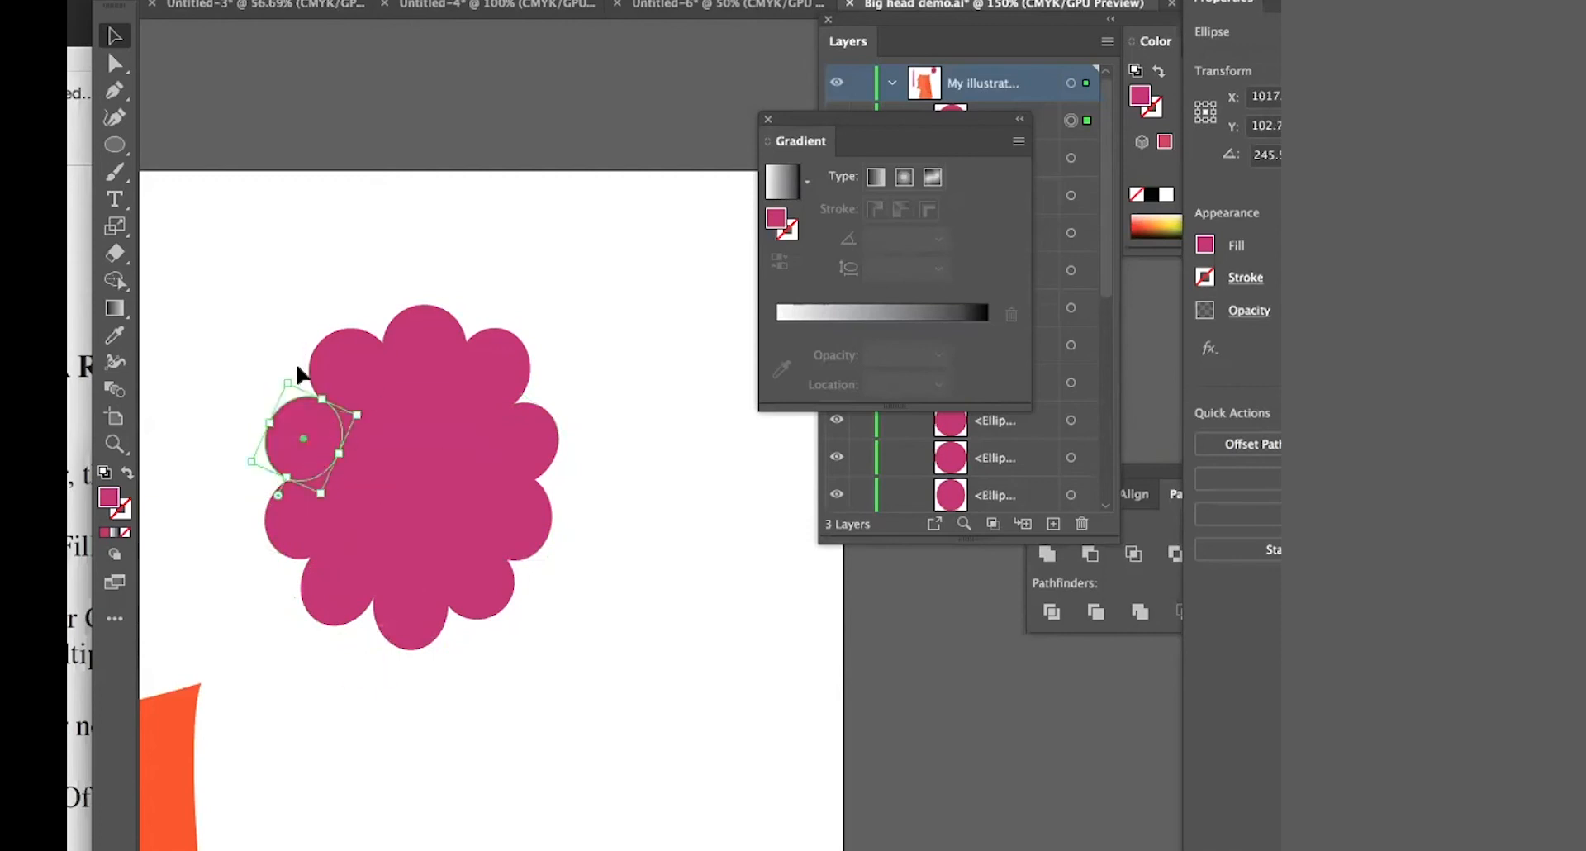
- Move the upper-left, left and top petals slightly outward from the flower's central ellipse so they stand out more
left_click(690, 478)
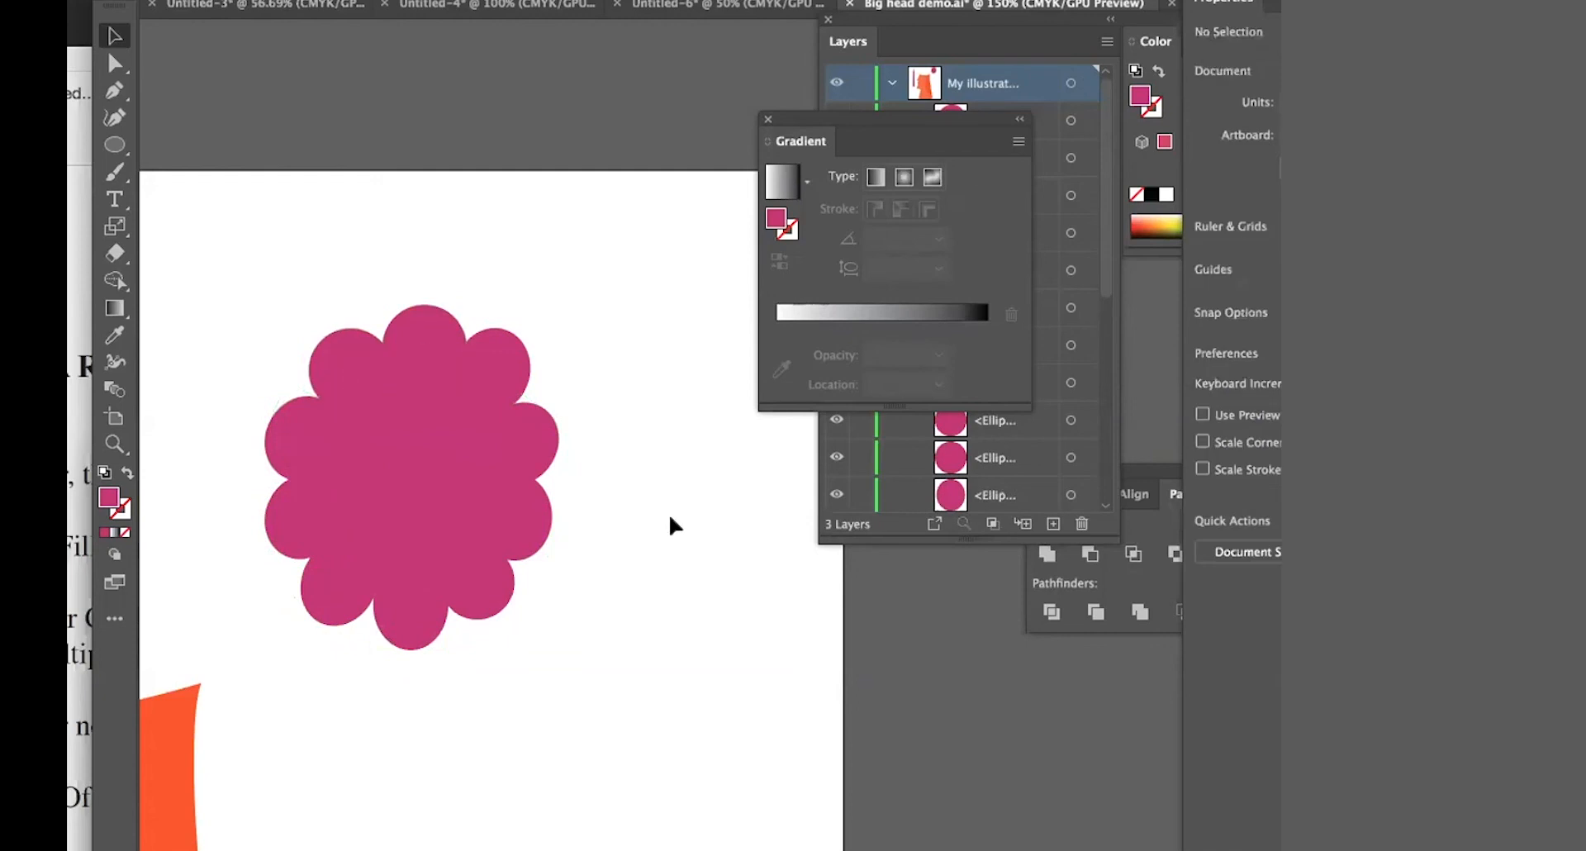
left_click_drag(283, 437, 285, 432)
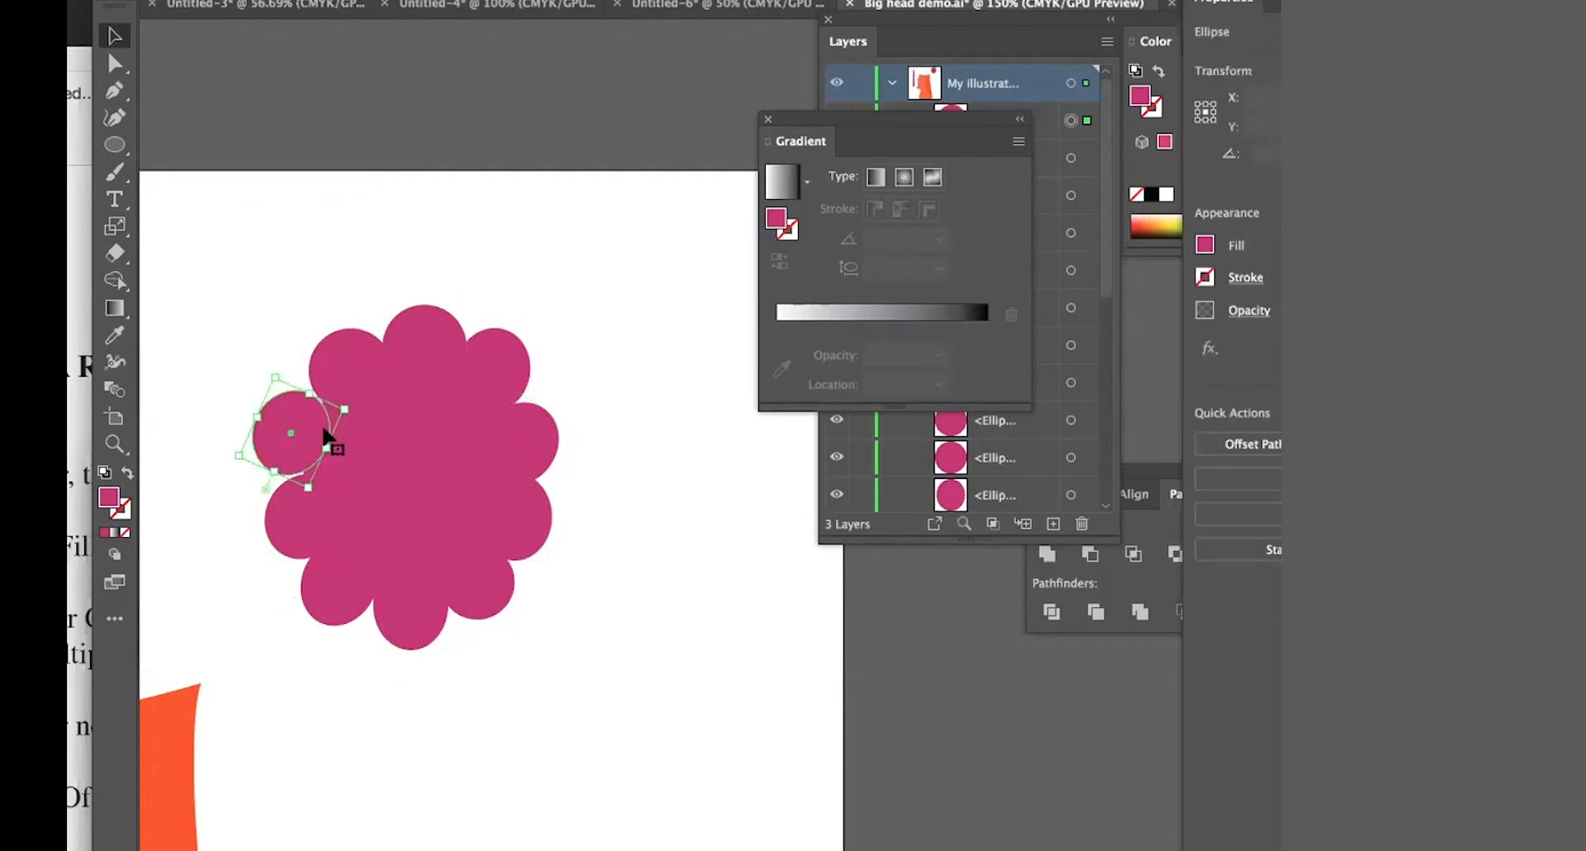
left_click(818, 456)
left_click(360, 363)
left_click_drag(378, 365, 409, 344)
left_click(544, 343)
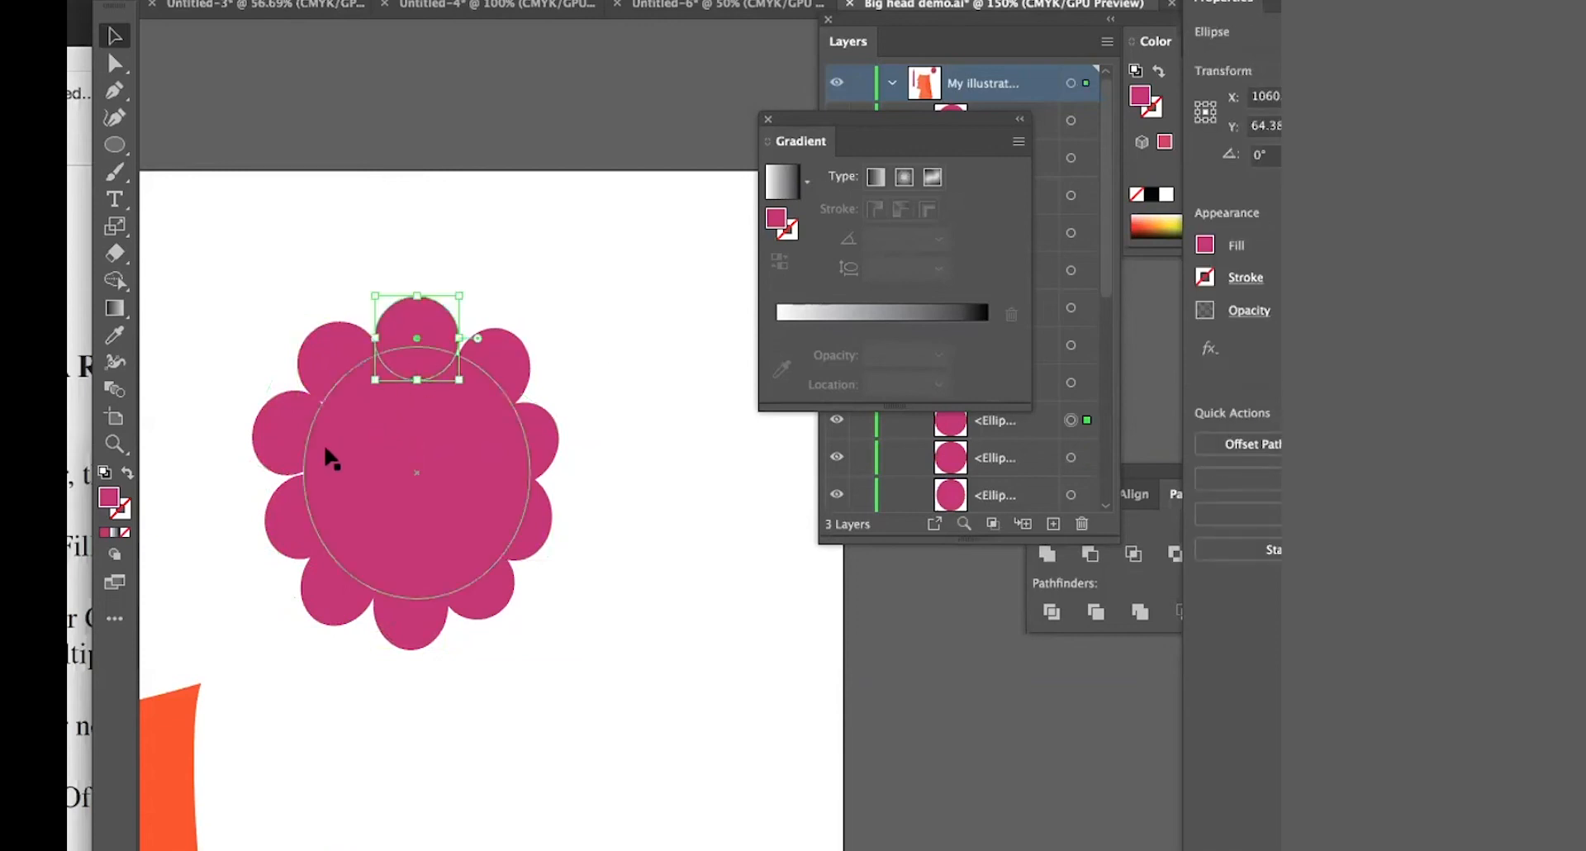
- Reposition the lower-left petals and the base petals outward around the ellipse to even out their spacing
left_click_drag(280, 519, 279, 518)
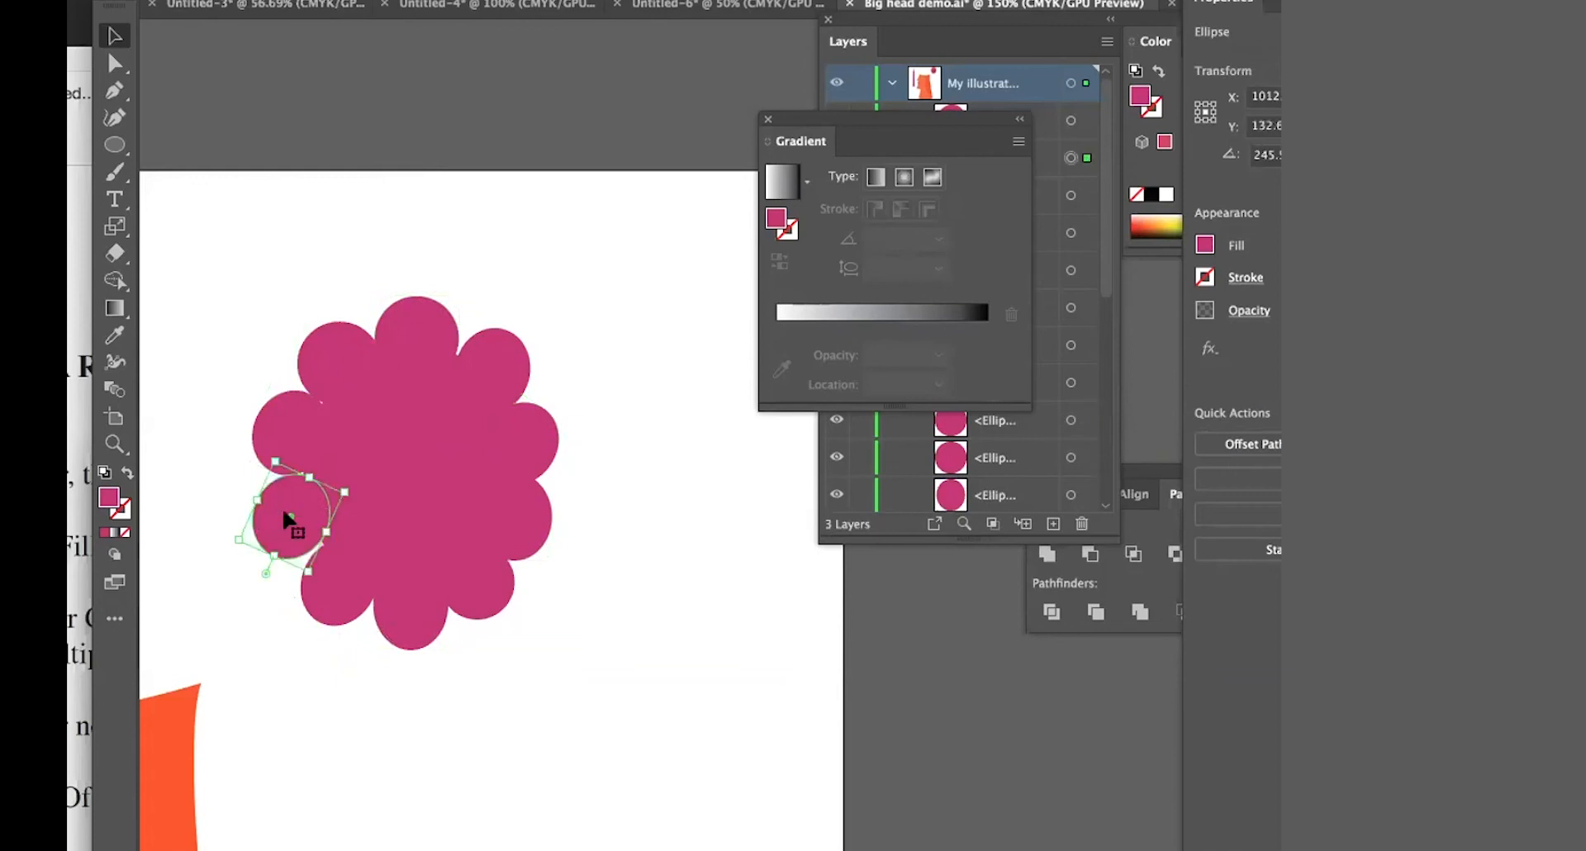
left_click(324, 590)
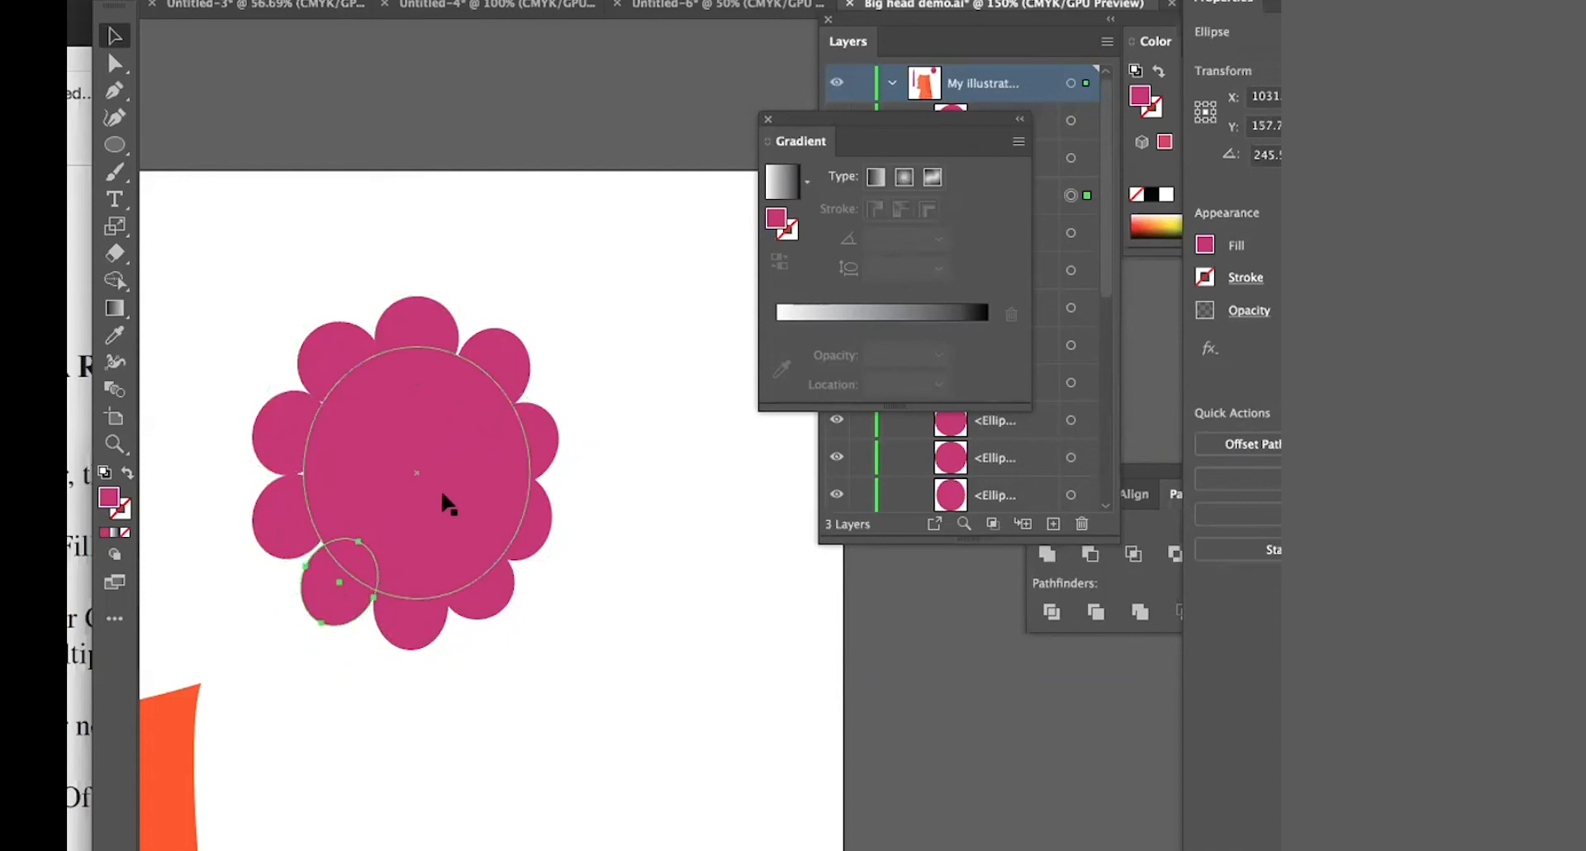
left_click_drag(347, 593, 400, 619)
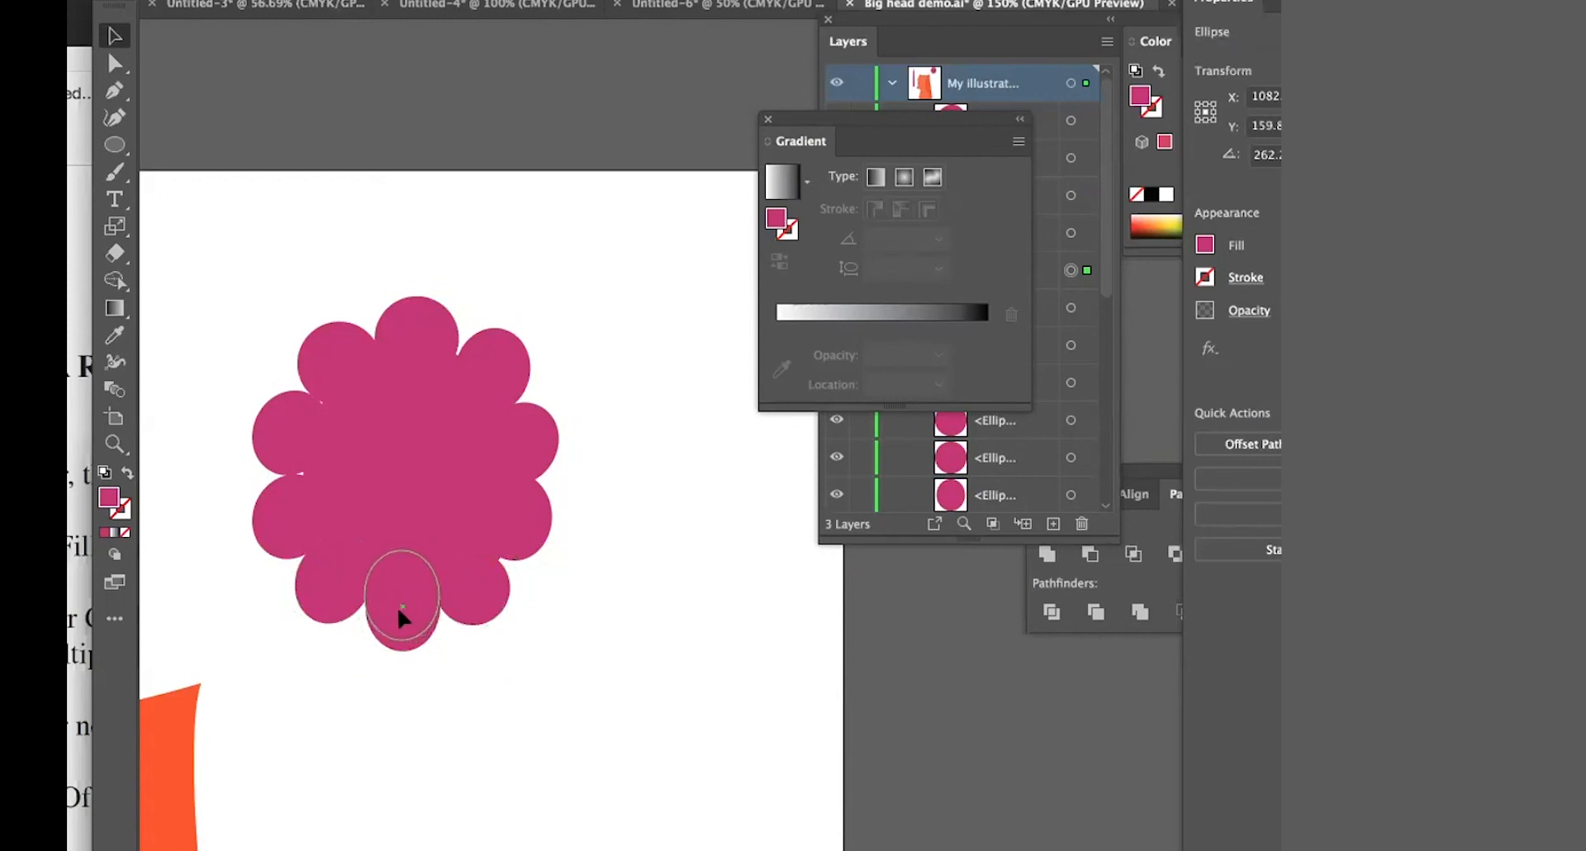
left_click(423, 641)
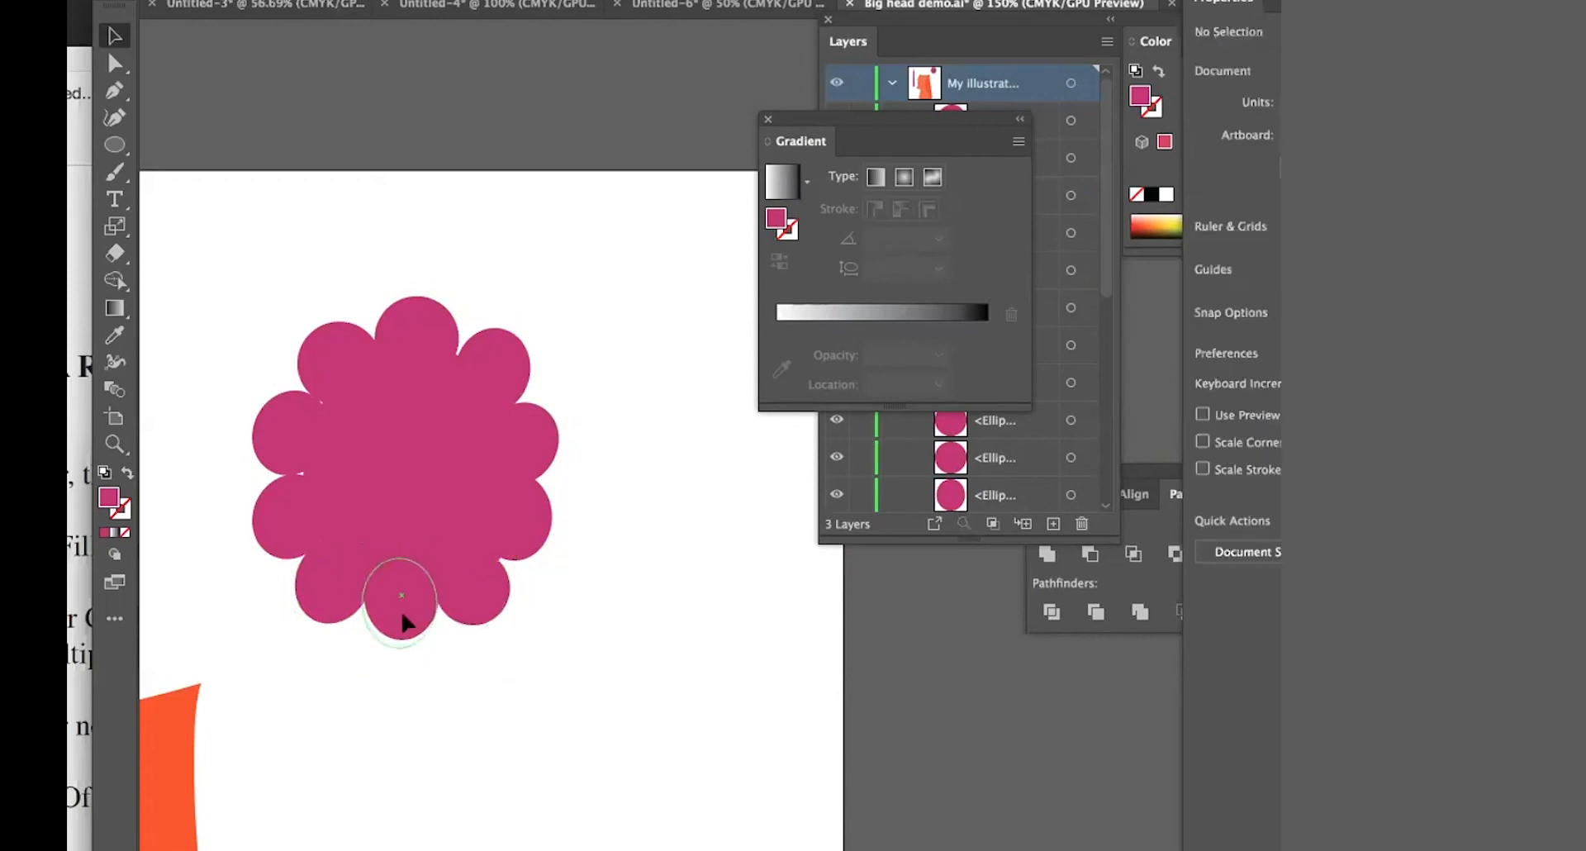
left_click(406, 618)
- Rotate and enlarge the lower right-hand petal slightly, and nudge it inward against the central ellipse
left_click(529, 519)
left_click_drag(550, 567, 584, 497)
left_click_drag(530, 567, 549, 603)
left_click(655, 634)
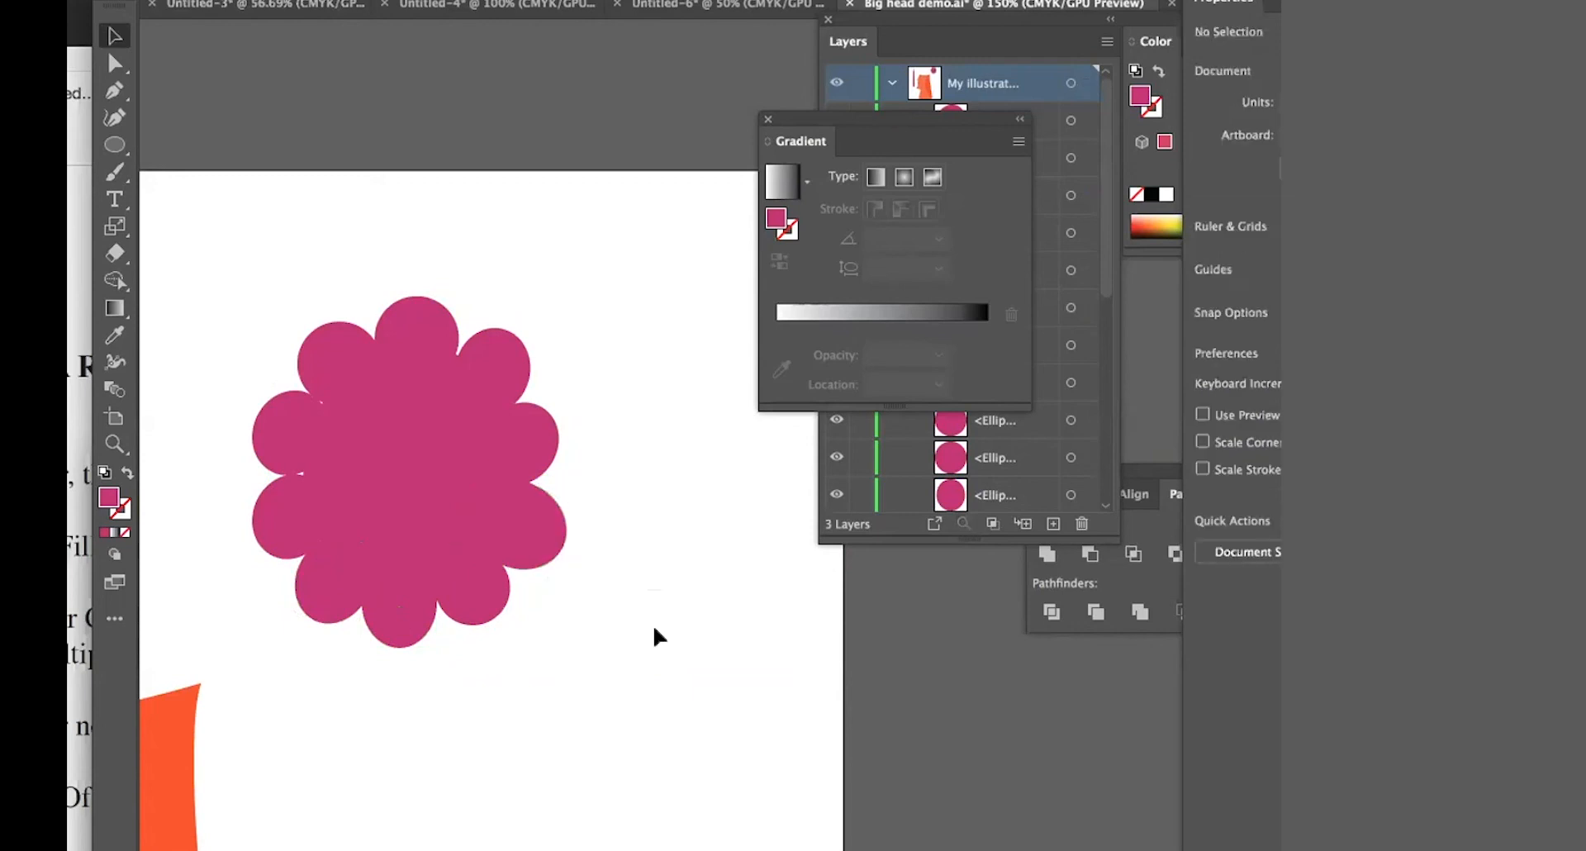
left_click(535, 524)
left_click(663, 592)
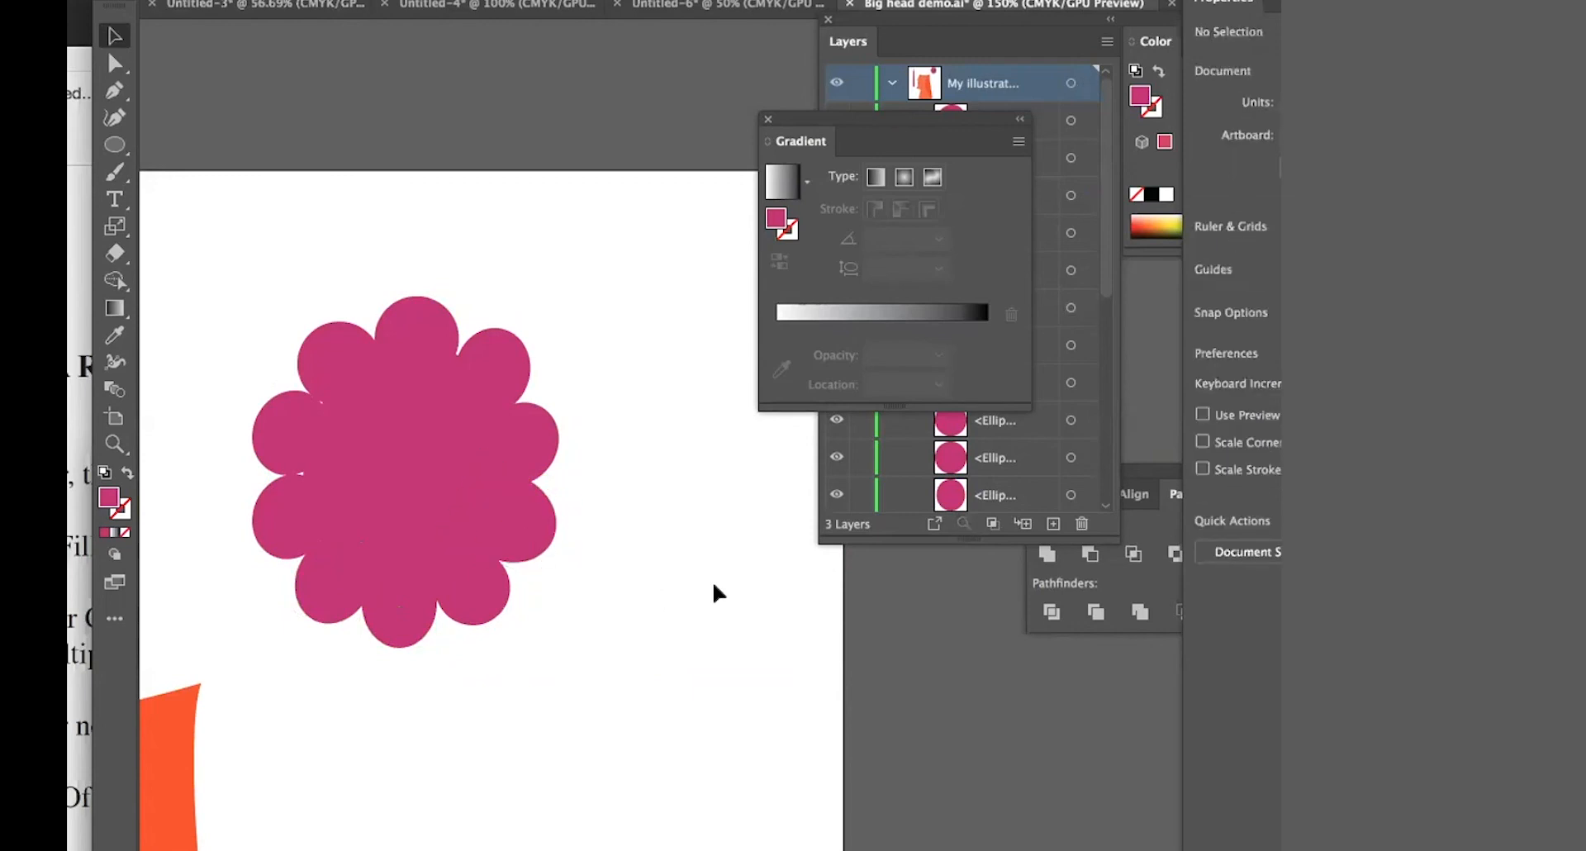
- Lengthen the layer list and nudge the lower-left and upper-left petals inward to close the gaps with the central ellipse
left_click_drag(1106, 524, 1144, 598)
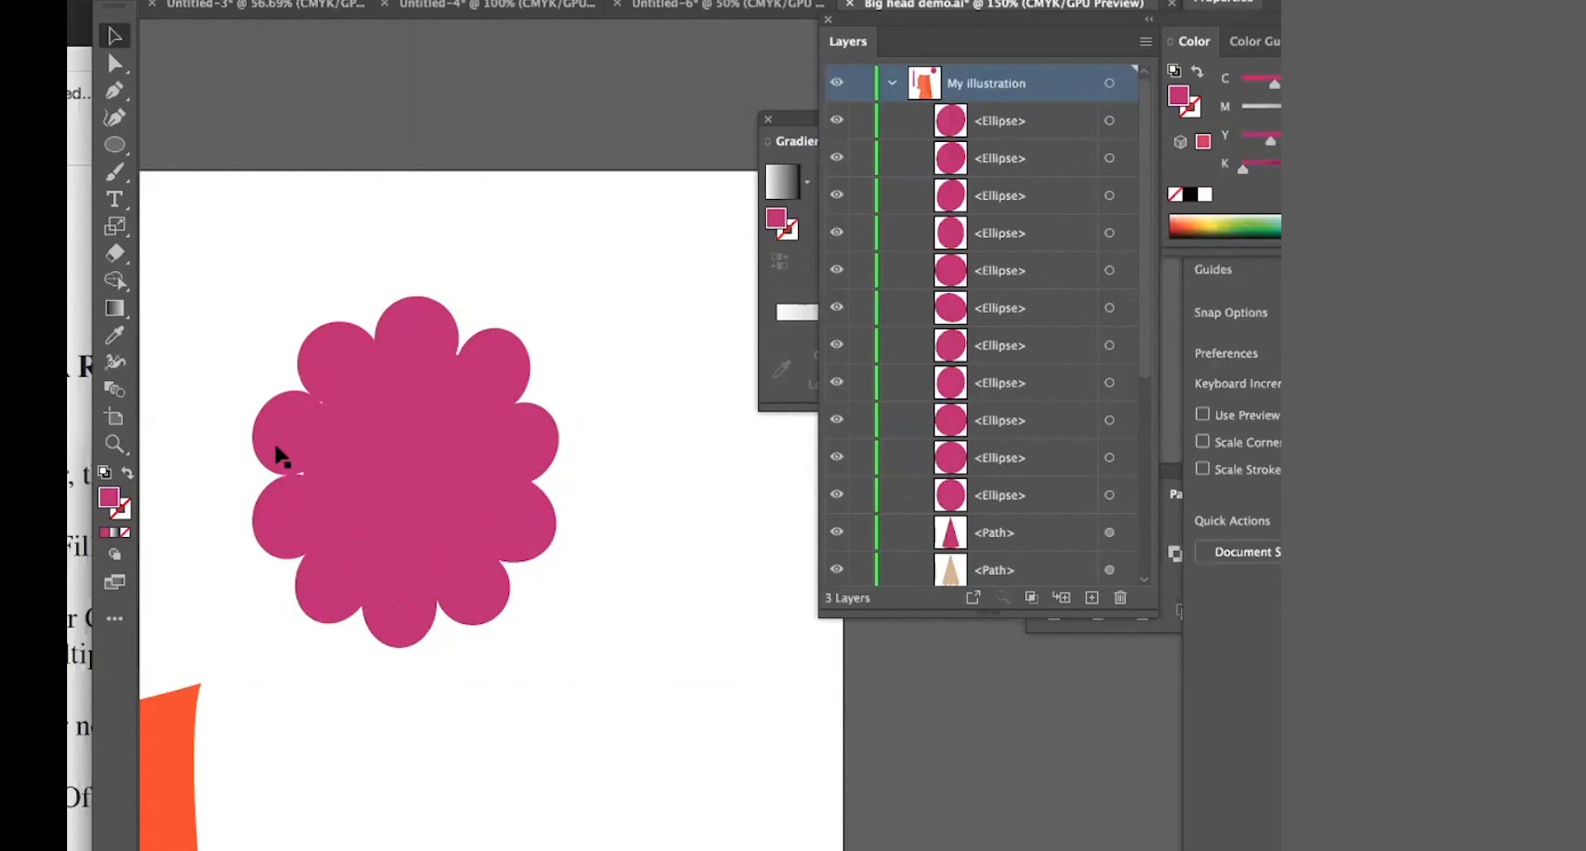
left_click(280, 484)
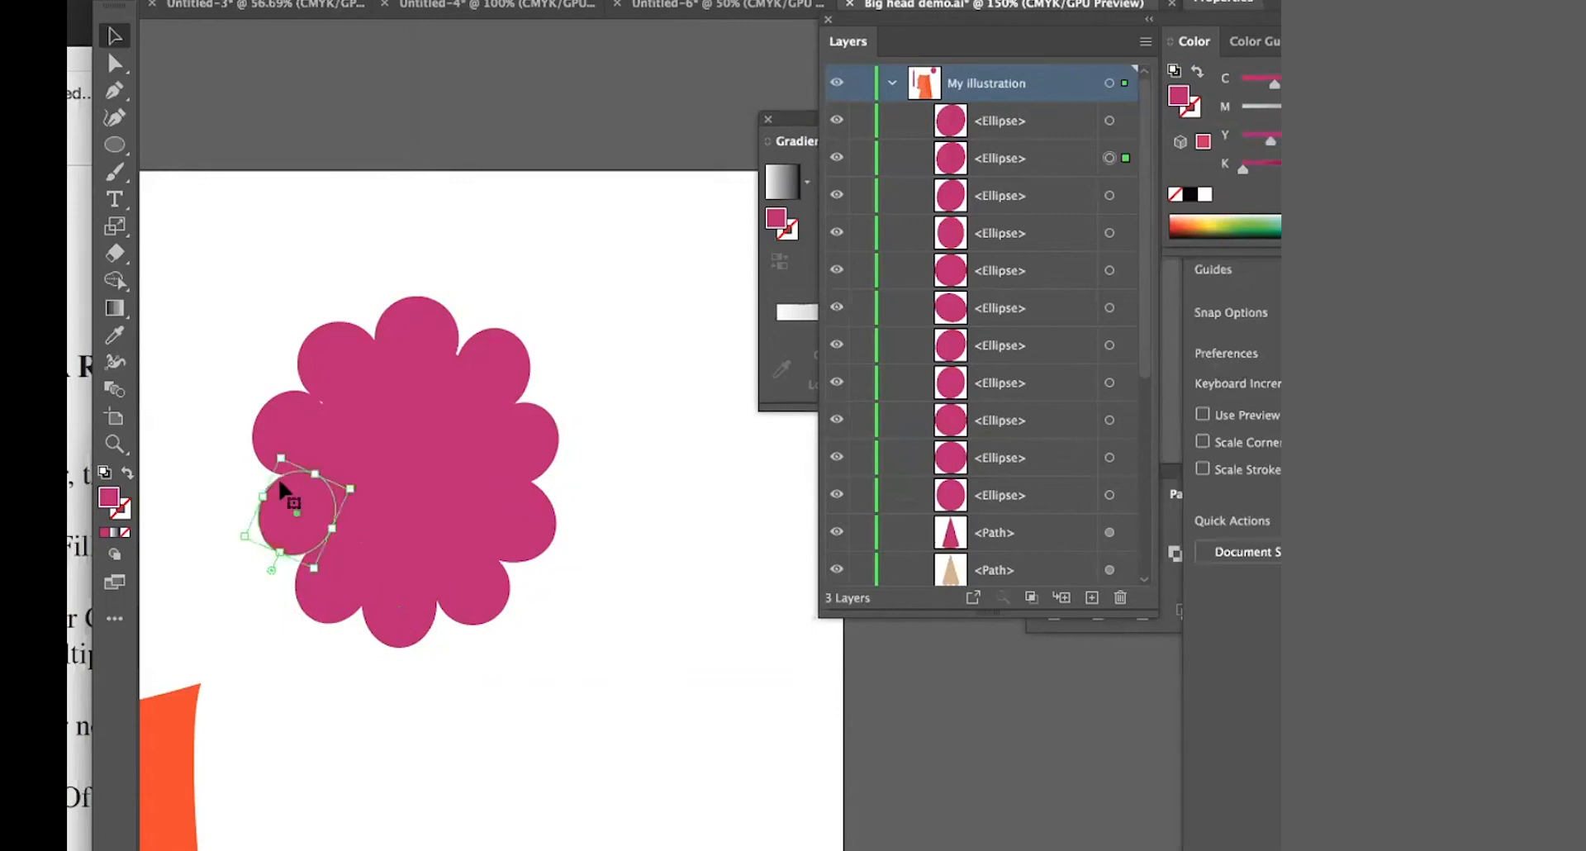
left_click(233, 328)
left_click_drag(331, 380, 336, 382)
- Unite all the flower's ellipses into one shape, check the merged contour in outline view, and undo the merge
left_click_drag(525, 727, 603, 711)
left_click_drag(1039, 54, 1053, 105)
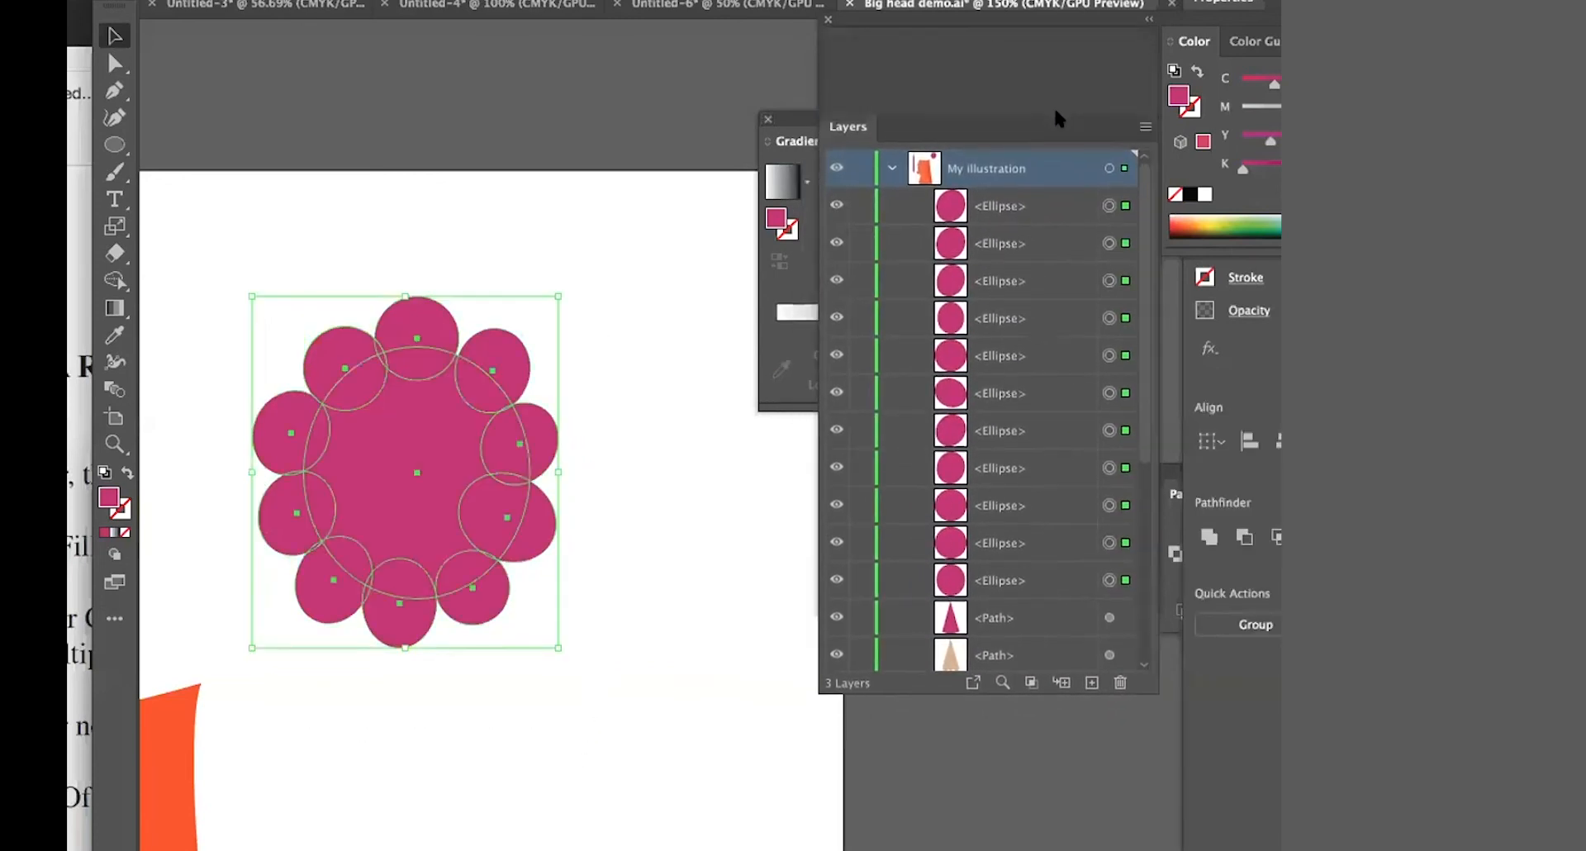
left_click(1208, 537)
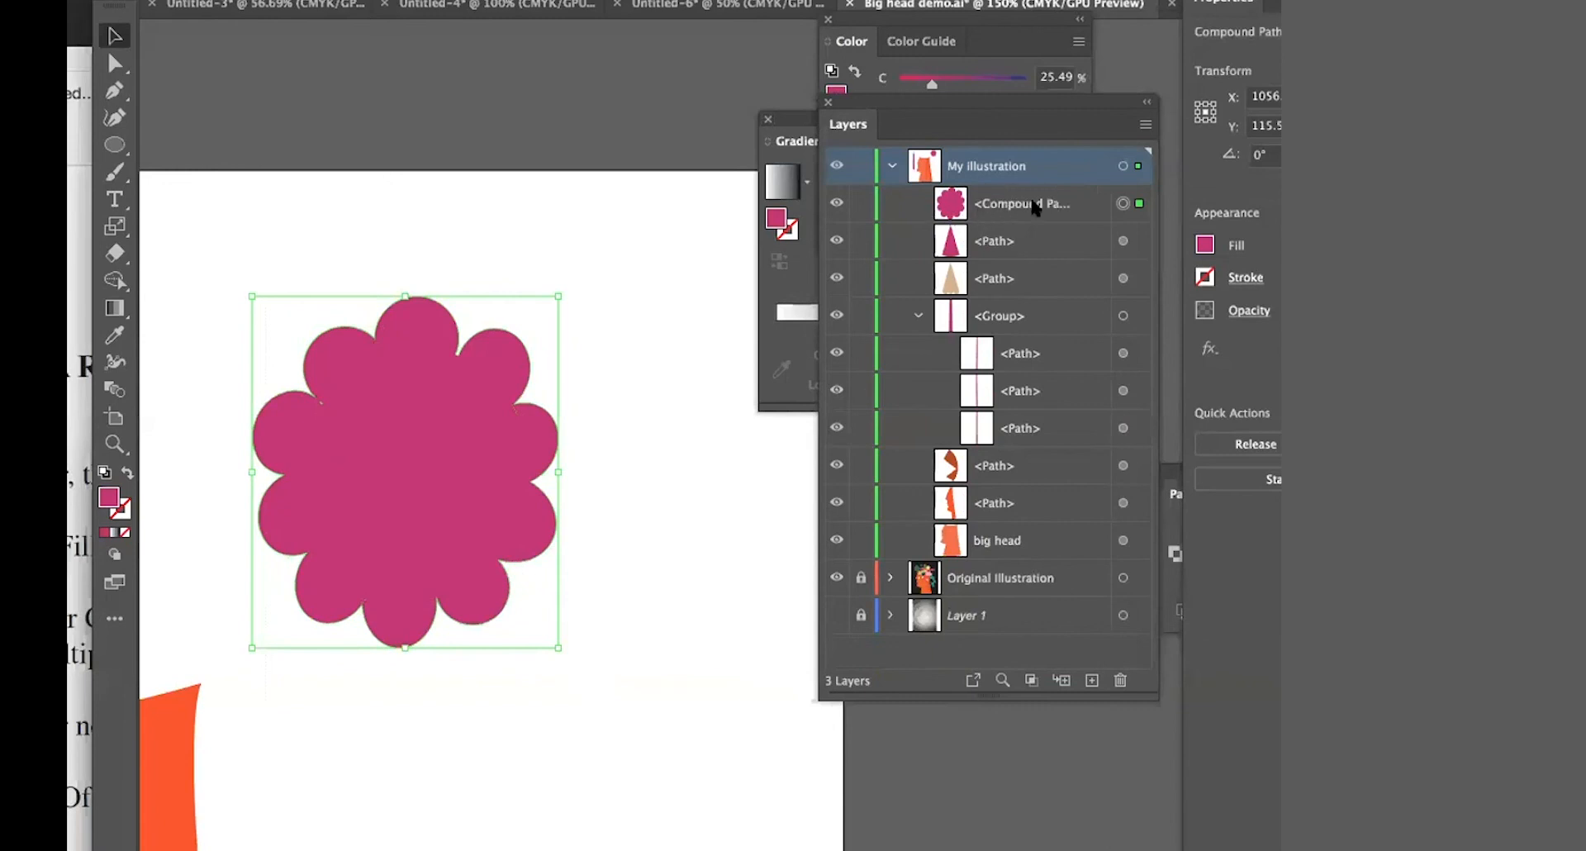
key("super+y")
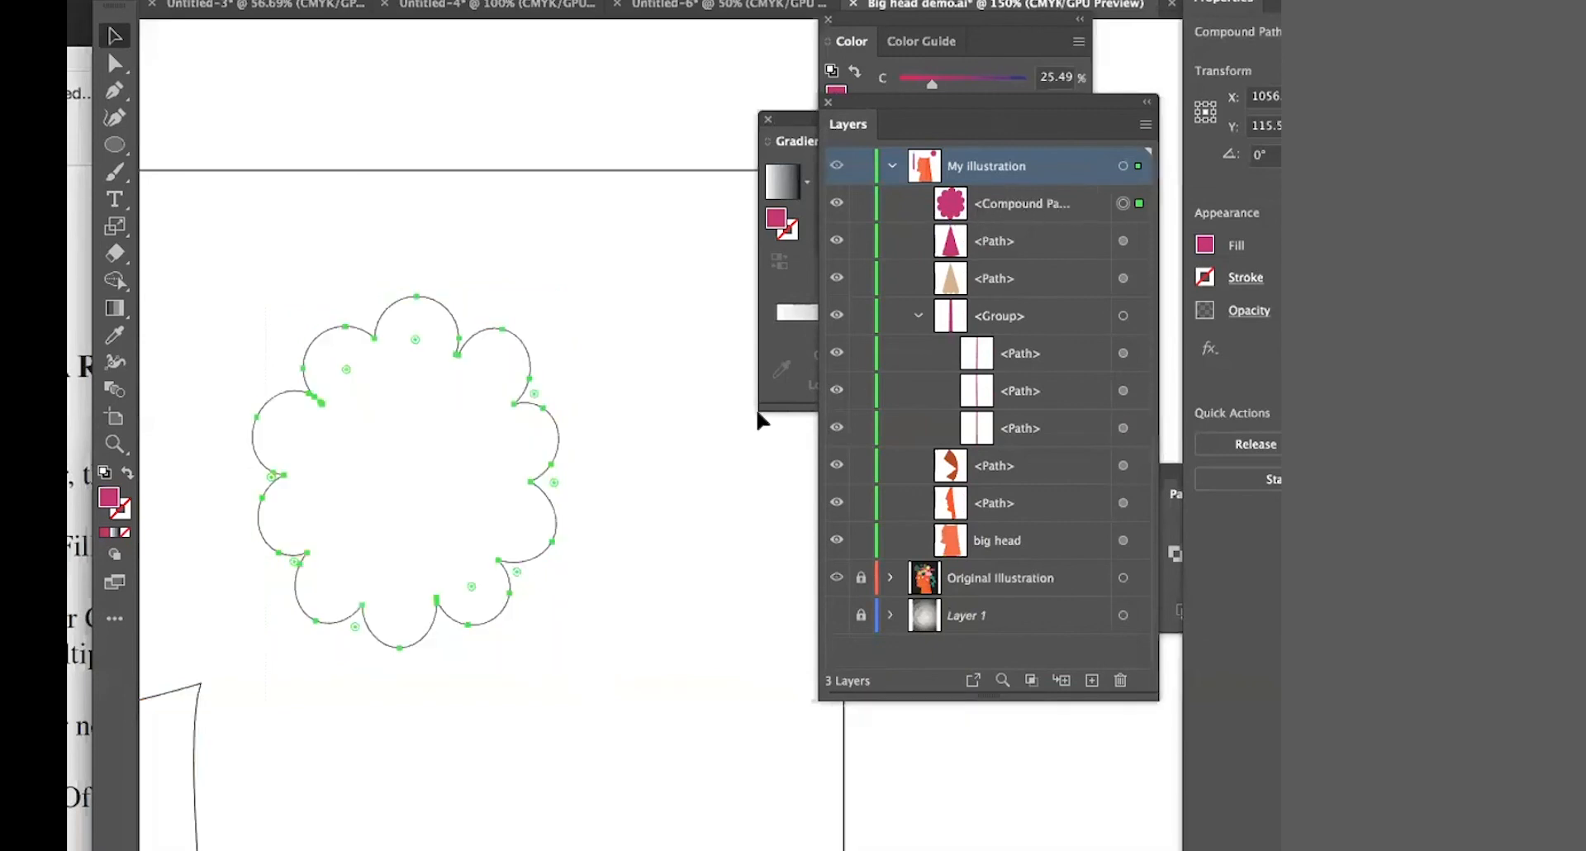
key("super+y")
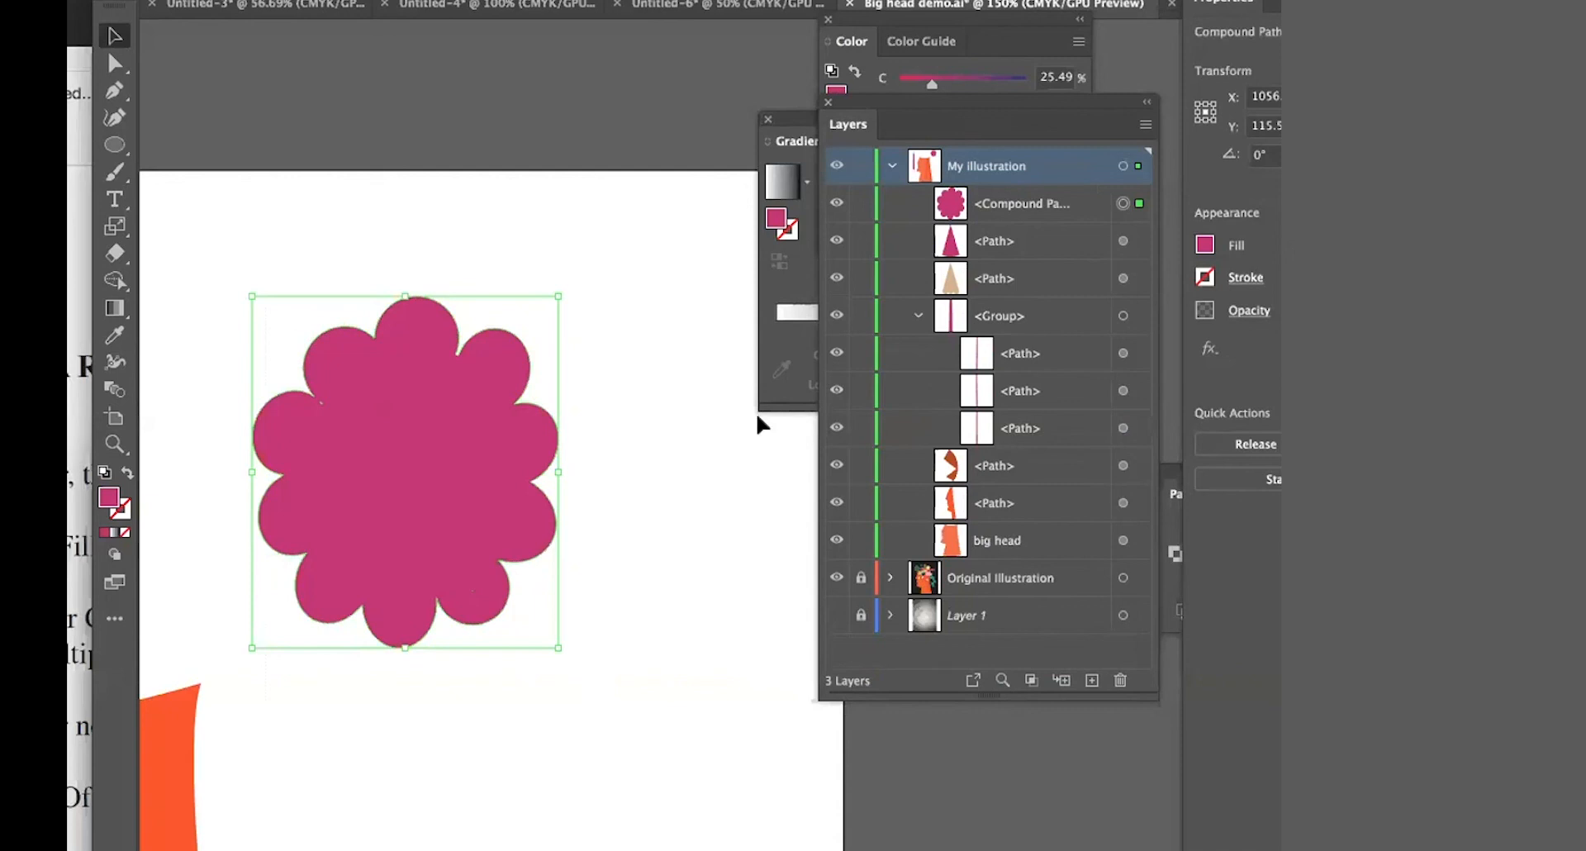
key("super+z")
left_click(674, 491)
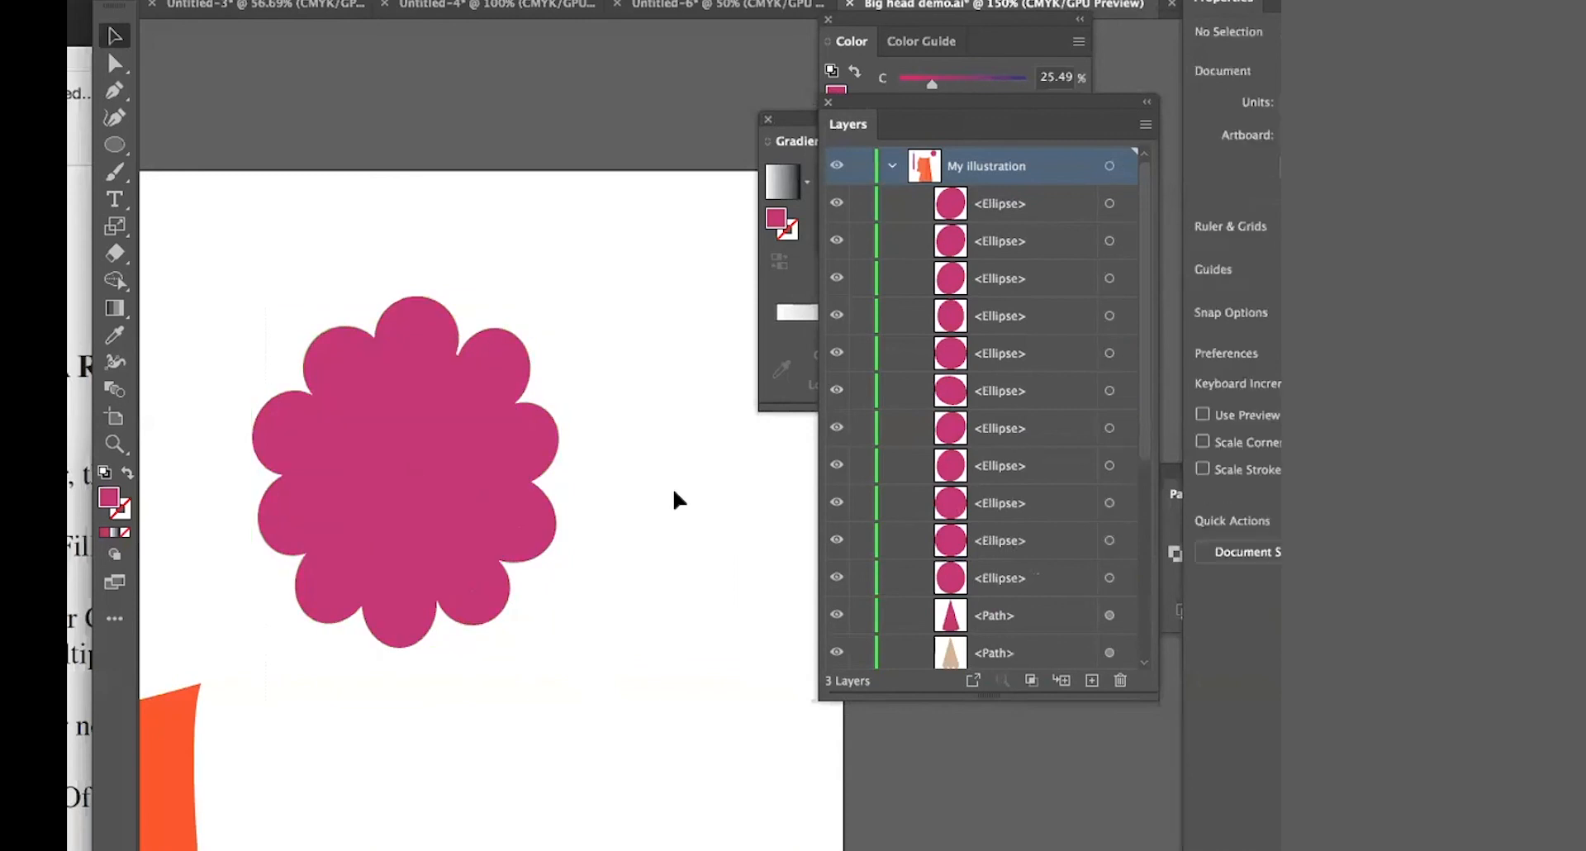
- Select all the flower's ellipses and merge them into a single shape with the Pathfinder's Unite shape mode
left_click(539, 491)
left_click(720, 422)
left_click_drag(380, 504, 631, 669)
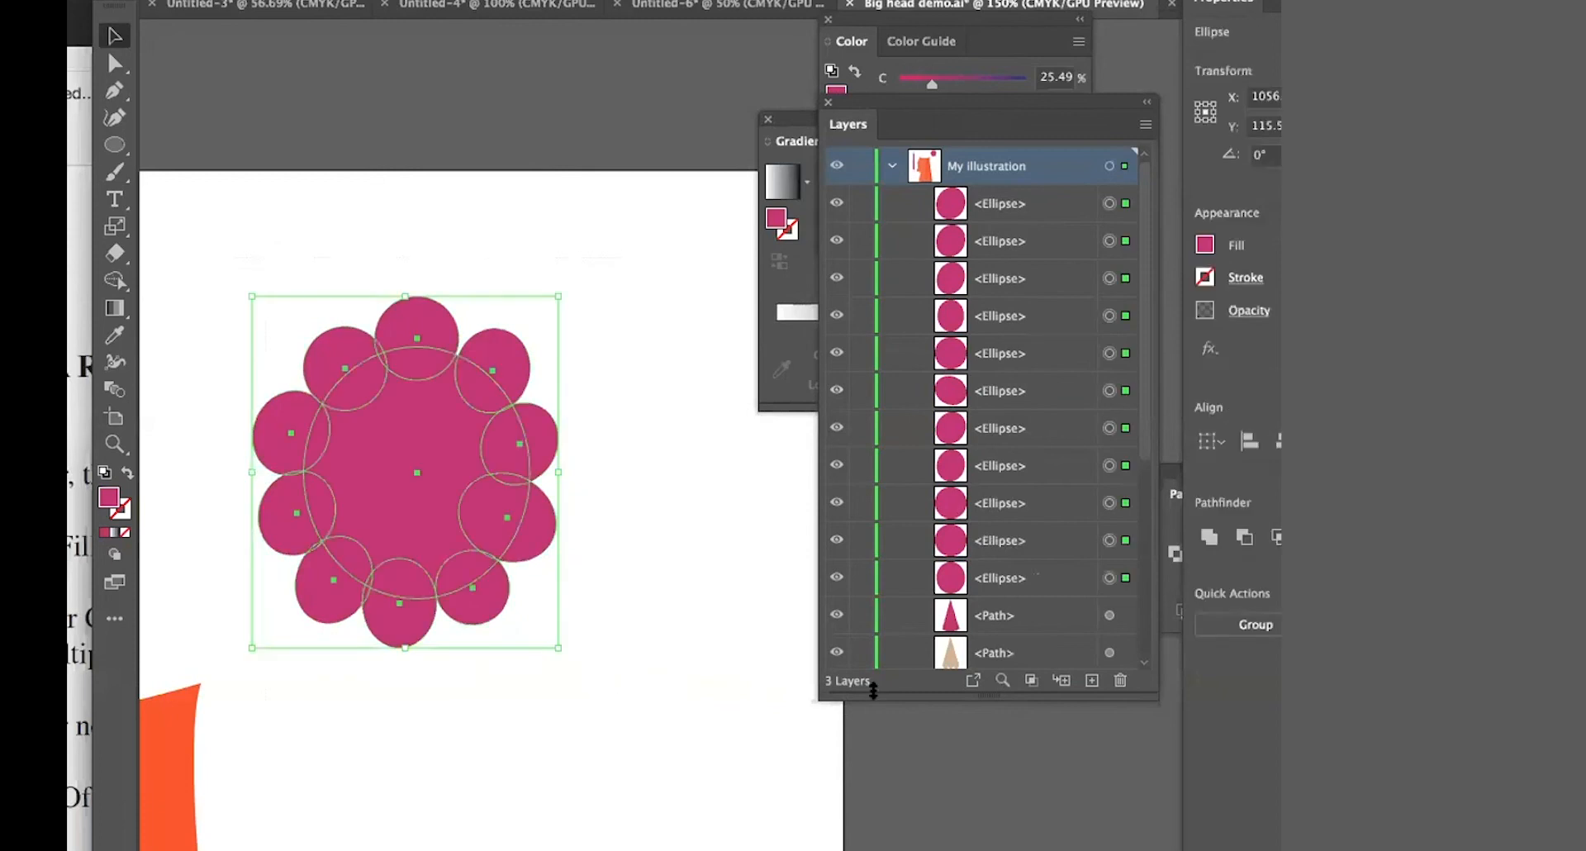
left_click(1162, 509)
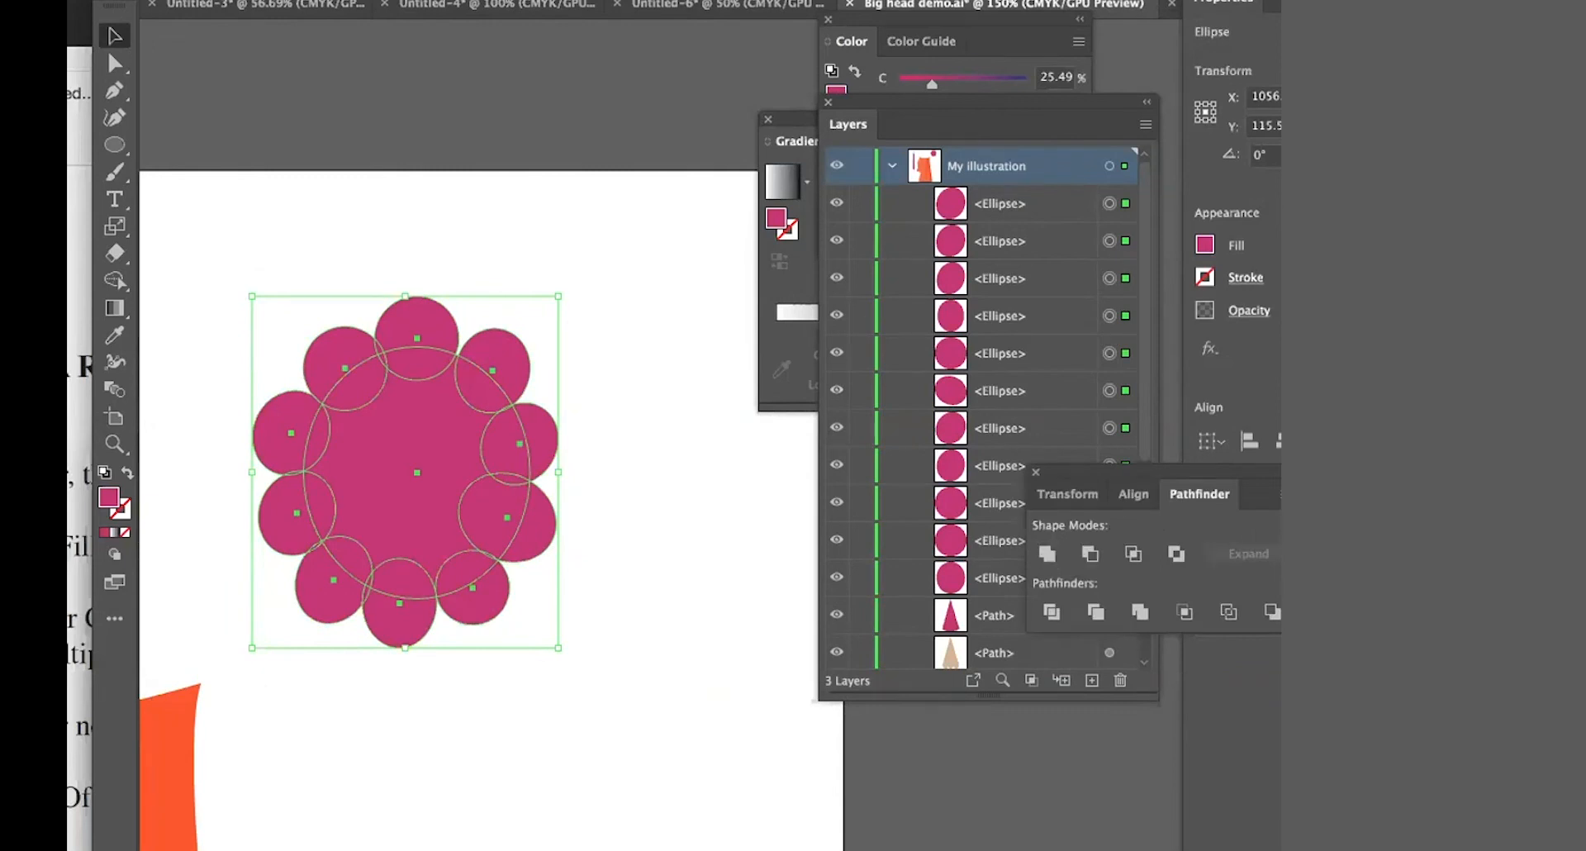
left_click(1047, 551)
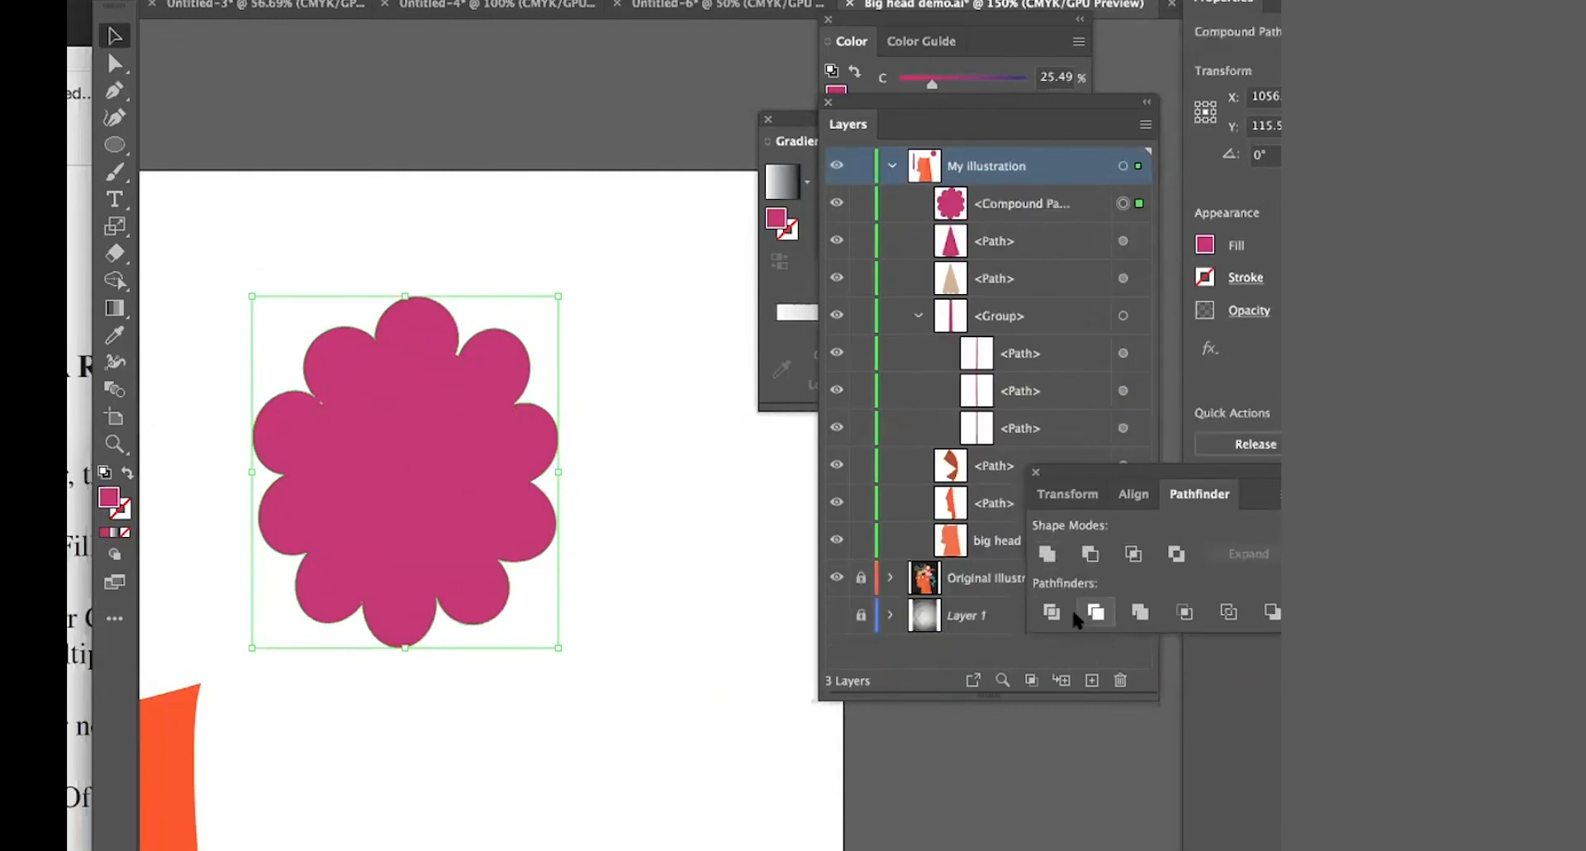
left_click(691, 671)
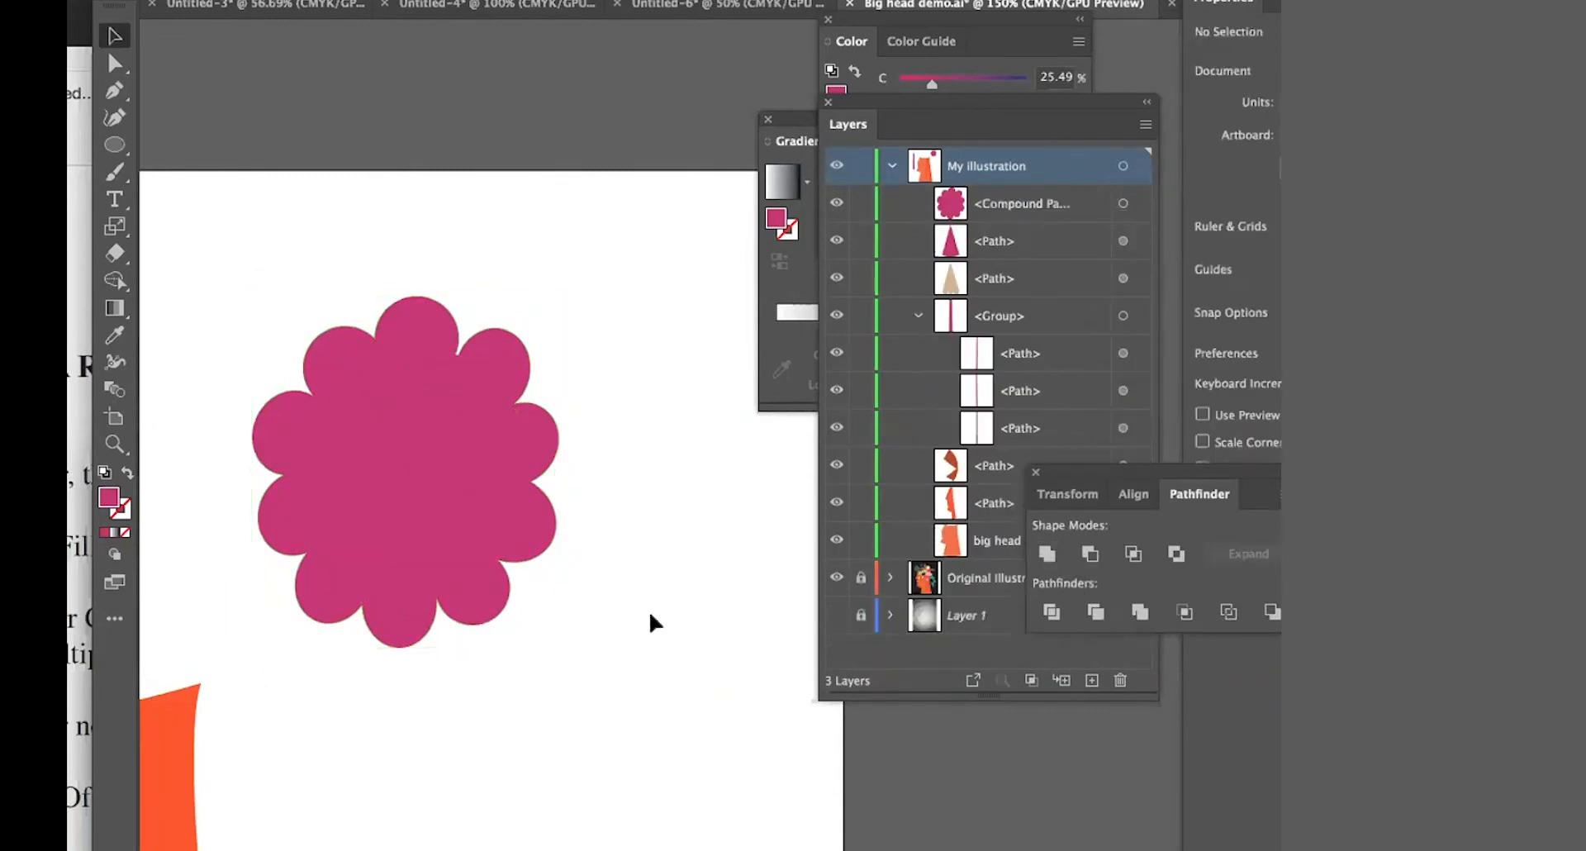
- Fill the merged magenta flower with a radial white-to-black gradient
left_click(469, 514)
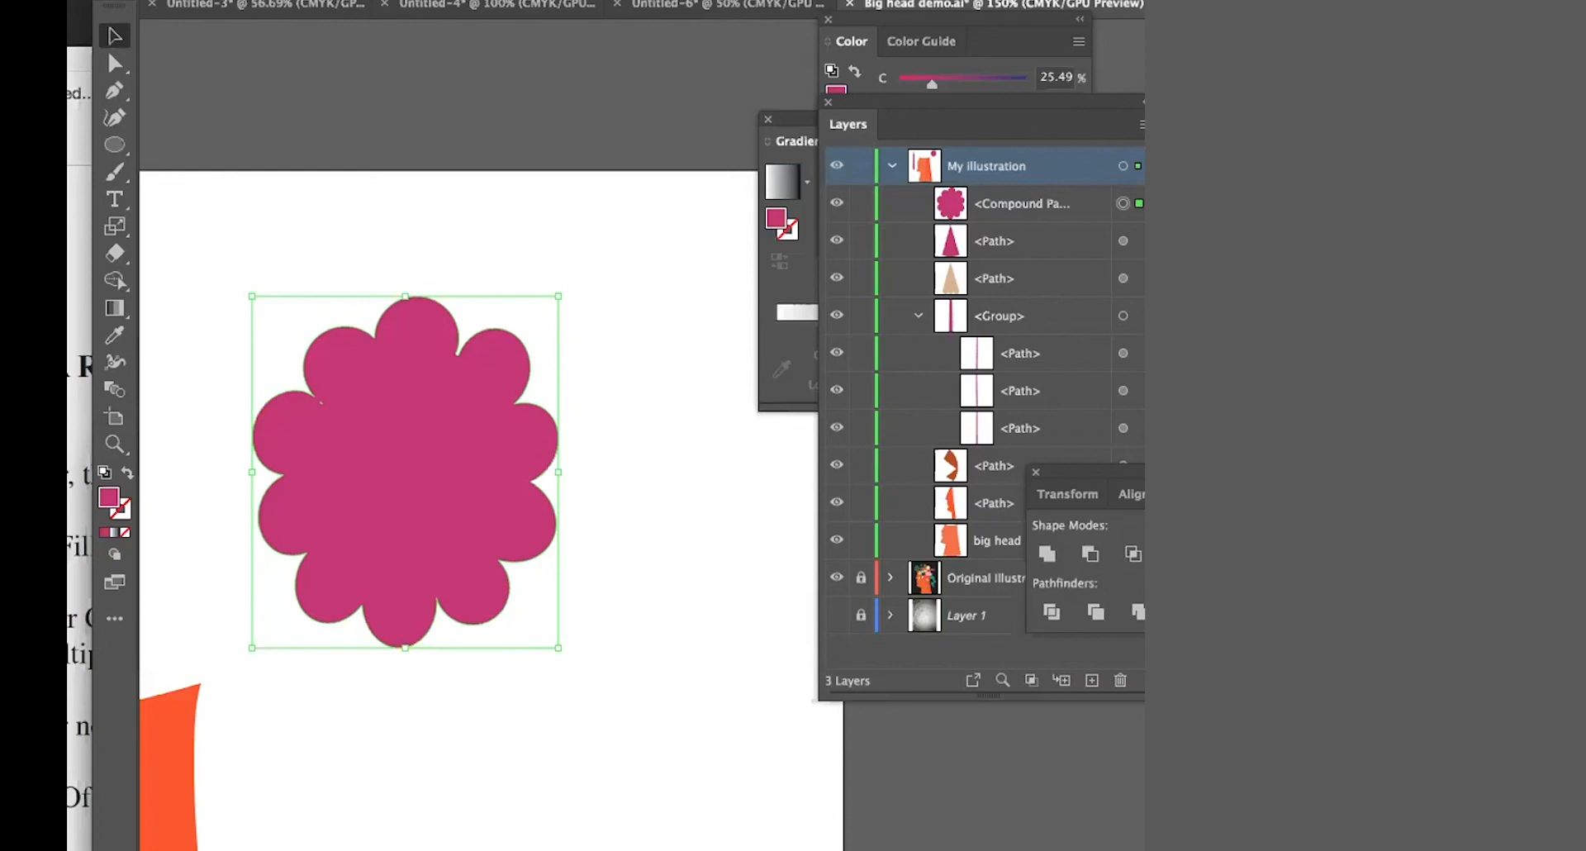
key("space")
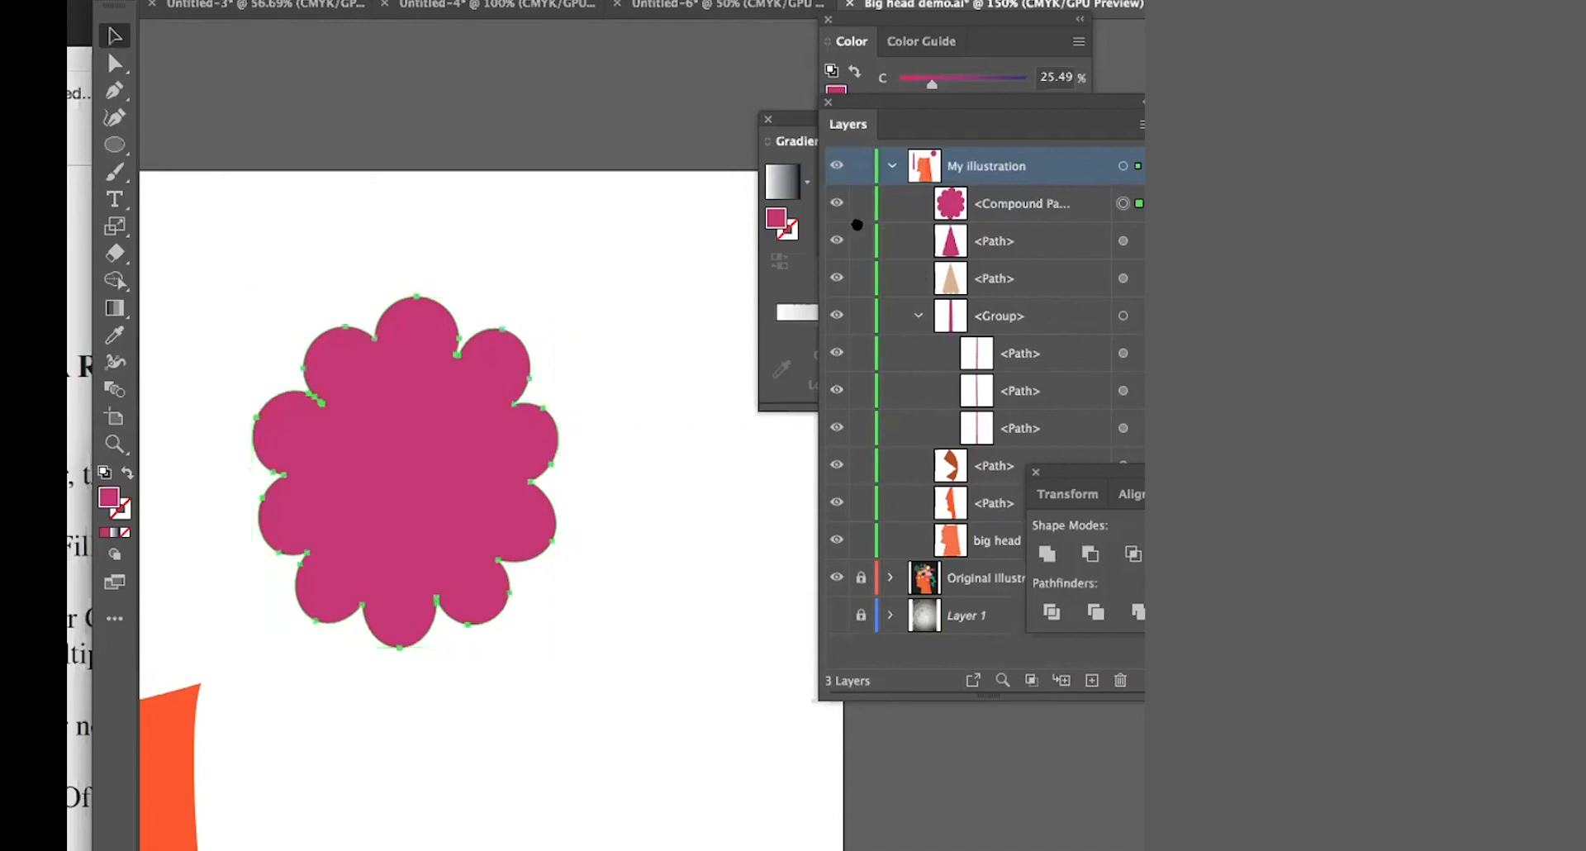
left_click_drag(415, 353, 423, 349)
key("space")
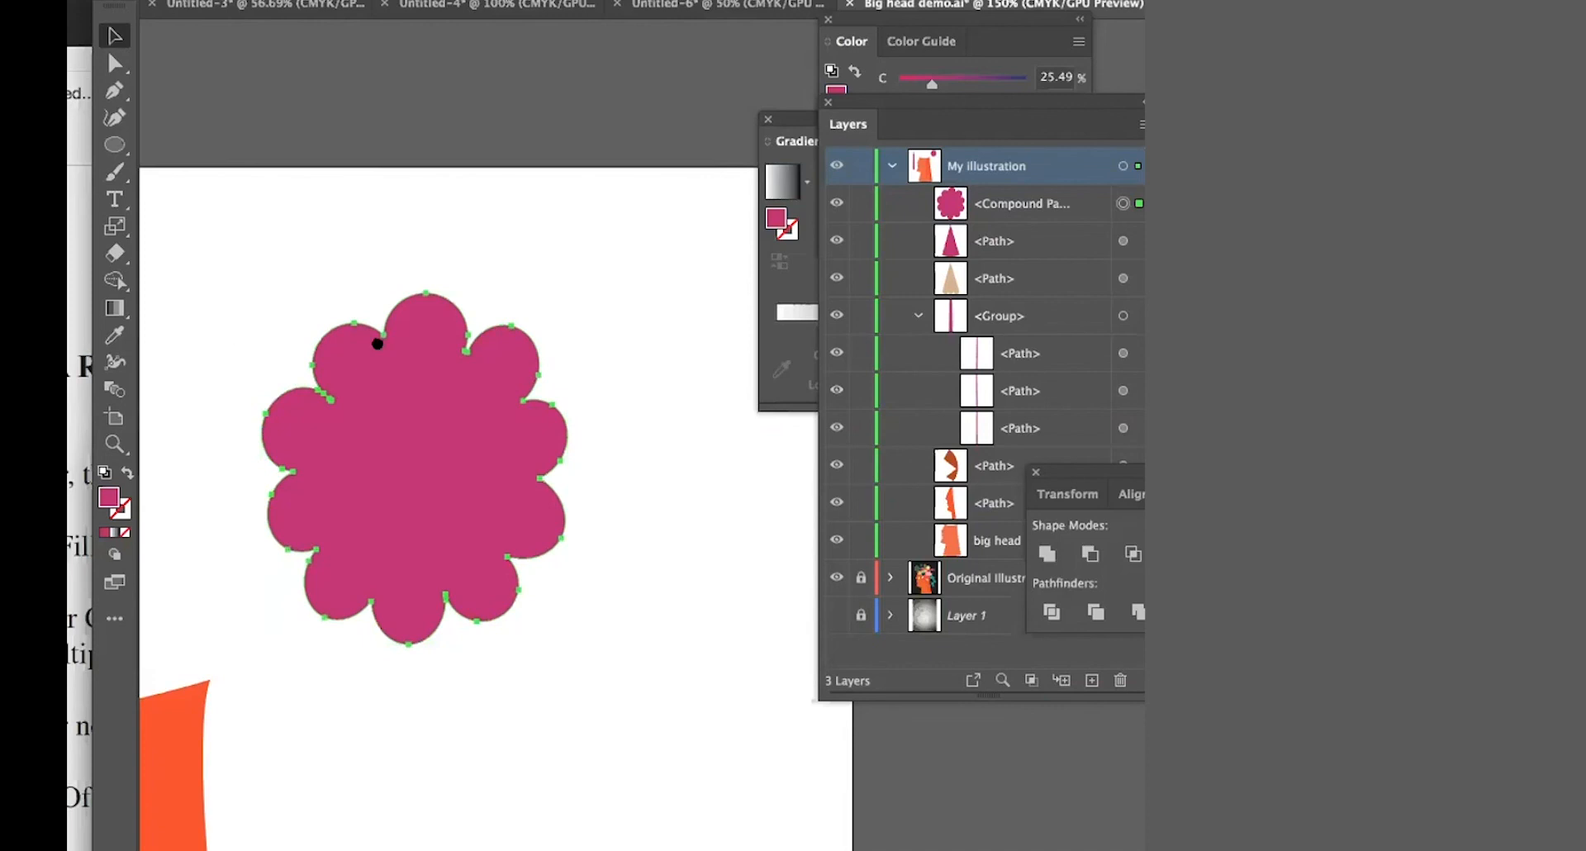
left_click_drag(229, 333, 847, 403)
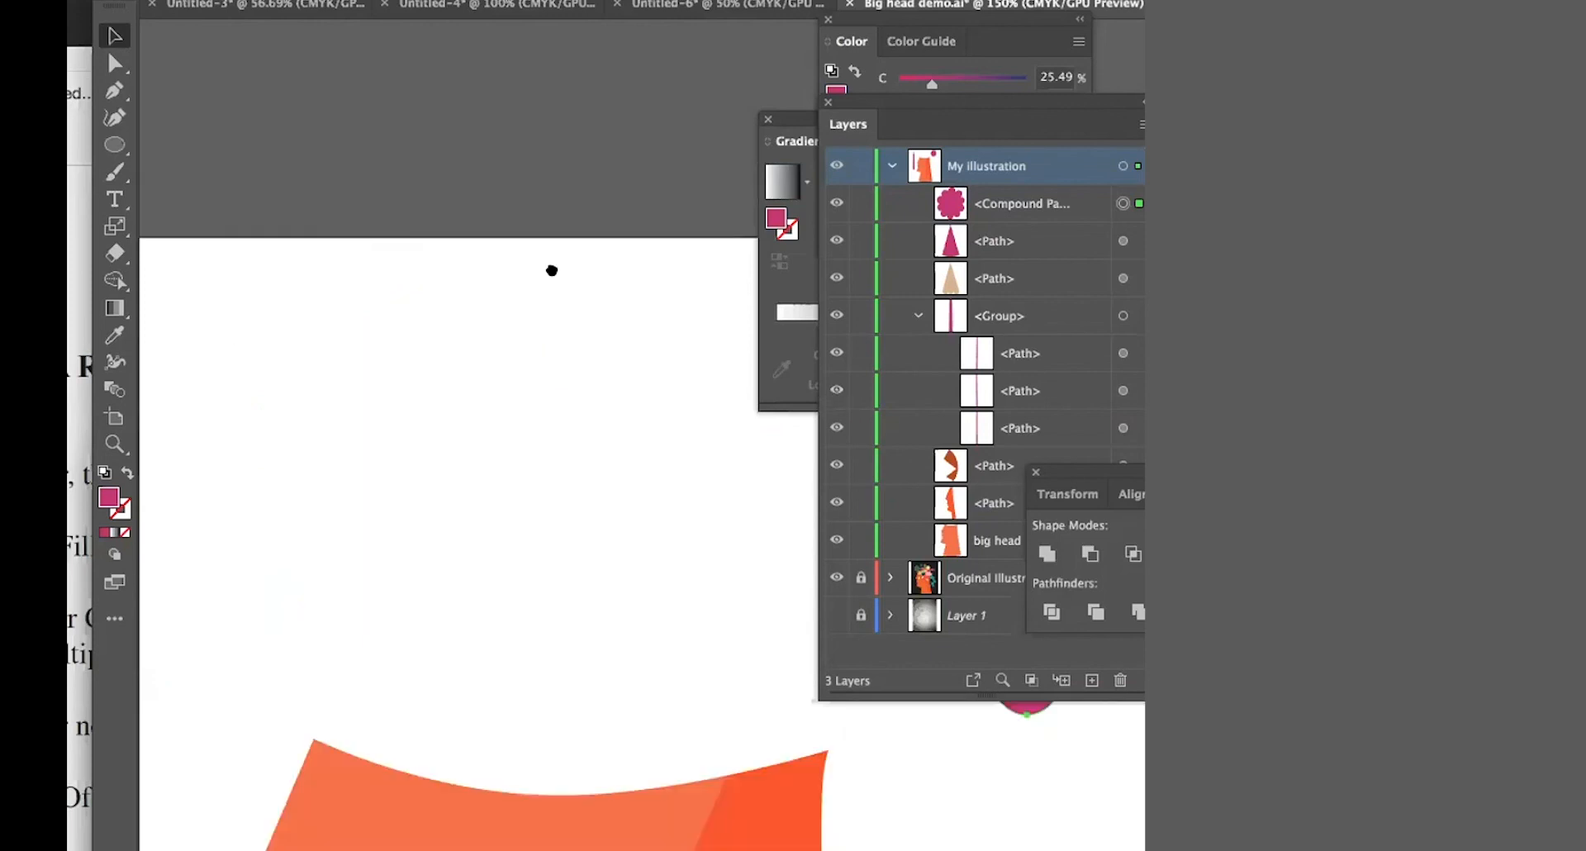
key("super+minus")
key("super+minus")
key("super+minus")
key("space")
left_click_drag(597, 368, 675, 357)
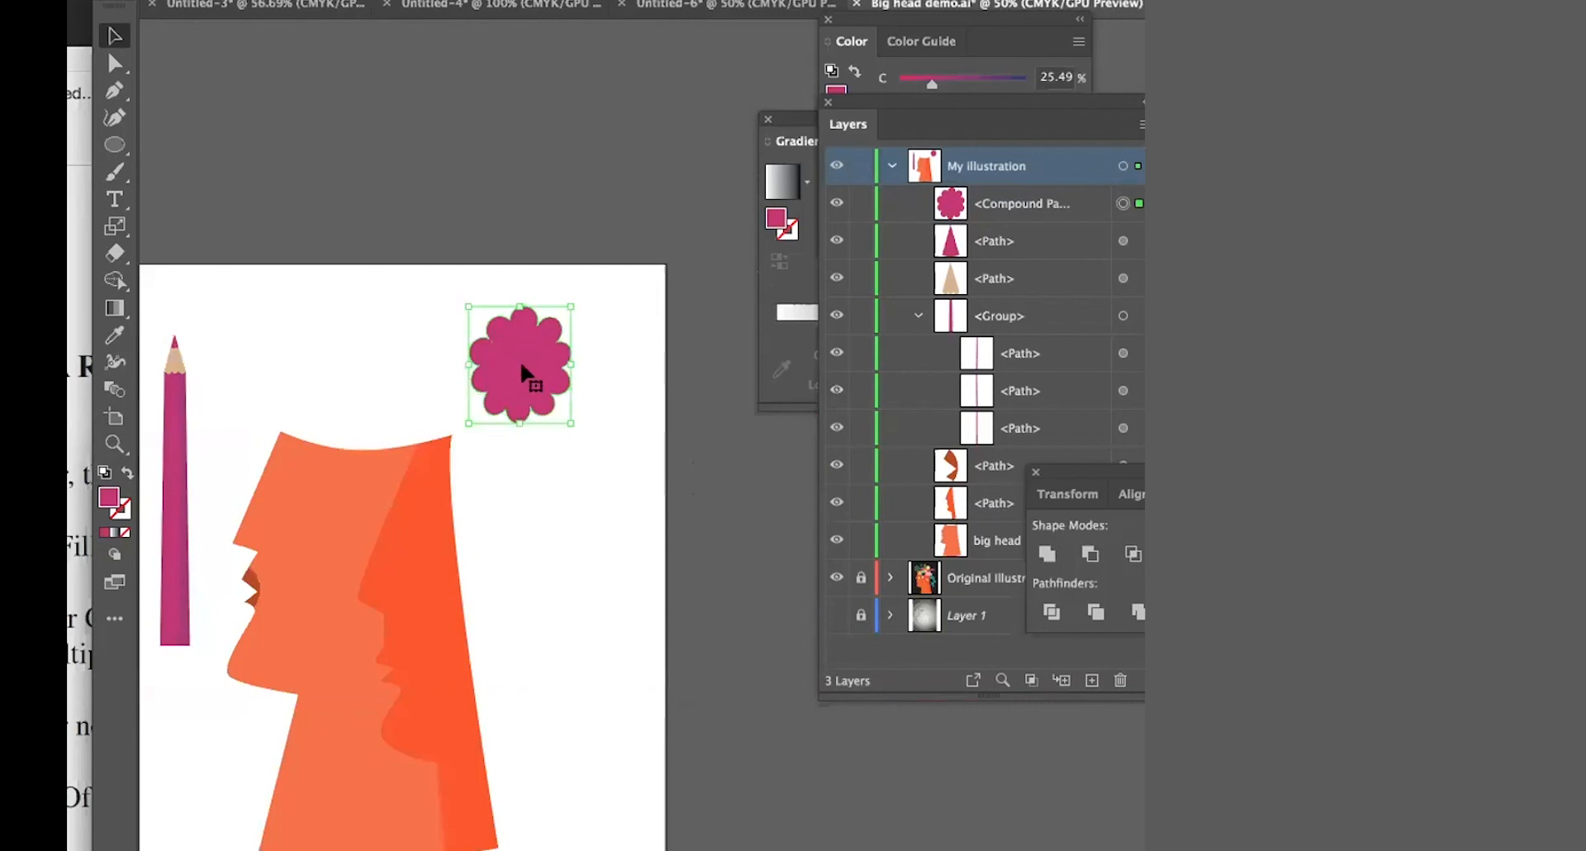
left_click_drag(768, 121, 642, 87)
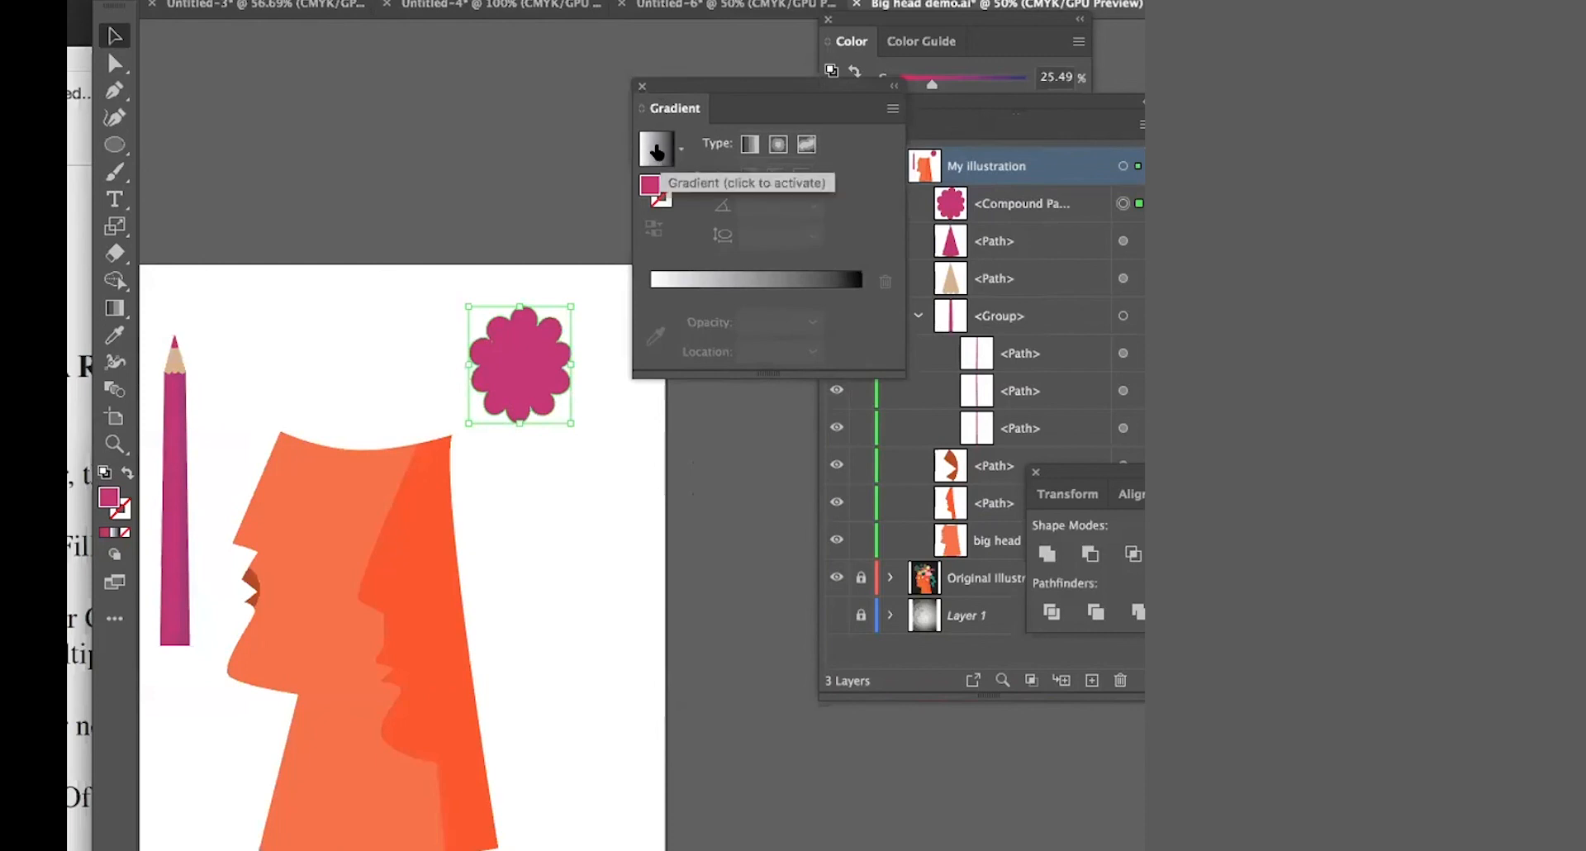
left_click(657, 151)
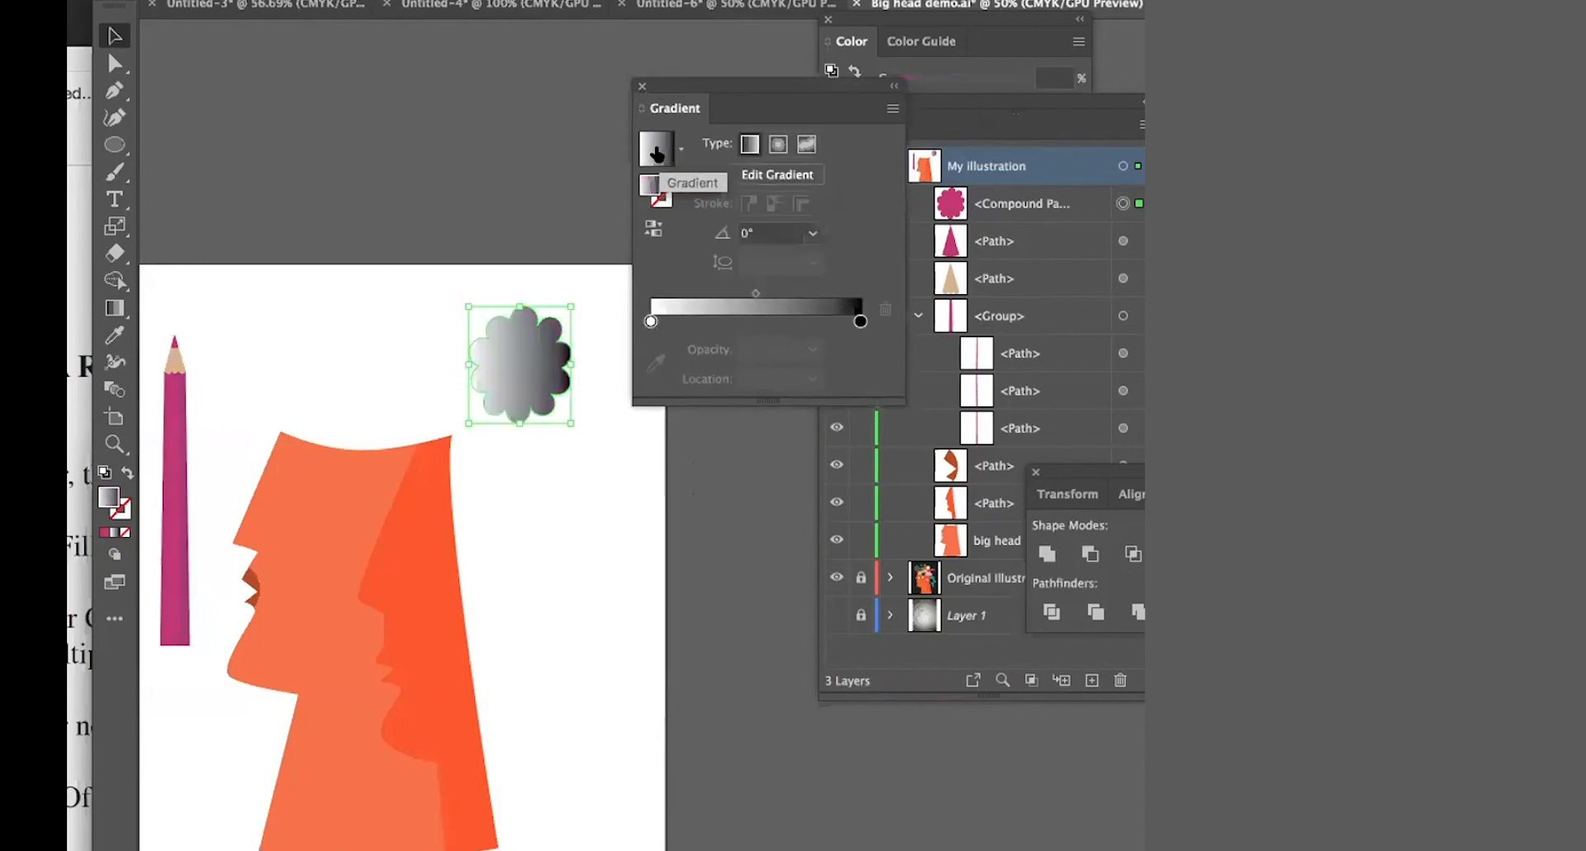
left_click(777, 146)
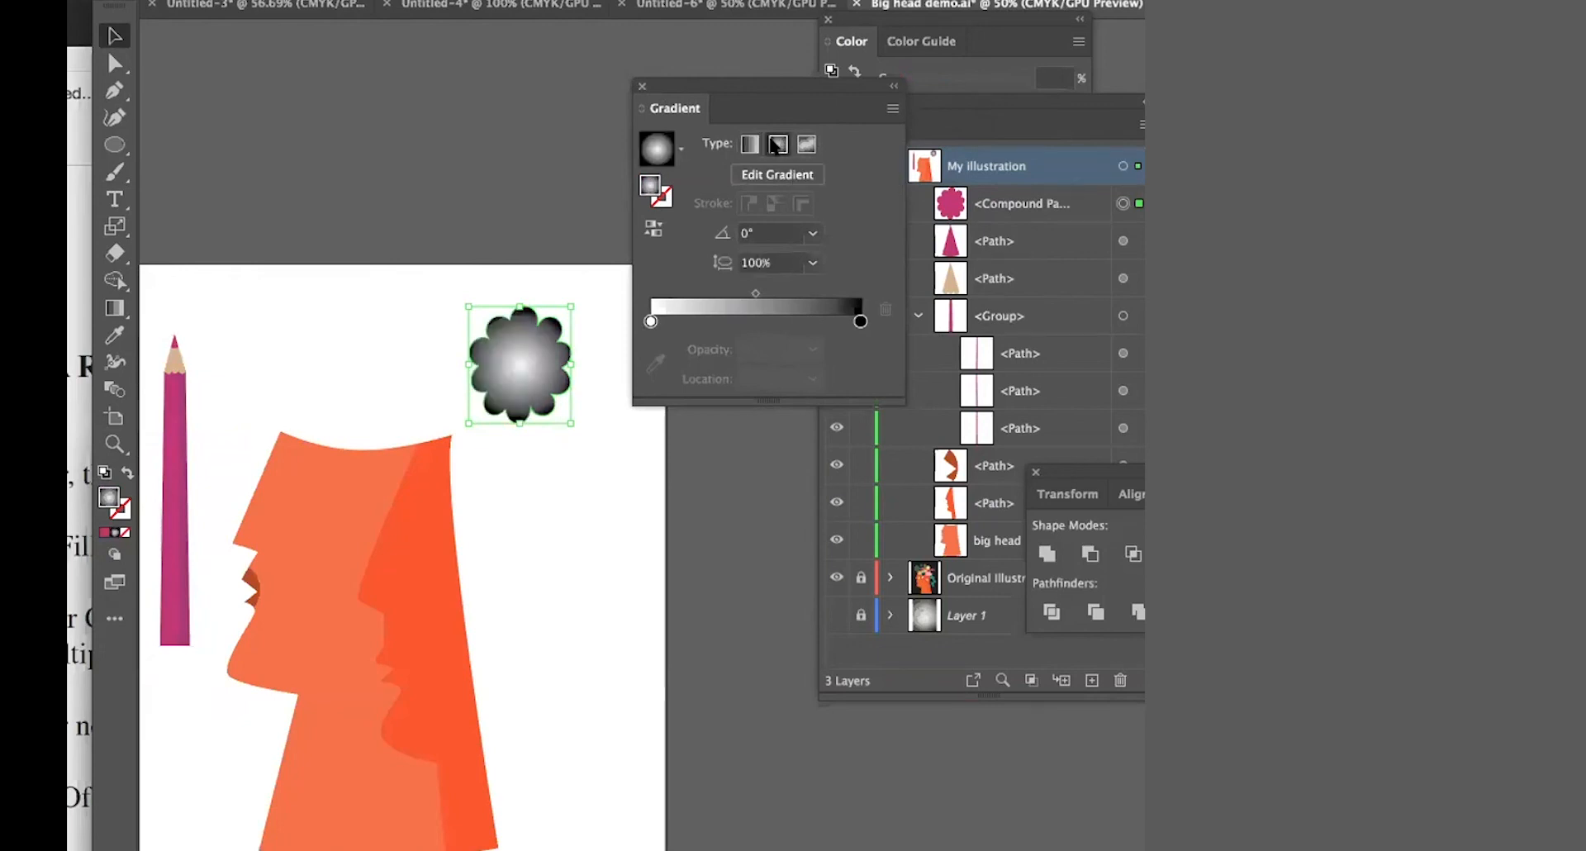
left_click(650, 321)
double_click(650, 320)
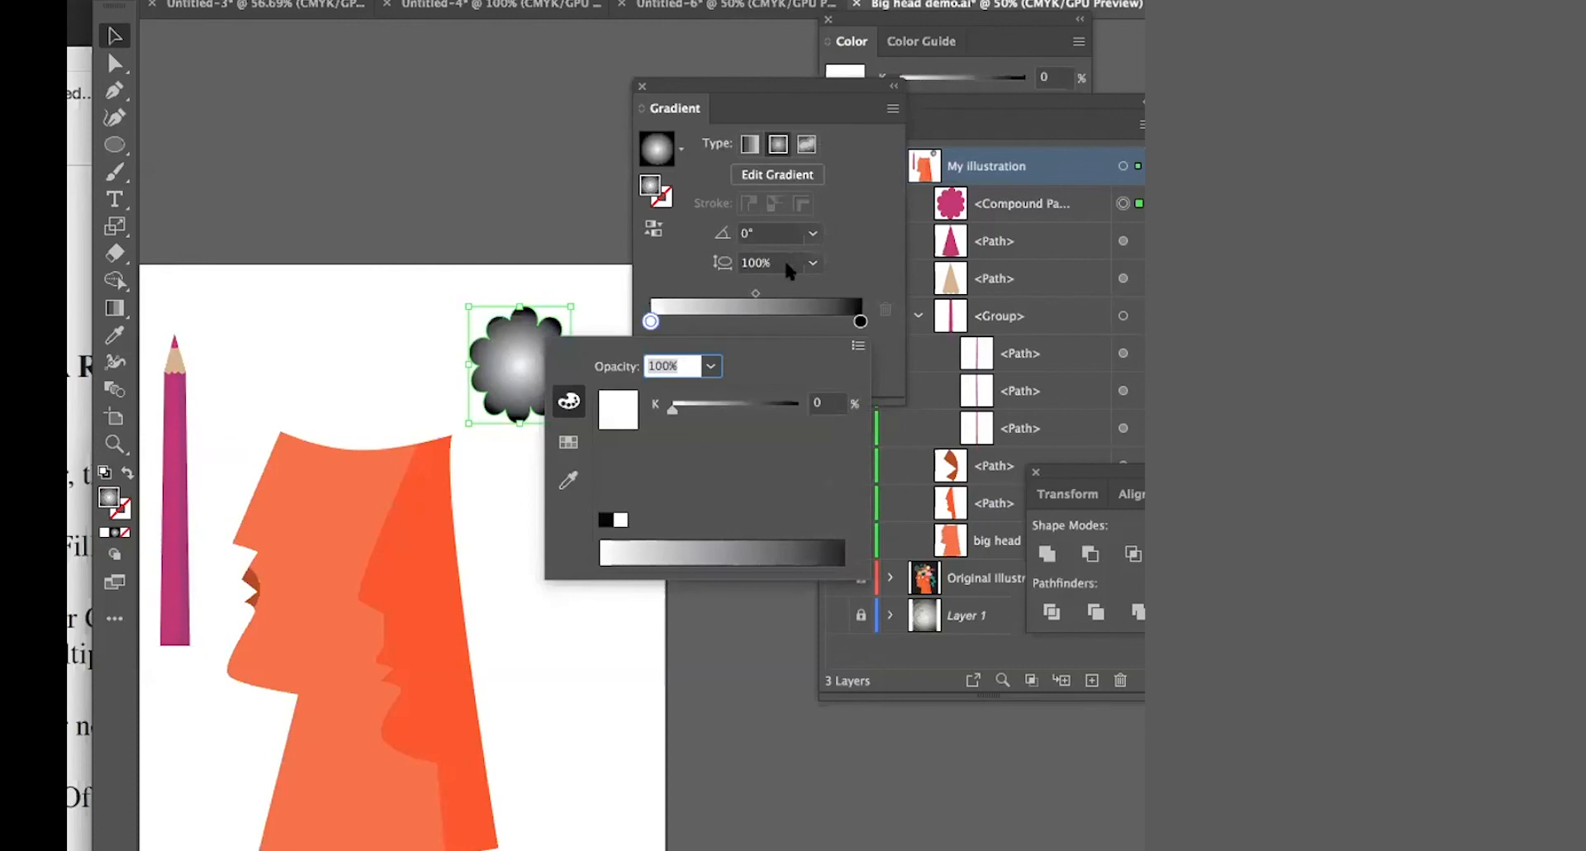
left_click(861, 104)
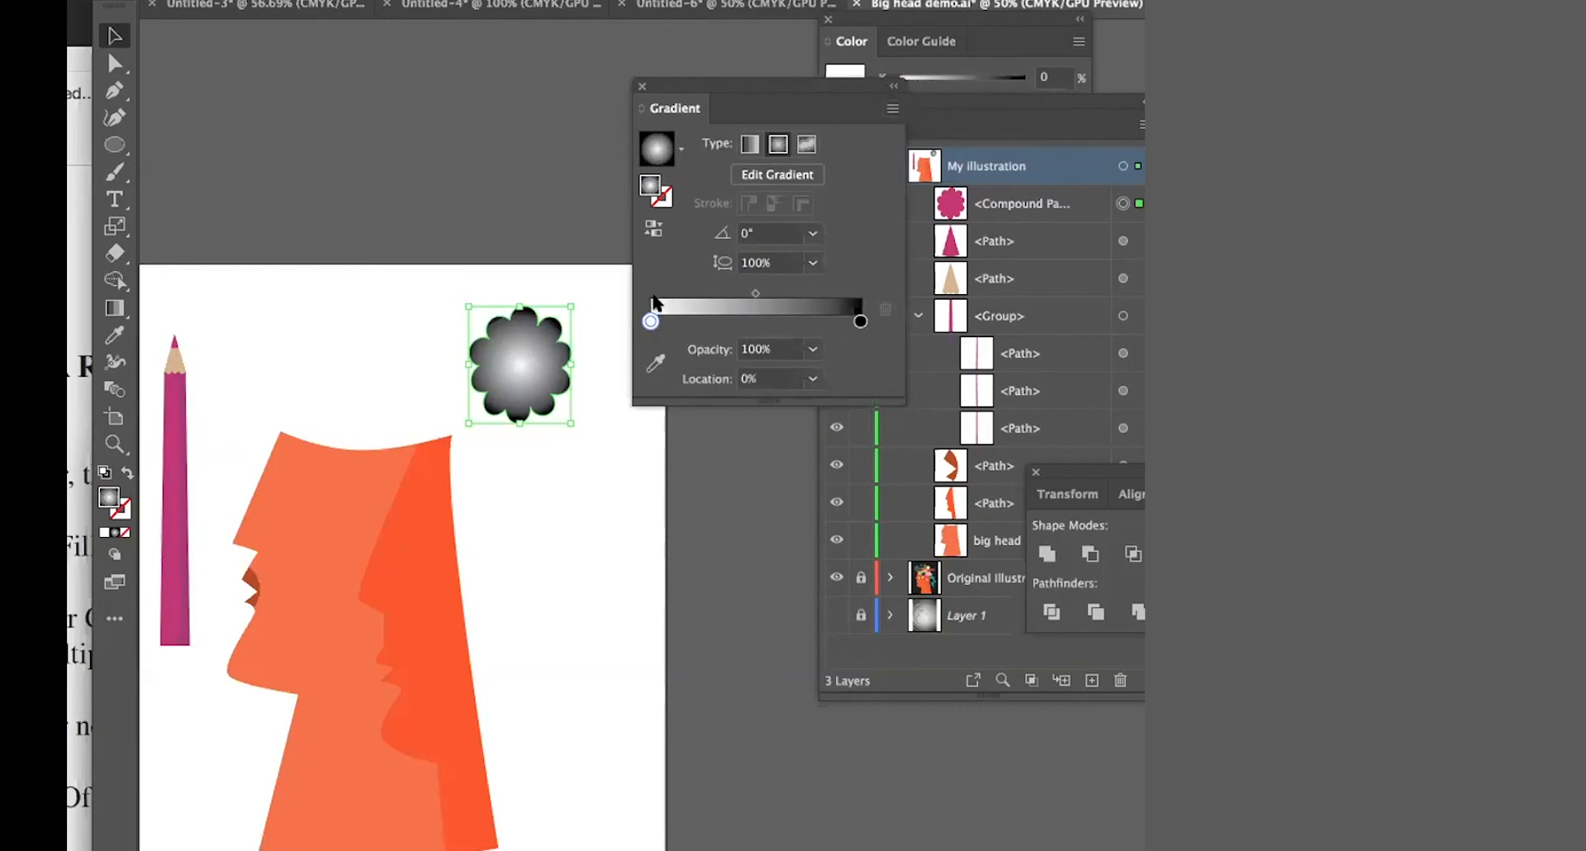
left_click_drag(650, 320, 651, 320)
- Recolor the flower's radial gradient from the swatches, with dark green C=90 M=30 Y=95 K=30 at the center and light green at the outer stop
left_click_drag(849, 81, 768, 58)
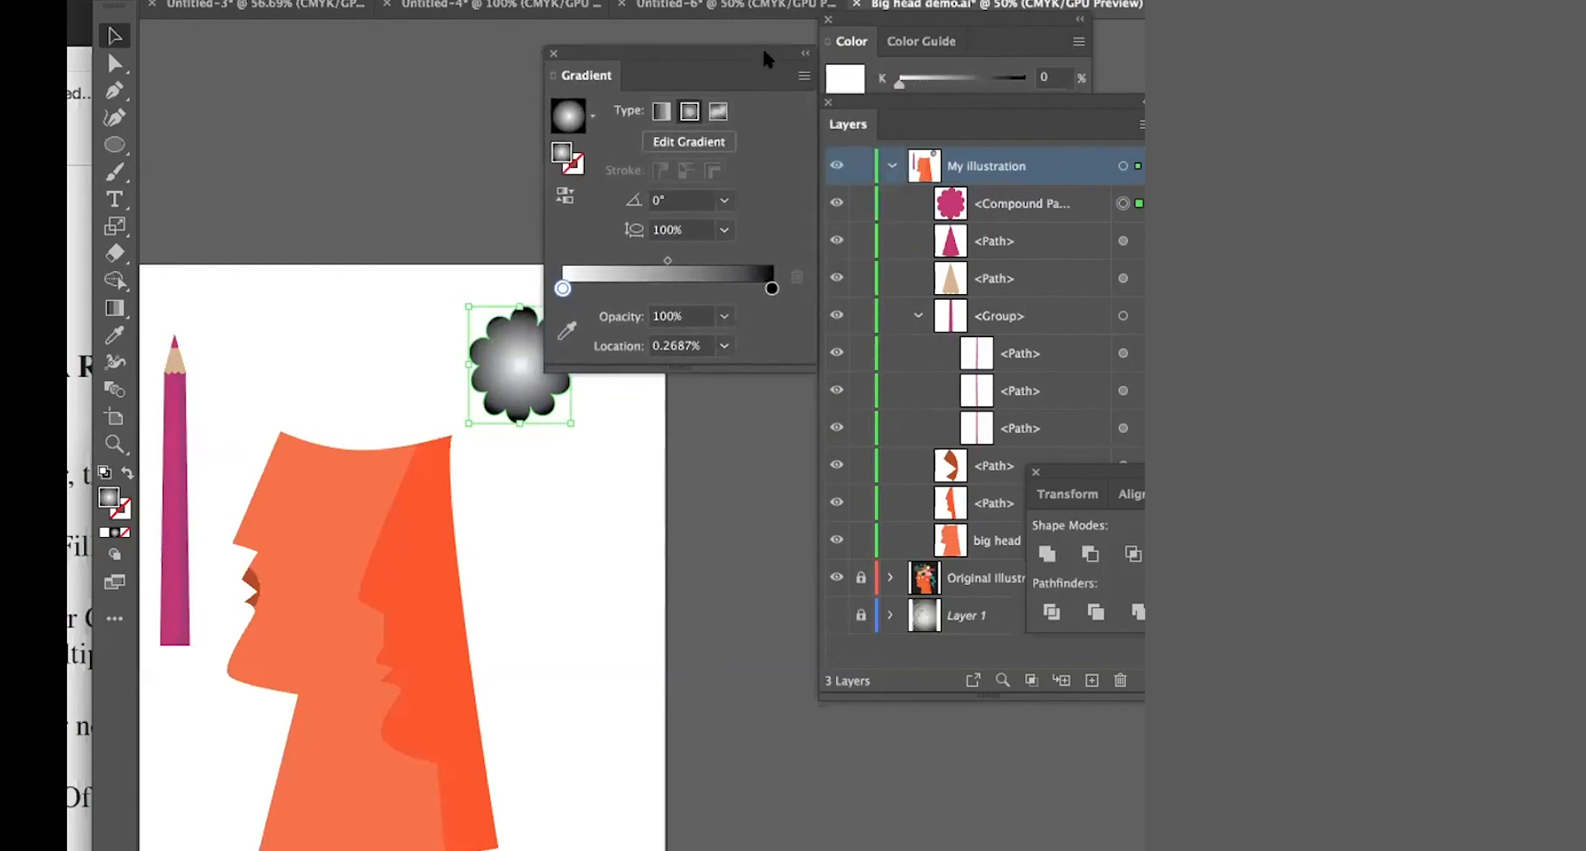
left_click(661, 2)
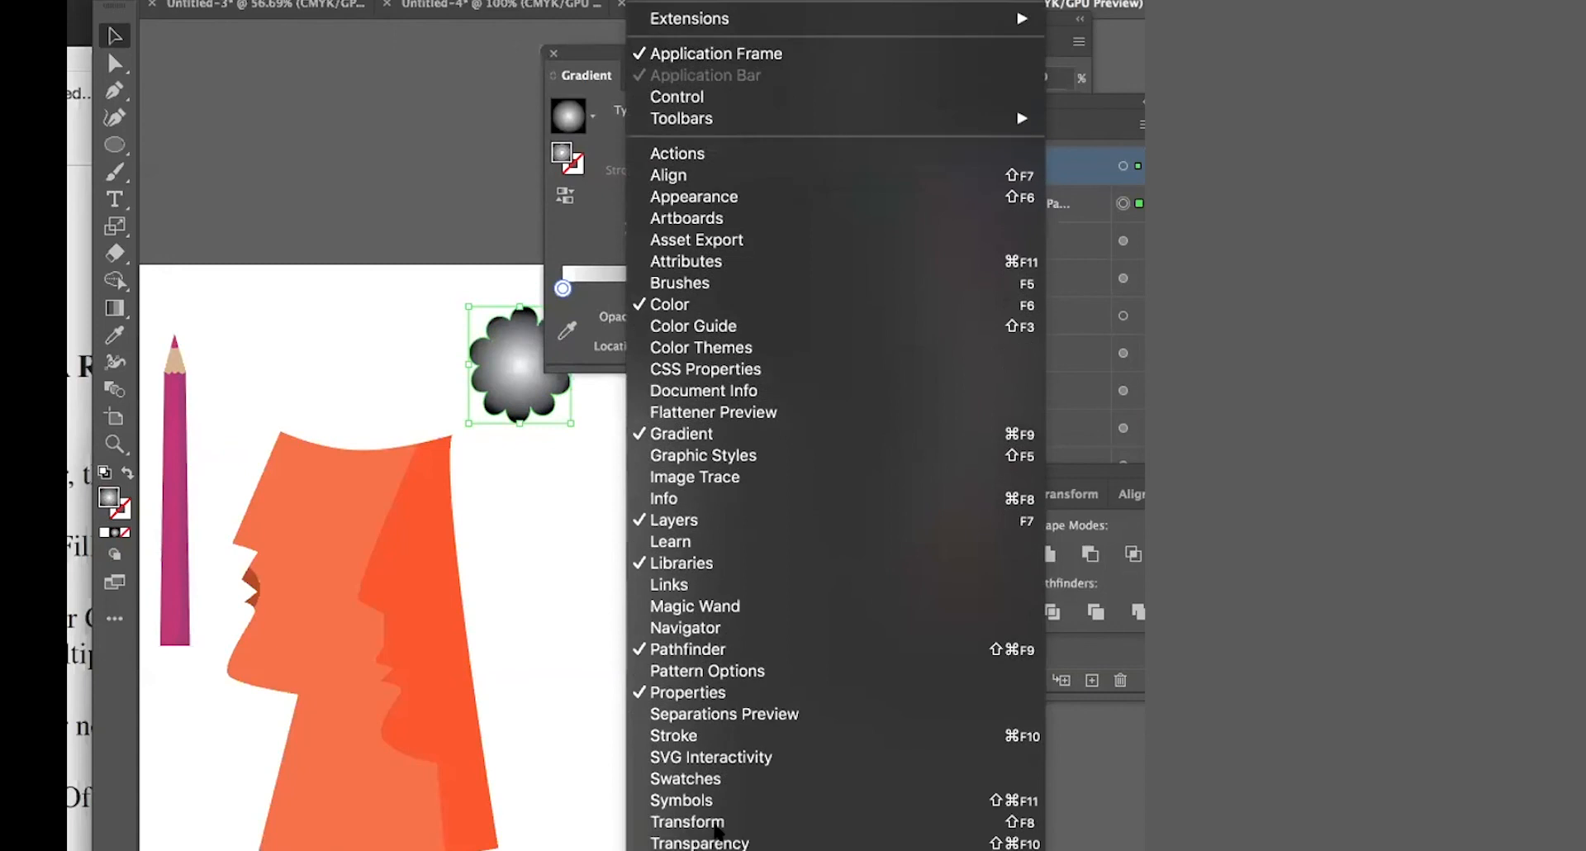
left_click(719, 778)
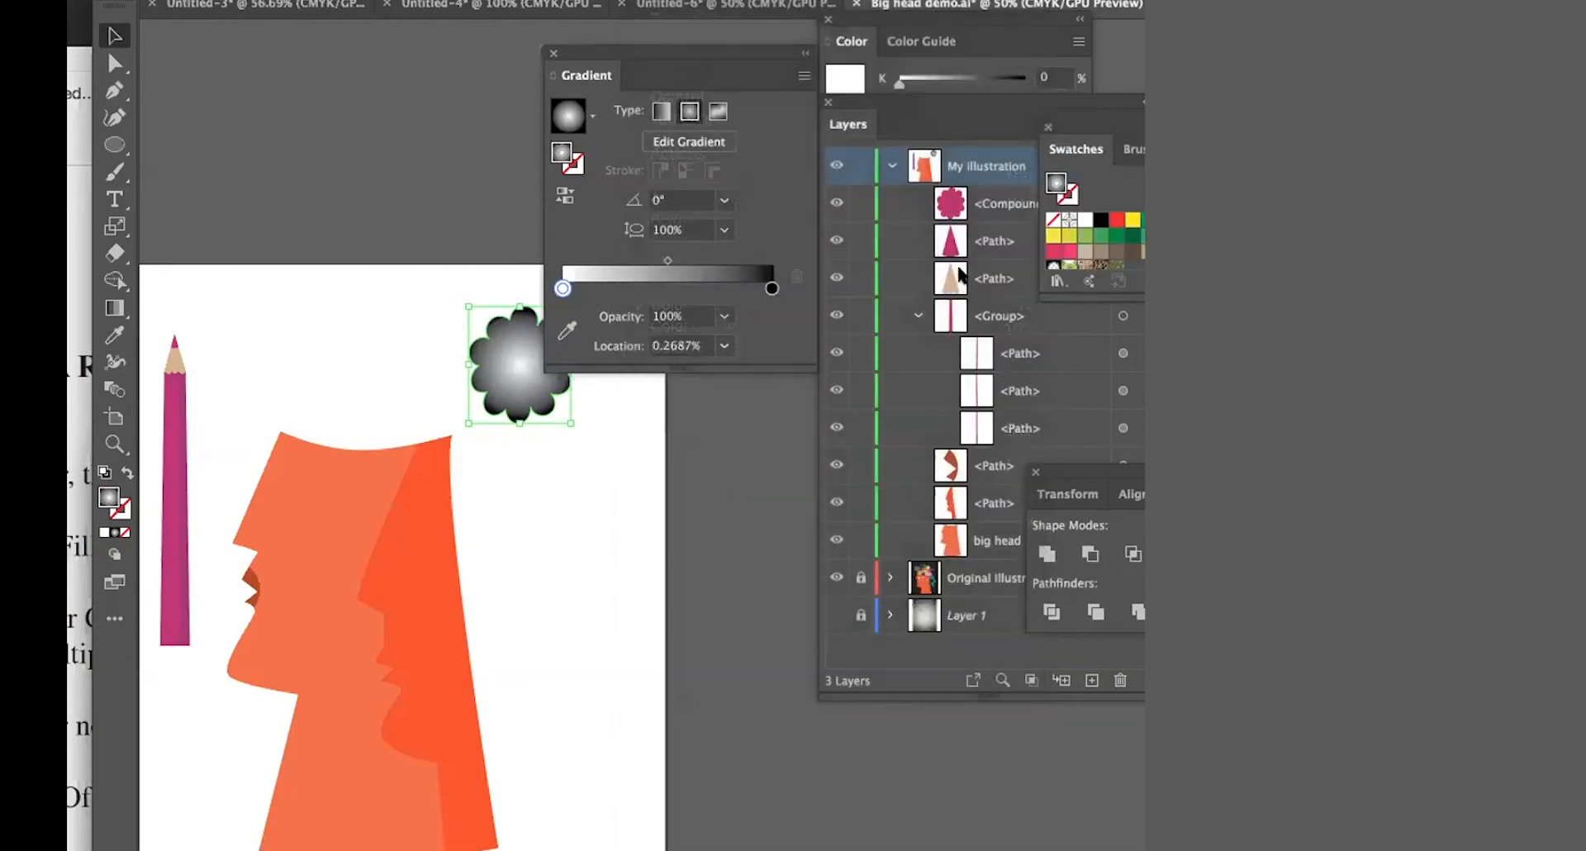
left_click_drag(1078, 121, 706, 456)
left_click_drag(703, 559, 563, 288)
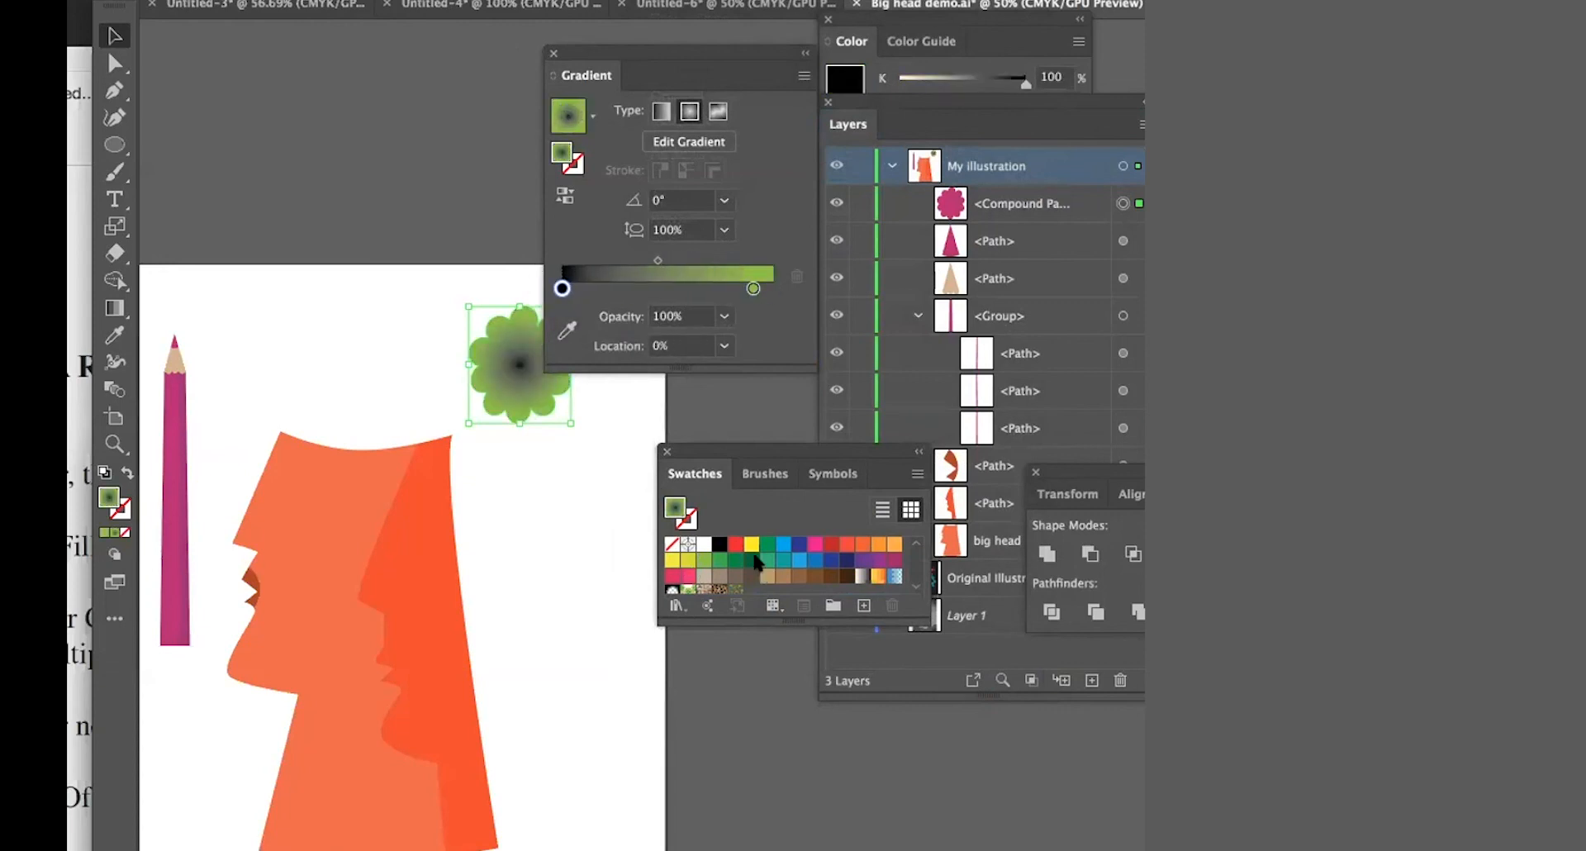
left_click_drag(751, 559, 563, 288)
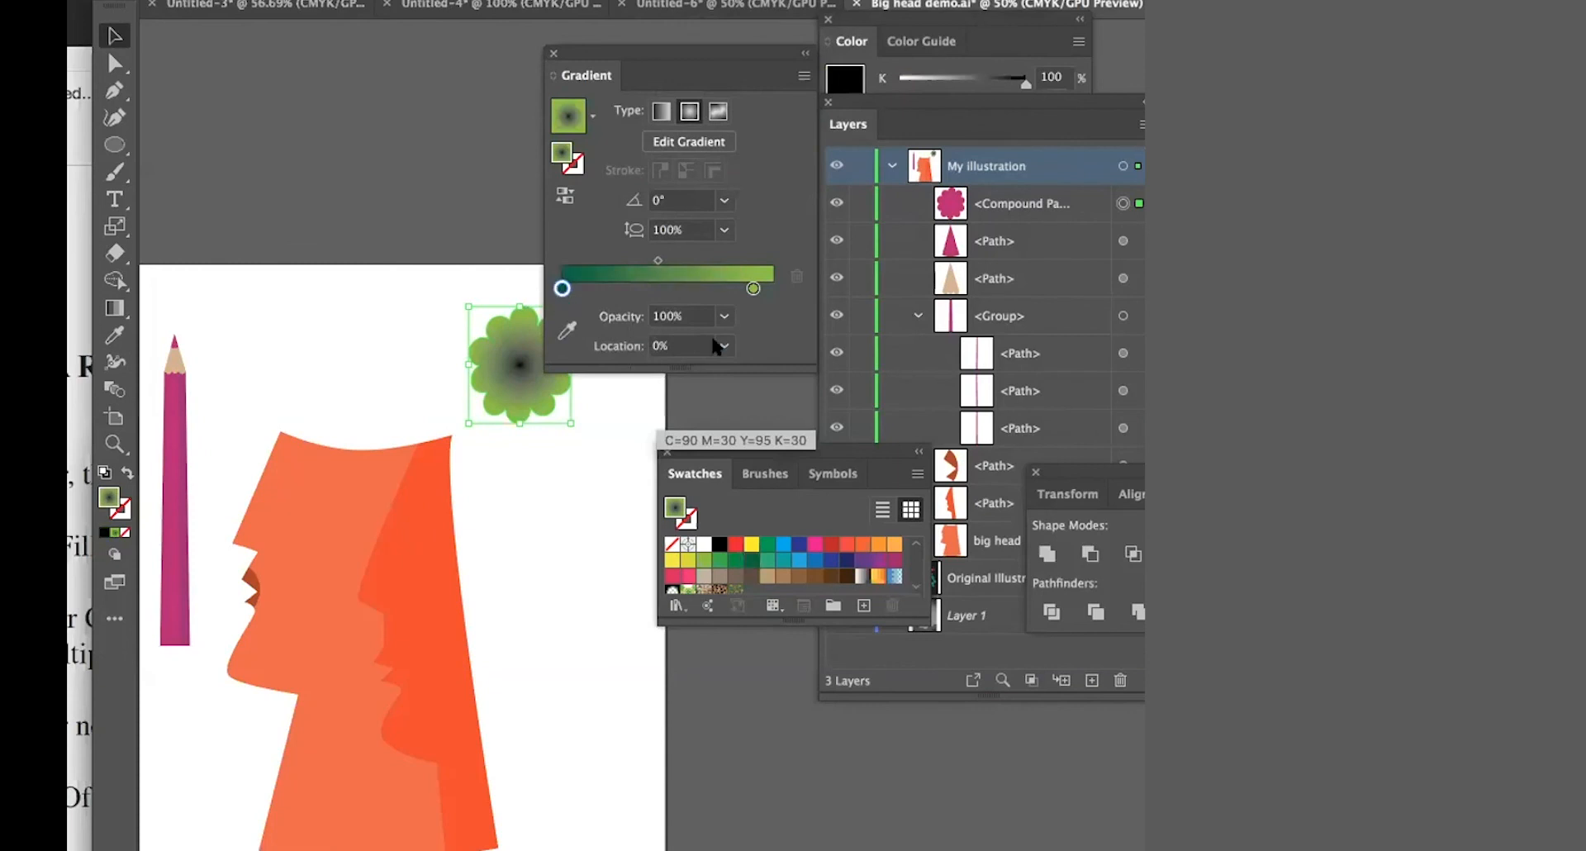
- Move the flower gradient's light green stop inward and add a yellow outermost stop with C=17.65, M=0, Y=100, K=0
left_click_drag(643, 48, 693, 40)
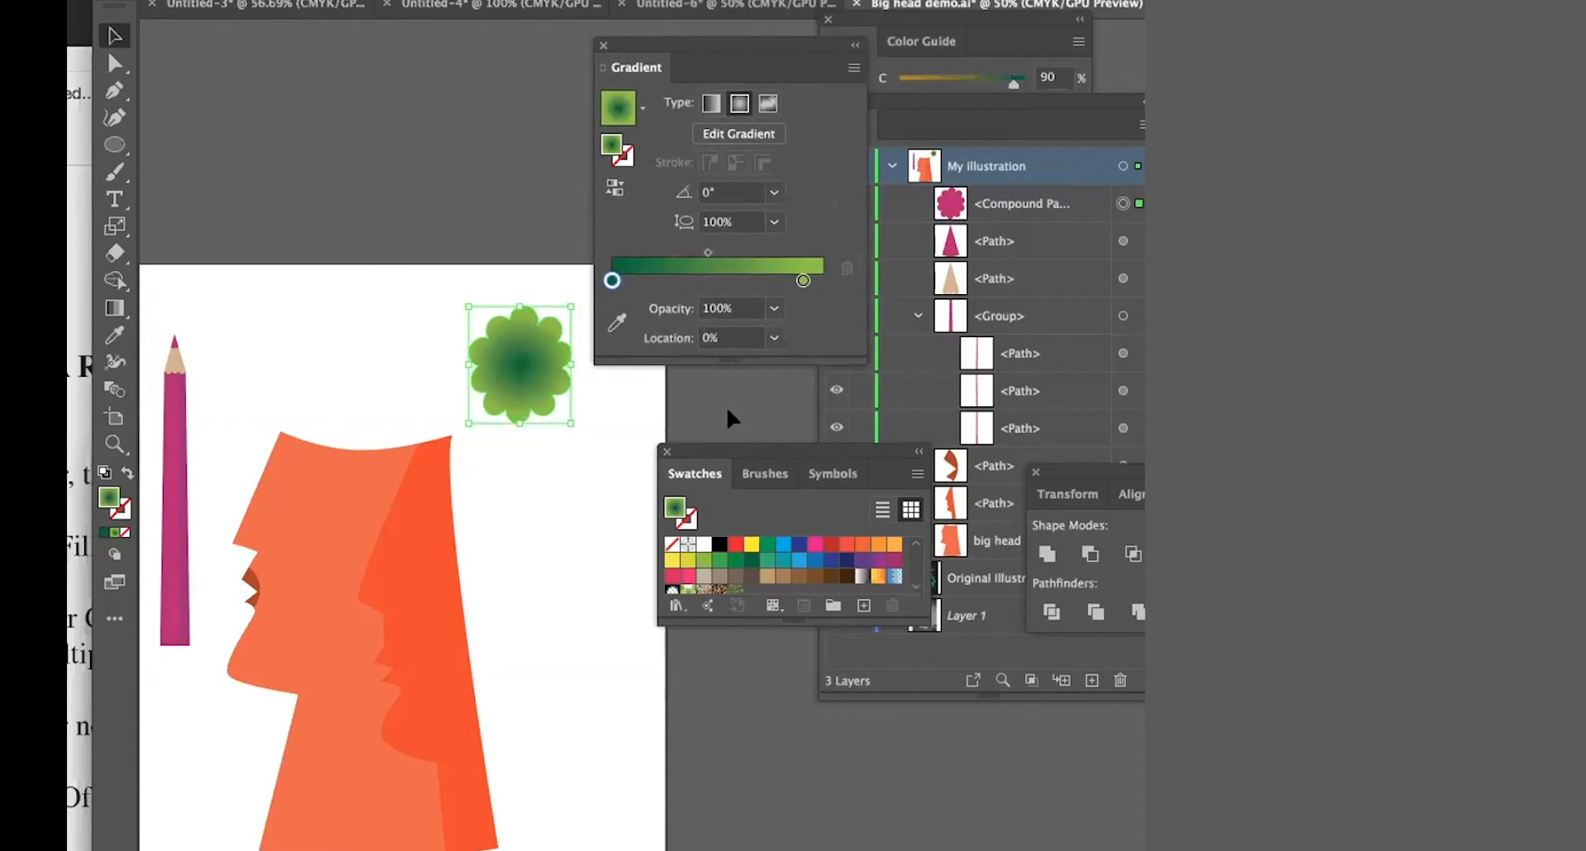
mouse_move(803, 280)
left_mouse_down()
mouse_move(749, 272)
mouse_move(821, 283)
left_mouse_up()
left_click(820, 281)
double_click(820, 282)
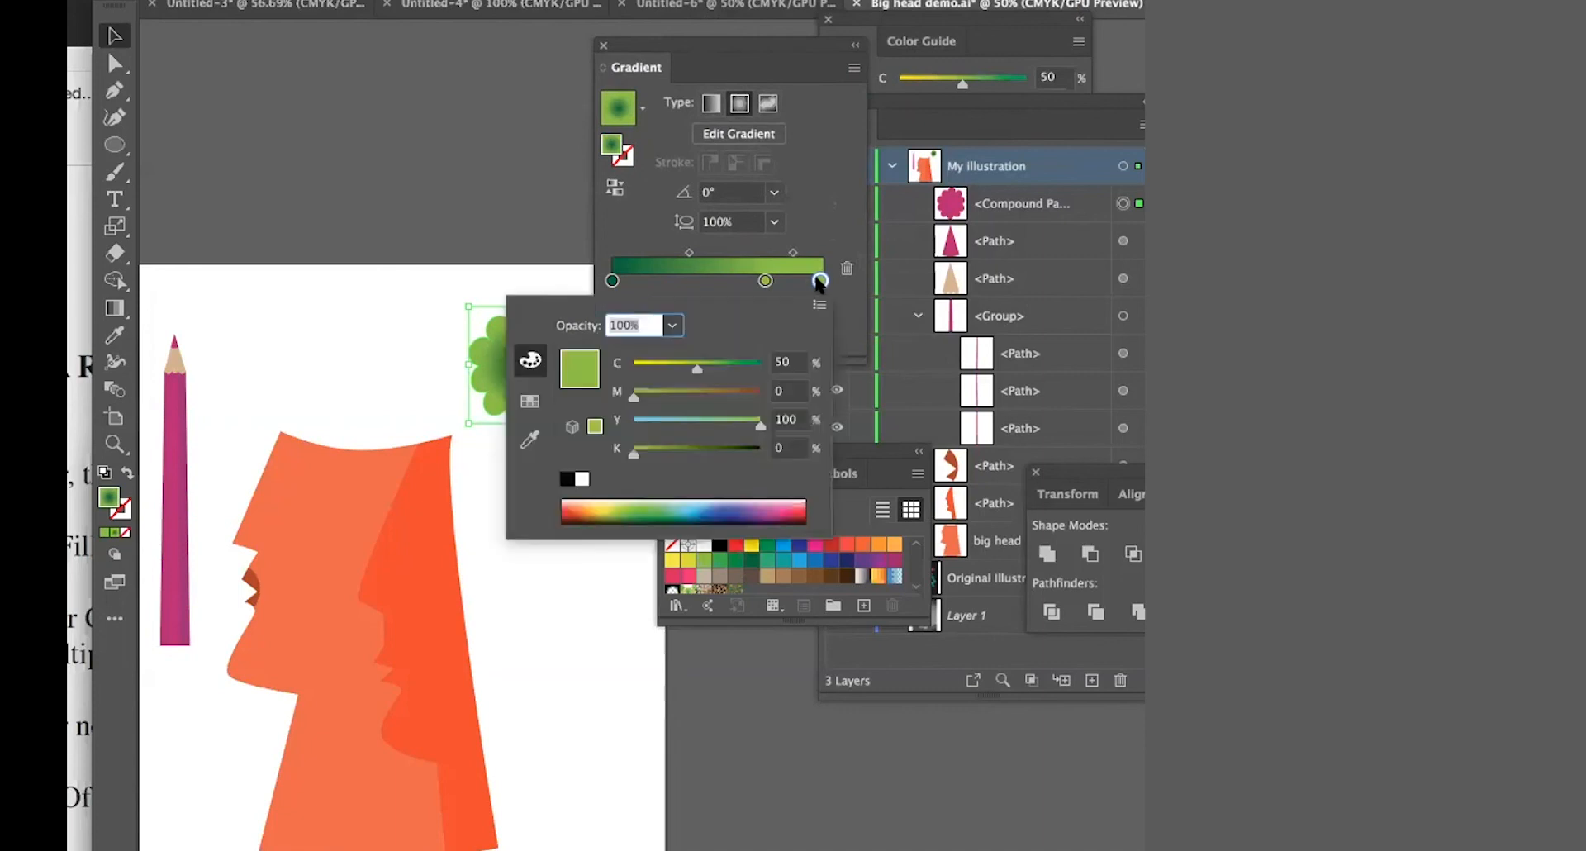
left_click(599, 501)
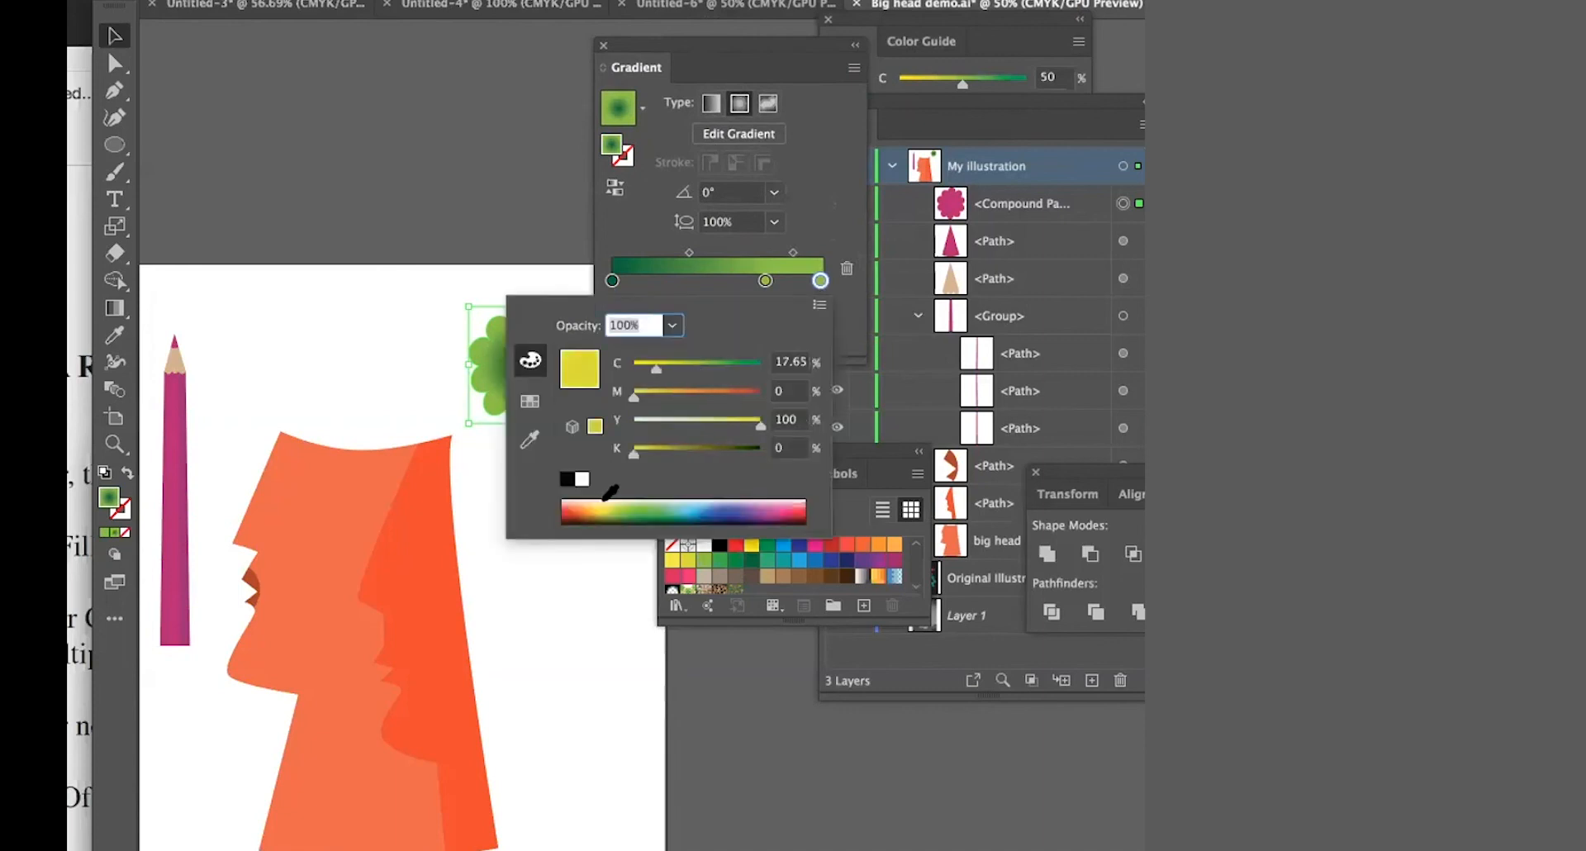
left_click(562, 248)
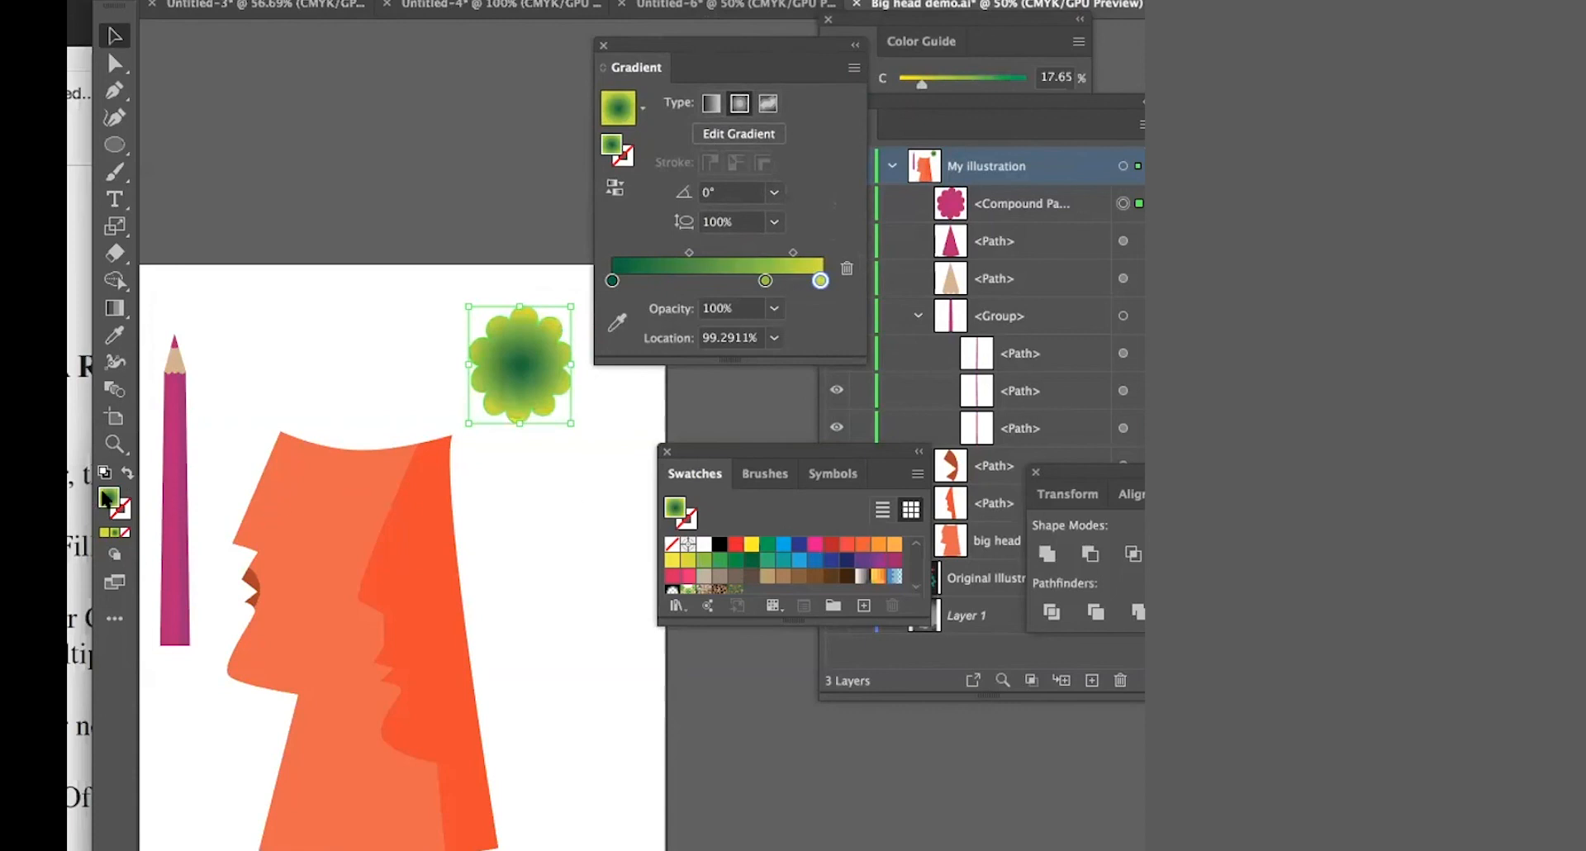
- Save the flower's green-to-yellow radial gradient as a new swatch, enlarging and repositioning the swatch library as needed
left_click_drag(921, 615, 950, 747)
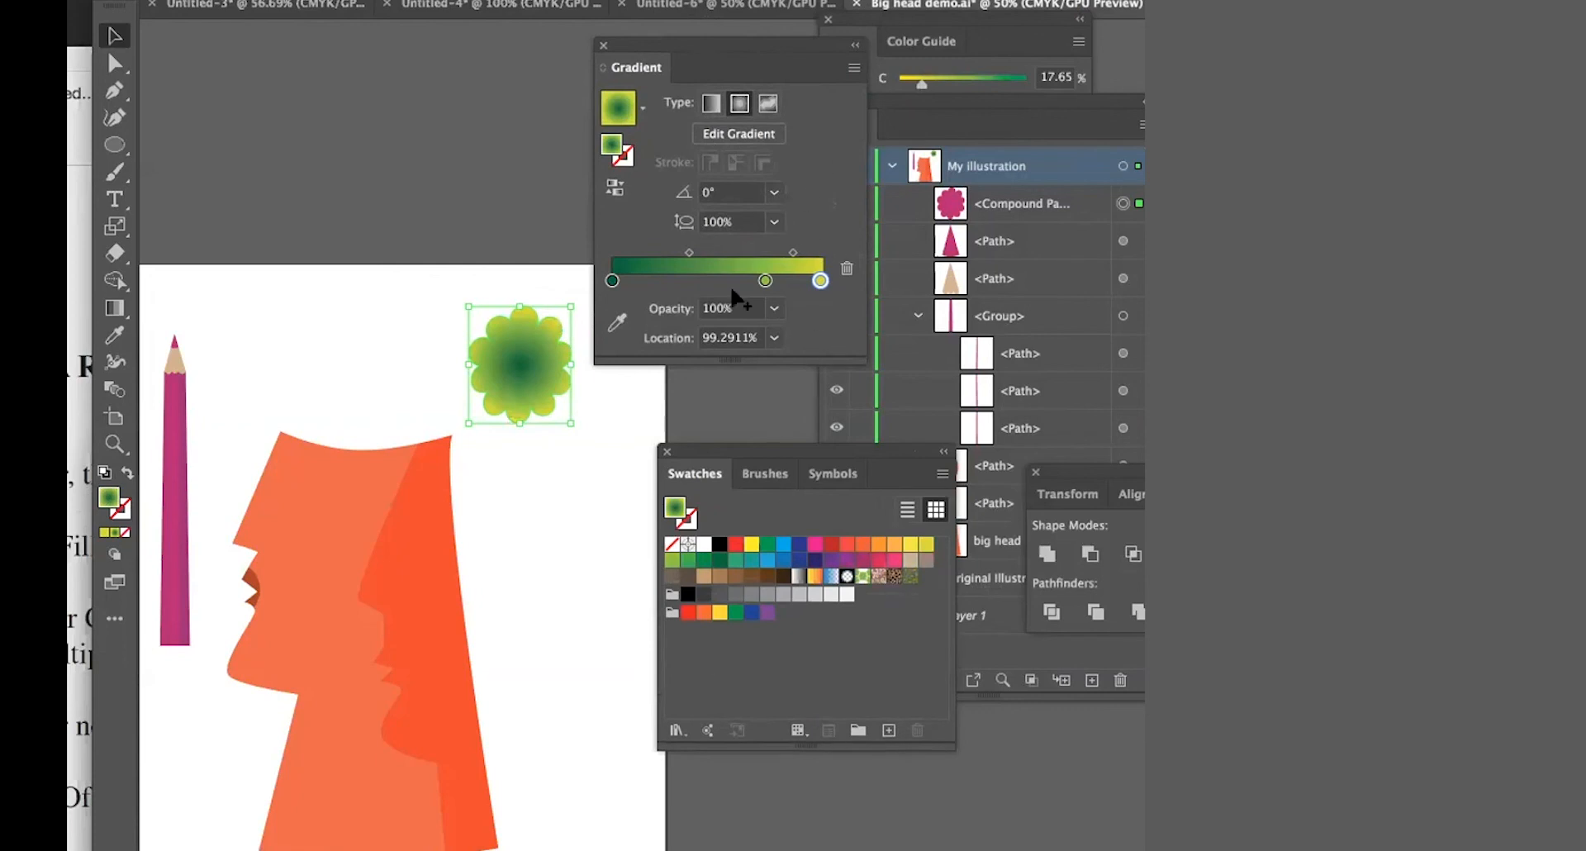
left_click_drag(108, 496, 806, 640)
left_click_drag(730, 446, 825, 453)
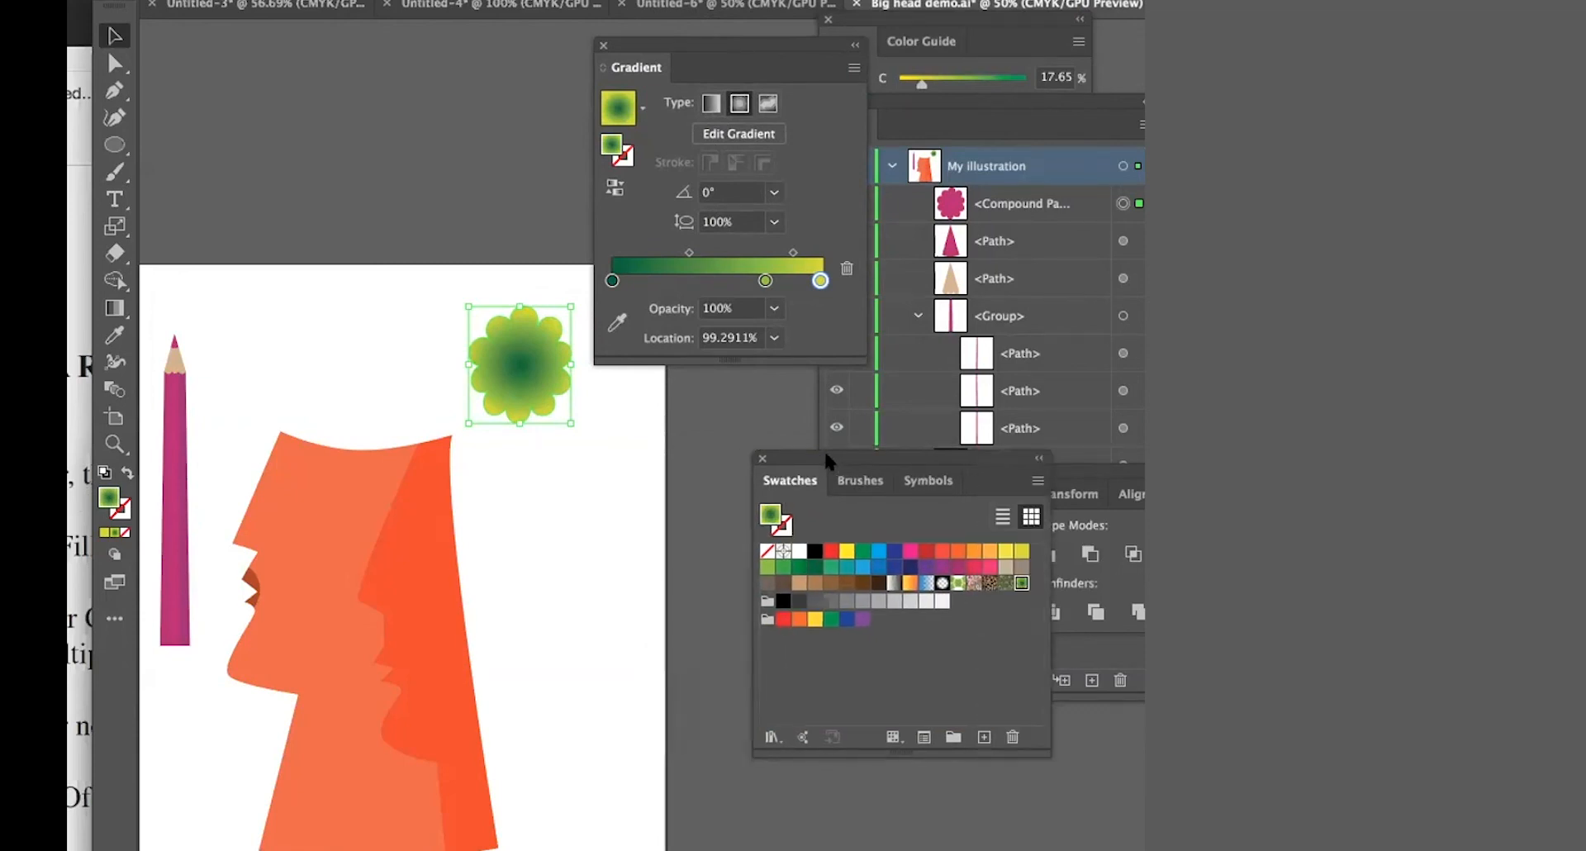
- Move the flower slightly closer to the head's upper corner and paste a copy directly in front of it
left_click_drag(528, 370, 507, 378)
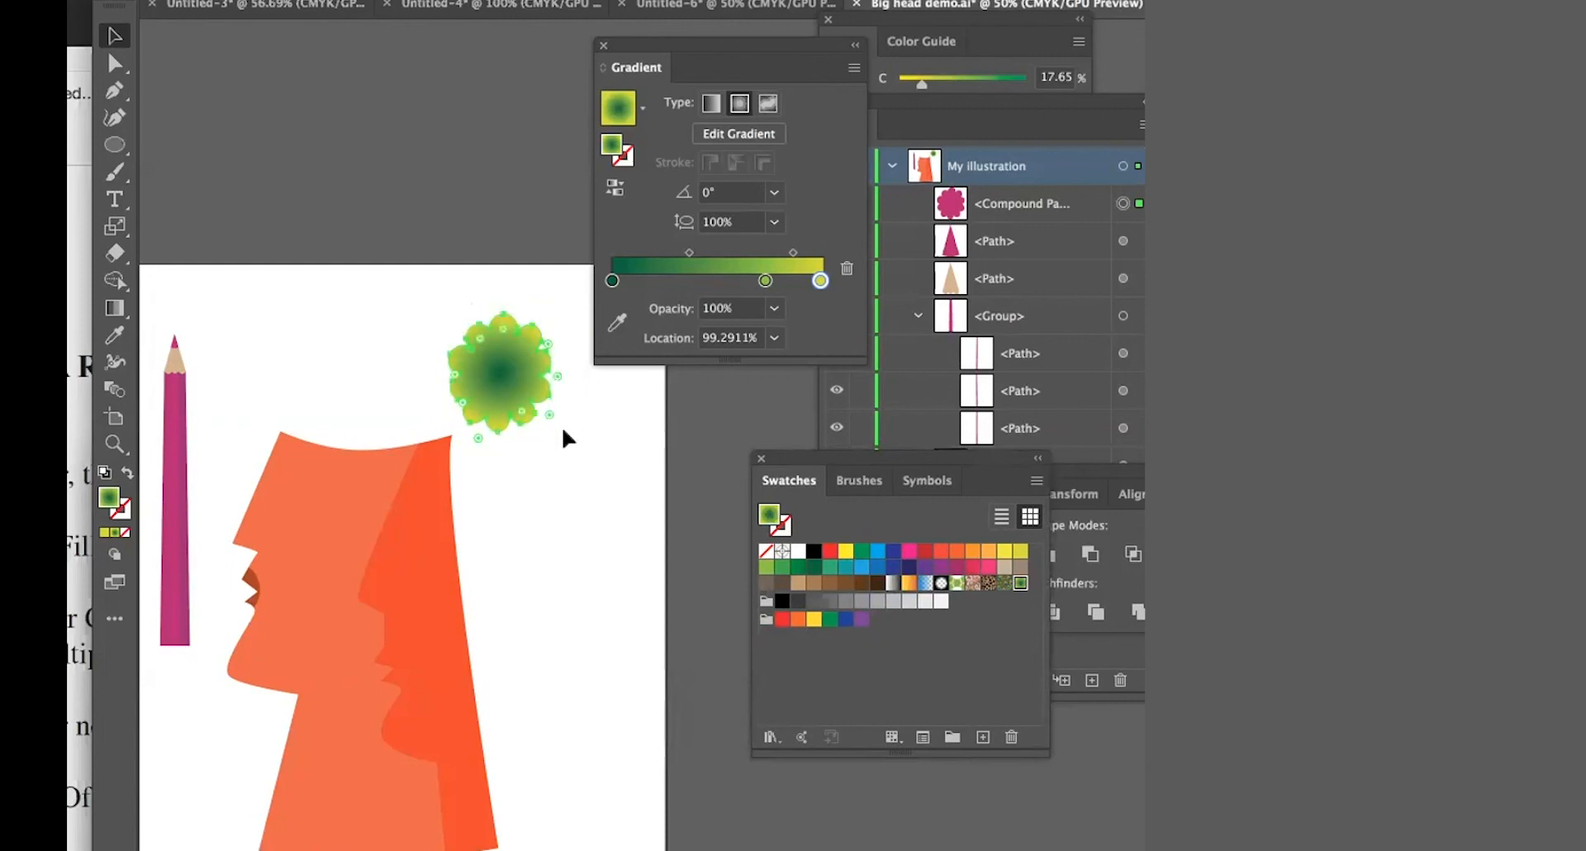
key("ctrl+plus")
left_click_drag(386, 357, 156, 305)
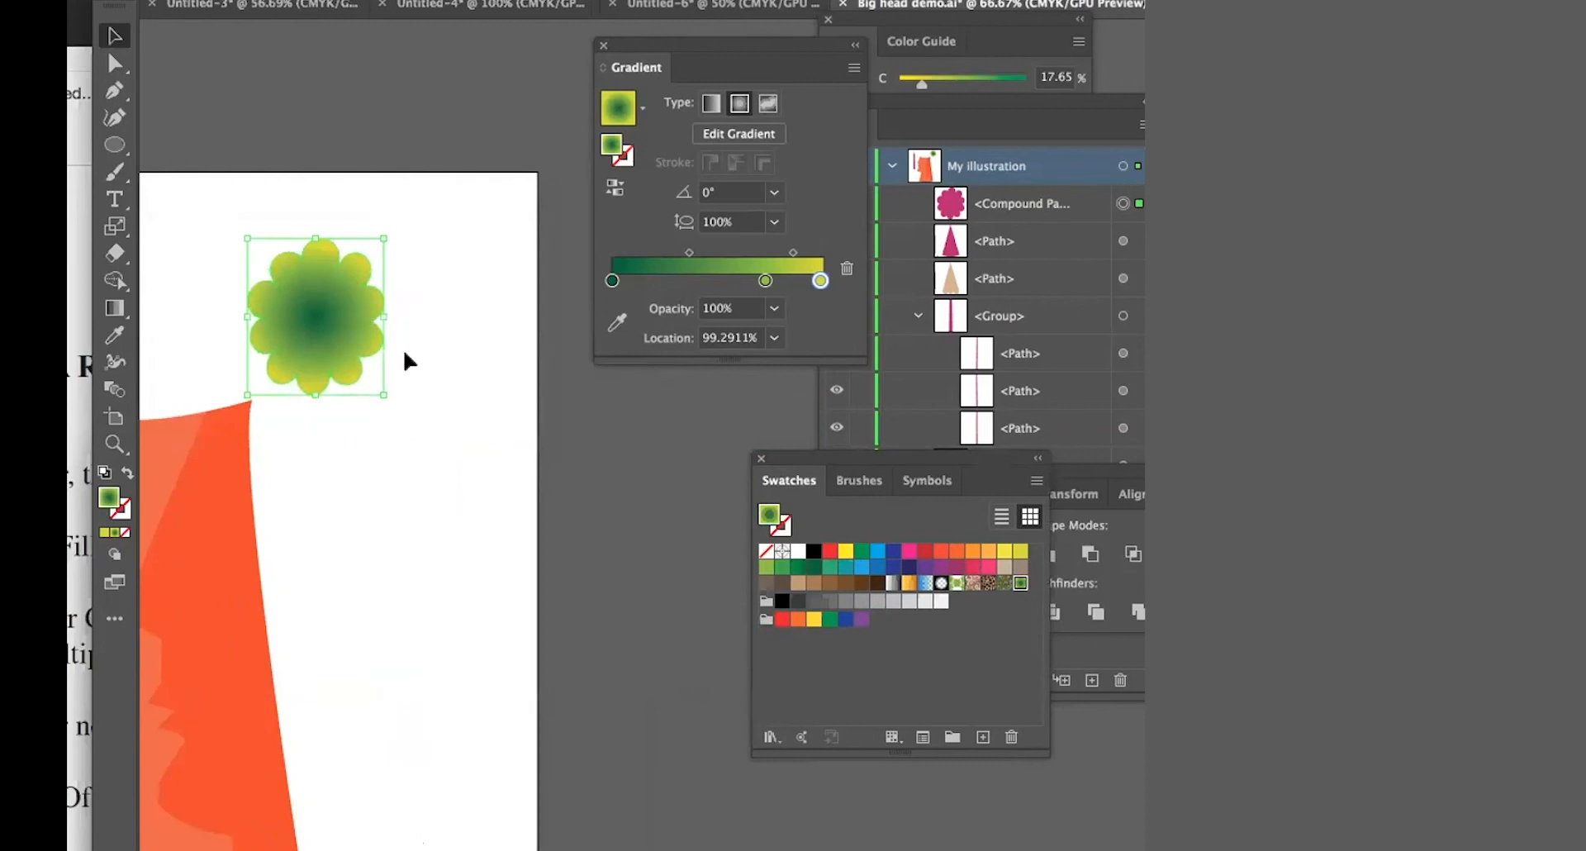
key("a")
key("super+c")
key("super+f")
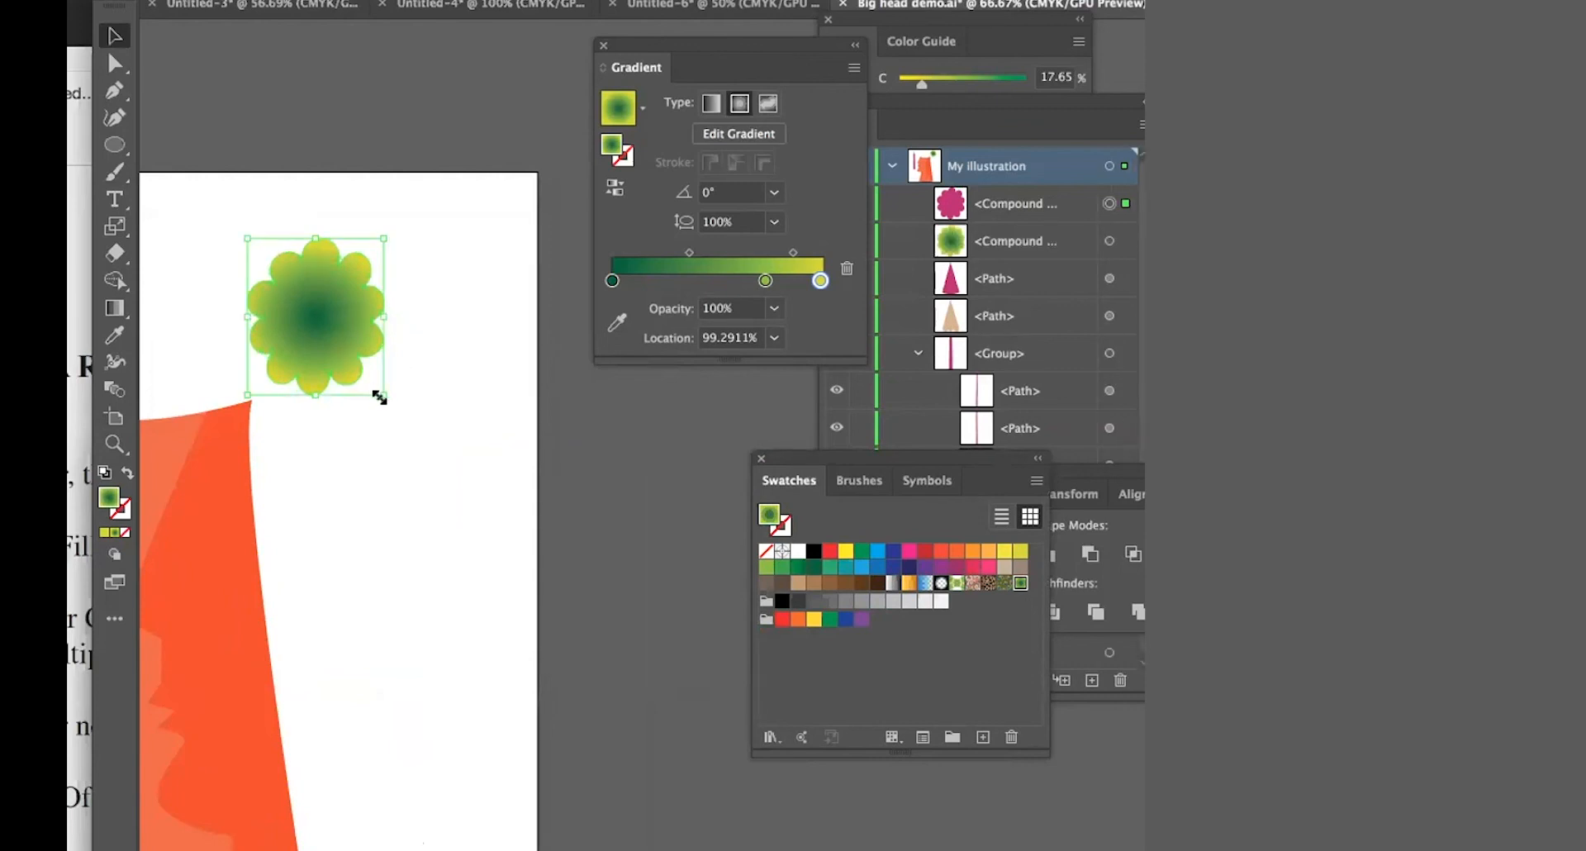
- Scale the front flower copy down around its center and rotate it about 17° clockwise, leaving it deselected
left_click_drag(378, 394, 362, 378)
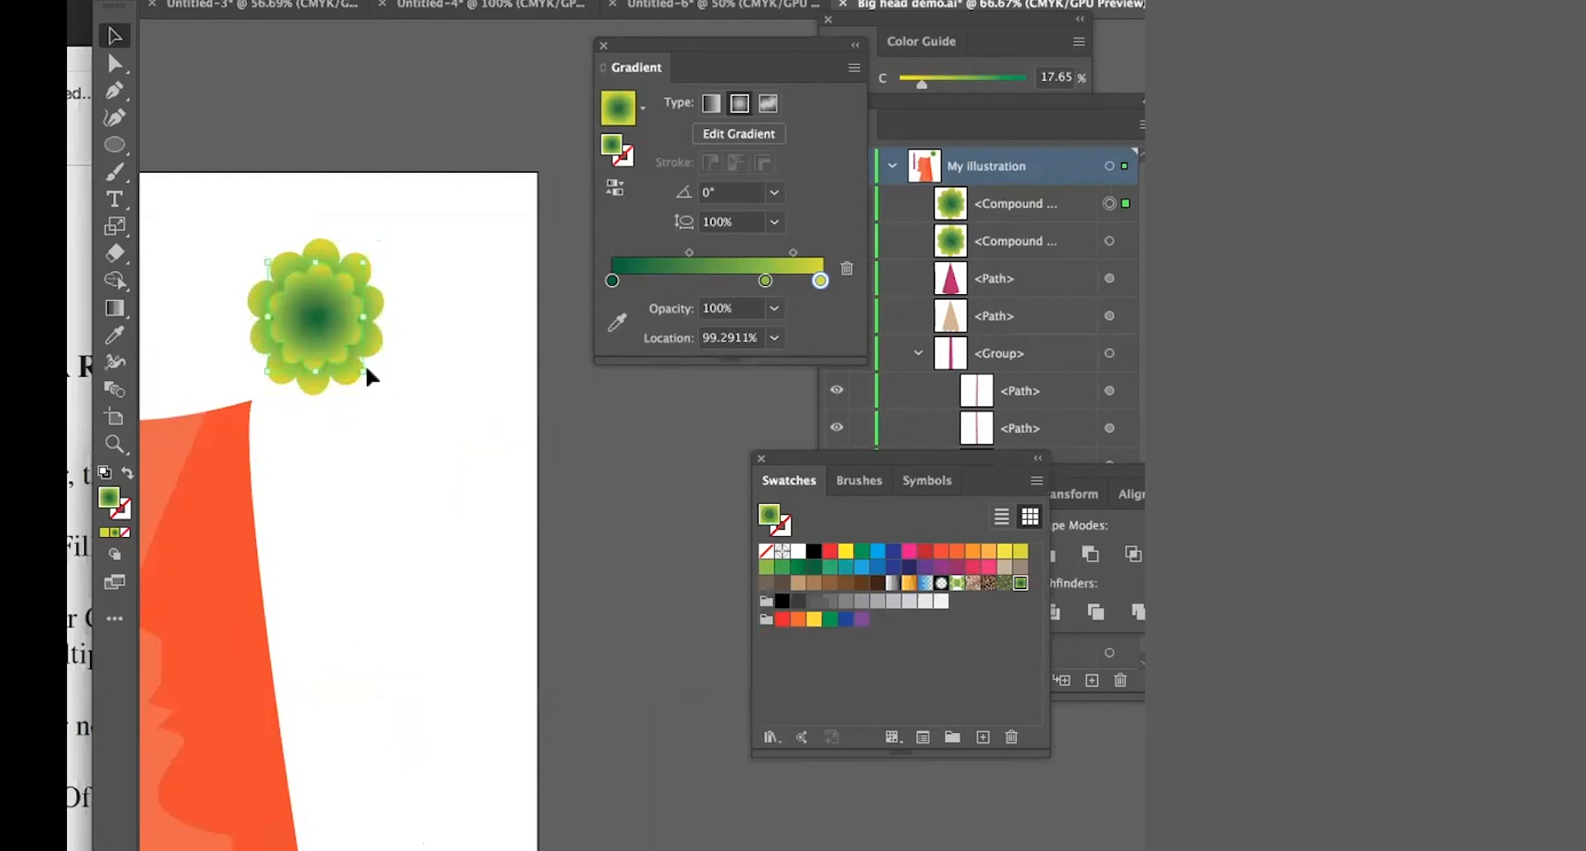
left_click_drag(358, 376, 337, 385)
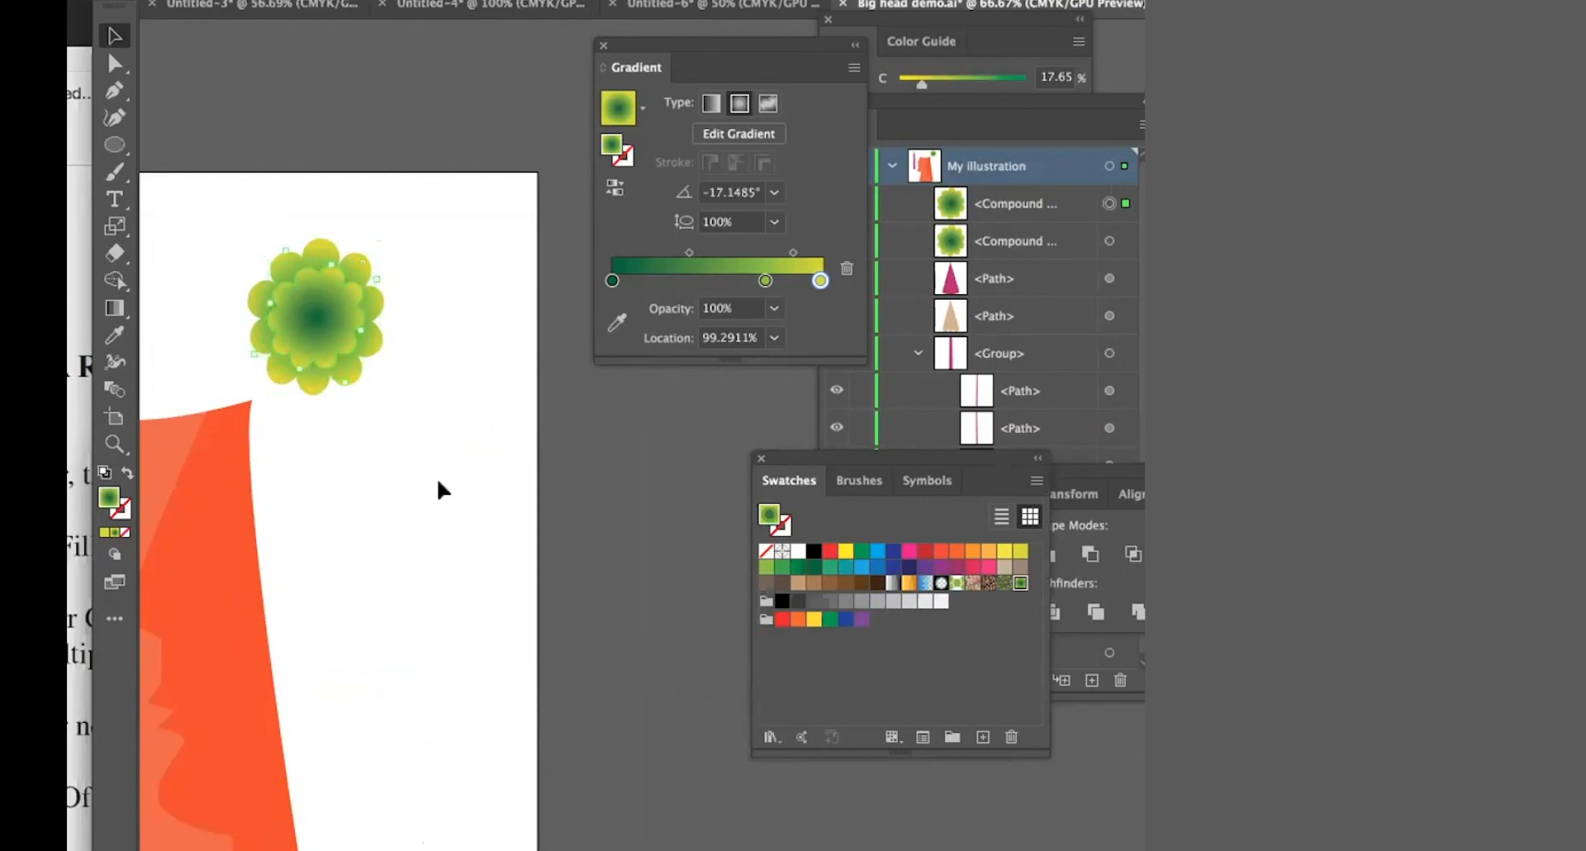
left_click(438, 483)
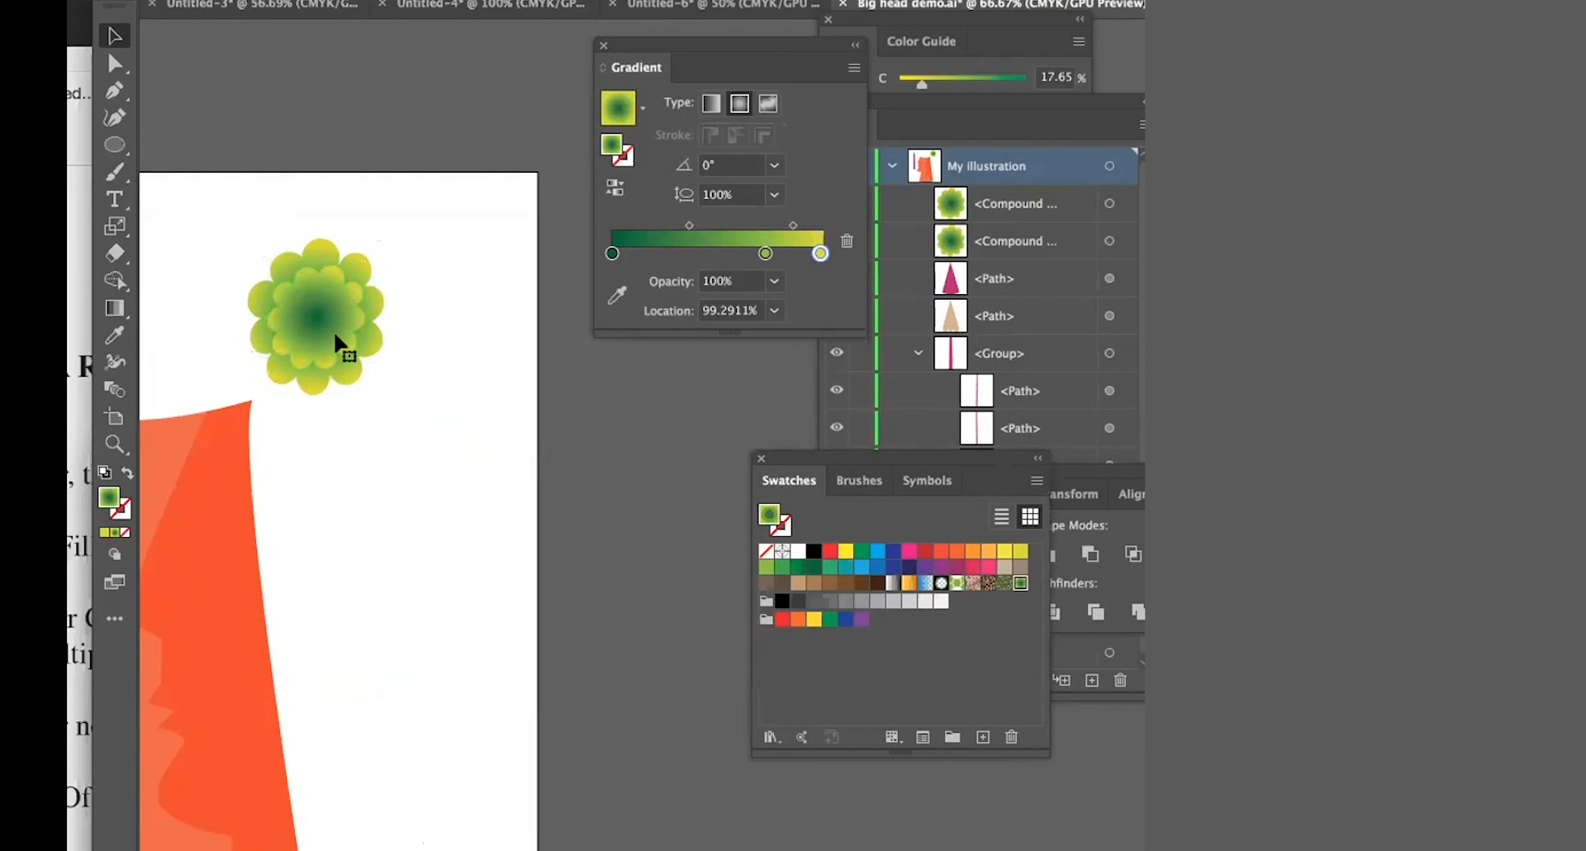
- Paste a copy of the smaller flower in front, scaled down further around its center and rotated slightly more clockwise
left_click(346, 350)
key("super+c")
key("super+f")
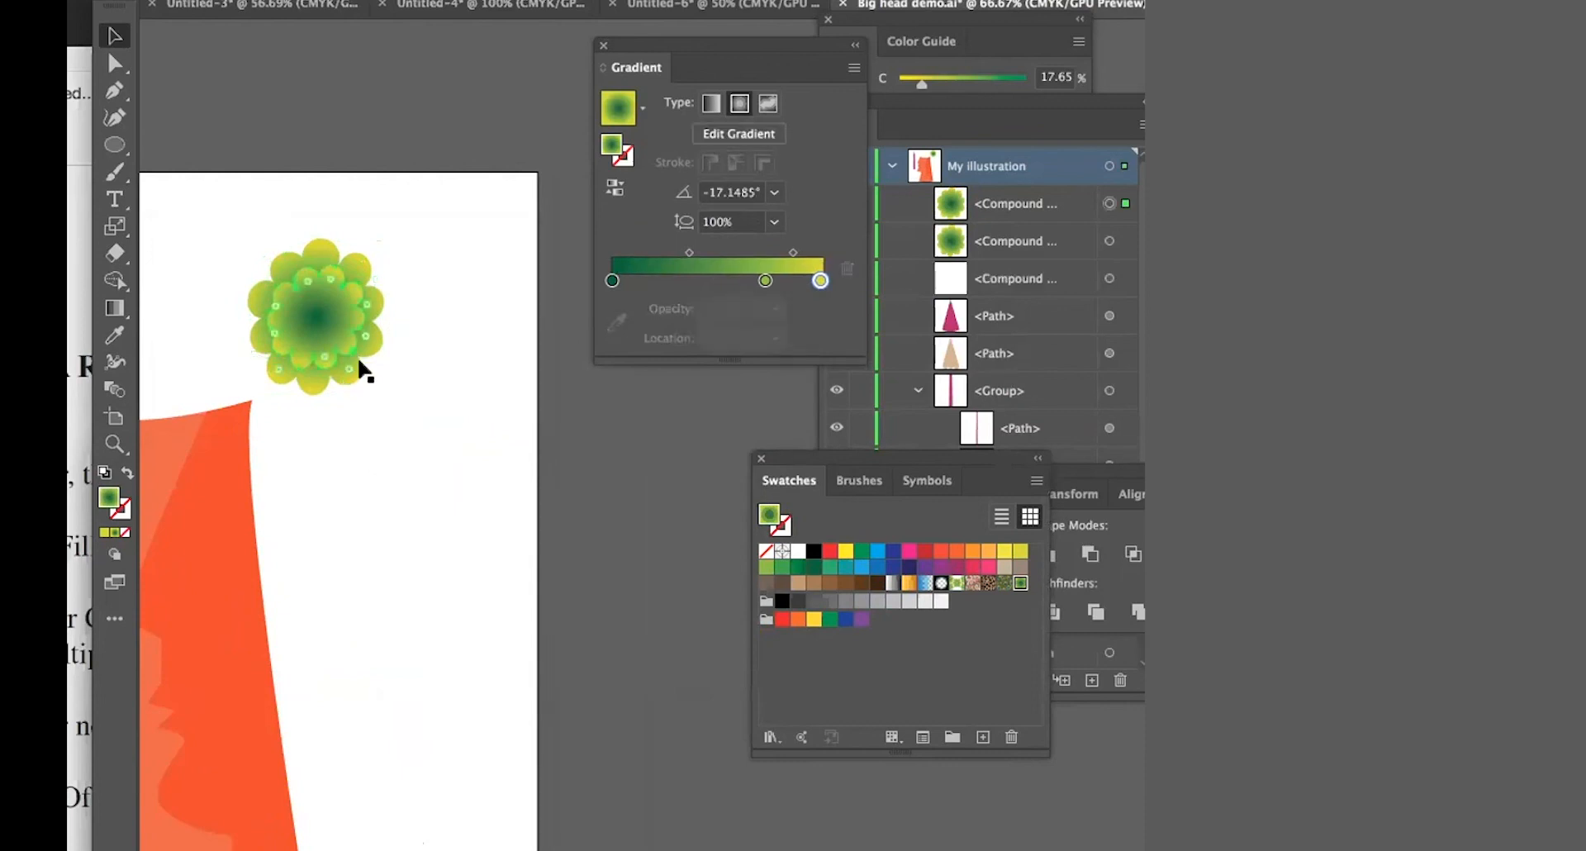
mouse_move(342, 382)
left_mouse_down()
mouse_move(338, 359)
mouse_move(322, 374)
left_mouse_up()
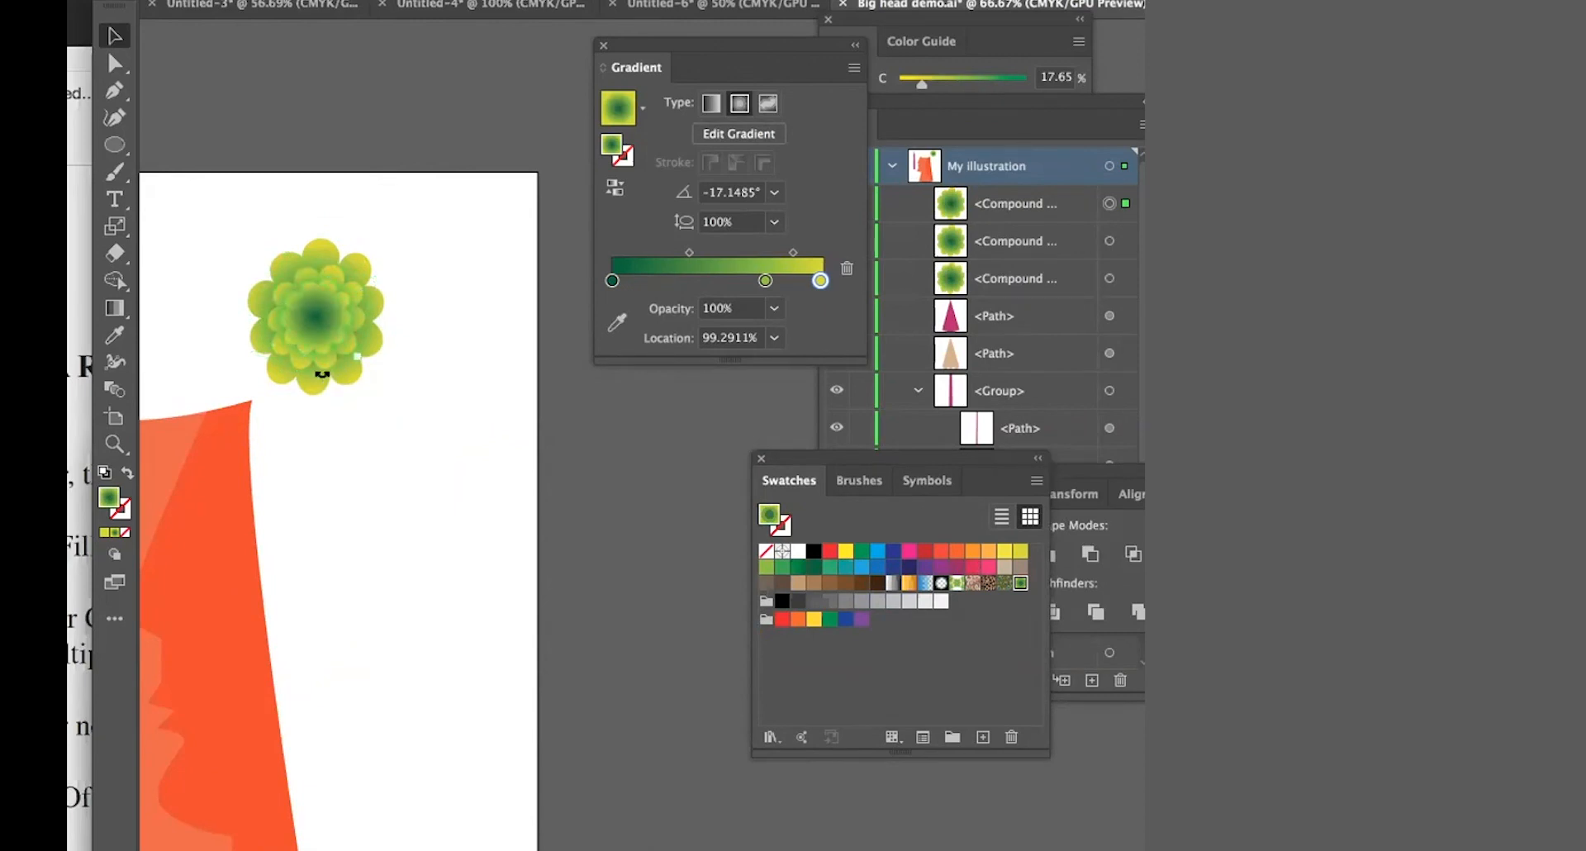
left_click(423, 460)
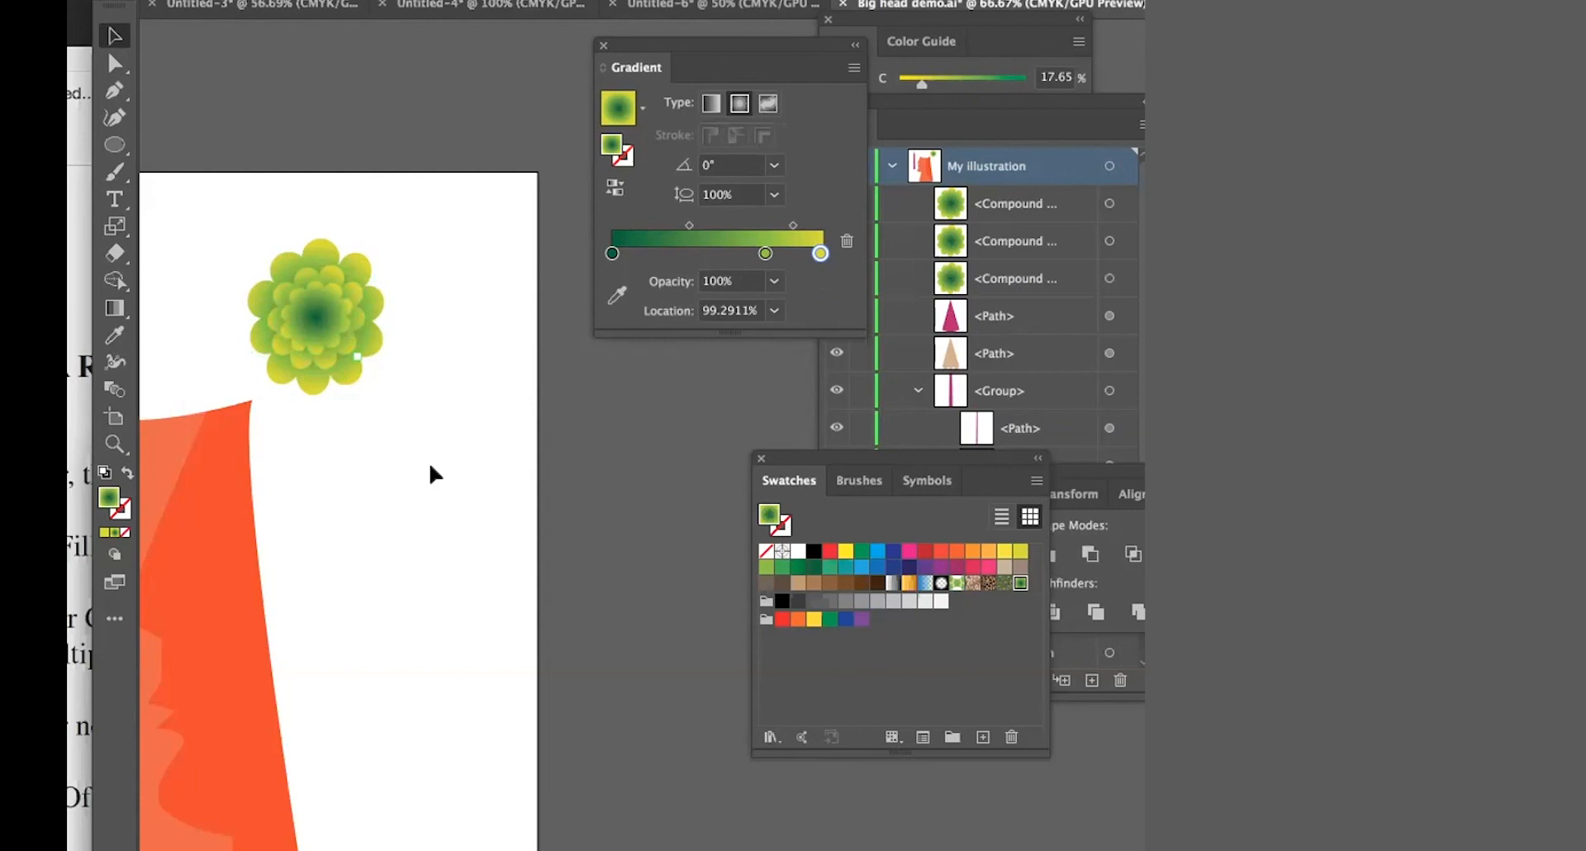
- Start a previewed Drop Shadow effect on the largest, rearmost flower shape and set its Y offset to 0 pt
left_click(294, 361)
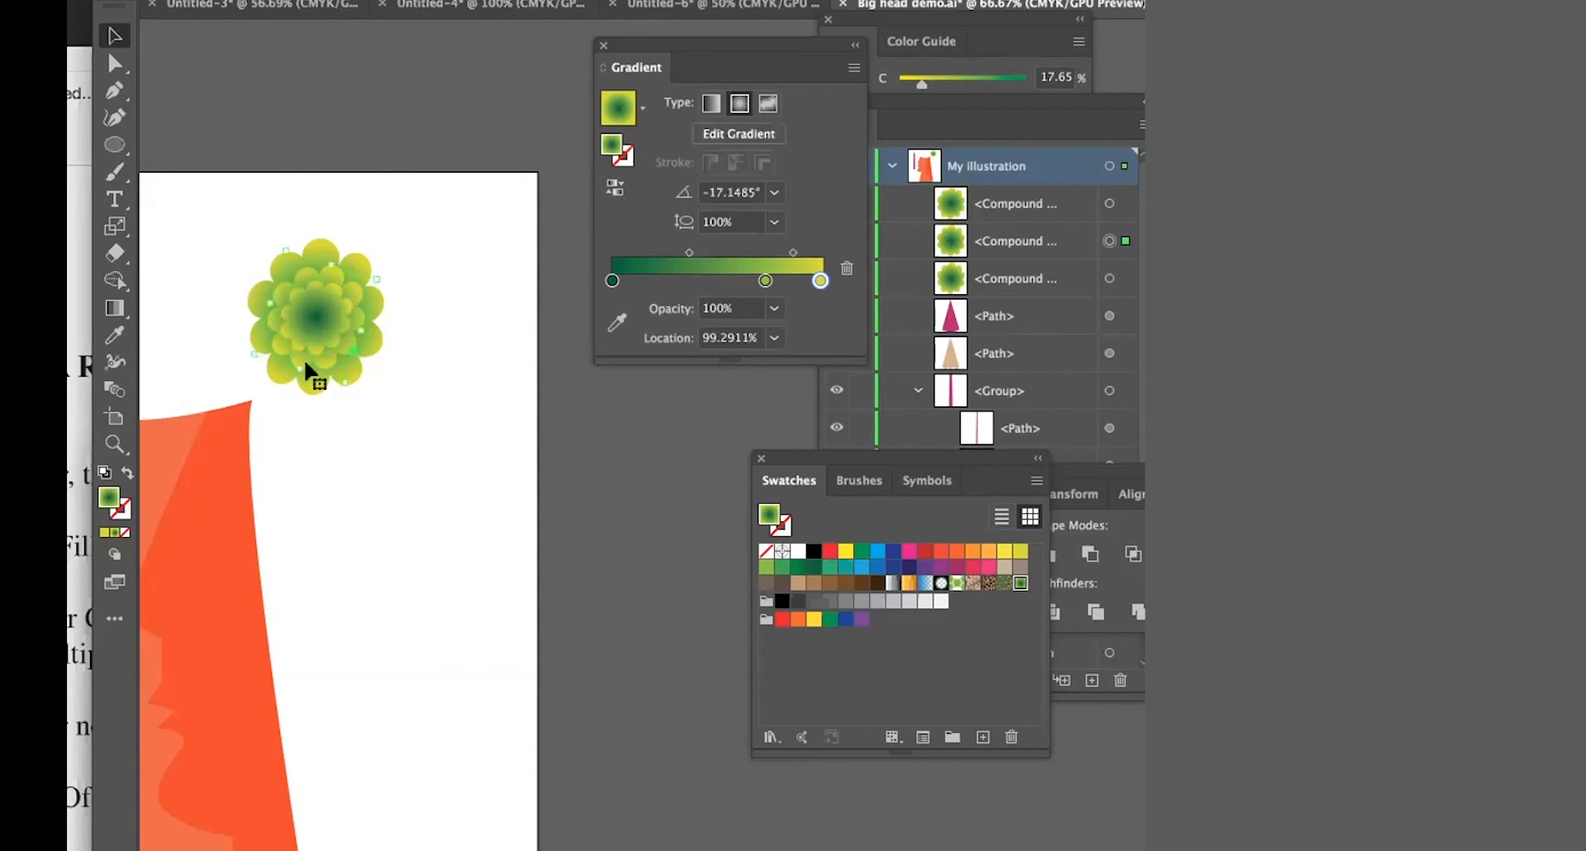
left_click(304, 379)
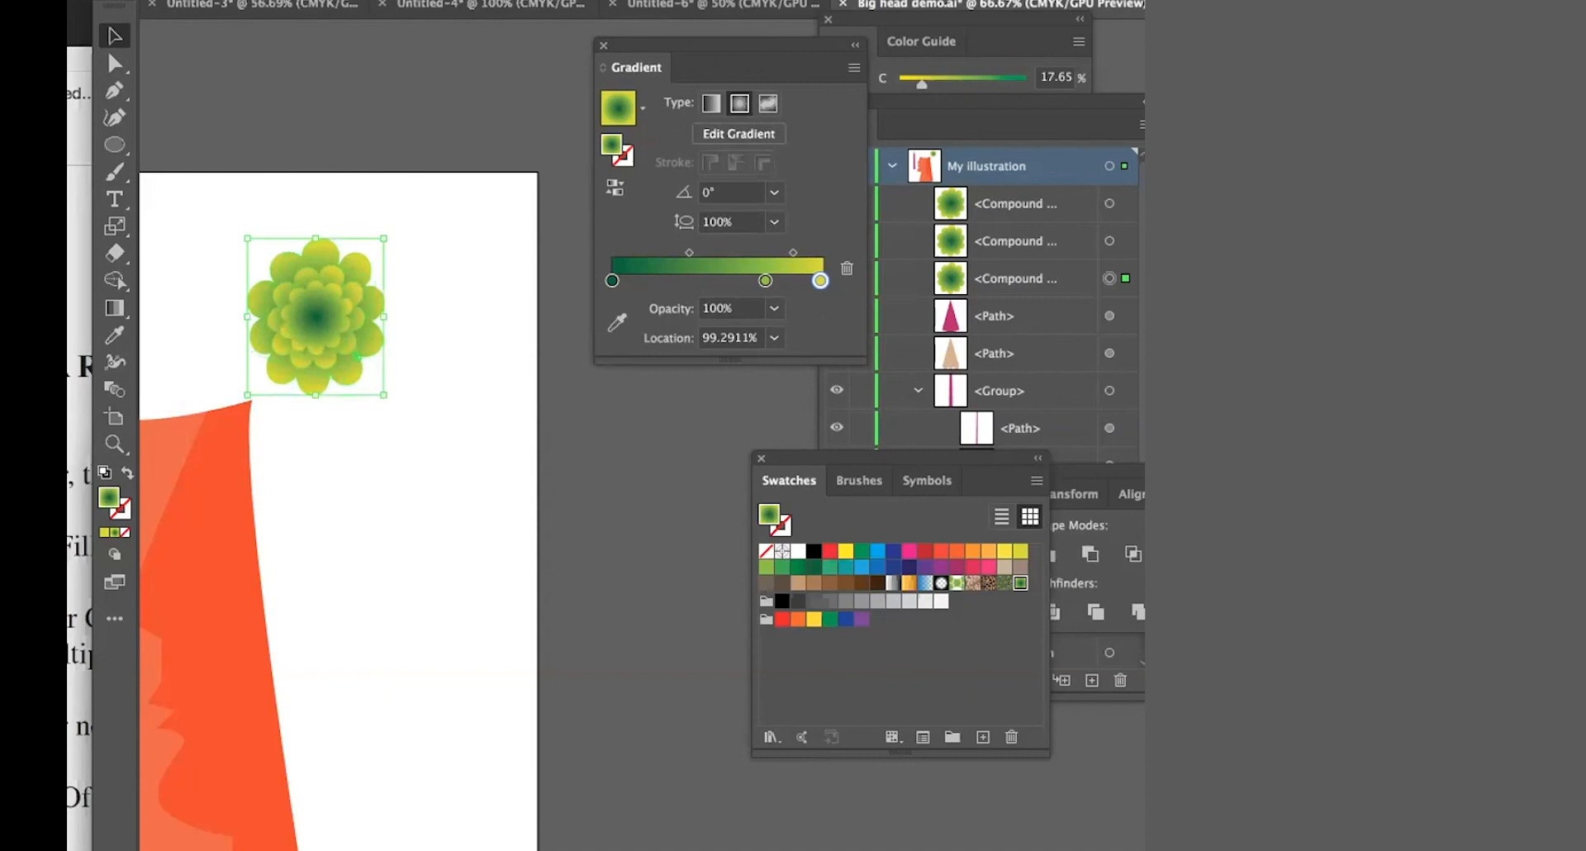
mouse_move(585, 211)
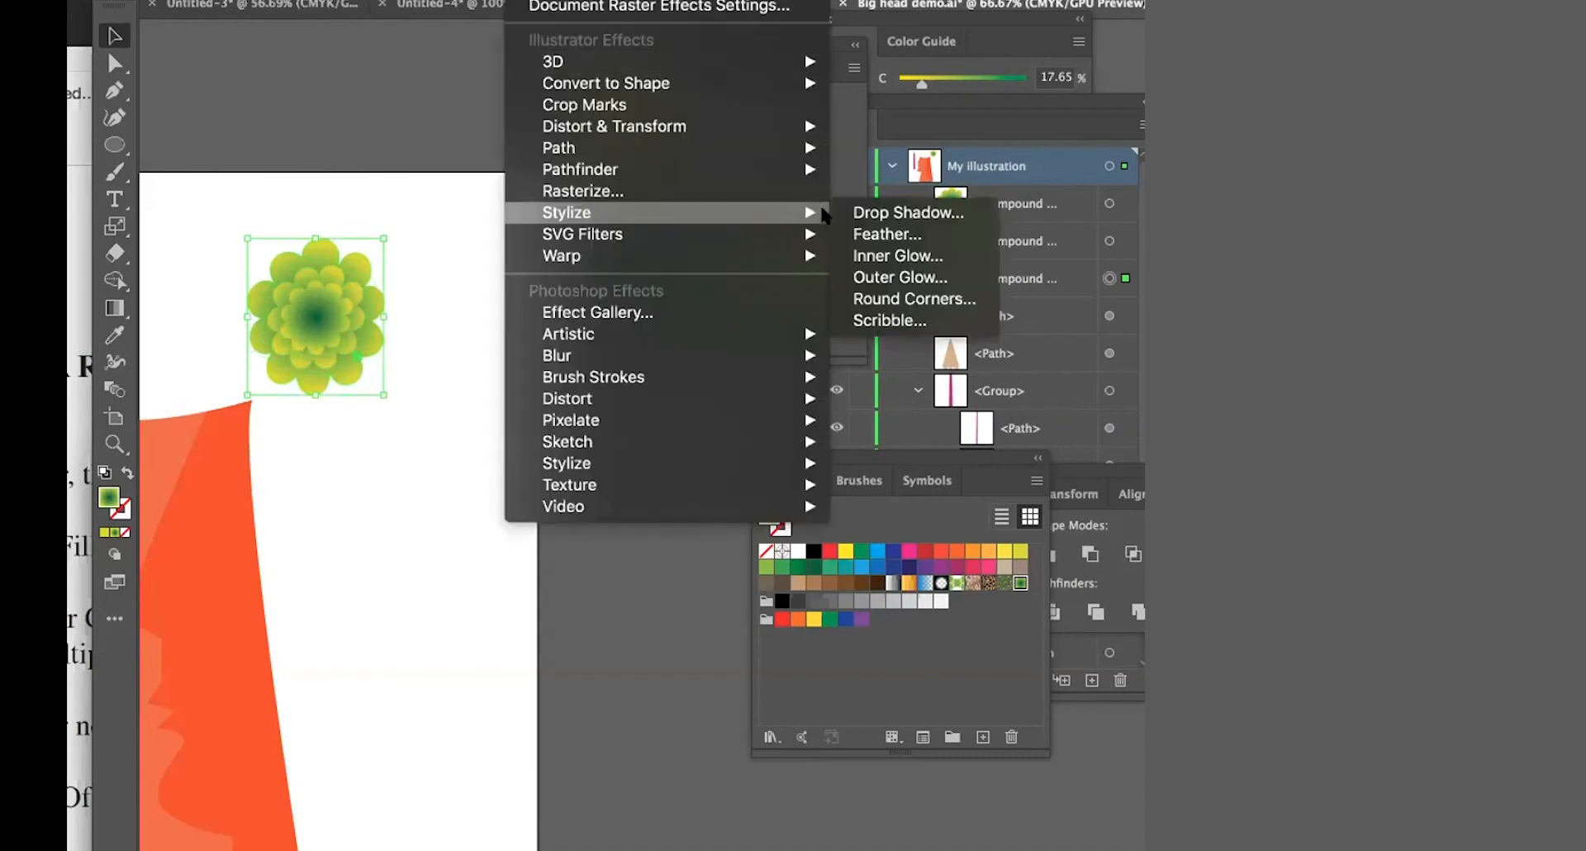
left_click(845, 211)
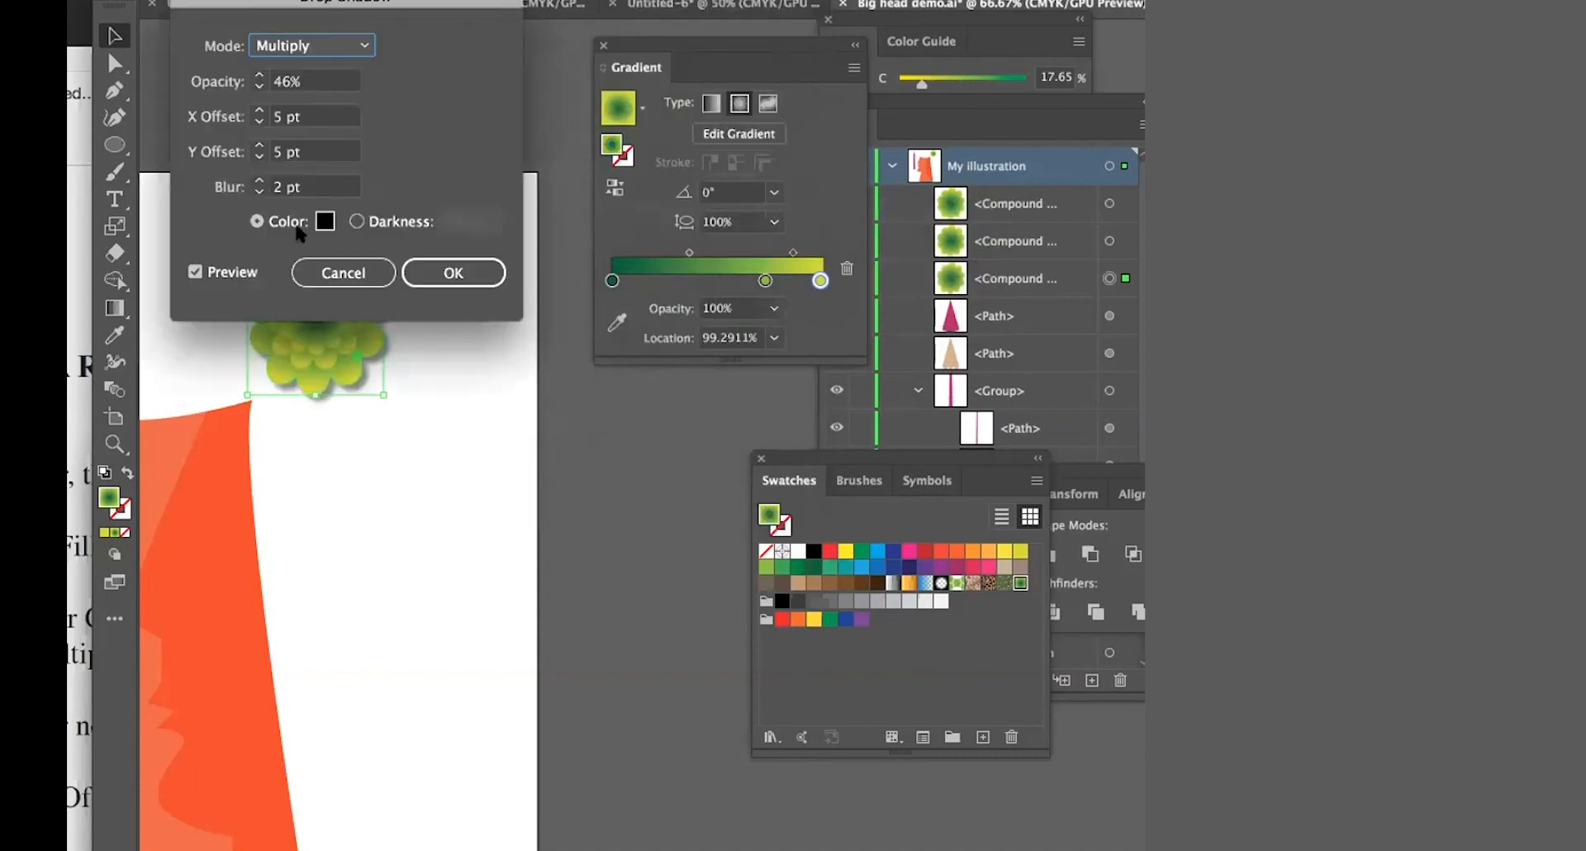
left_click_drag(403, 2, 835, 55)
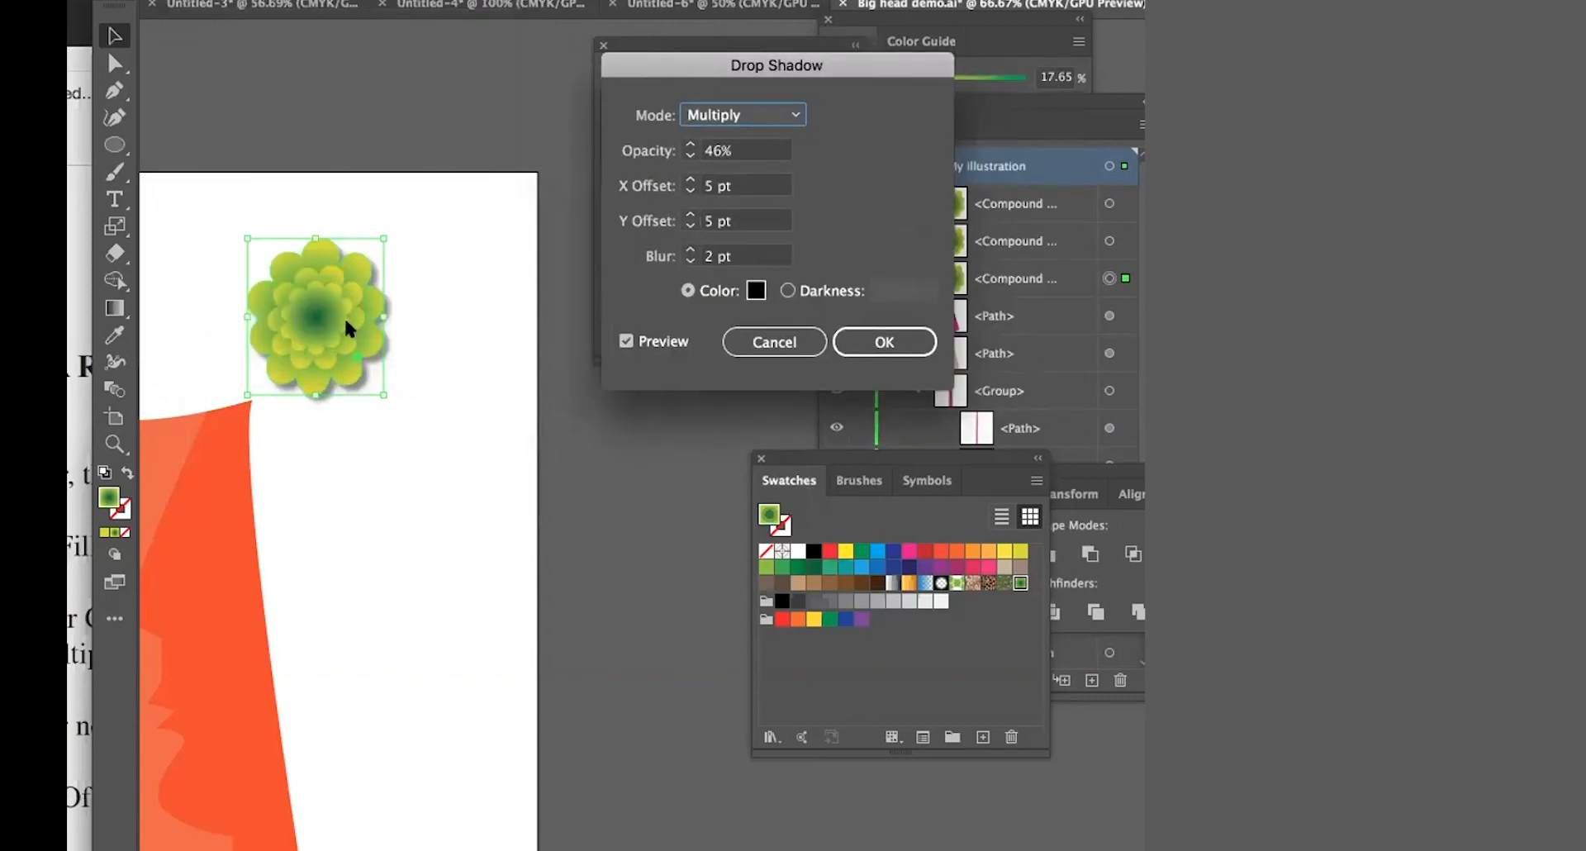
left_click(689, 224)
left_click(689, 224)
left_click(689, 225)
left_click(689, 225)
left_click(689, 225)
left_click(690, 225)
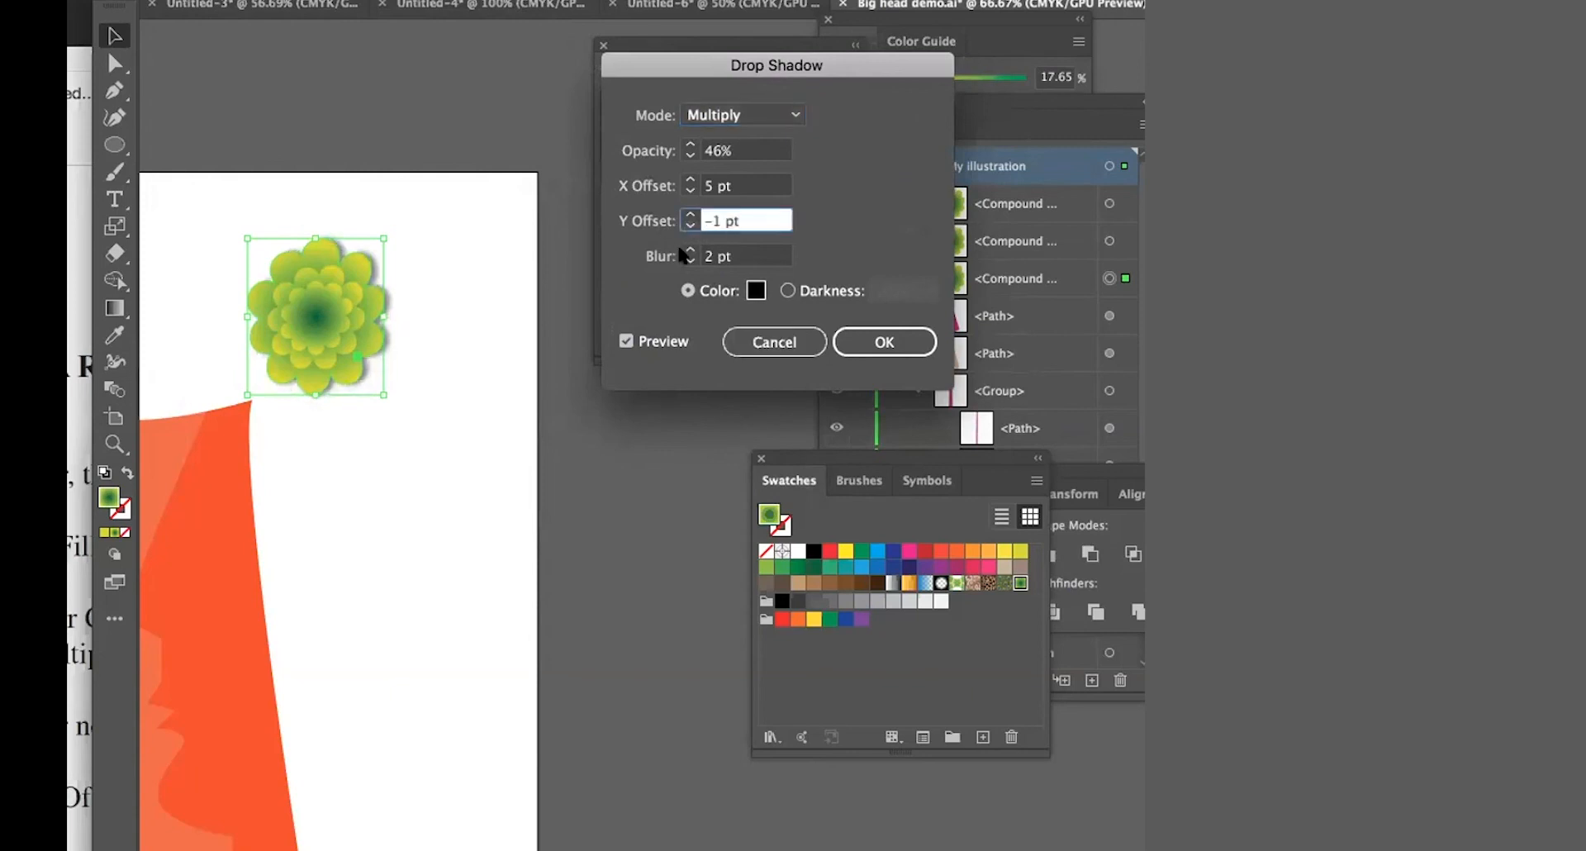
key("Up")
- Set the drop shadow's blur and X offset to 0 pt
left_click(689, 260)
left_click(690, 260)
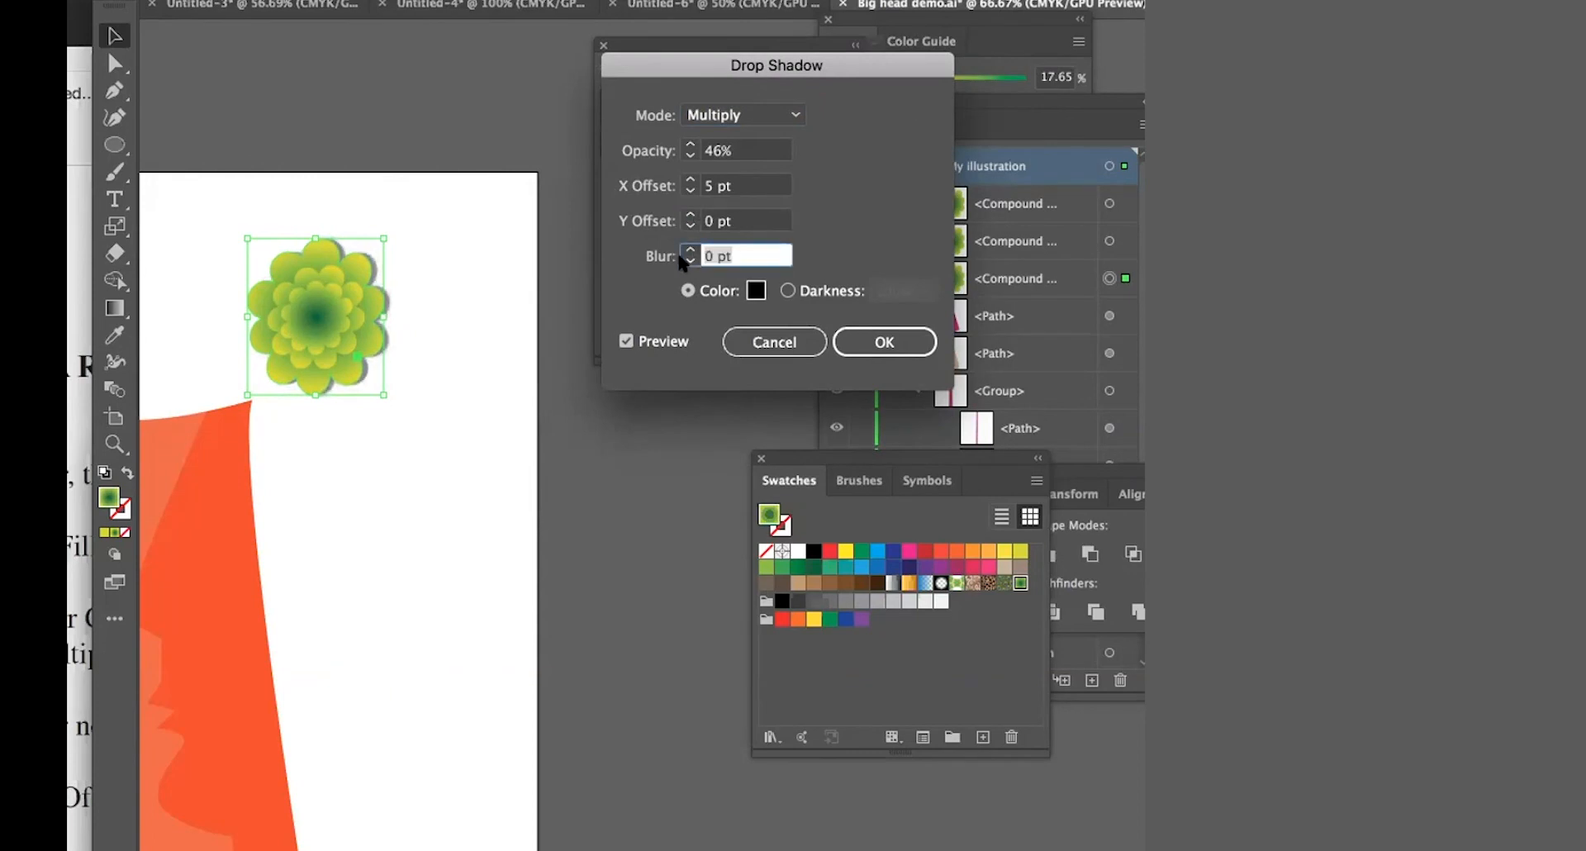
key("Tab")
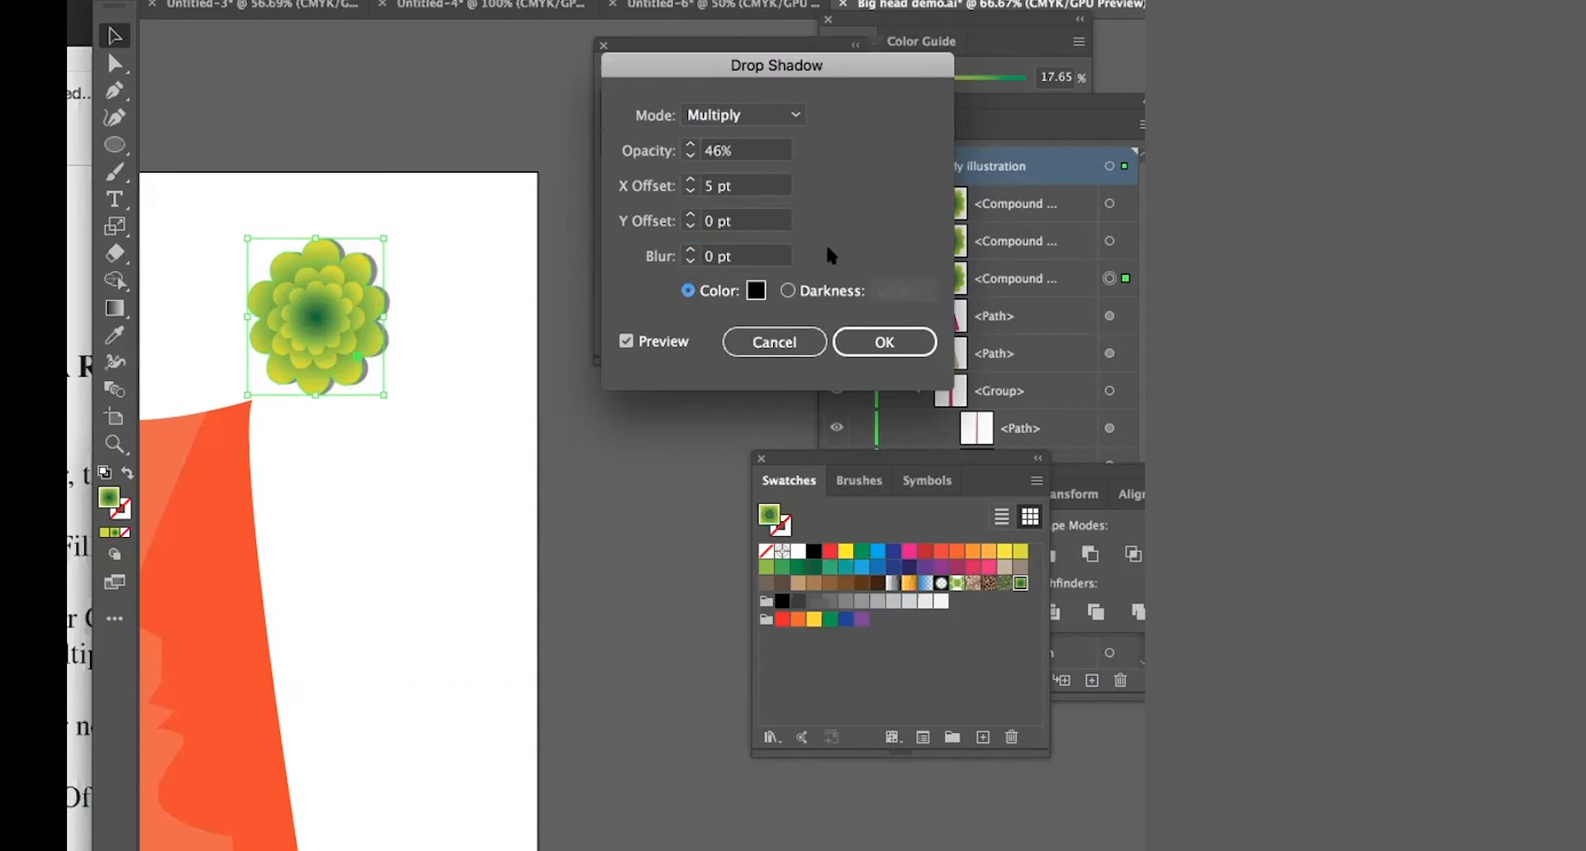
left_click(689, 189)
left_click(689, 189)
left_click(689, 188)
left_click(689, 188)
left_click(689, 189)
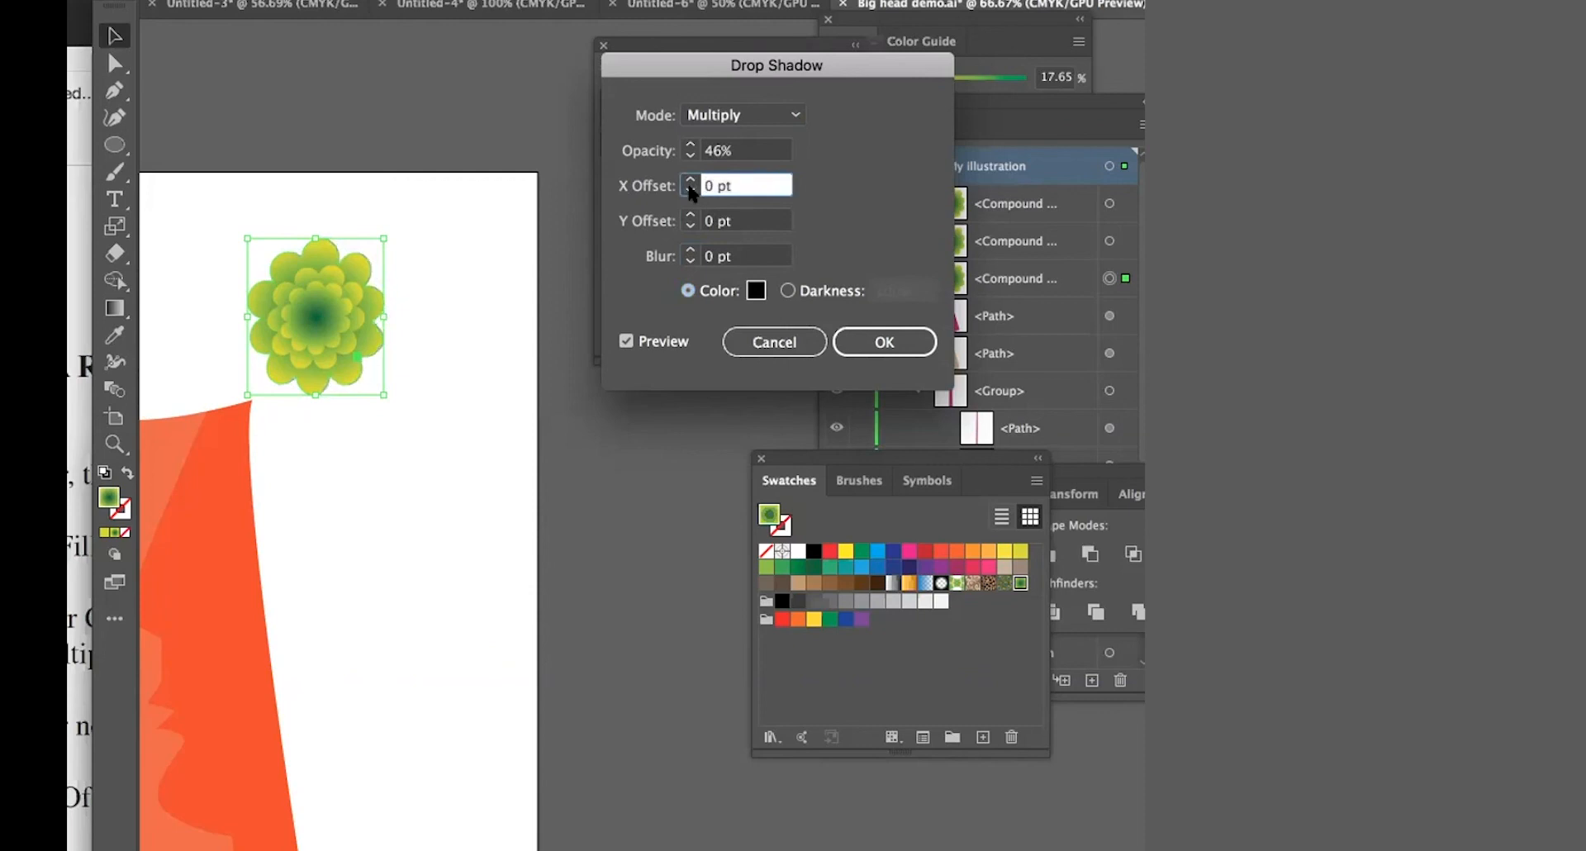
- Set the drop shadow's blur to 7 pt and opacity to 63%, apply it to the largest flower shape, and deselect
left_click(689, 250)
left_click(689, 249)
left_click(690, 250)
left_click(690, 250)
left_click(690, 250)
left_click(690, 249)
left_click(690, 249)
left_click(688, 144)
left_click(689, 145)
left_click(689, 144)
left_click(689, 144)
left_click(685, 144)
left_click(685, 143)
left_click(685, 144)
left_click(685, 144)
left_click(685, 144)
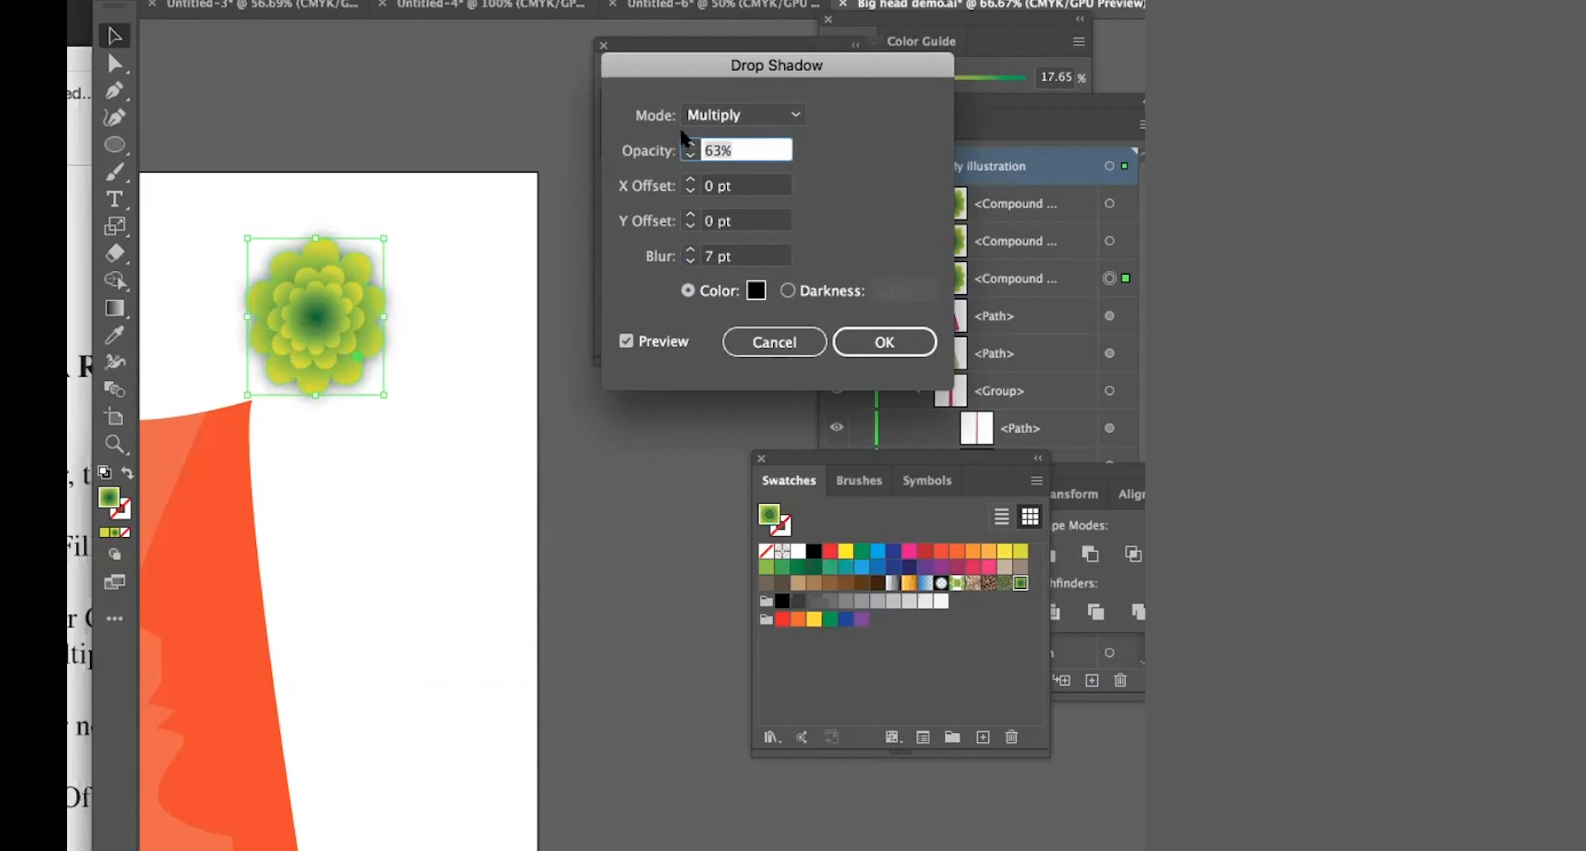
left_click(889, 335)
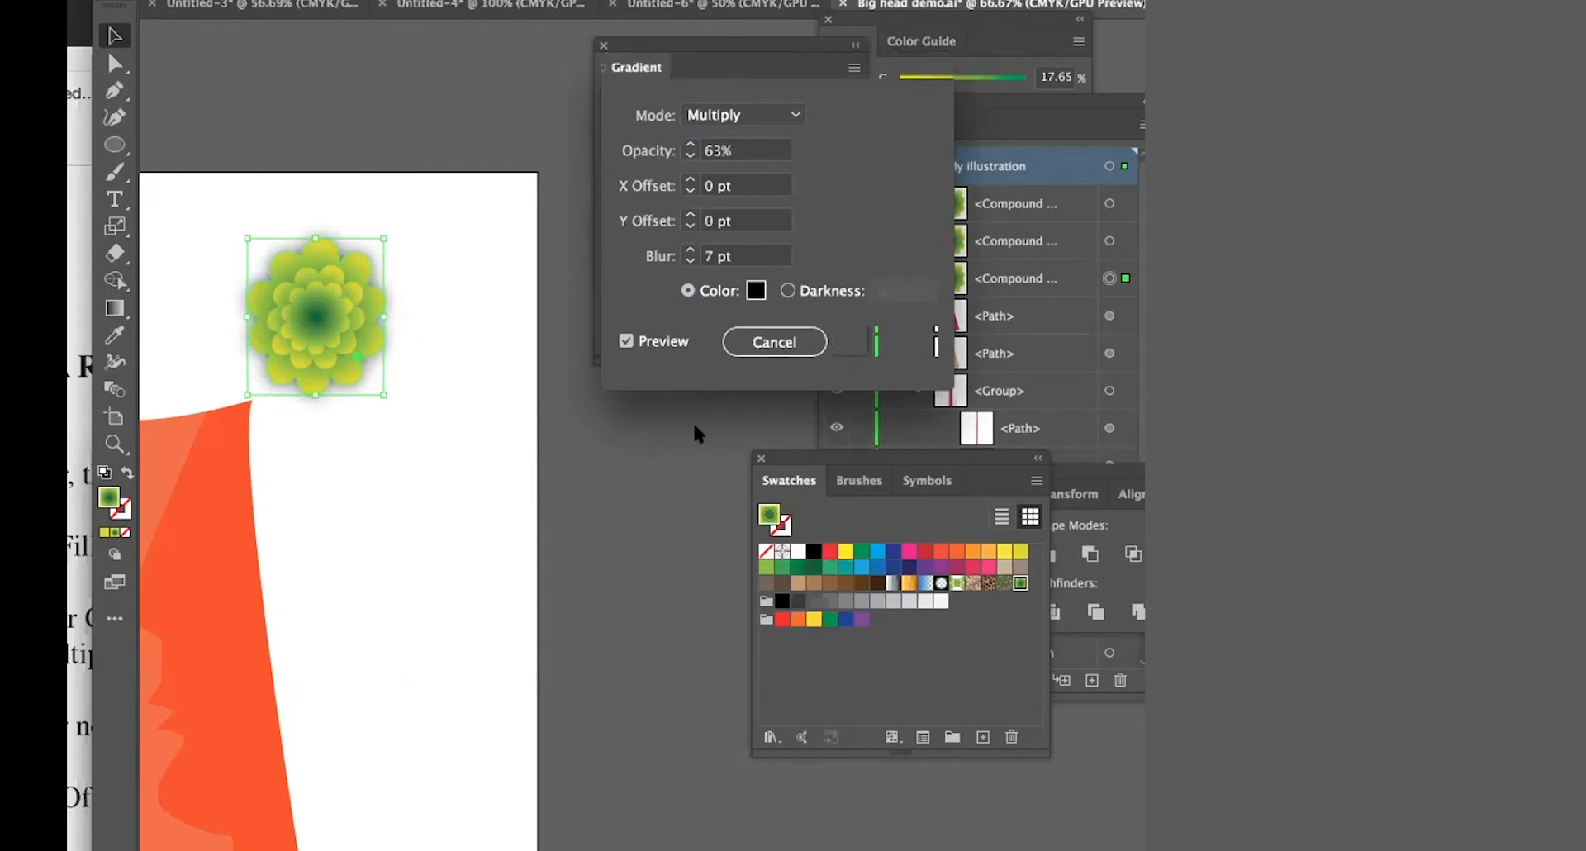
left_click(418, 535)
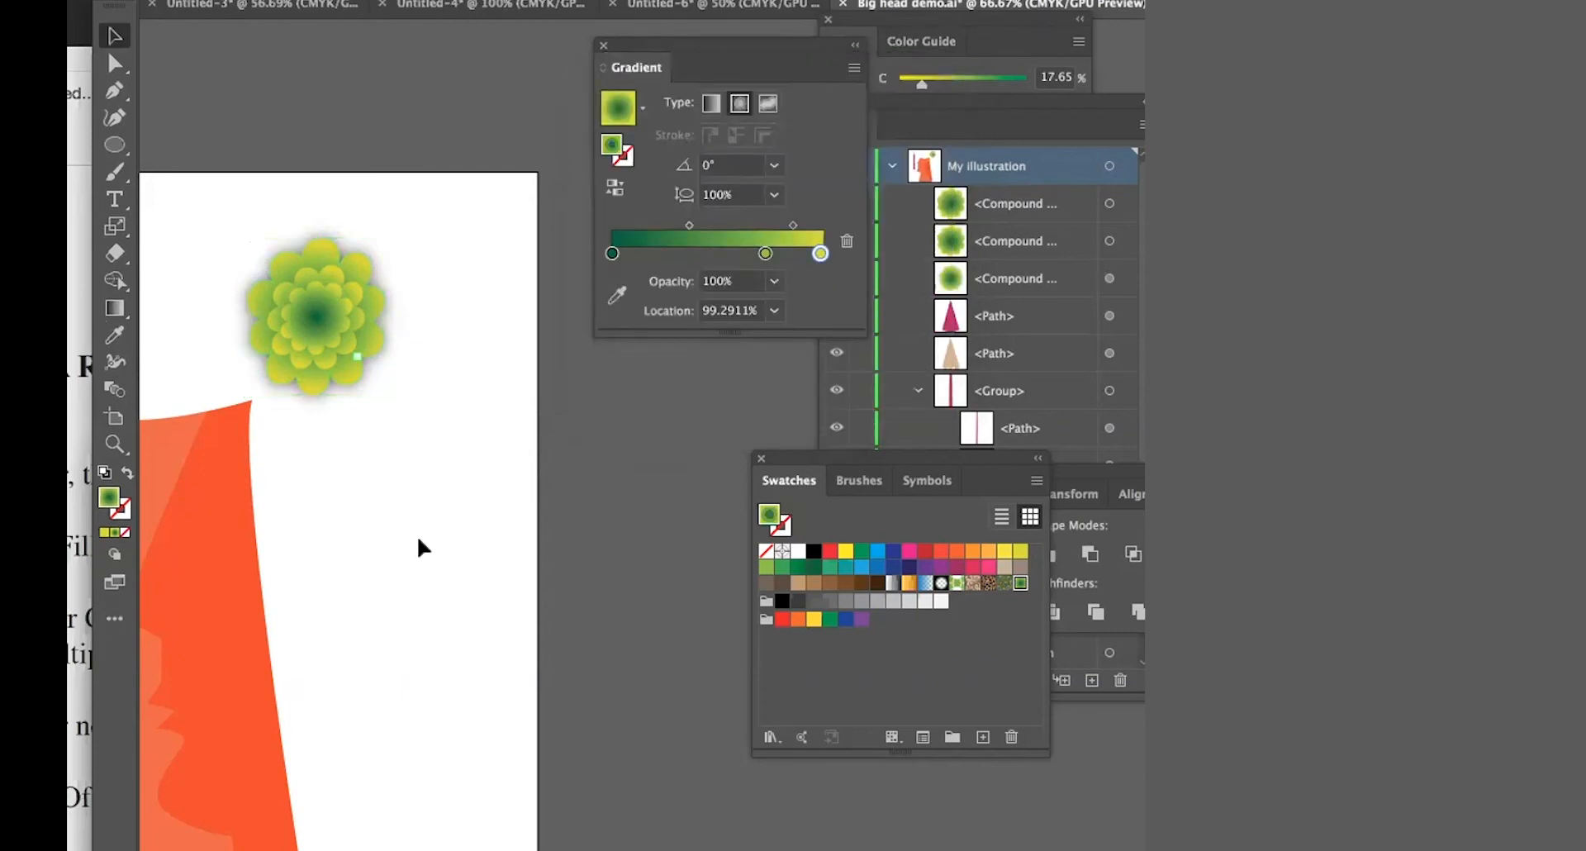
- Apply a Multiply drop shadow with 63% opacity, 0 pt offsets and 7 pt blur to the middle flower shape
left_click(296, 354)
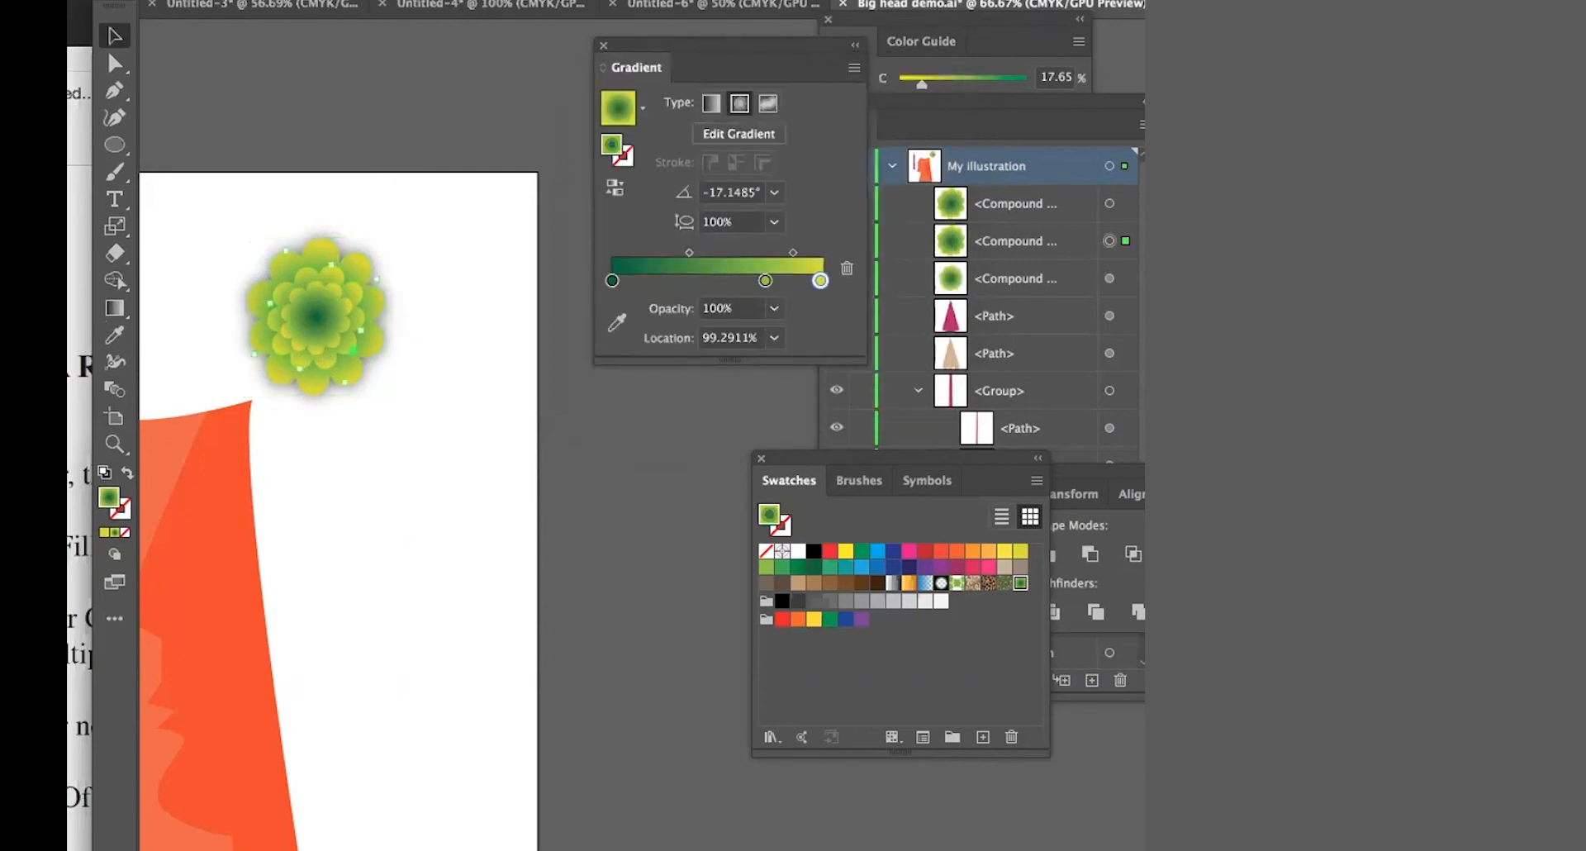
left_click(529, 2)
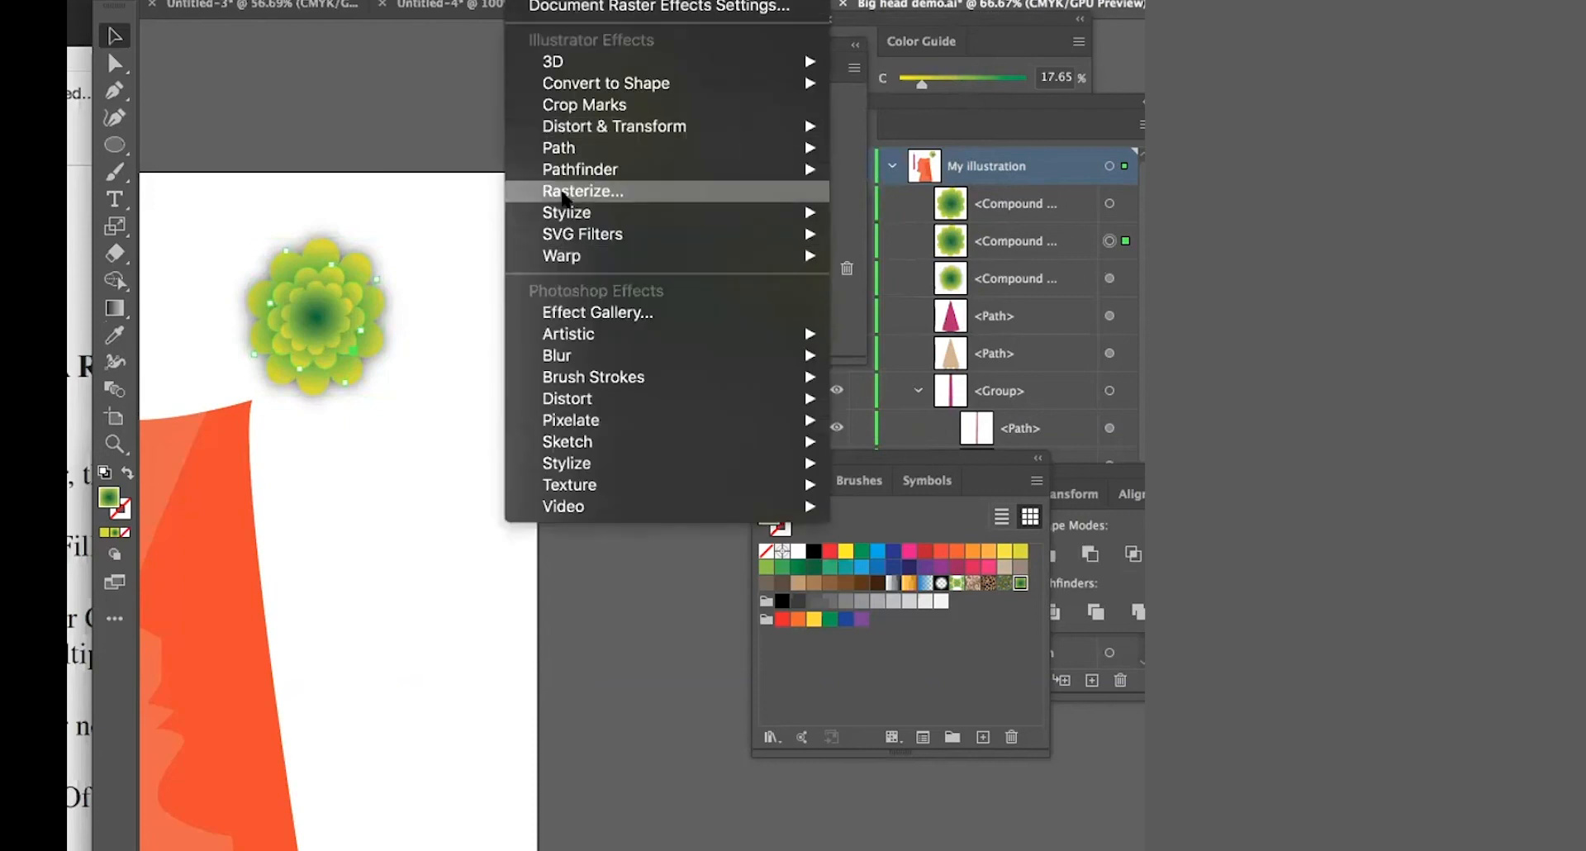
mouse_move(600, 211)
left_click(851, 213)
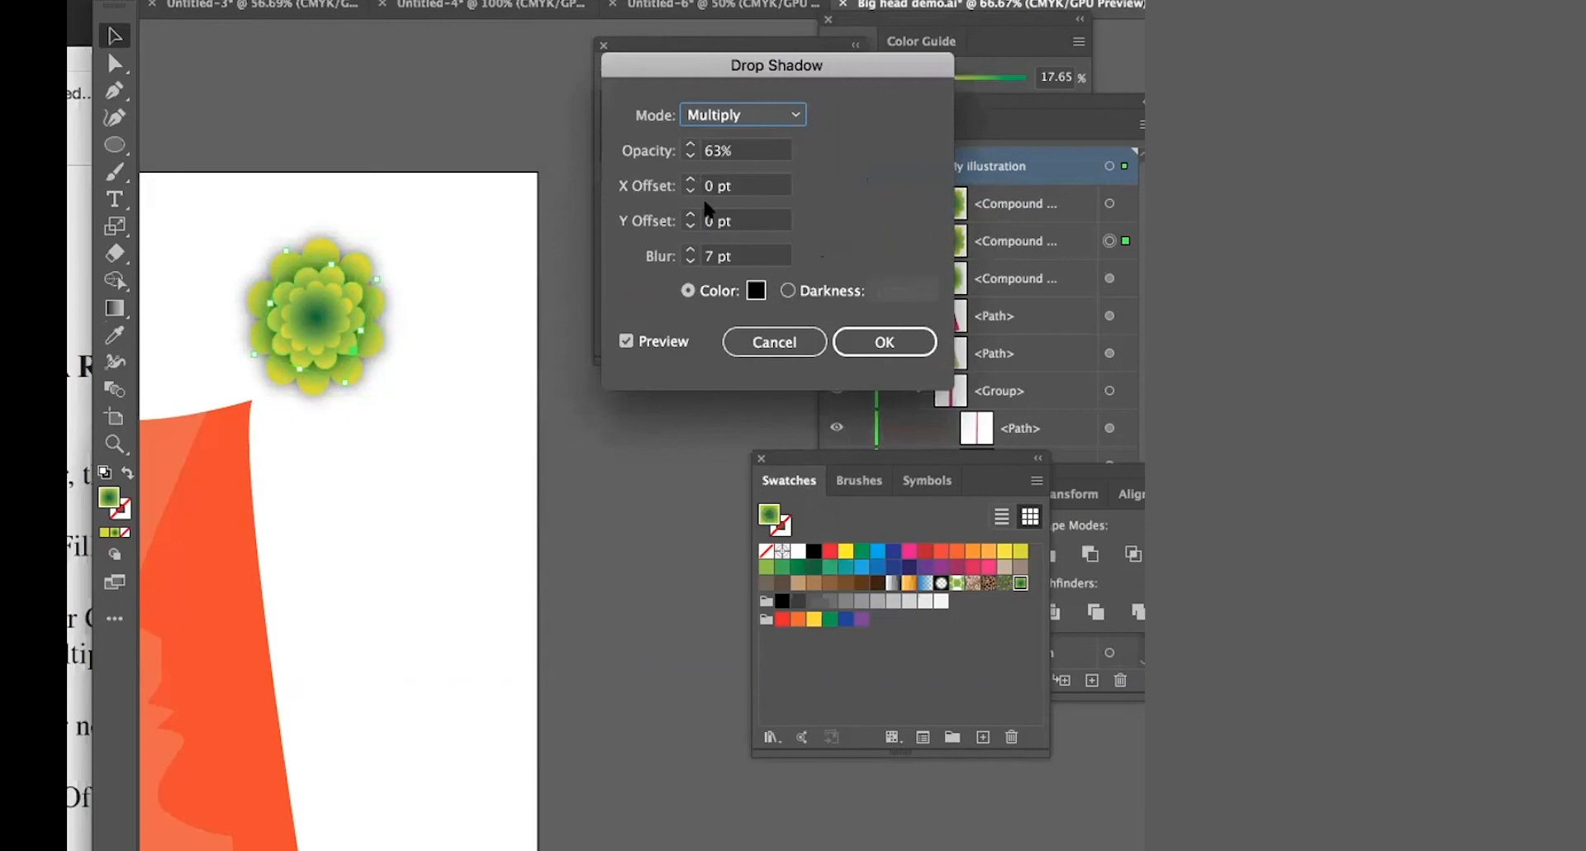
left_click(877, 337)
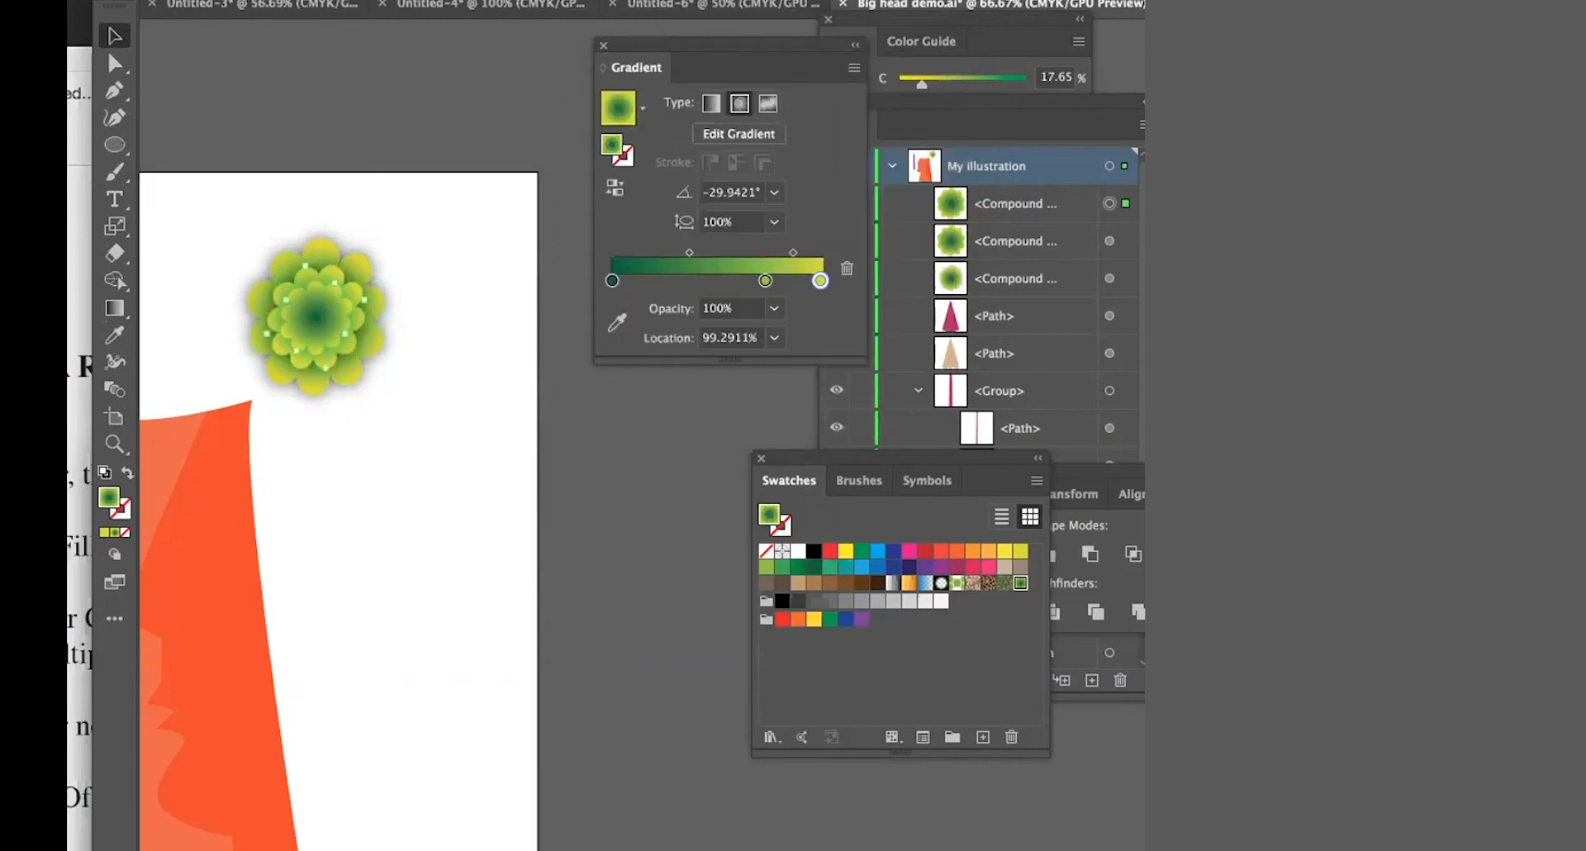
- Apply a Multiply drop shadow with 63% opacity, 0 pt offsets and 7 pt blur to the smallest, frontmost flower shape
left_click(529, 2)
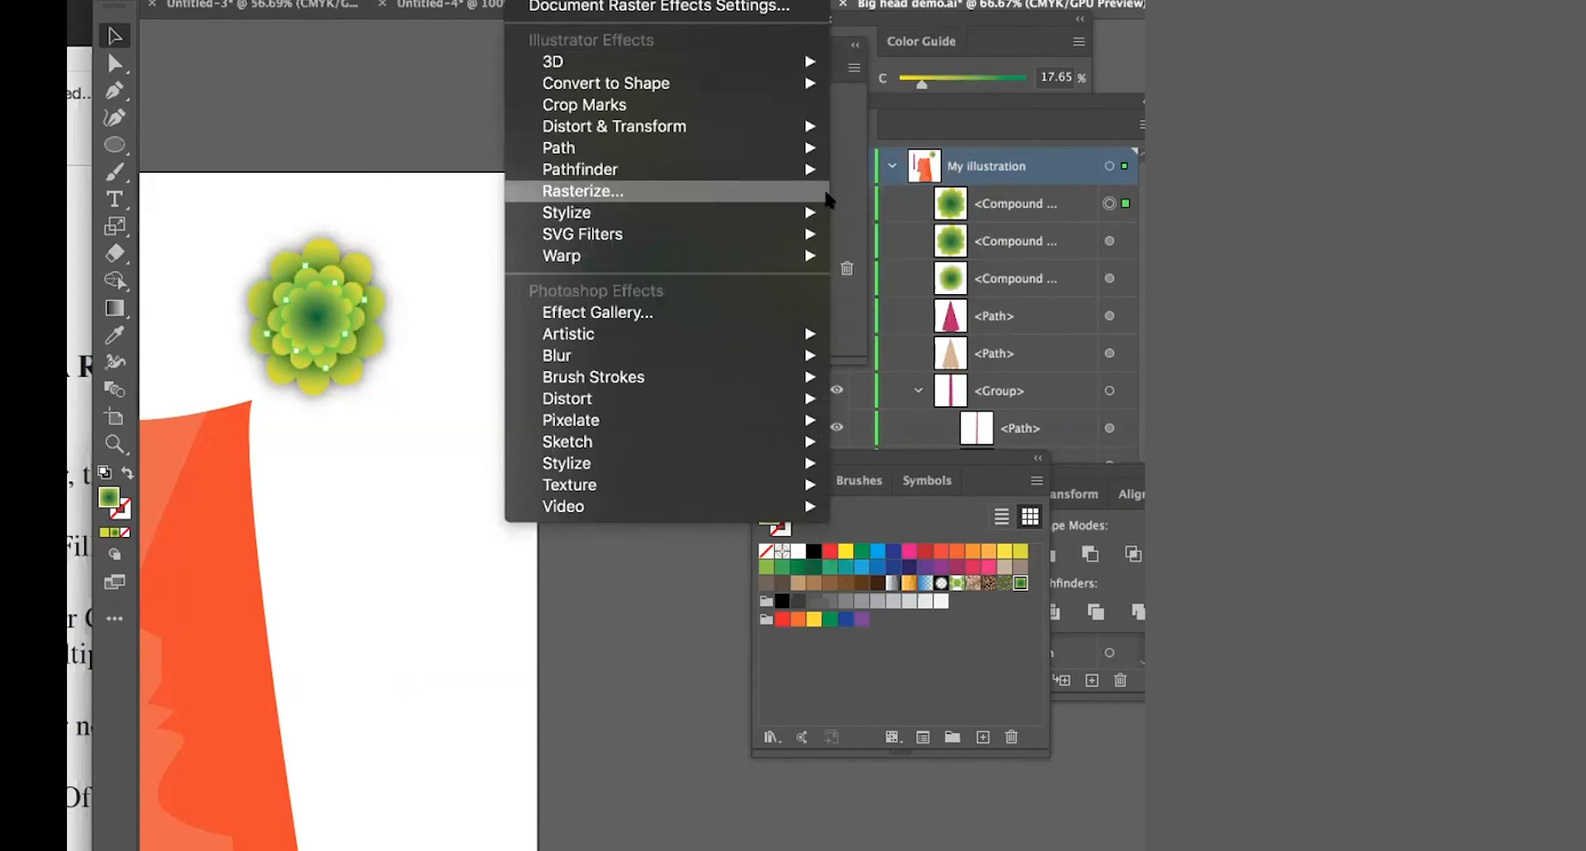
left_click(909, 213)
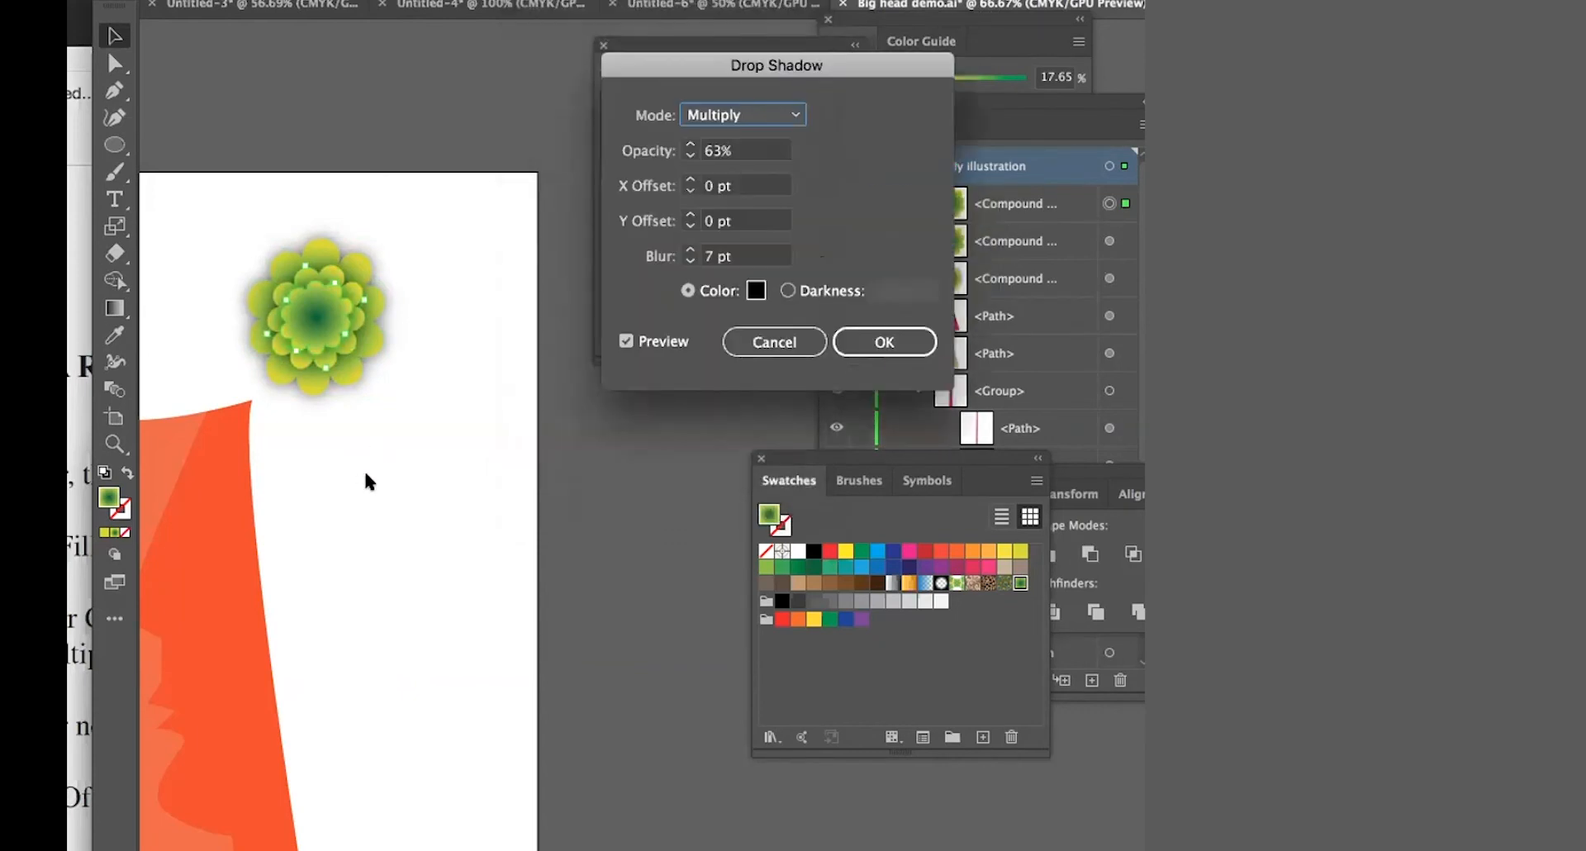
left_click(909, 344)
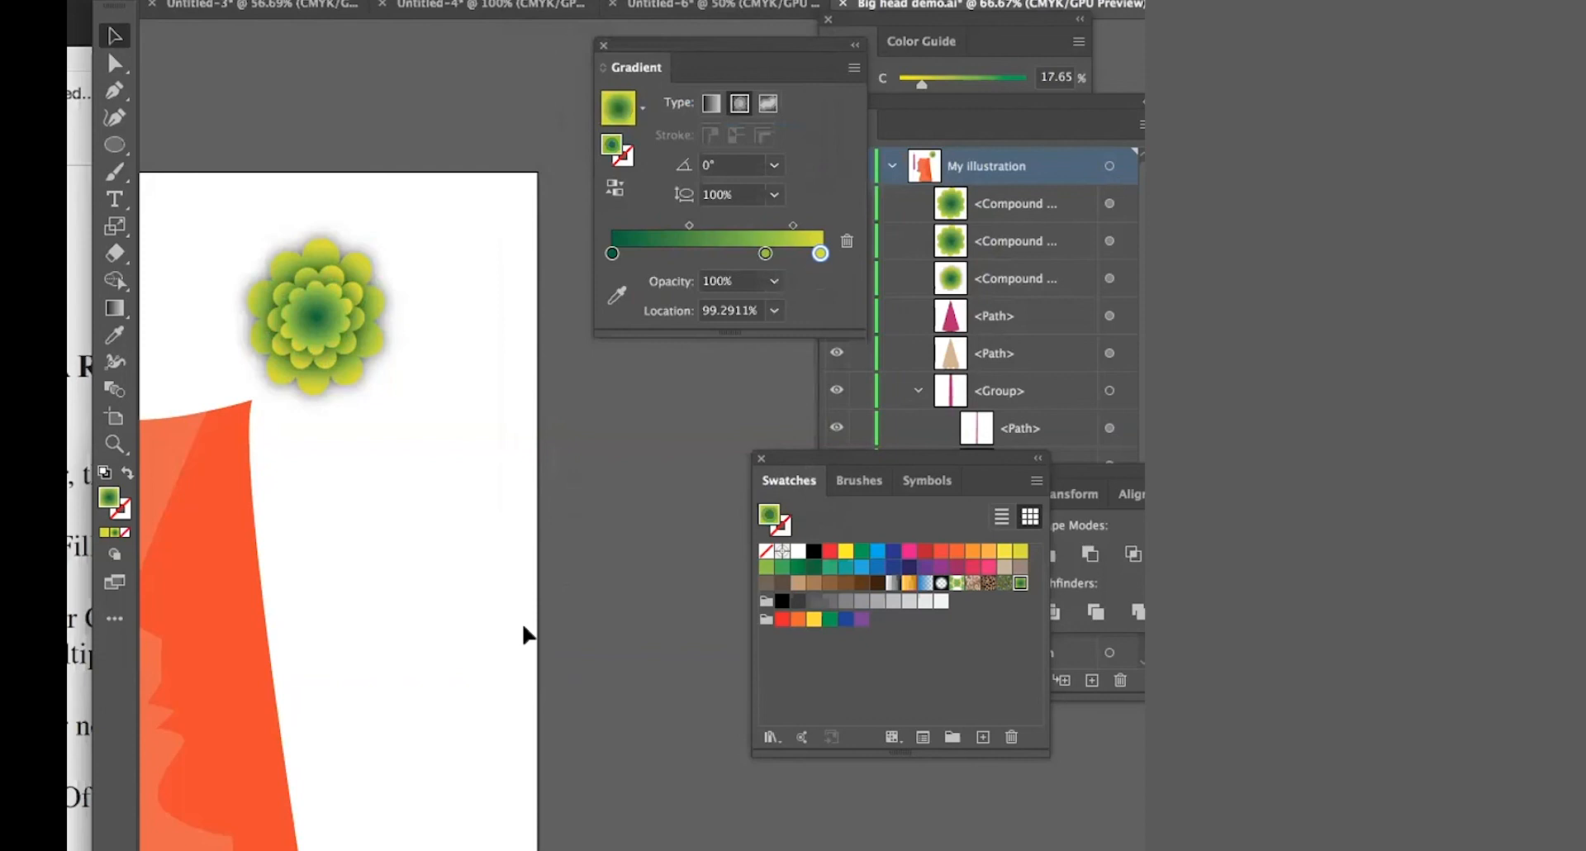
scroll(664, 499, "left", 1)
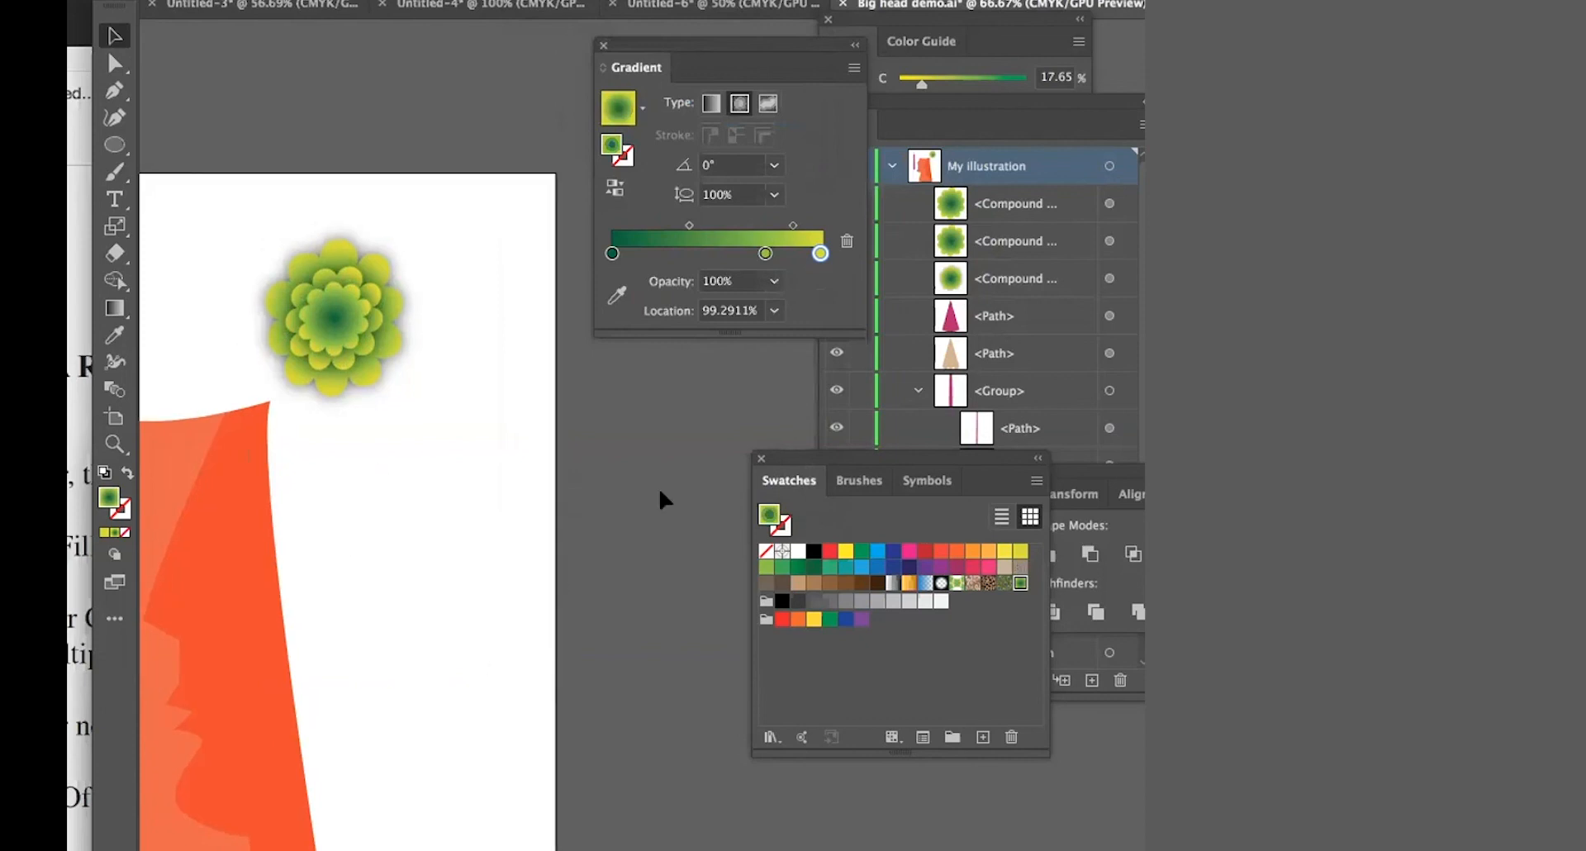
- Draw a small circle with the green-to-yellow radial gradient, centred on the middle of the flower
key("super+0")
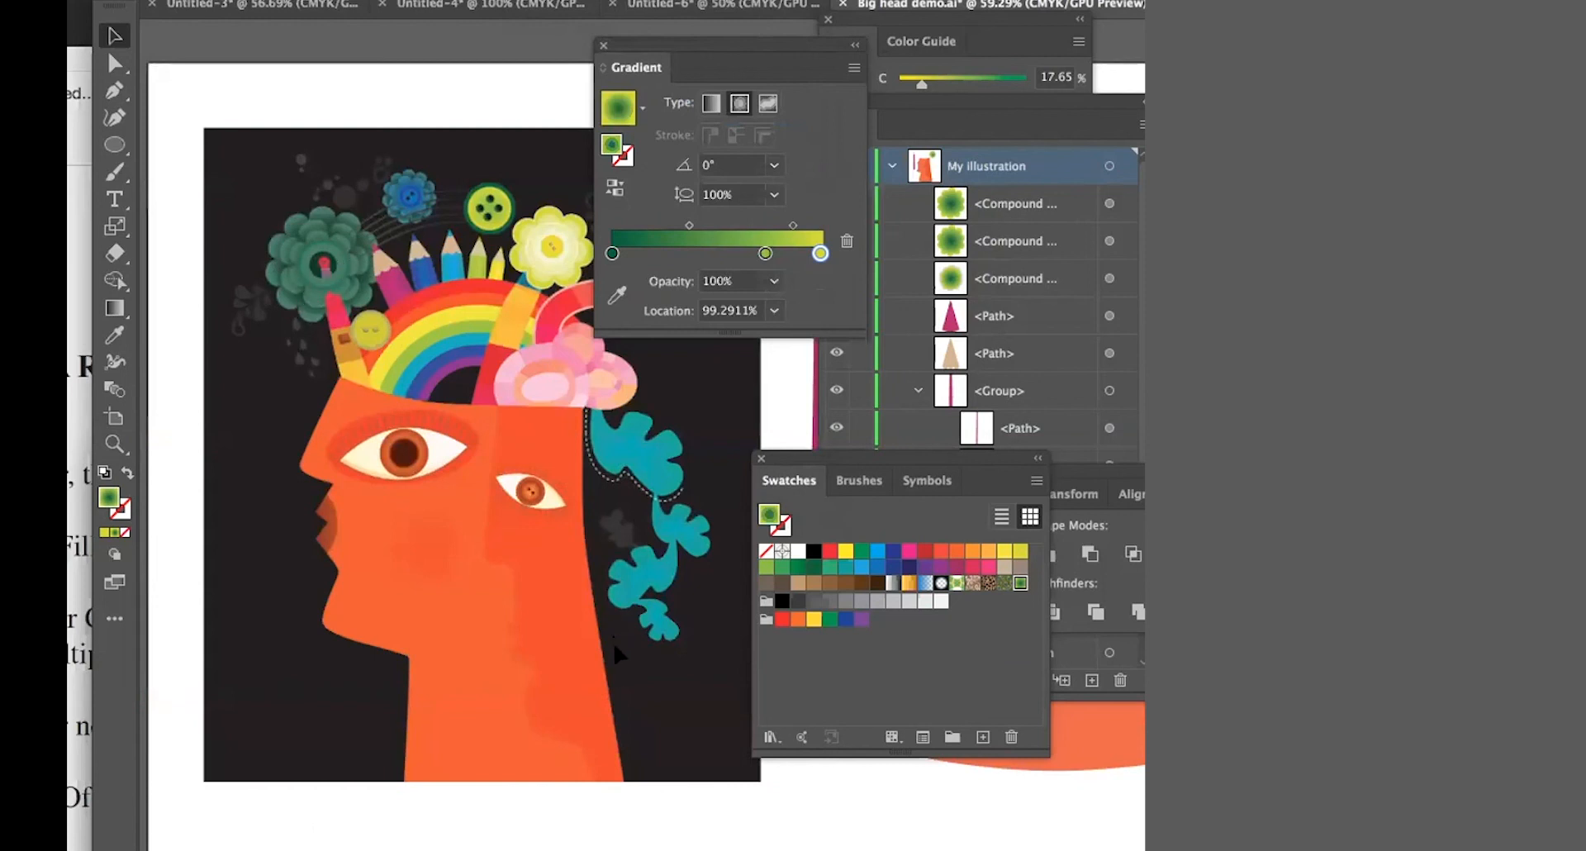
scroll(496, 496, "right", 2)
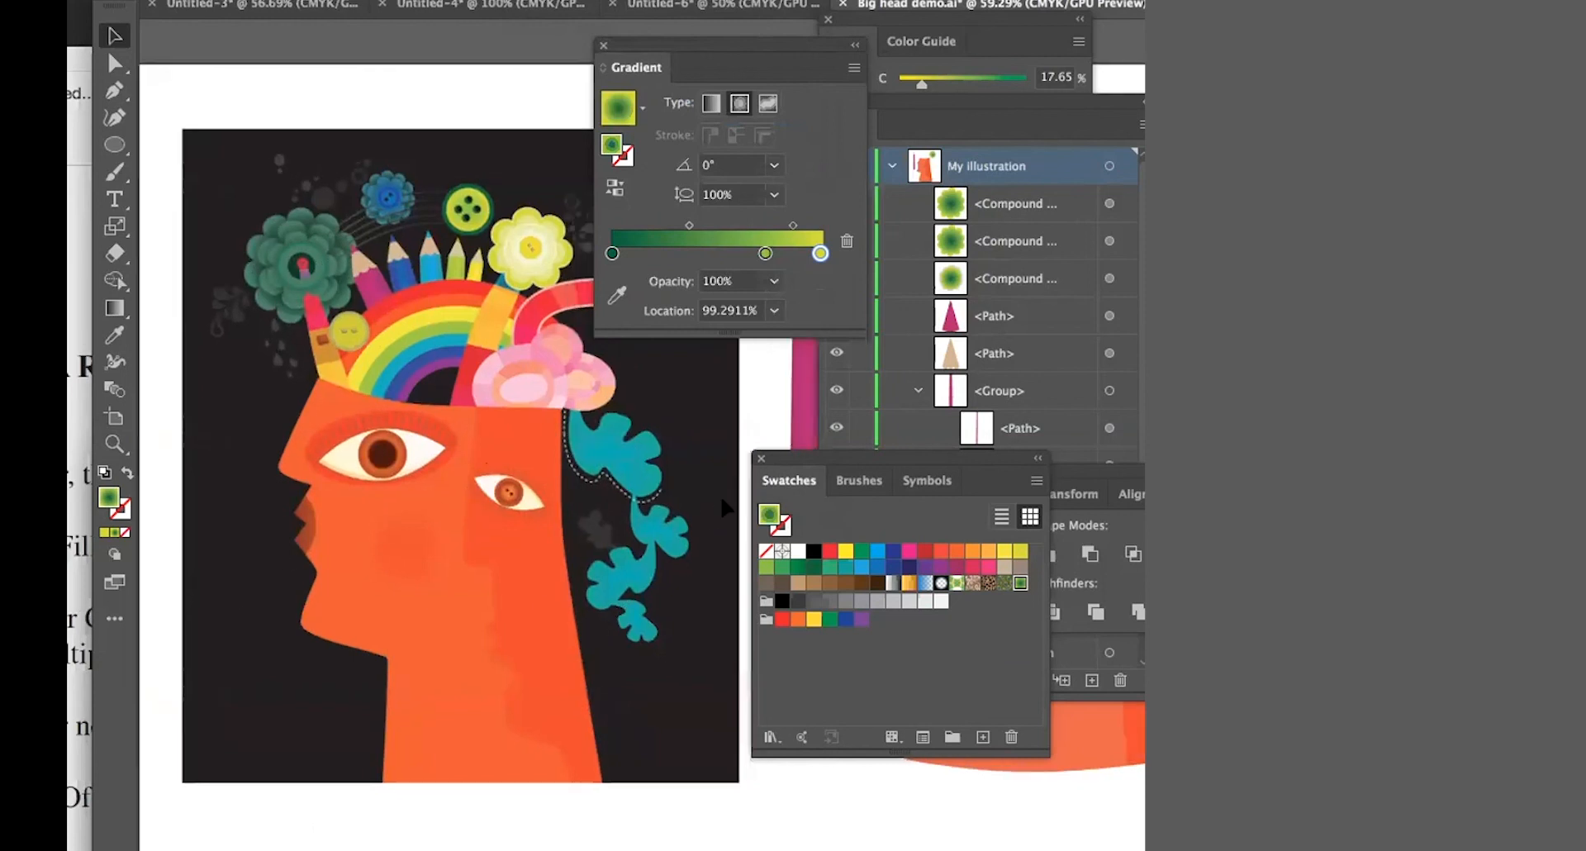
scroll(649, 459, "left", 2)
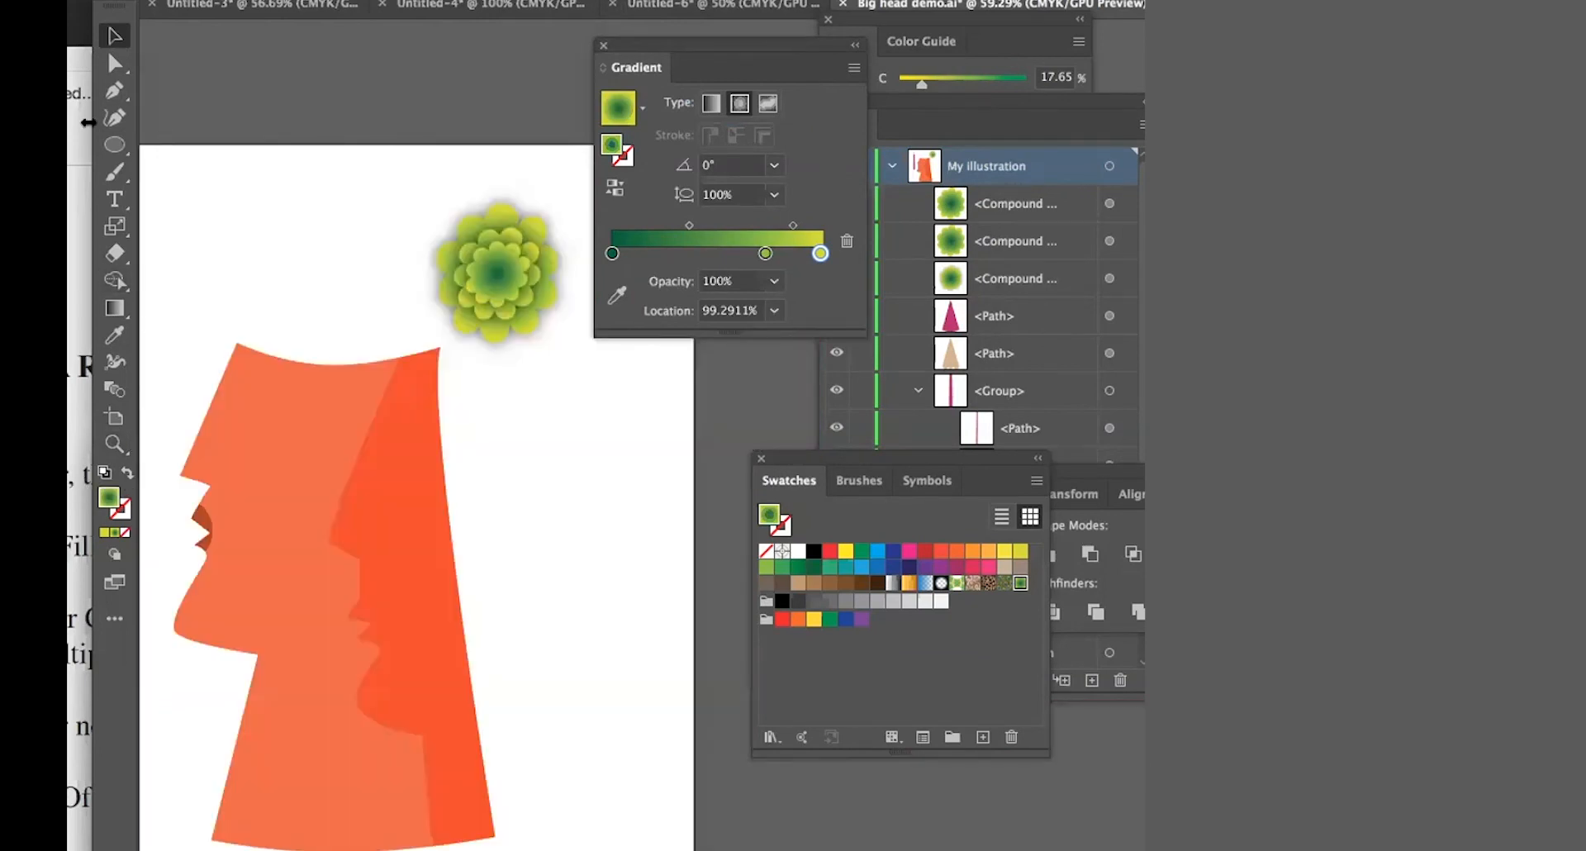
left_click(114, 140)
left_click_drag(496, 273, 522, 297)
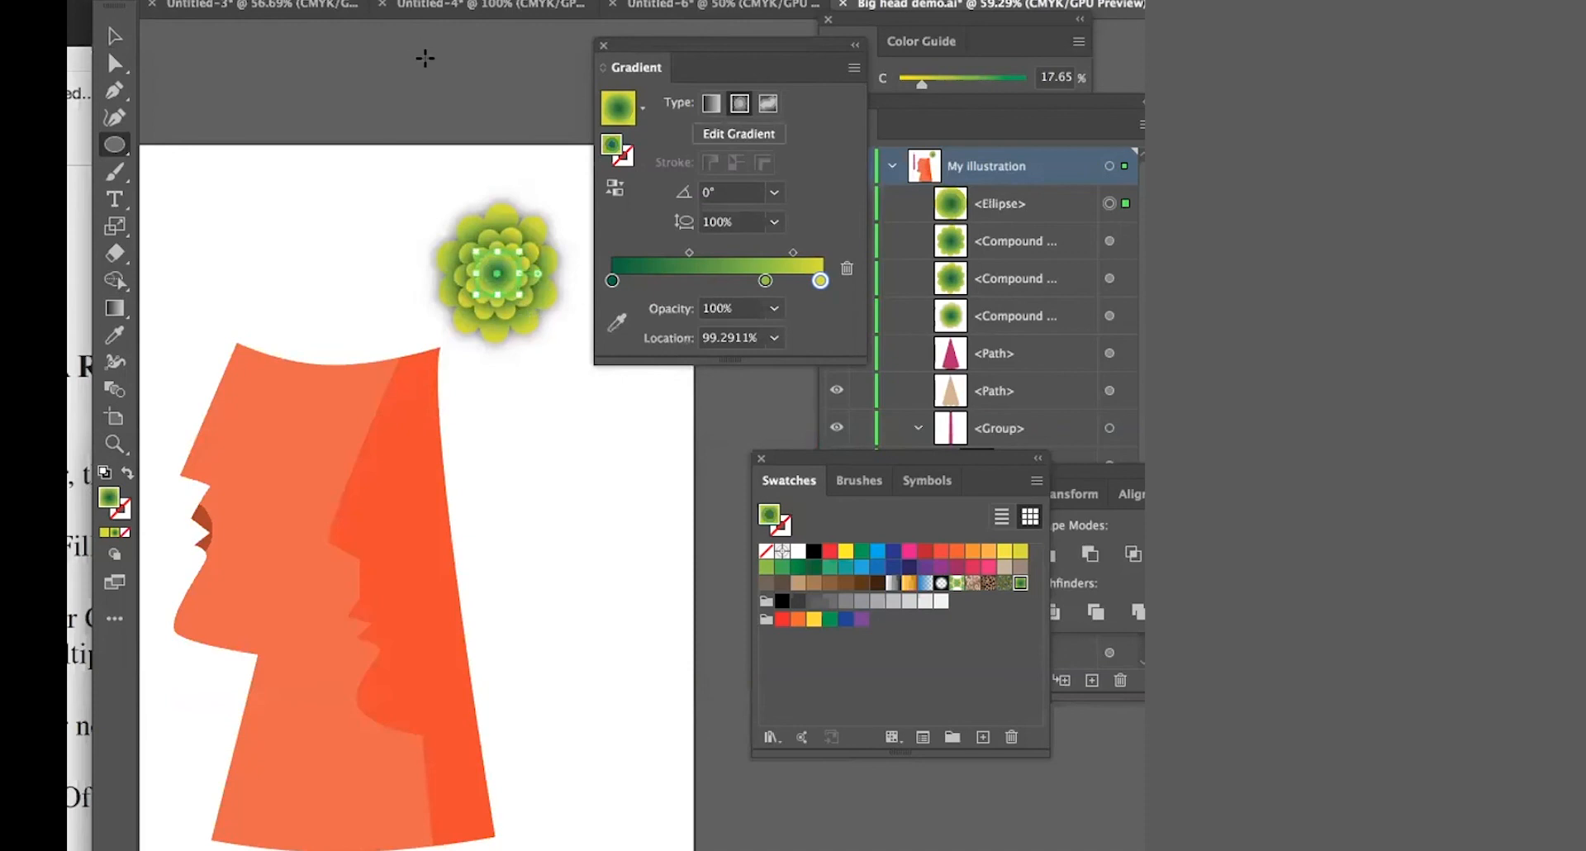
- Apply a Multiply drop shadow with 63% opacity, 0 pt offsets and 7 pt blur to the flower's centre circle, and deselect
left_click(537, 1)
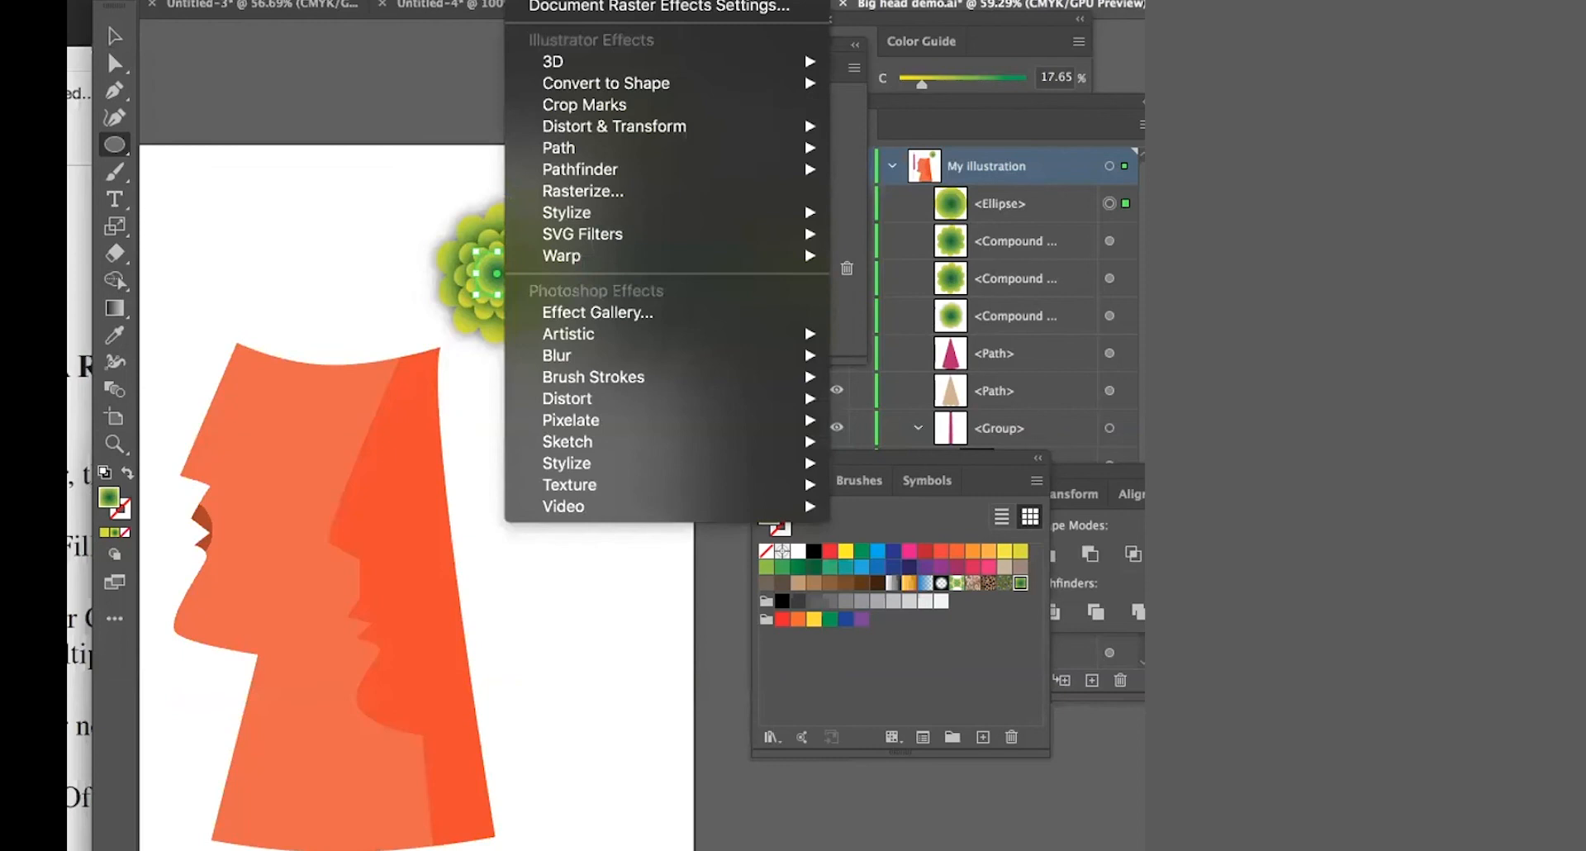
mouse_move(588, 213)
left_click(908, 213)
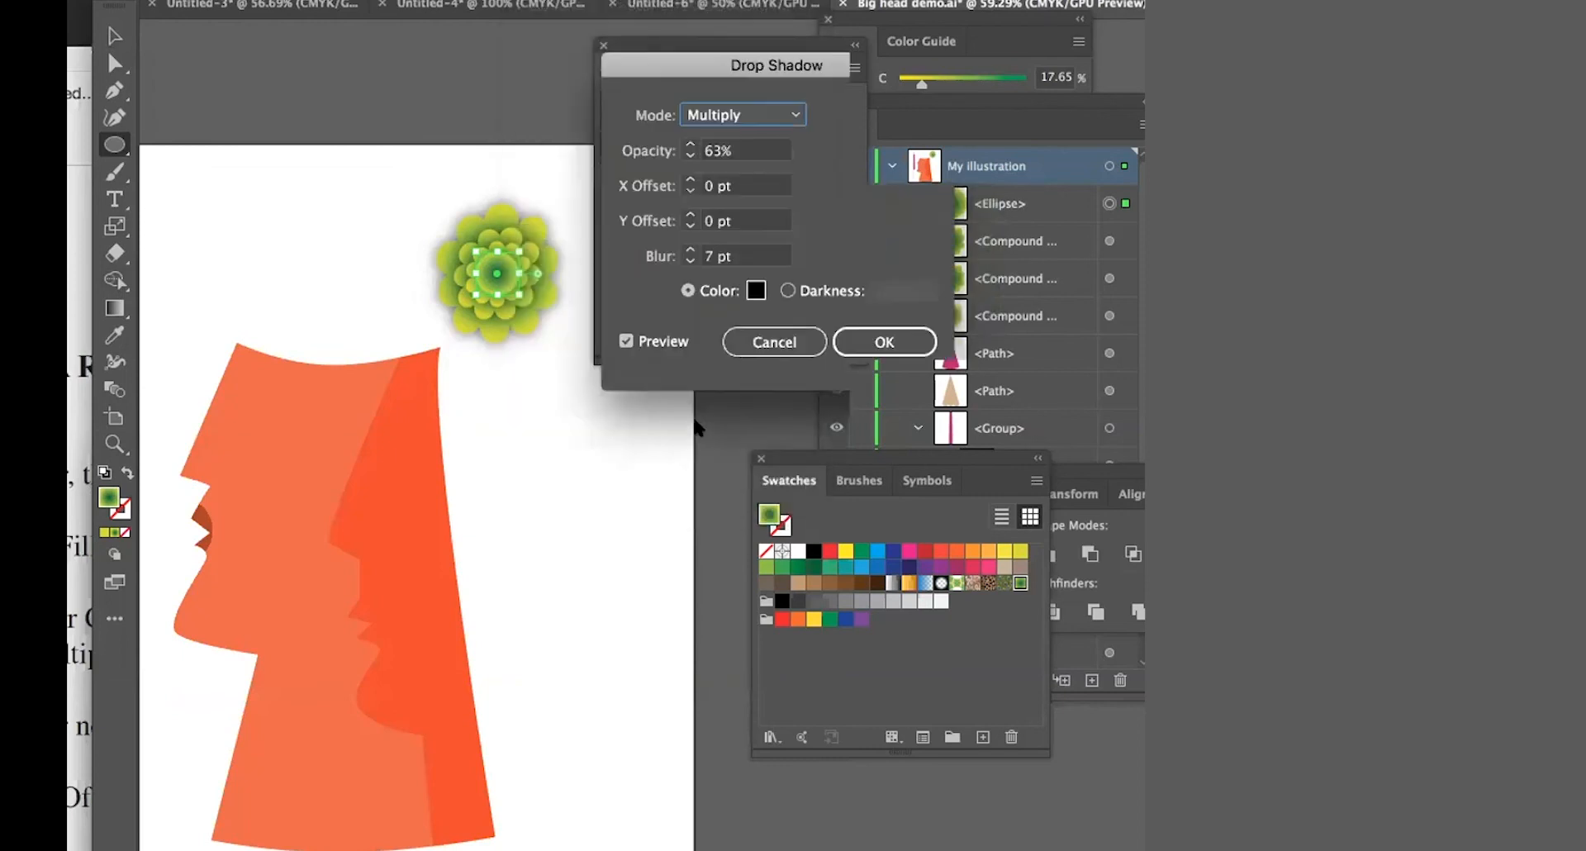
left_click(885, 340)
left_click(117, 40)
key("ctrl+1")
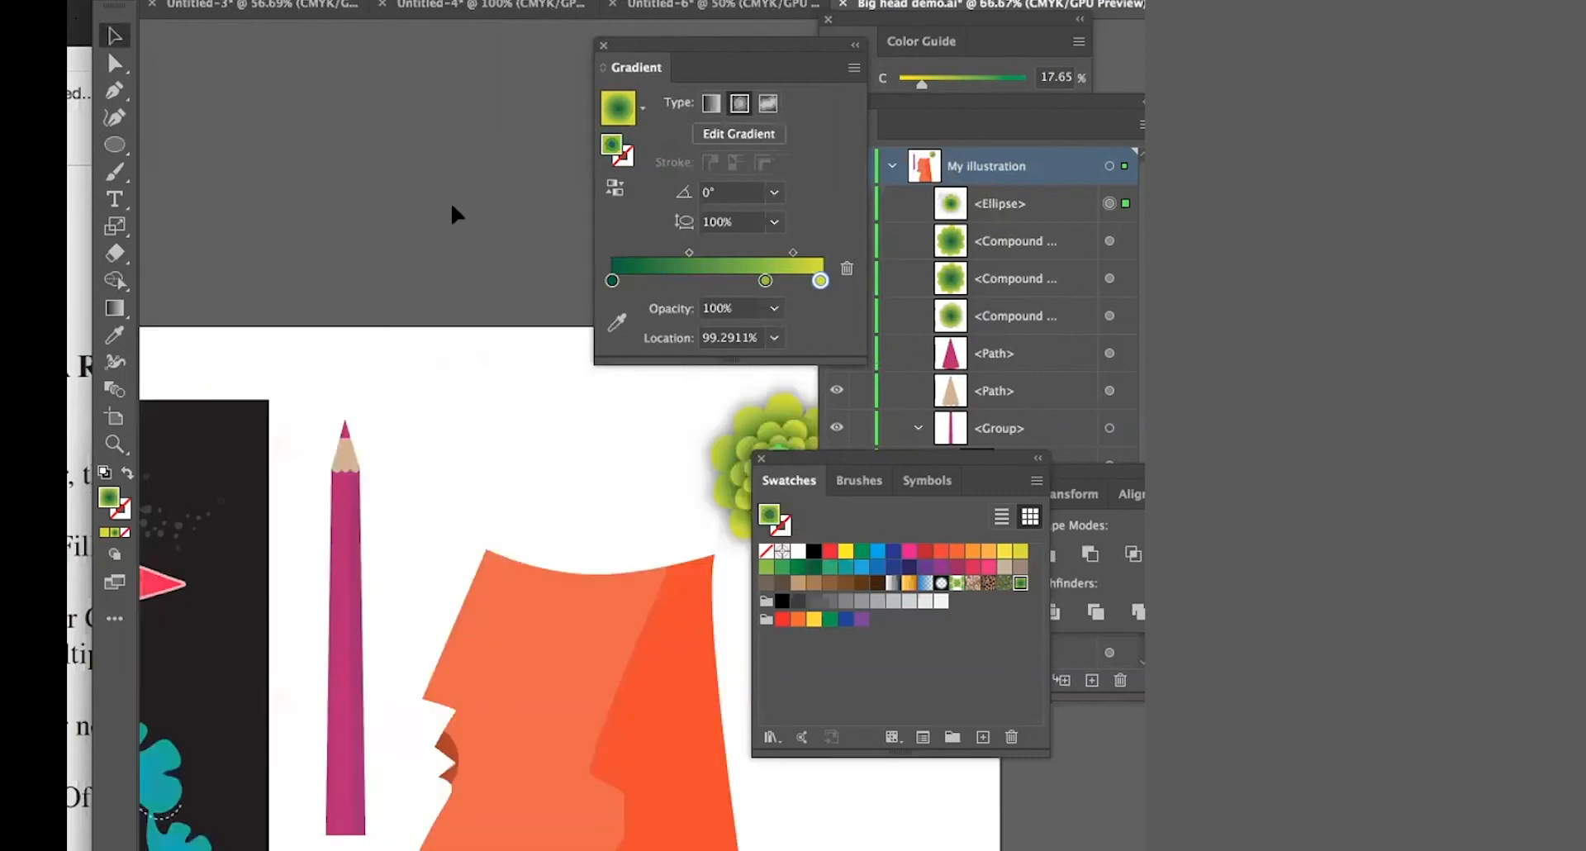
left_click_drag(575, 488, 184, 388)
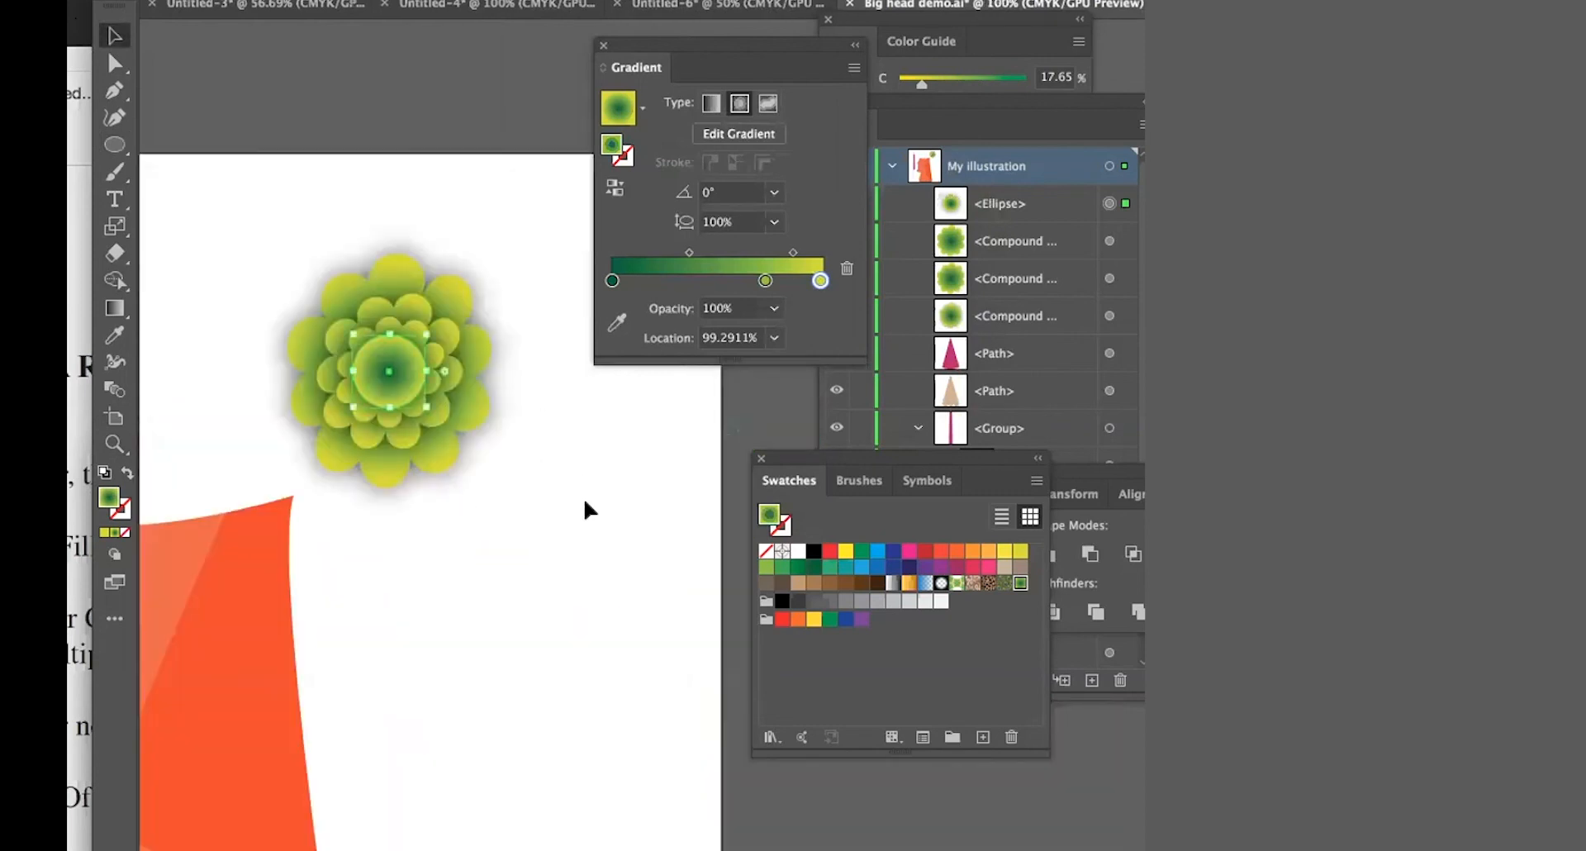
left_click(584, 499)
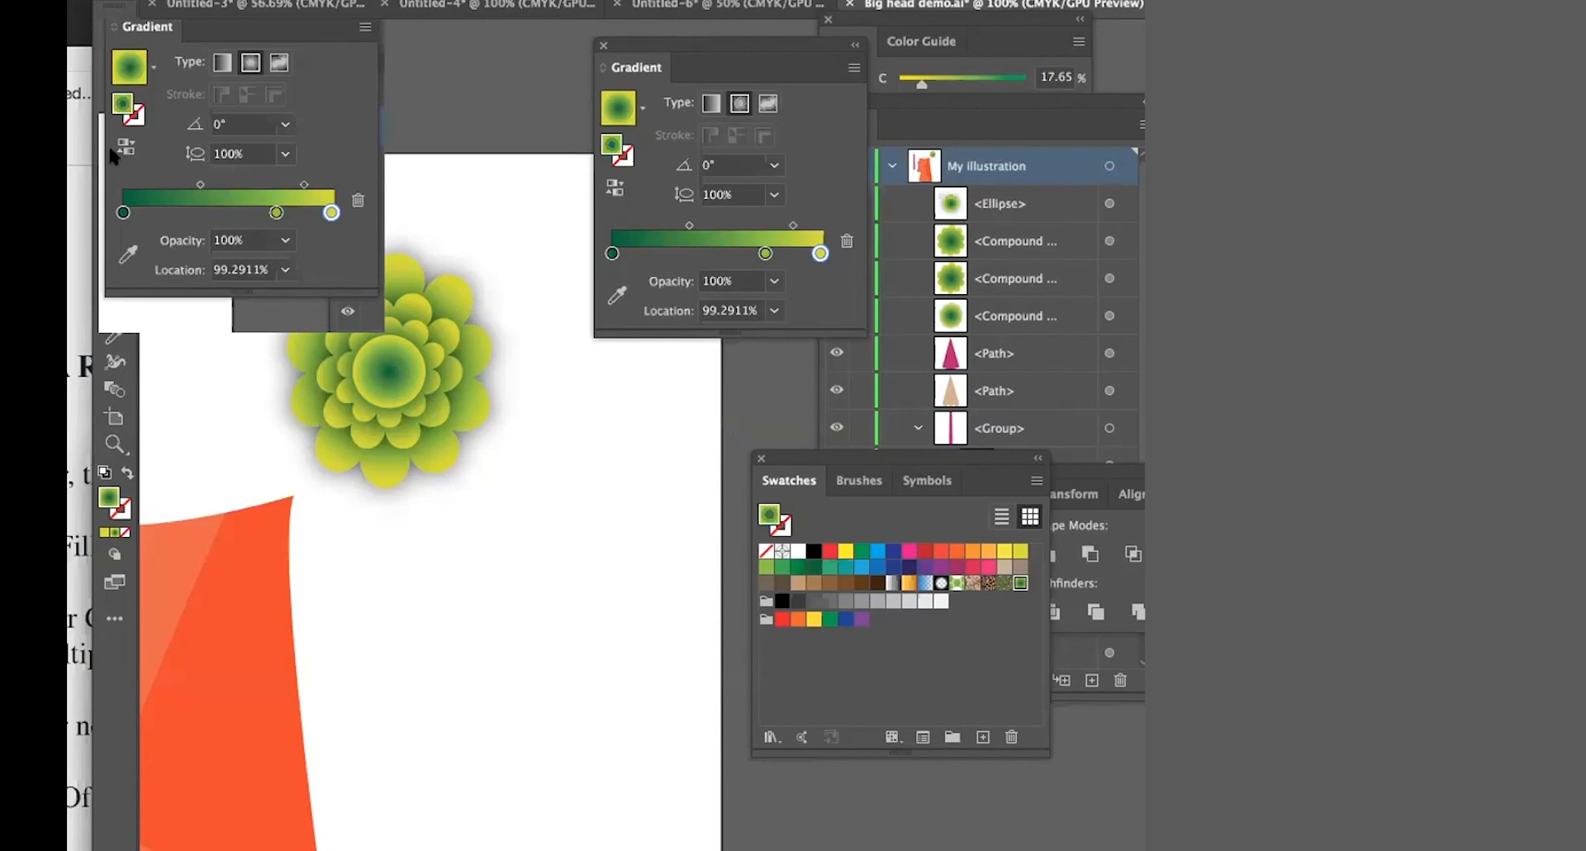
- Draw a large black circle without a stroke, centred on the flower and covering it together with its shadow
left_click(104, 472)
left_click(126, 473)
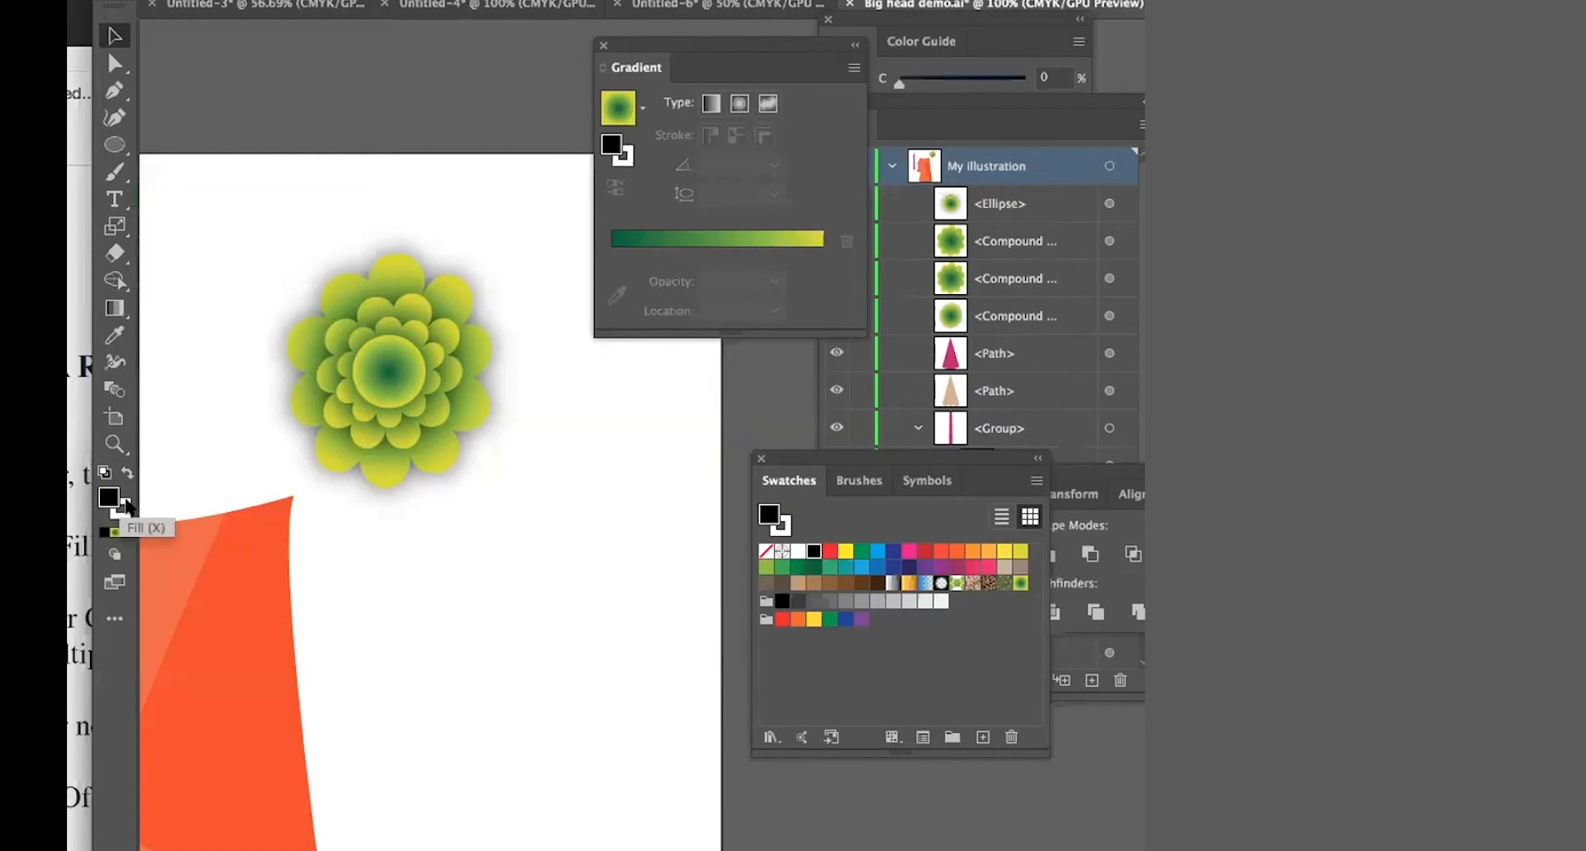
left_click(104, 532)
left_click(122, 533)
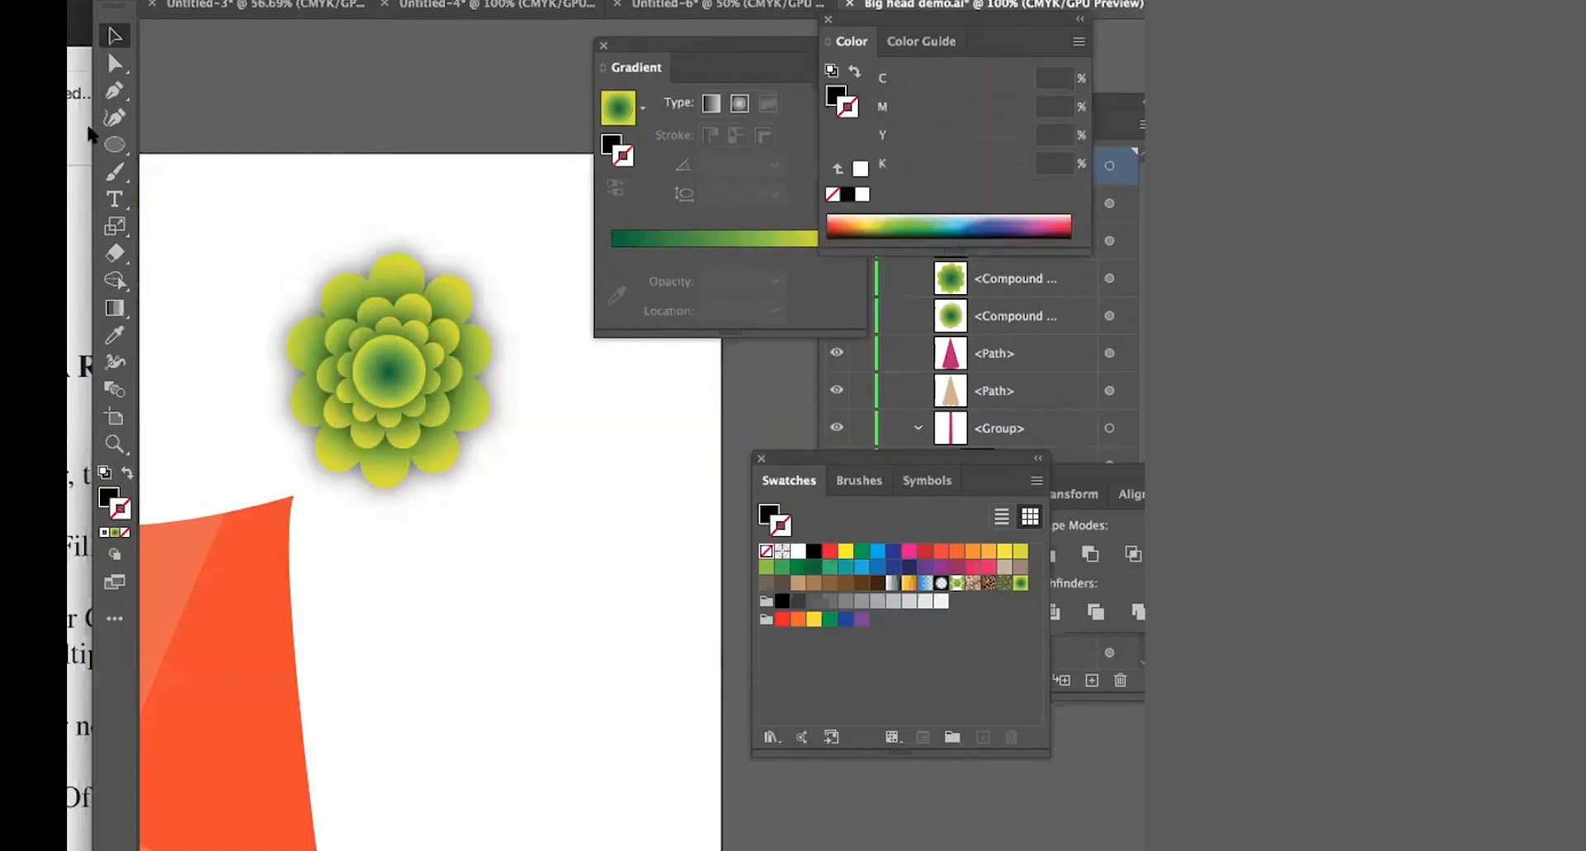
left_click(115, 145)
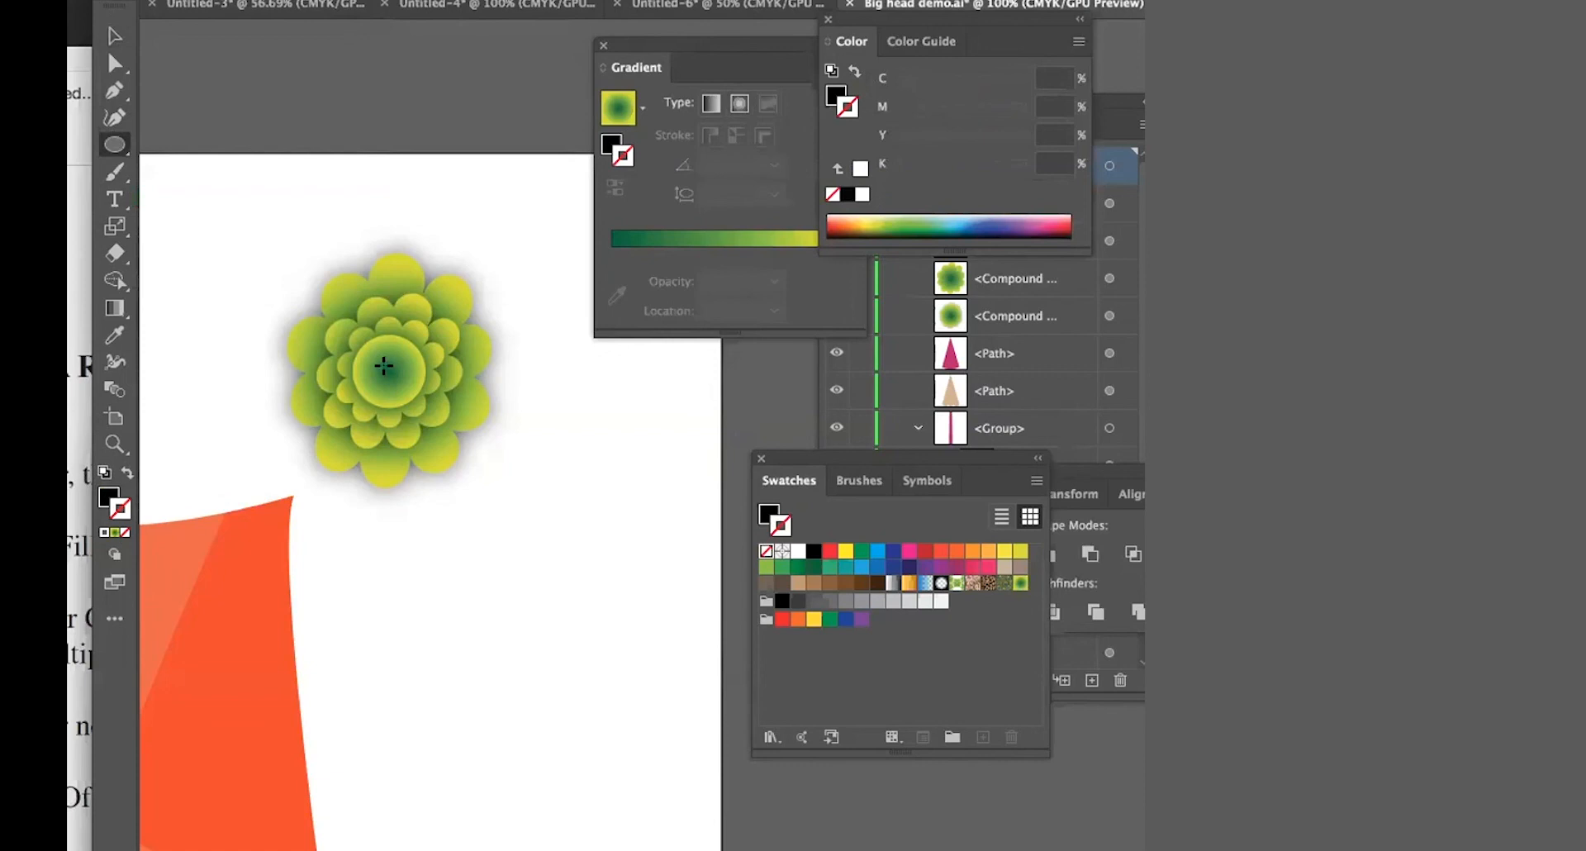
left_click_drag(386, 366, 478, 503)
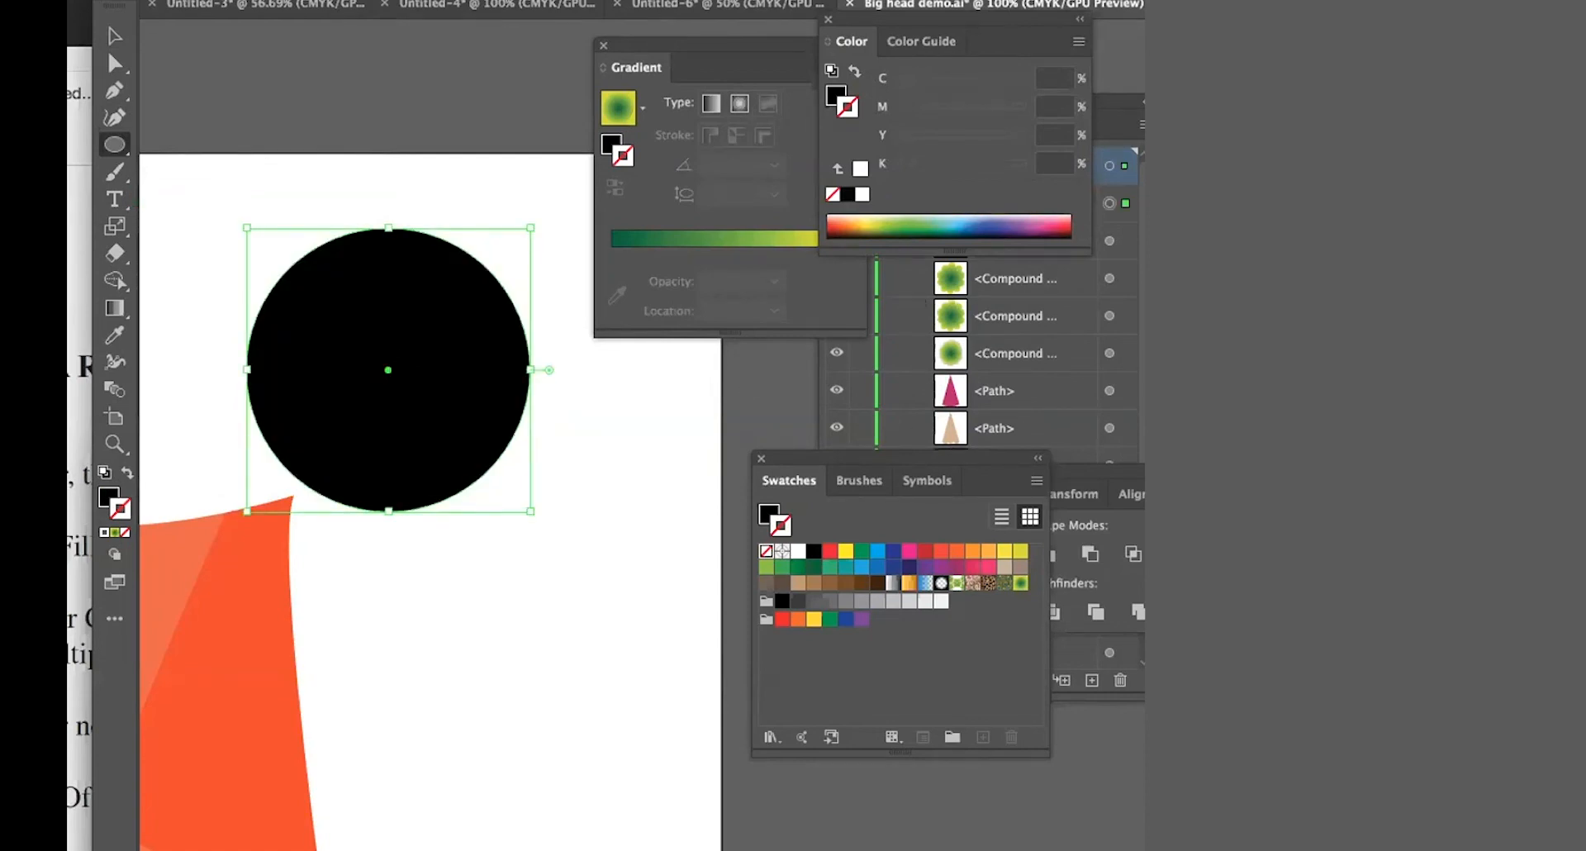
- Hide the large black circle and draw a small black circle aligned to the middle of the flower's centre
left_click(1115, 106)
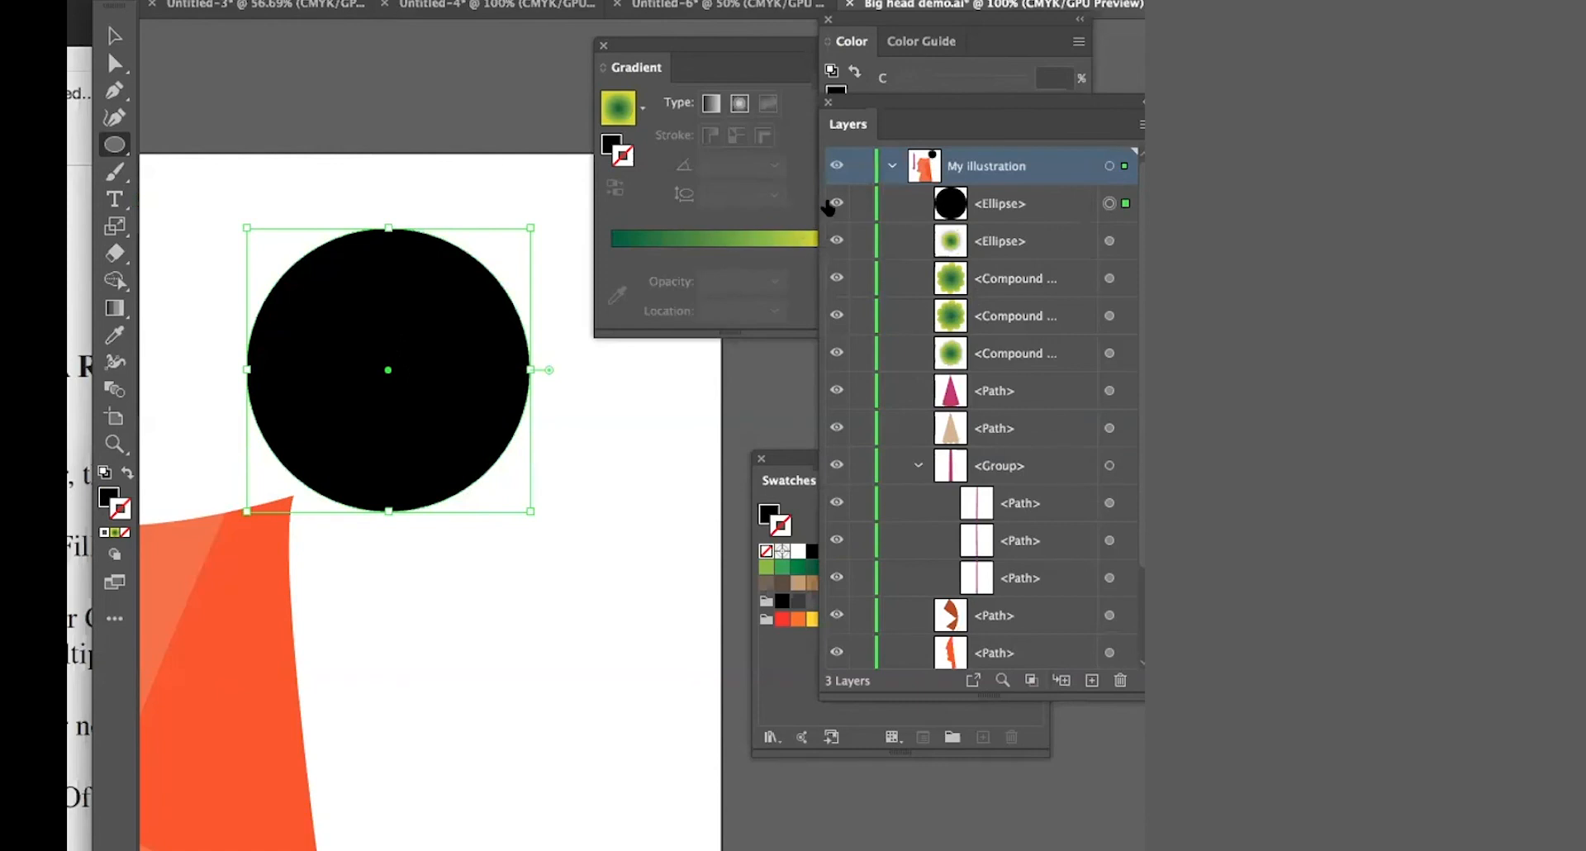
key("ctrl+3")
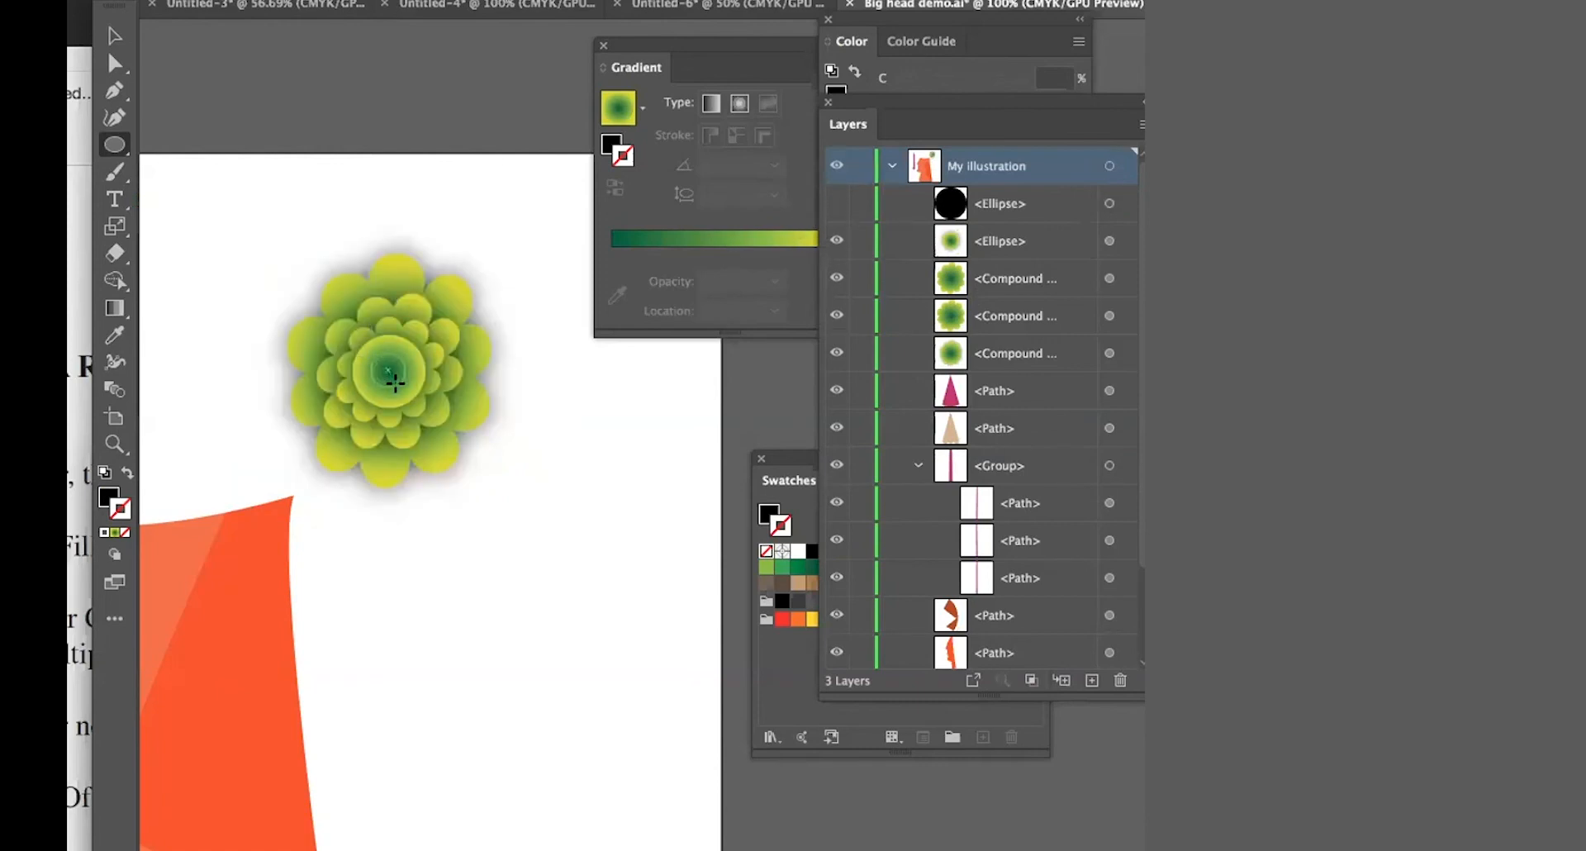
left_click_drag(389, 370, 407, 388)
left_click(115, 36)
key("Down")
key("Right")
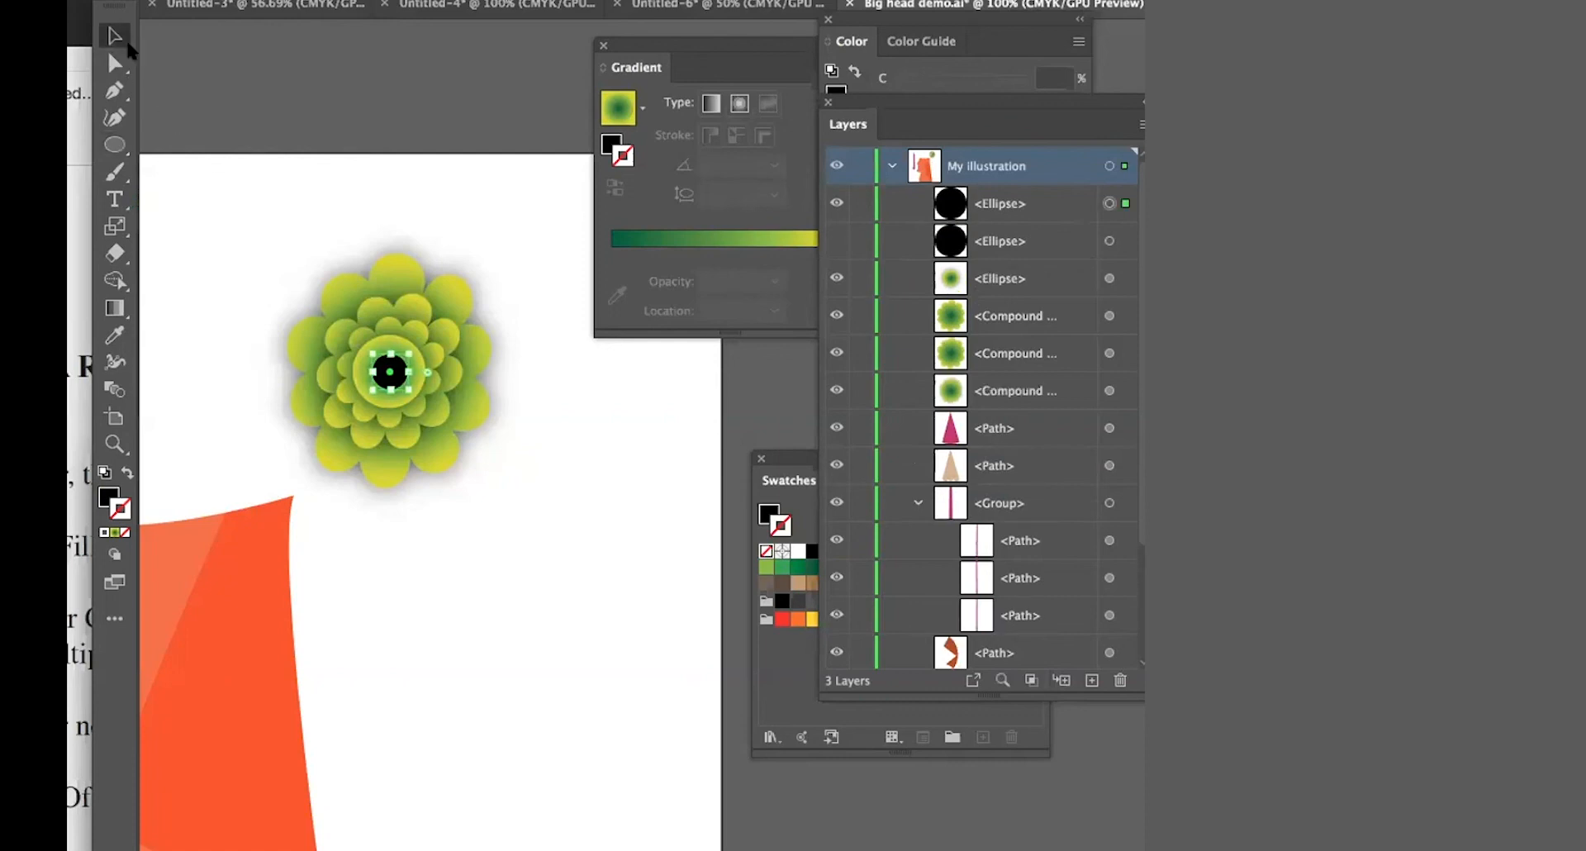
- Show the large black circle again and combine it with the small black circle into a compound path
left_click(837, 240)
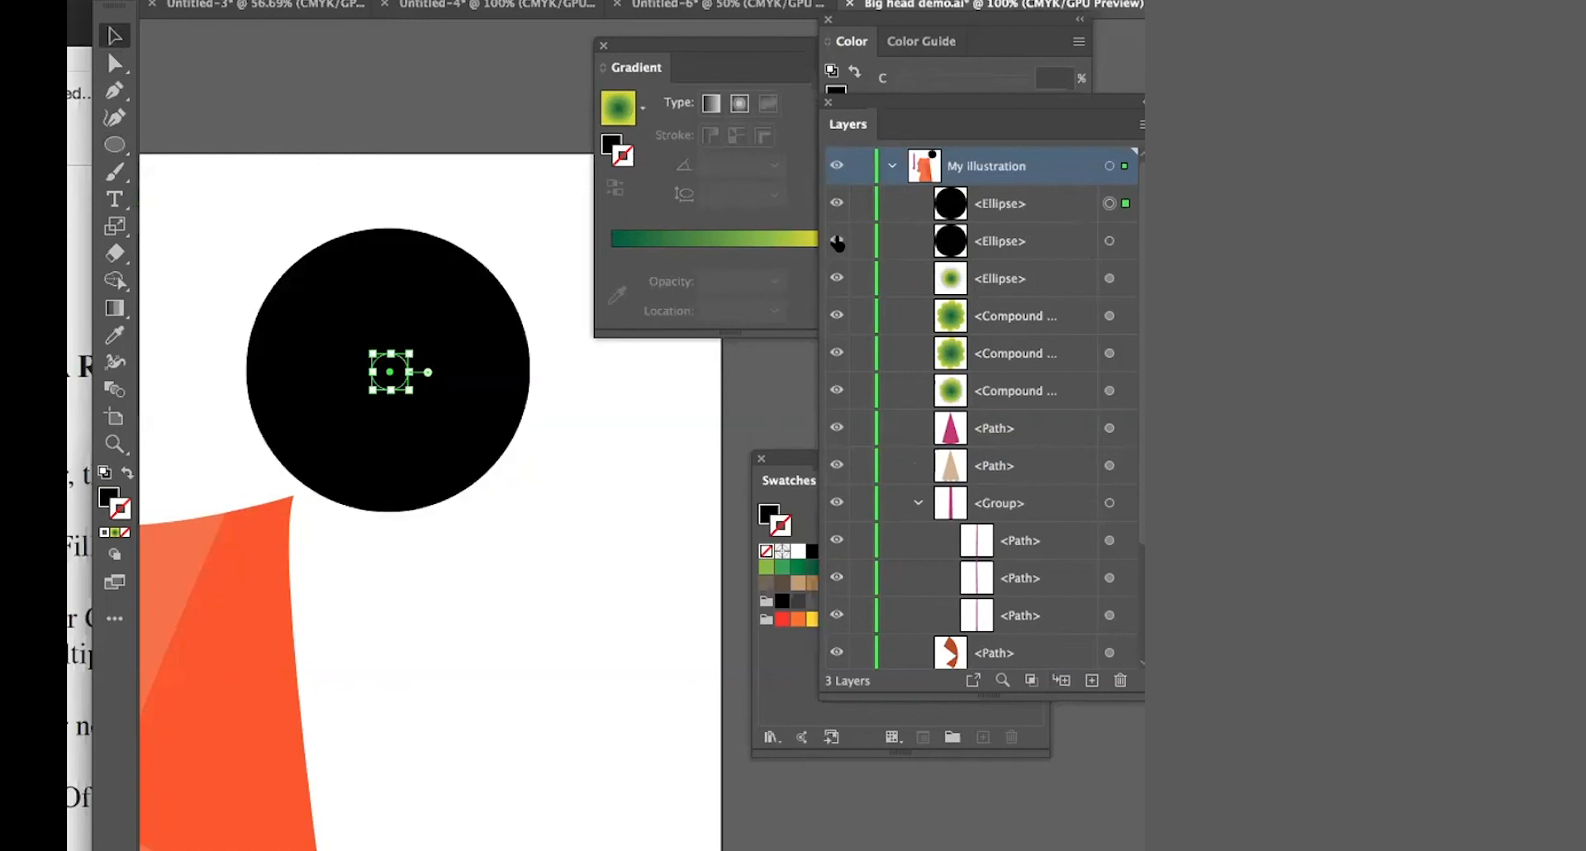
left_click(1122, 238, "shift")
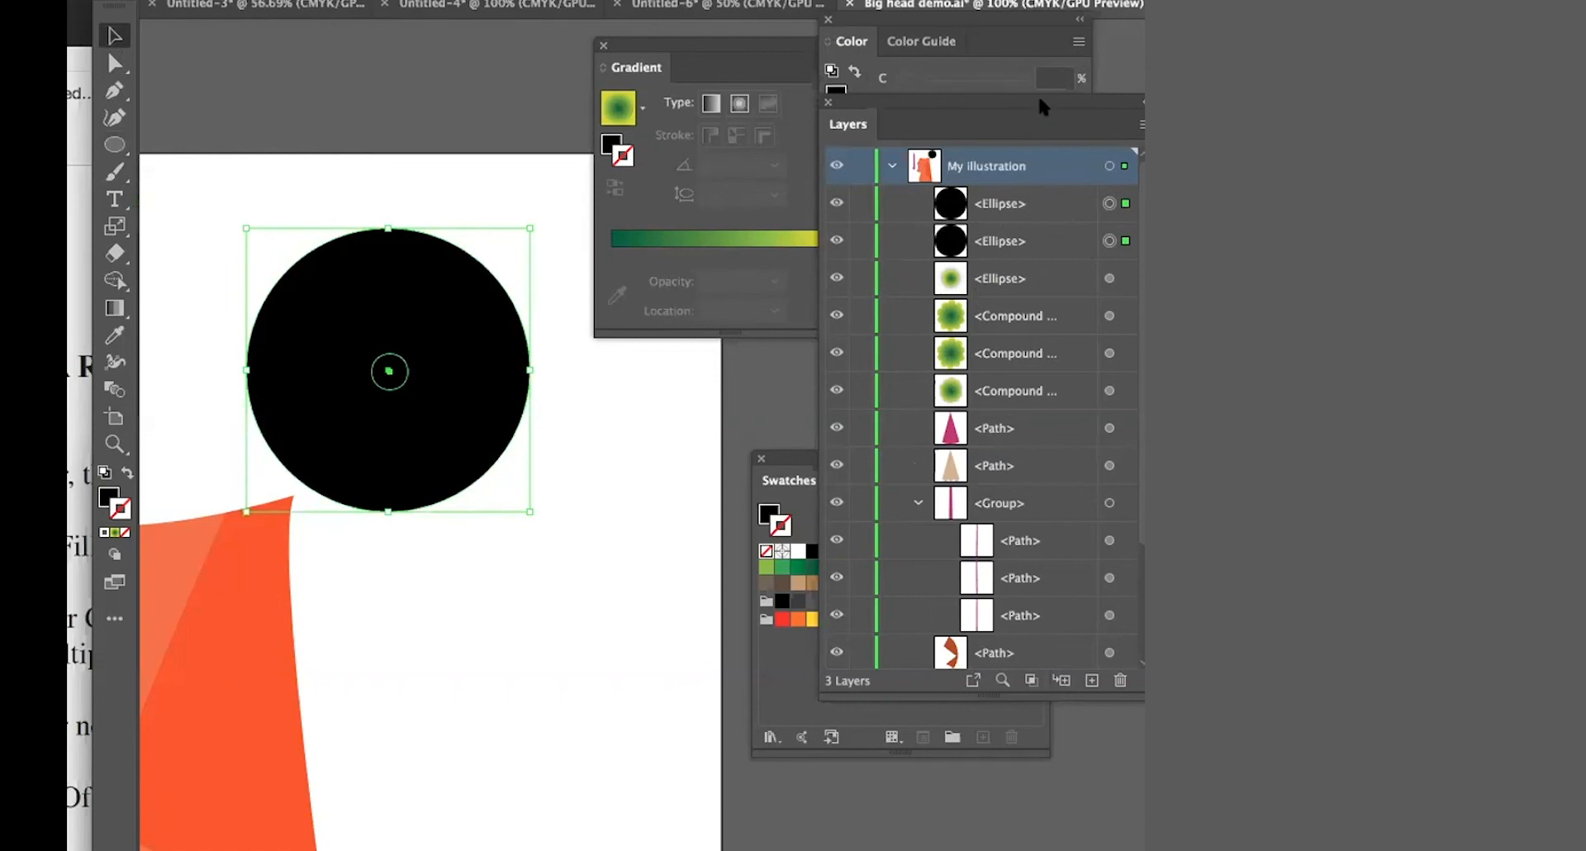
left_click_drag(746, 74, 1143, 65)
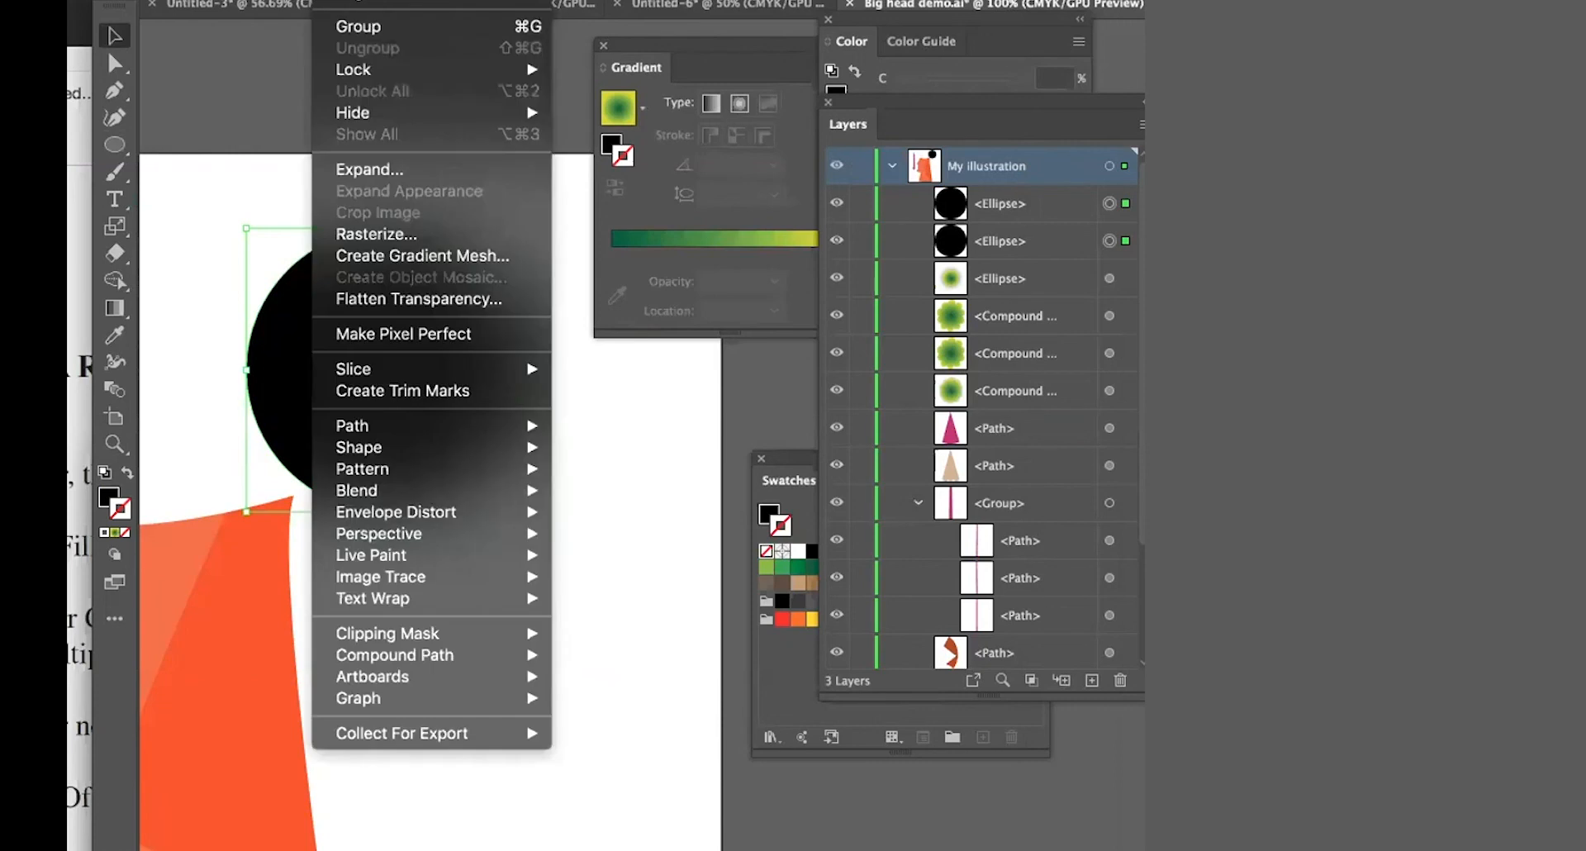
mouse_move(376, 657)
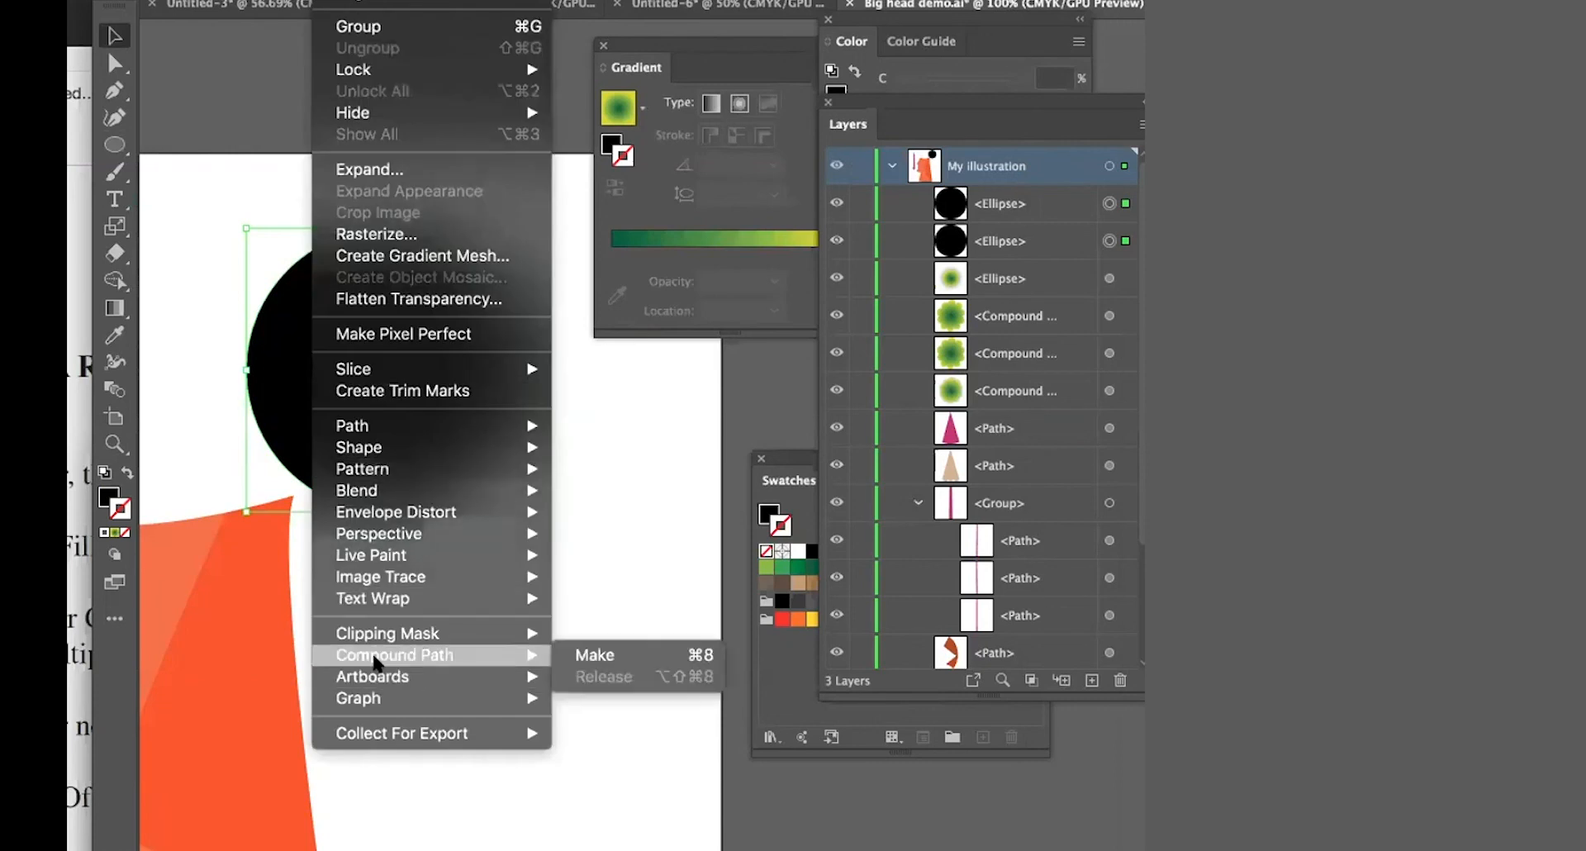
left_click(585, 654)
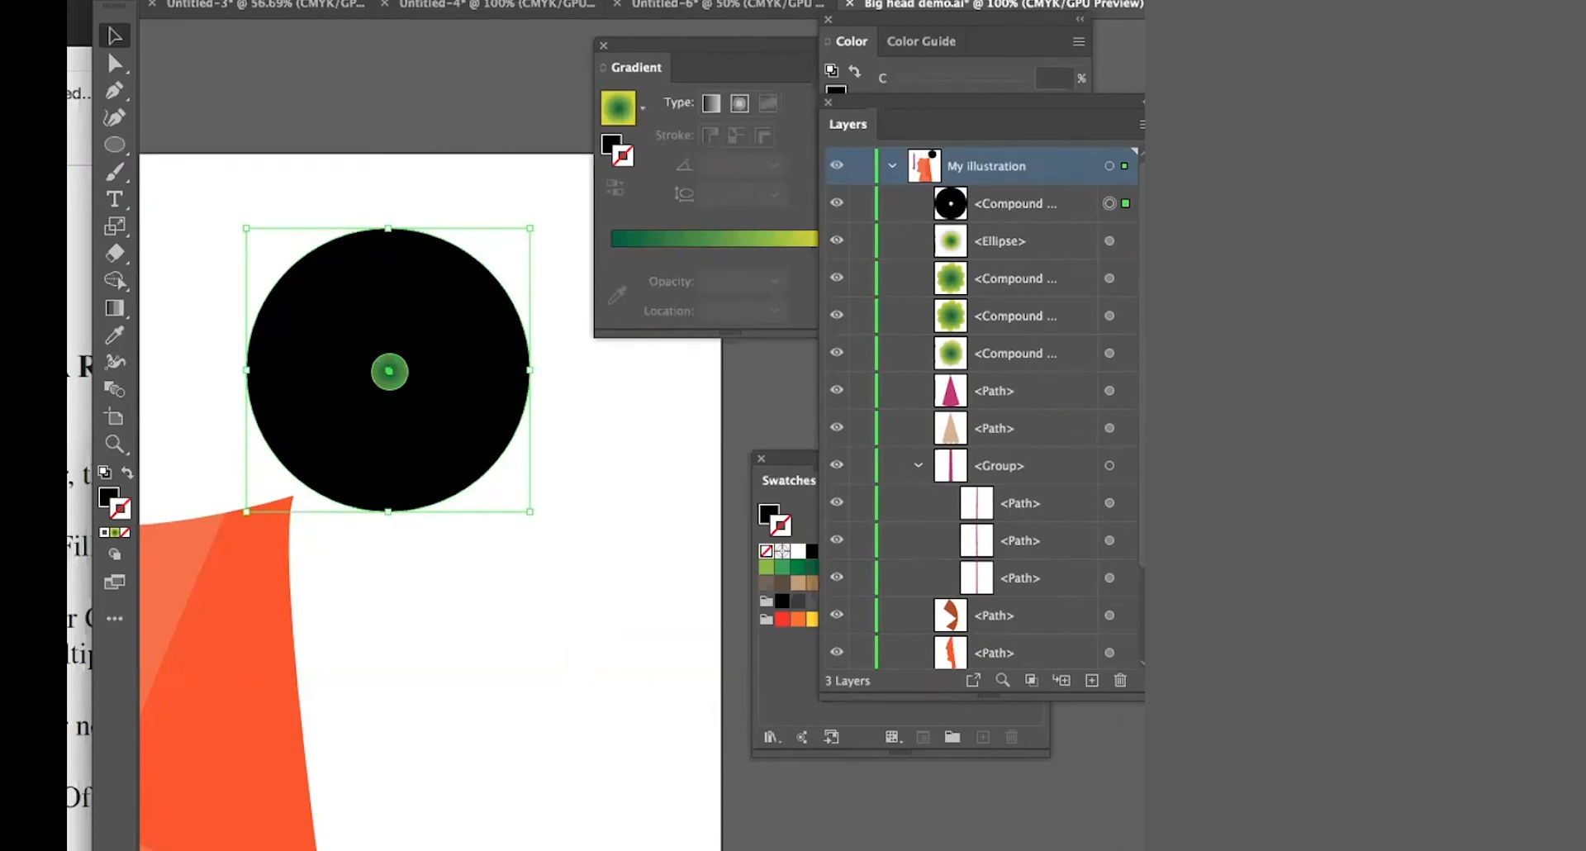
- Move the black ring off the flower to the empty artboard area below it
left_click_drag(528, 704, 537, 751)
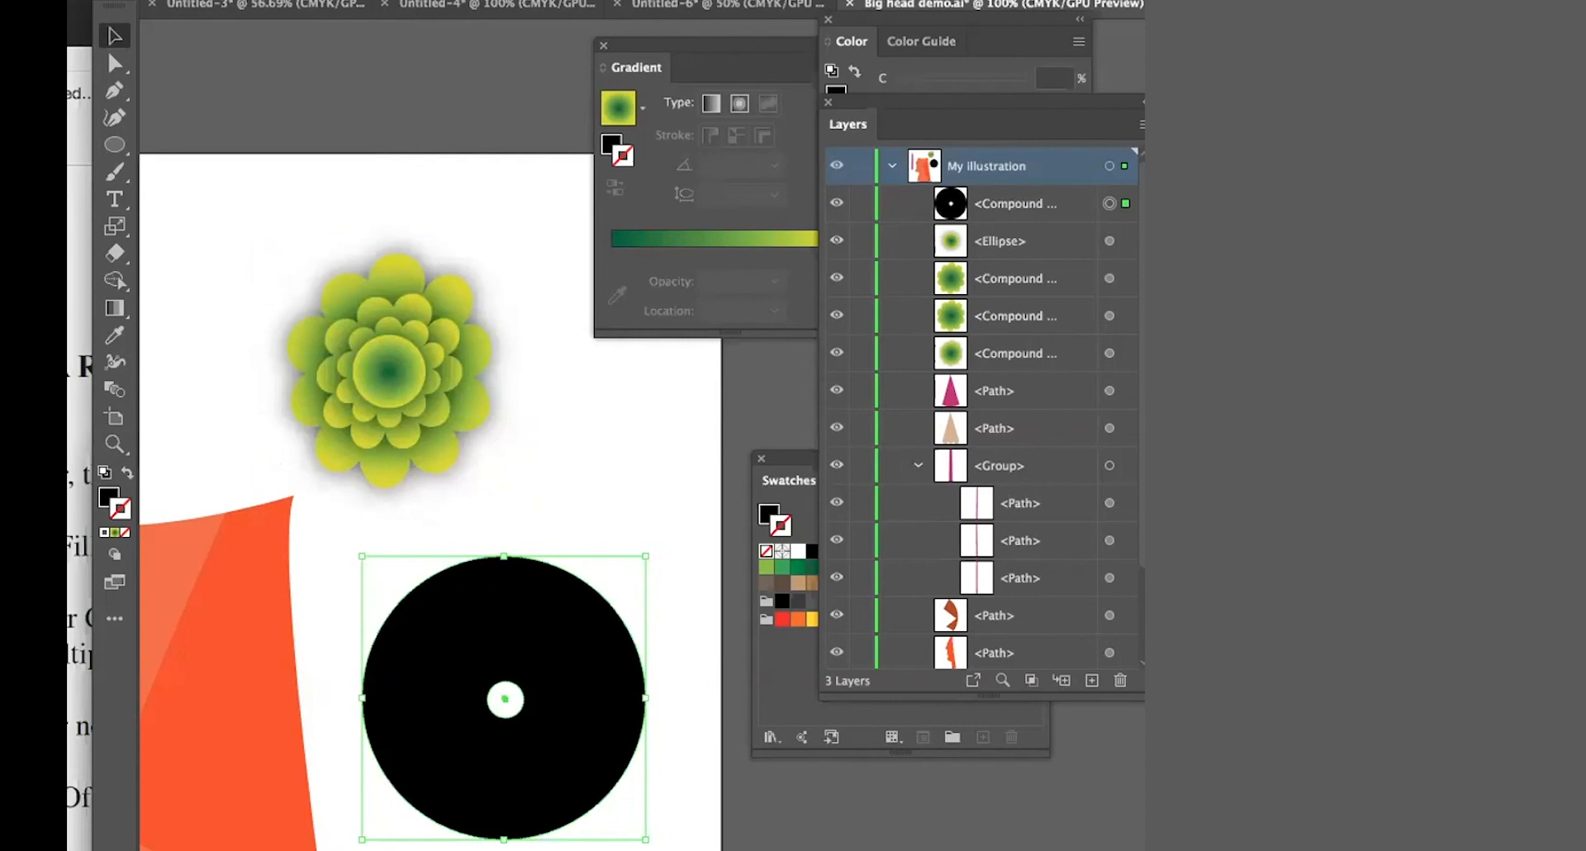
key("ctrl+z")
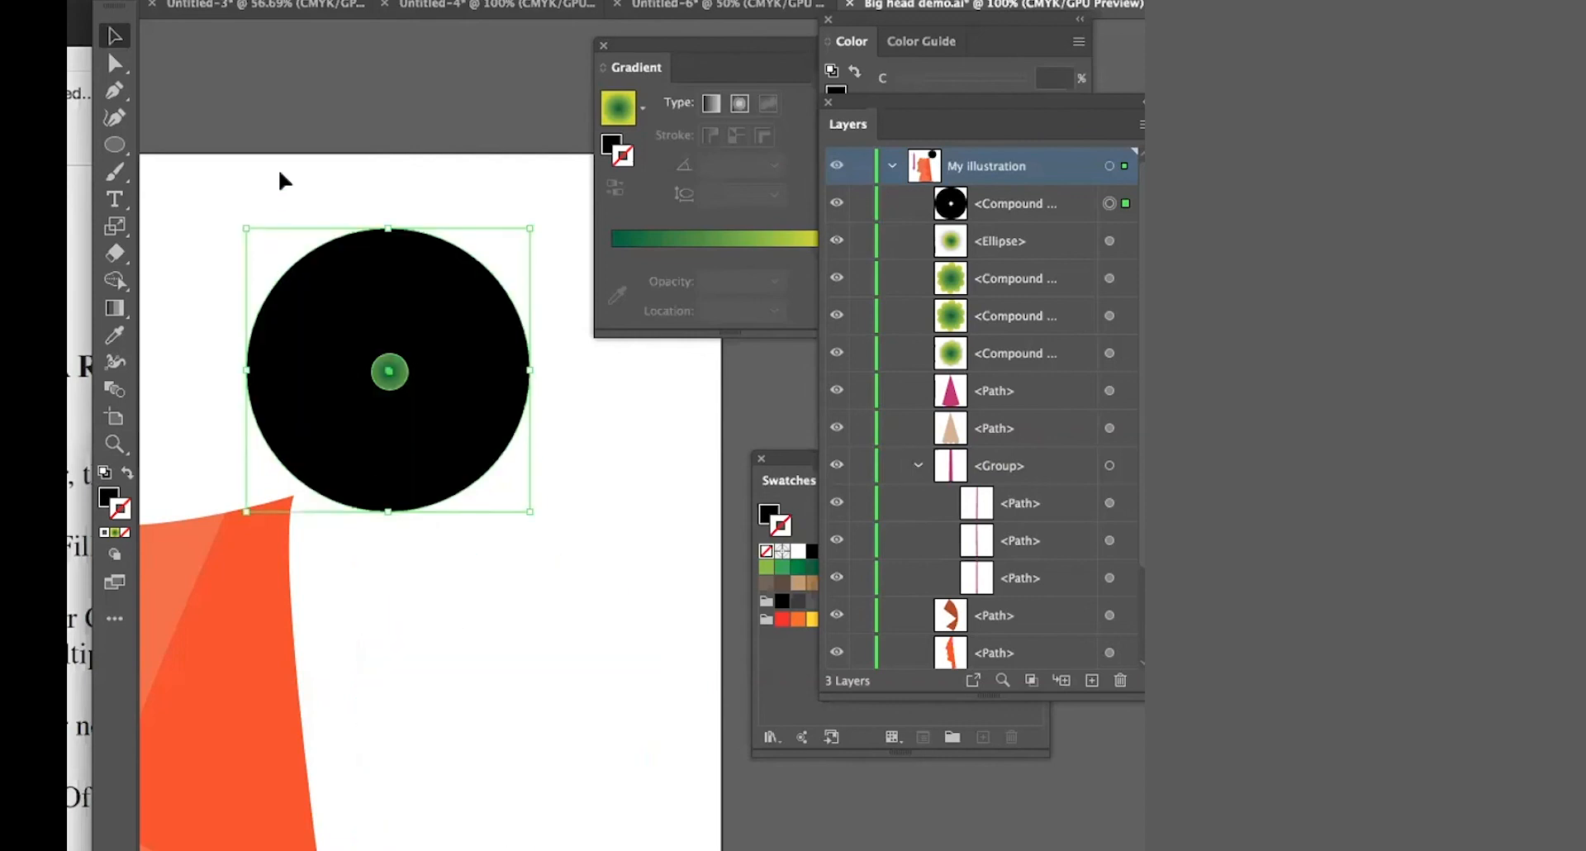
left_click_drag(279, 168, 637, 843)
left_click(509, 460)
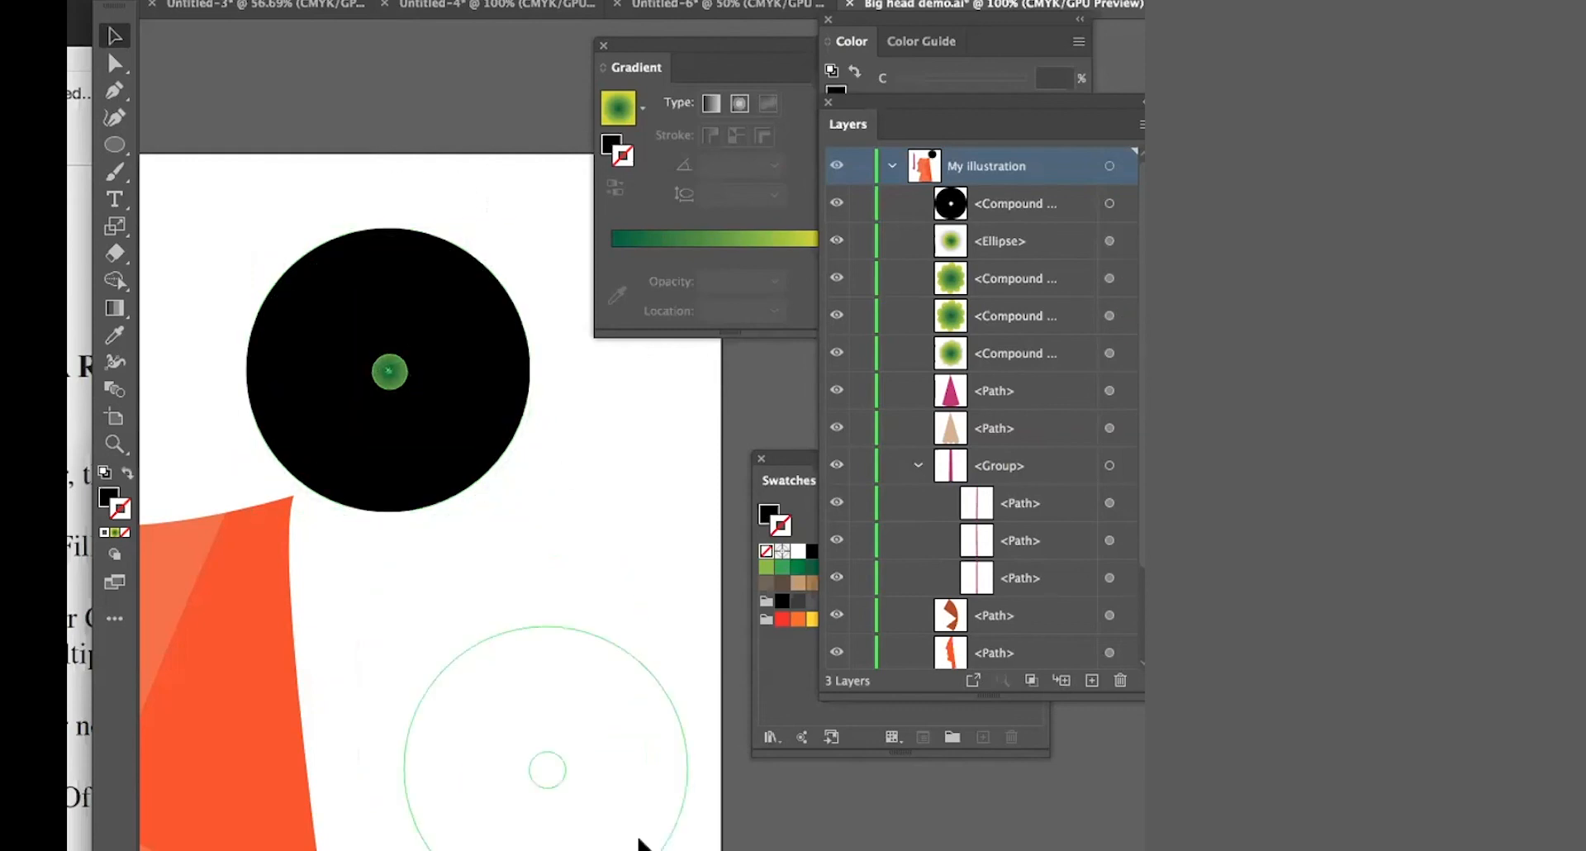
- Group the flower's centre circle with its three petal shapes
left_click(398, 366)
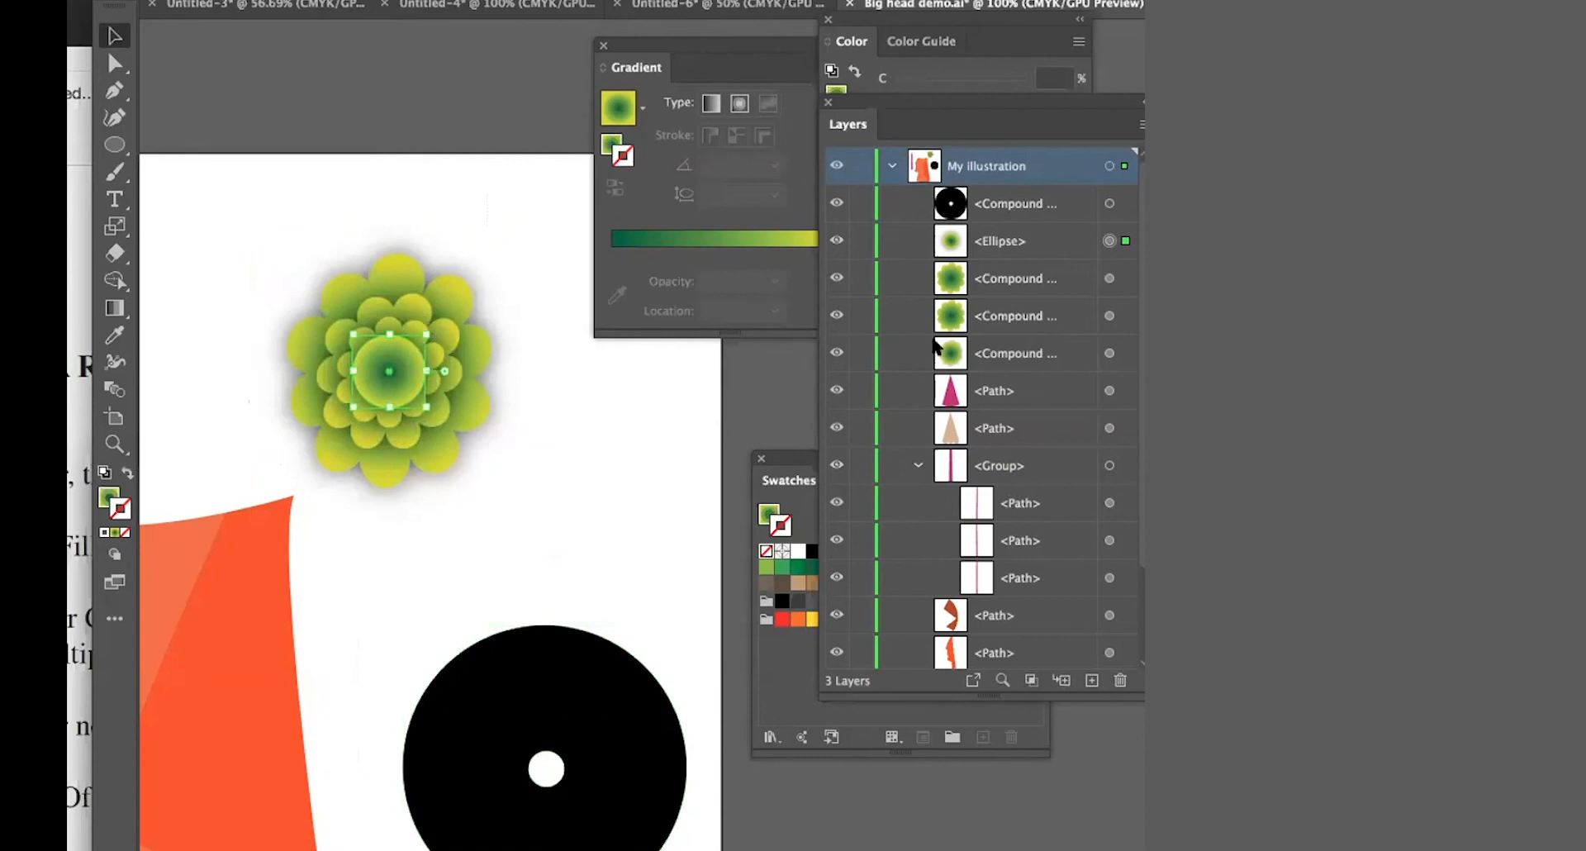
left_click_drag(252, 223, 500, 436)
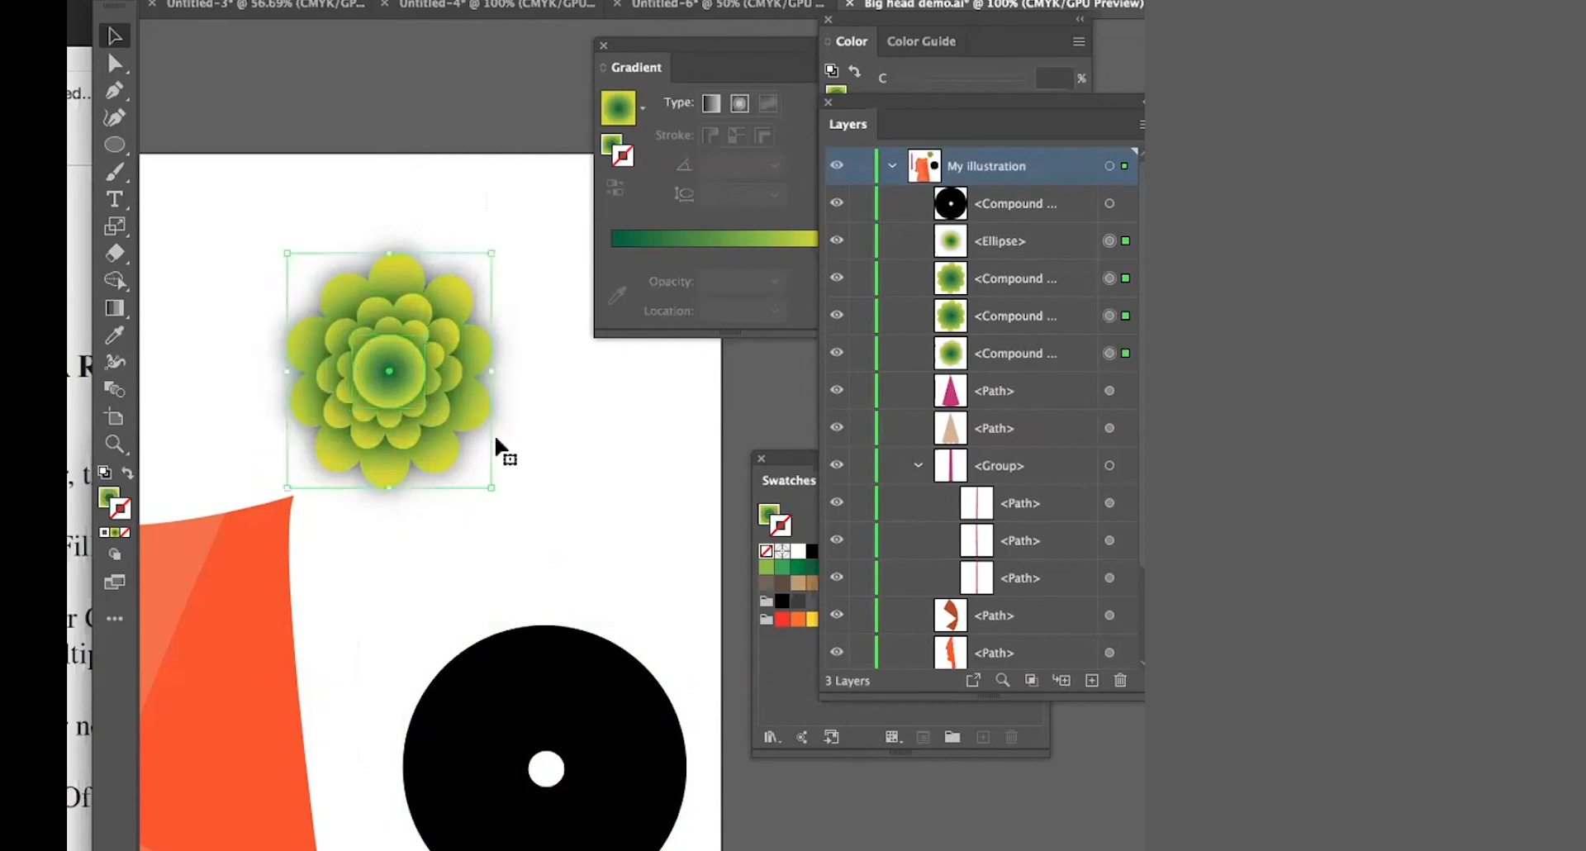
key("ctrl+g")
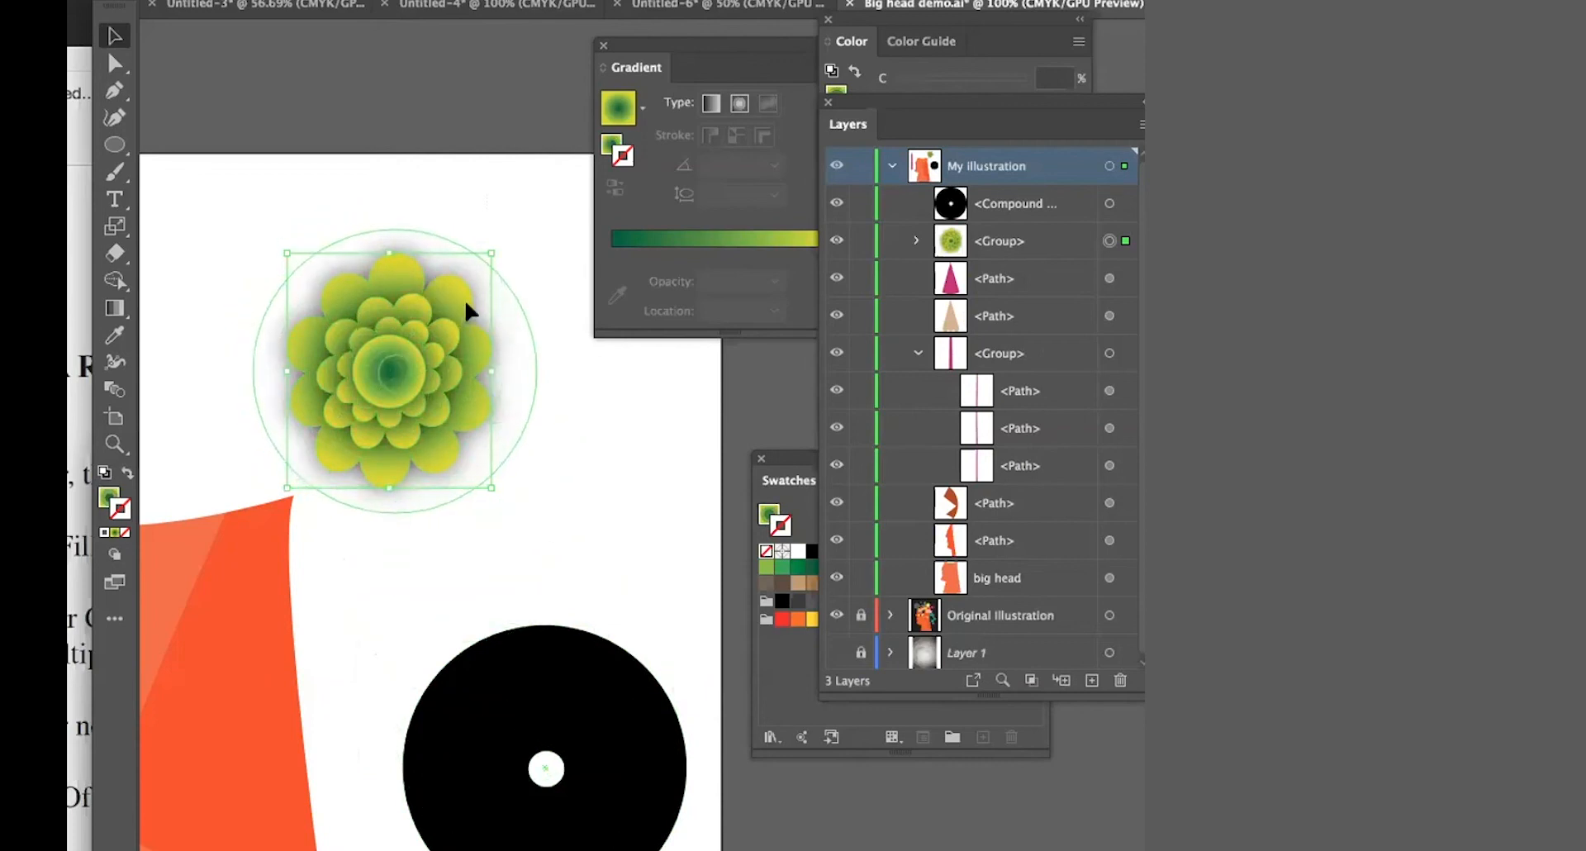
- Centre the black ring back over the flower group, make a clipping mask from both, and deselect
left_click_drag(457, 301, 458, 301)
left_click_drag(323, 188, 419, 340)
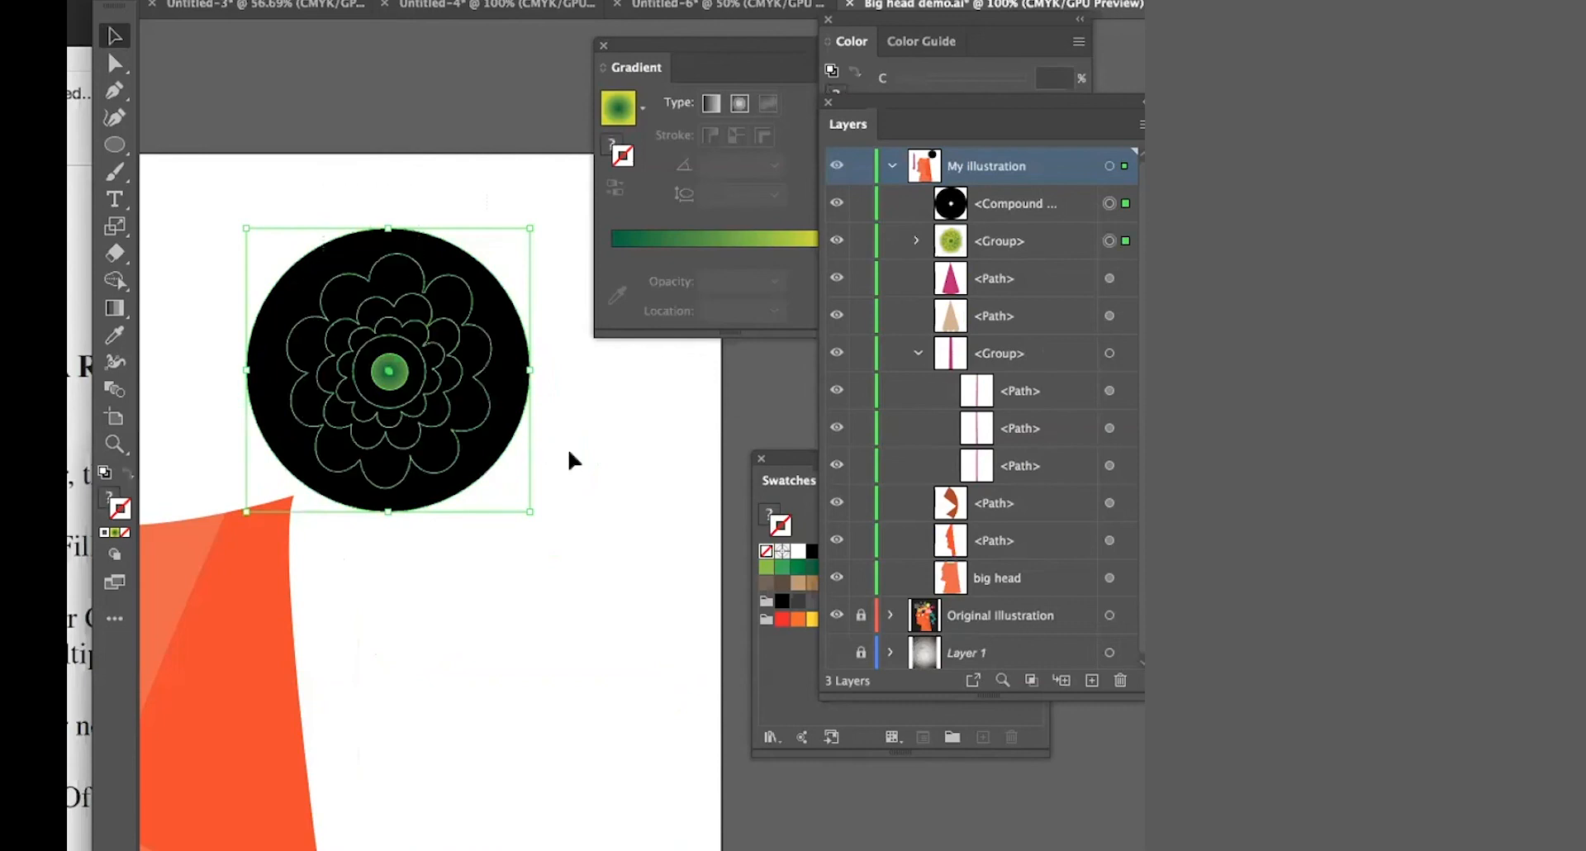
left_click(369, 2)
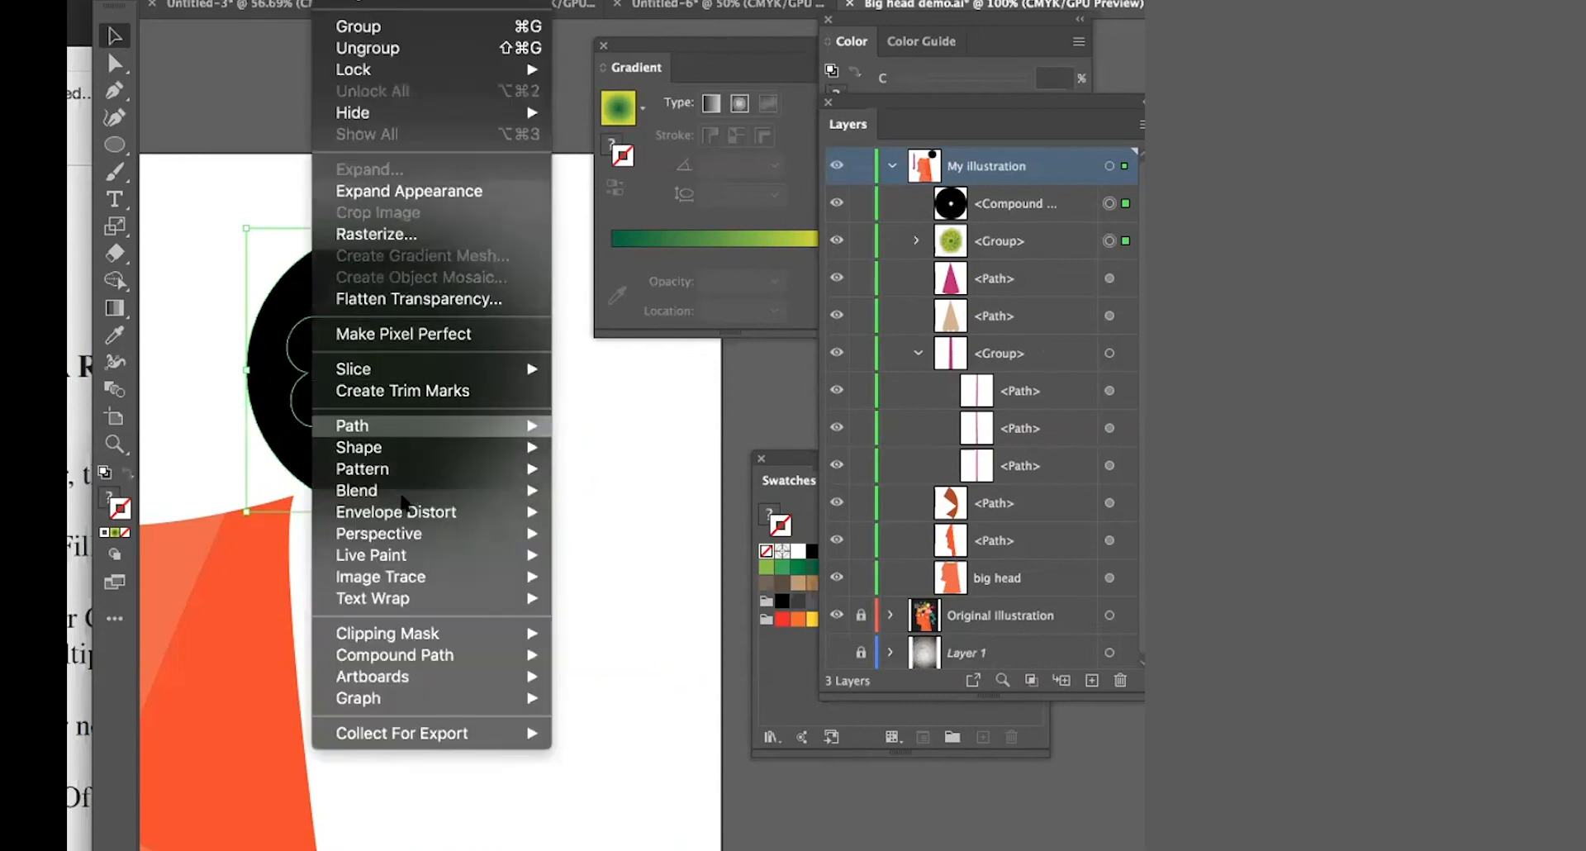
mouse_move(496, 633)
left_click(583, 633)
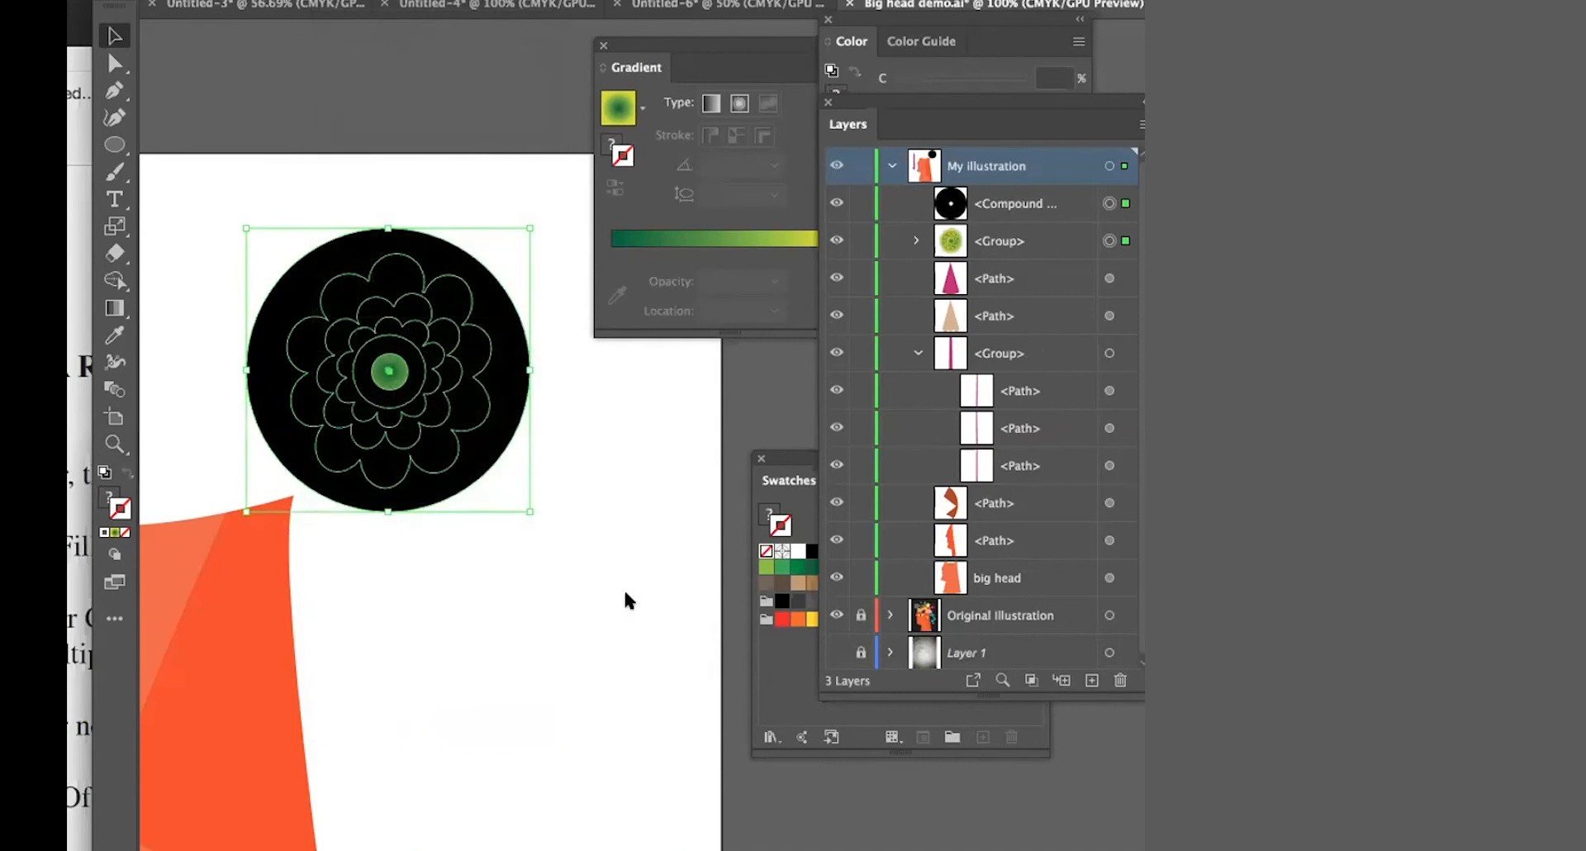
left_click(618, 588)
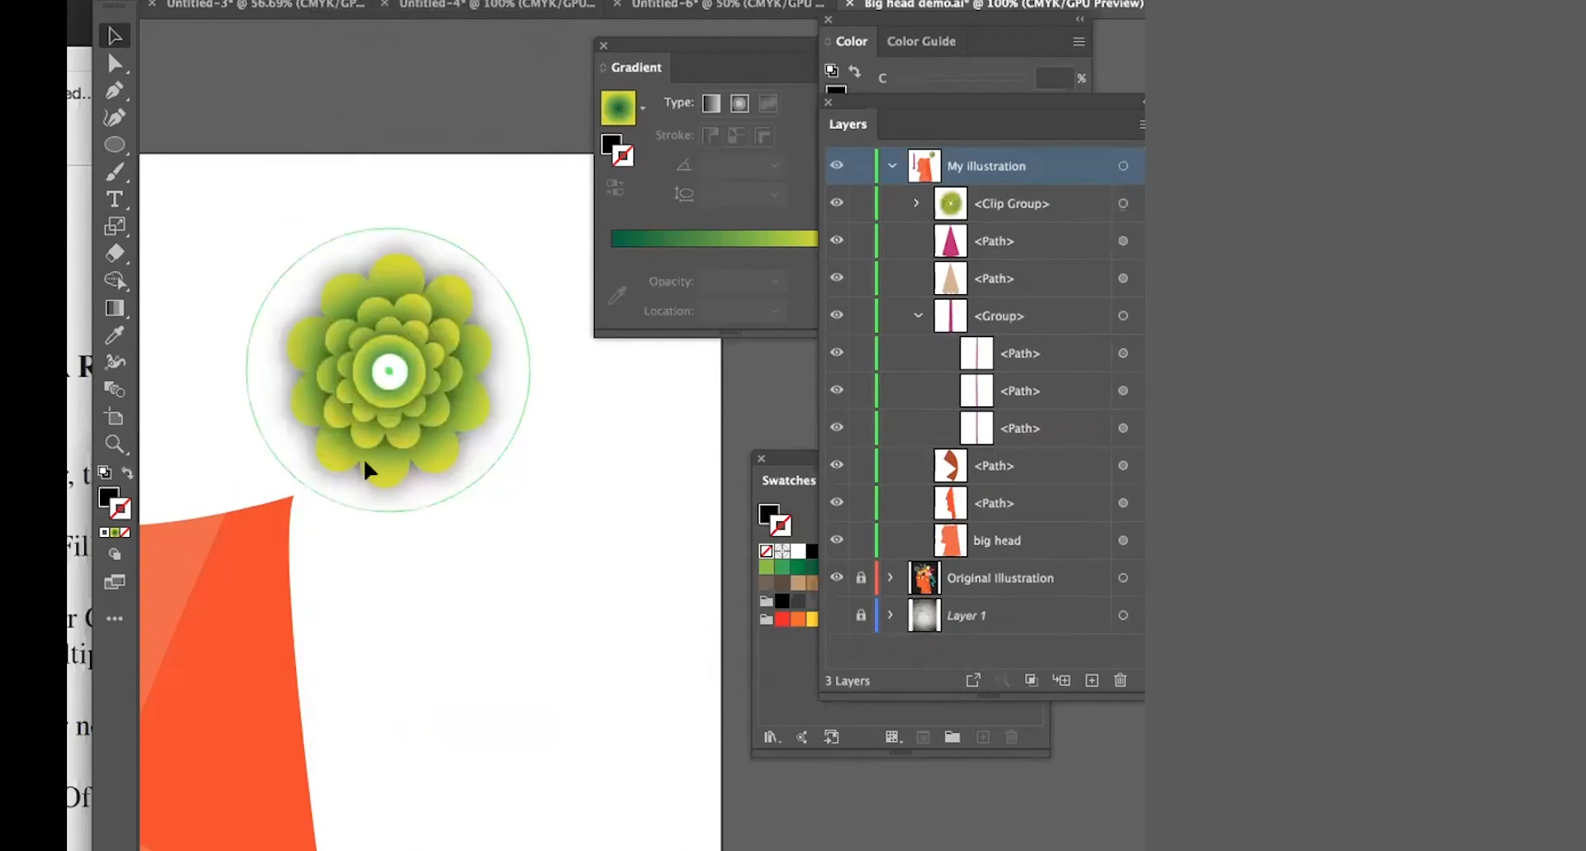